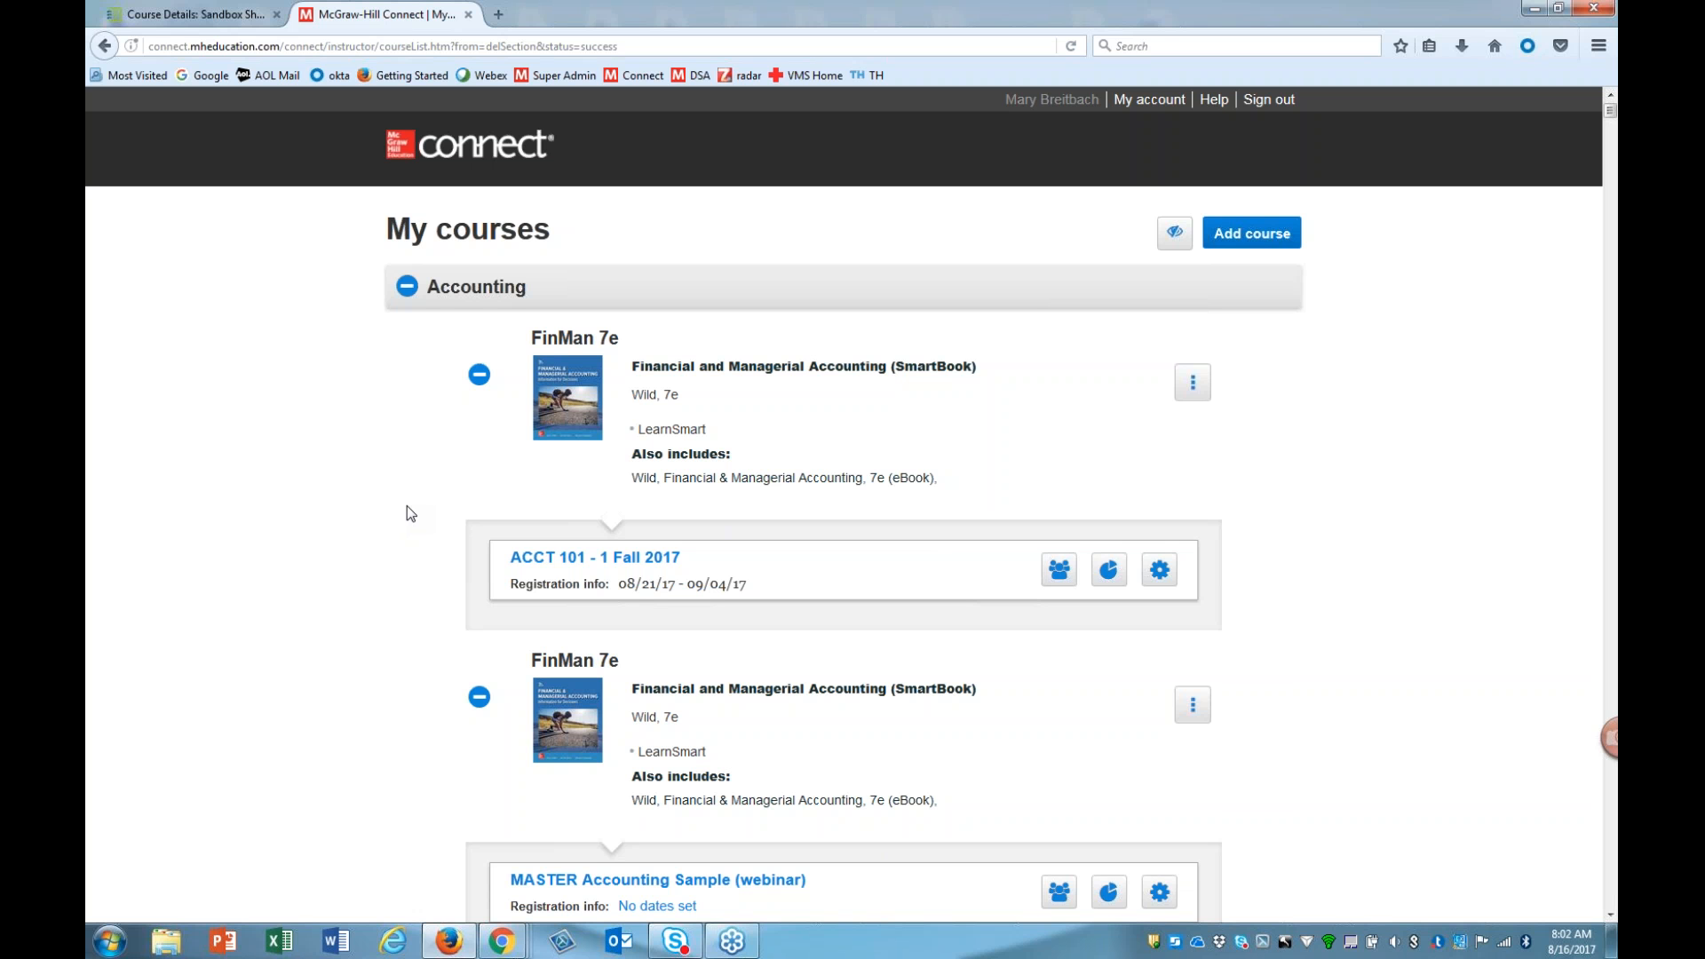
Step: Open the page for creating a new Connect course, and return to the course list
key(ctrl+plus)
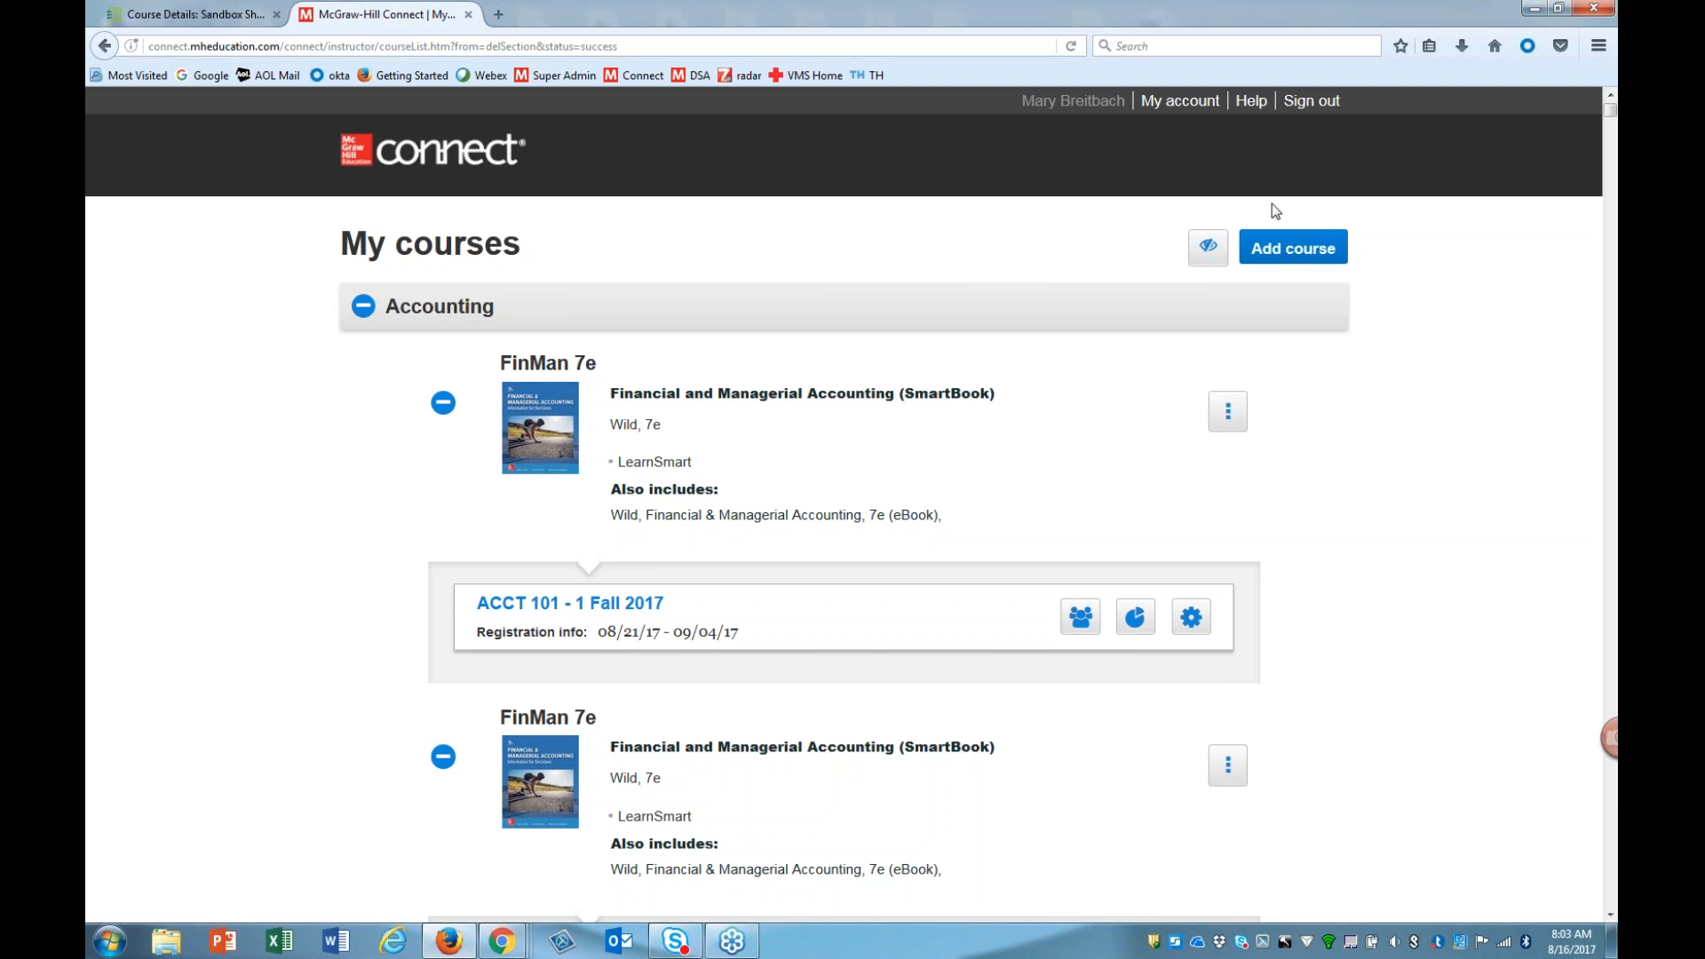
click(1265, 259)
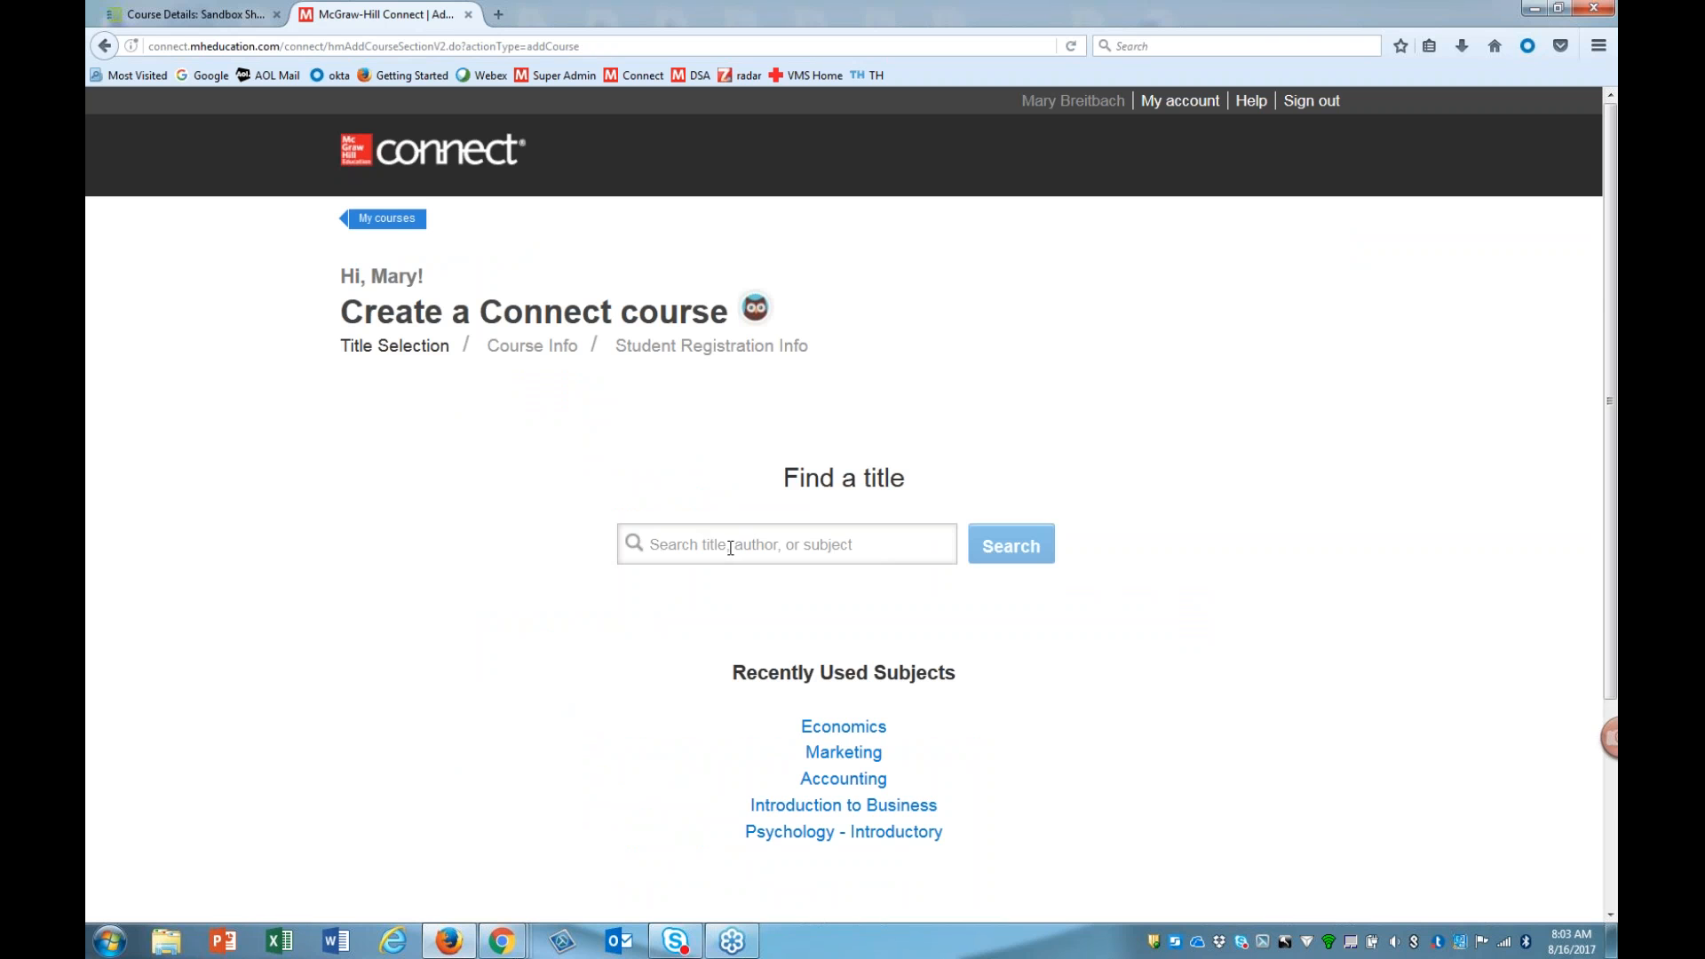
click(366, 219)
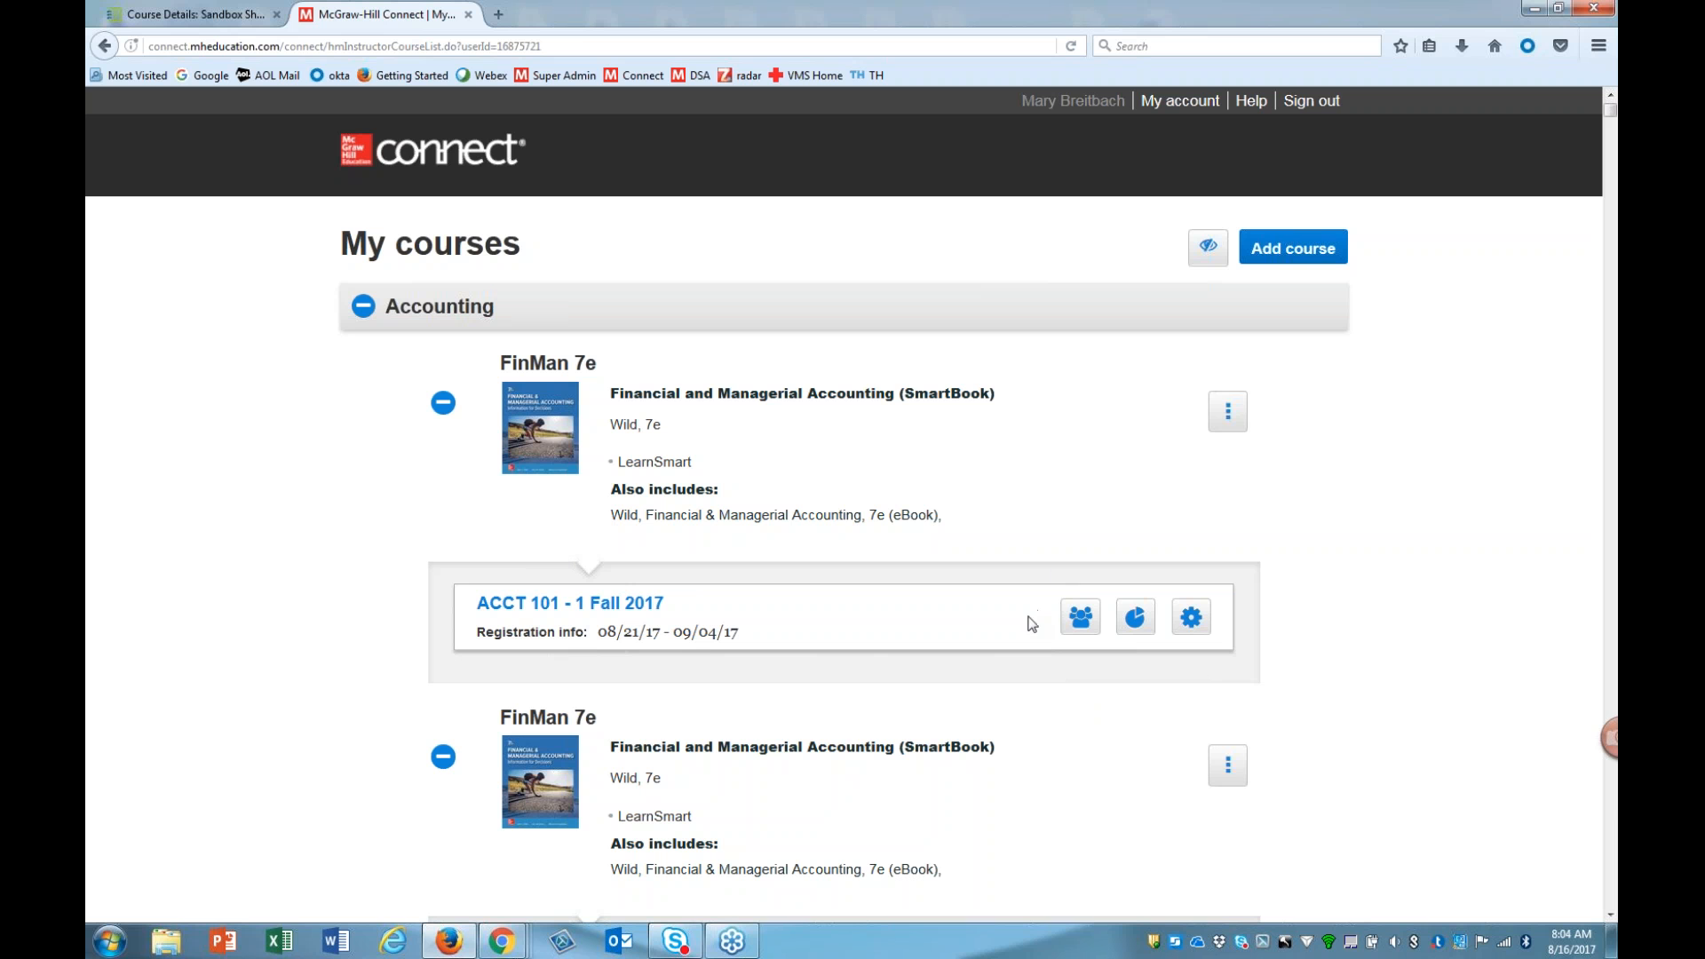
Step: Rename the section ACCT 101 - 1 Fall 2017 as ACCT 101 - 3 Fall 2017 and save its details
key(ctrl+plus)
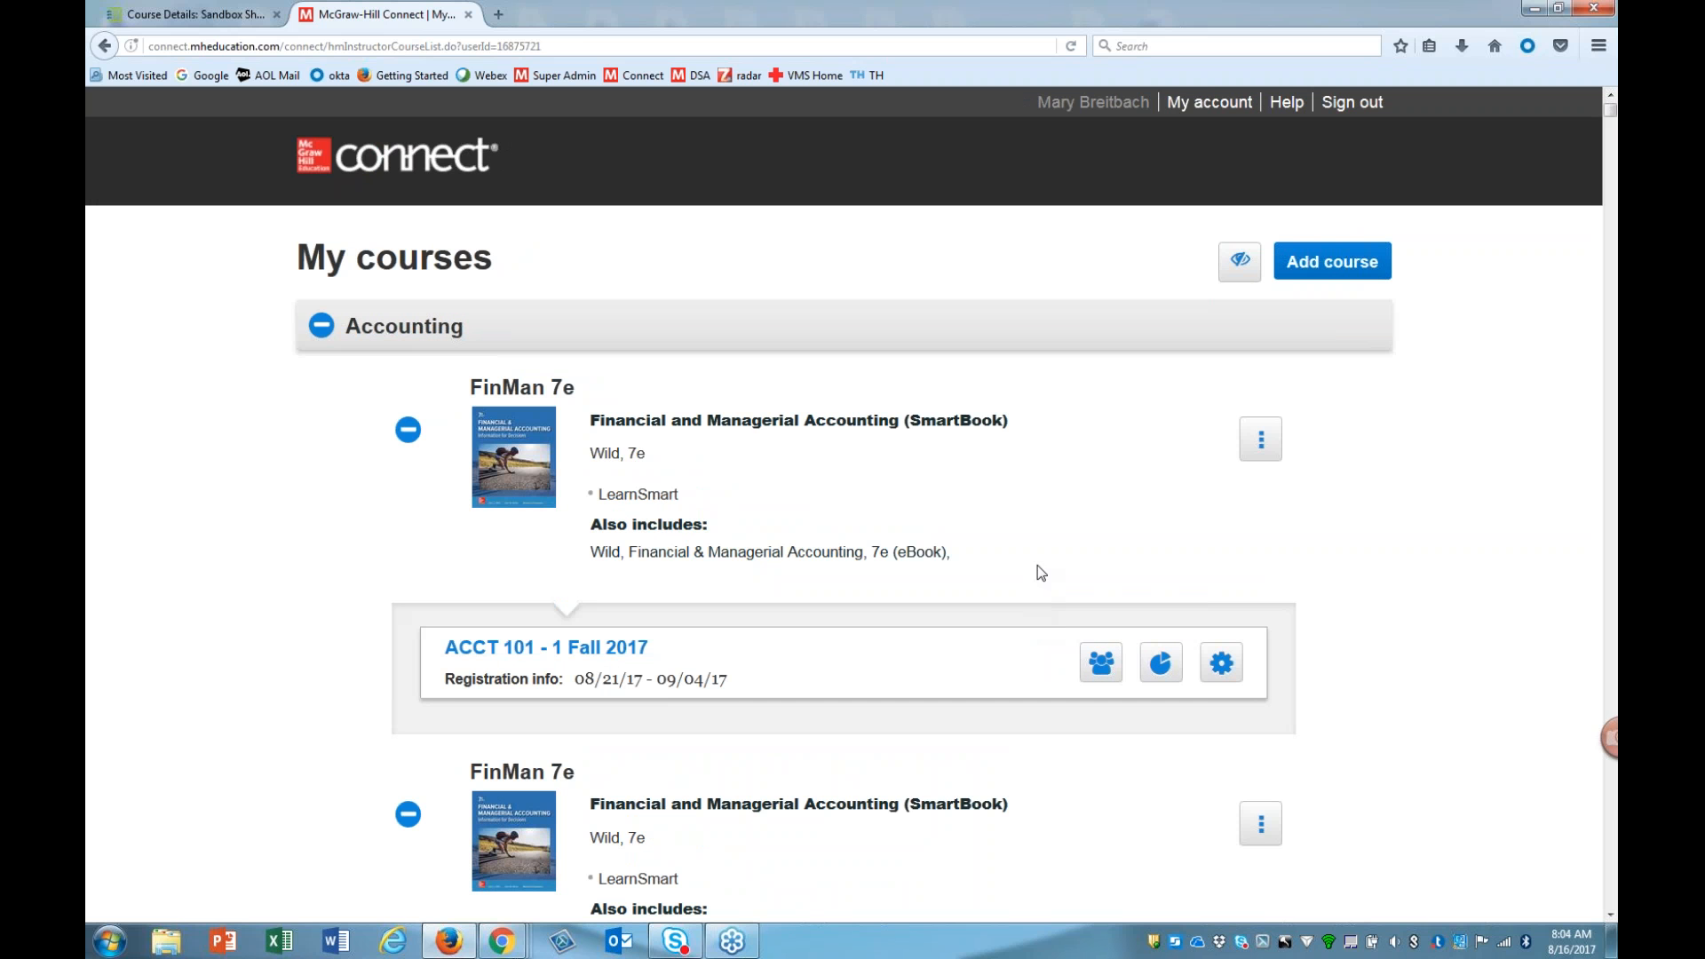
scroll(1188, 582, down, 3)
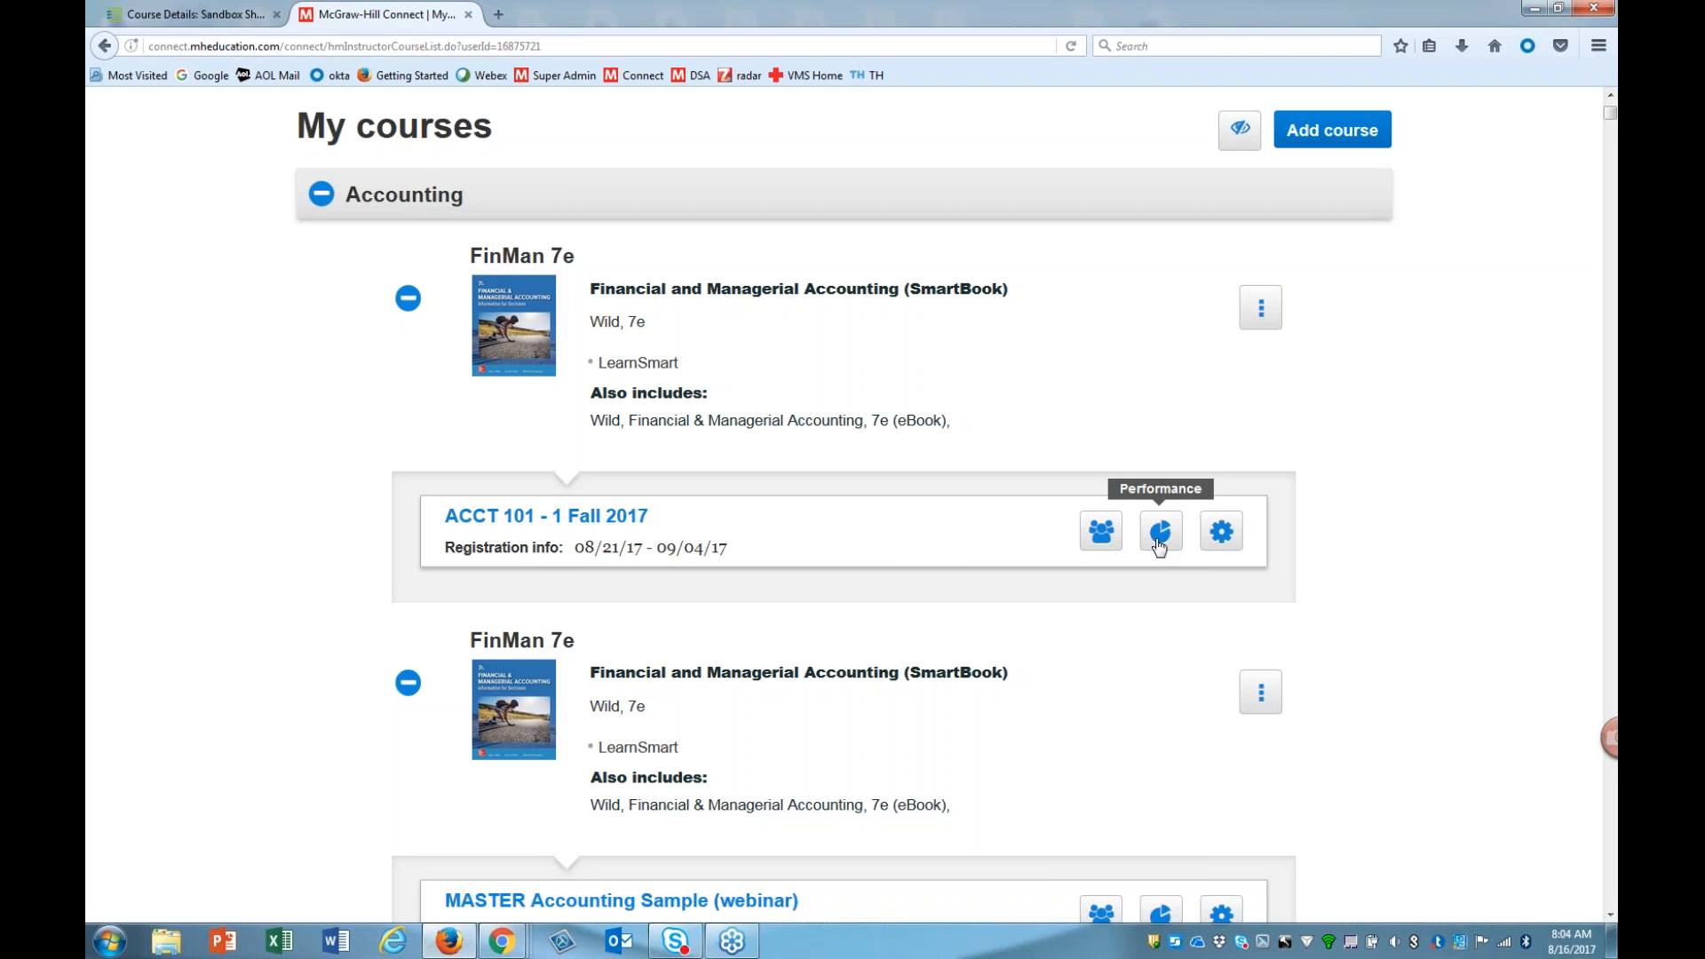
click(1222, 533)
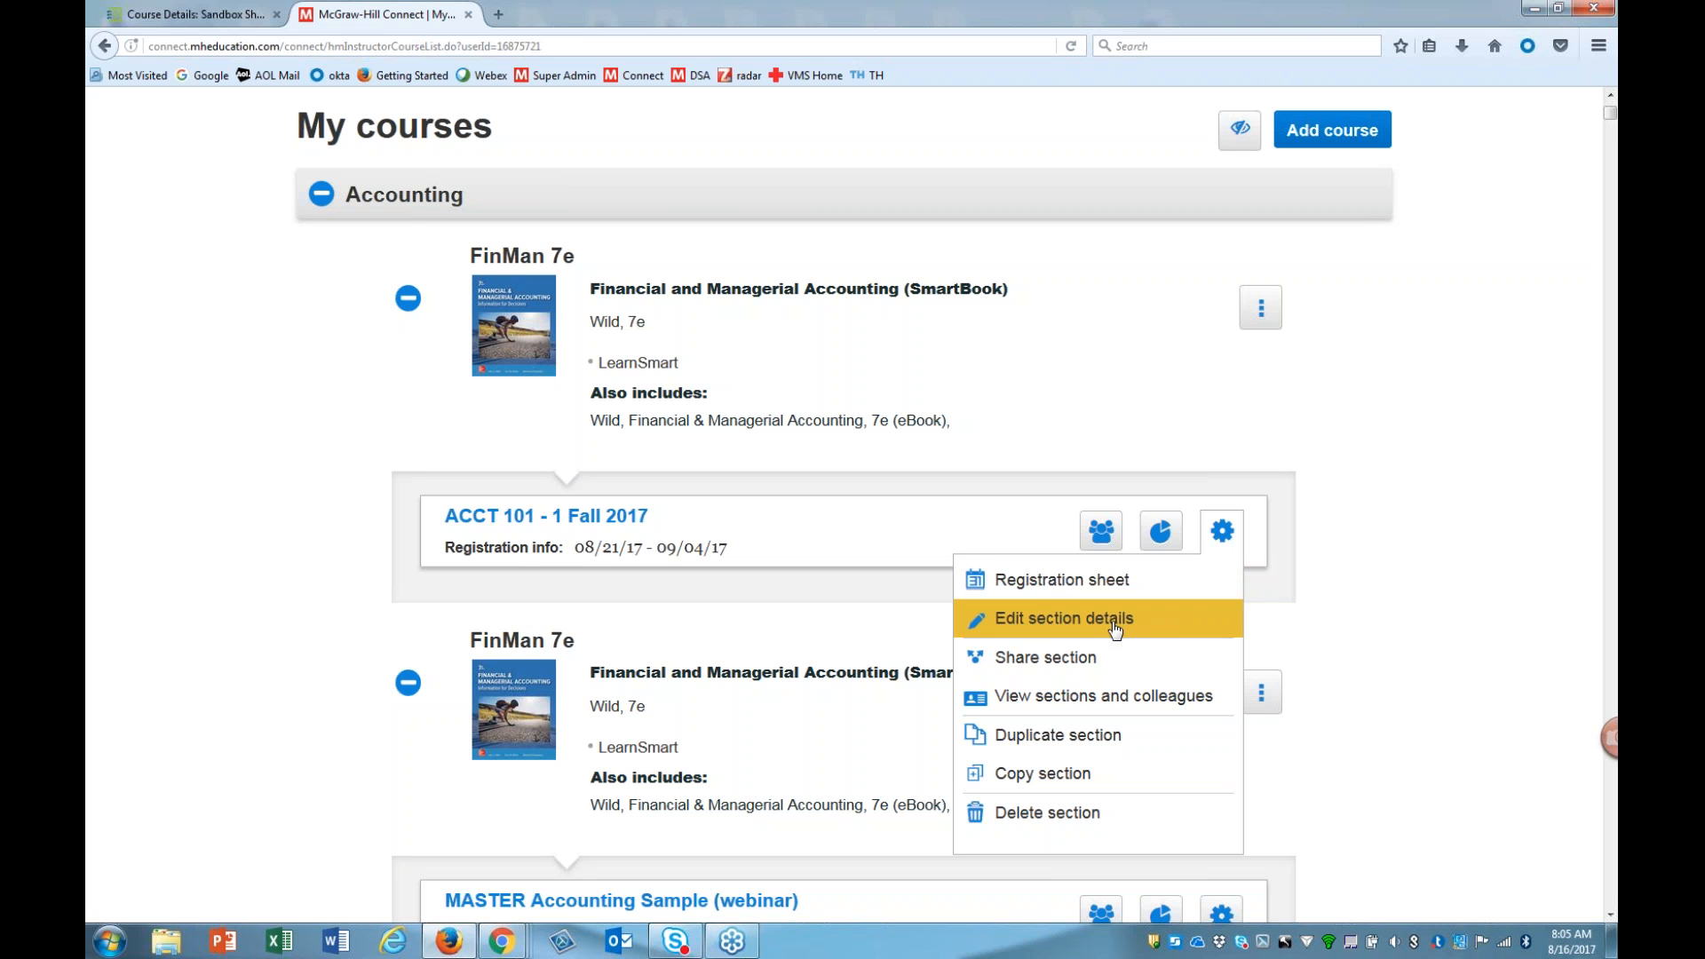
click(1026, 620)
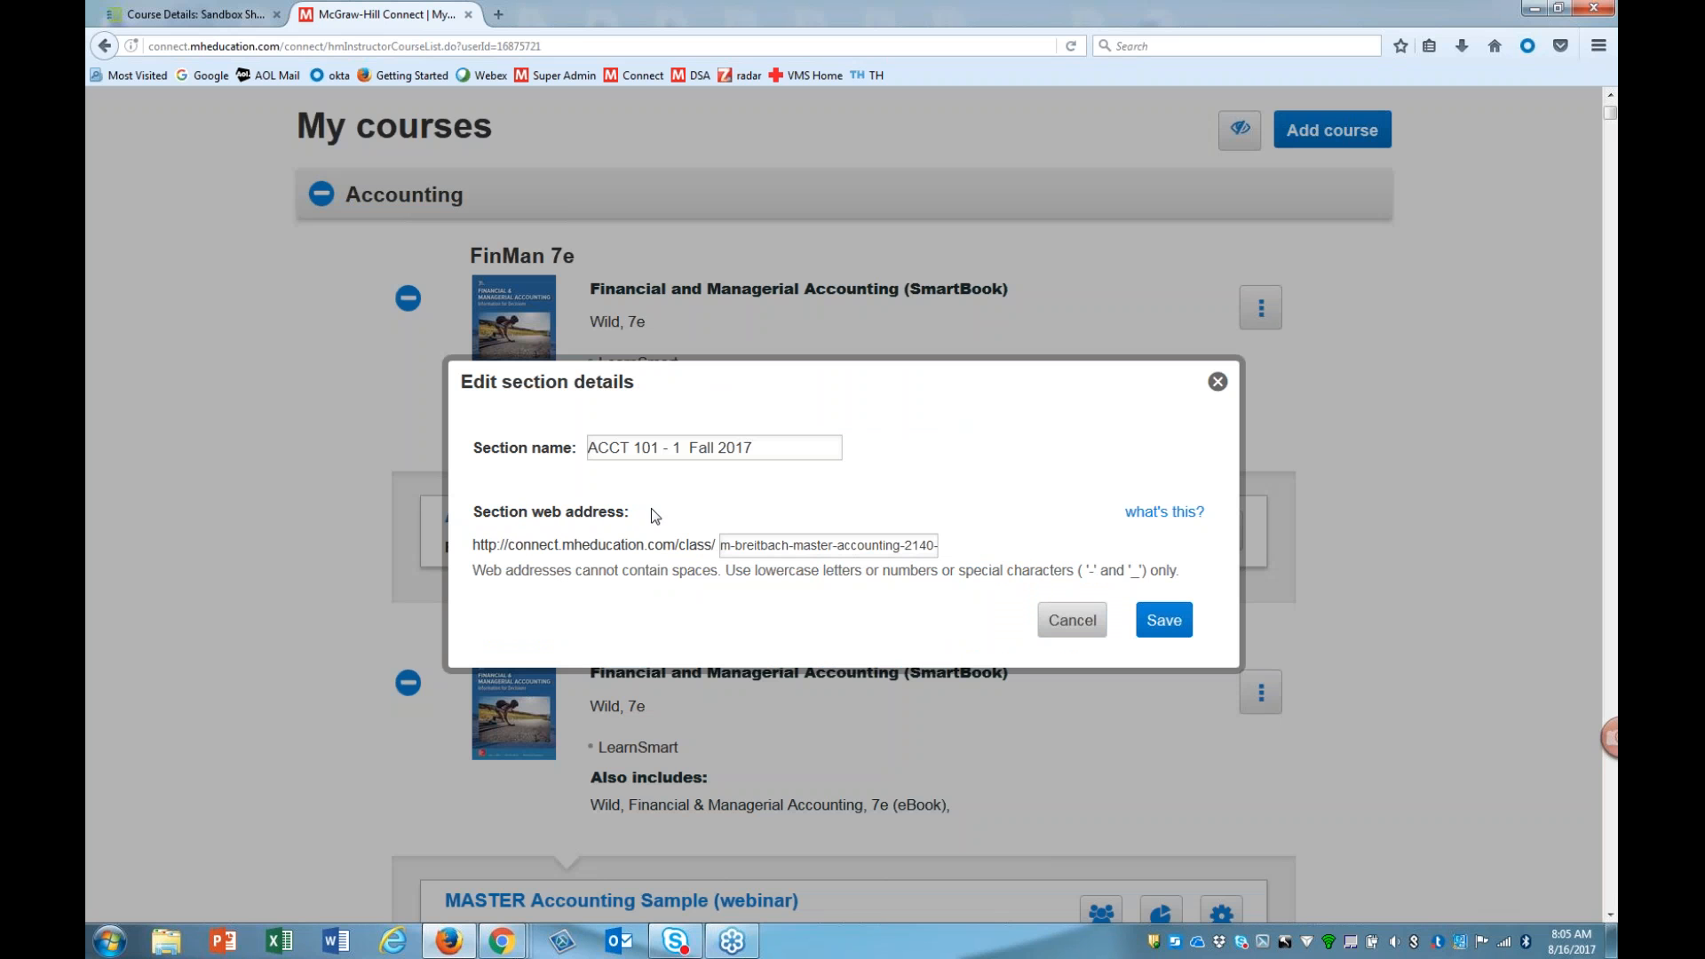
click(680, 448)
key(BackSpace)
text(3)
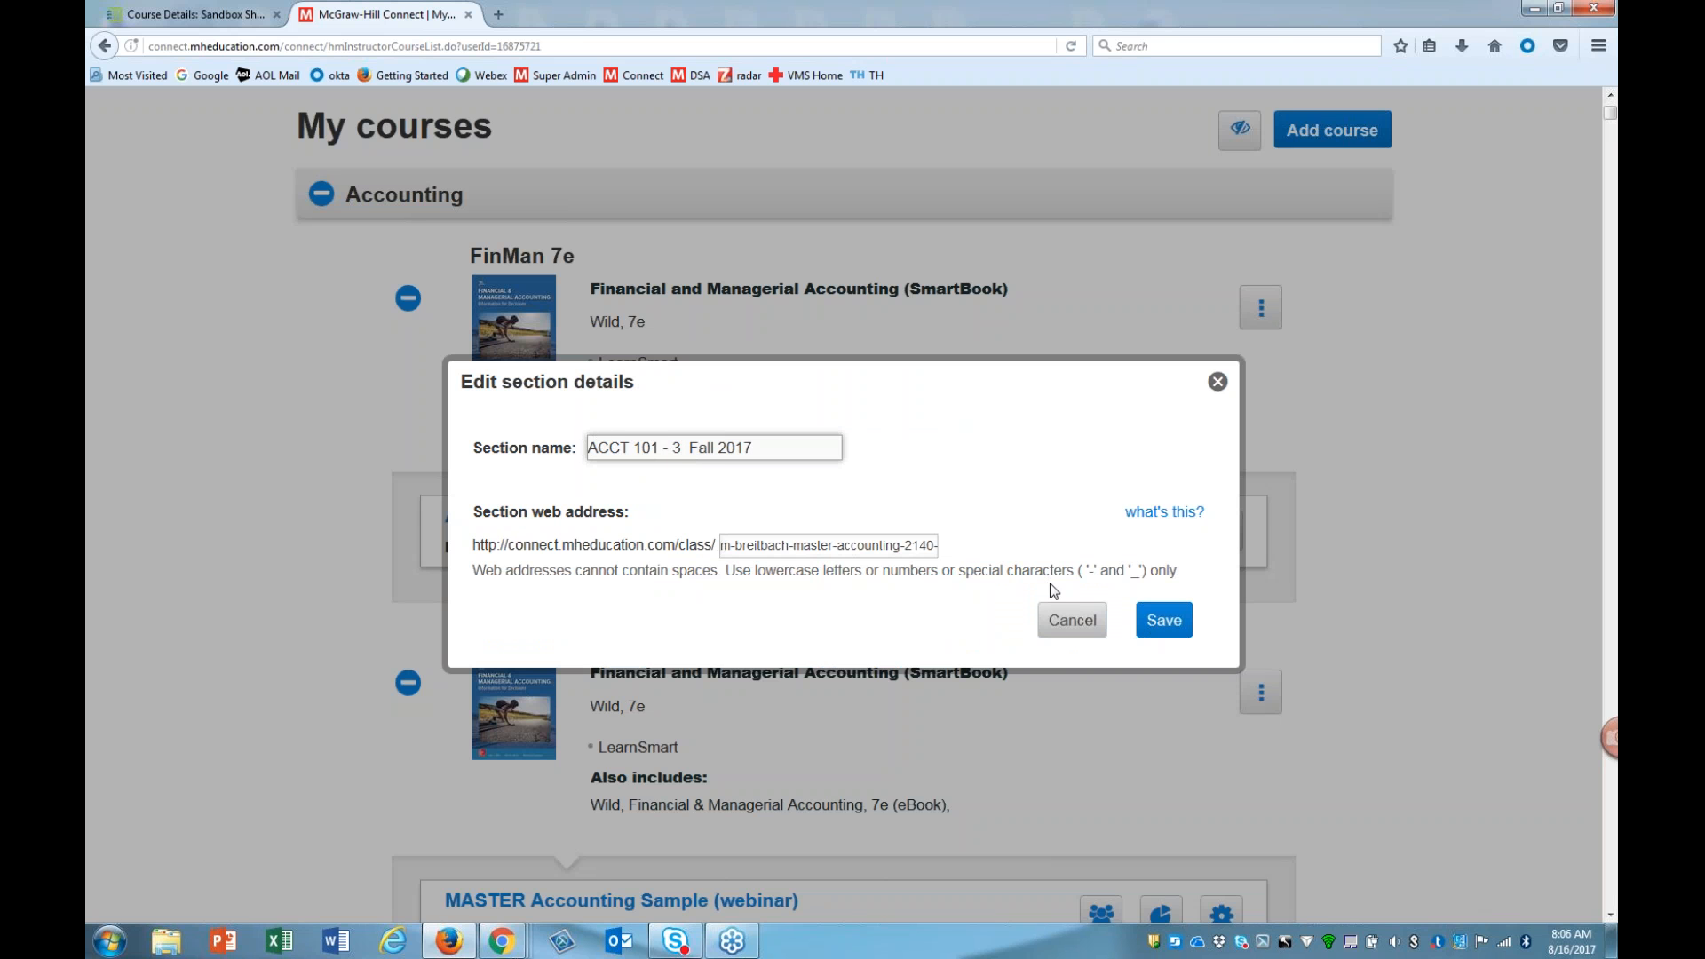
click(1179, 620)
click(833, 515)
click(1223, 532)
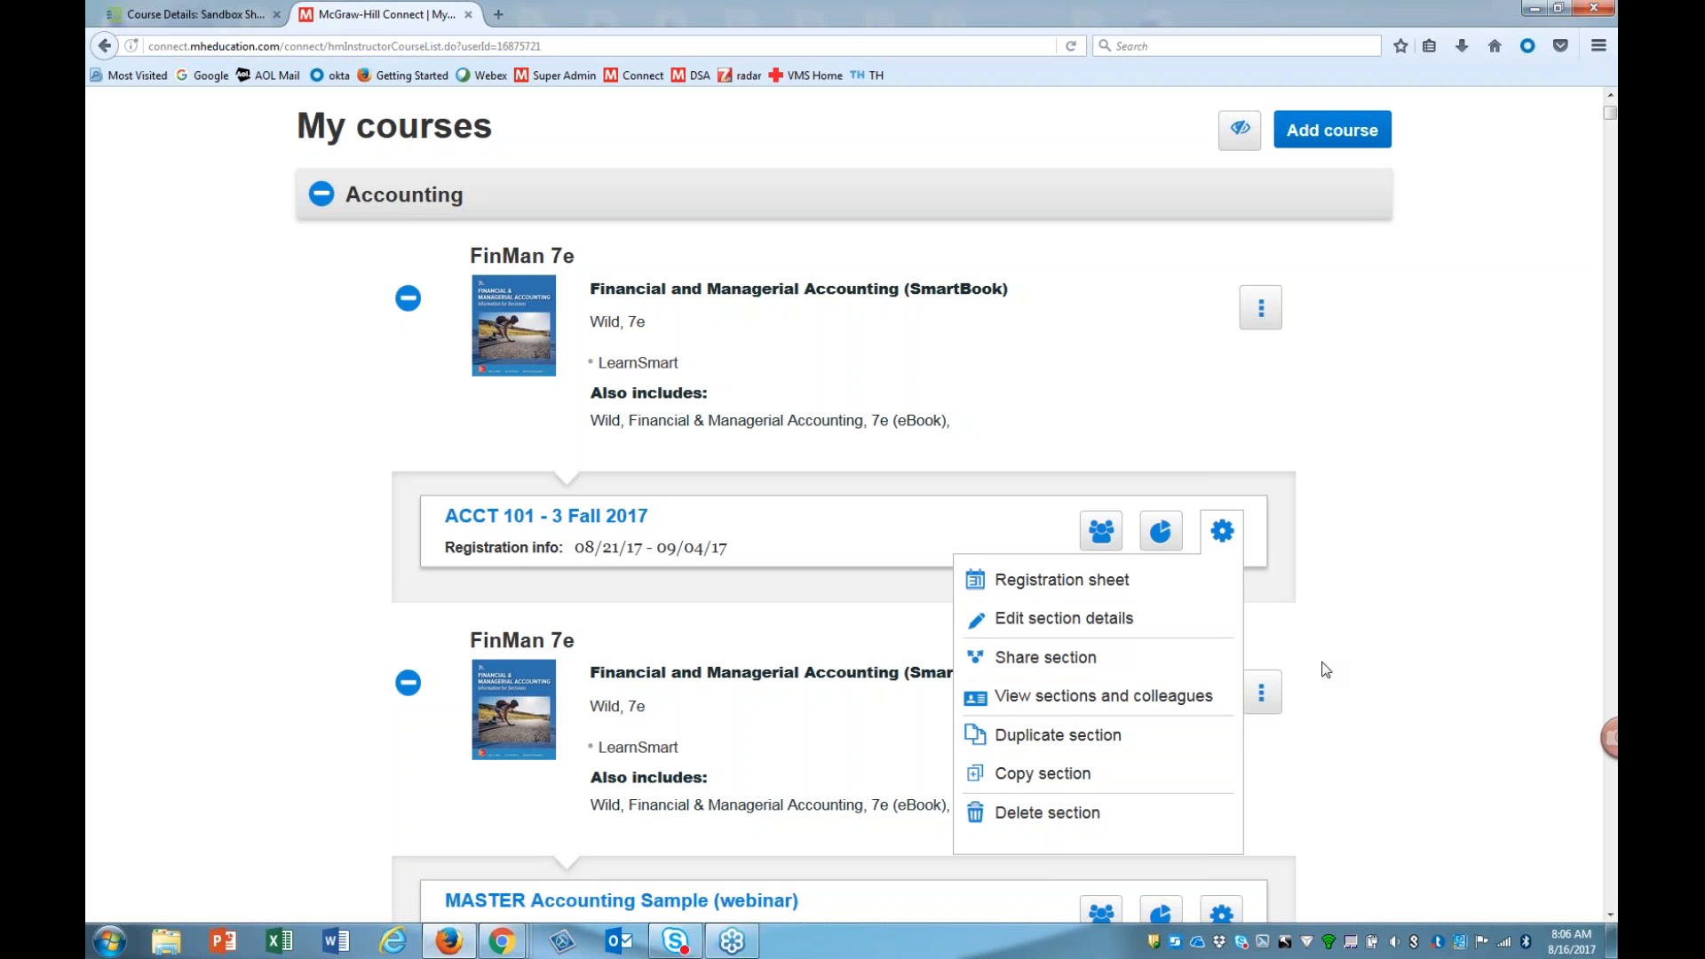
click(1391, 632)
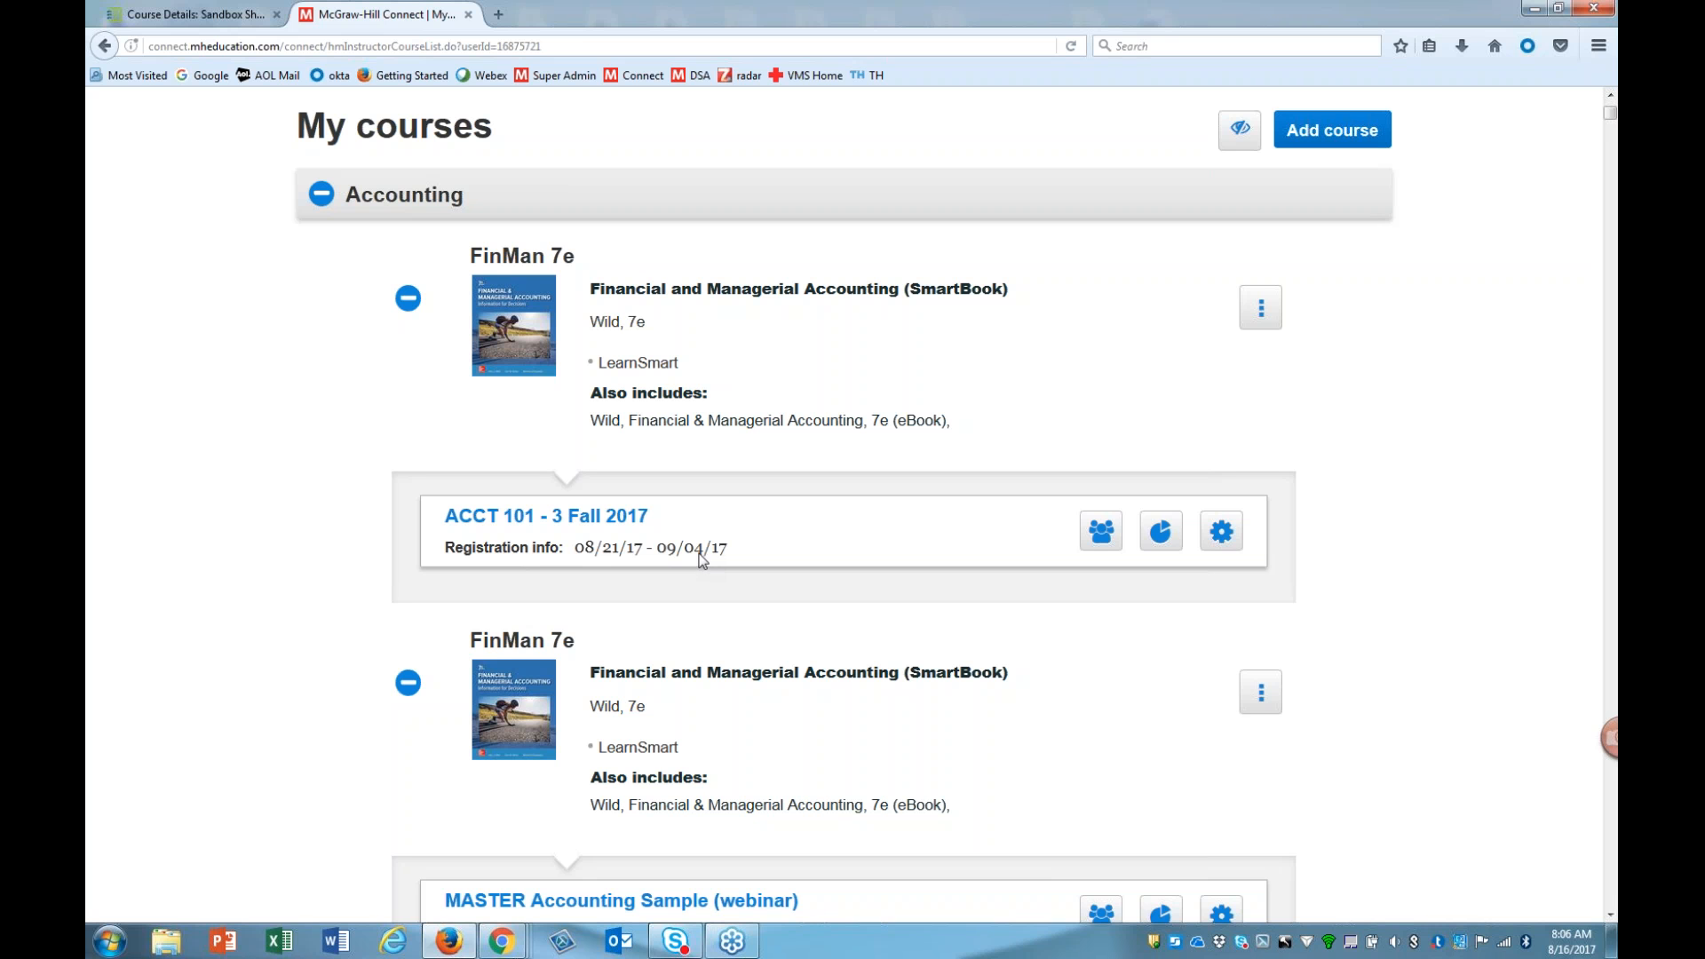
Step: Set the first FinMan 7e course's registration dates for all sections to 08/21/2017 through 09/11/2017 and apply them
click(1261, 324)
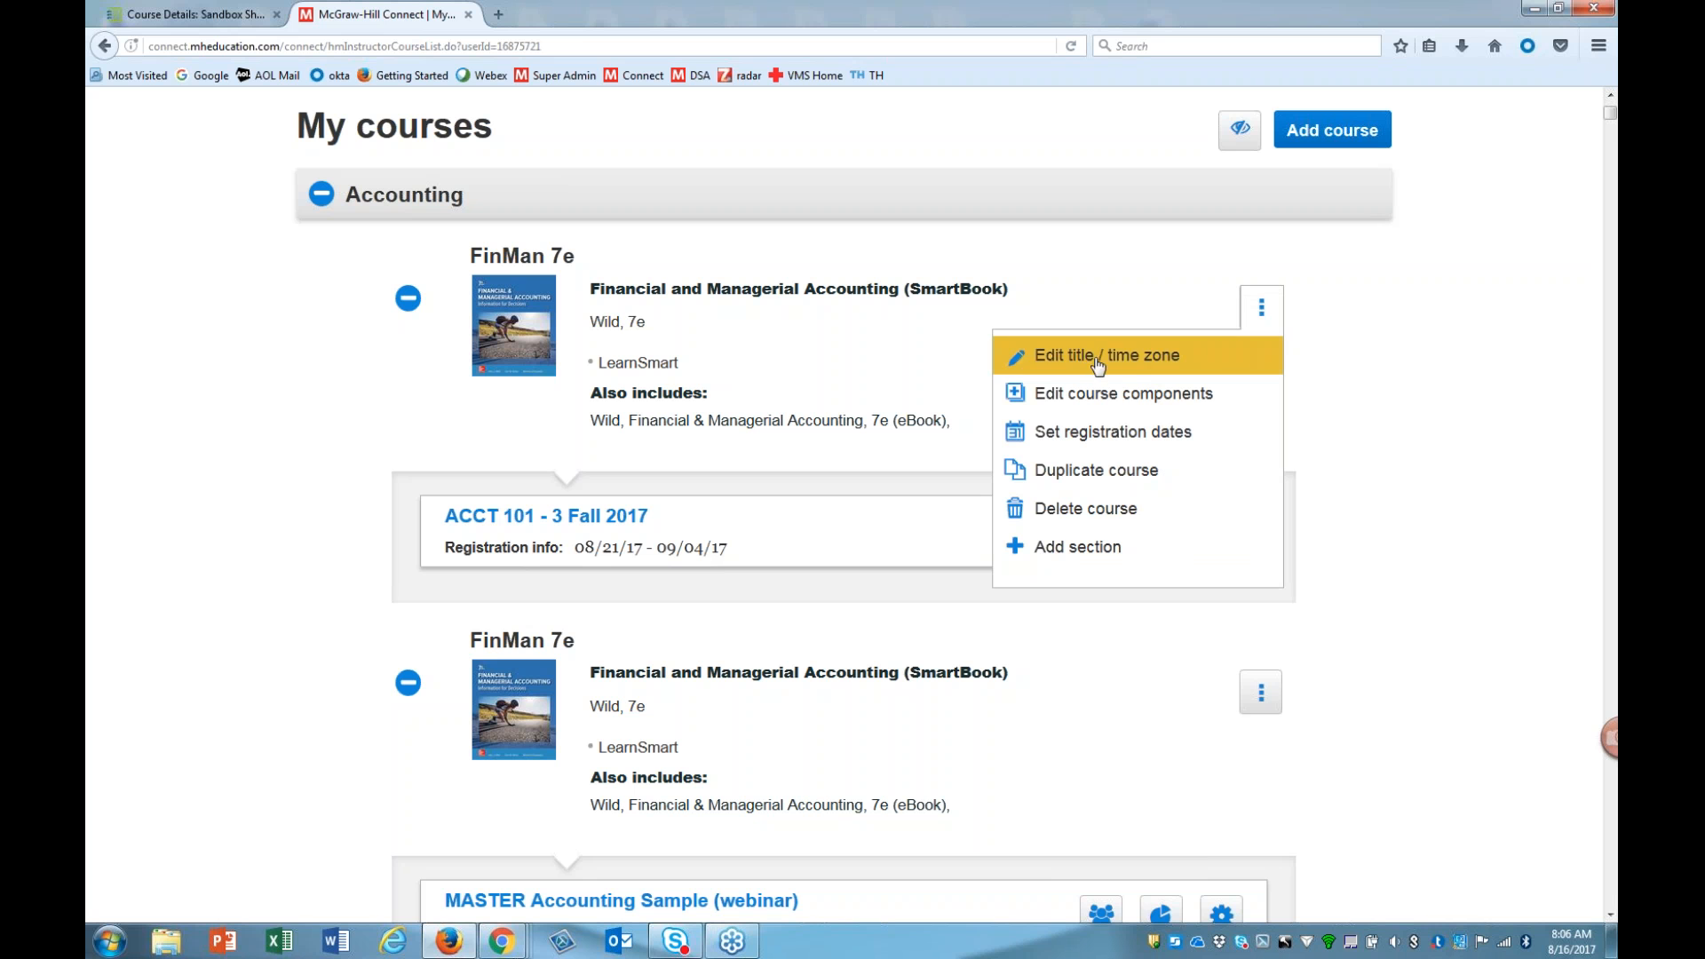
click(1083, 435)
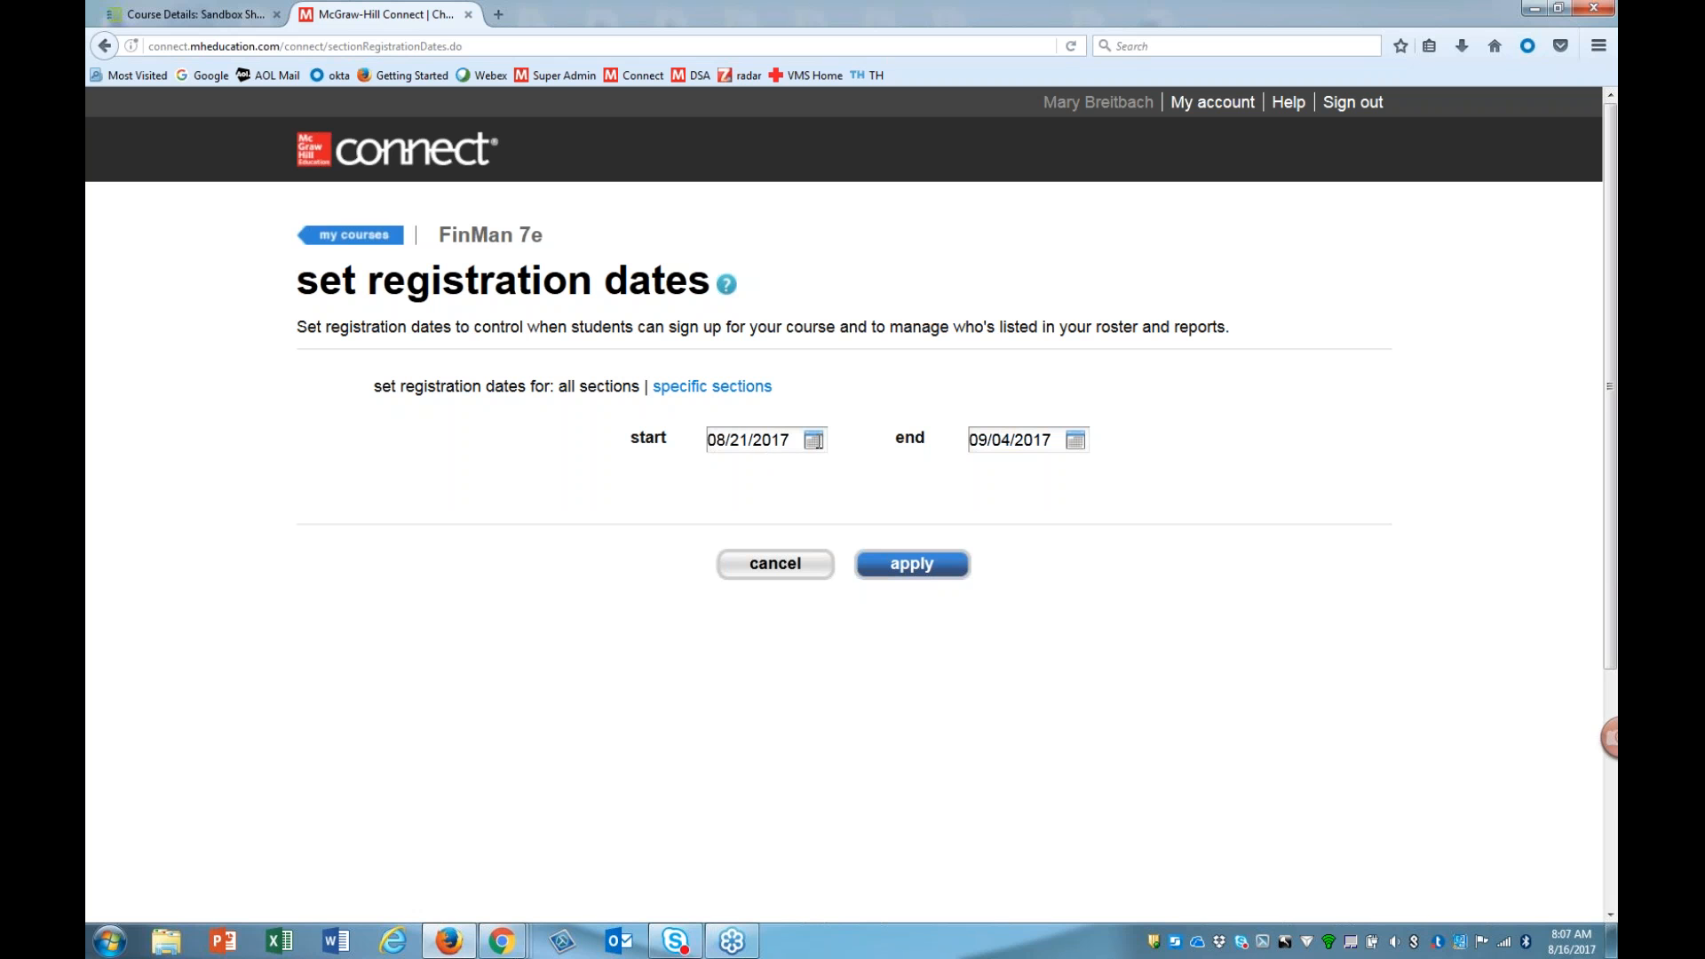
click(814, 441)
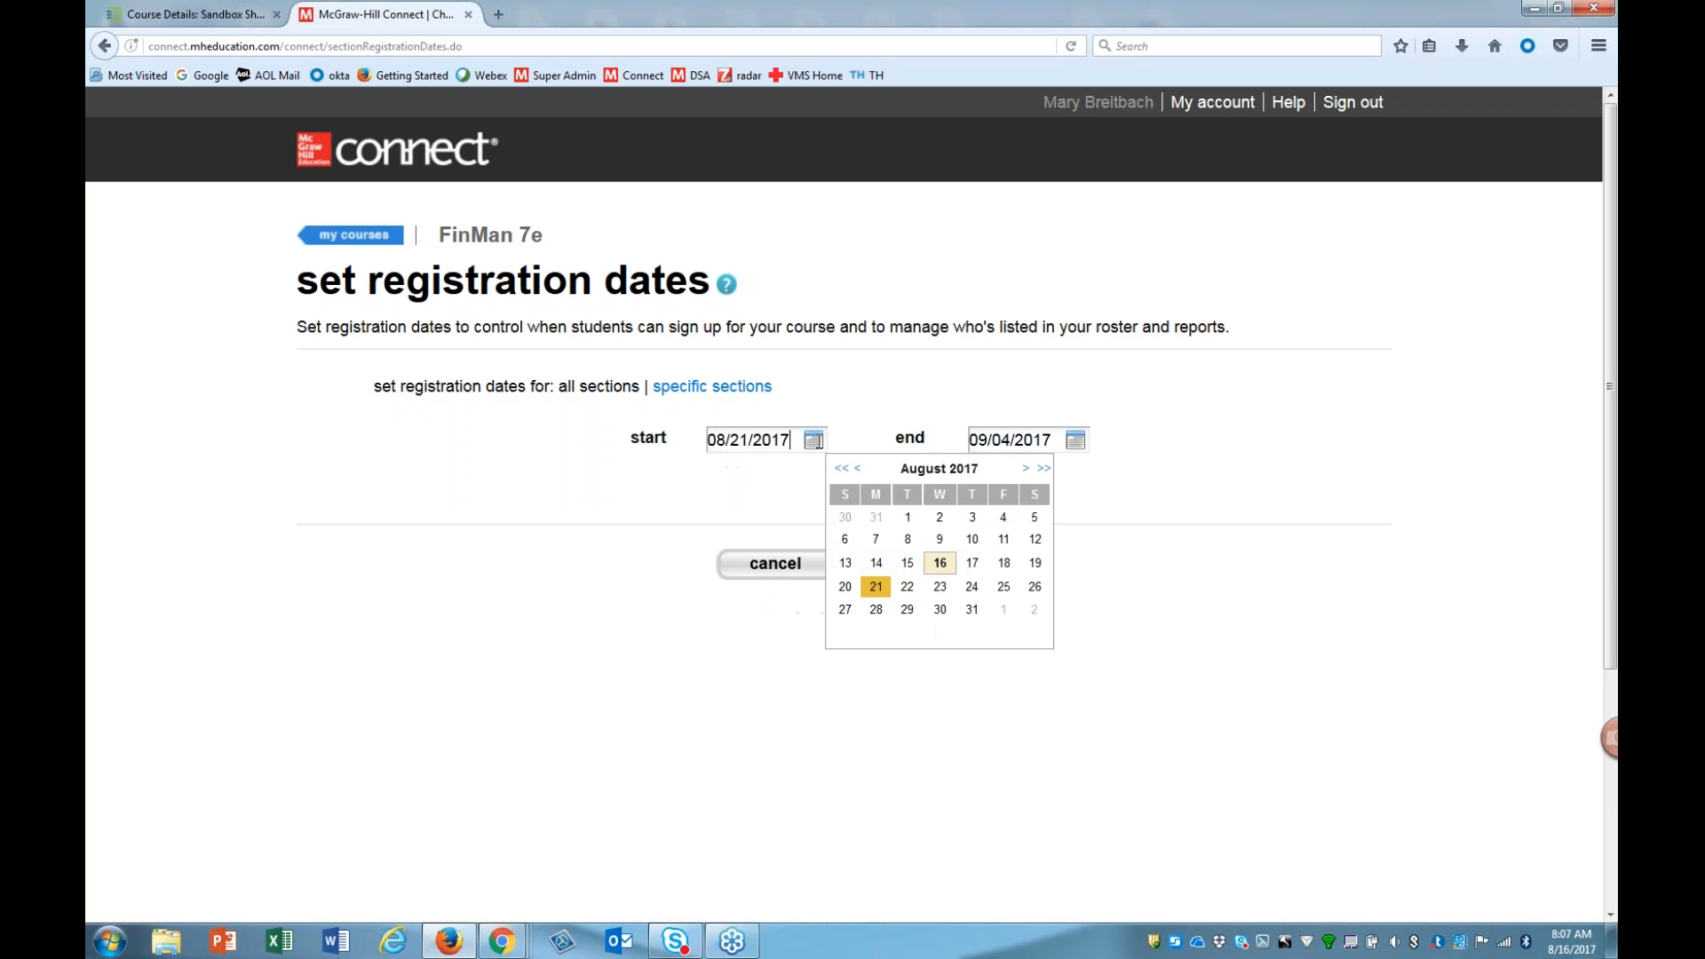
click(875, 589)
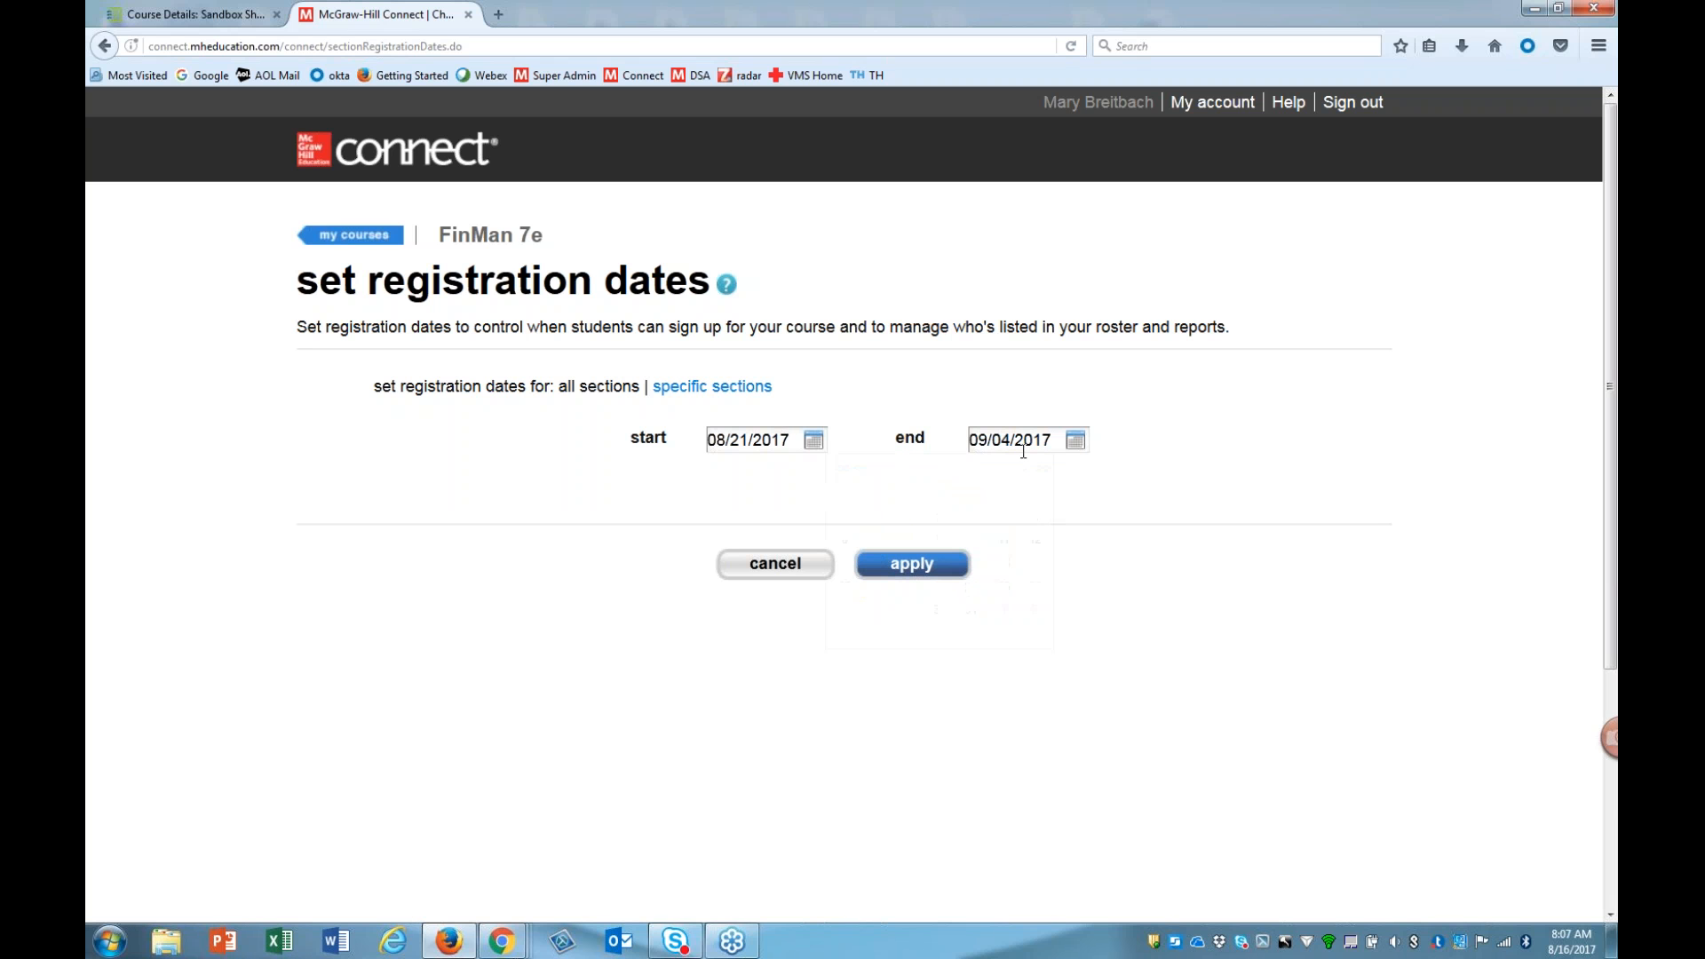
click(1077, 439)
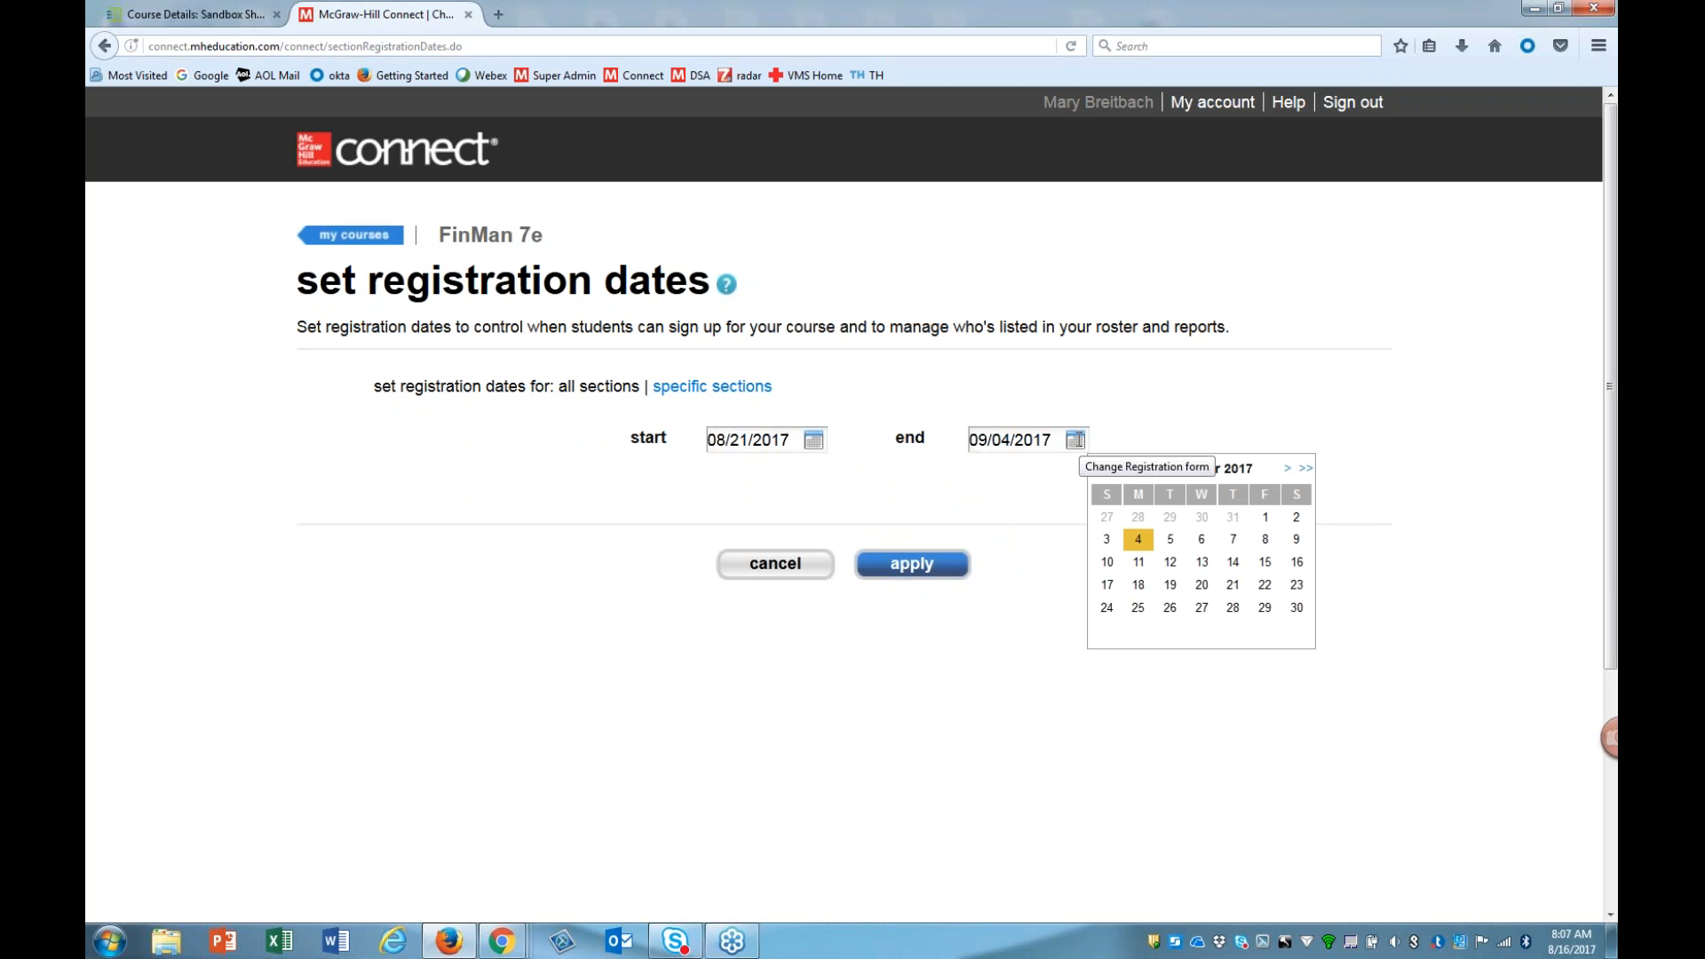
click(1139, 569)
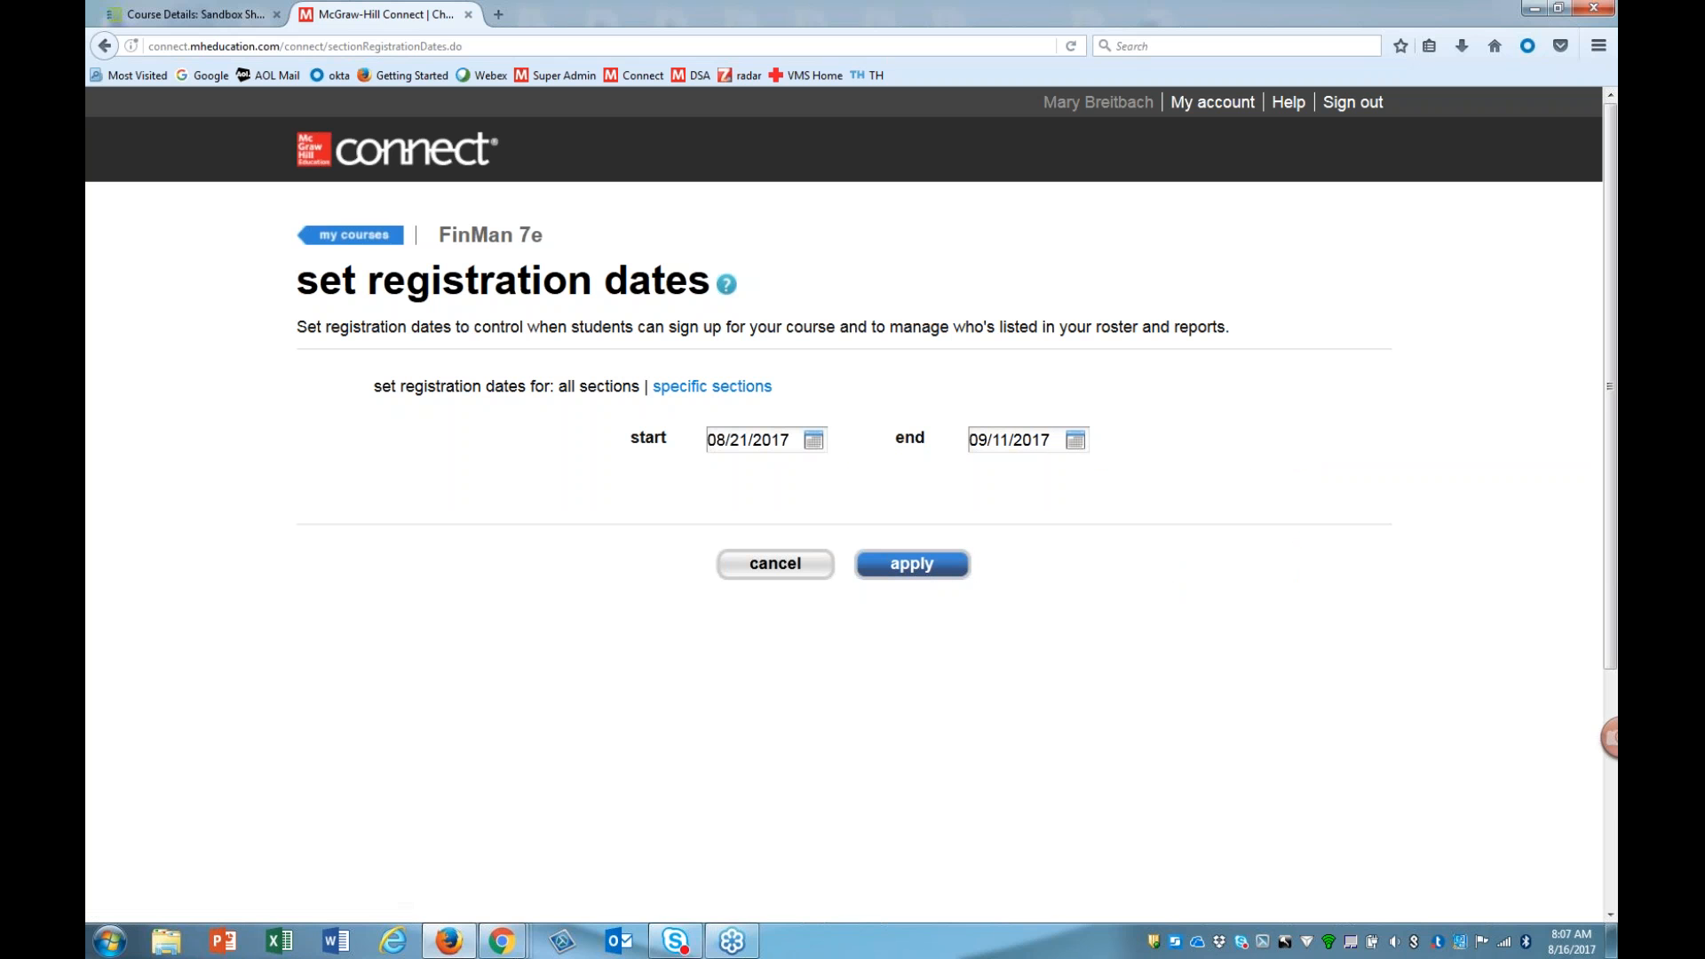
click(932, 569)
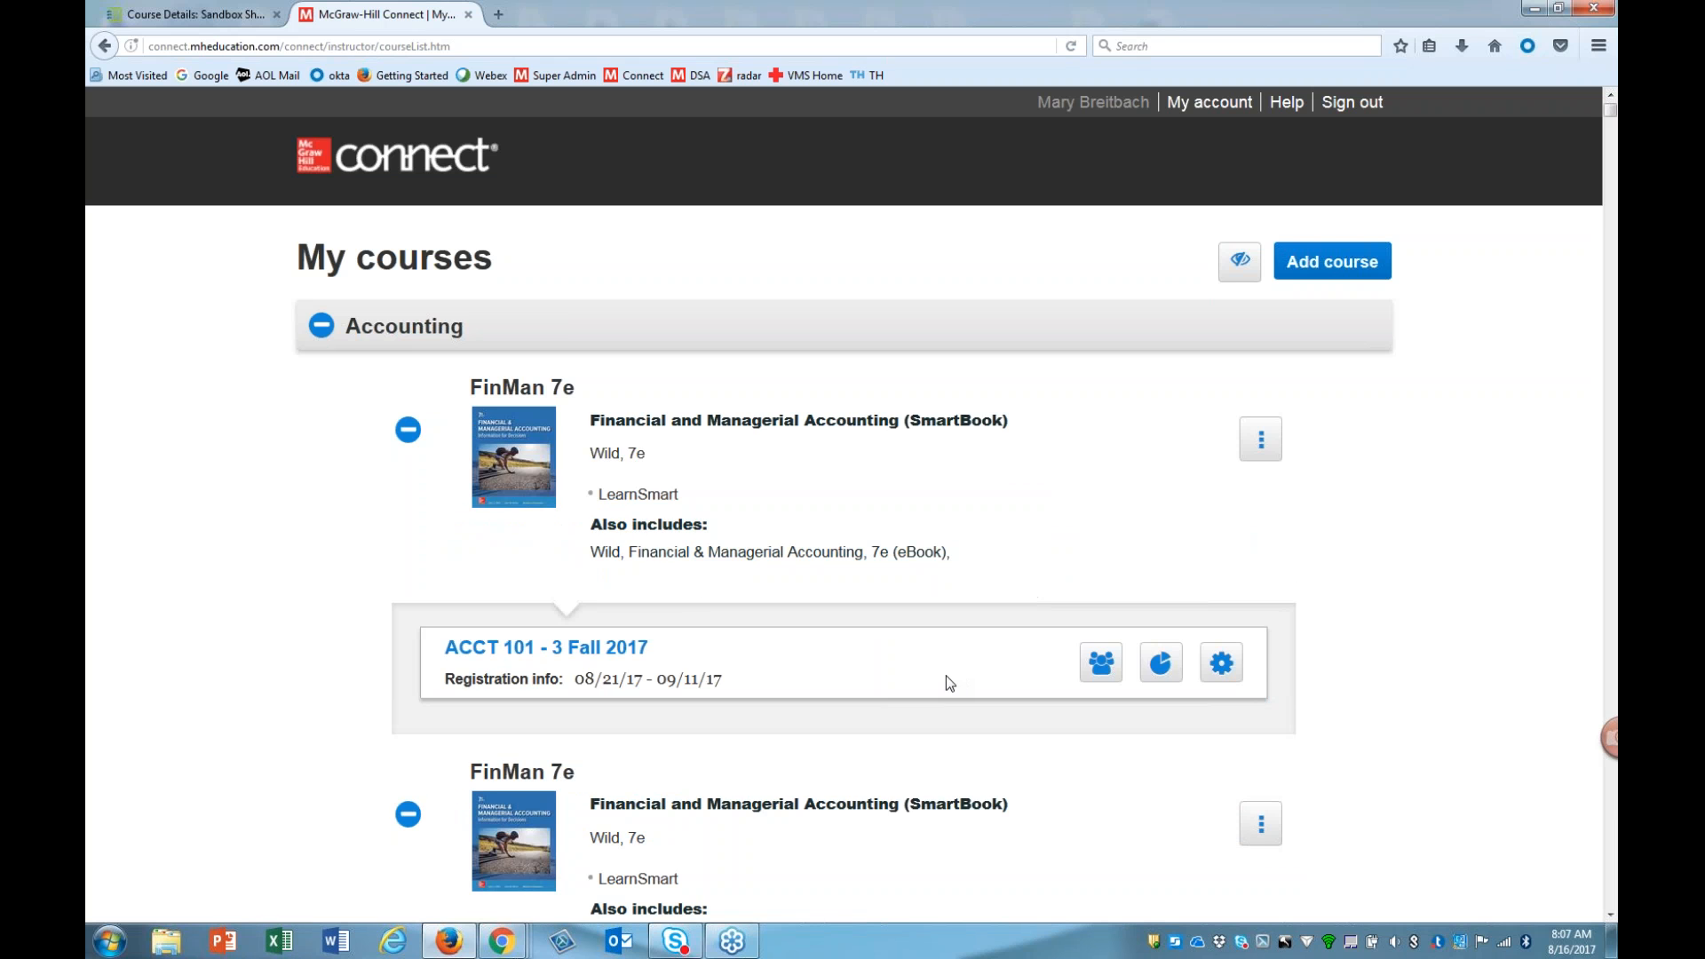
Step: Open the ACCT 101 - 3 Fall 2017 section and look through the assignments on its home page
scroll(946, 675, down, 3)
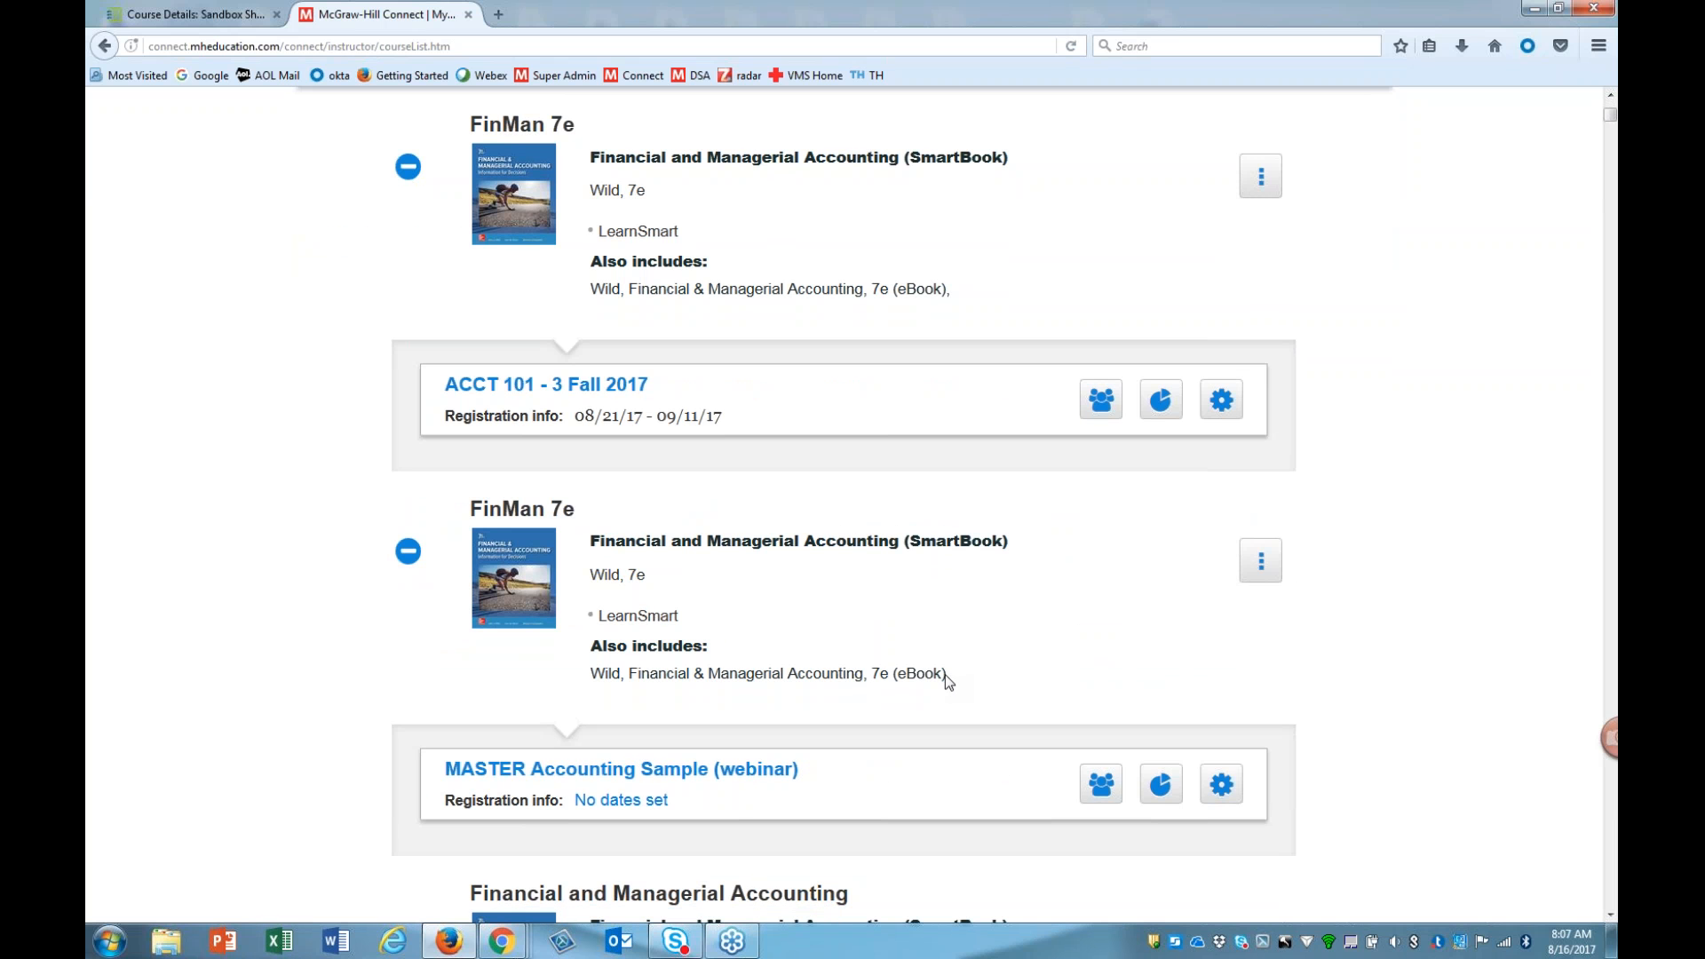
scroll(583, 550, up, 2)
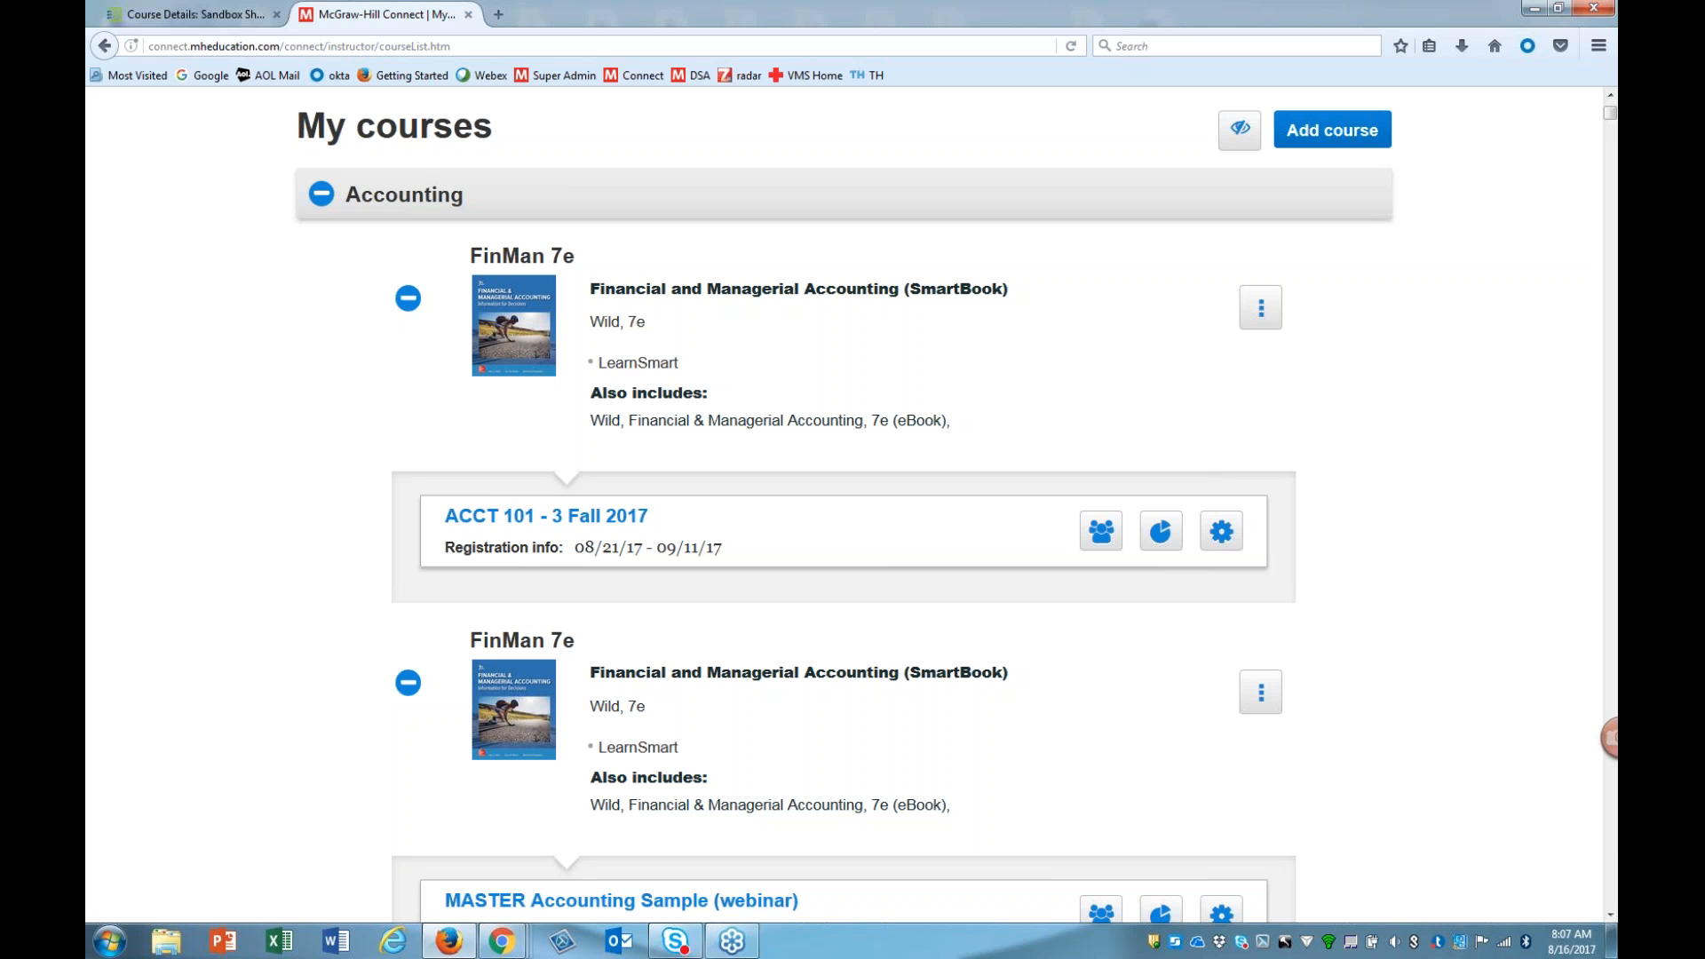
click(487, 523)
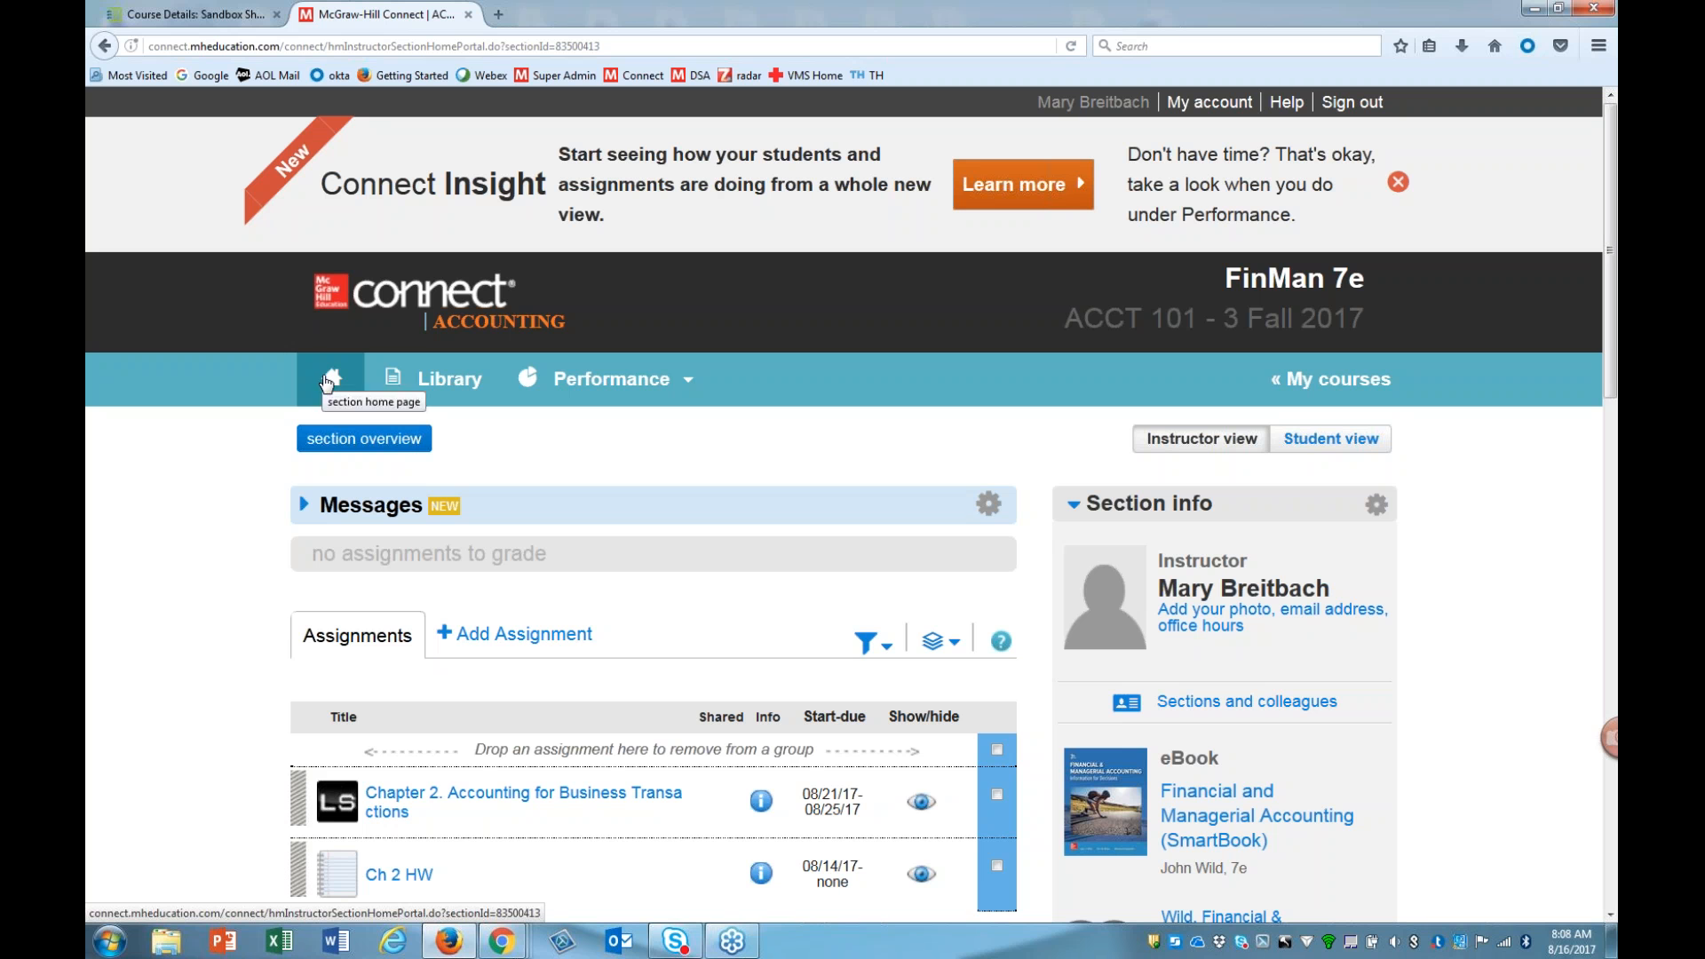
scroll(573, 522, down, 5)
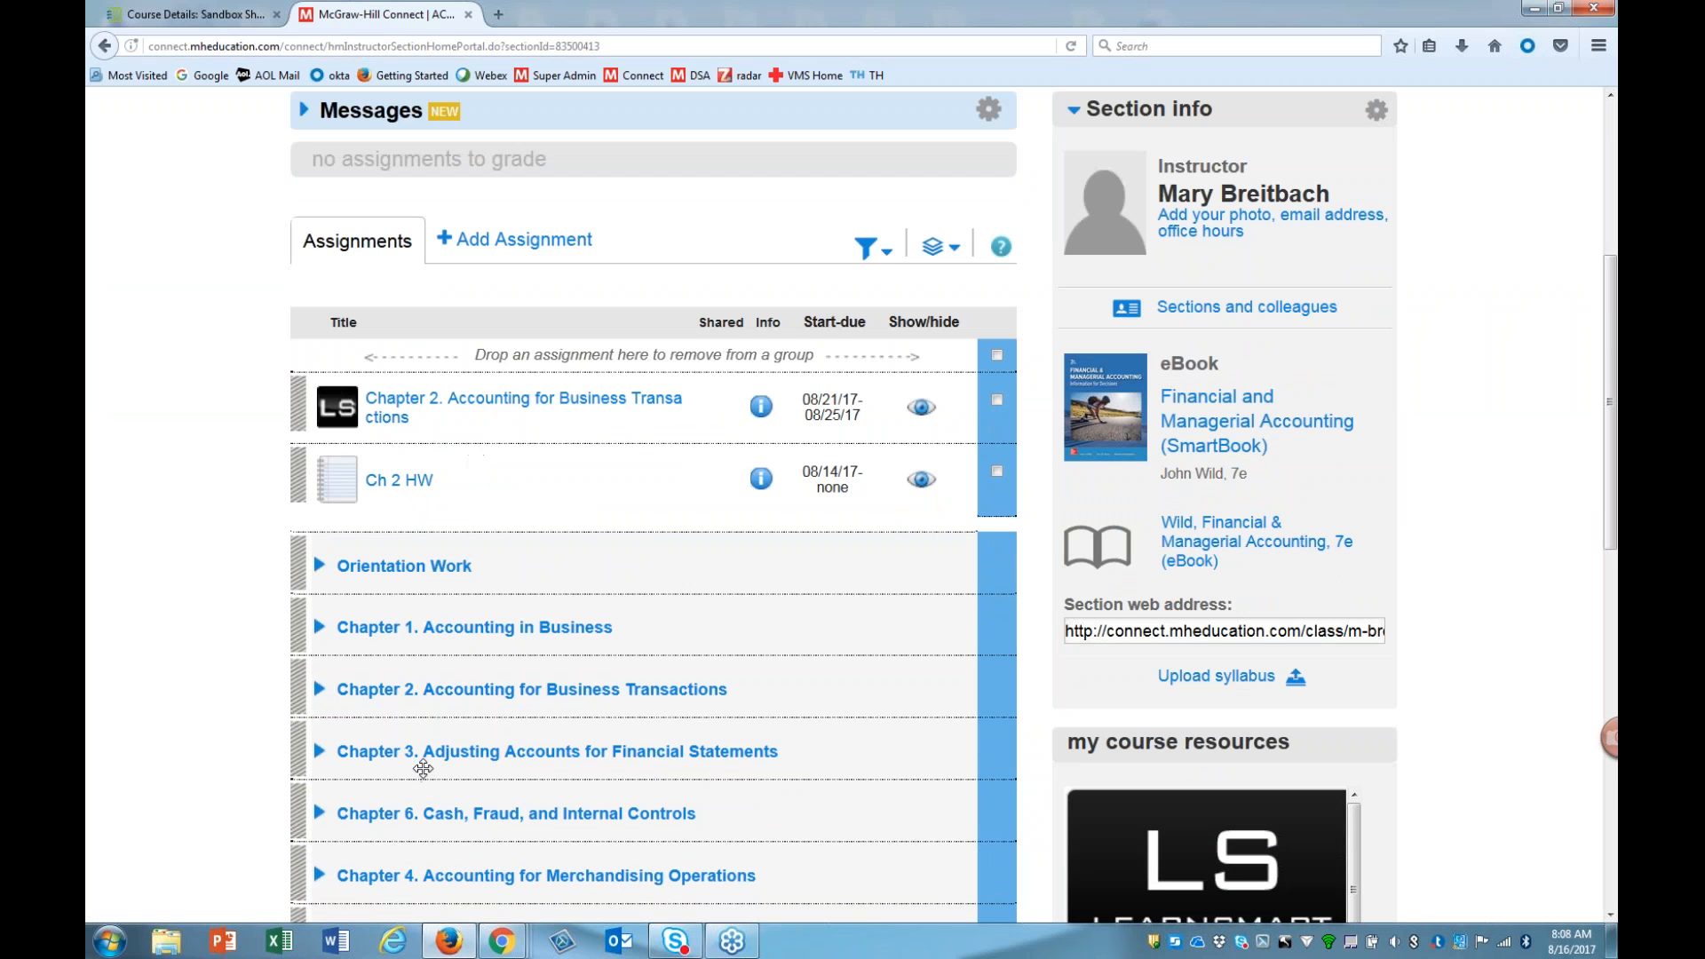
scroll(426, 755, up, 5)
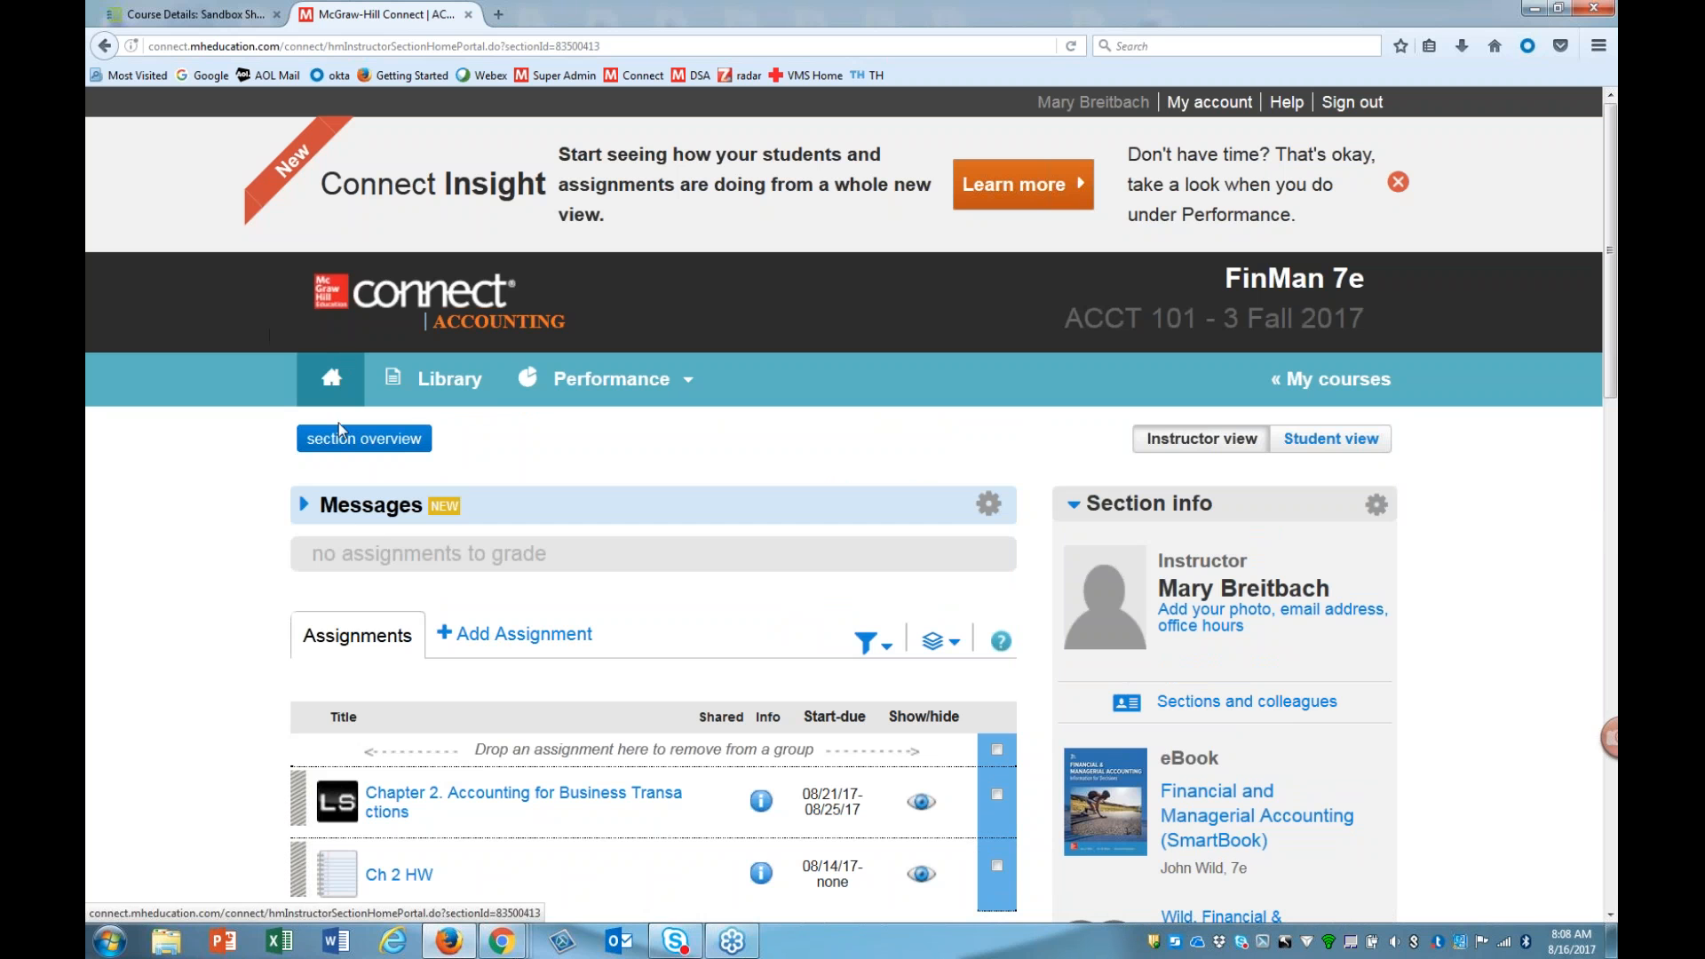
Step: Open the library's instructor resources and display the list of PowerPoint presentations
click(451, 386)
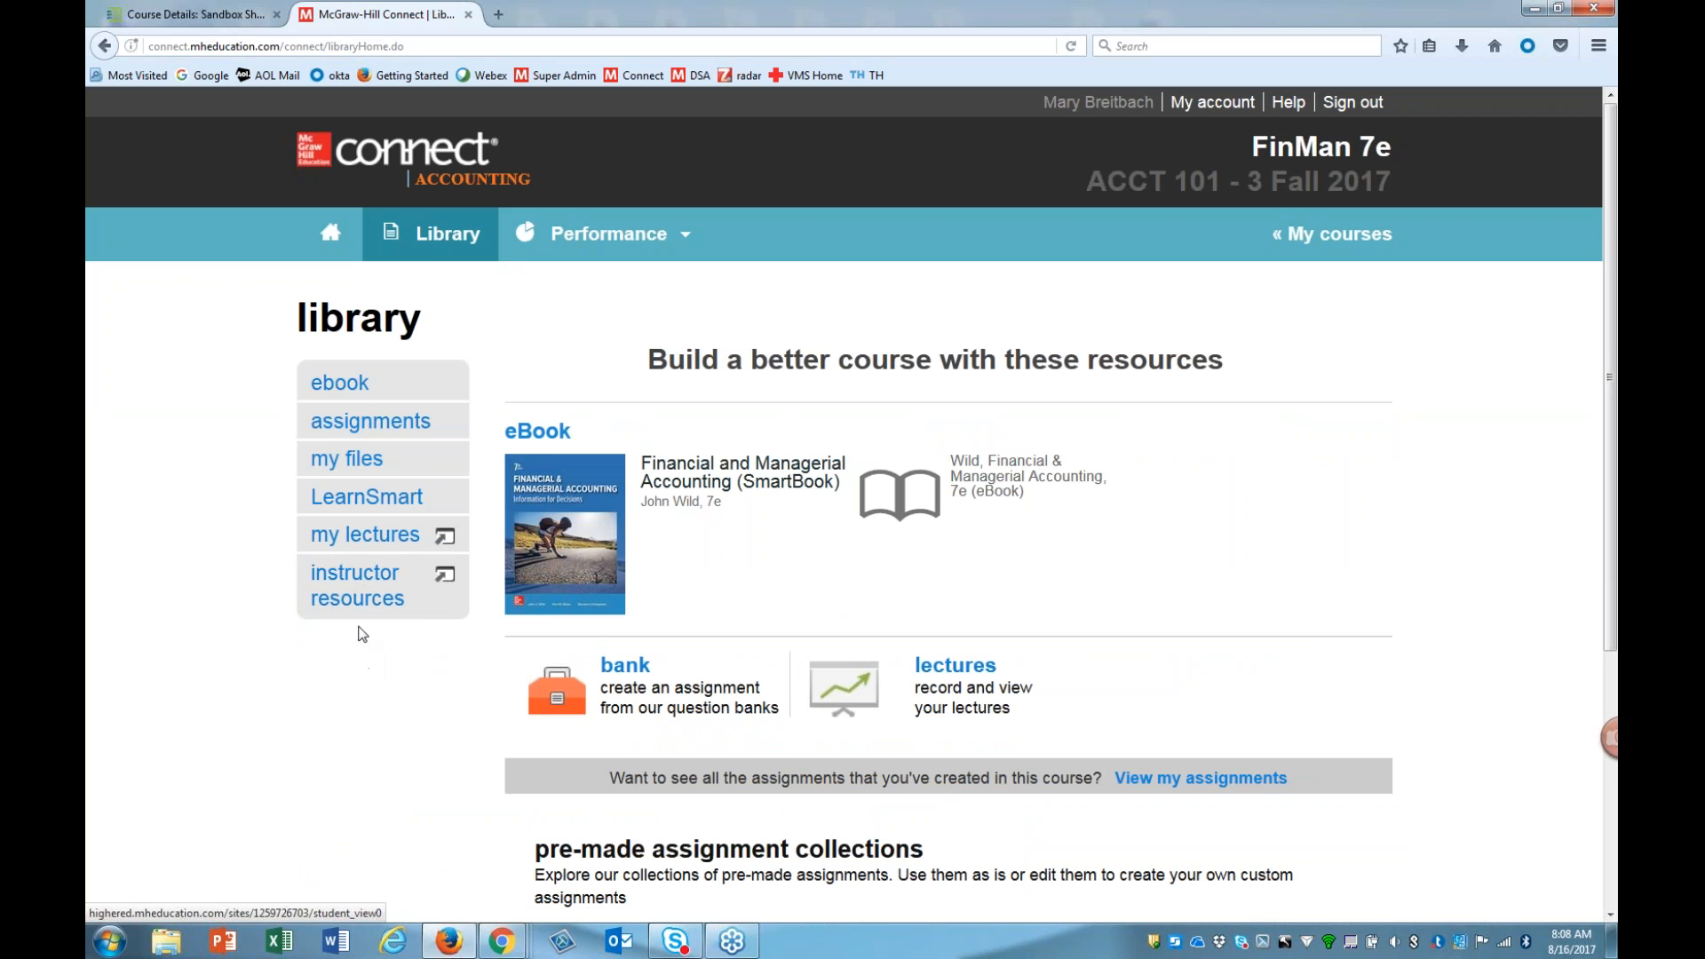
click(354, 577)
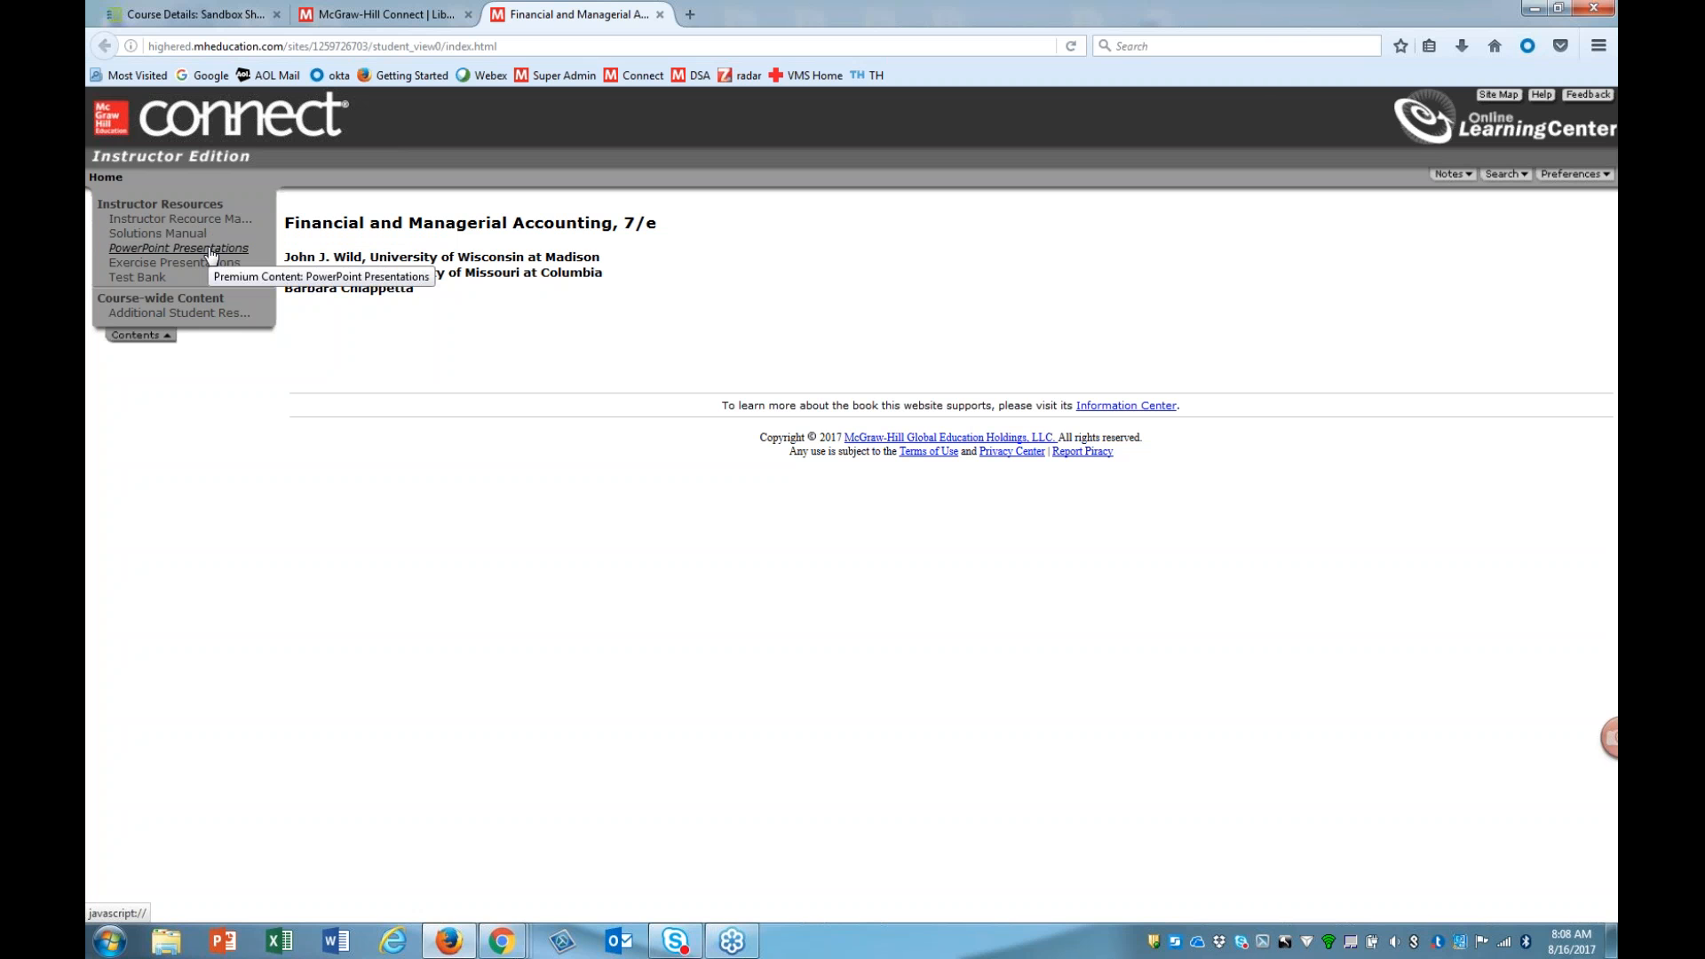
click(146, 284)
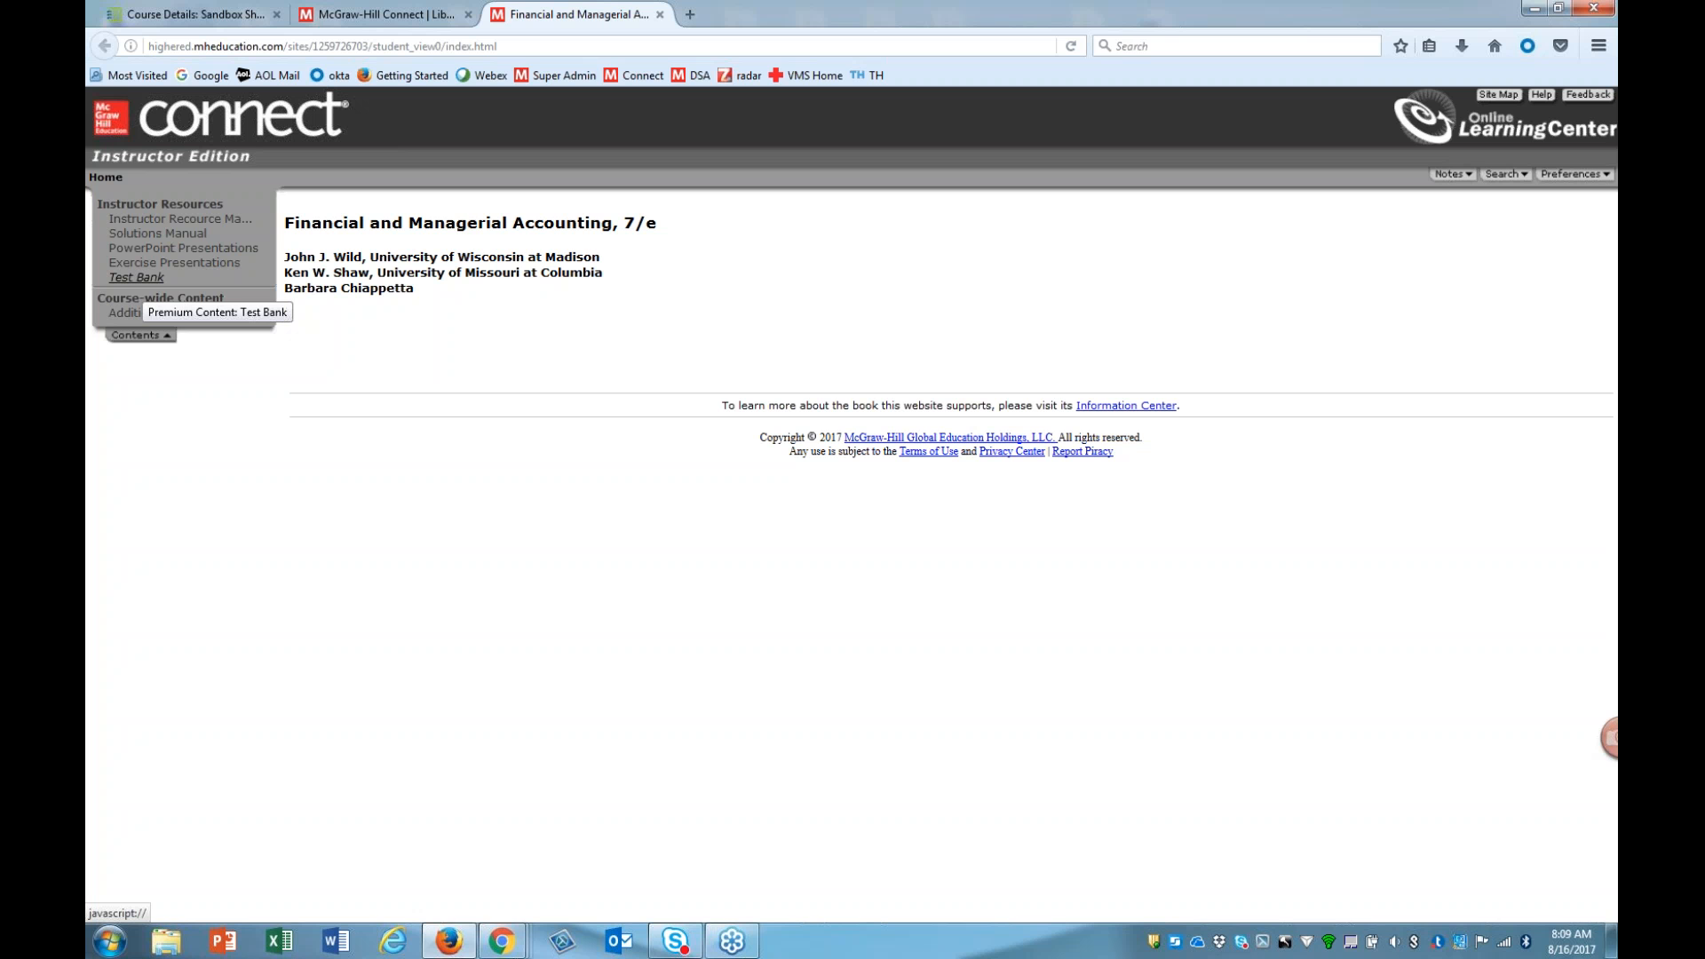
click(146, 251)
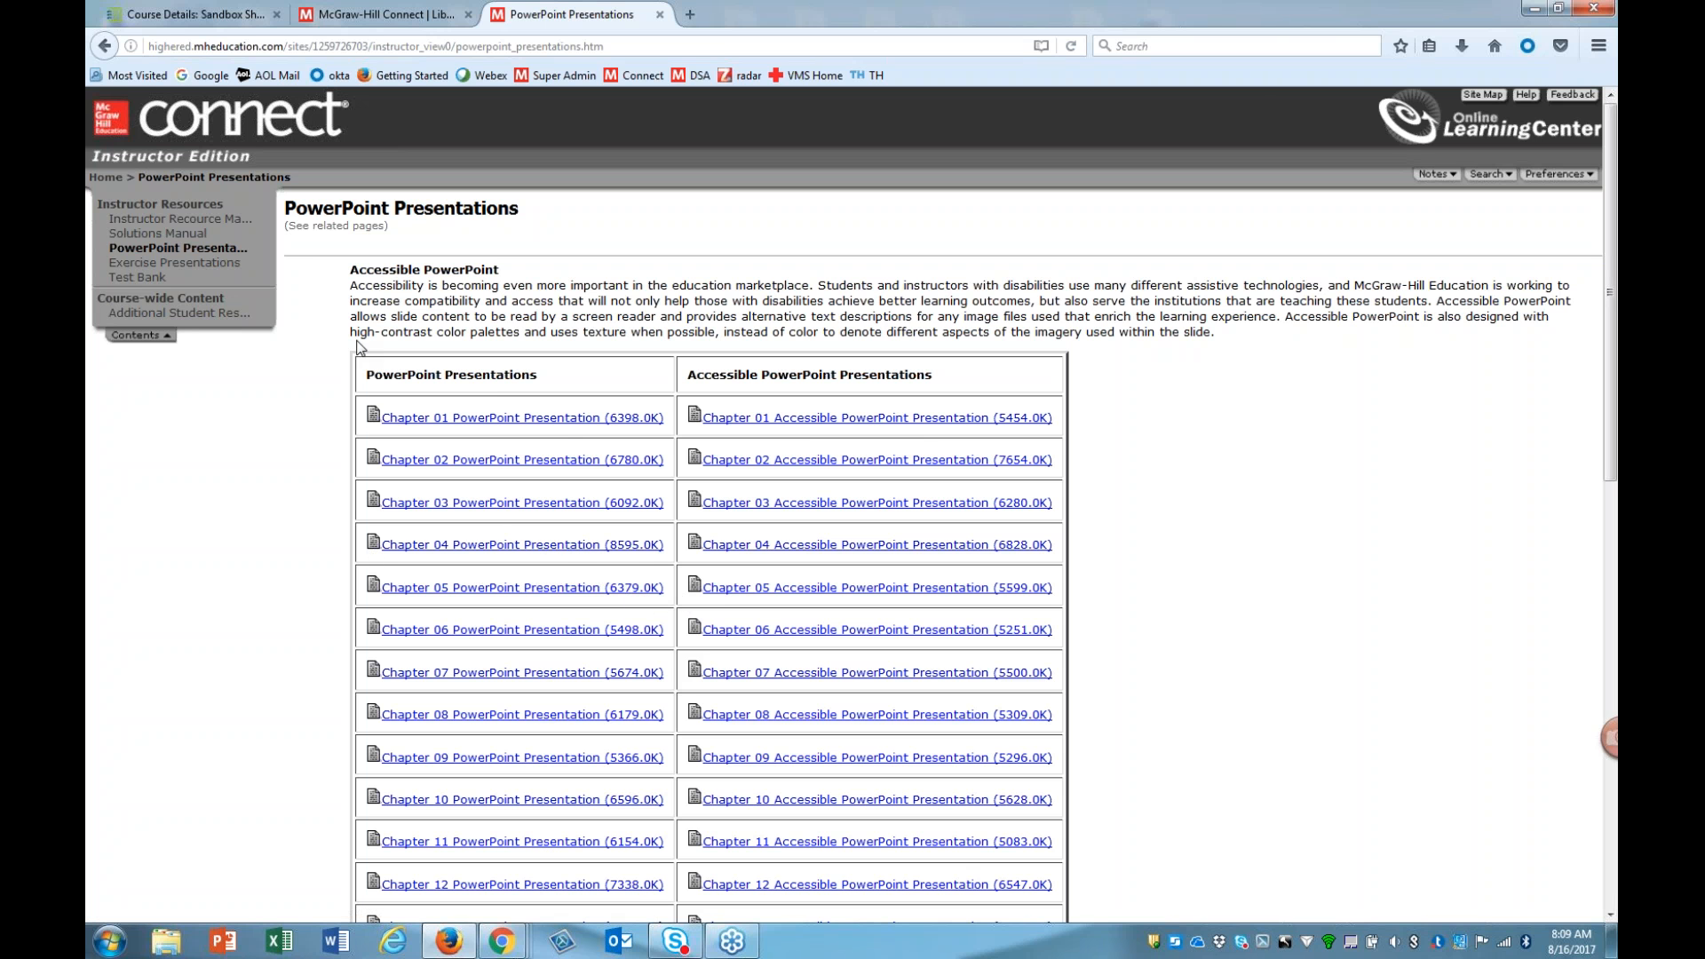
Step: Return to the Connect course, open the page with all performance reports and examine the report types
click(390, 15)
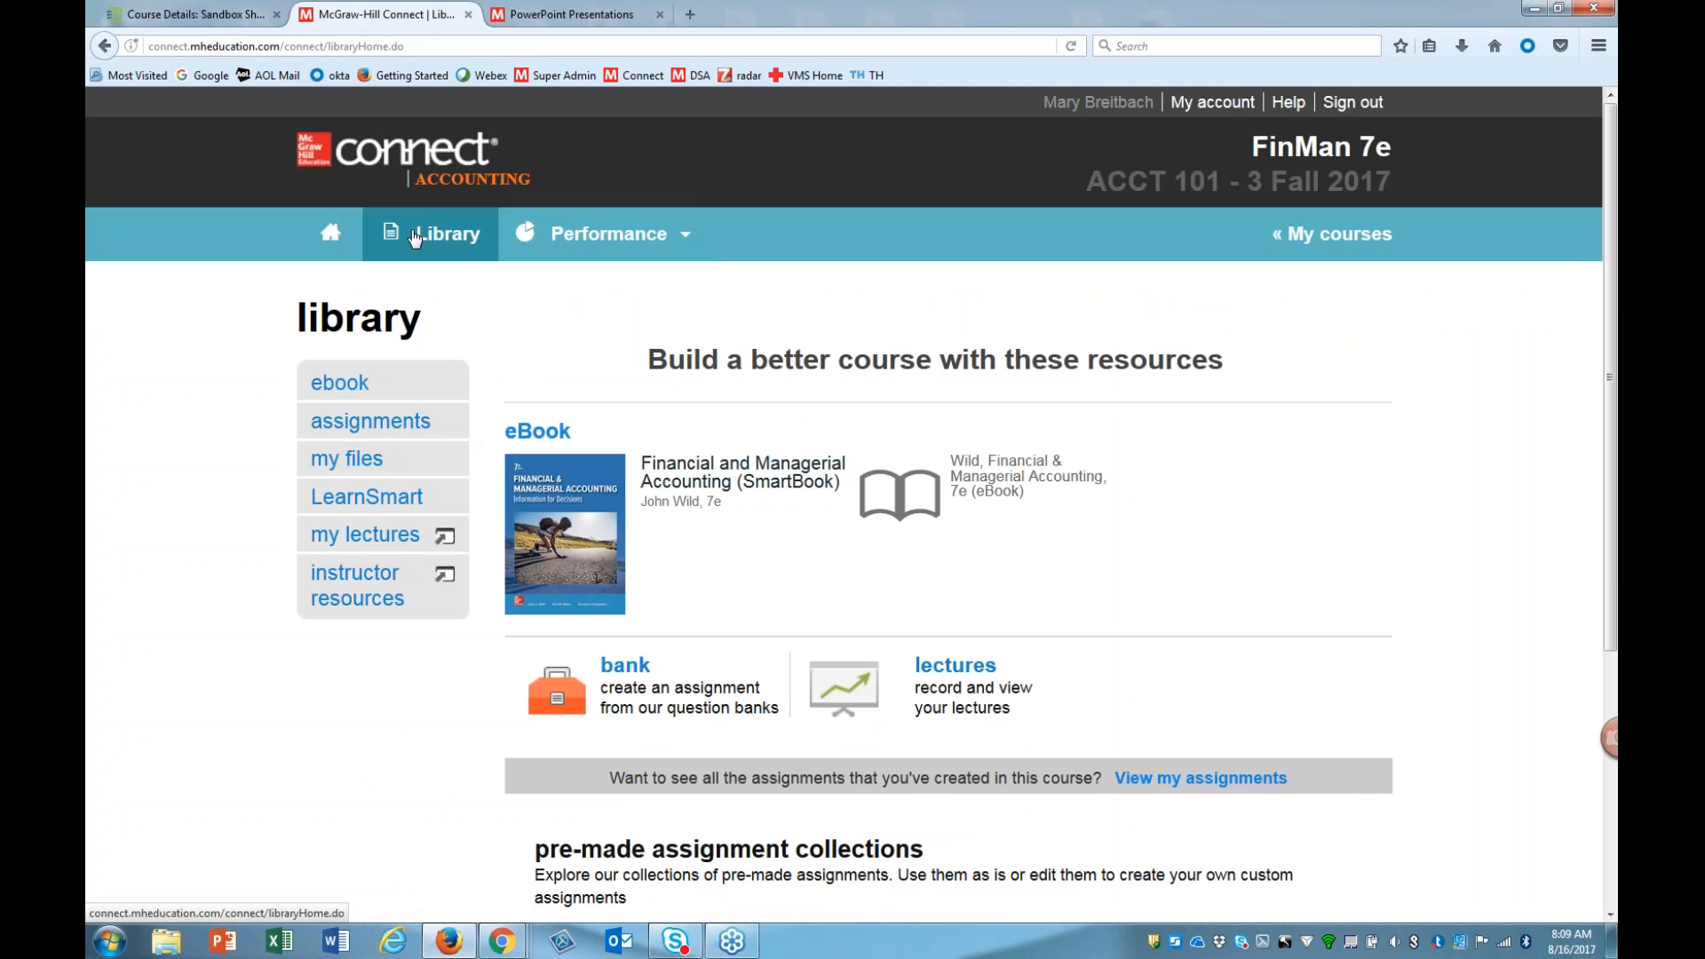
click(568, 235)
mouse_move(586, 280)
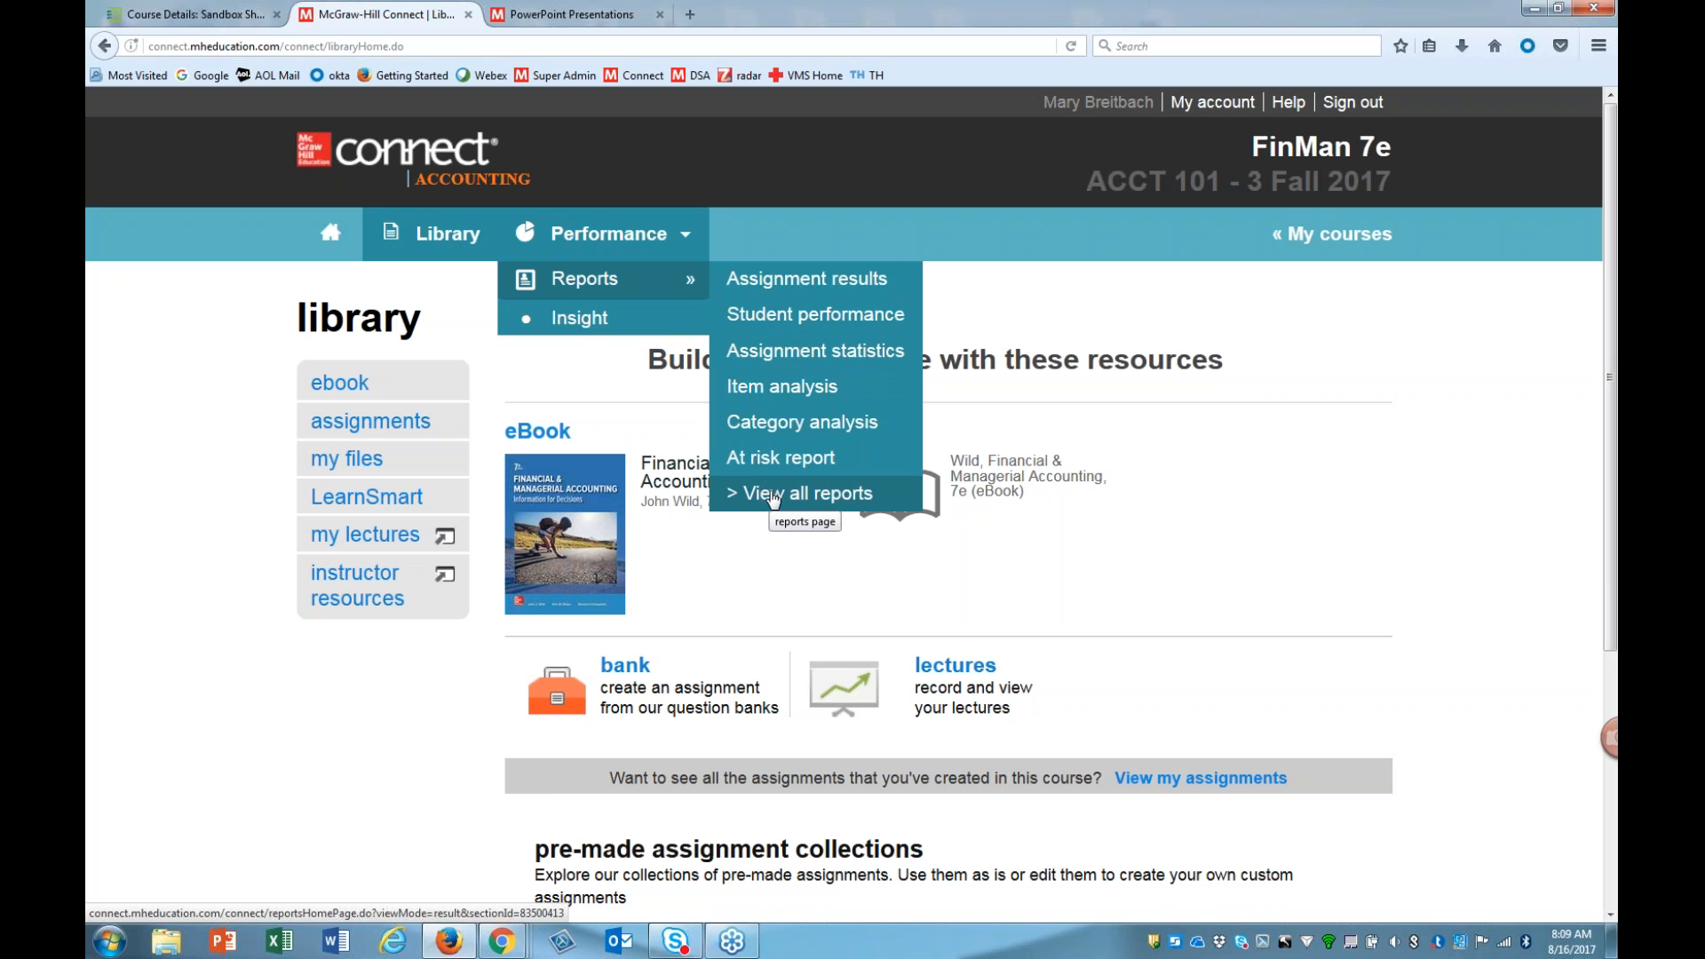
click(773, 495)
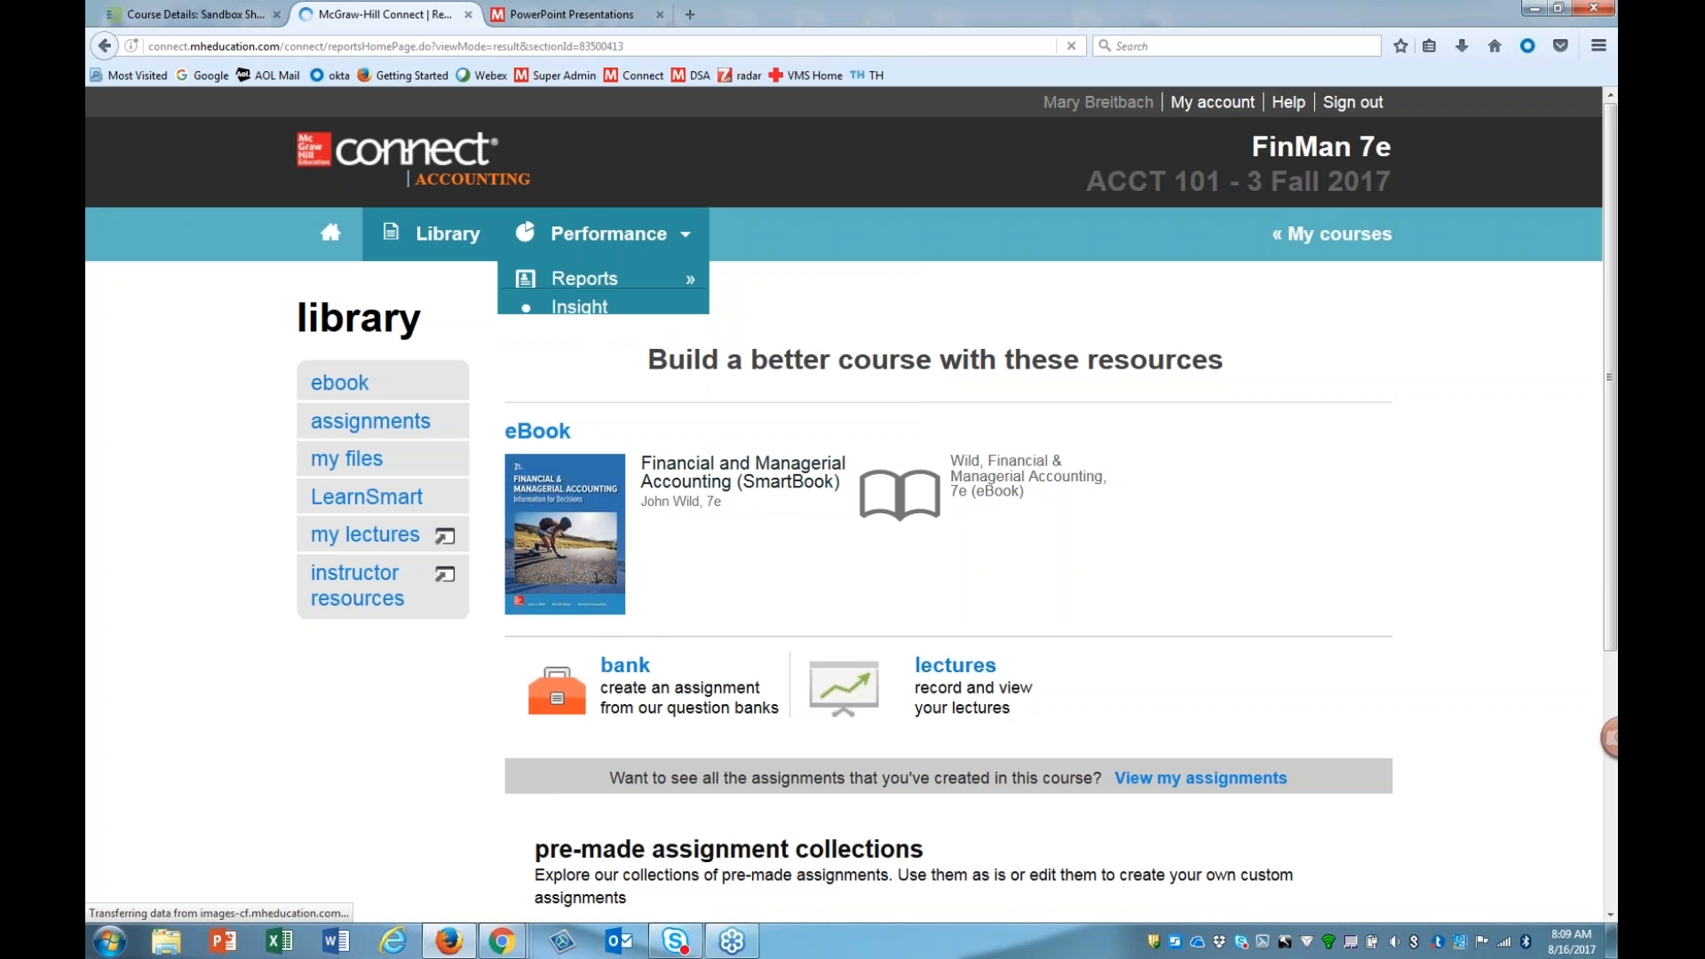
scroll(323, 622, down, 5)
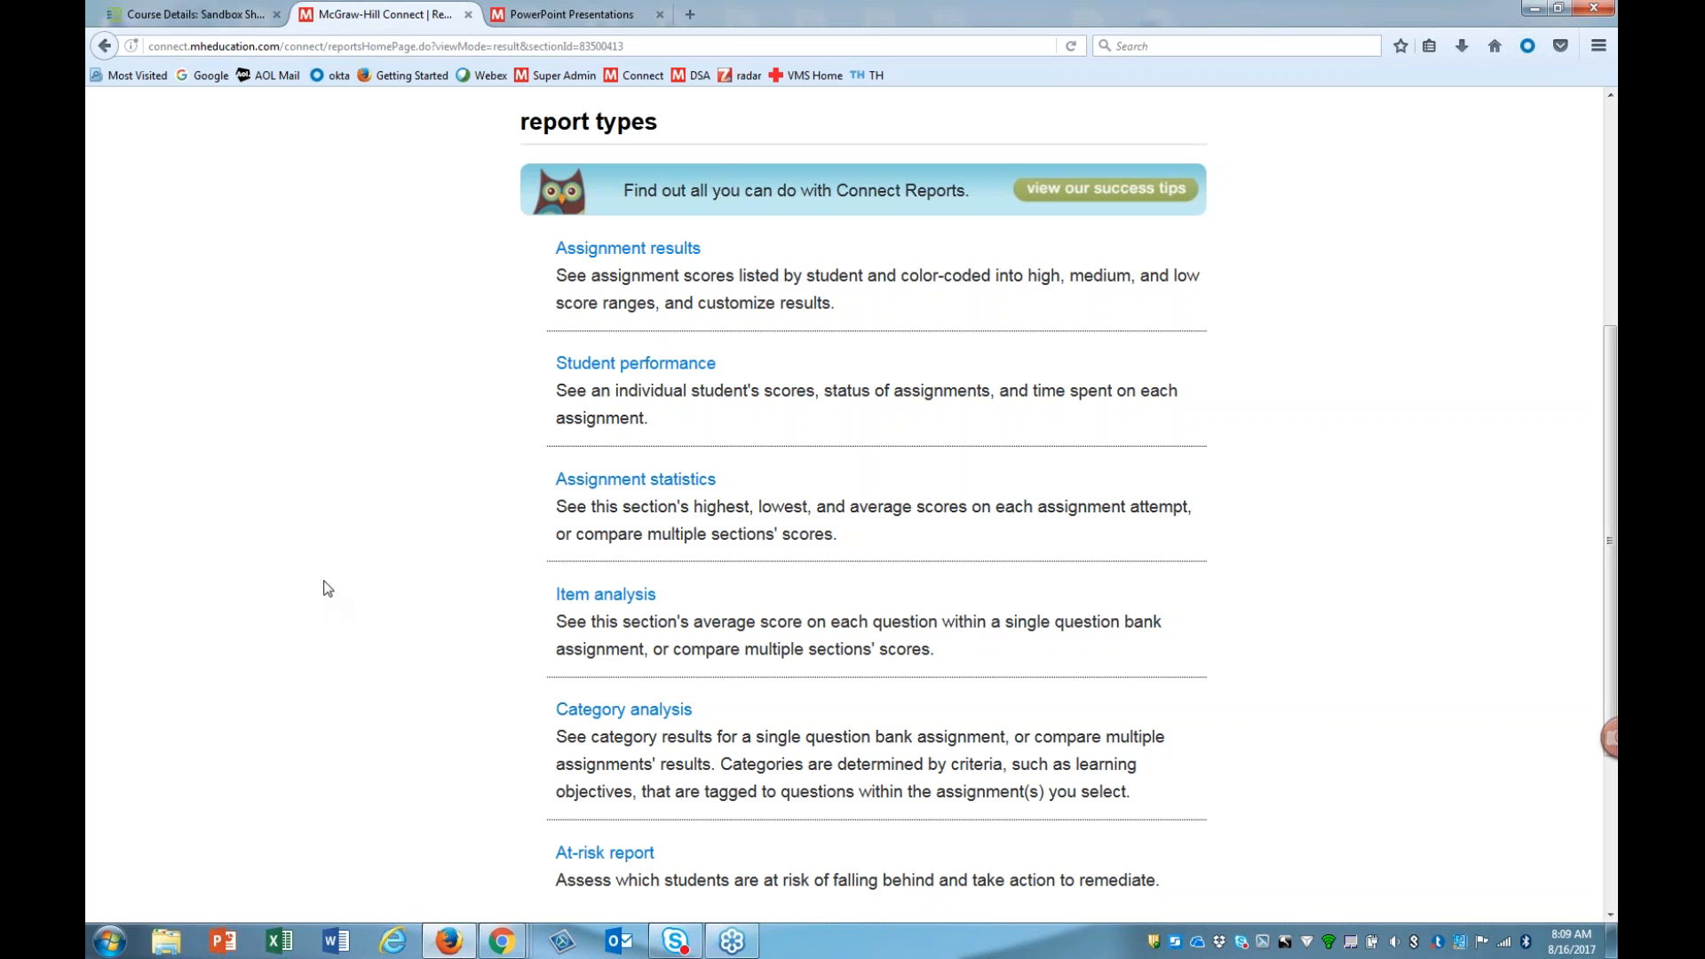
scroll(334, 583, up, 3)
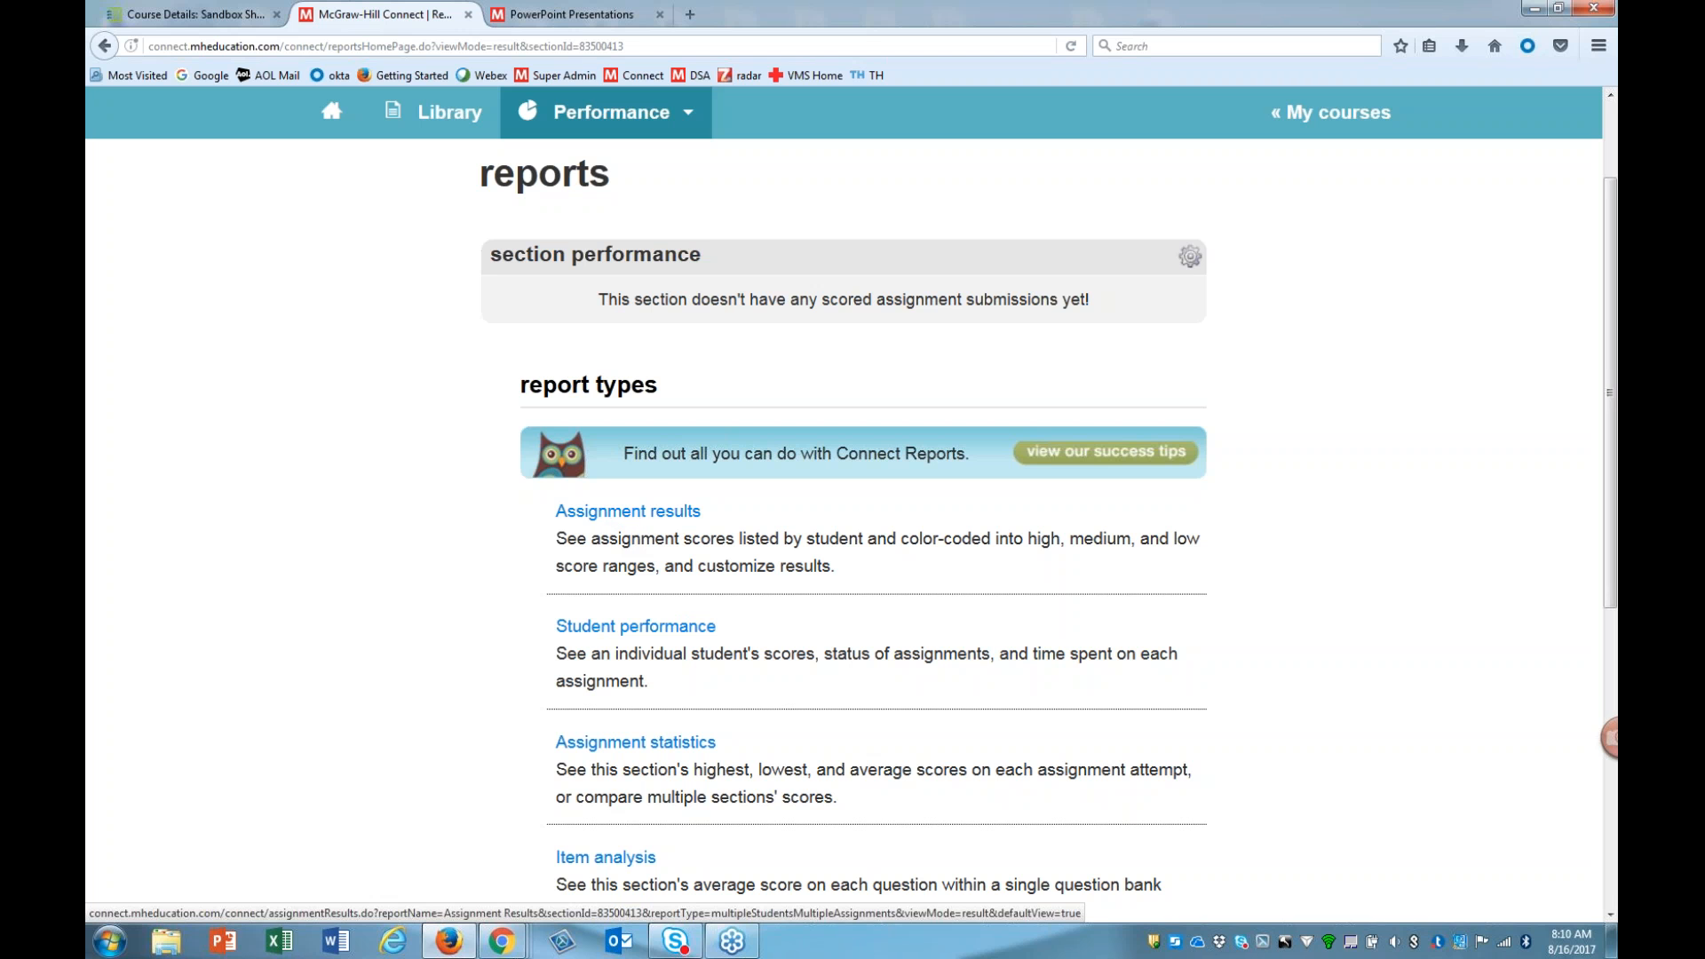
Step: Open the Assignment Results report and view it with the report customization options expanded
click(619, 518)
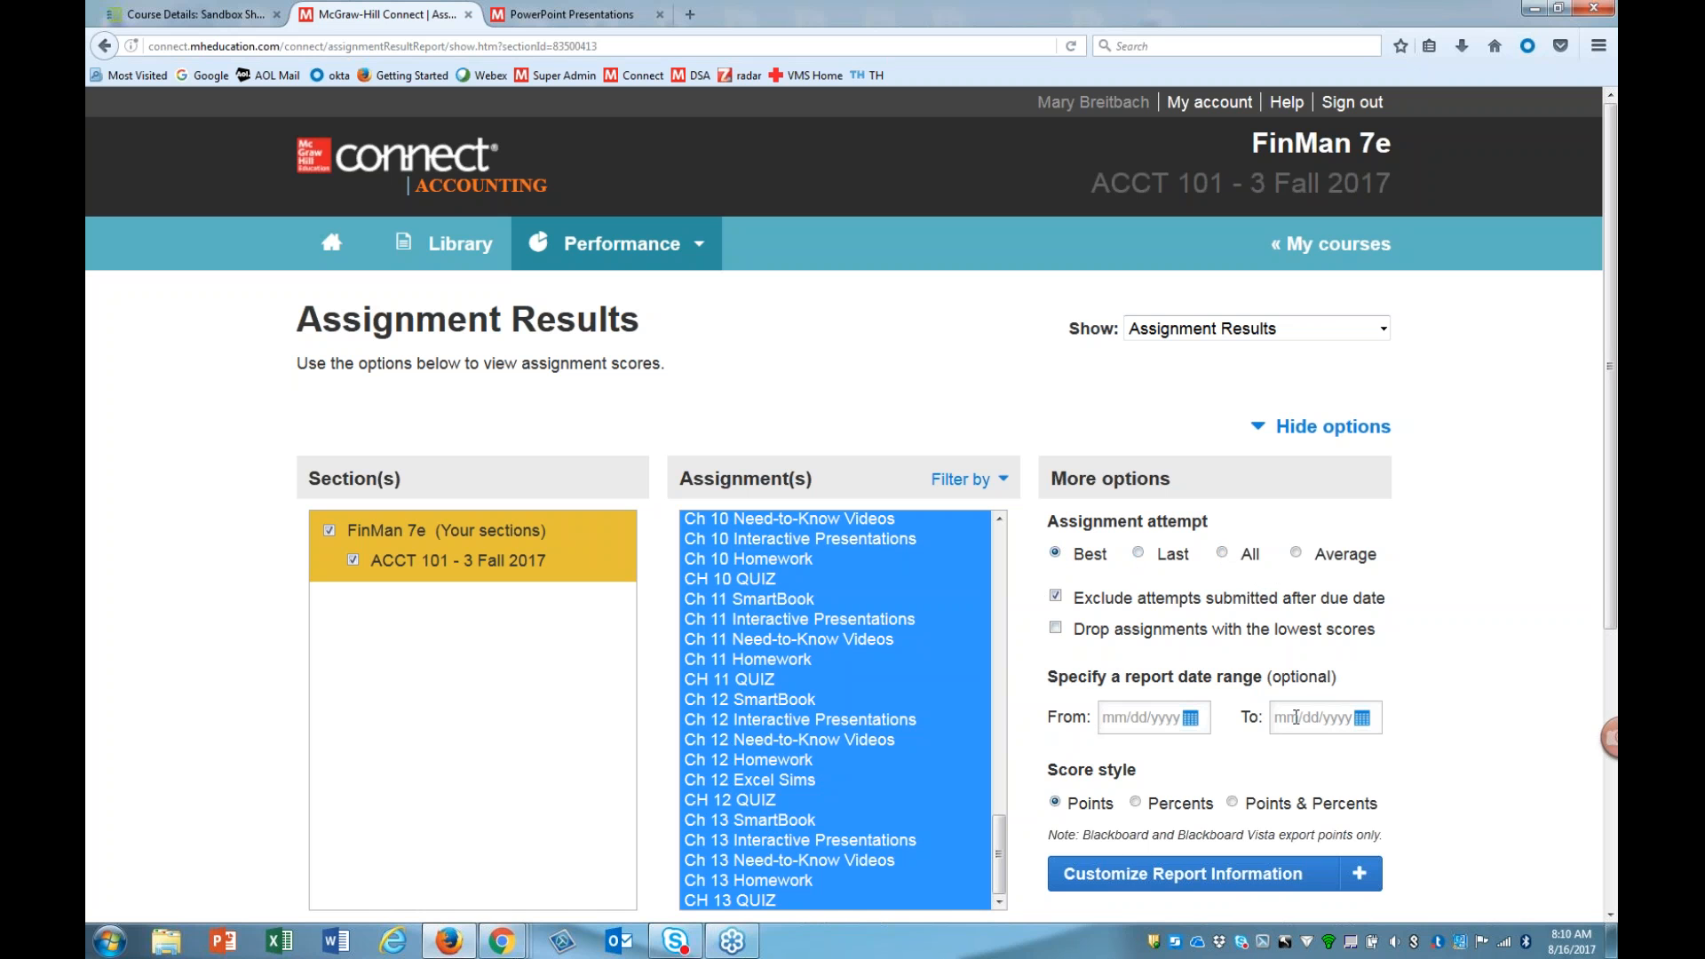
scroll(1331, 722, down, 5)
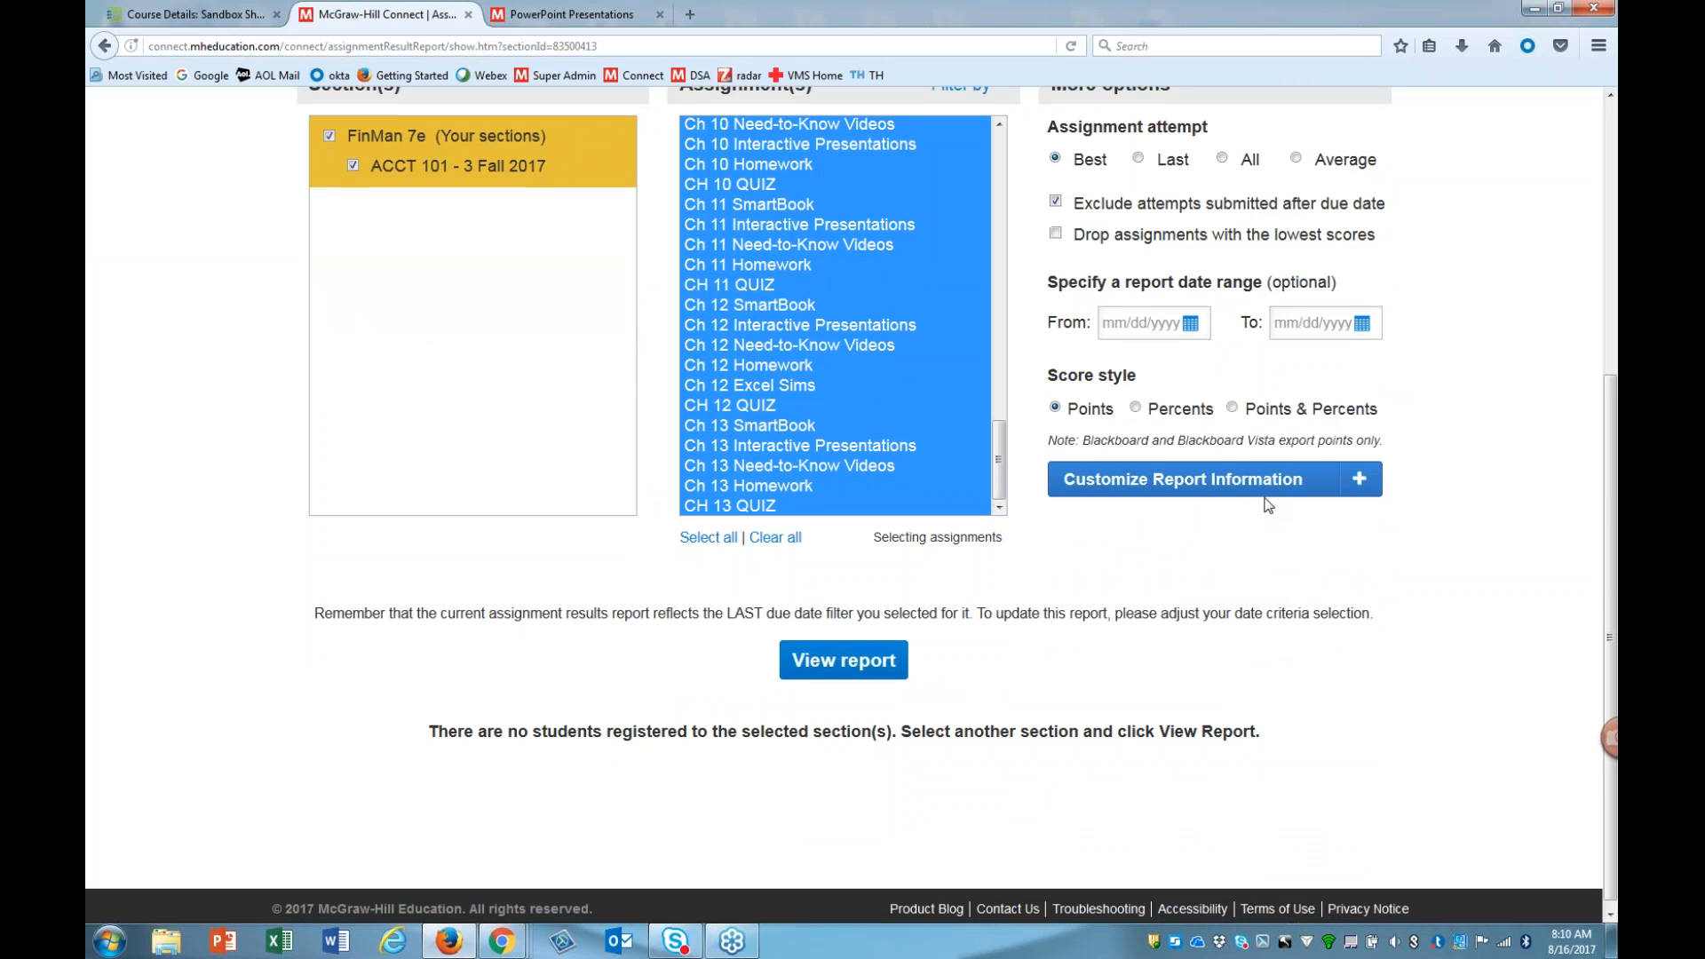
click(1252, 494)
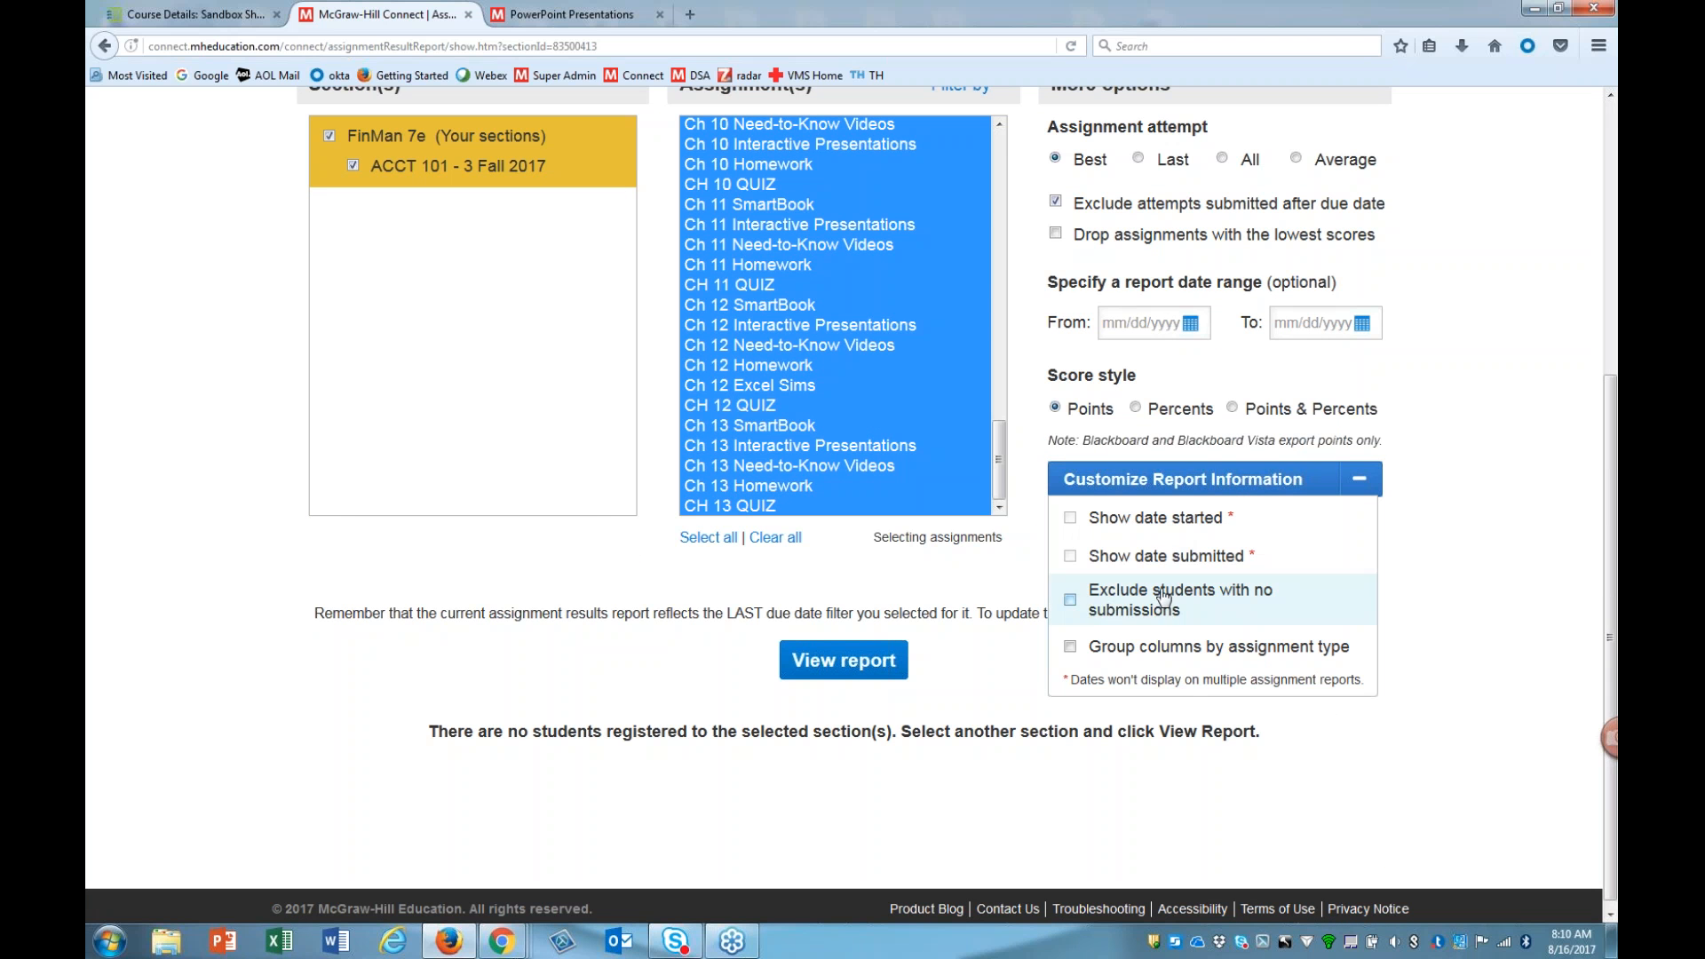
click(845, 662)
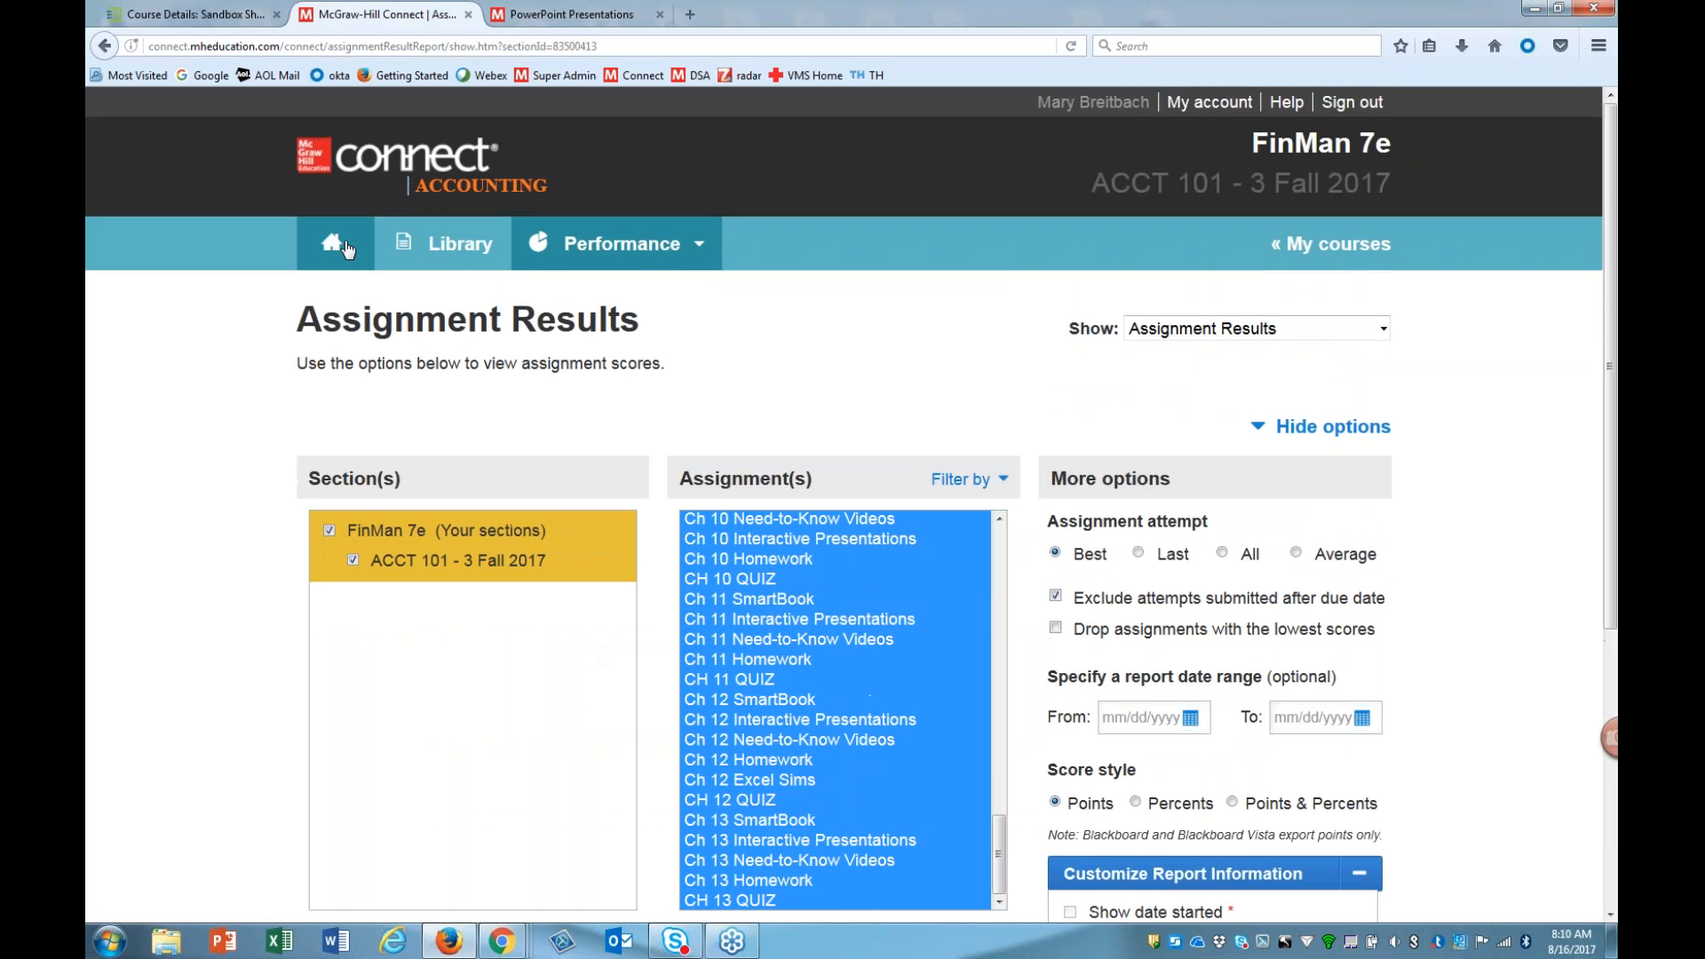
Step: Return to the section home page, open the page with all performance reports and read through the report descriptions
click(347, 250)
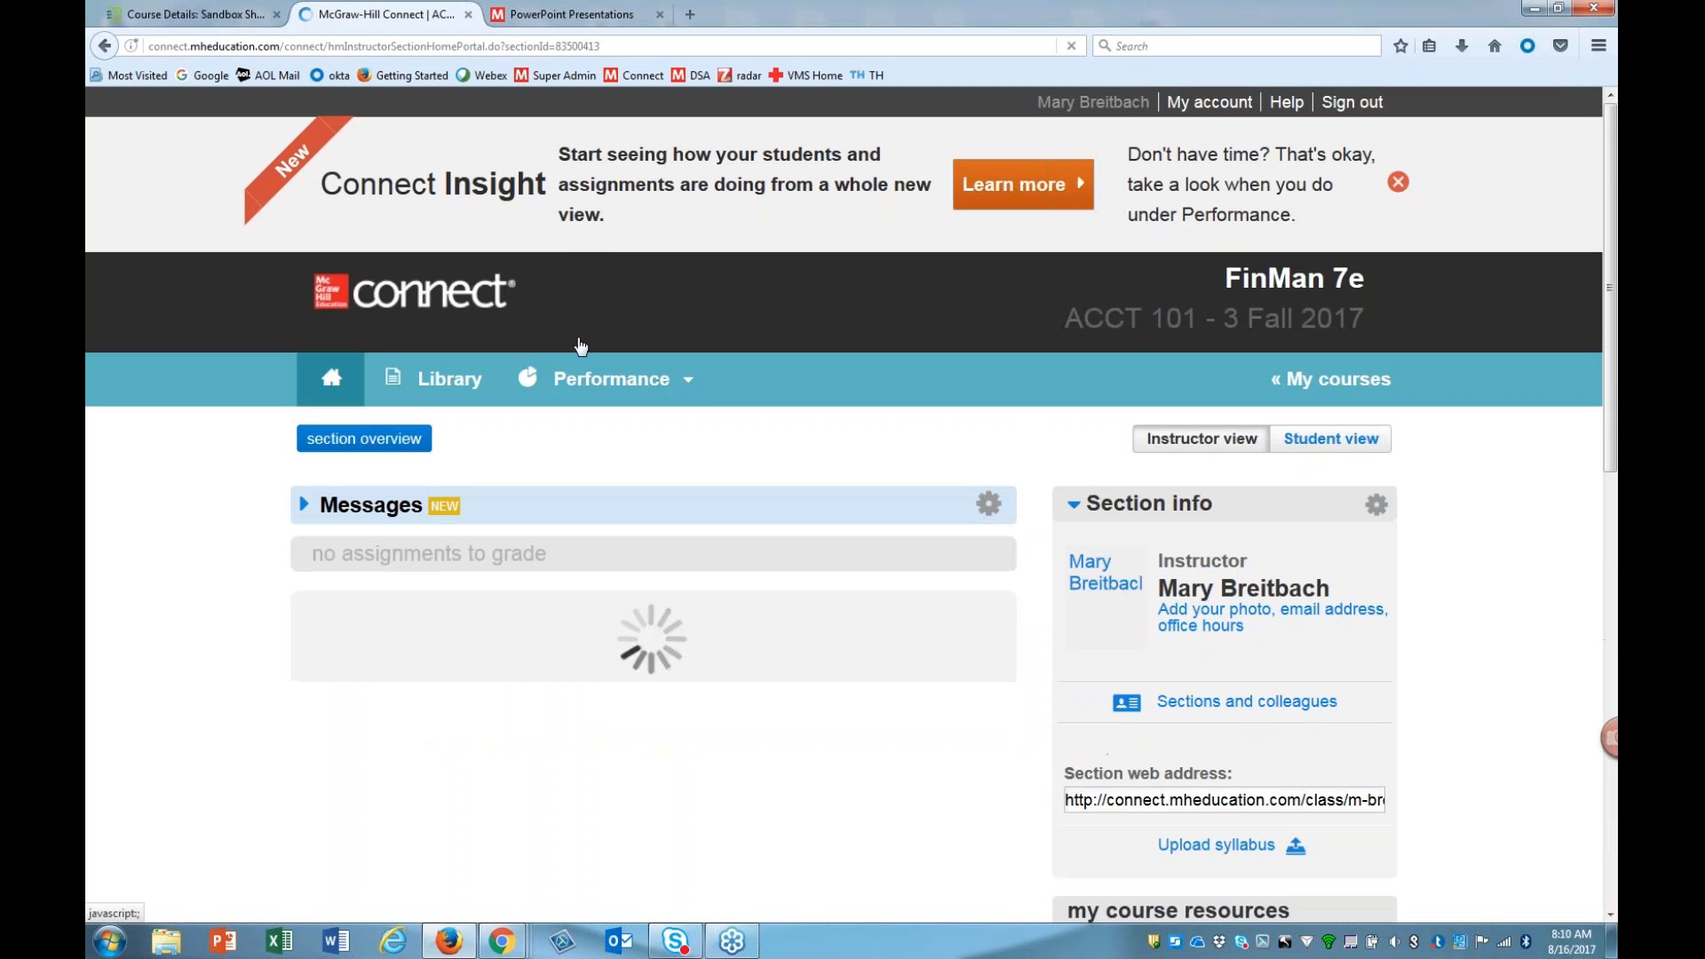
click(586, 380)
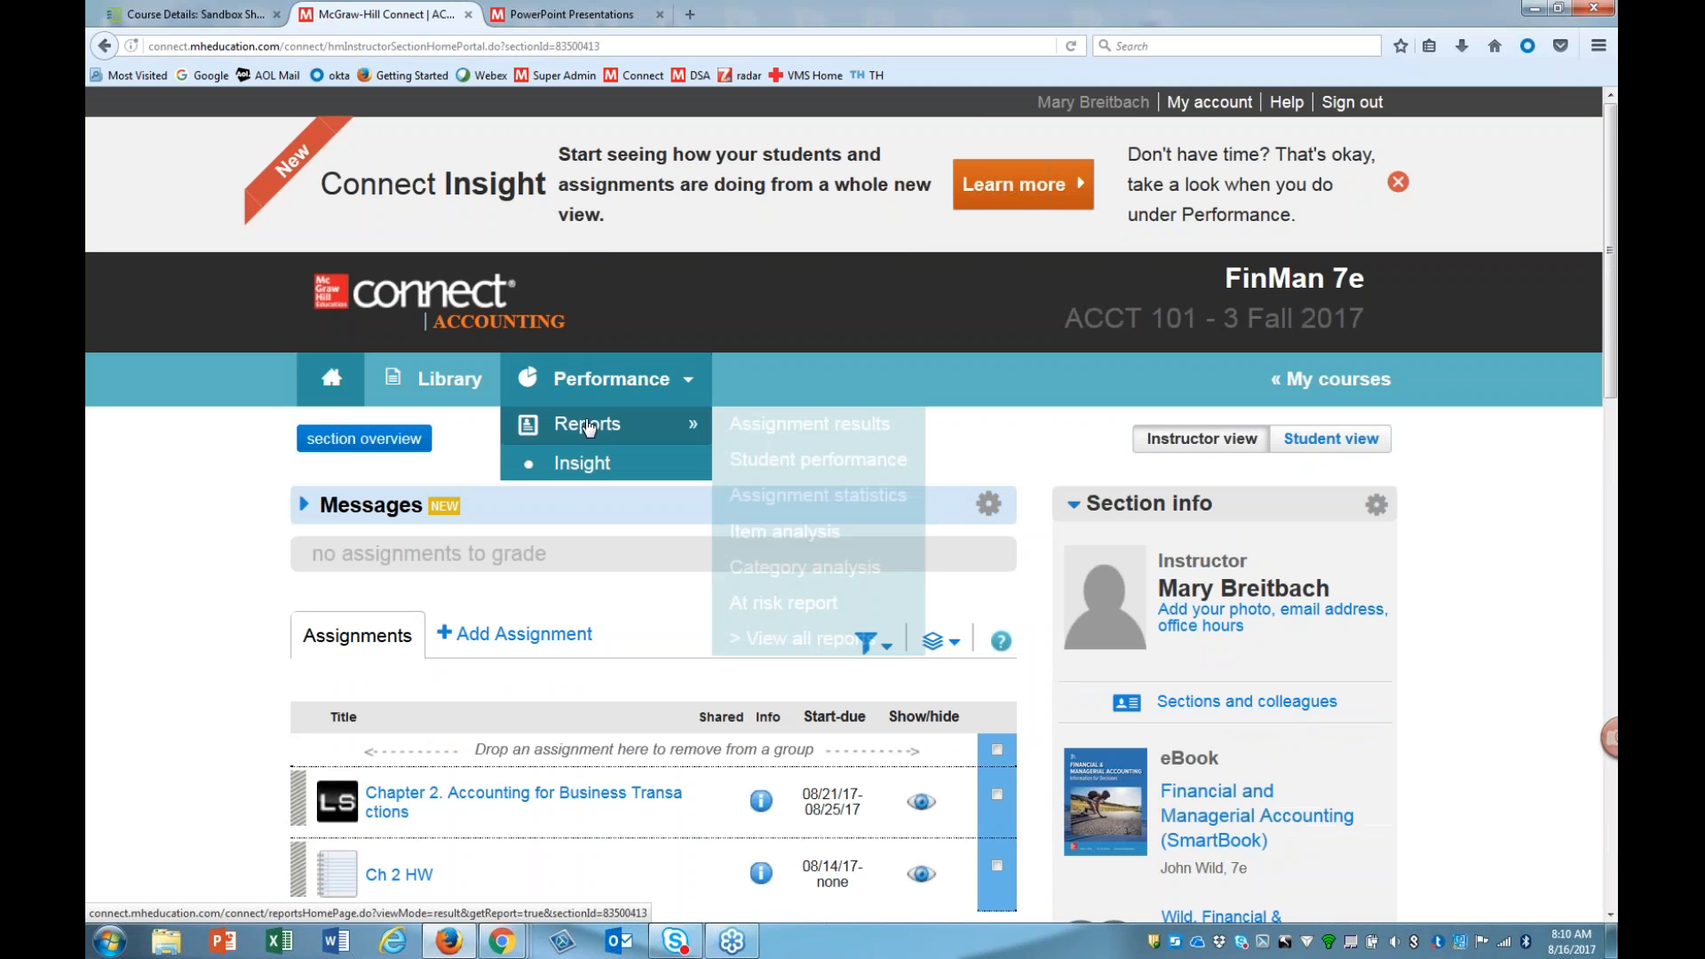
click(804, 641)
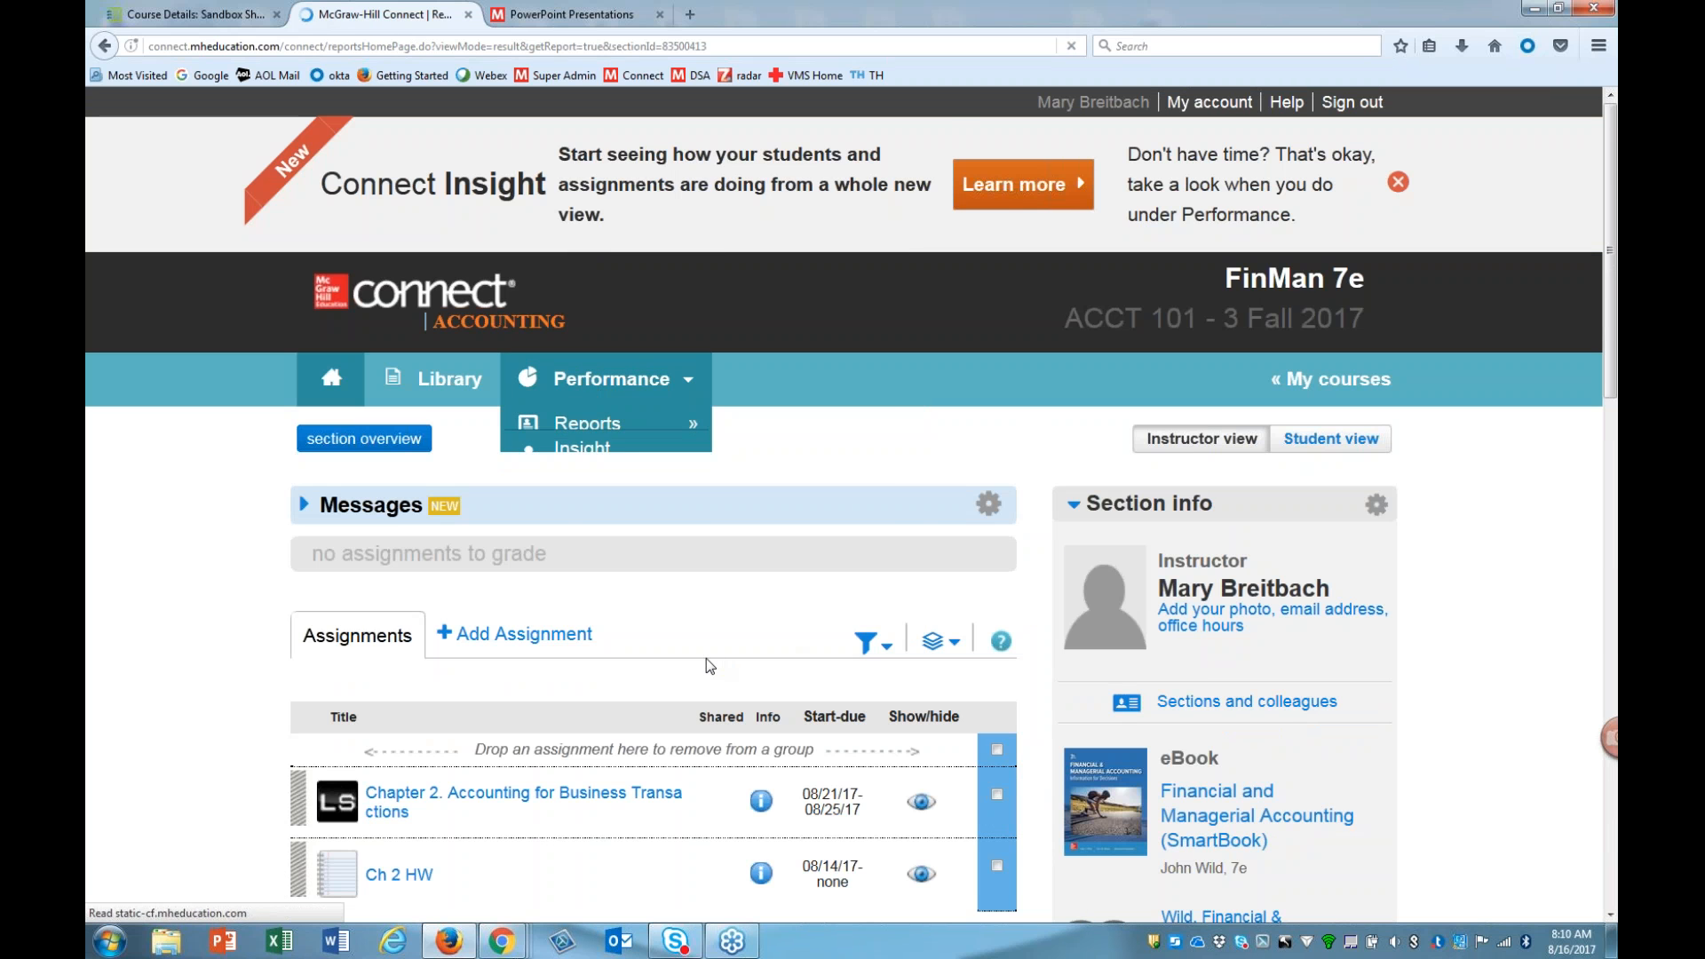
scroll(711, 665, down, 10)
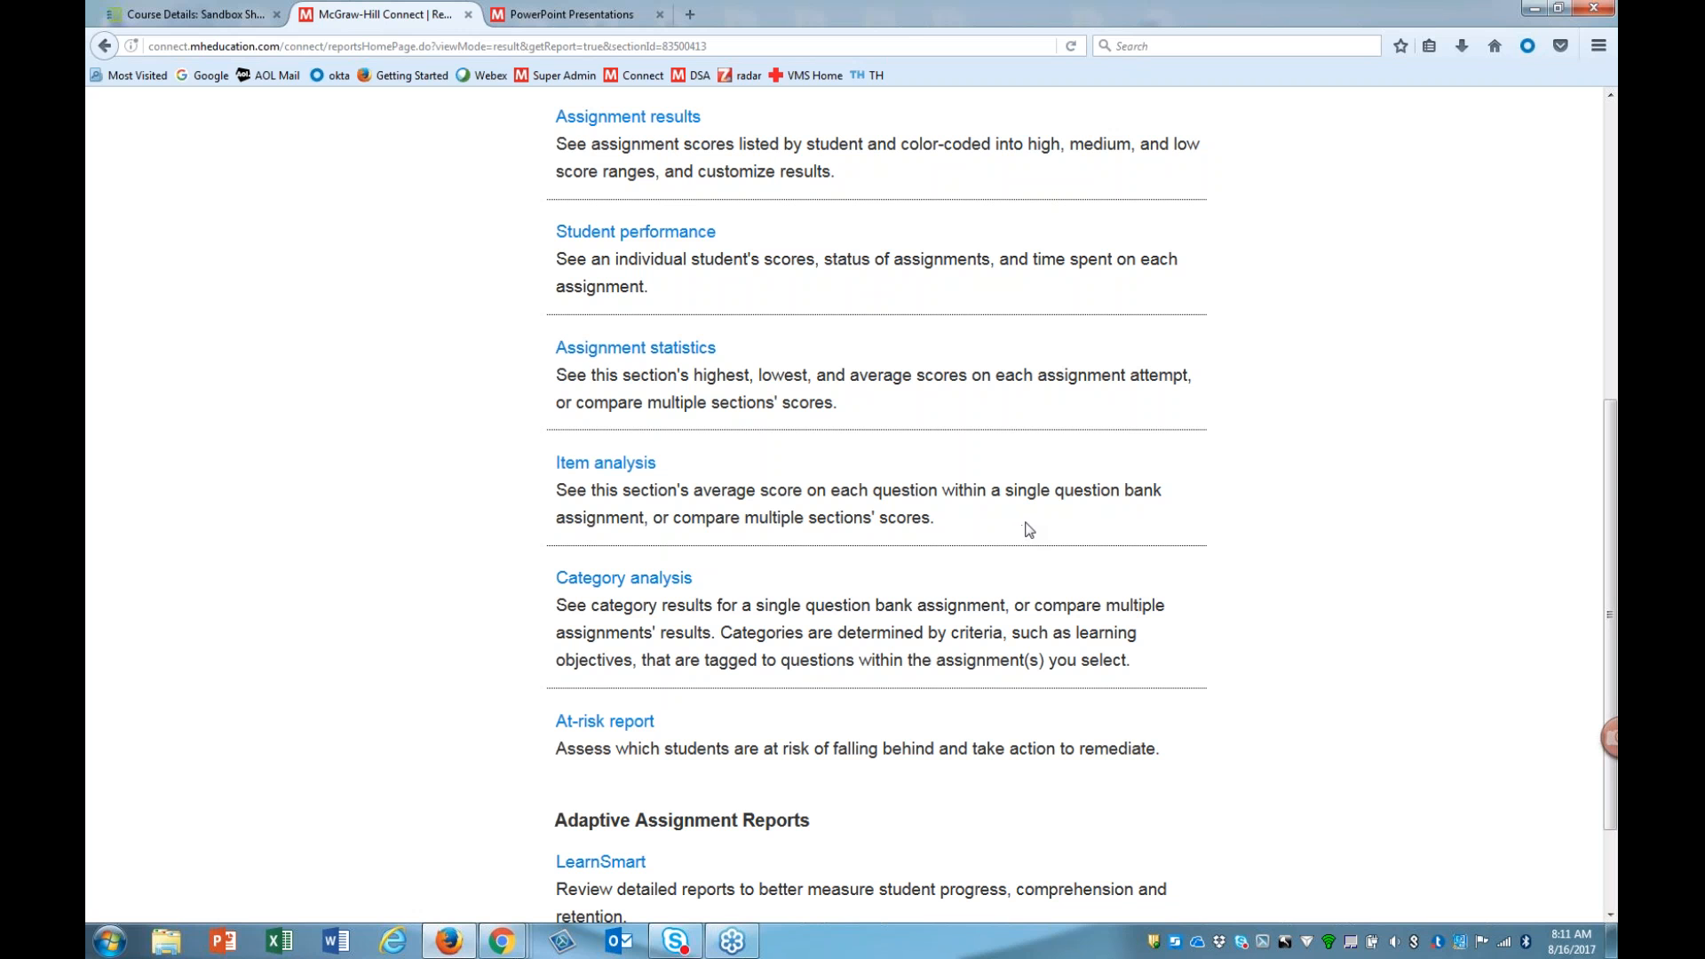
scroll(943, 508, down, 3)
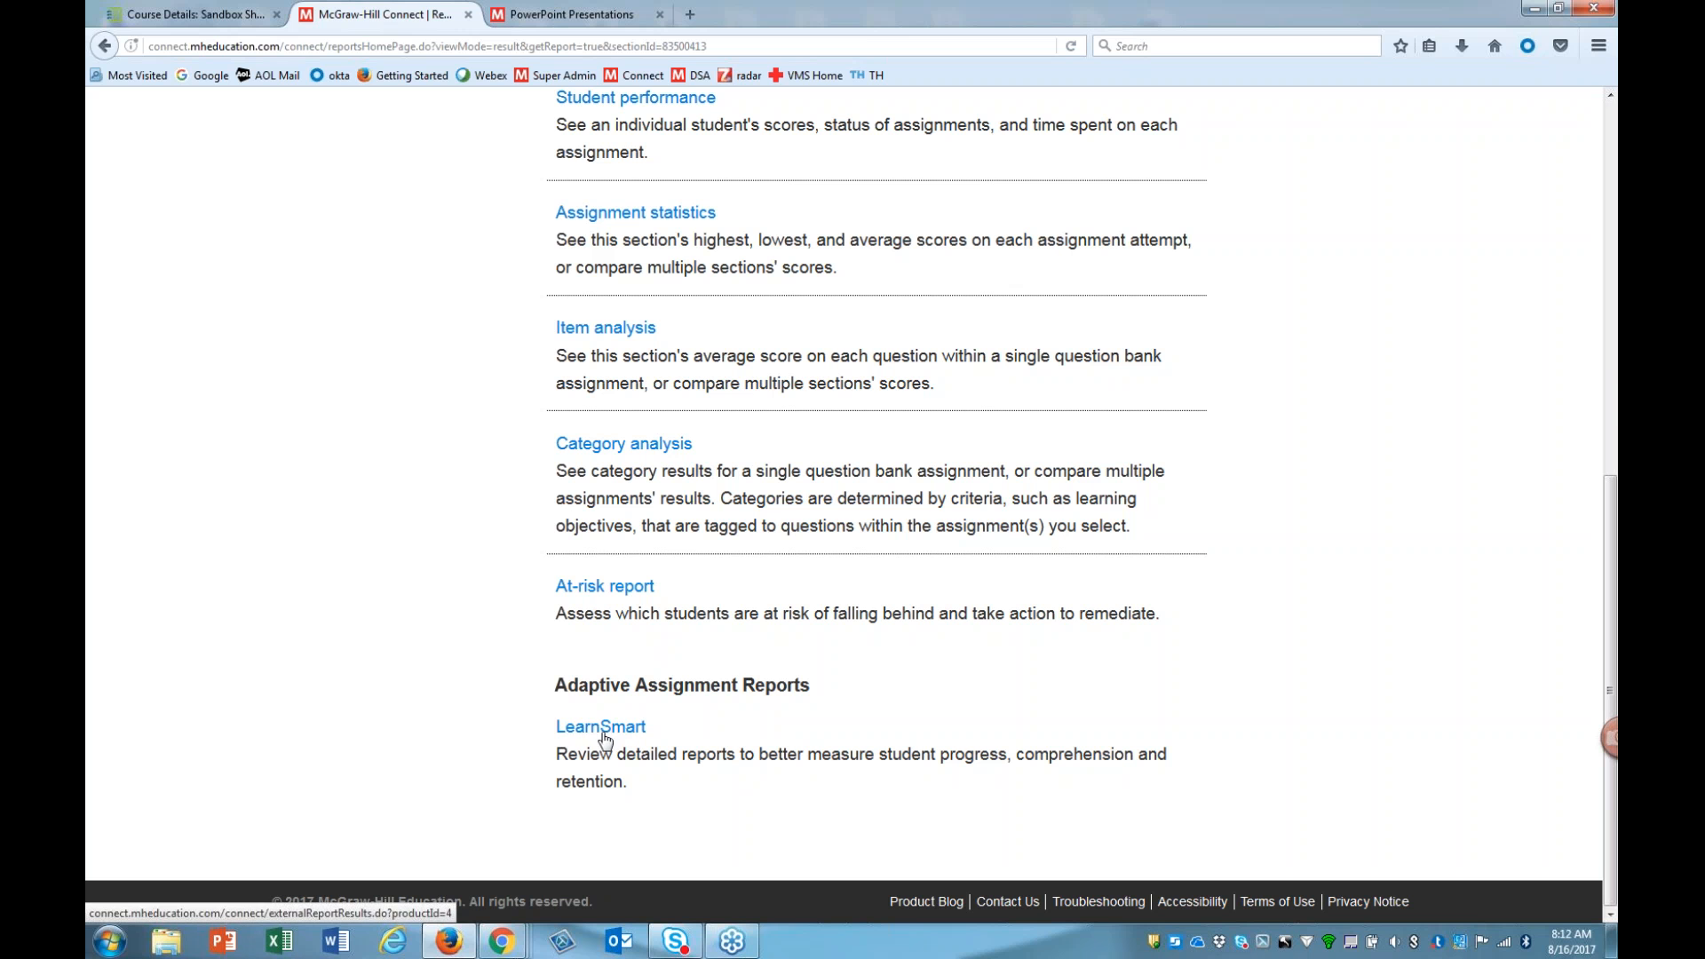
Step: Open the LearnSmart report and look through its available result types, including Most Challenging Learning Objectives
click(566, 737)
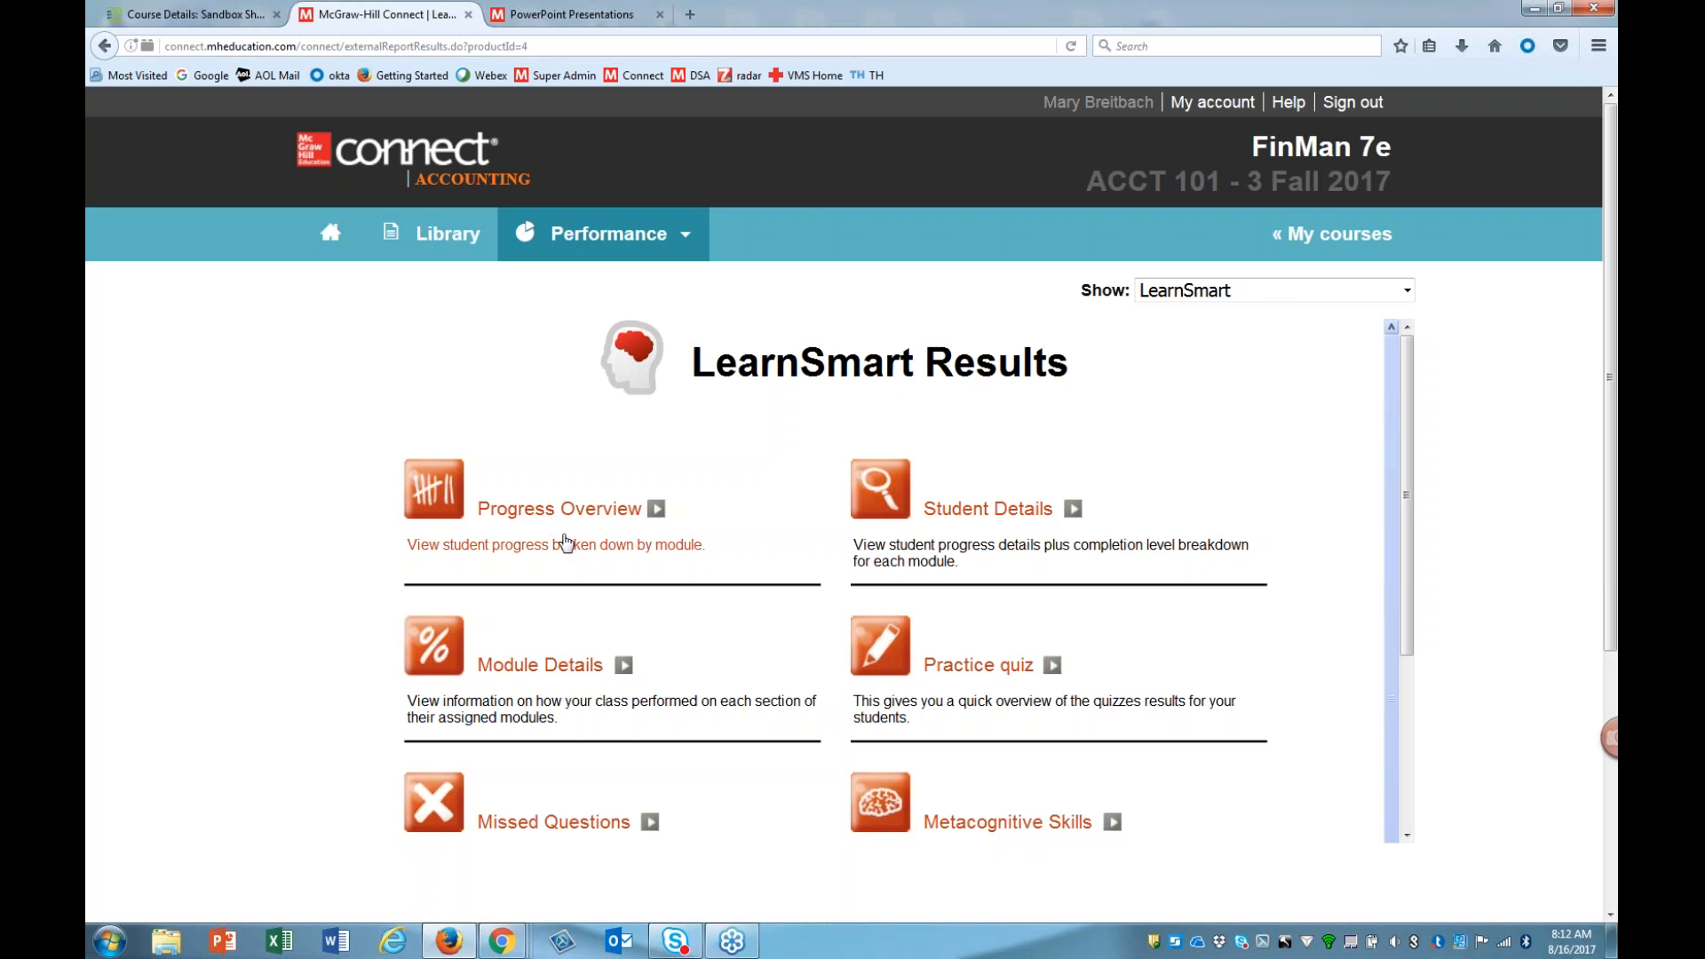
scroll(566, 539, down, 3)
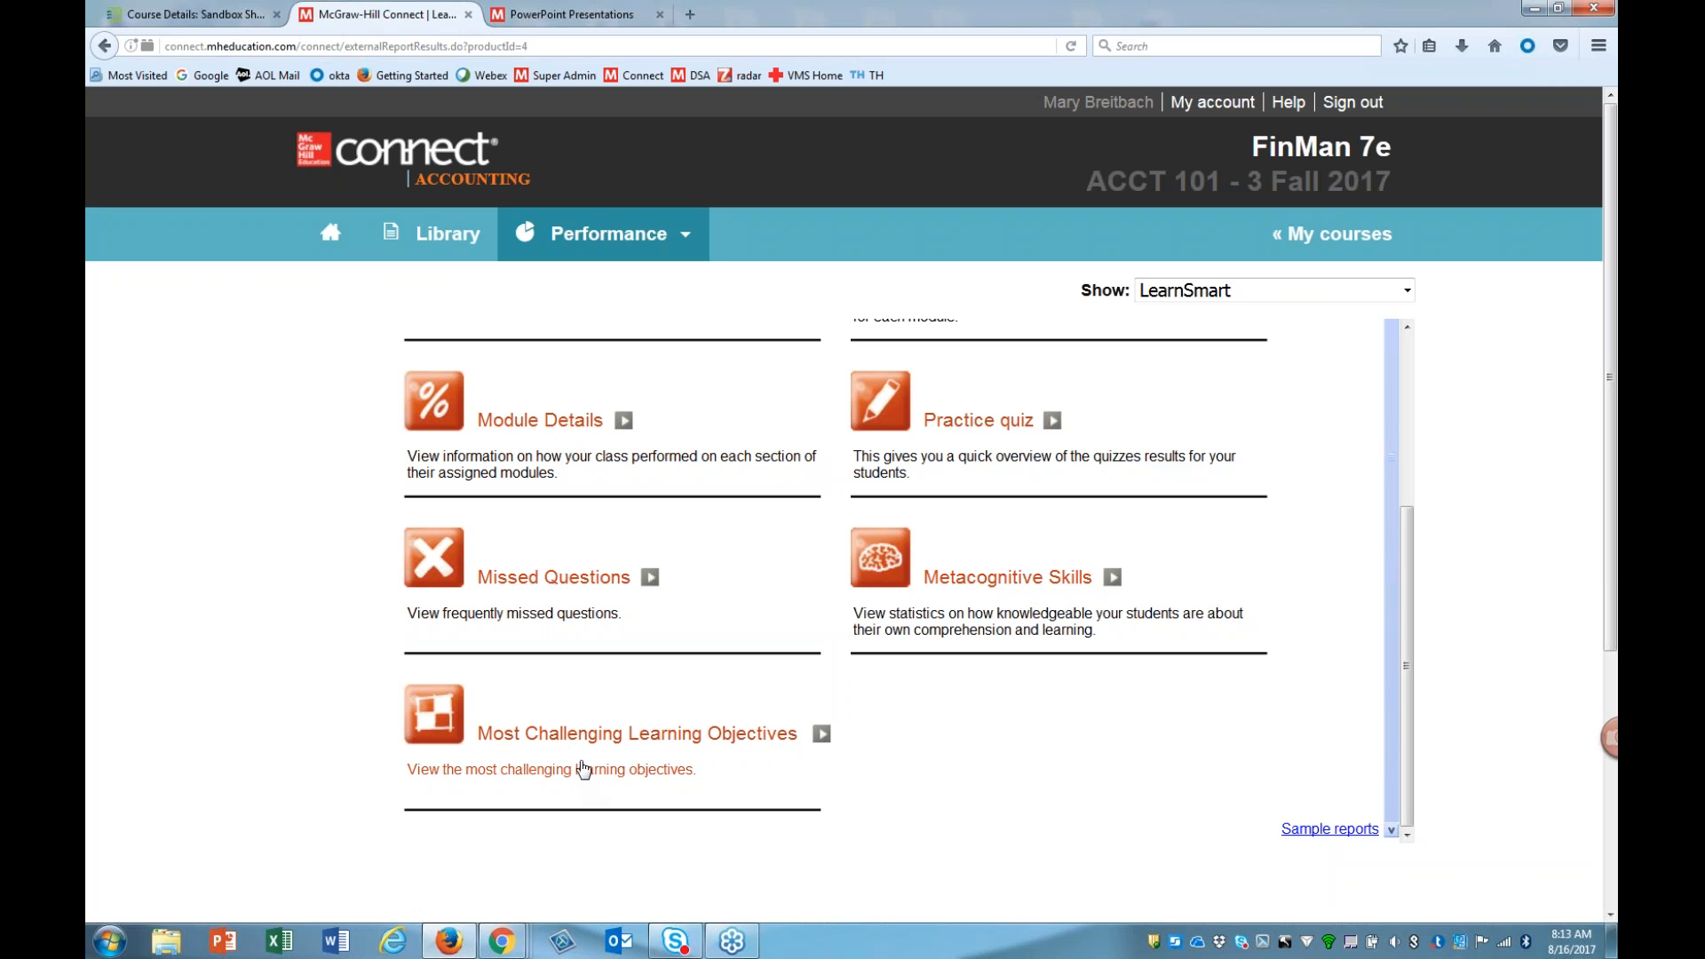
scroll(552, 769, up, 3)
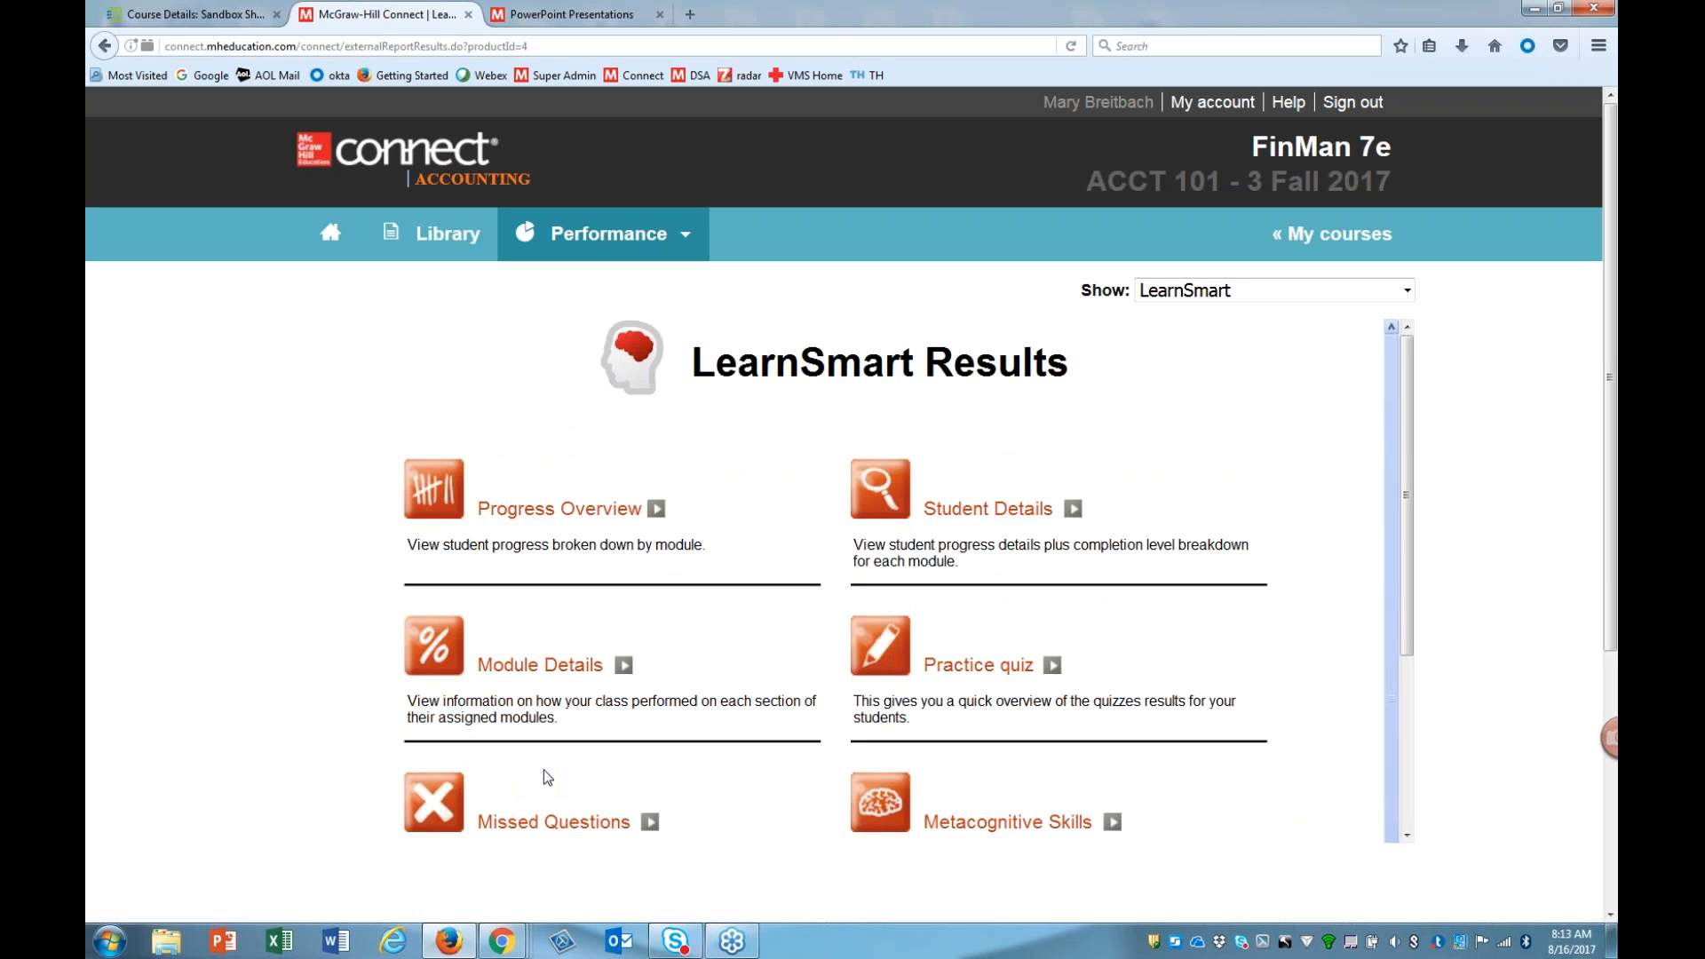
Step: From the section home page, preview the course in student view, look through its assignments and course materials, and return to instructor view
click(330, 235)
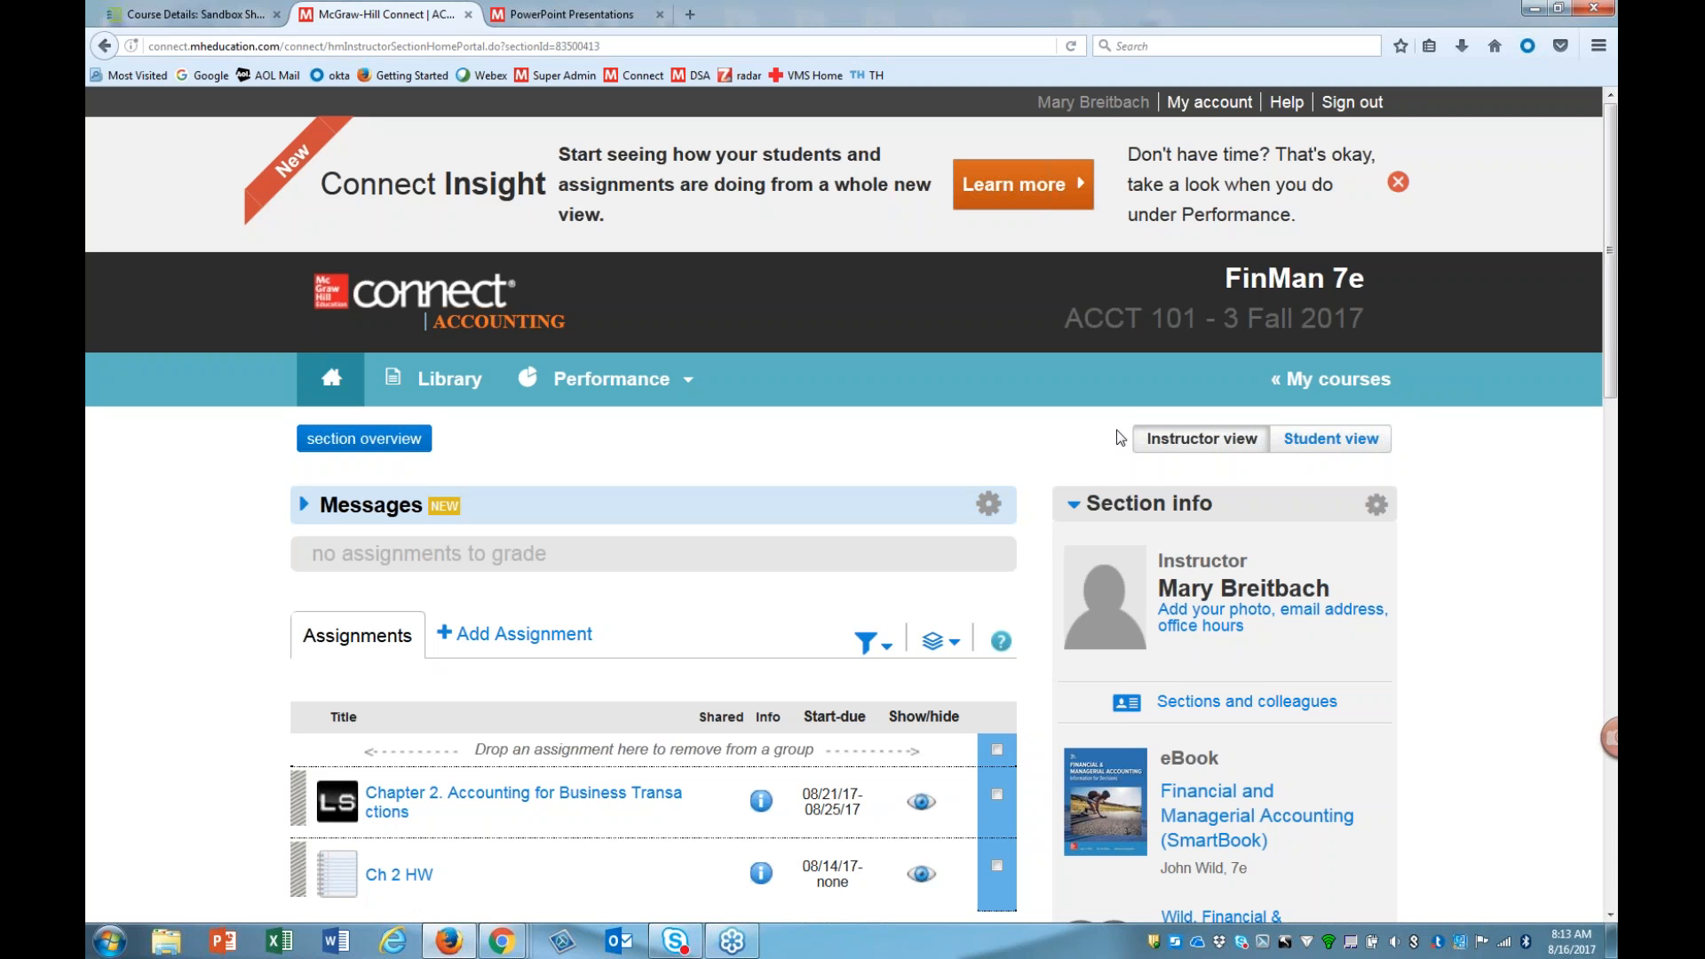
click(1290, 445)
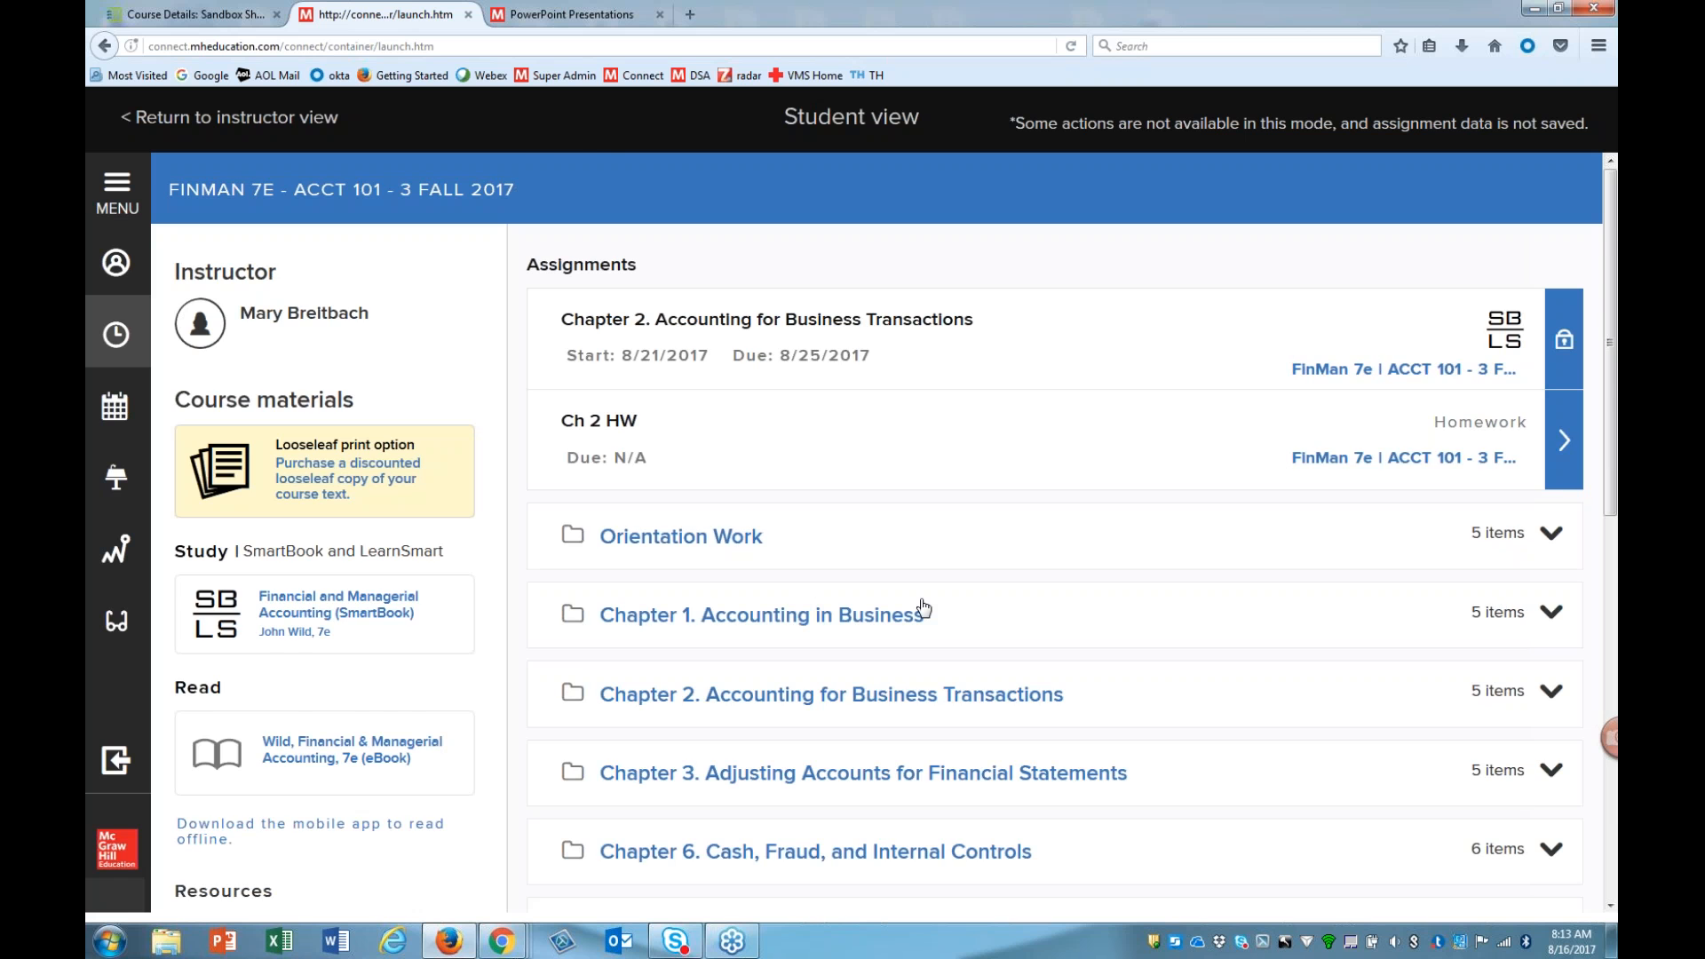
scroll(923, 608, down, 3)
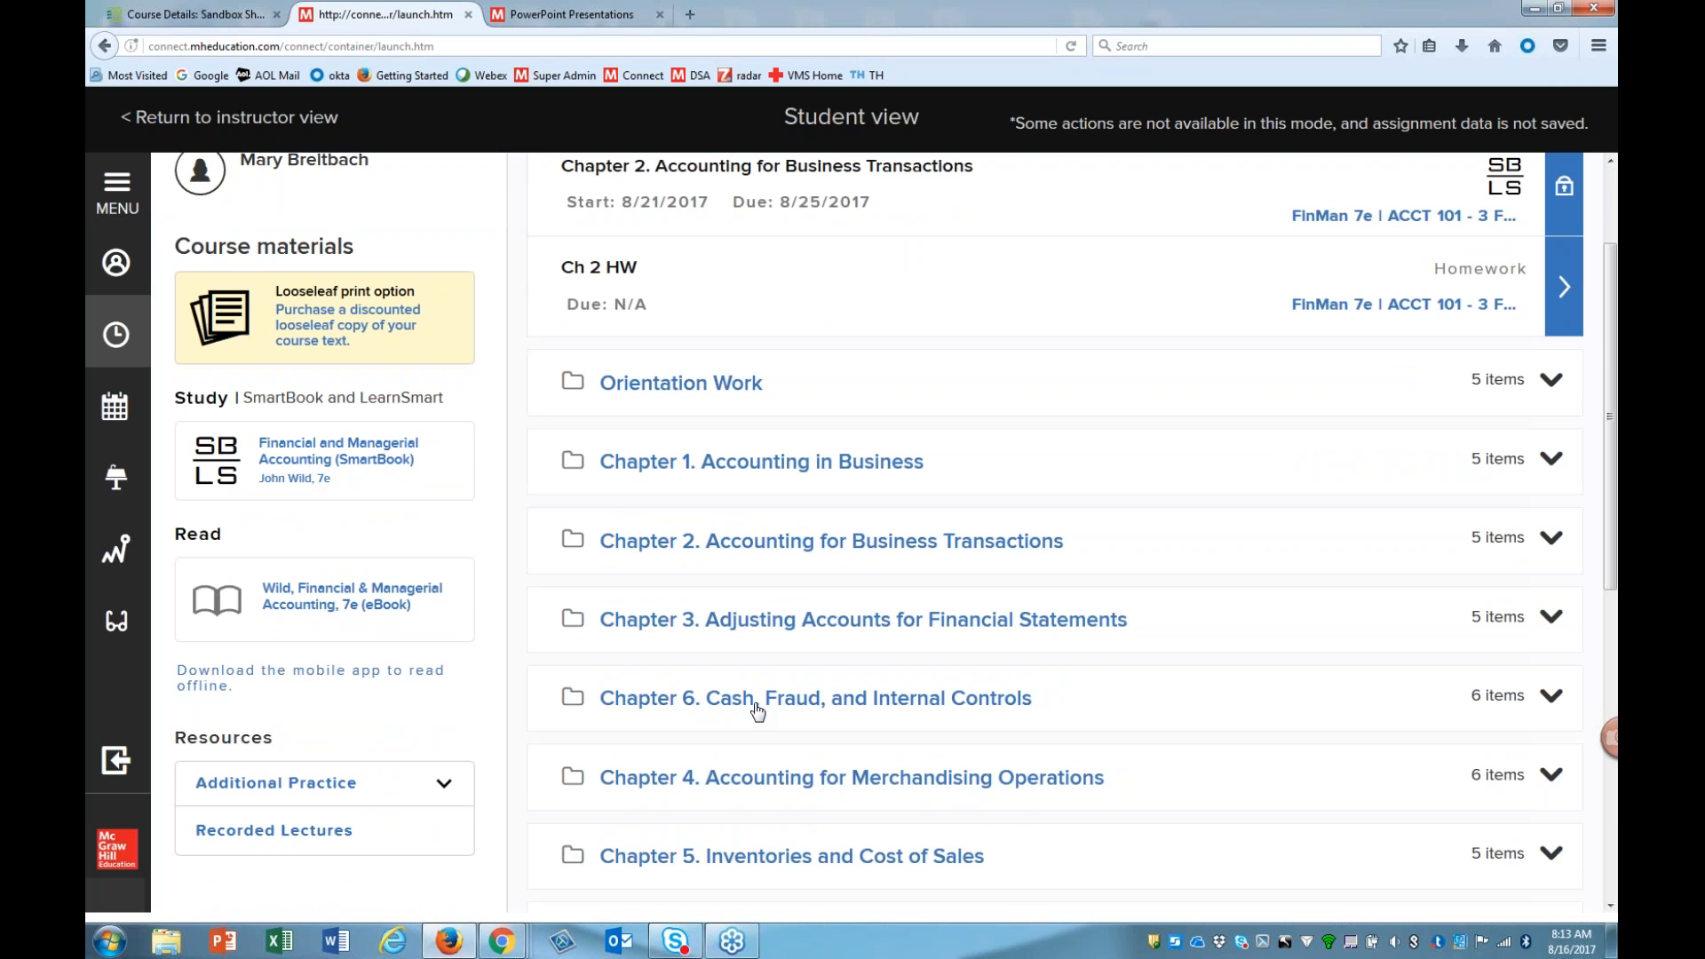
scroll(757, 710, up, 2)
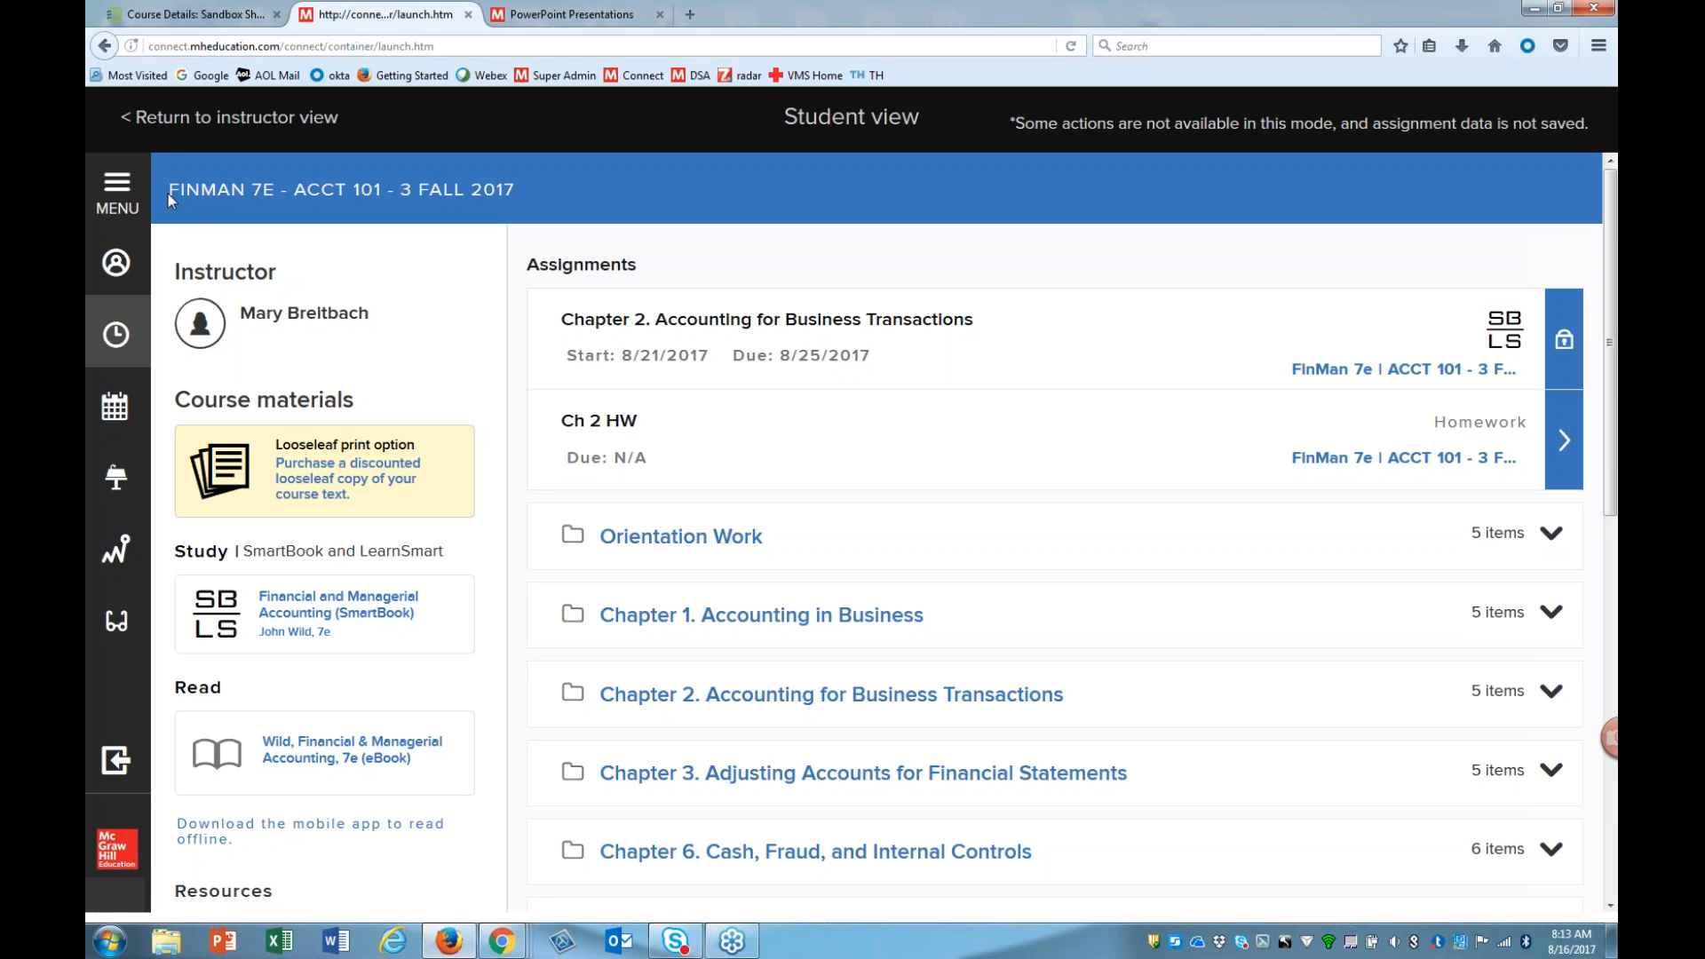
click(156, 119)
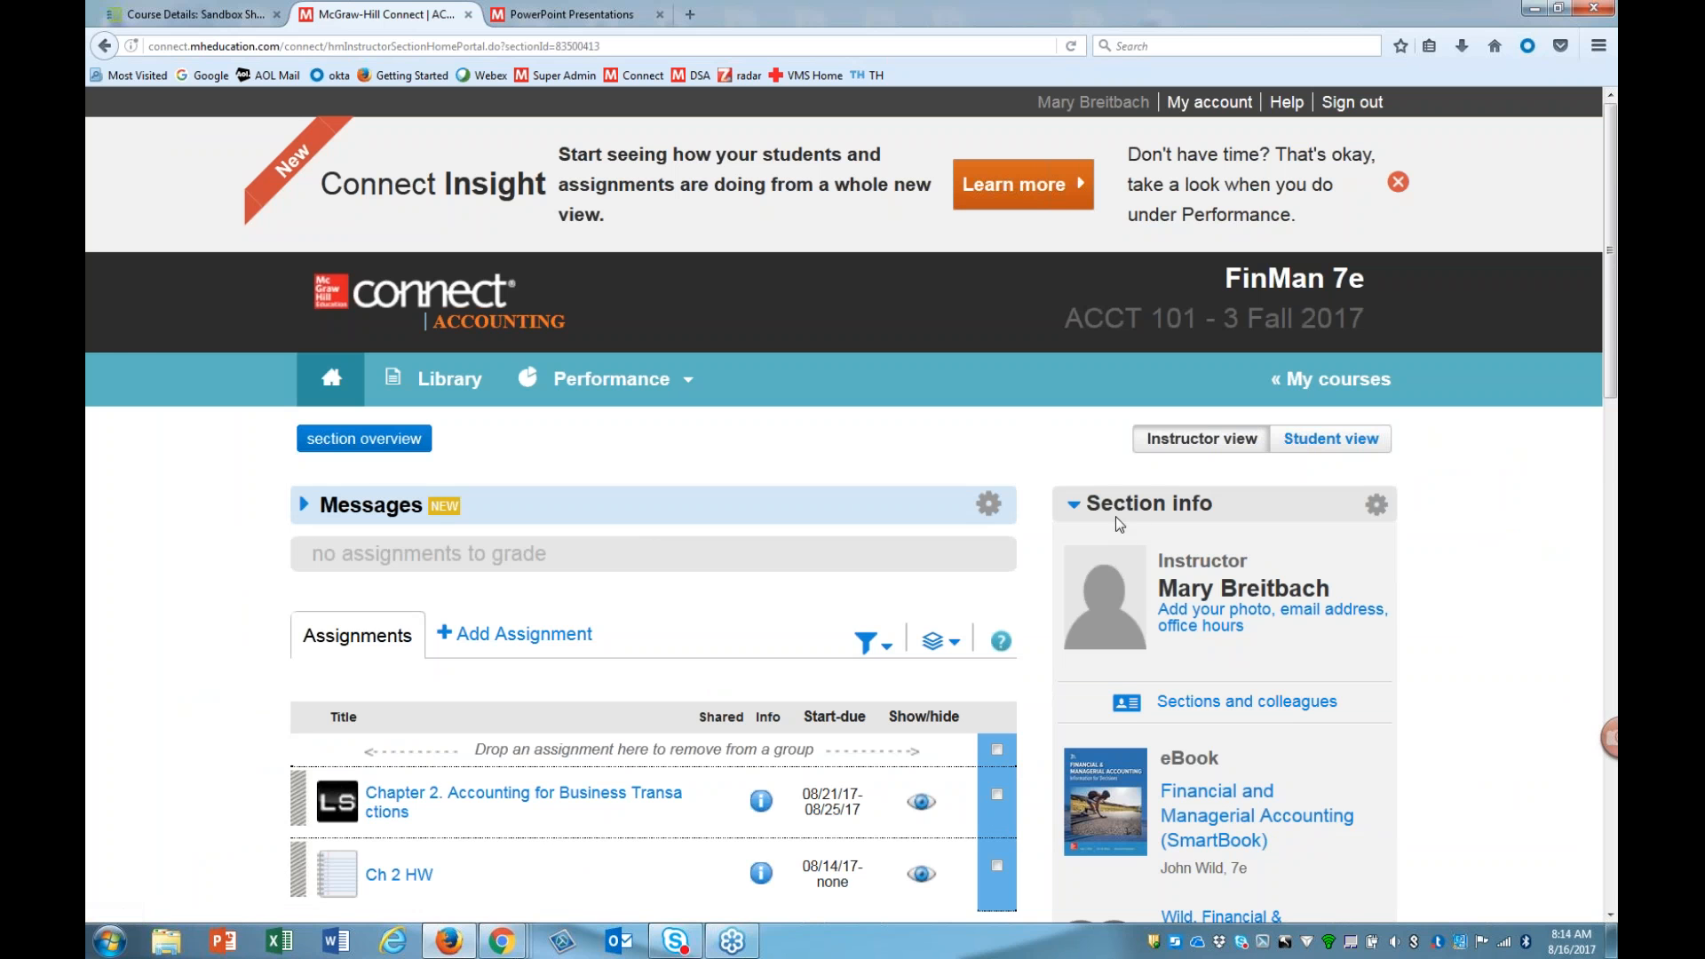
Step: Open the instructor info form from the section info options, view its picture, e-mail and basic info fields, and cancel it
click(1377, 507)
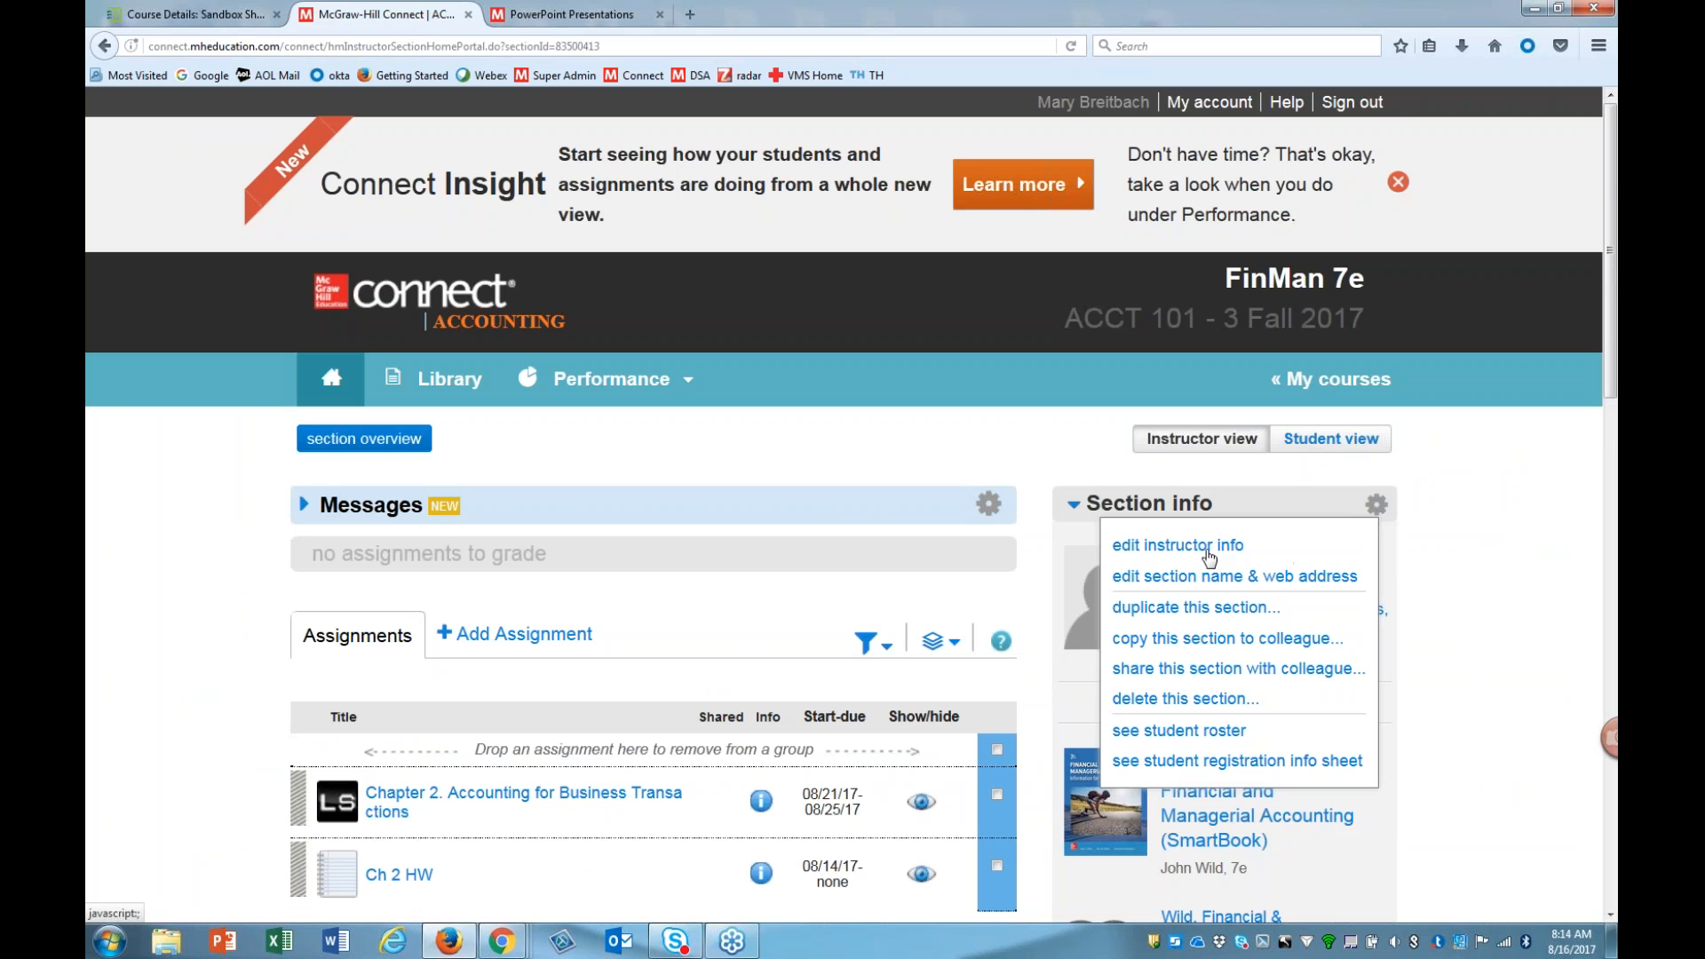
click(1206, 549)
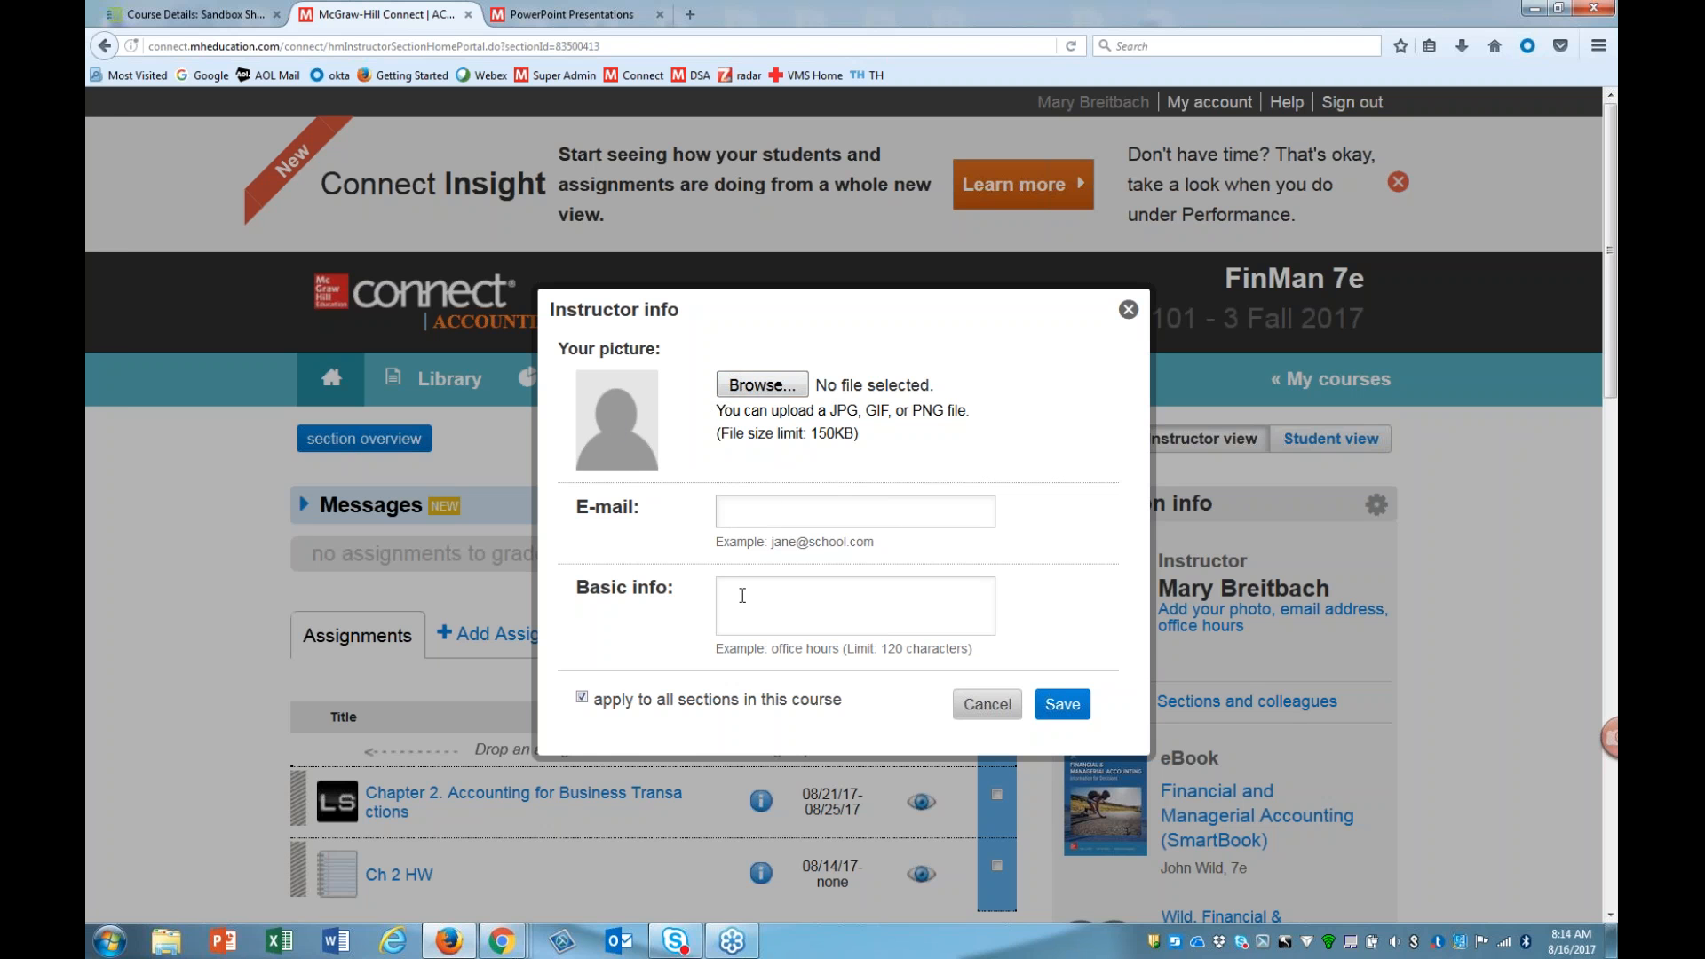
click(984, 707)
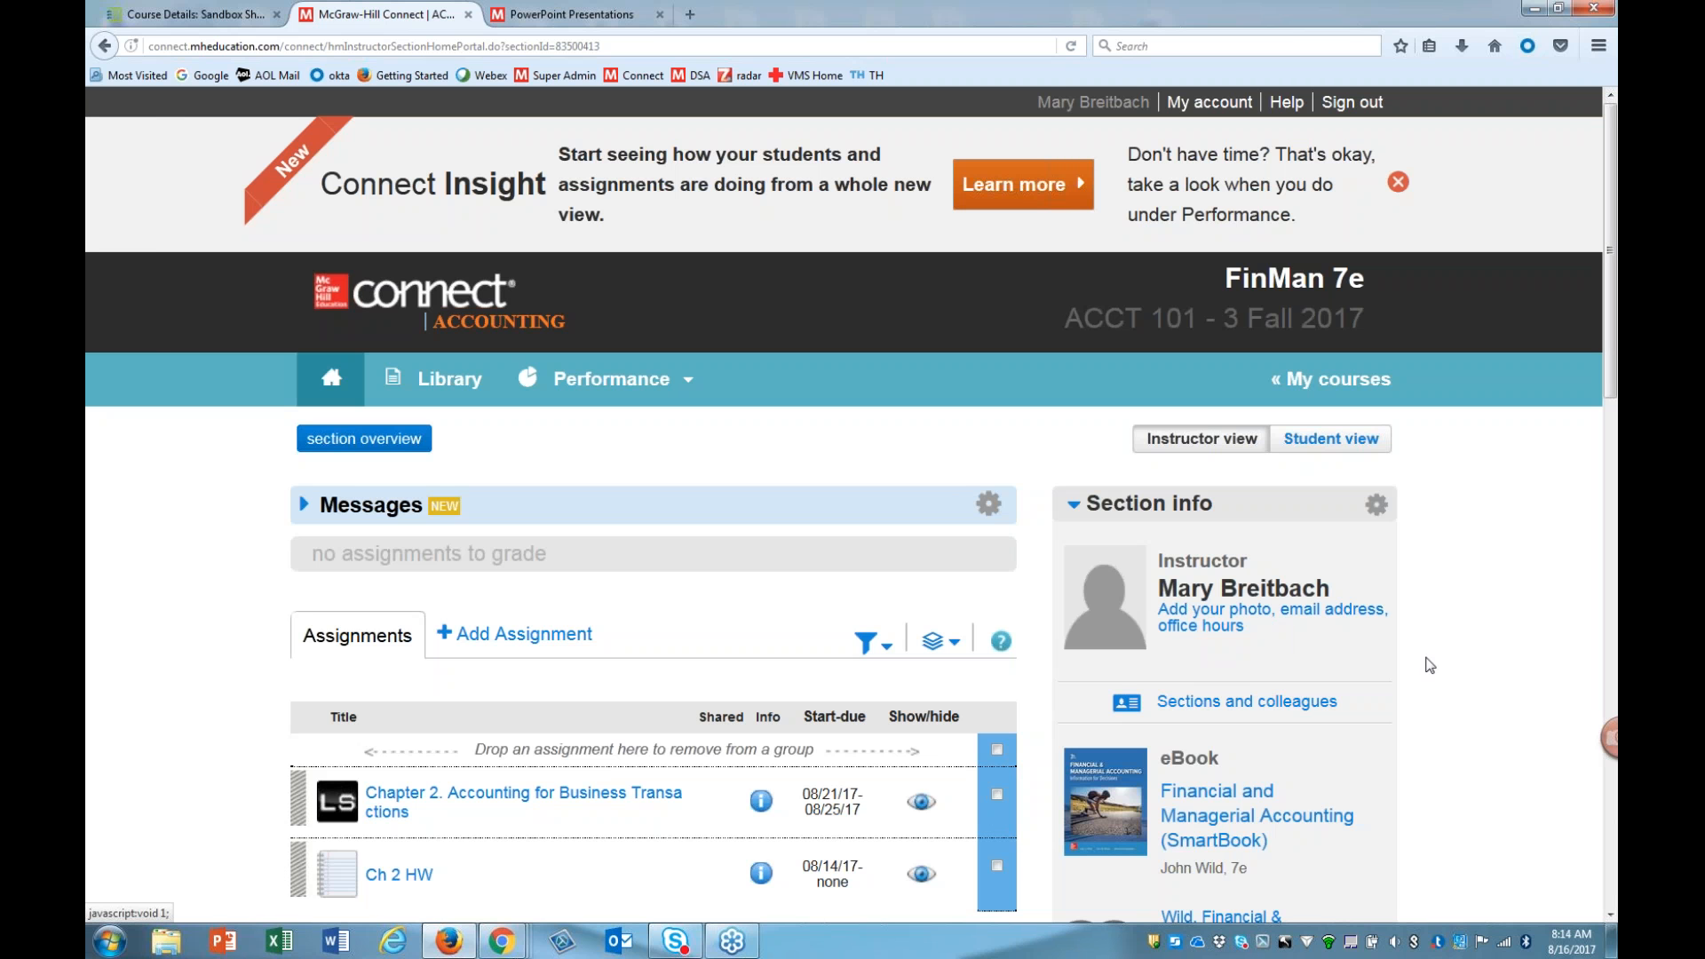
Step: Open the Wild, Financial & Managerial Accounting, 7e eBook at the last known location, and show and close its table of contents
scroll(1412, 665, down, 5)
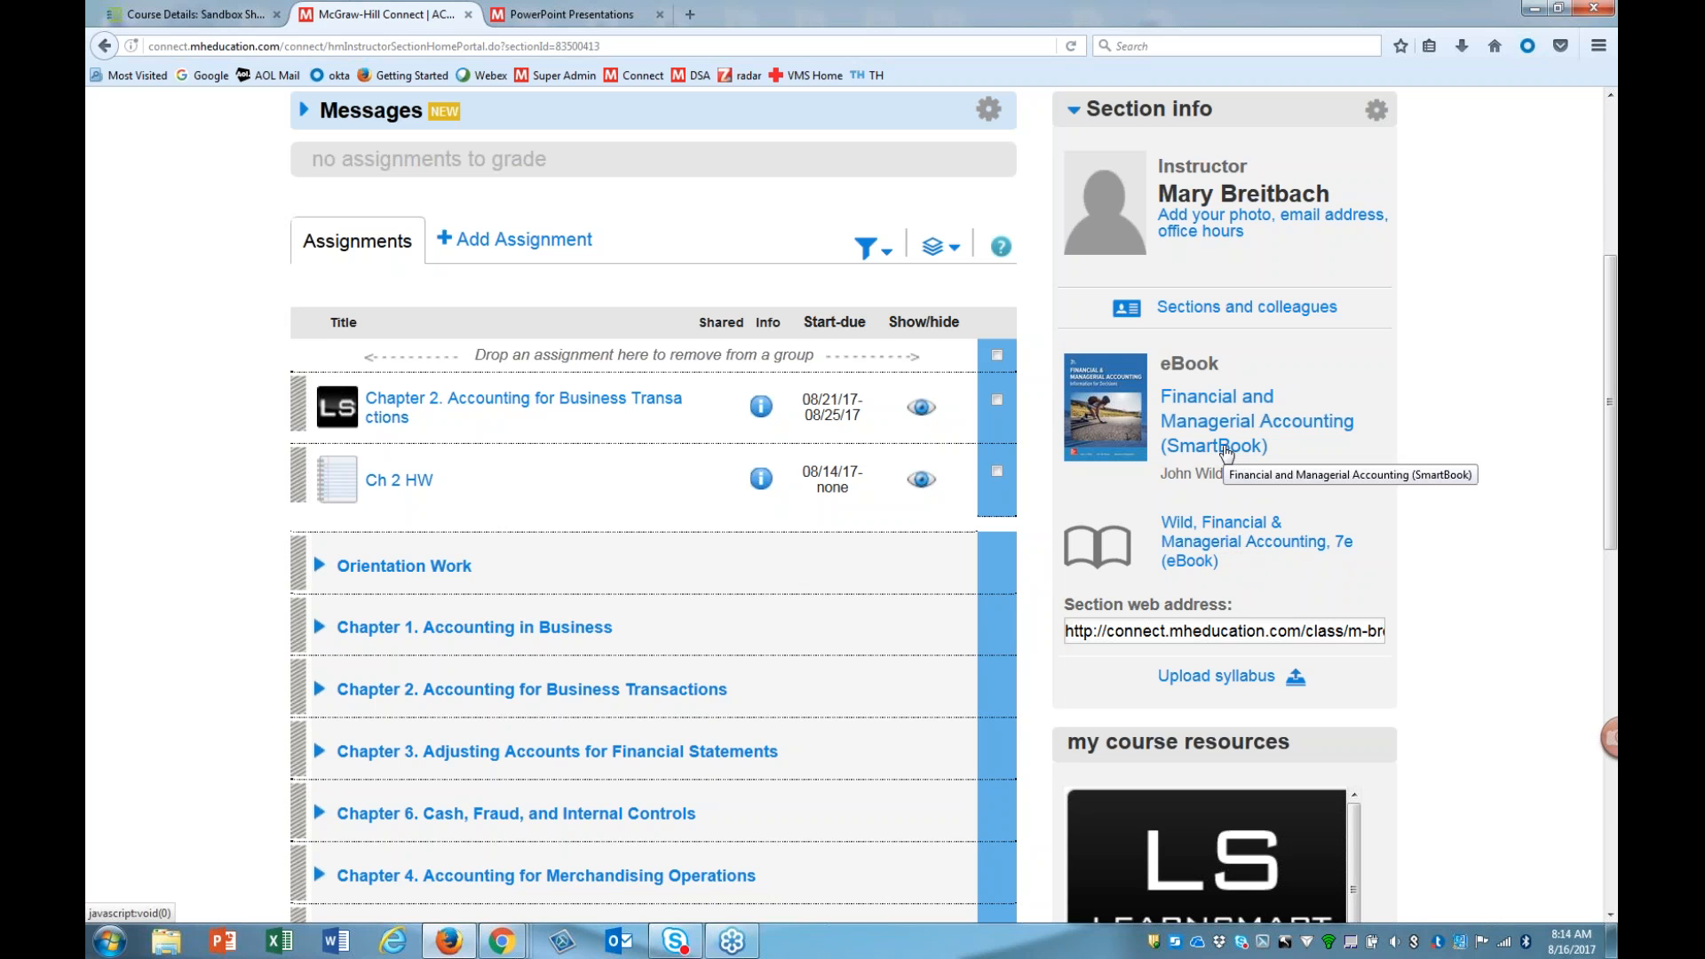
click(1204, 558)
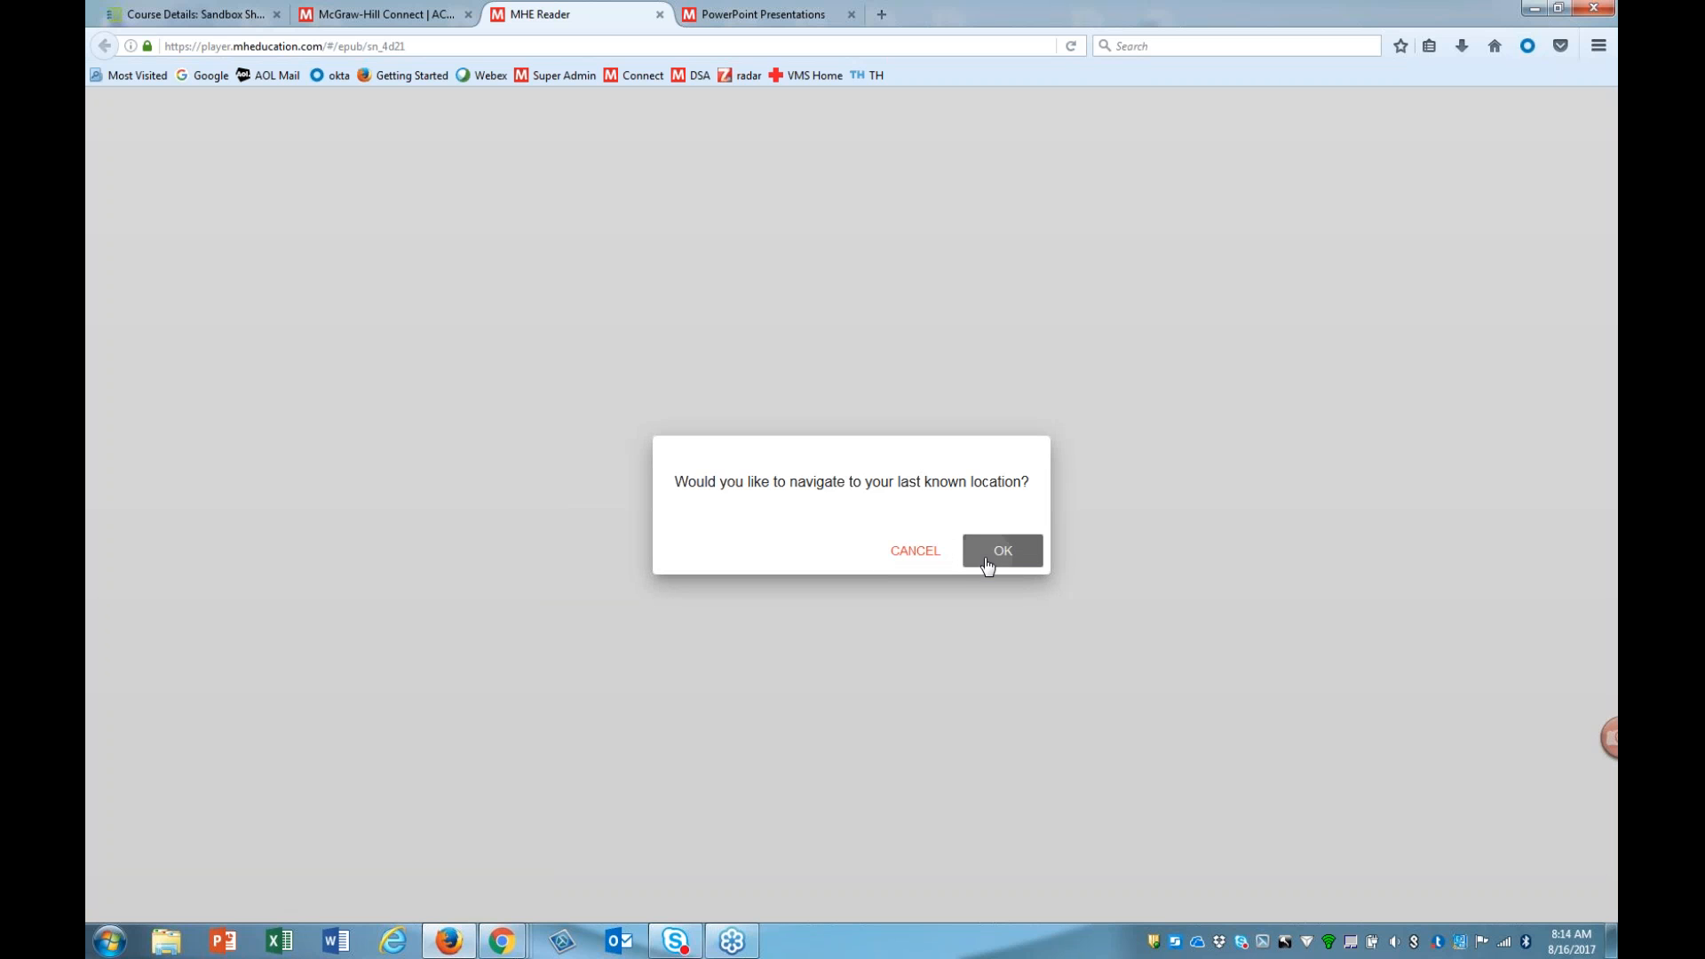
click(987, 566)
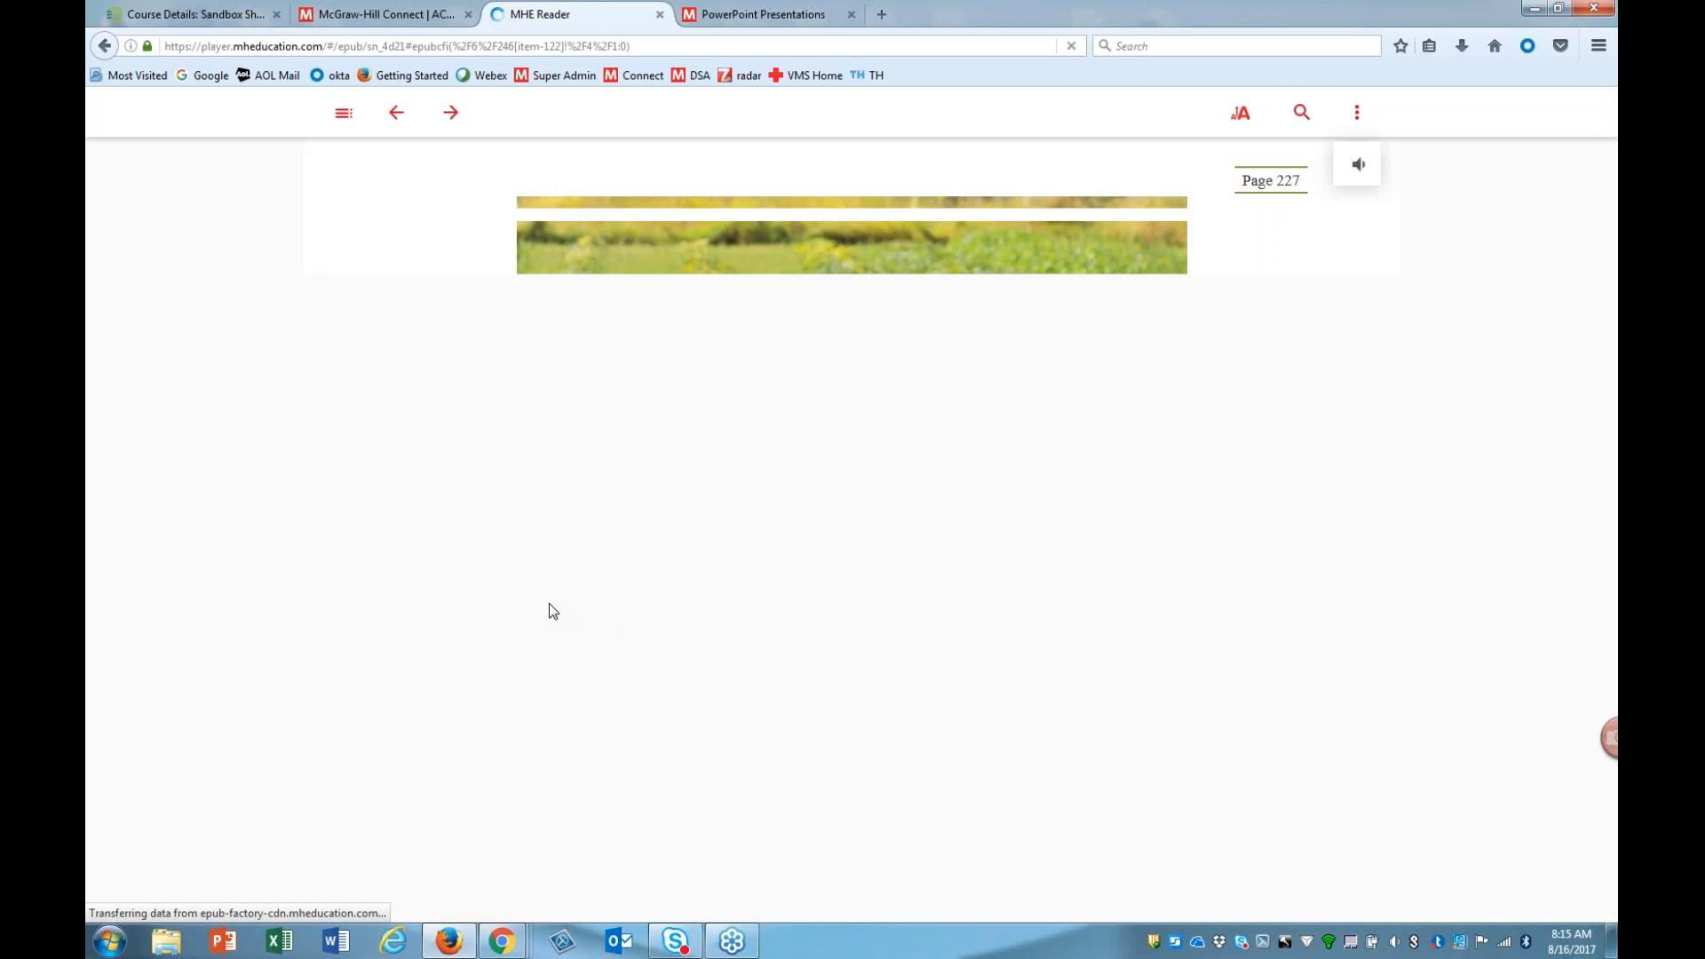
click(343, 113)
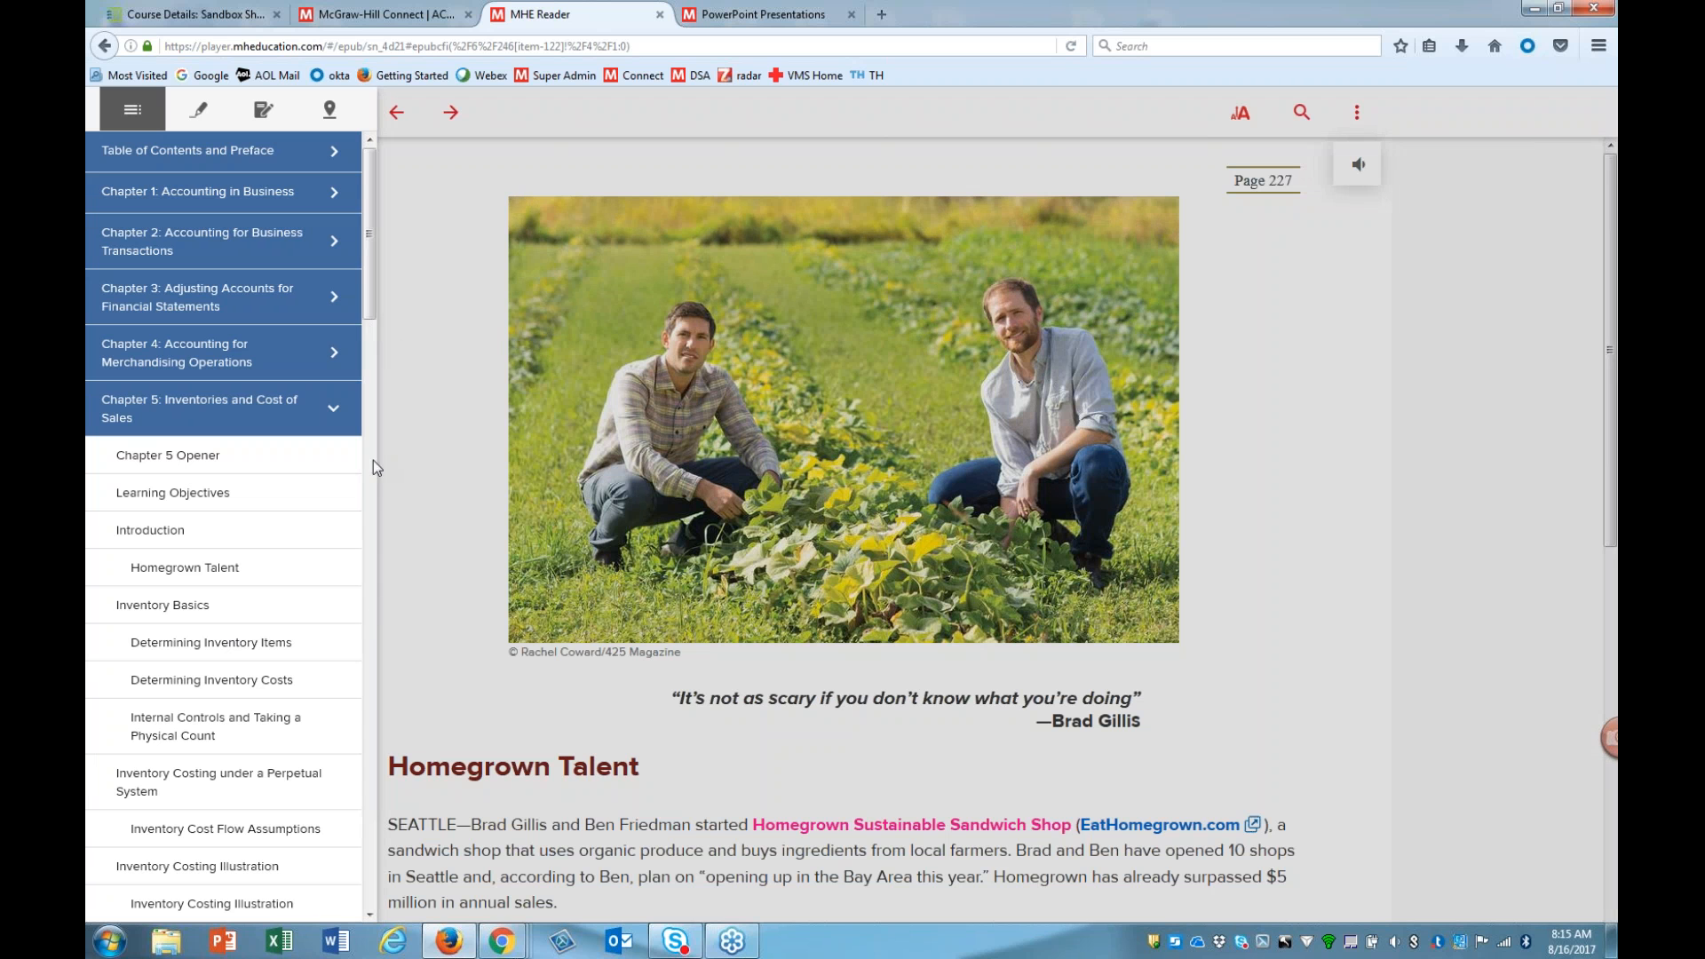
click(371, 492)
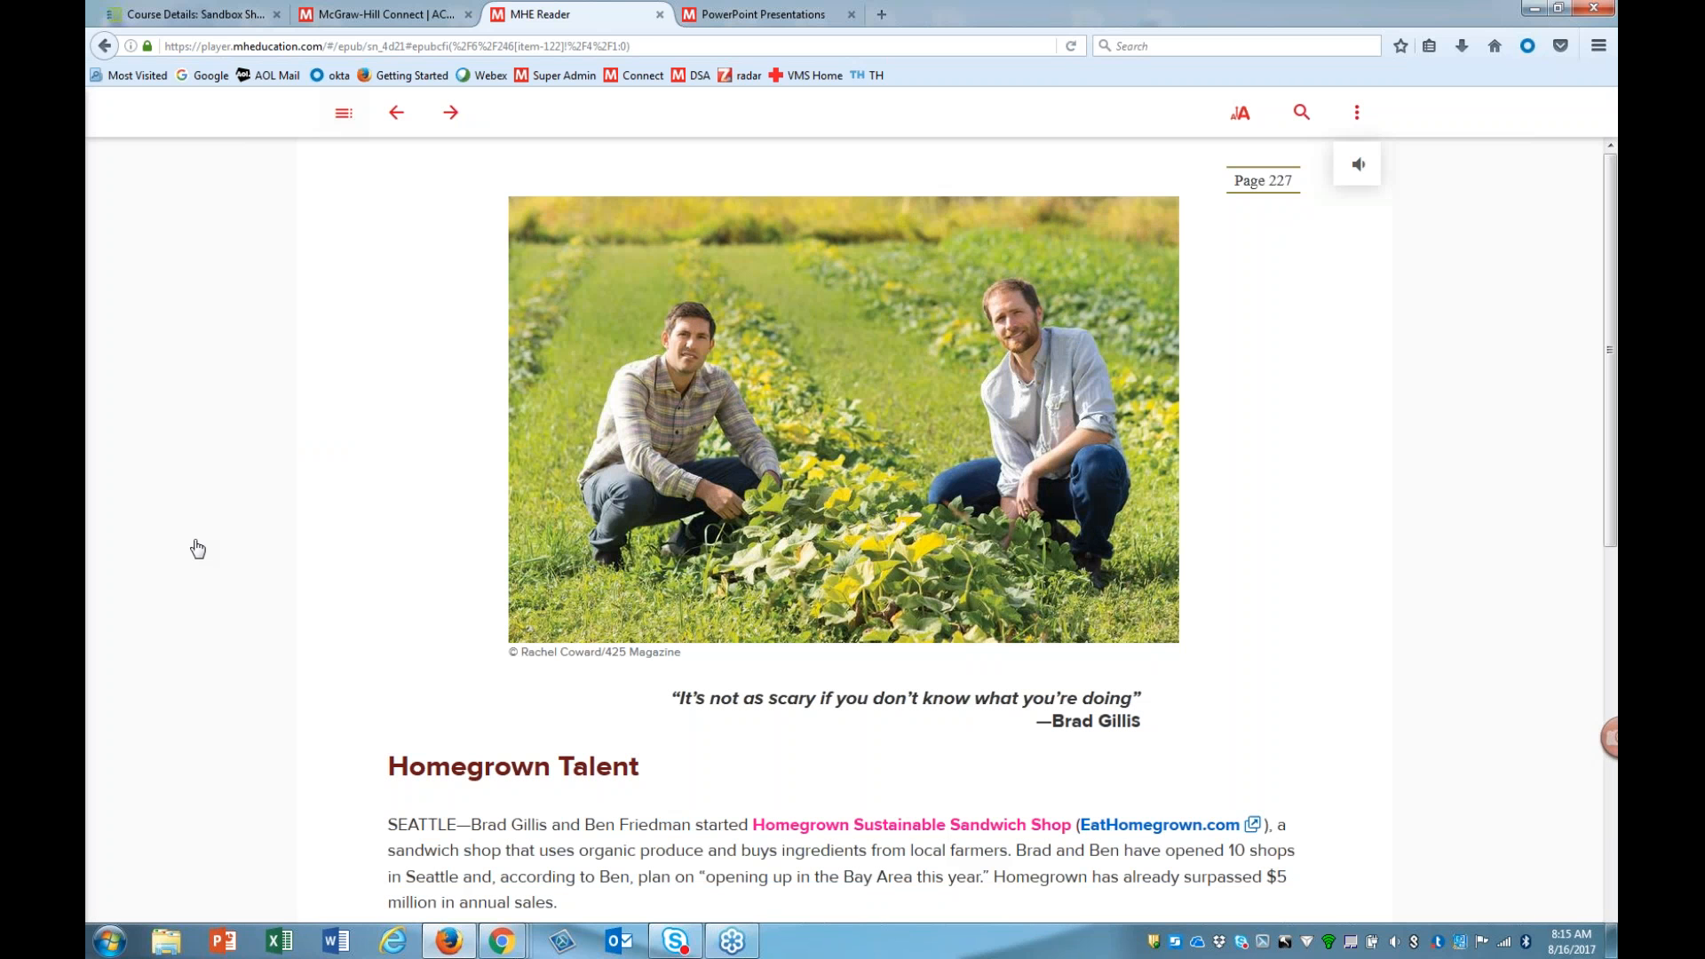
Step: Navigate through the eBook's table of contents to the So Help Me section of Chapter 9: Accounting for Current Liabilities
click(342, 114)
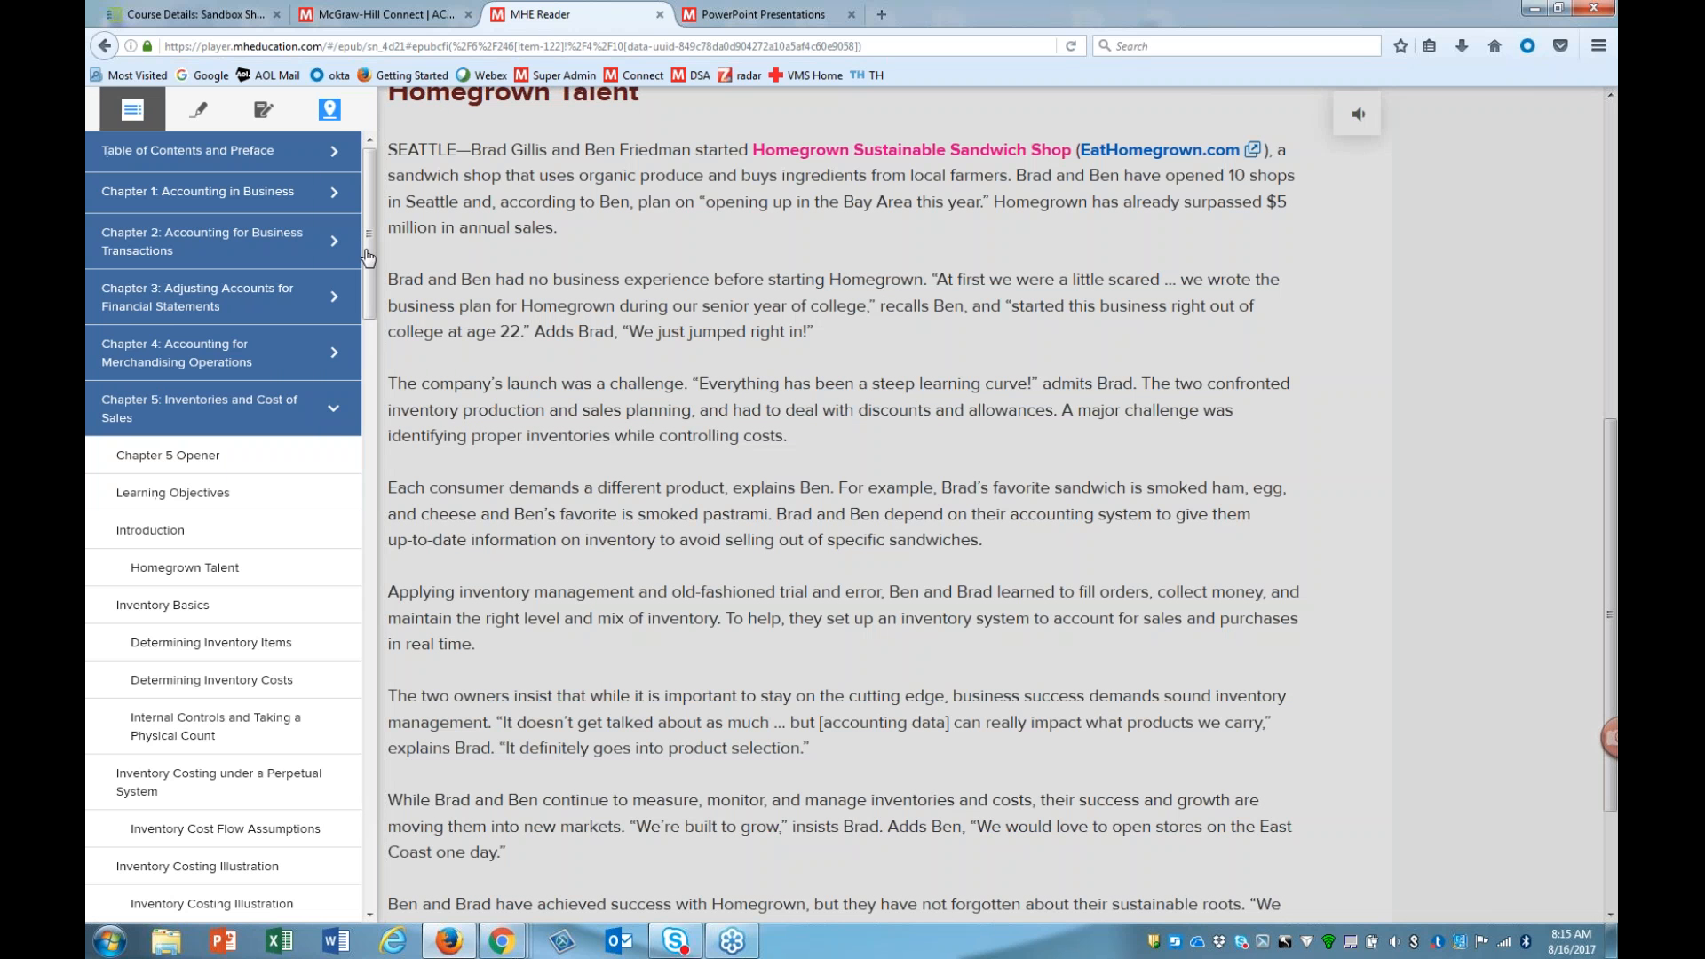
drag(371, 271, 372, 636)
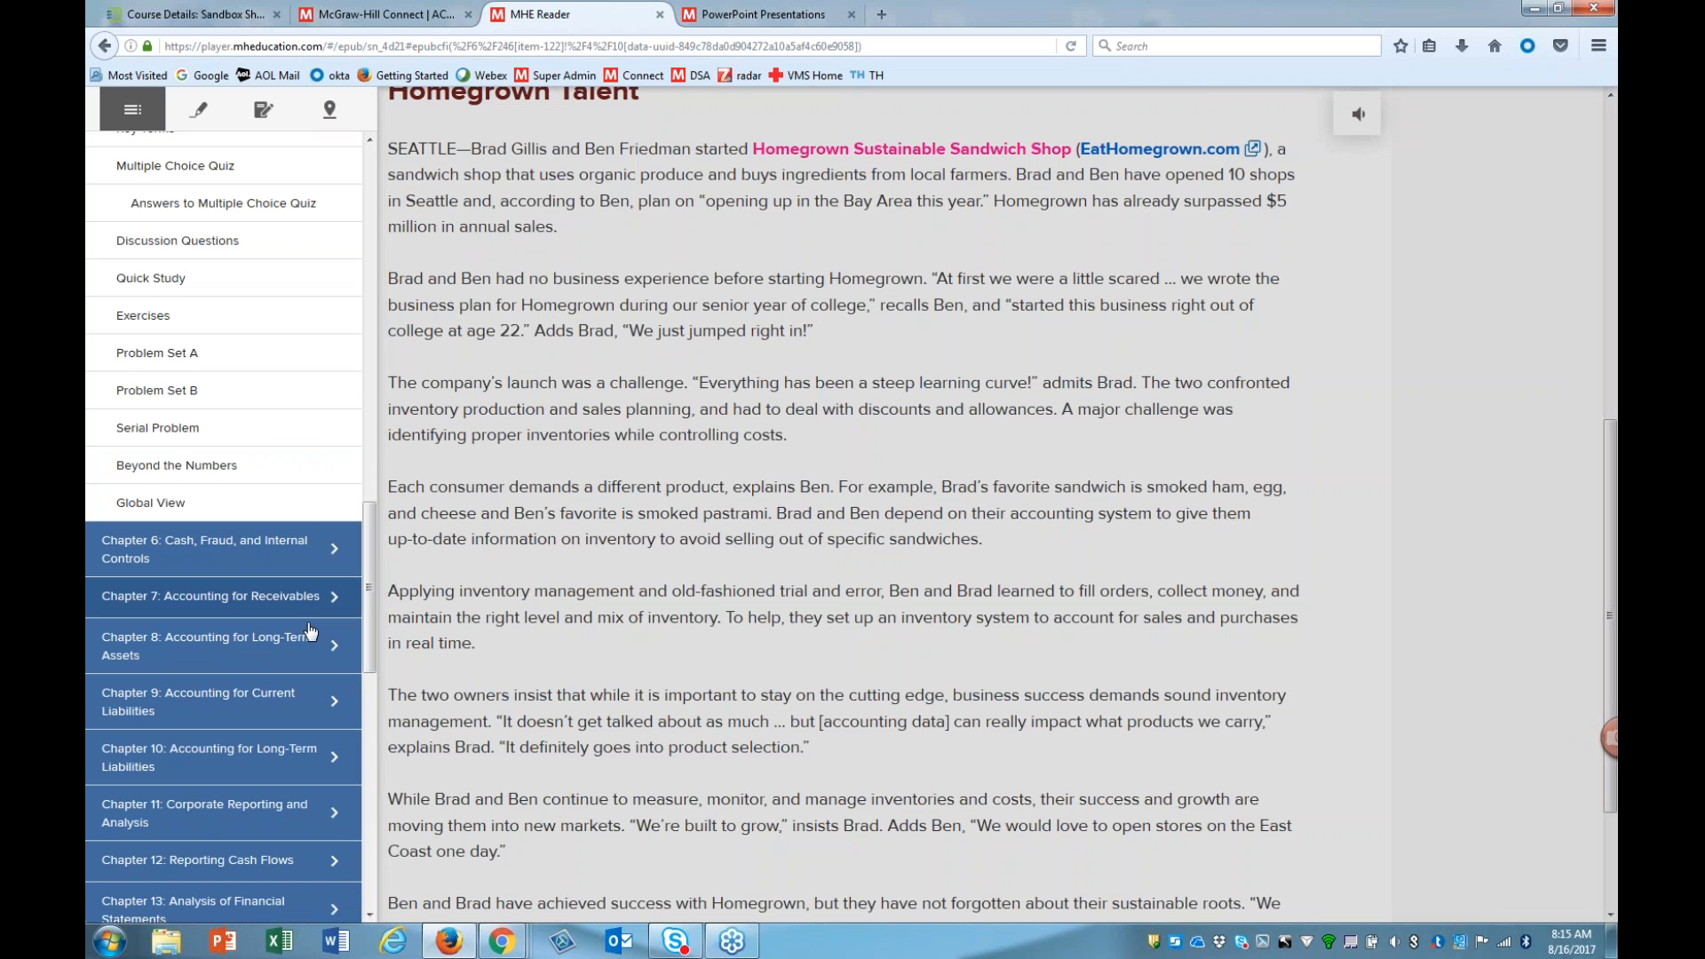
click(213, 699)
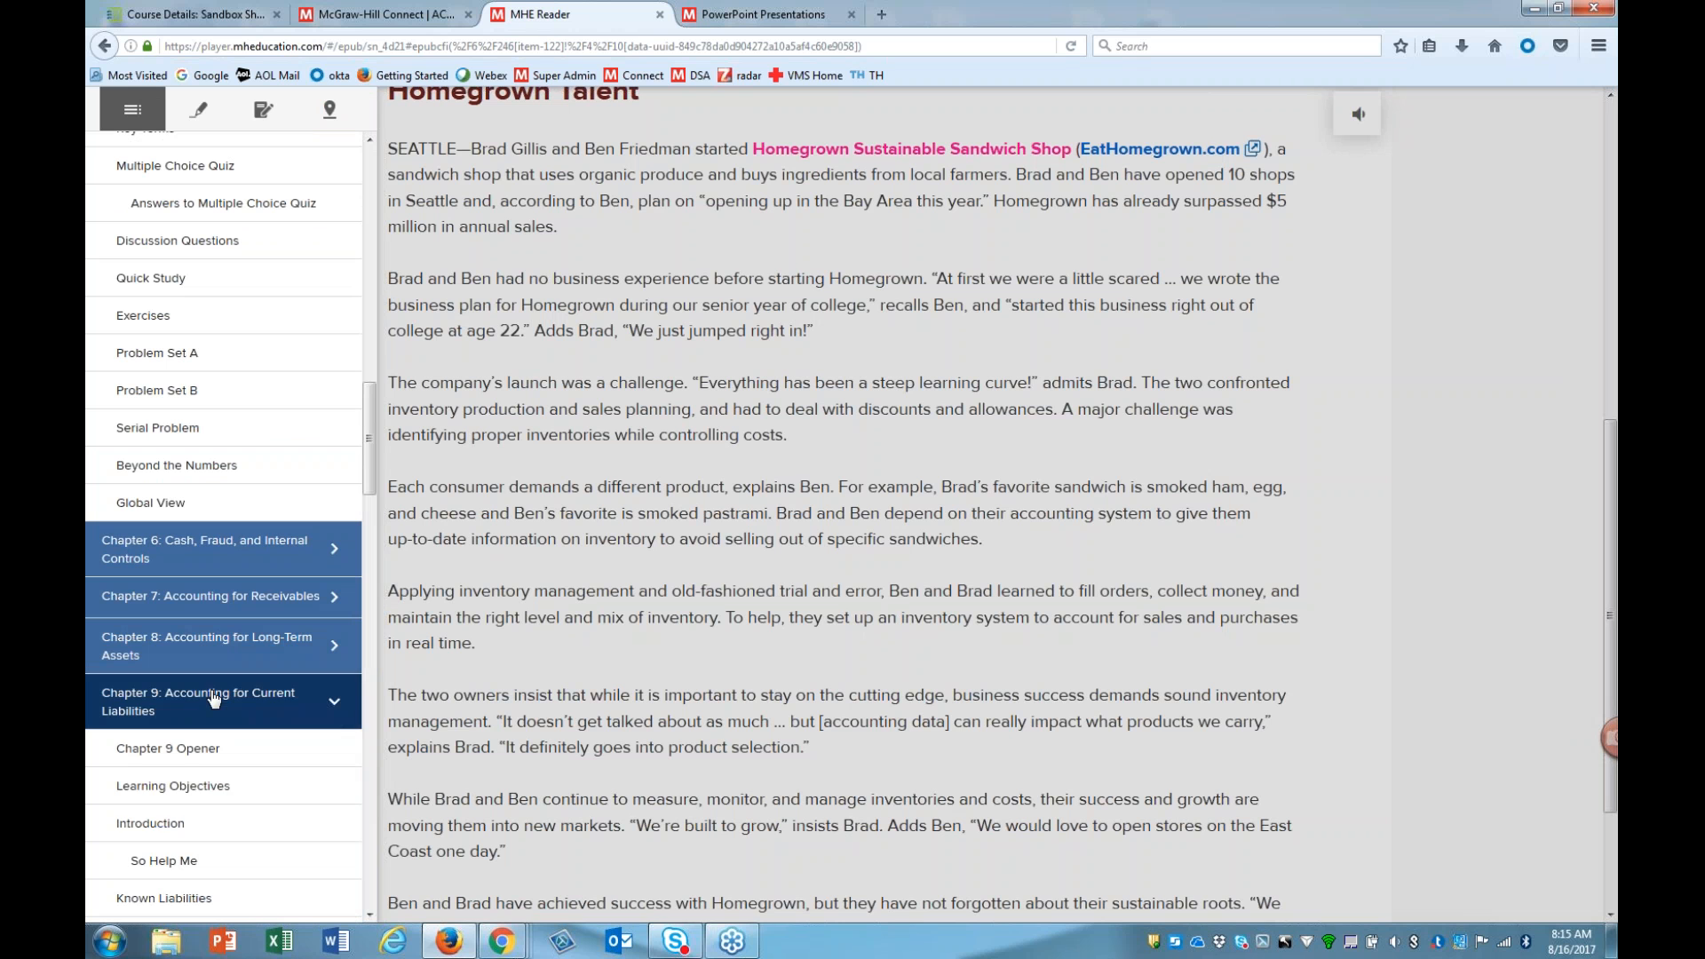
click(162, 866)
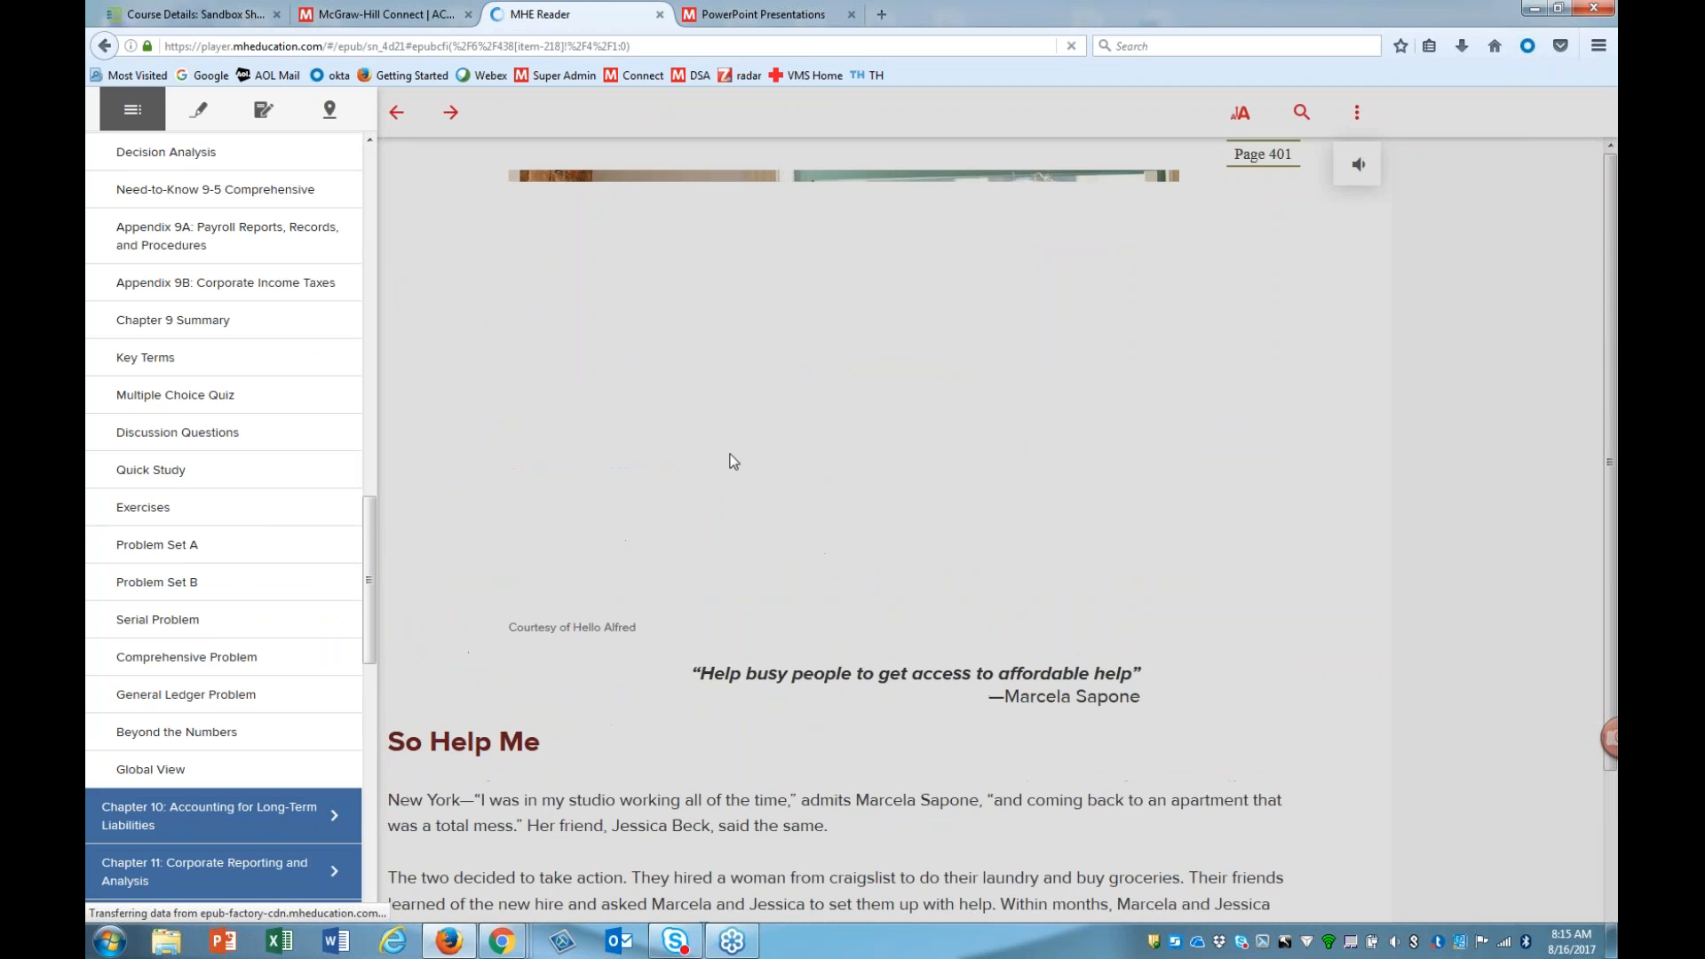
Step: Select the So Help Me paragraph on growth strategy to view the highlight, note and read-aloud options, and dismiss them
scroll(1066, 576, down, 7)
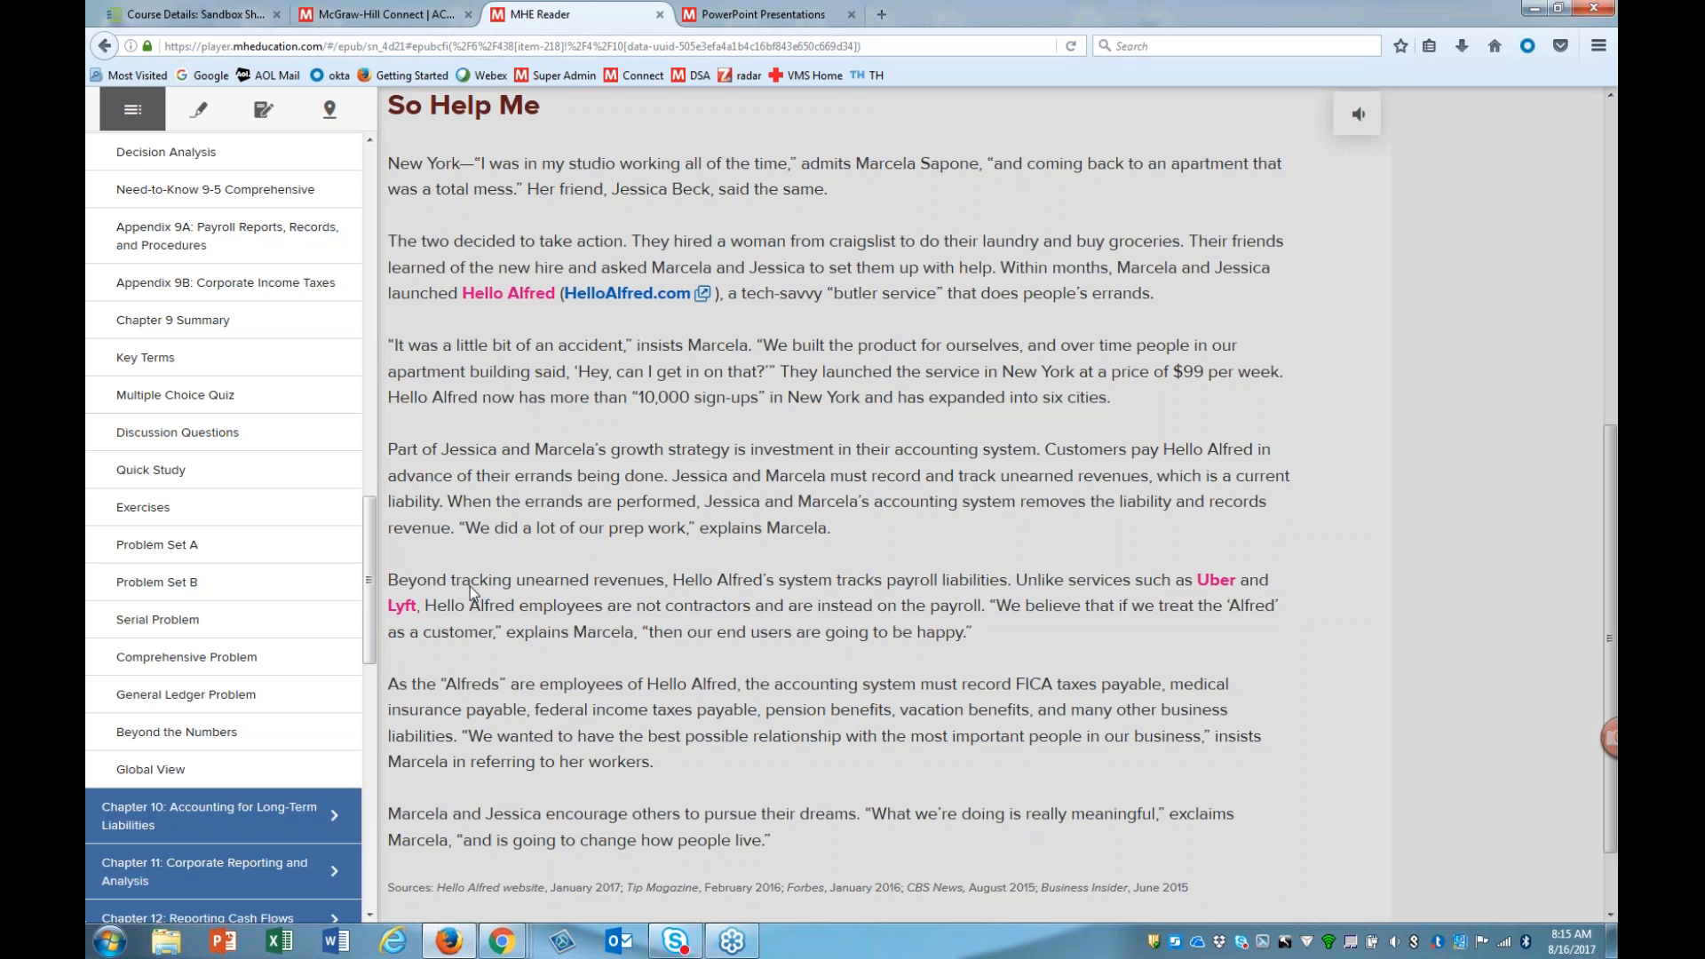
click(508, 579)
drag(833, 533, 382, 449)
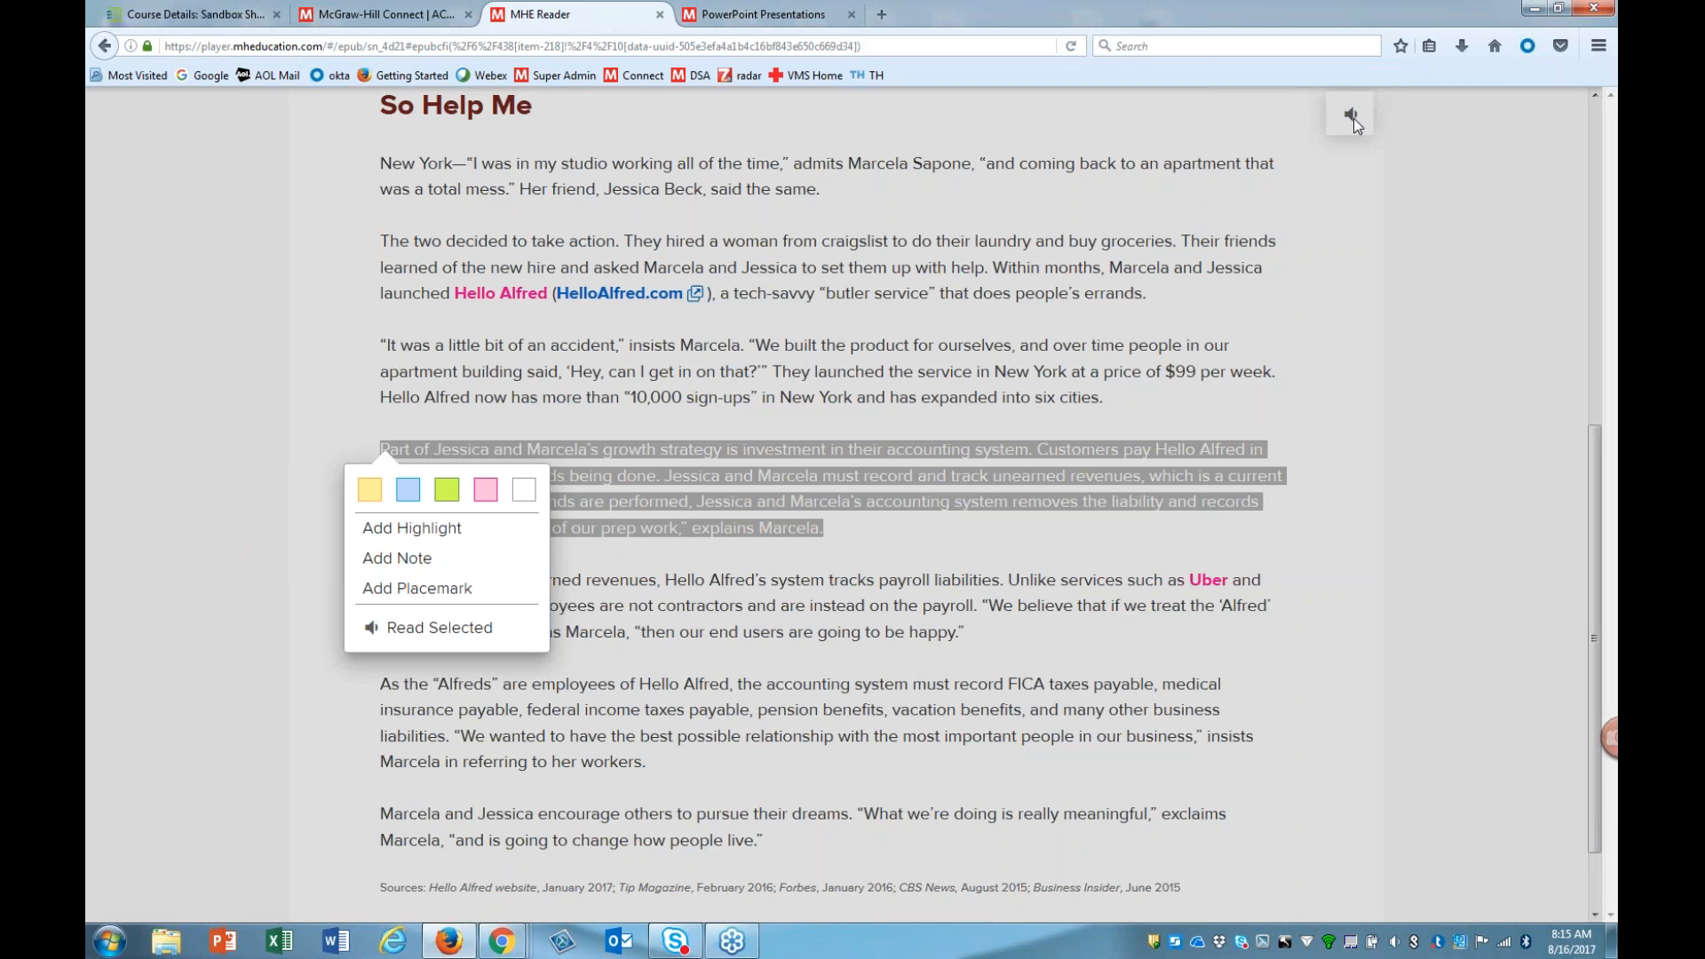
click(248, 389)
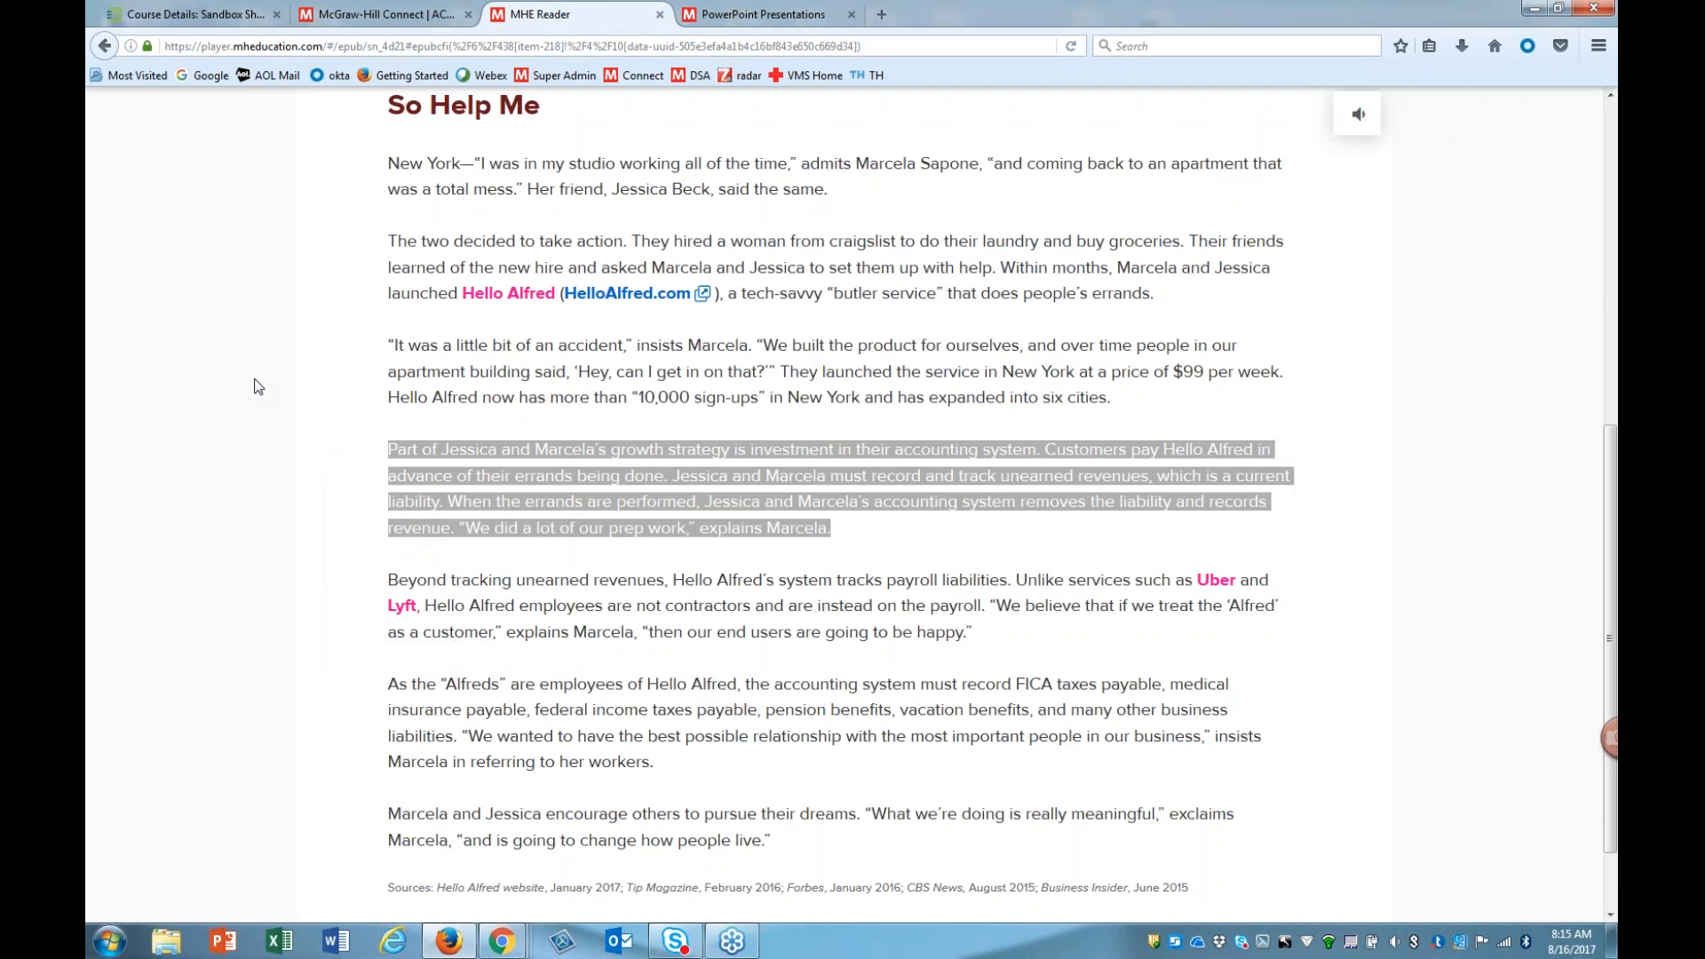
scroll(256, 391, up, 6)
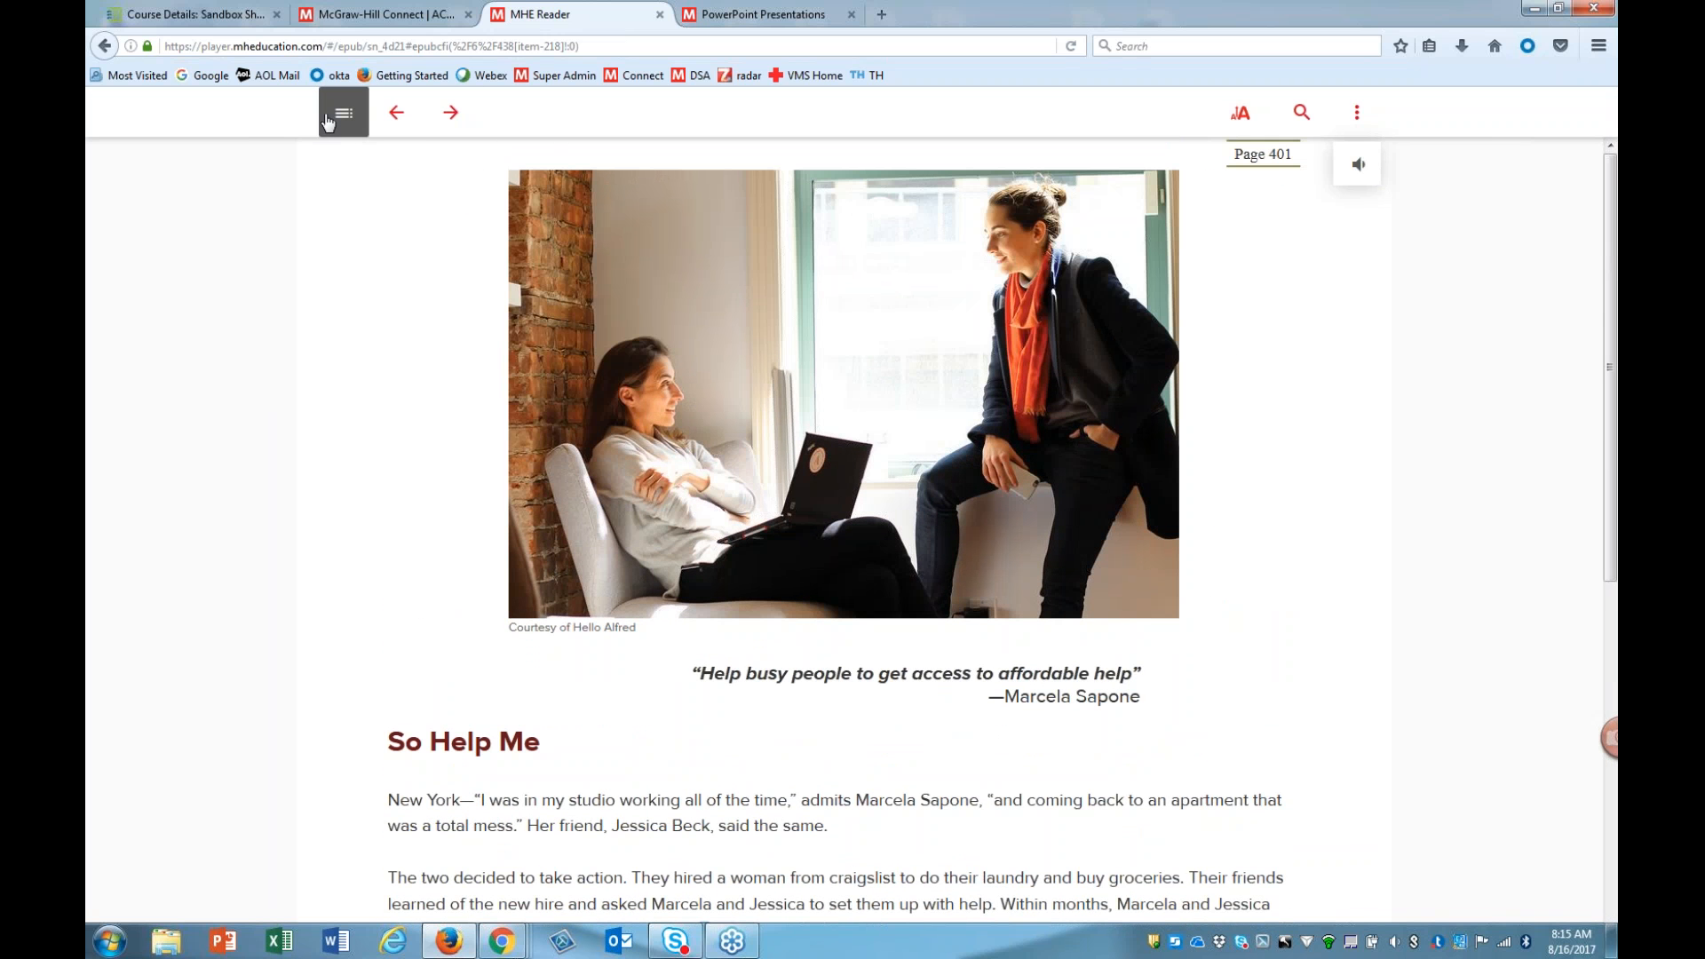
Step: Return to the Connect section page, open the Financial and Managerial Accounting SmartBook and enter chapter 3, Adjusting Accounts for Financial Statements
click(377, 14)
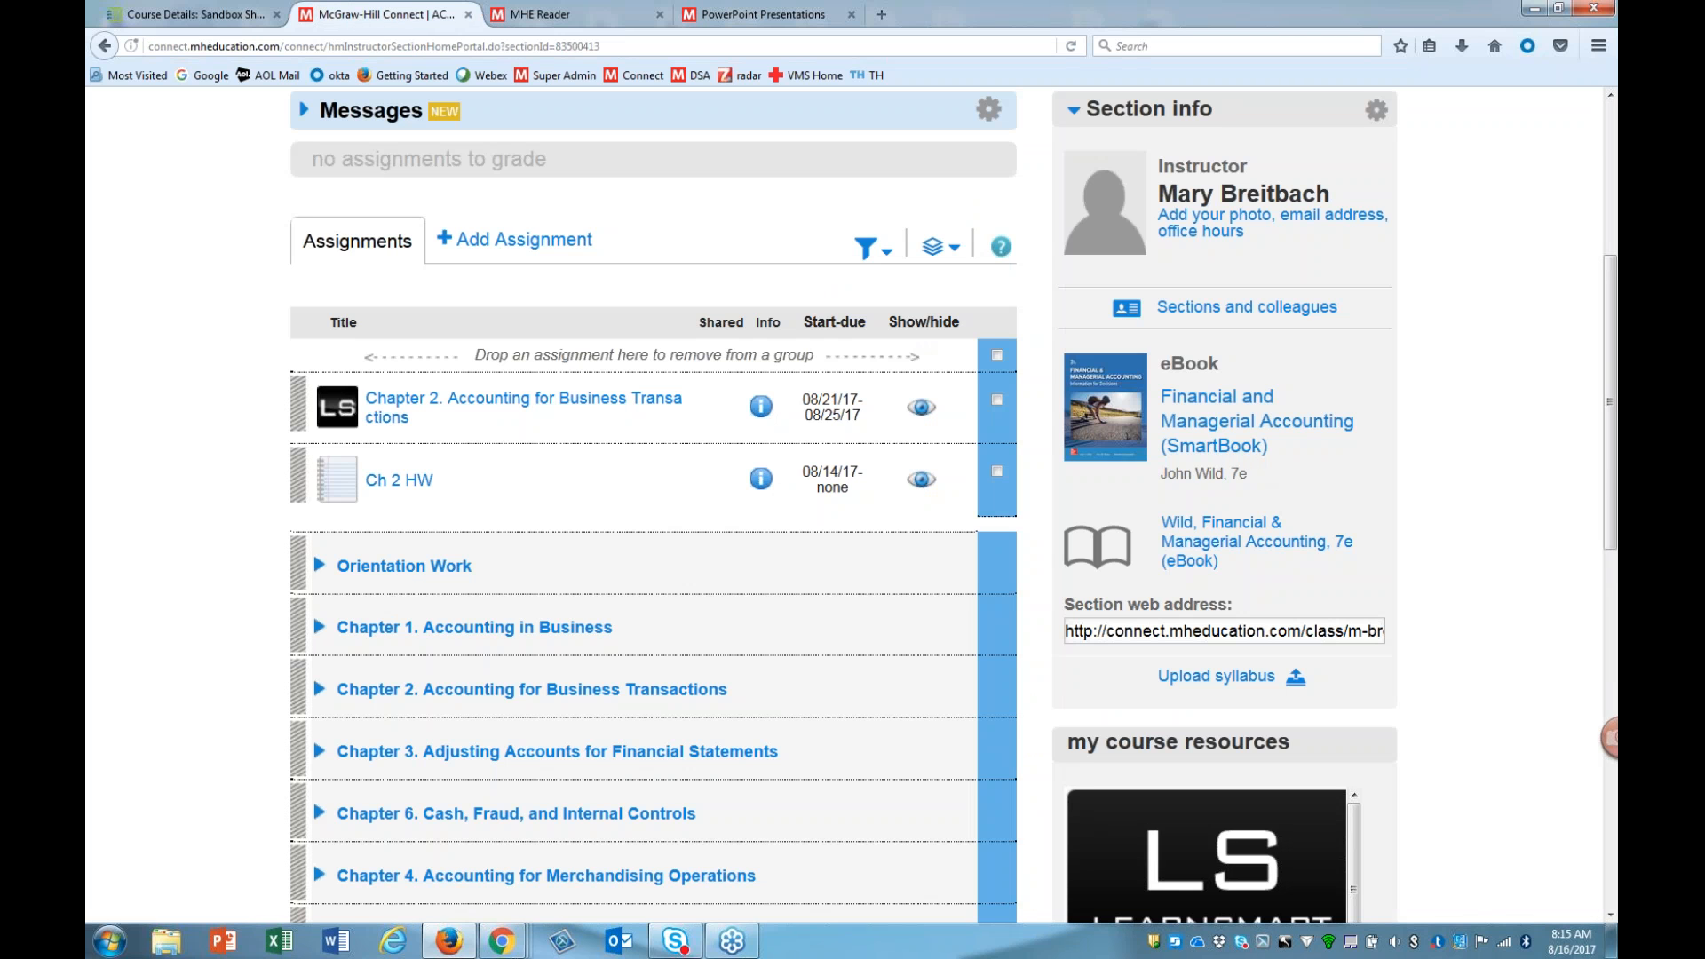
click(1201, 455)
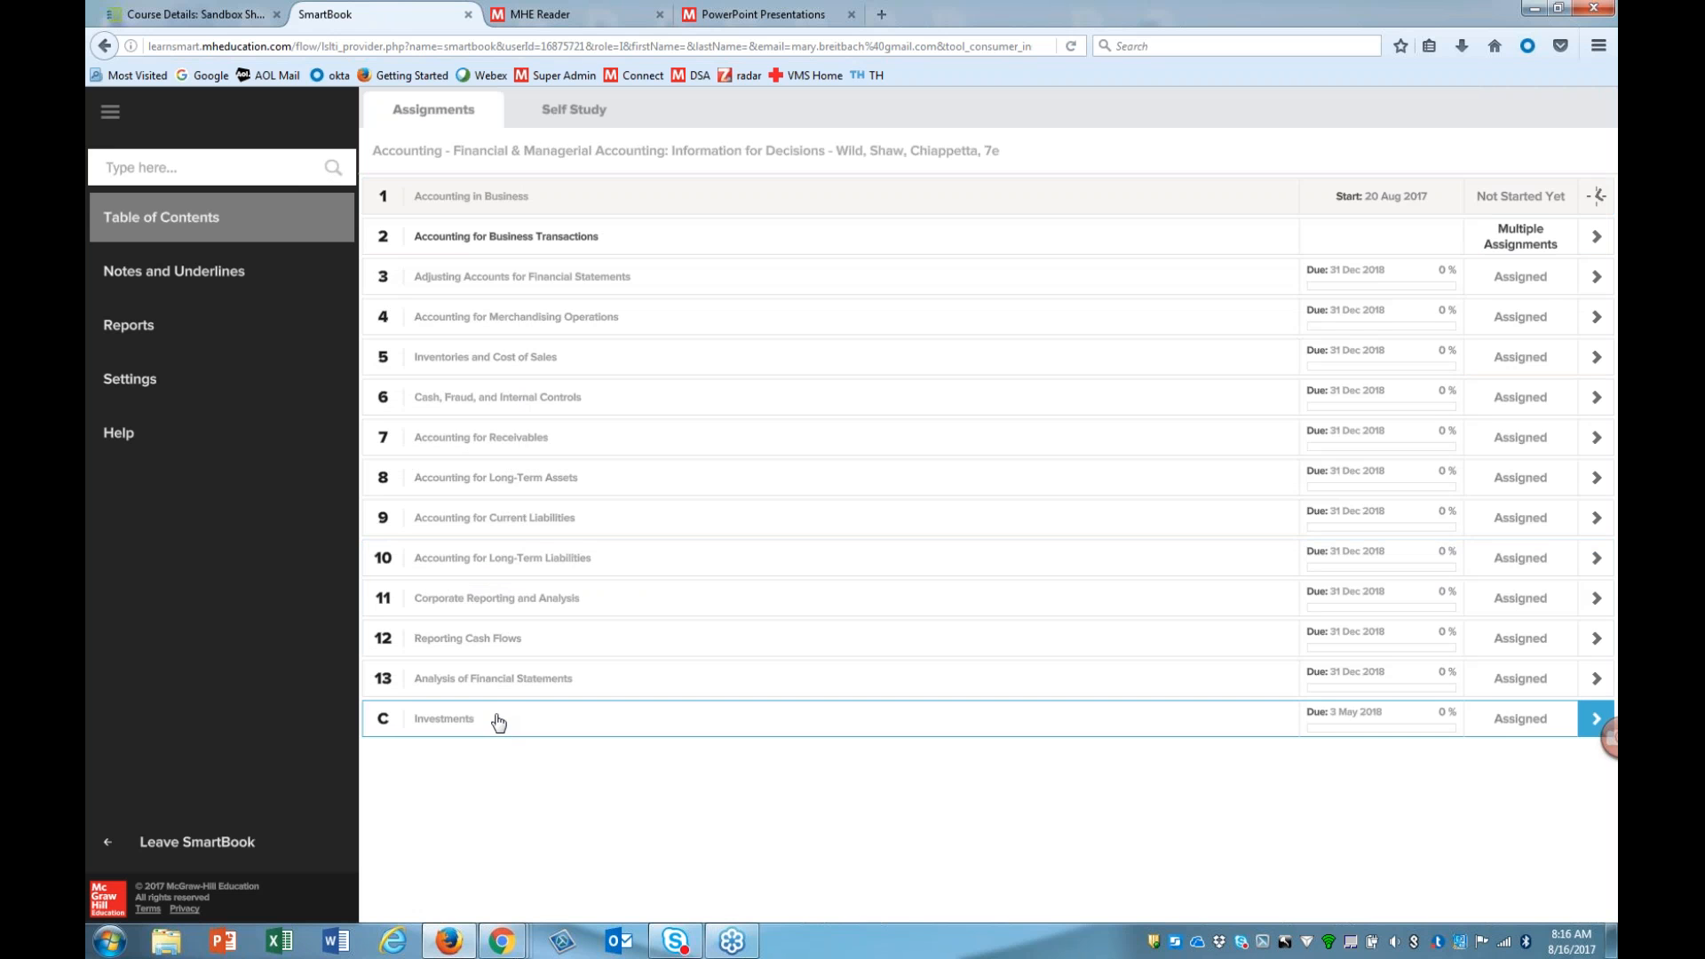
click(483, 287)
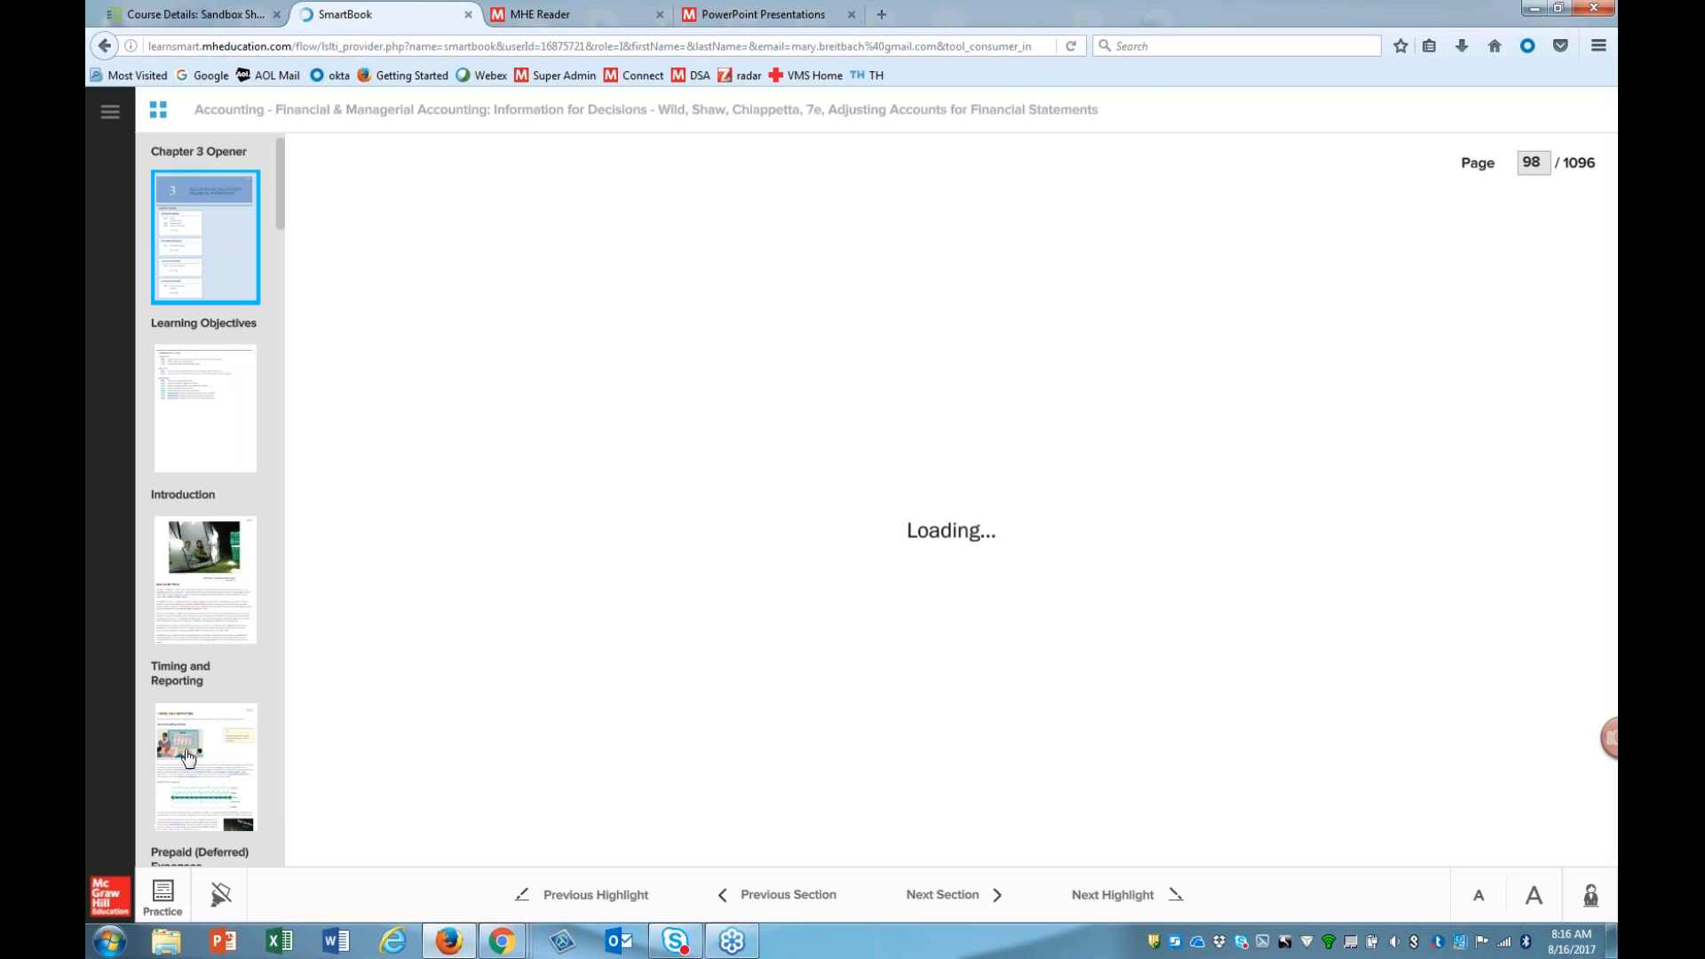
Step: Look through the chapter 3 opener and jump to the next highlighted passage in the SmartBook
drag(279, 182, 289, 586)
scroll(291, 512, down, 3)
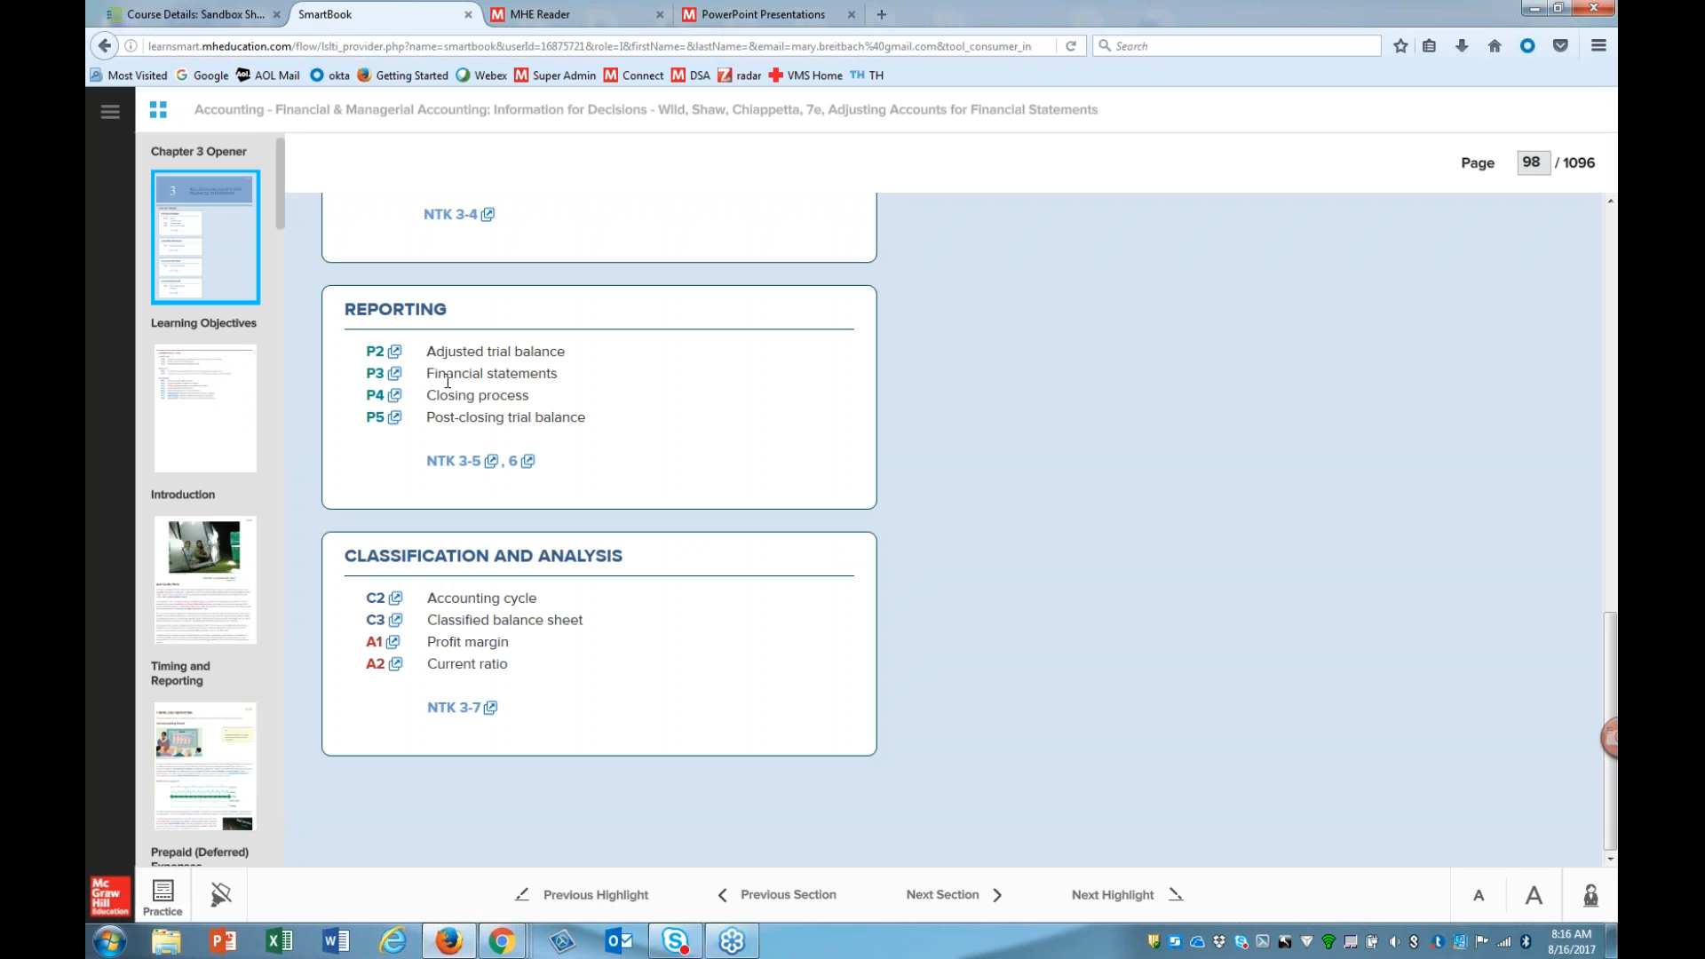
click(1086, 897)
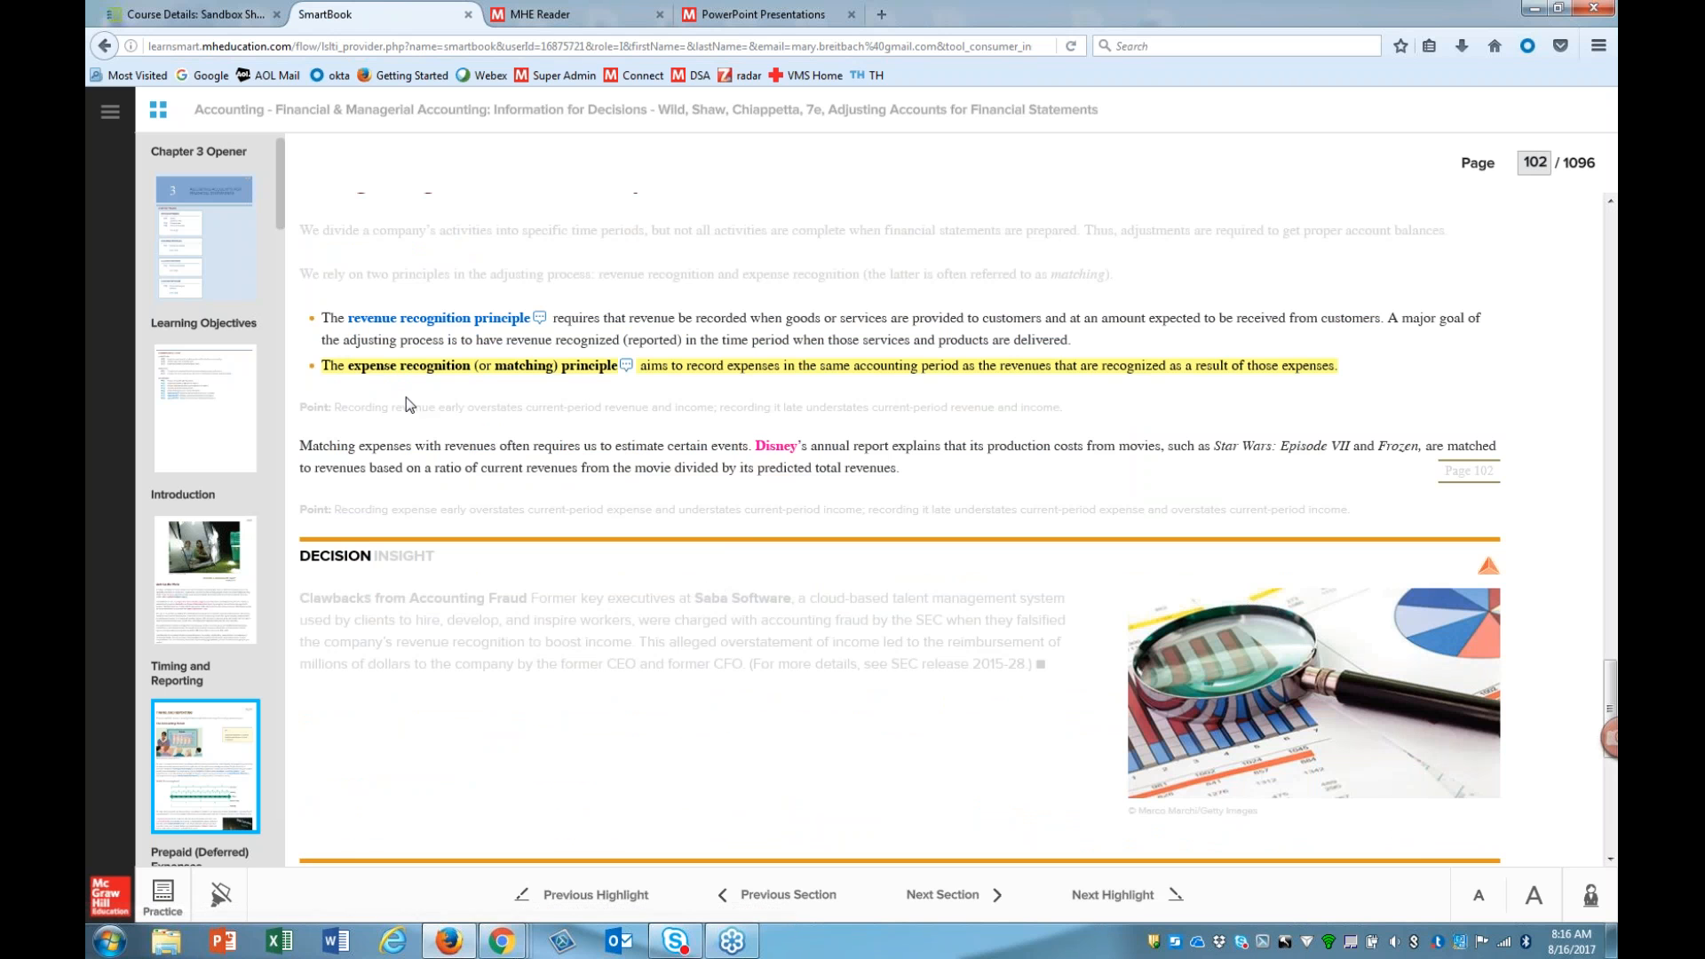
mouse_move(398, 376)
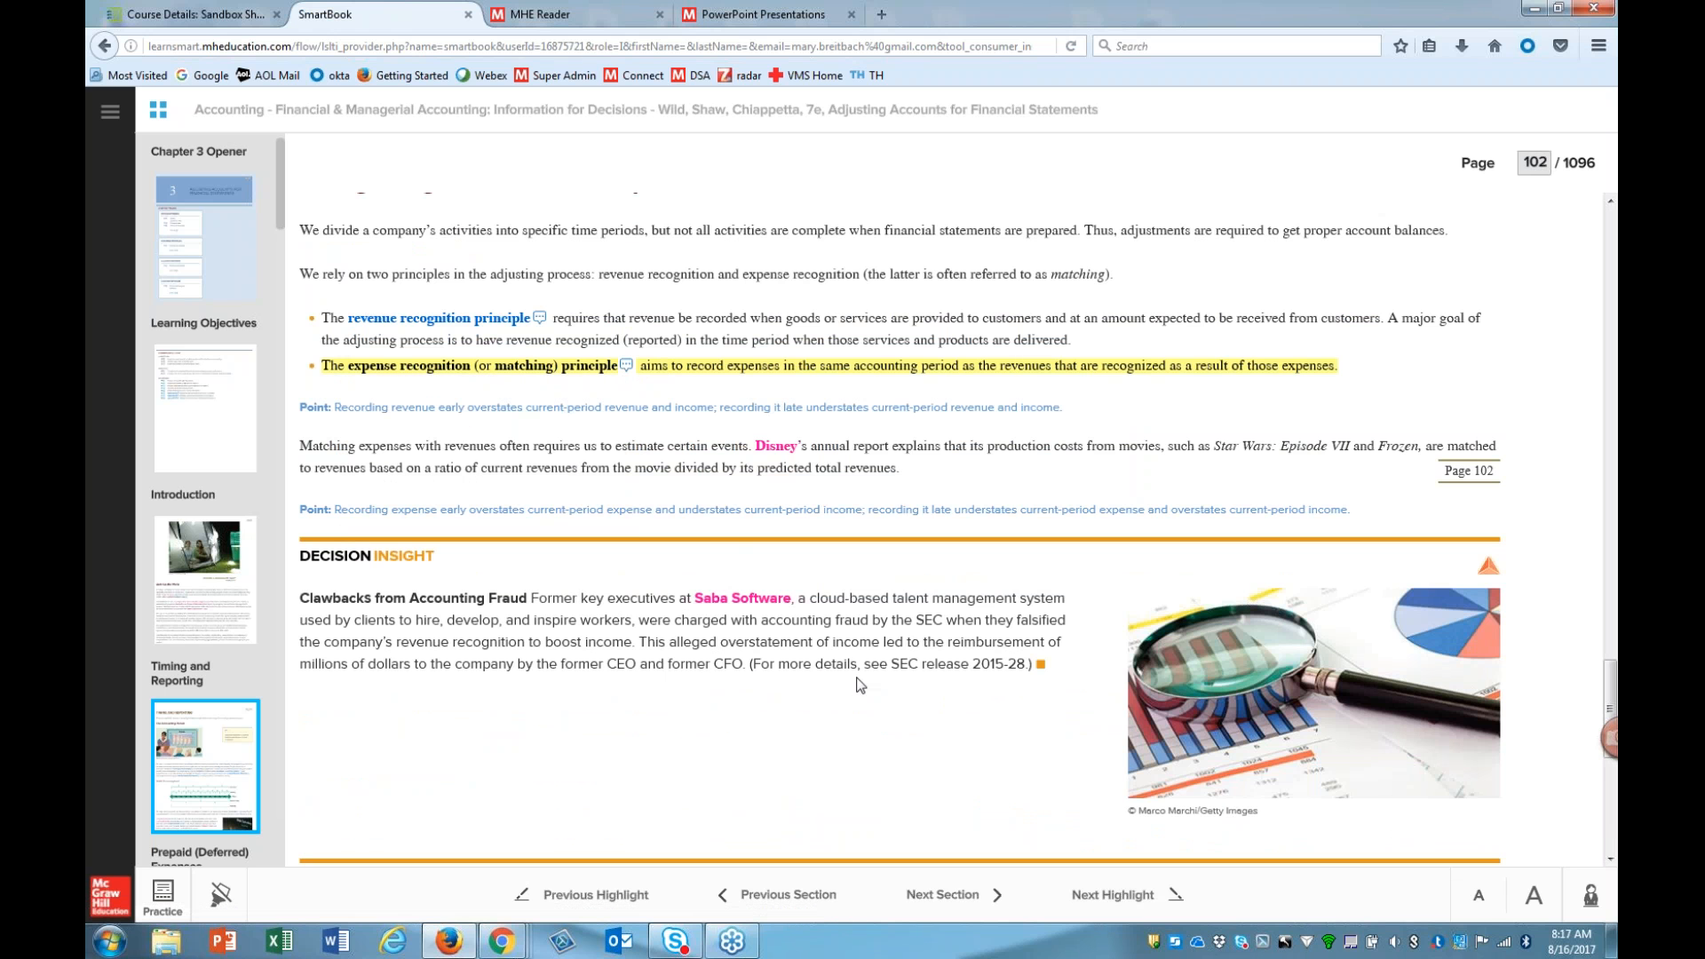
Step: Jump to the next highlighted passage, in Prepaid (Deferred) Expenses, and switch the SmartBook highlights off and back on
scroll(859, 686, down, 5)
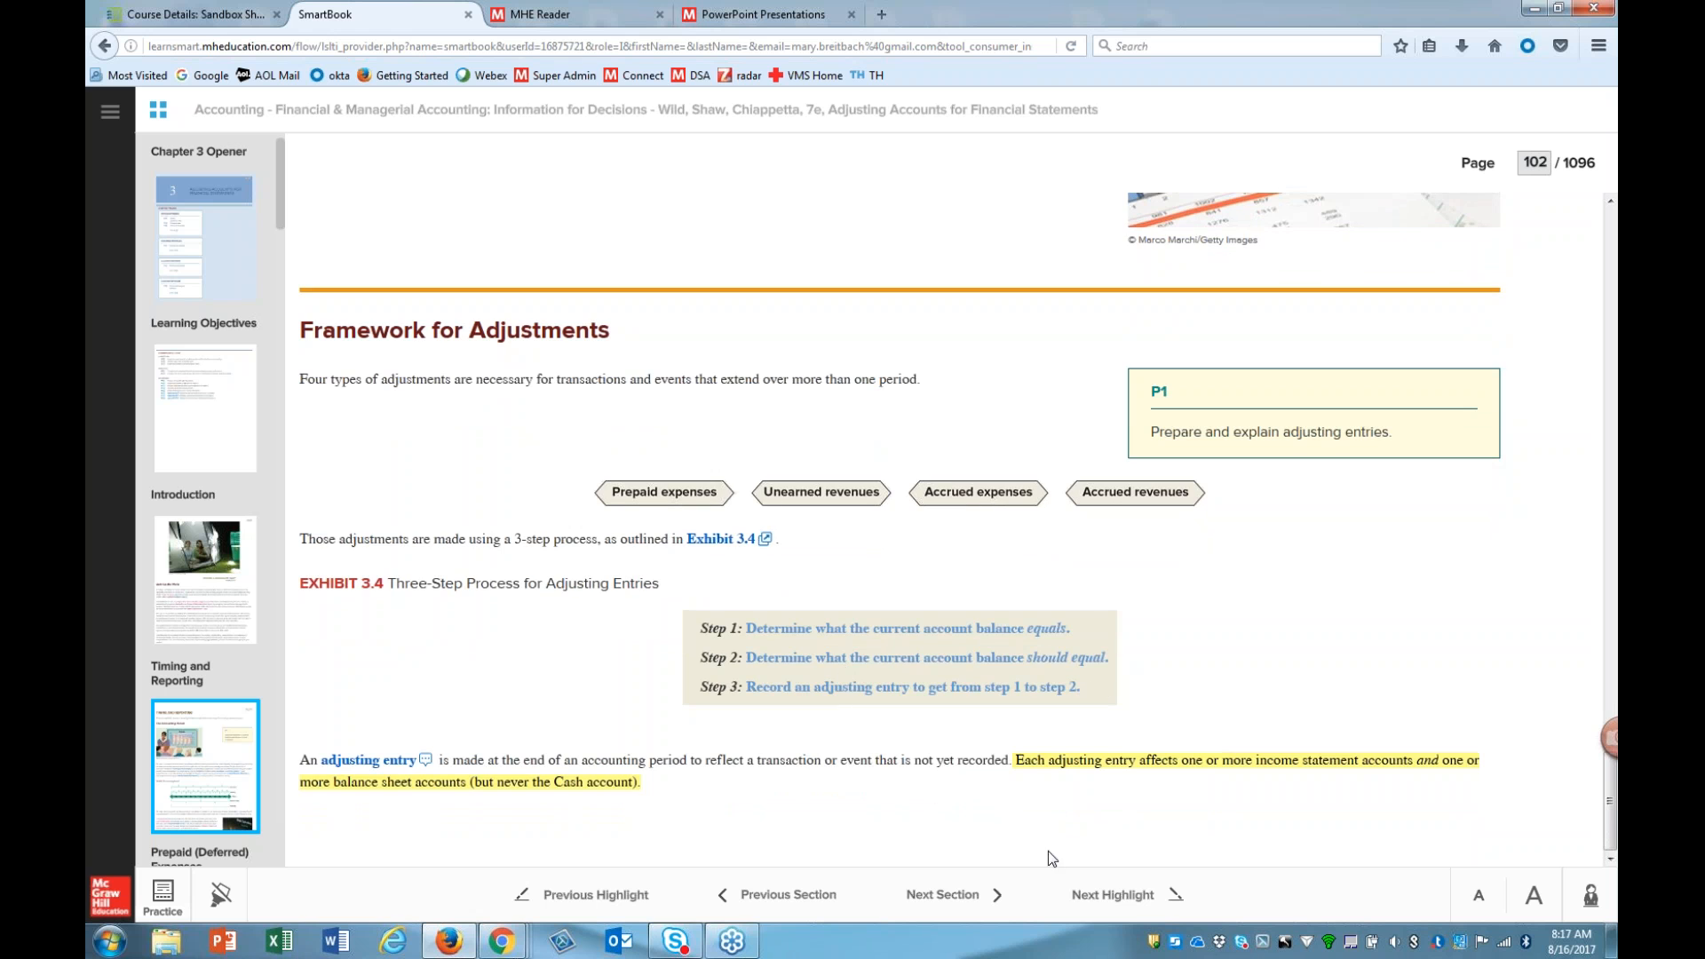
click(1110, 897)
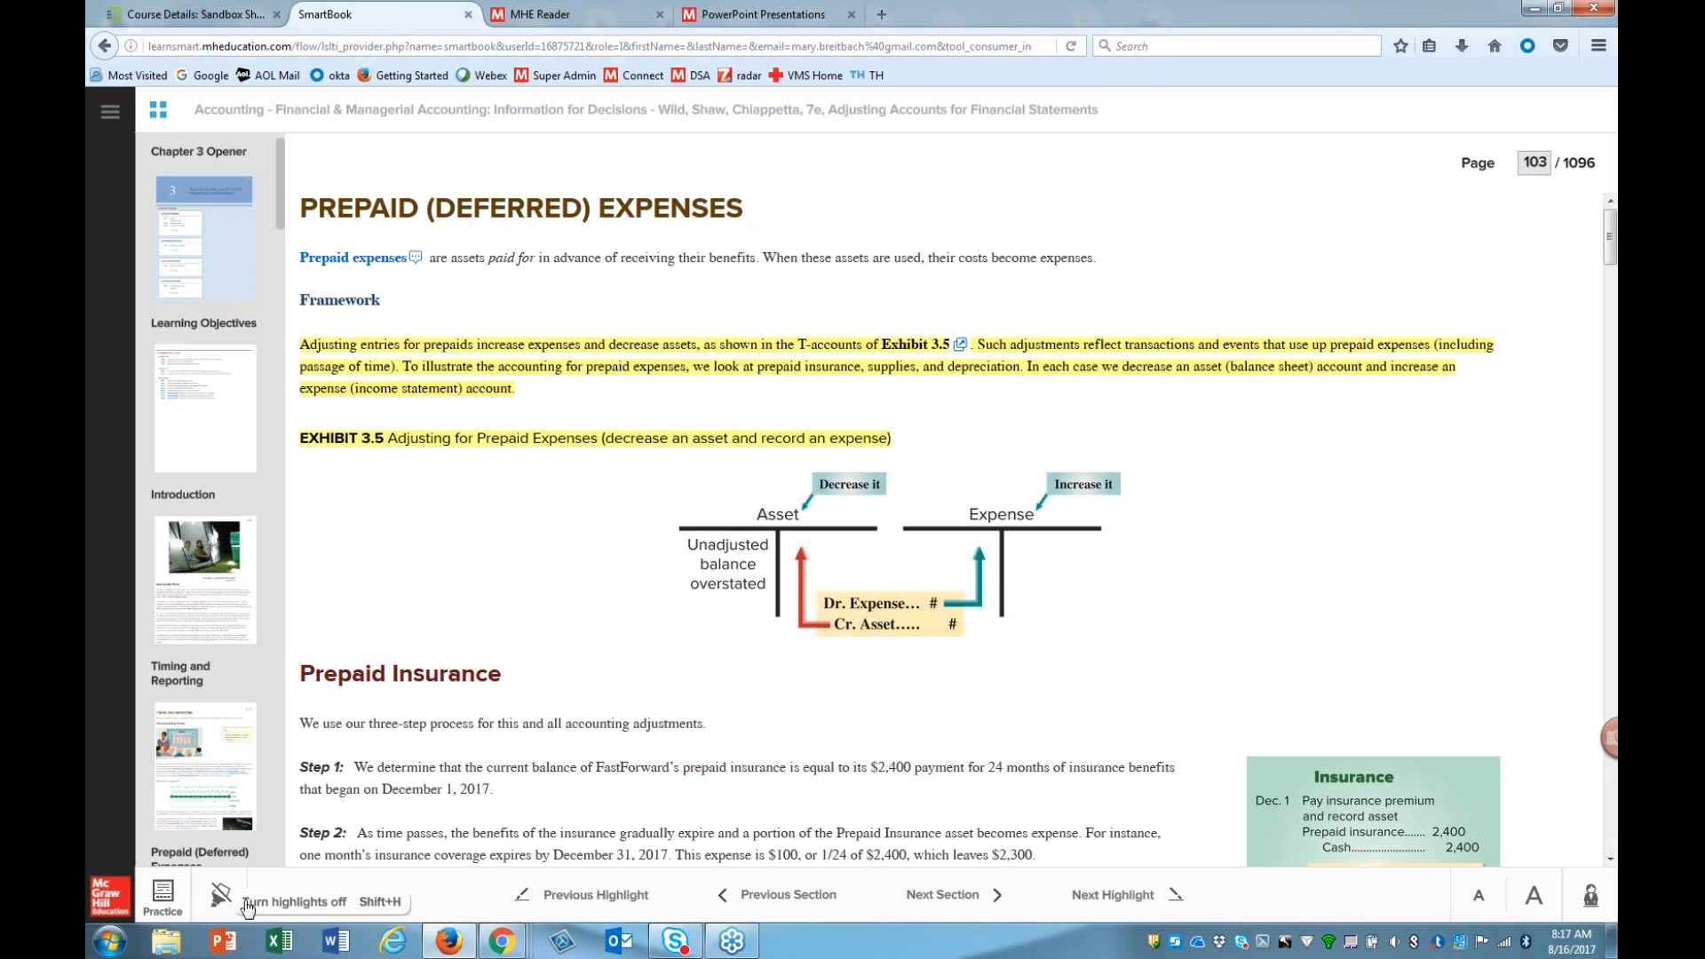
click(220, 894)
click(220, 894)
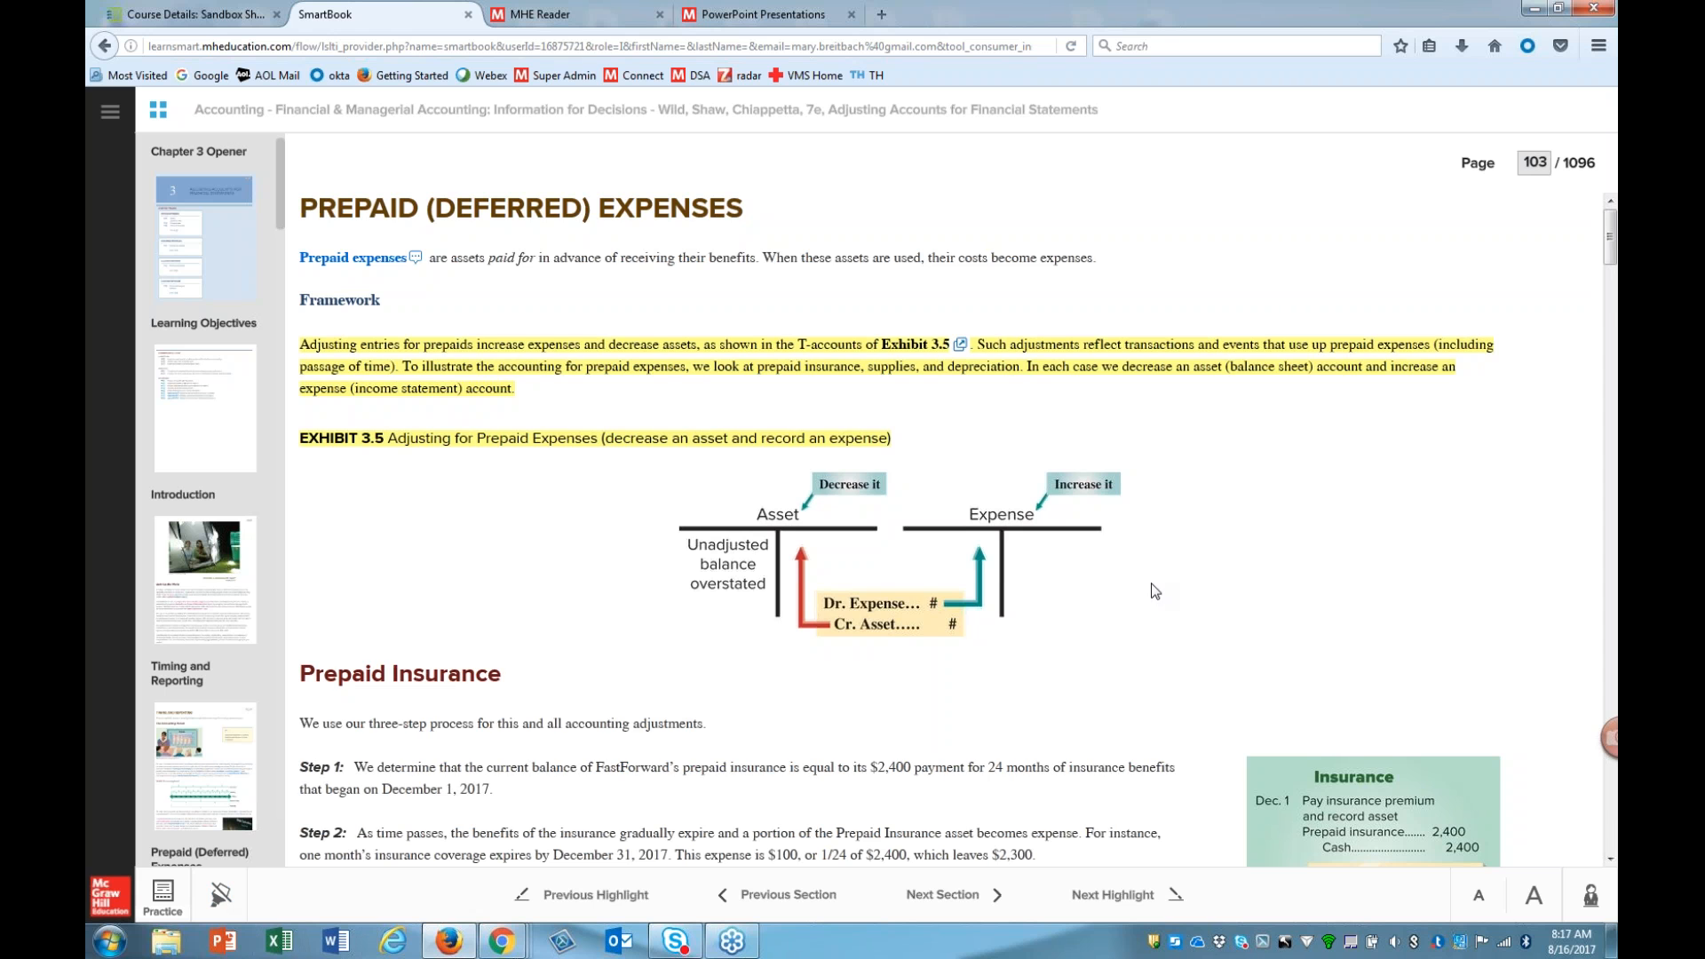
Step: Read on to the Supplies section, view the SmartBook reading tip and dismiss it
scroll(1155, 592, down, 12)
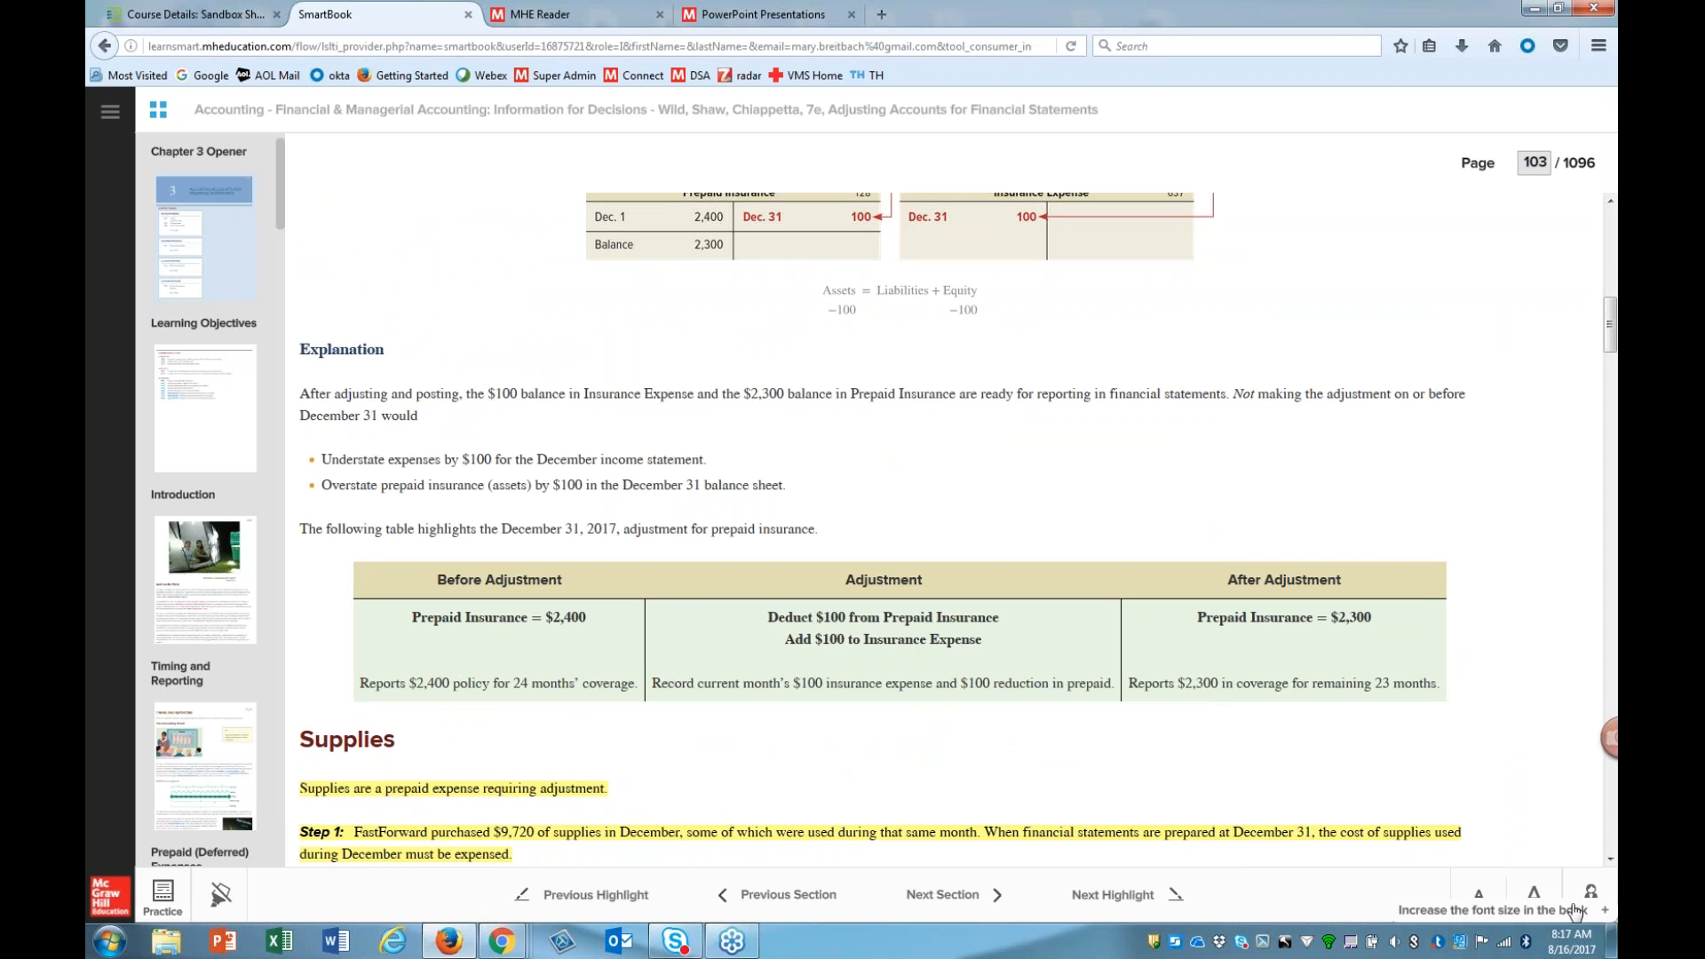
click(1590, 893)
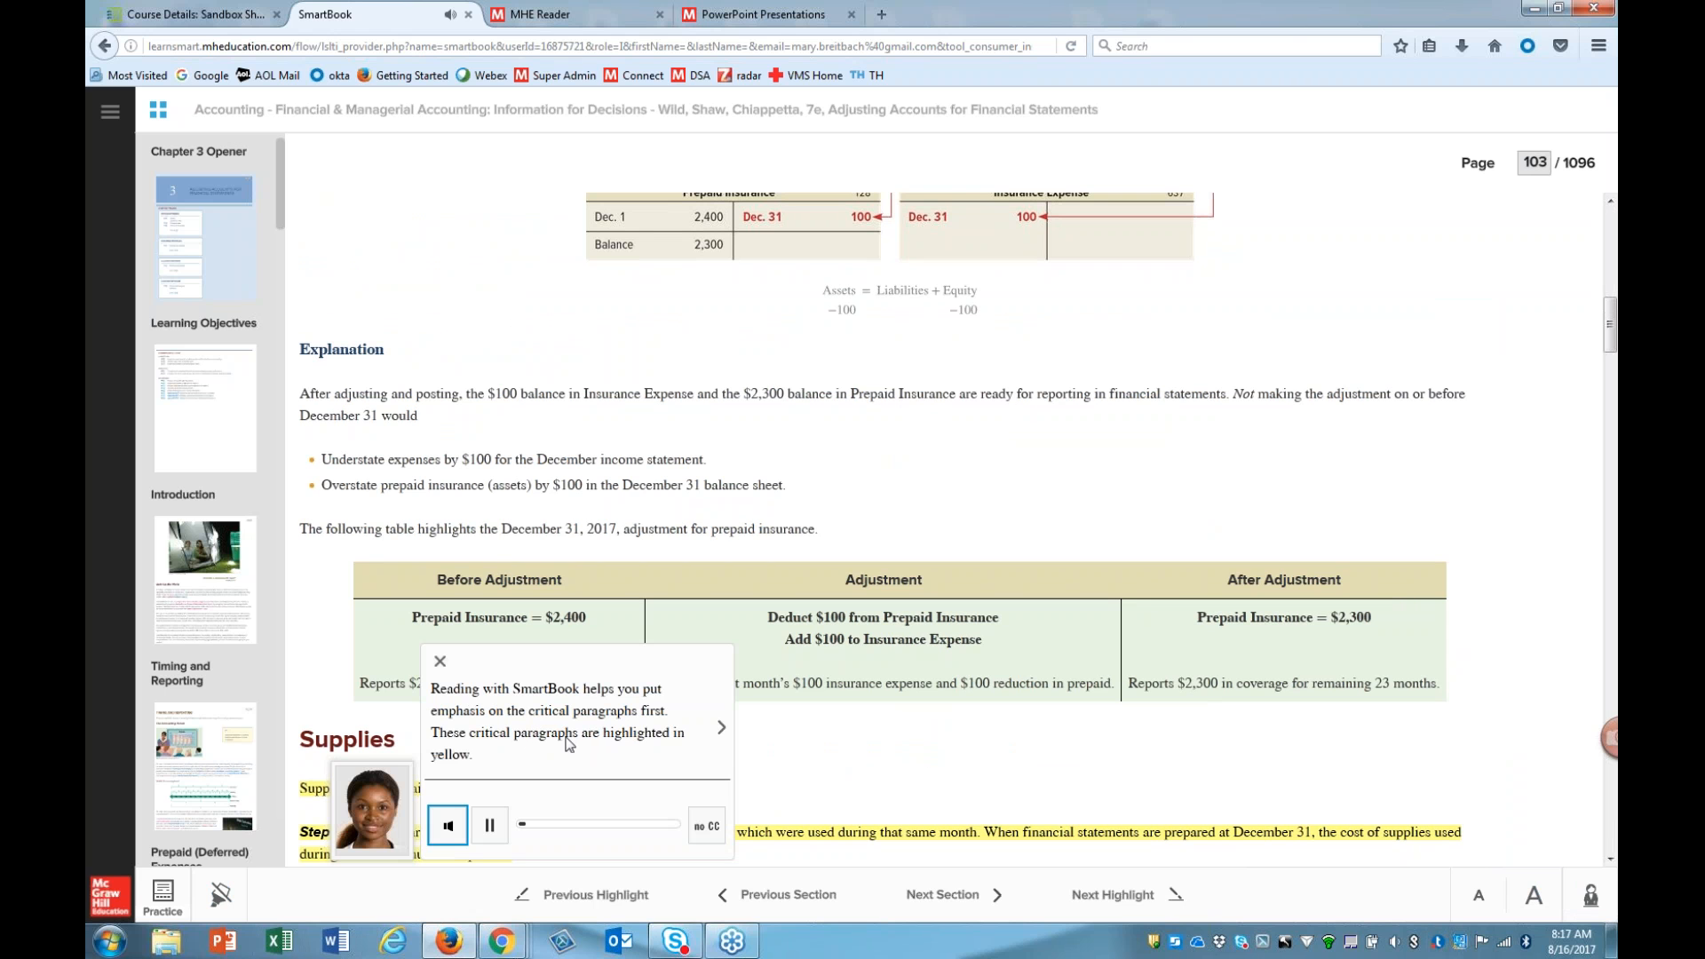
click(441, 659)
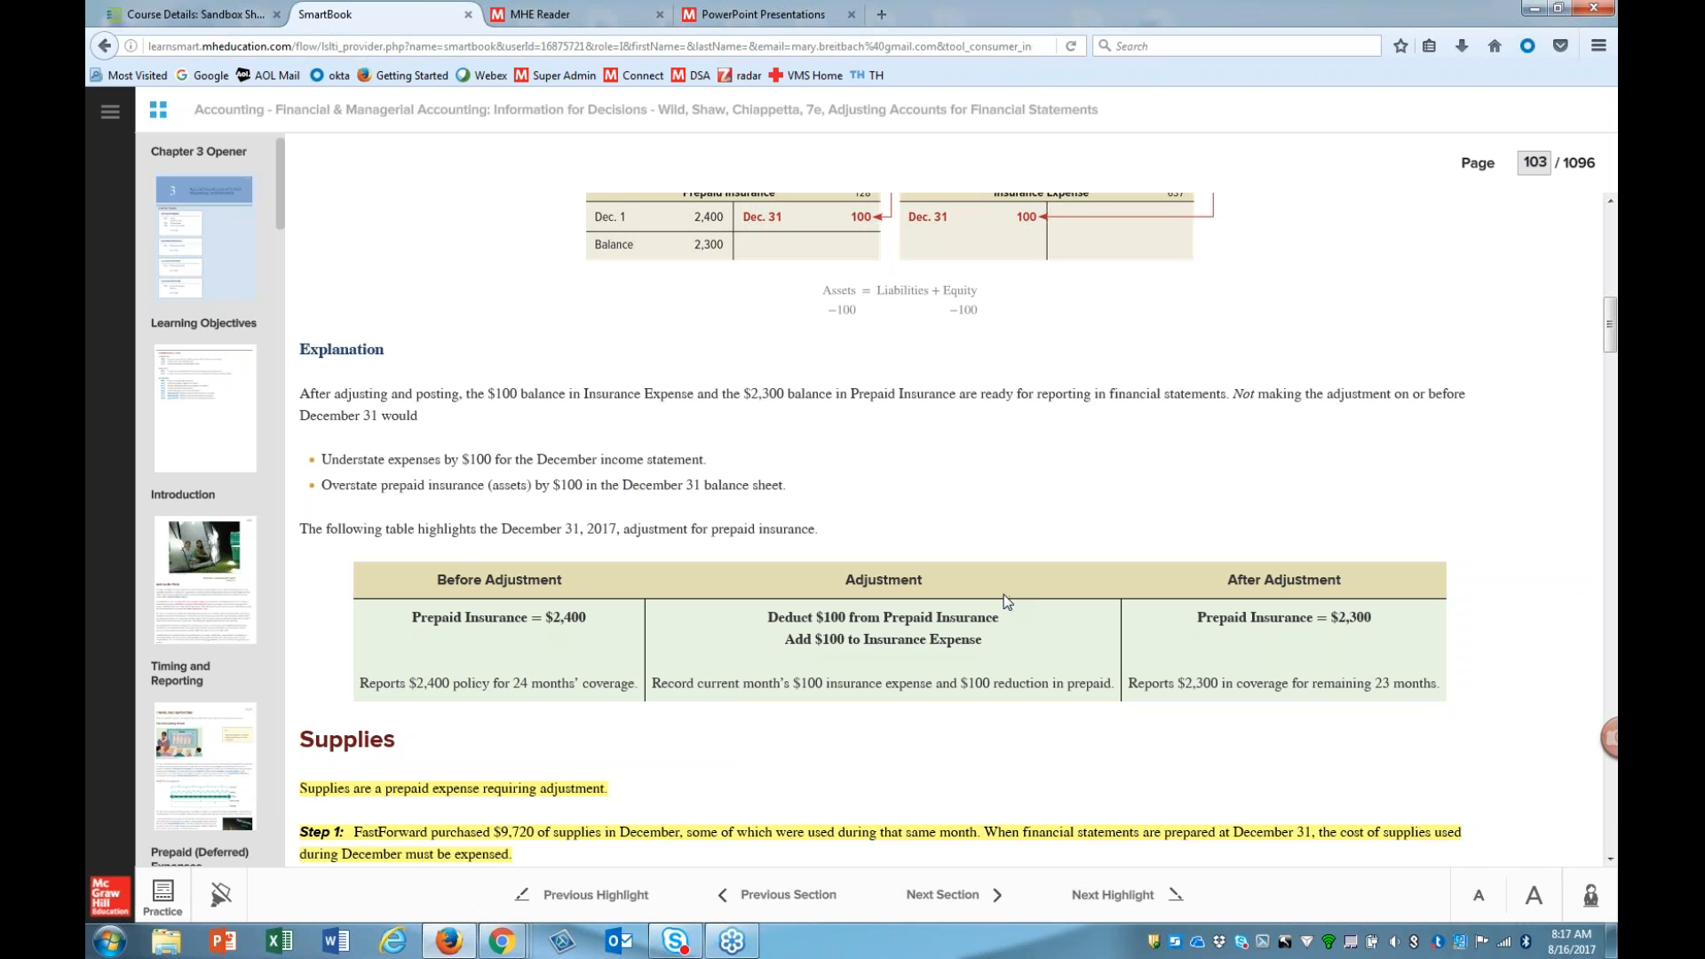
Step: Start practice and answer the adjusting entries question with "At least one income statement account and one balance sheet account are always involved", rated Think so
click(162, 893)
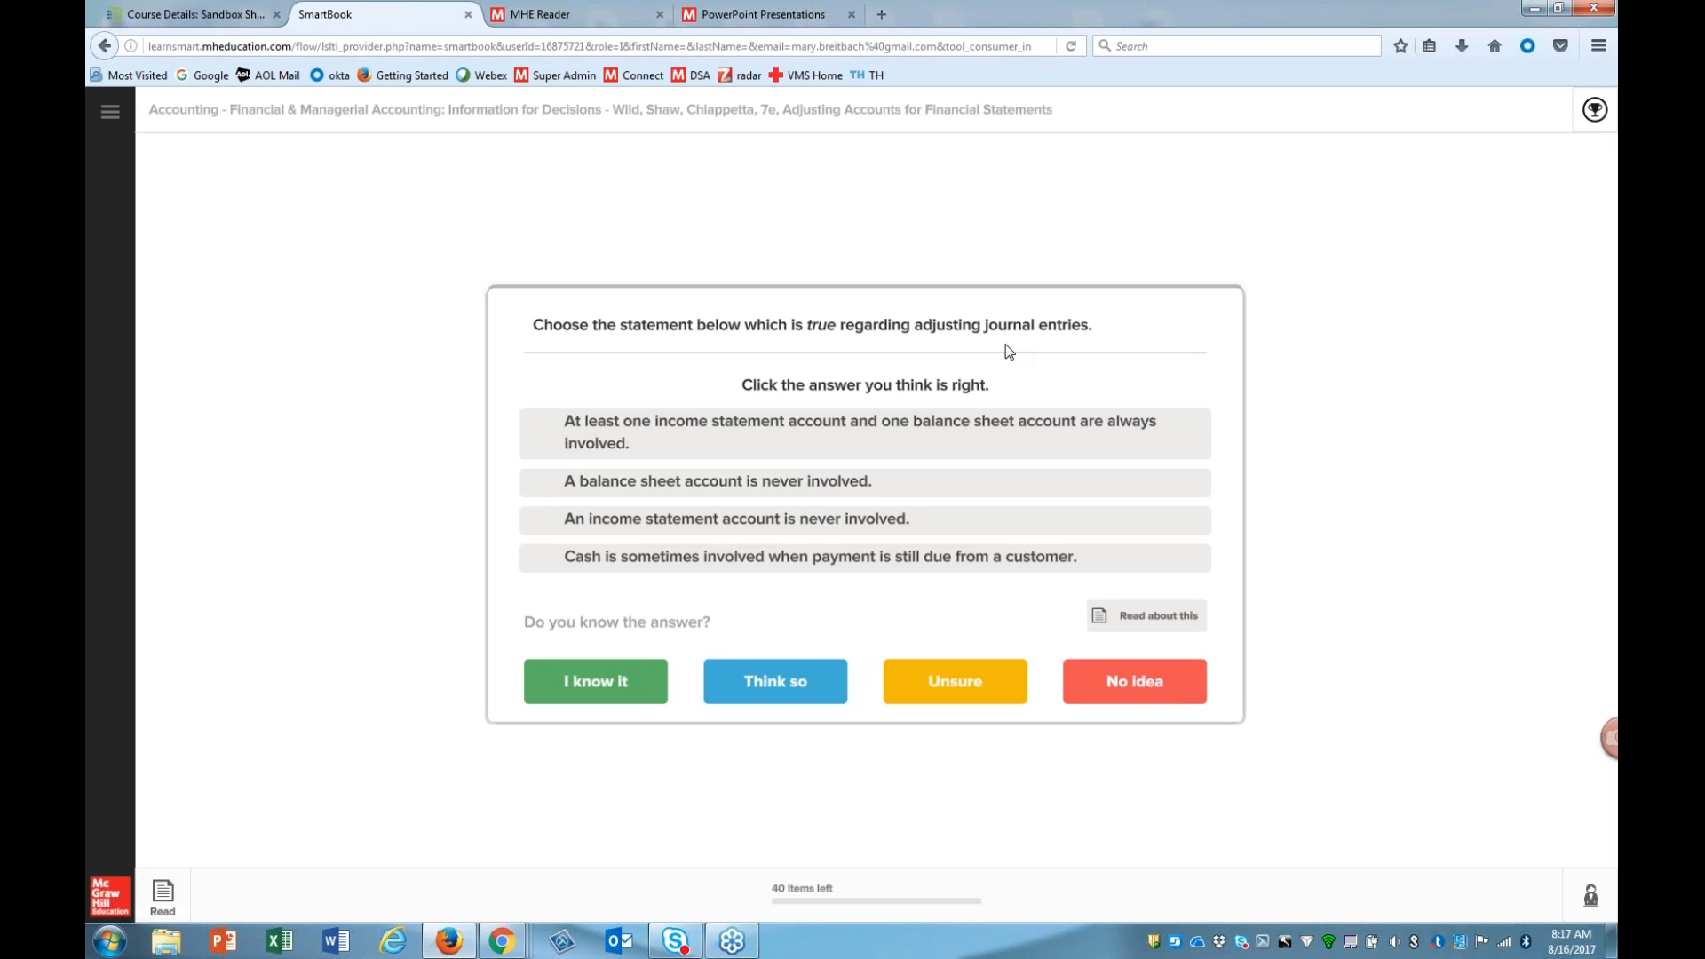
click(634, 433)
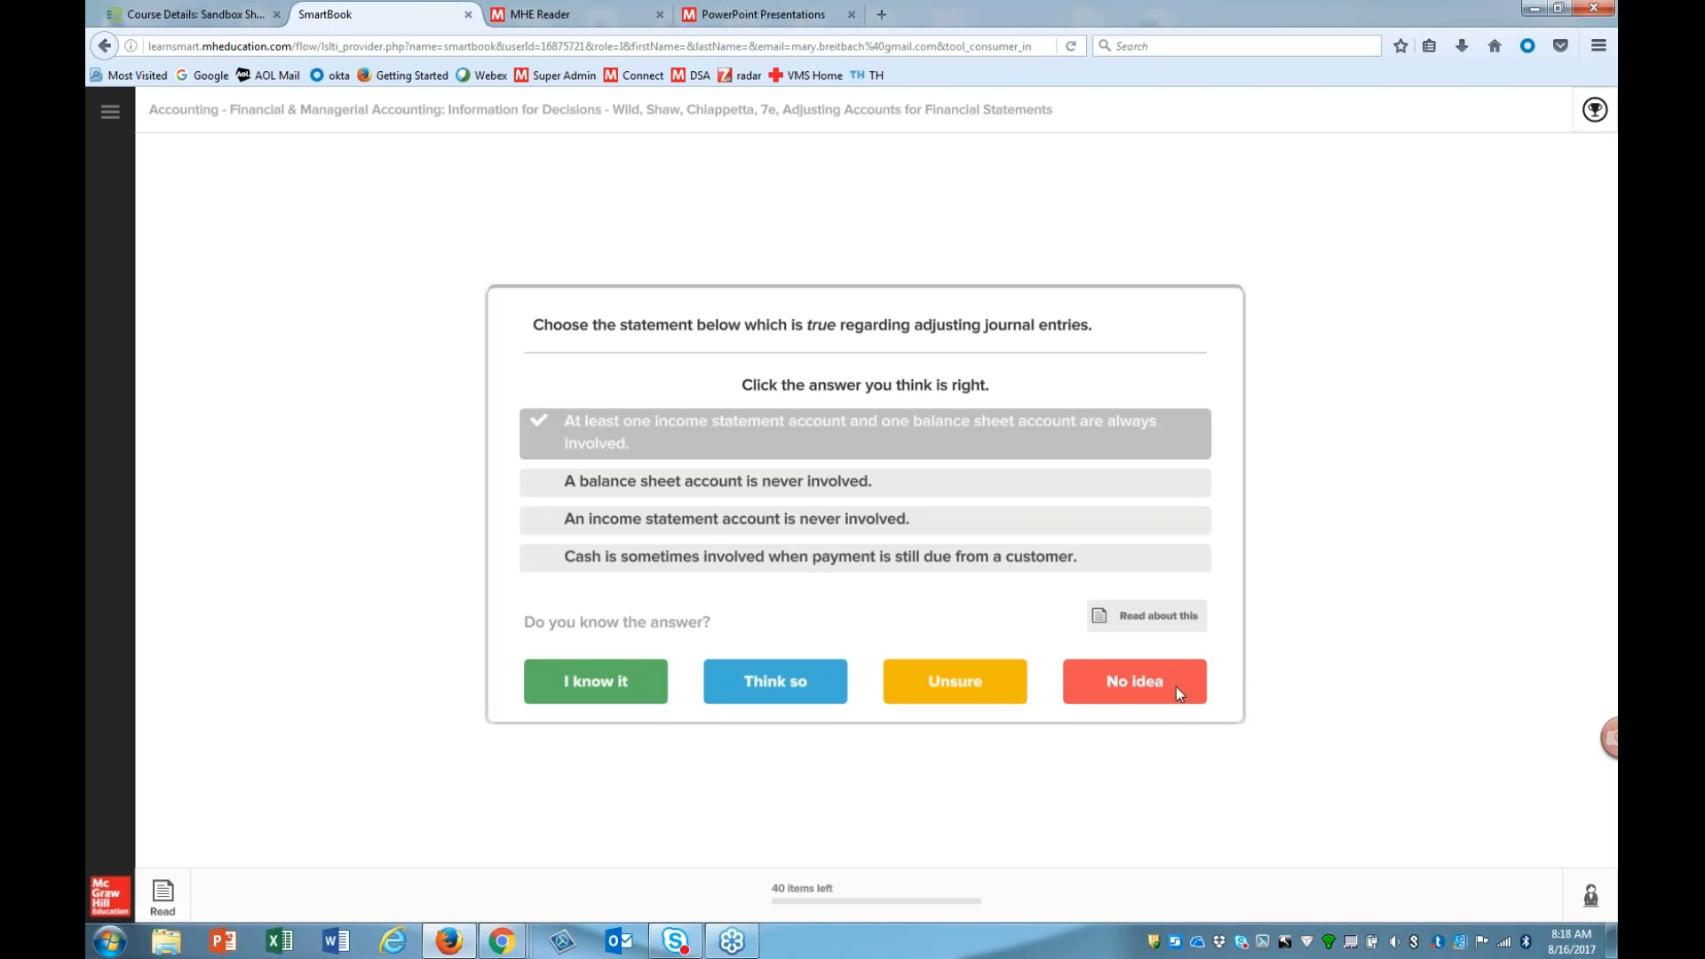
click(752, 682)
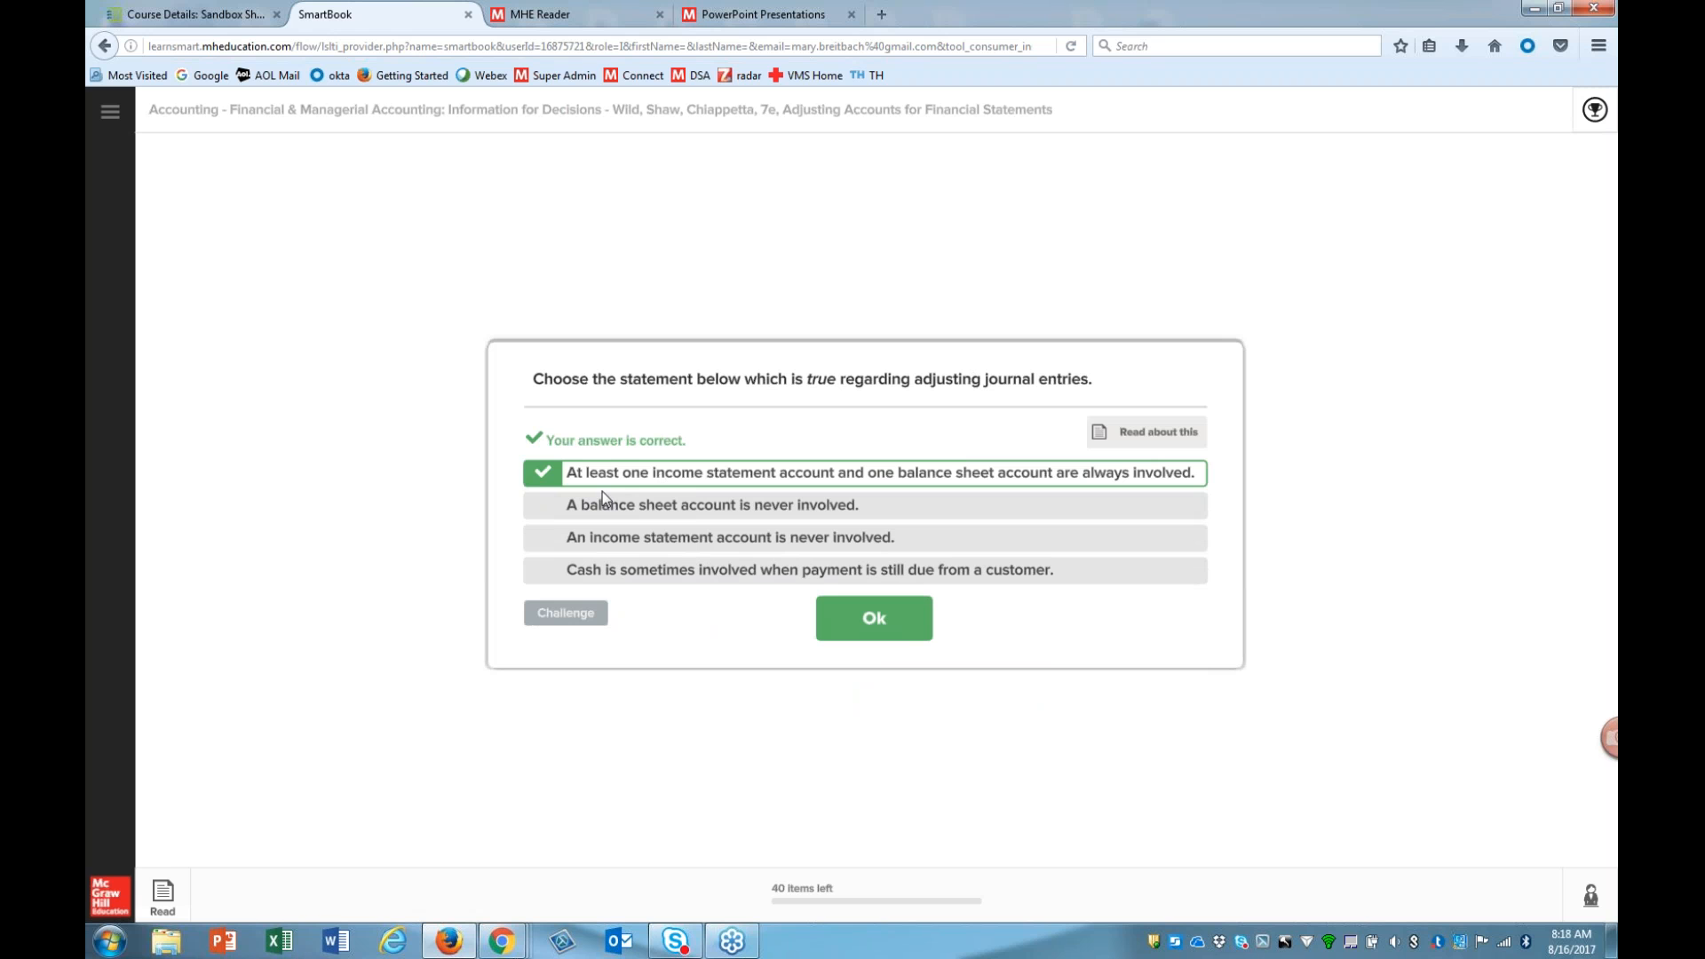
click(878, 619)
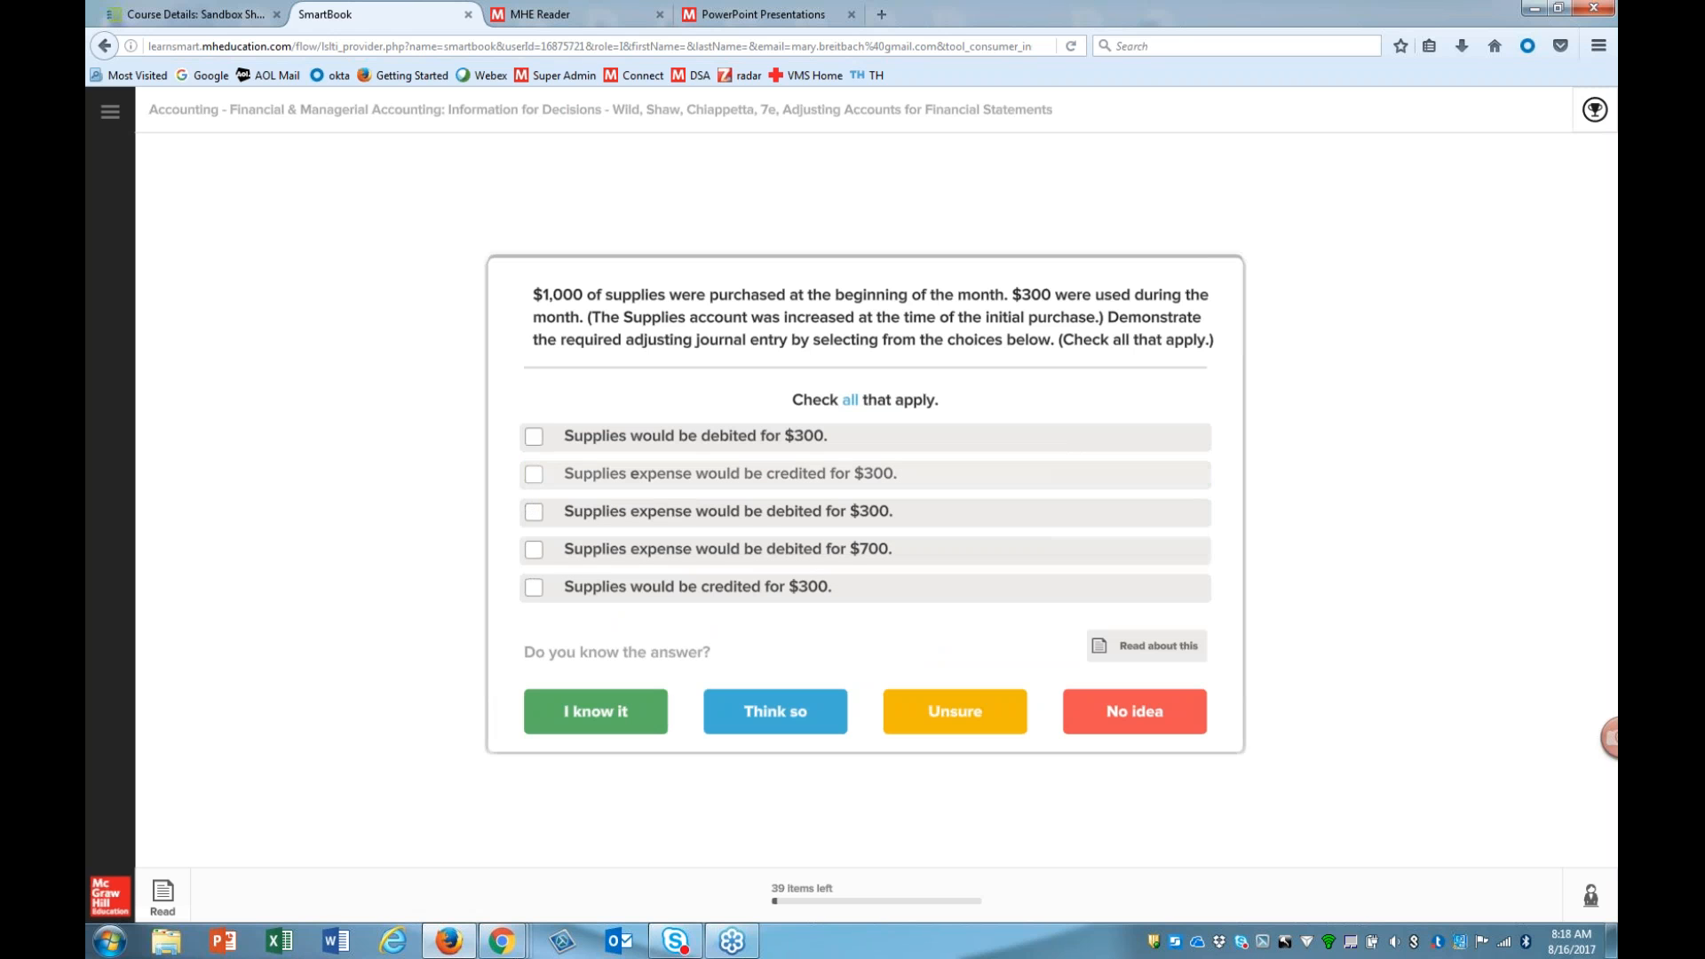
Step: Read the book passage behind the $1,000 supplies question and return to the practice question
click(1153, 648)
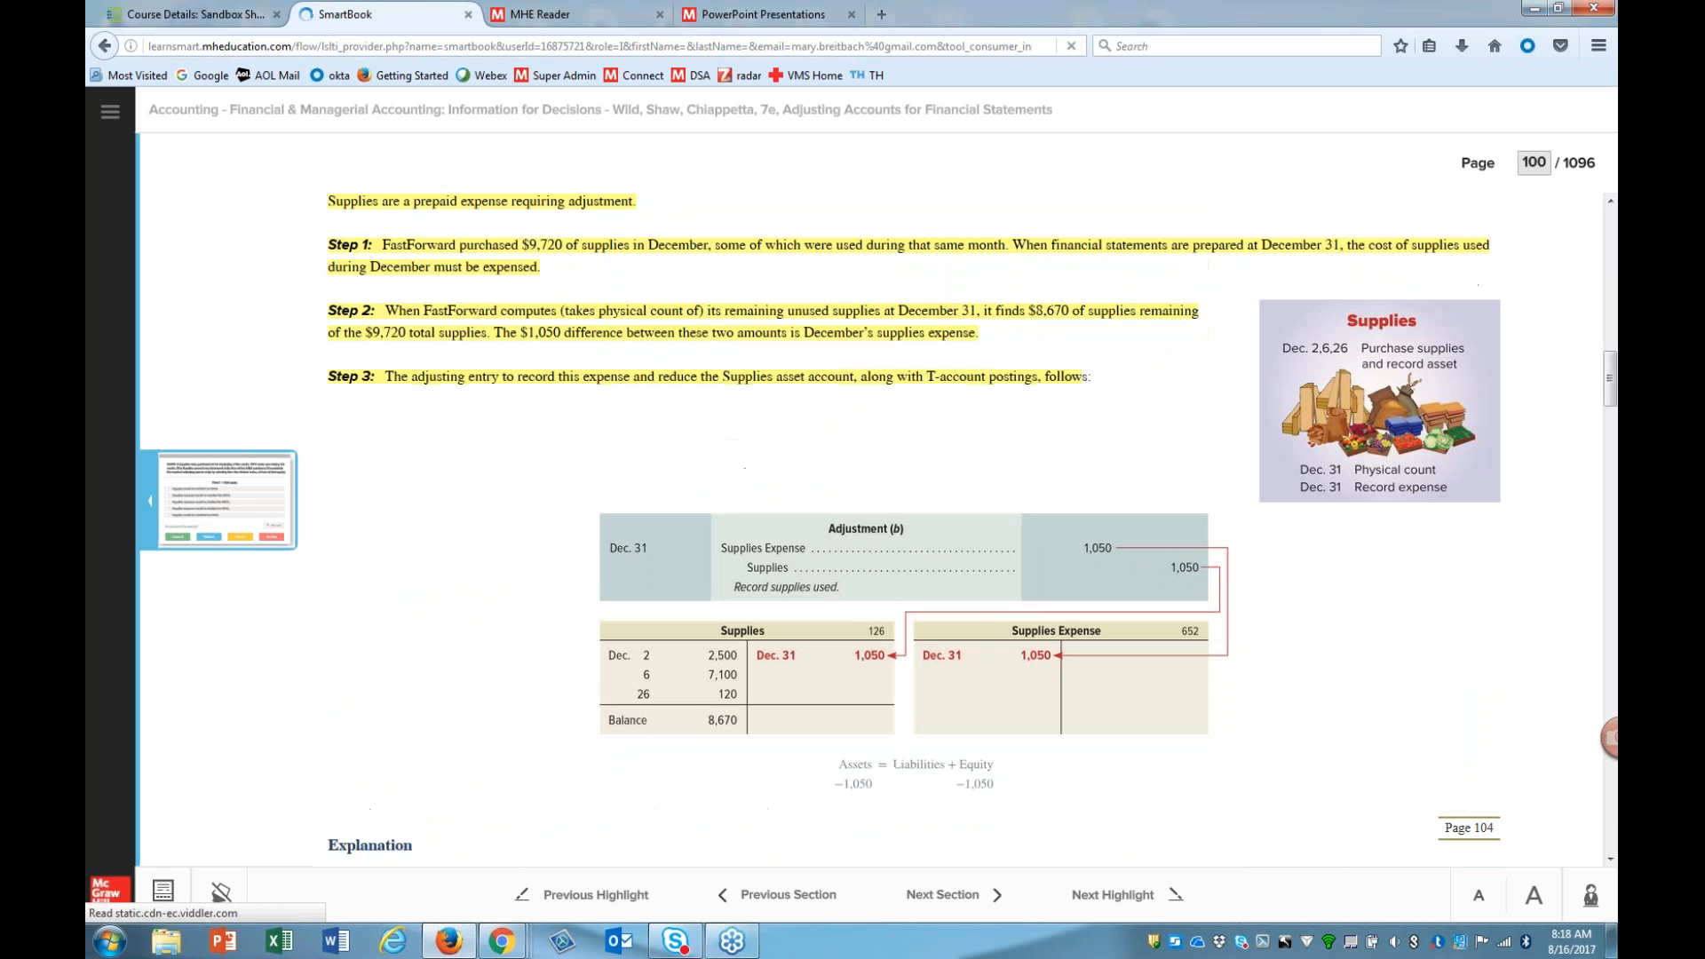
scroll(489, 677, down, 10)
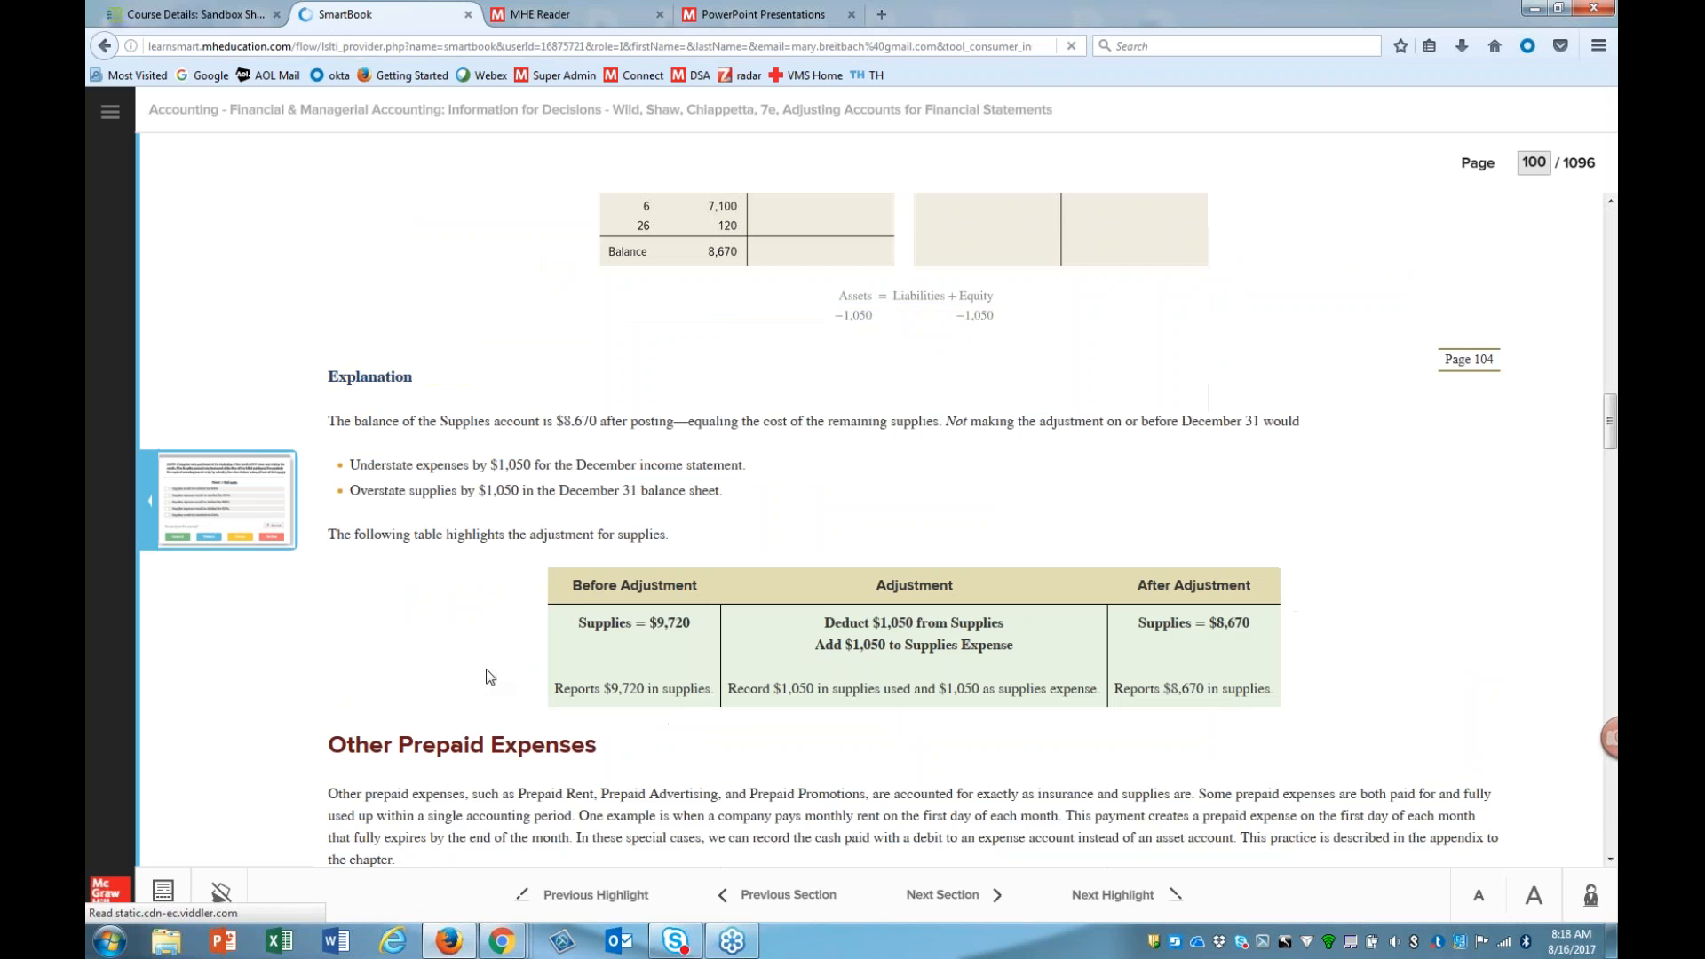
click(161, 892)
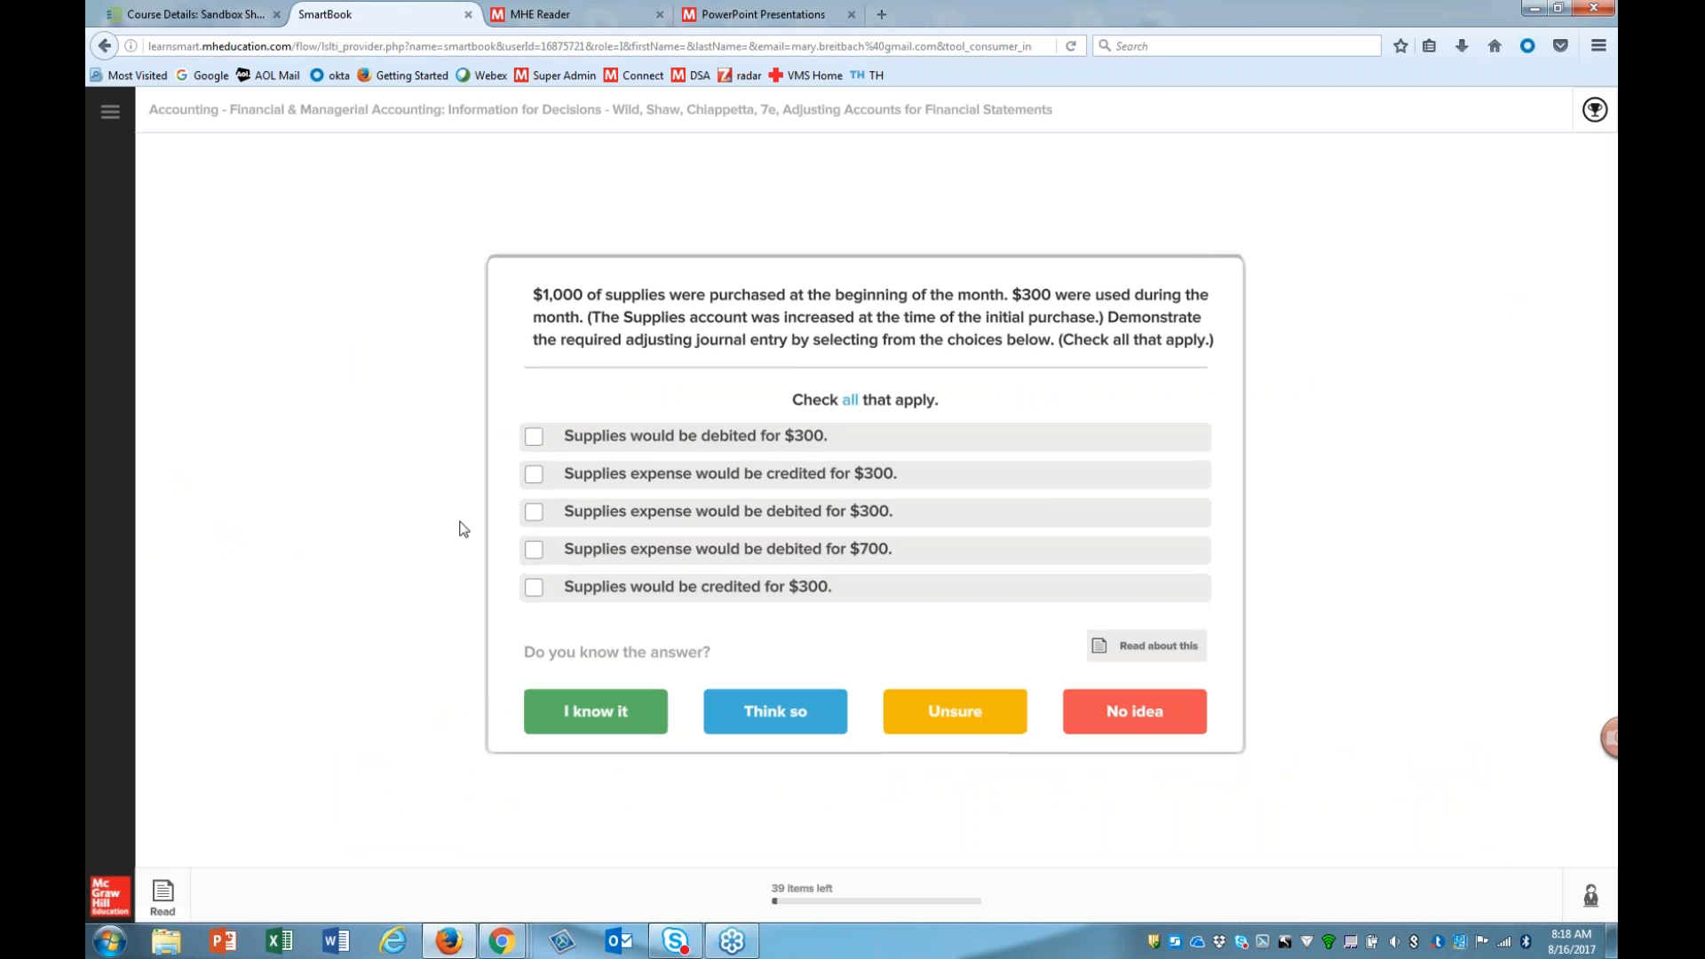
Step: Answer the supplies question with Supplies debited for $300 and Supplies expense credited for $300, rated I know it, and continue
click(534, 437)
click(534, 474)
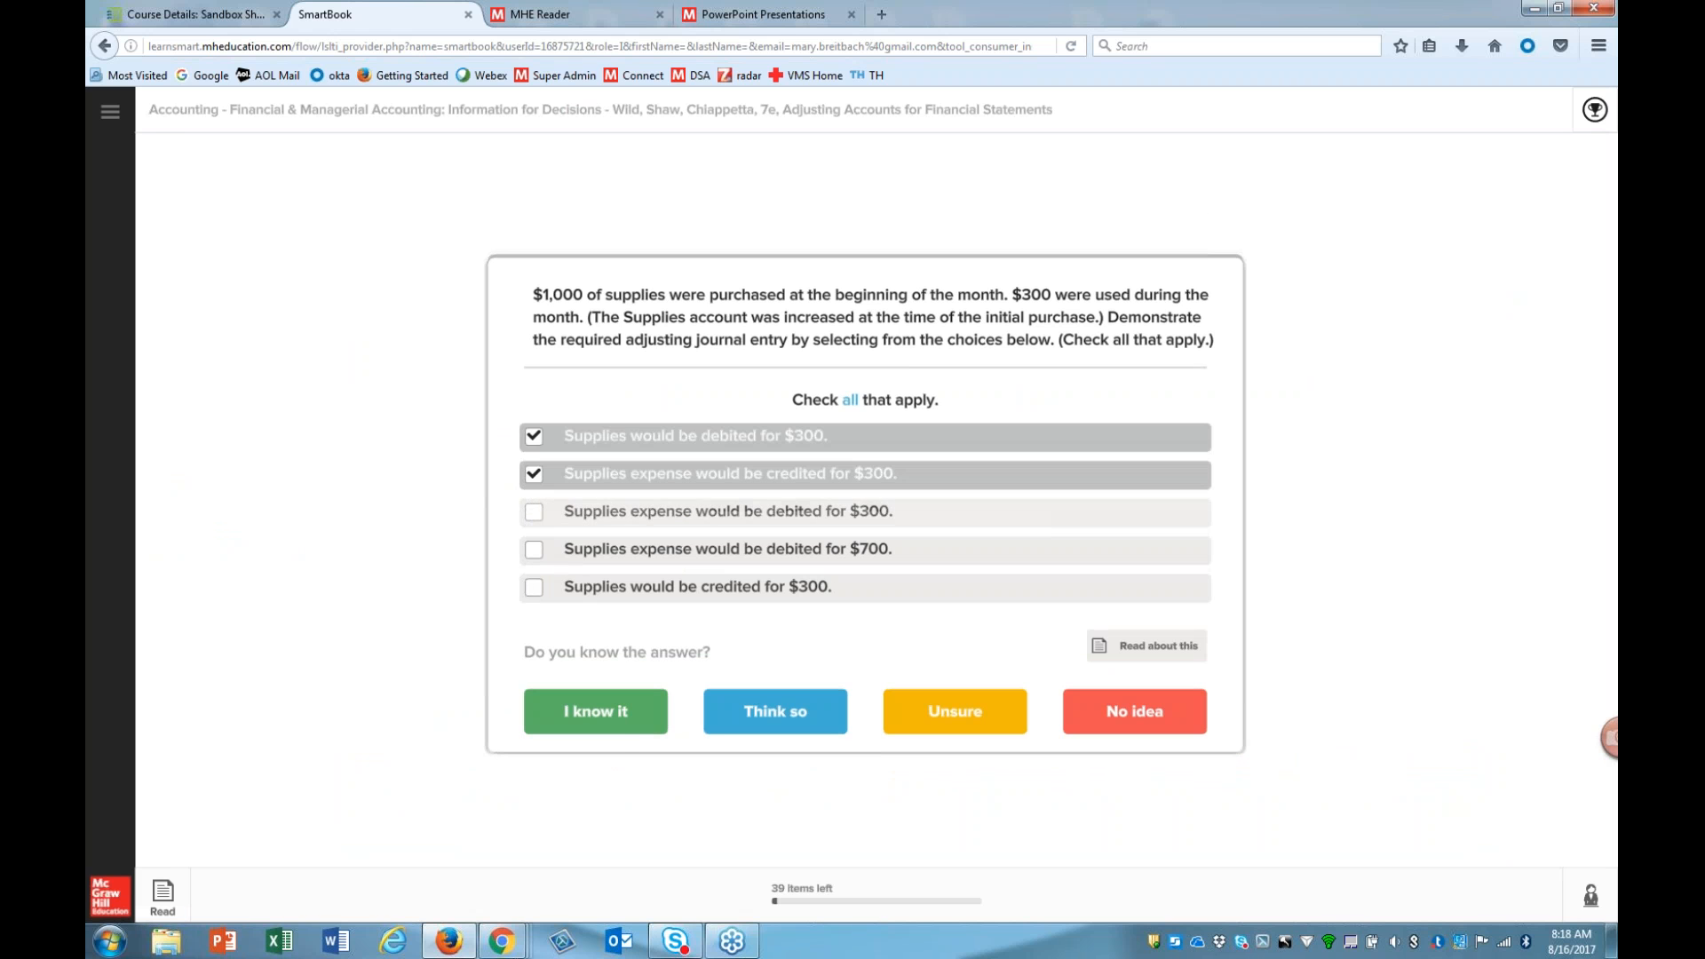
click(619, 724)
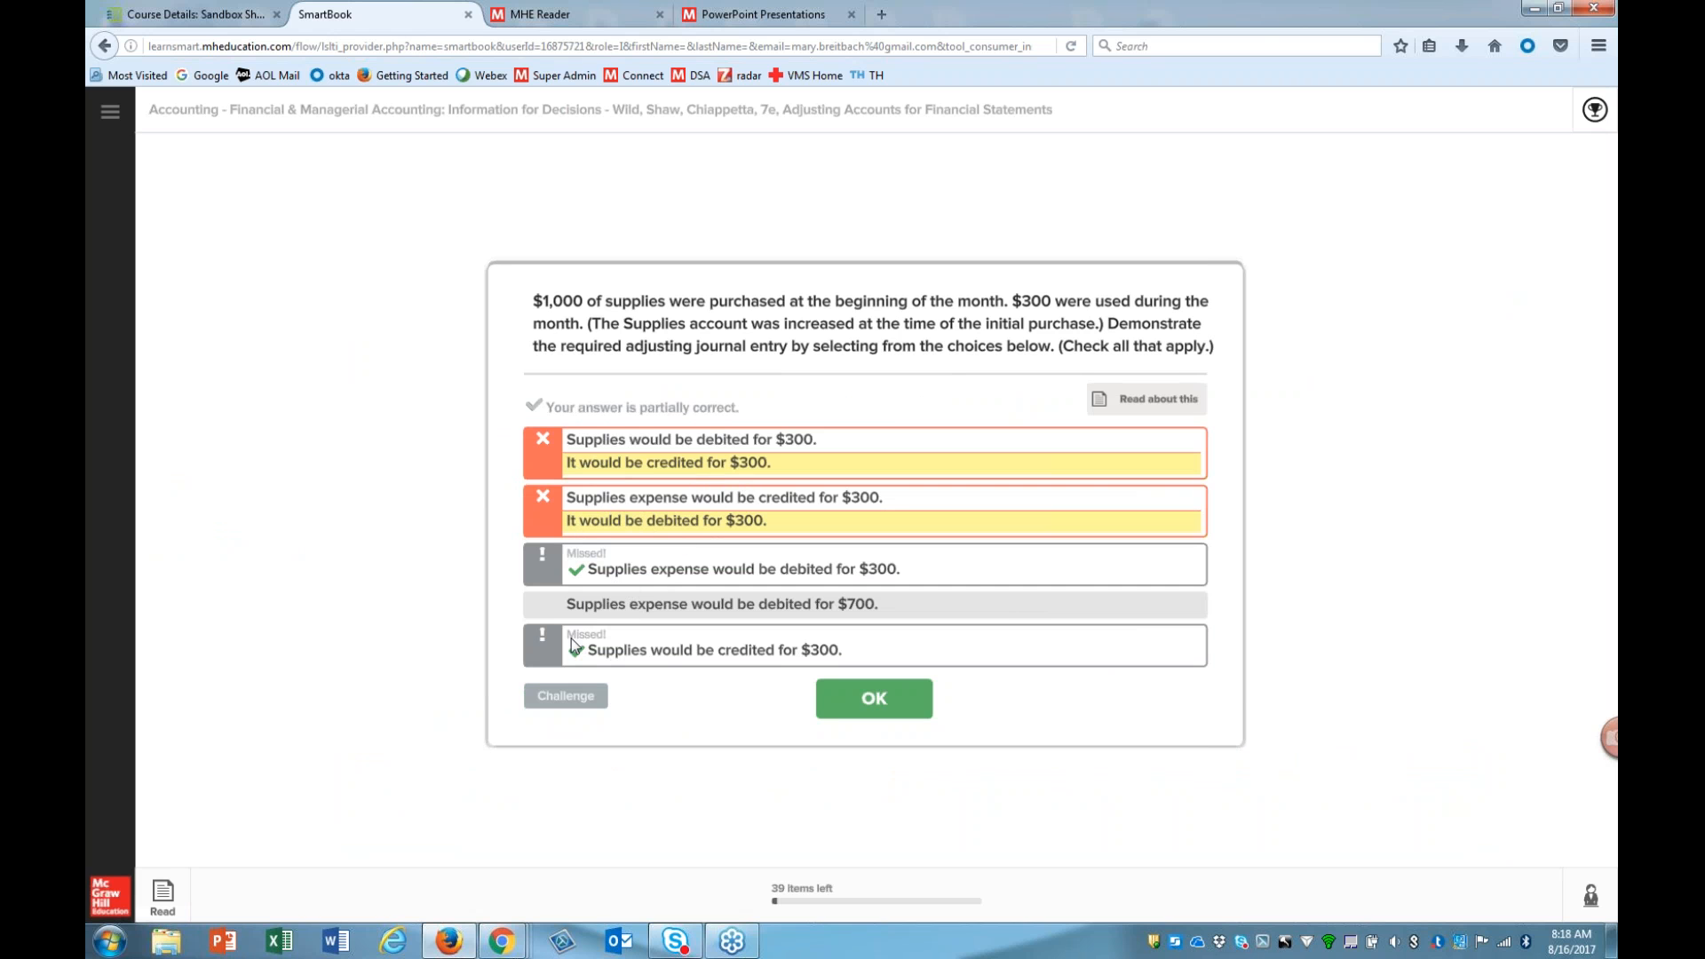
click(873, 708)
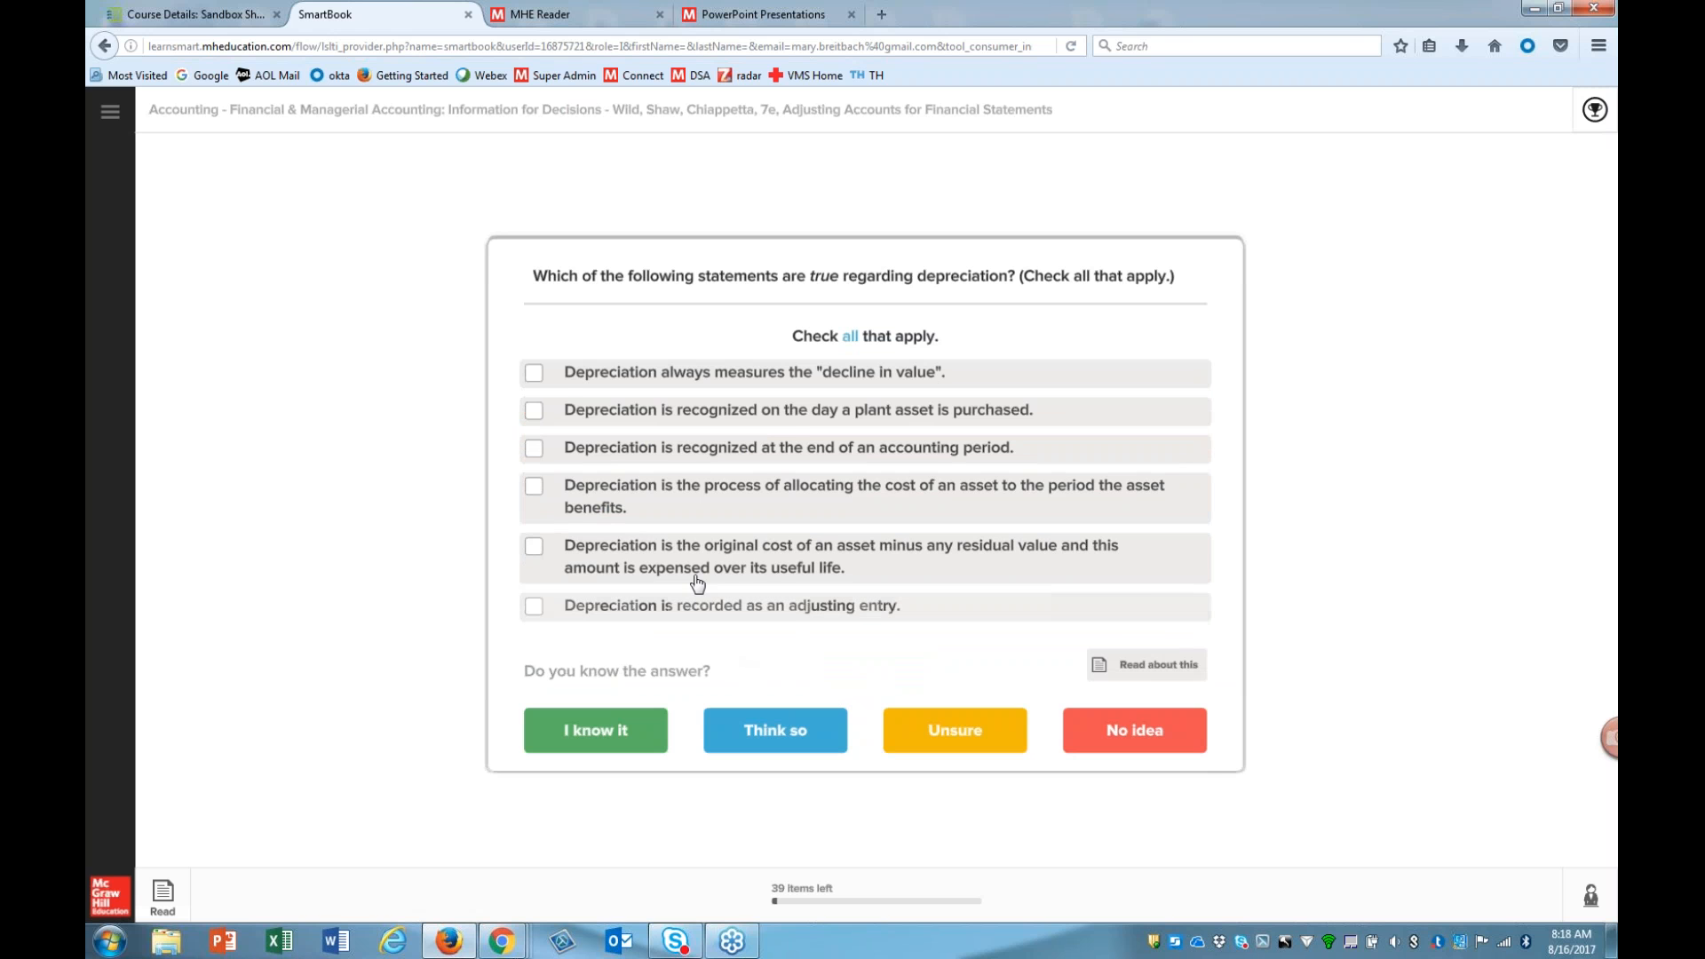
Step: Answer the depreciation question with the "decline in value" and "day a plant asset is purchased" statements, rated Unsure, and continue
click(534, 377)
click(533, 414)
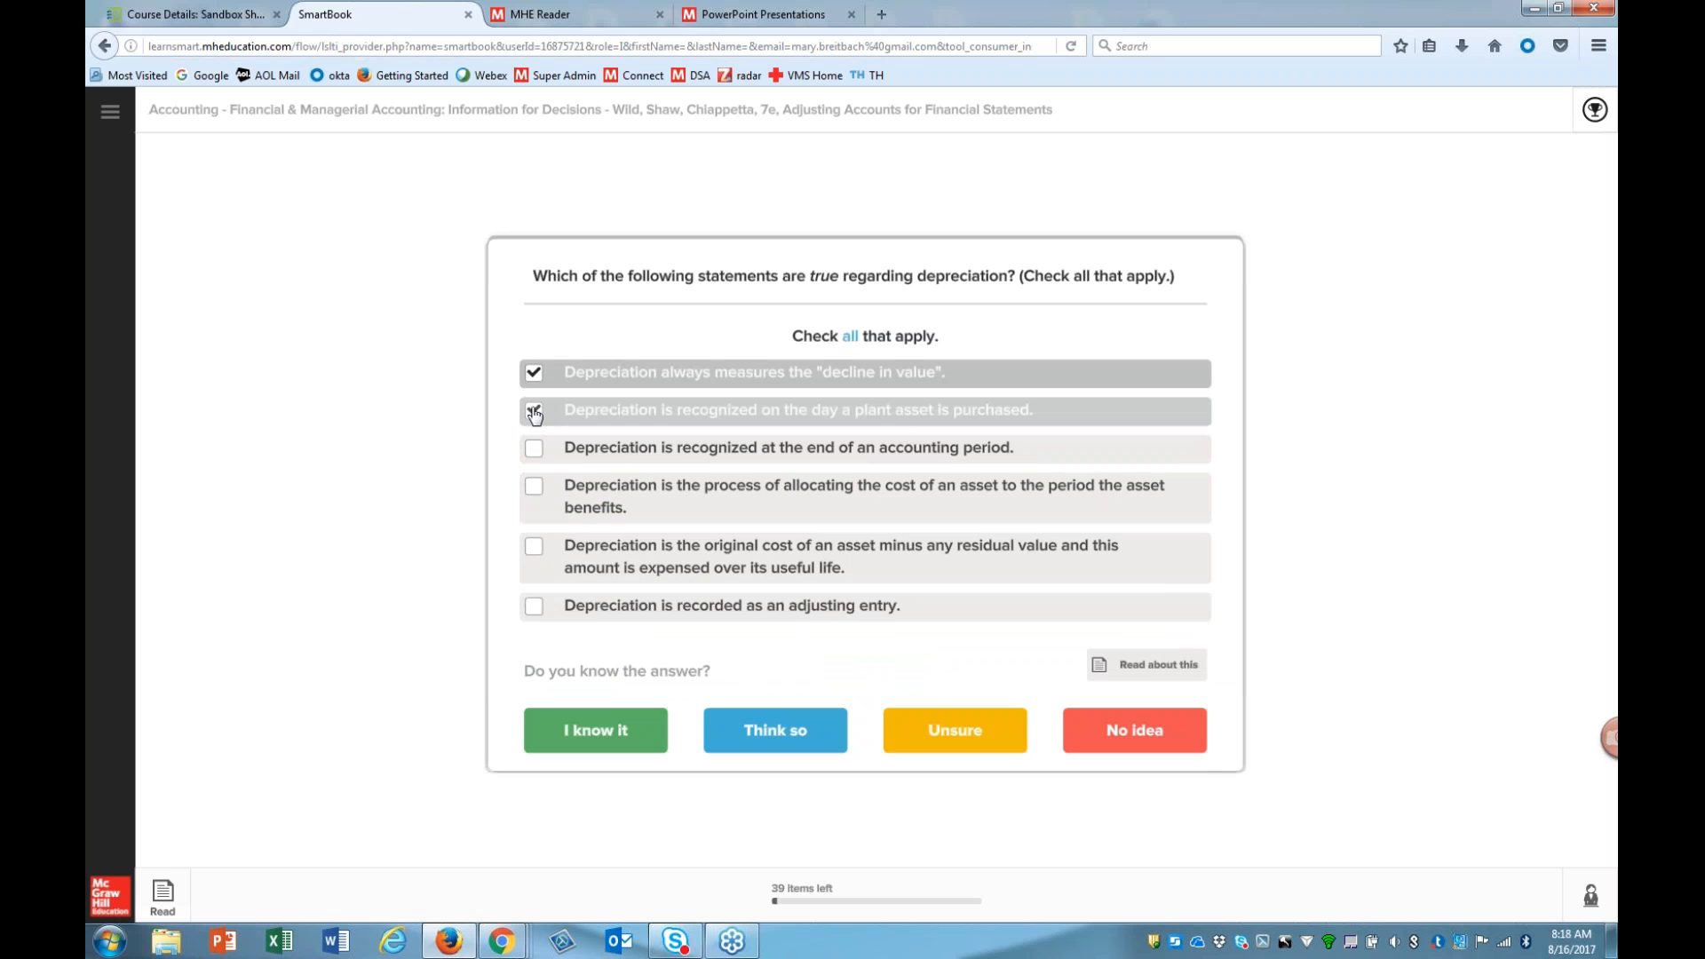
click(956, 731)
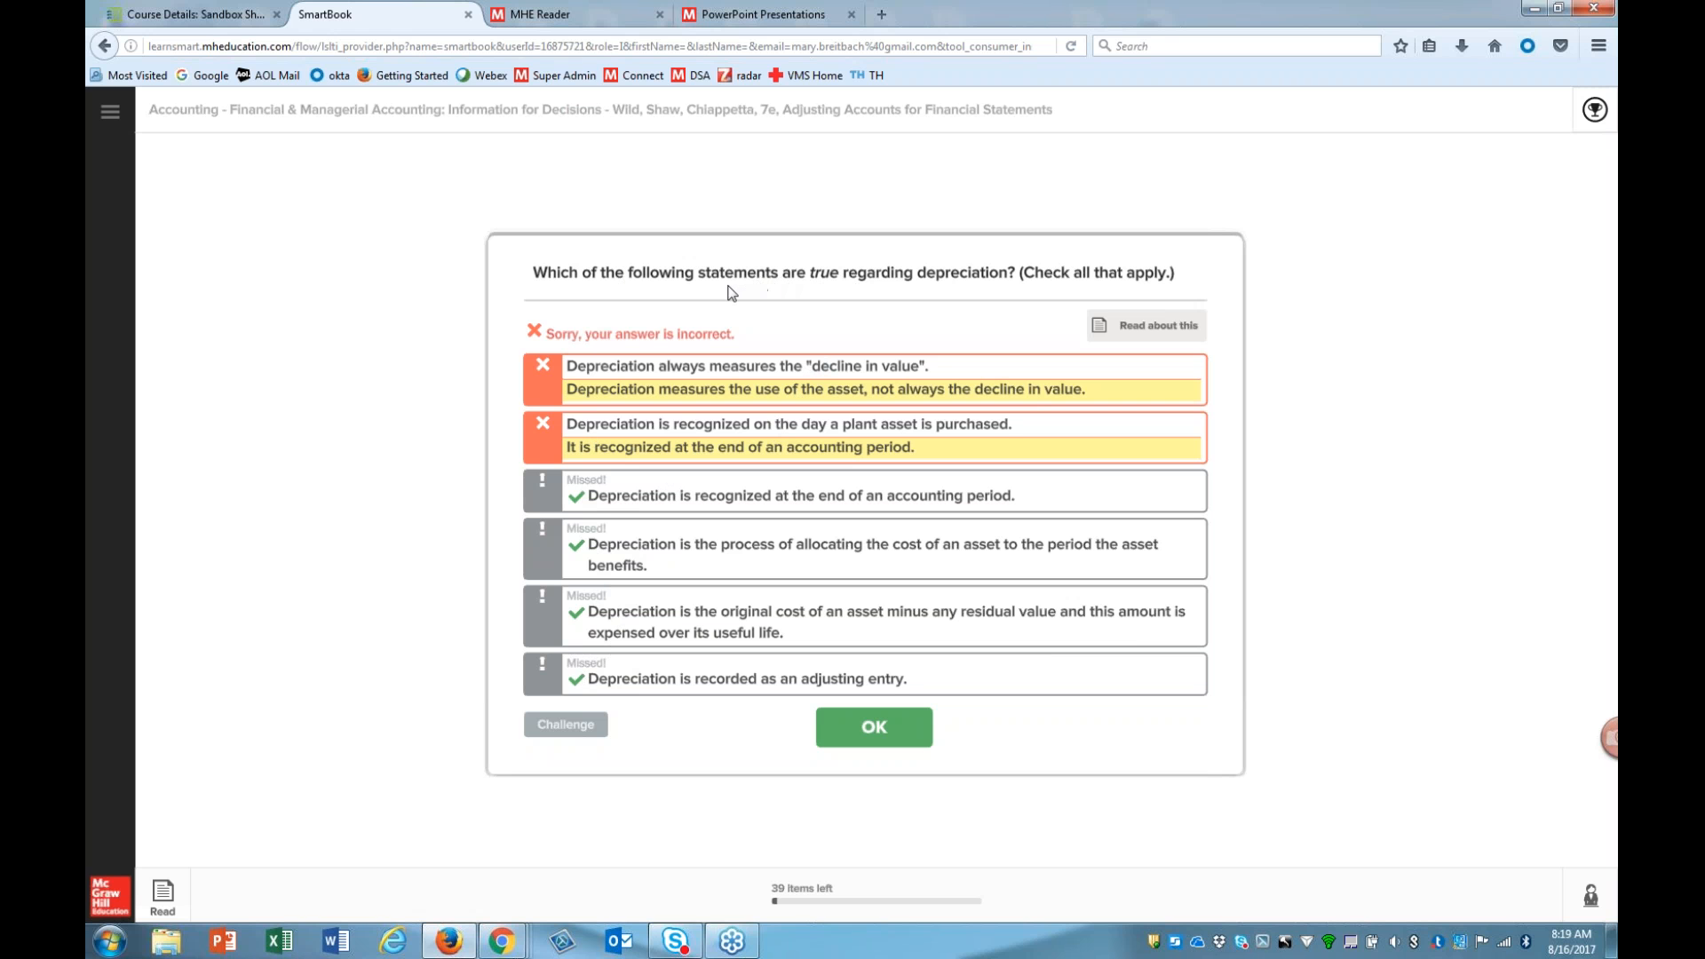
click(869, 739)
Step: Answer the plant asset question with "stock purchased by a business held for future investment", rated I know it, and continue
click(589, 447)
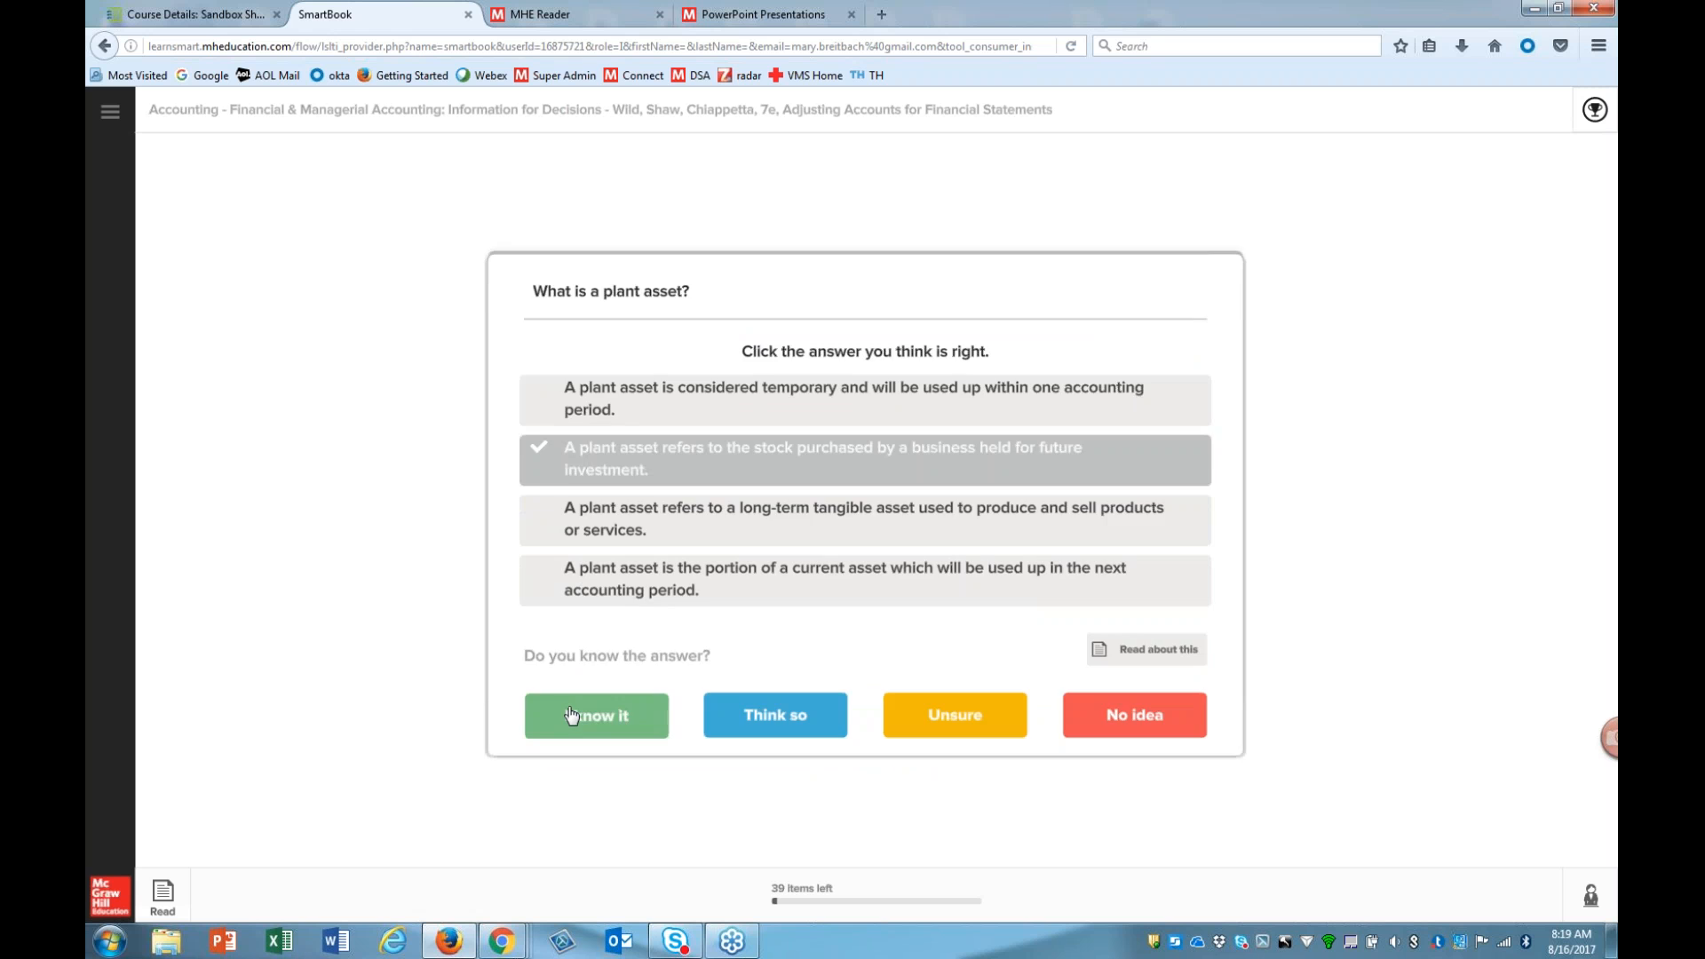
click(571, 715)
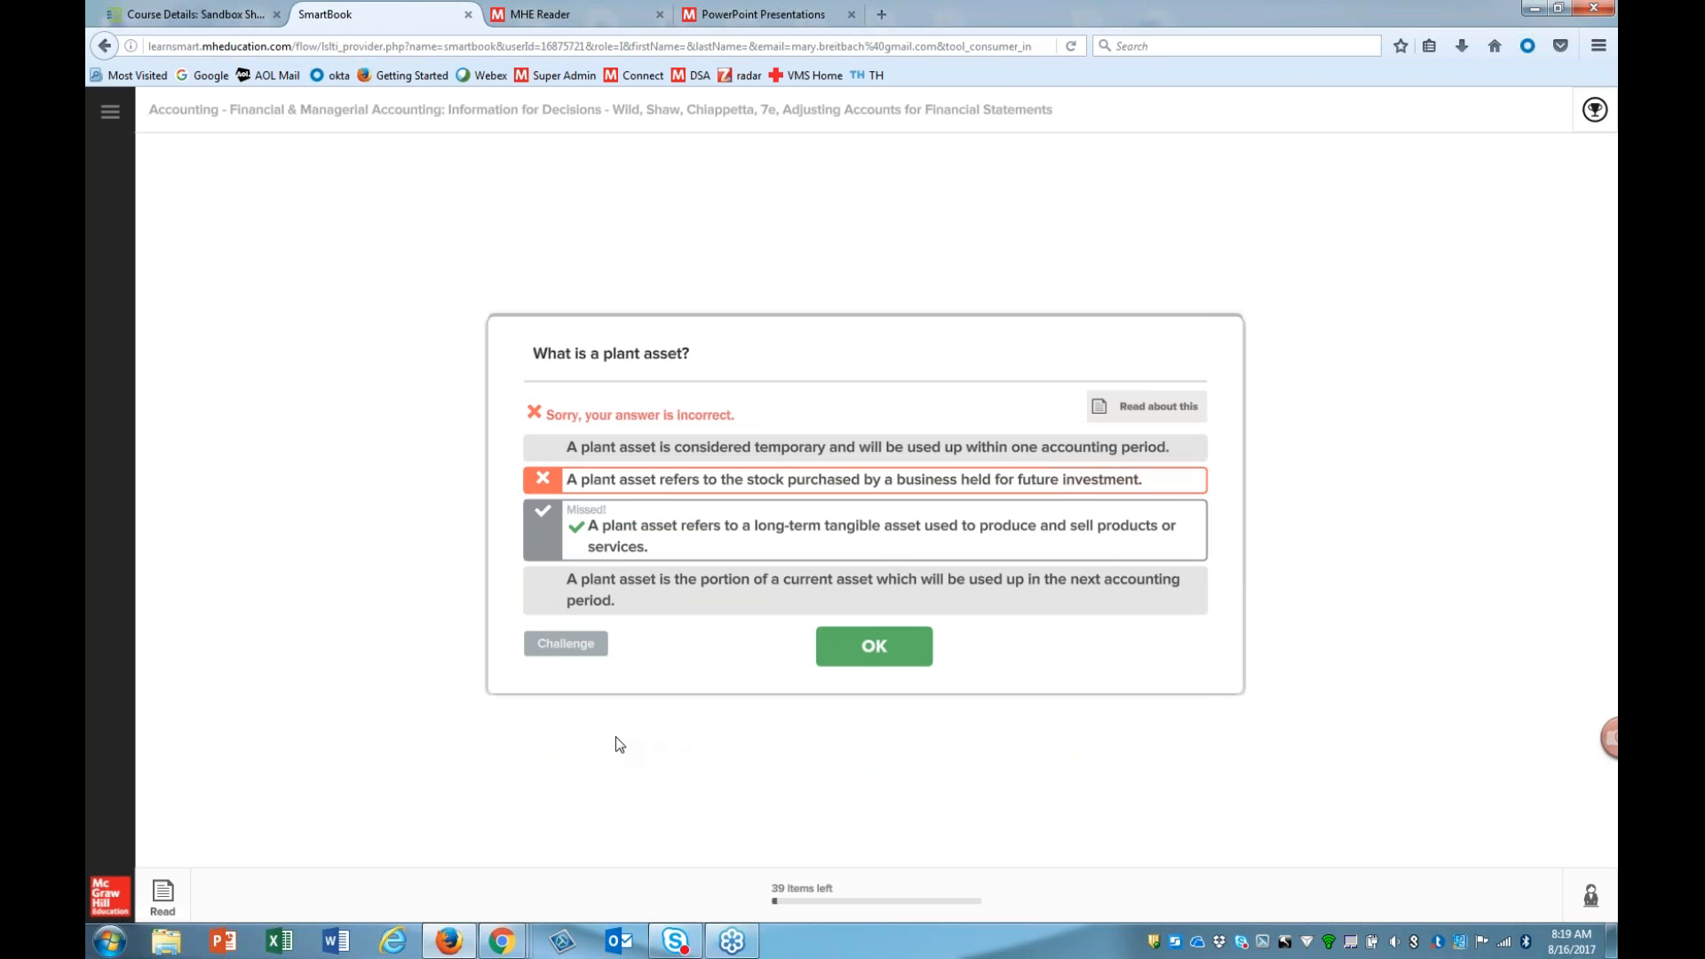
click(930, 632)
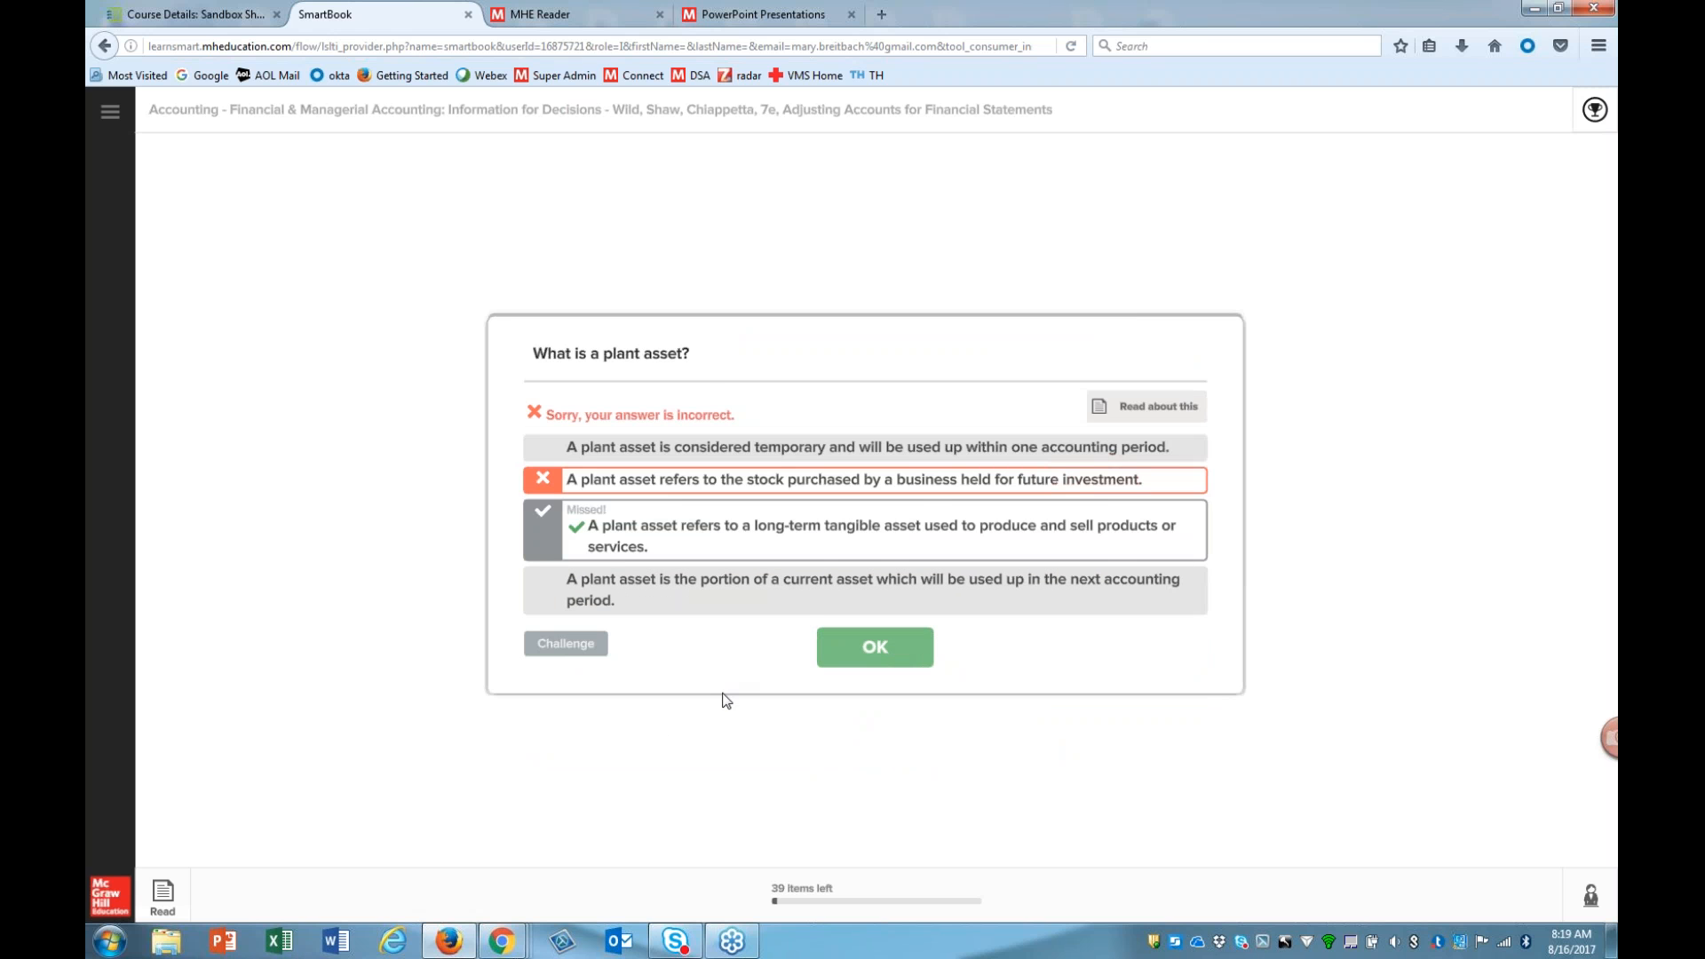
Step: Show the coach's advice as text, dismiss it and return from practice to reading the book
click(495, 806)
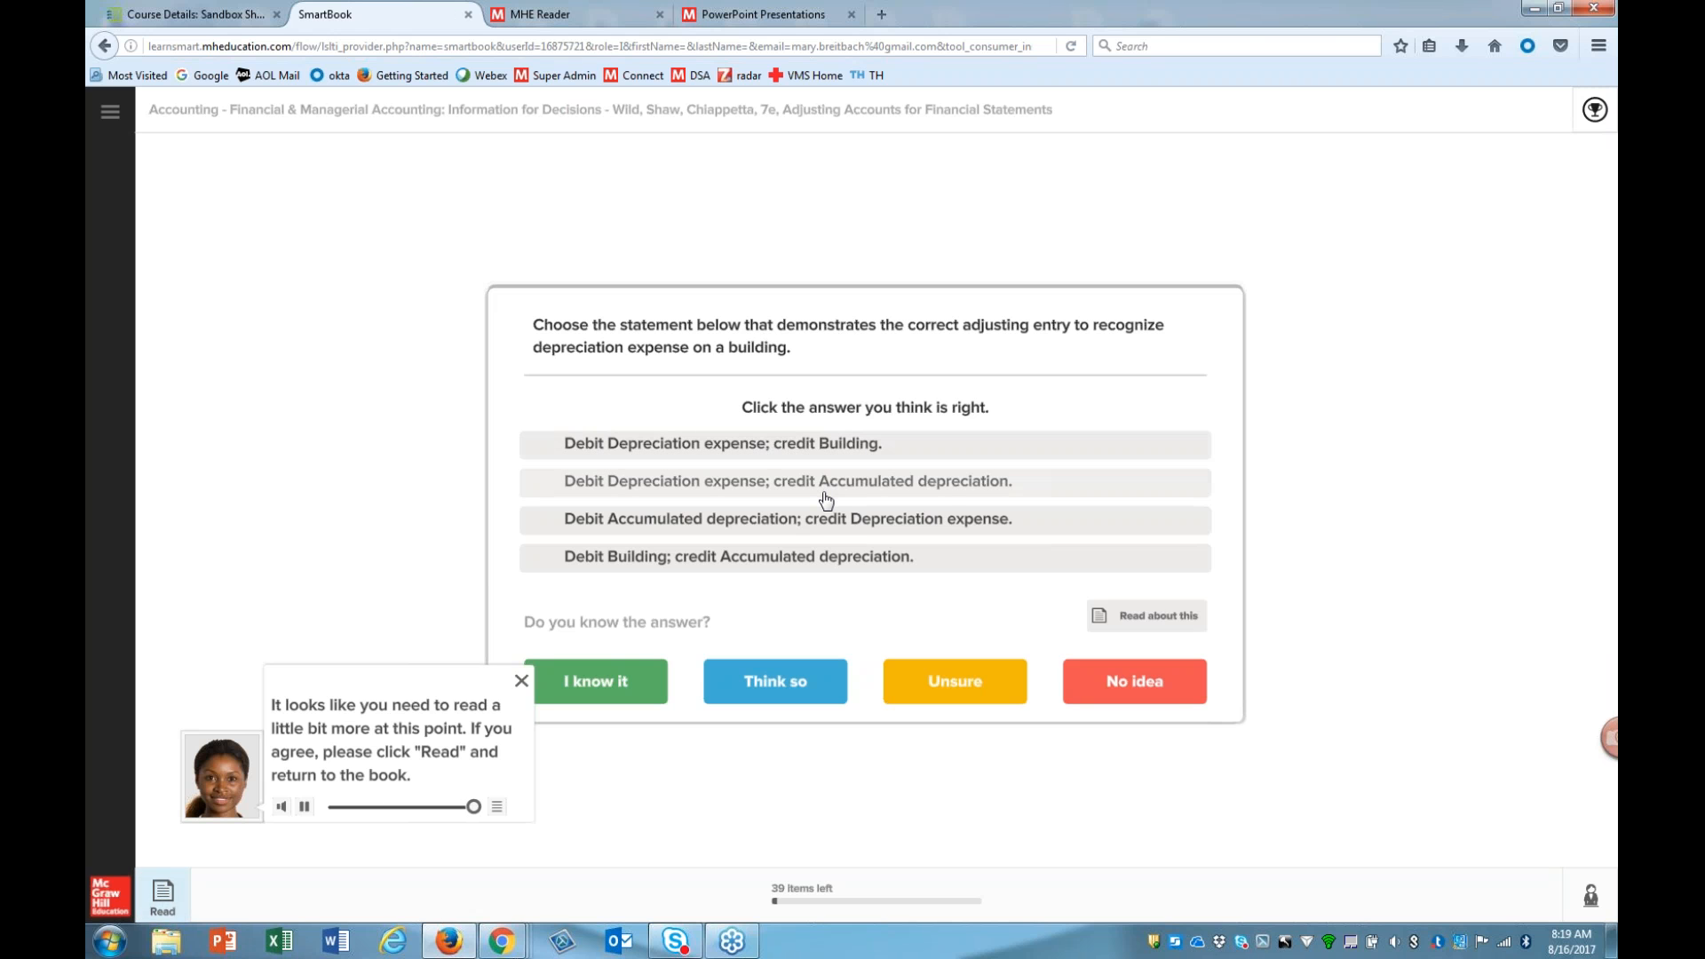
click(521, 680)
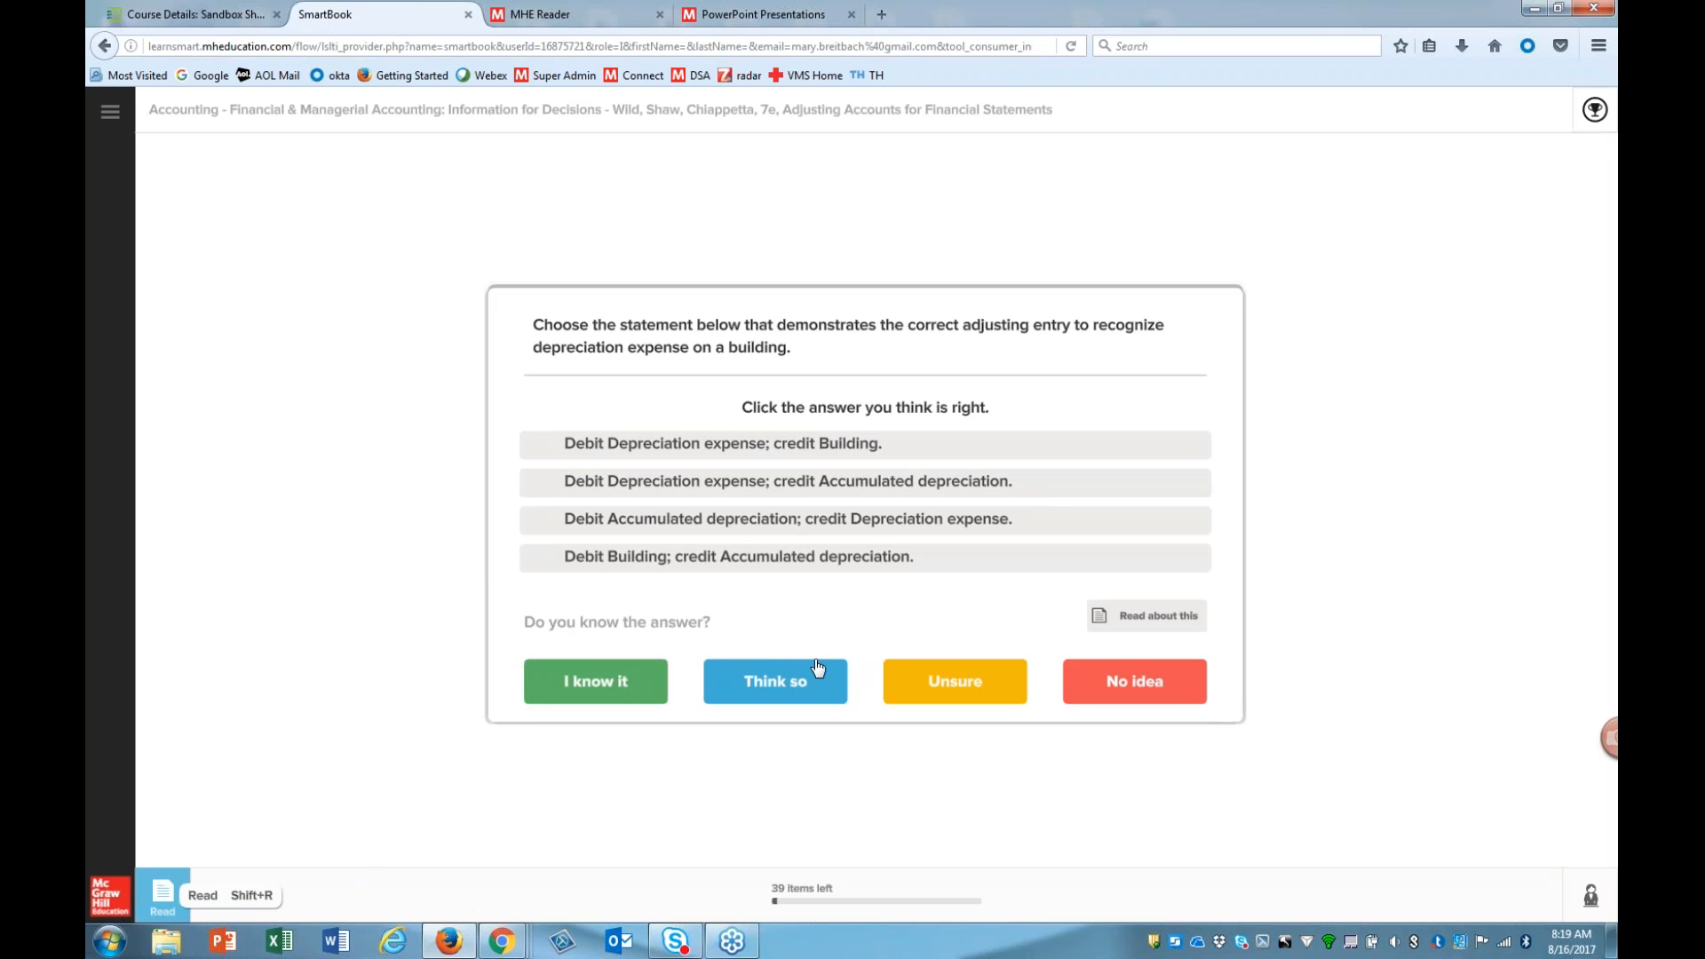
key(shift+r)
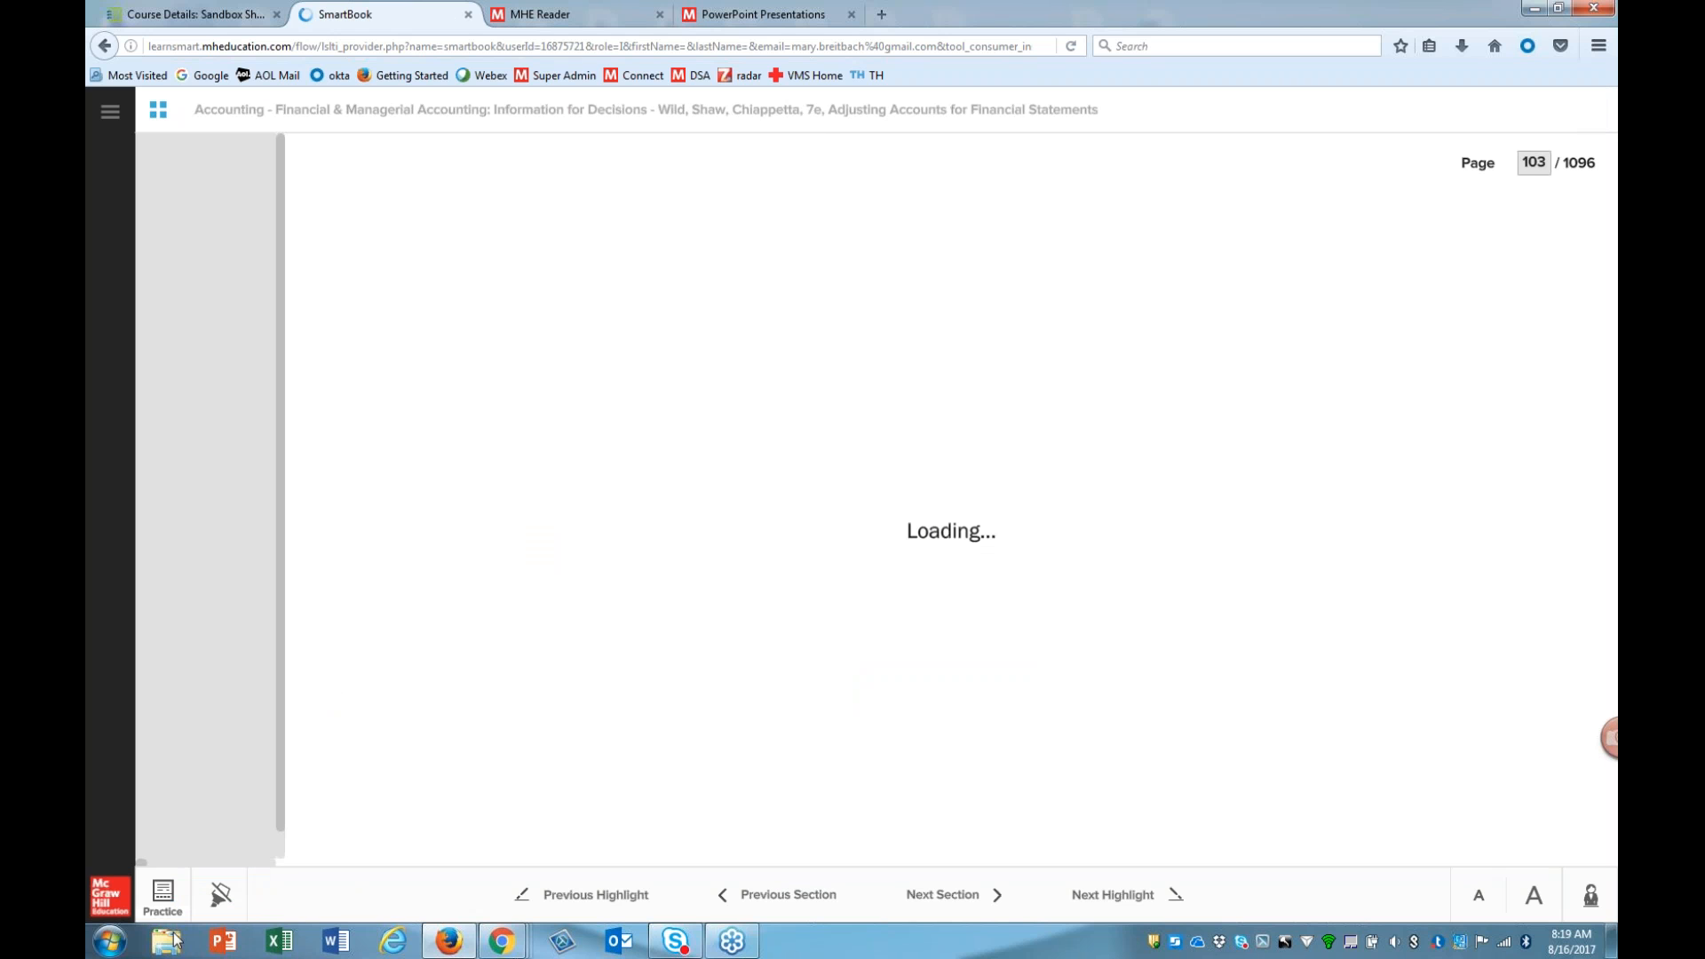
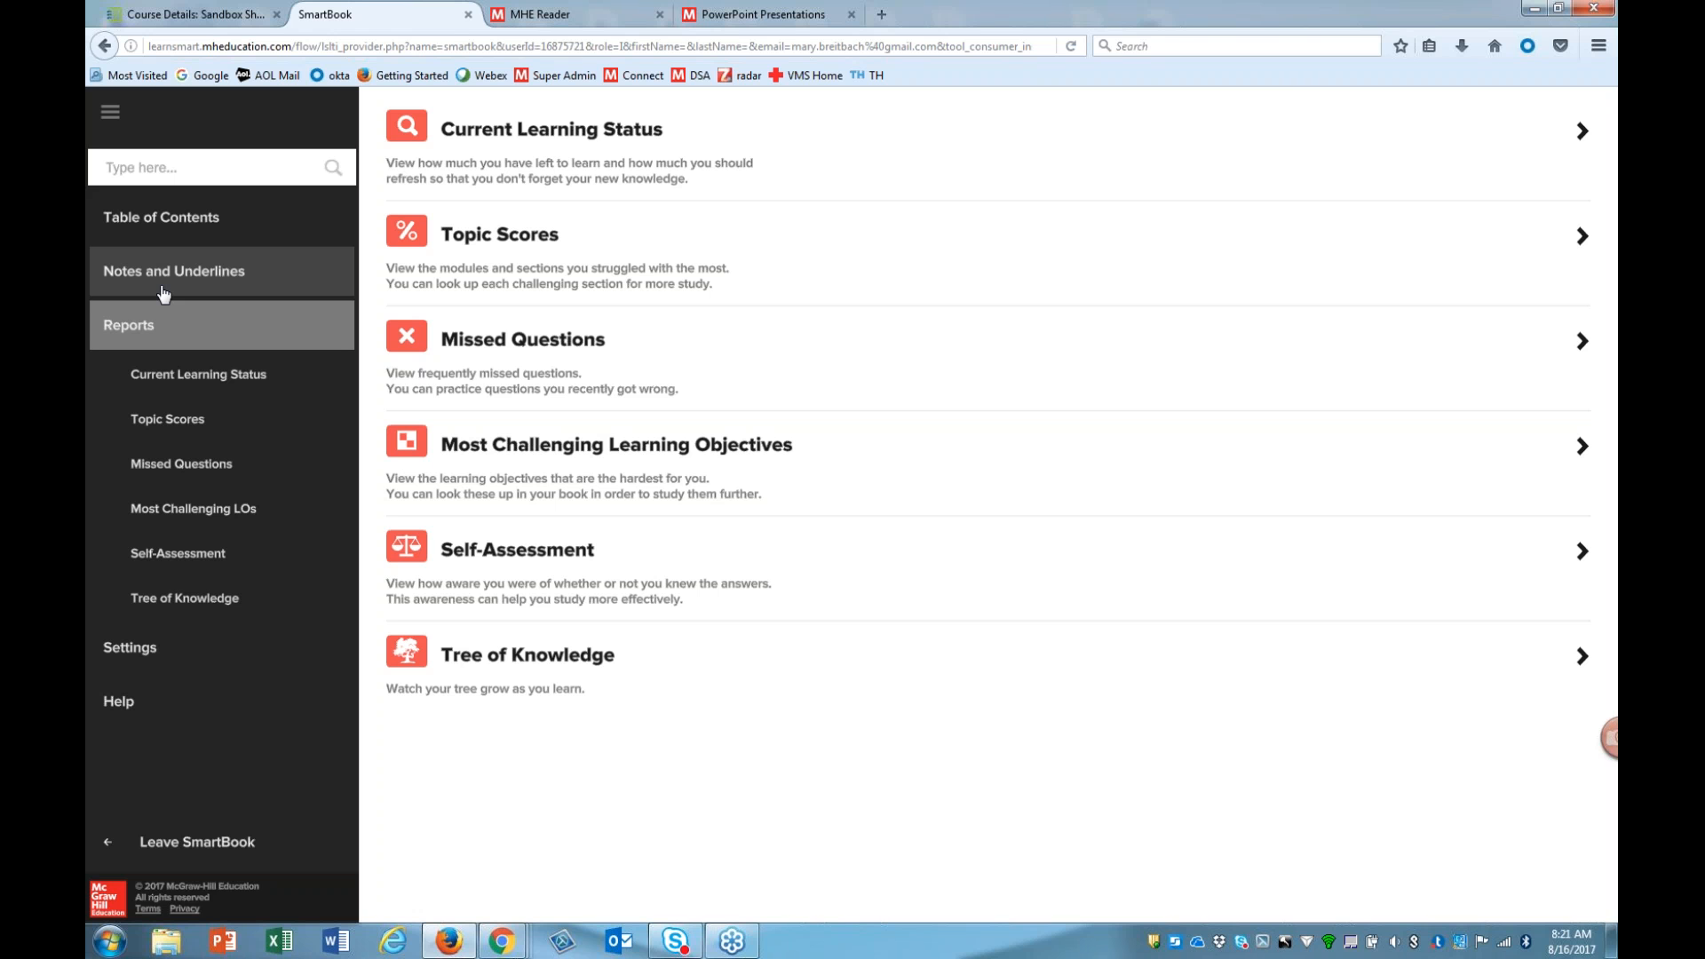
Step: View the SmartBook table of contents with the assigned chapters and leave SmartBook for the Connect section page
click(163, 227)
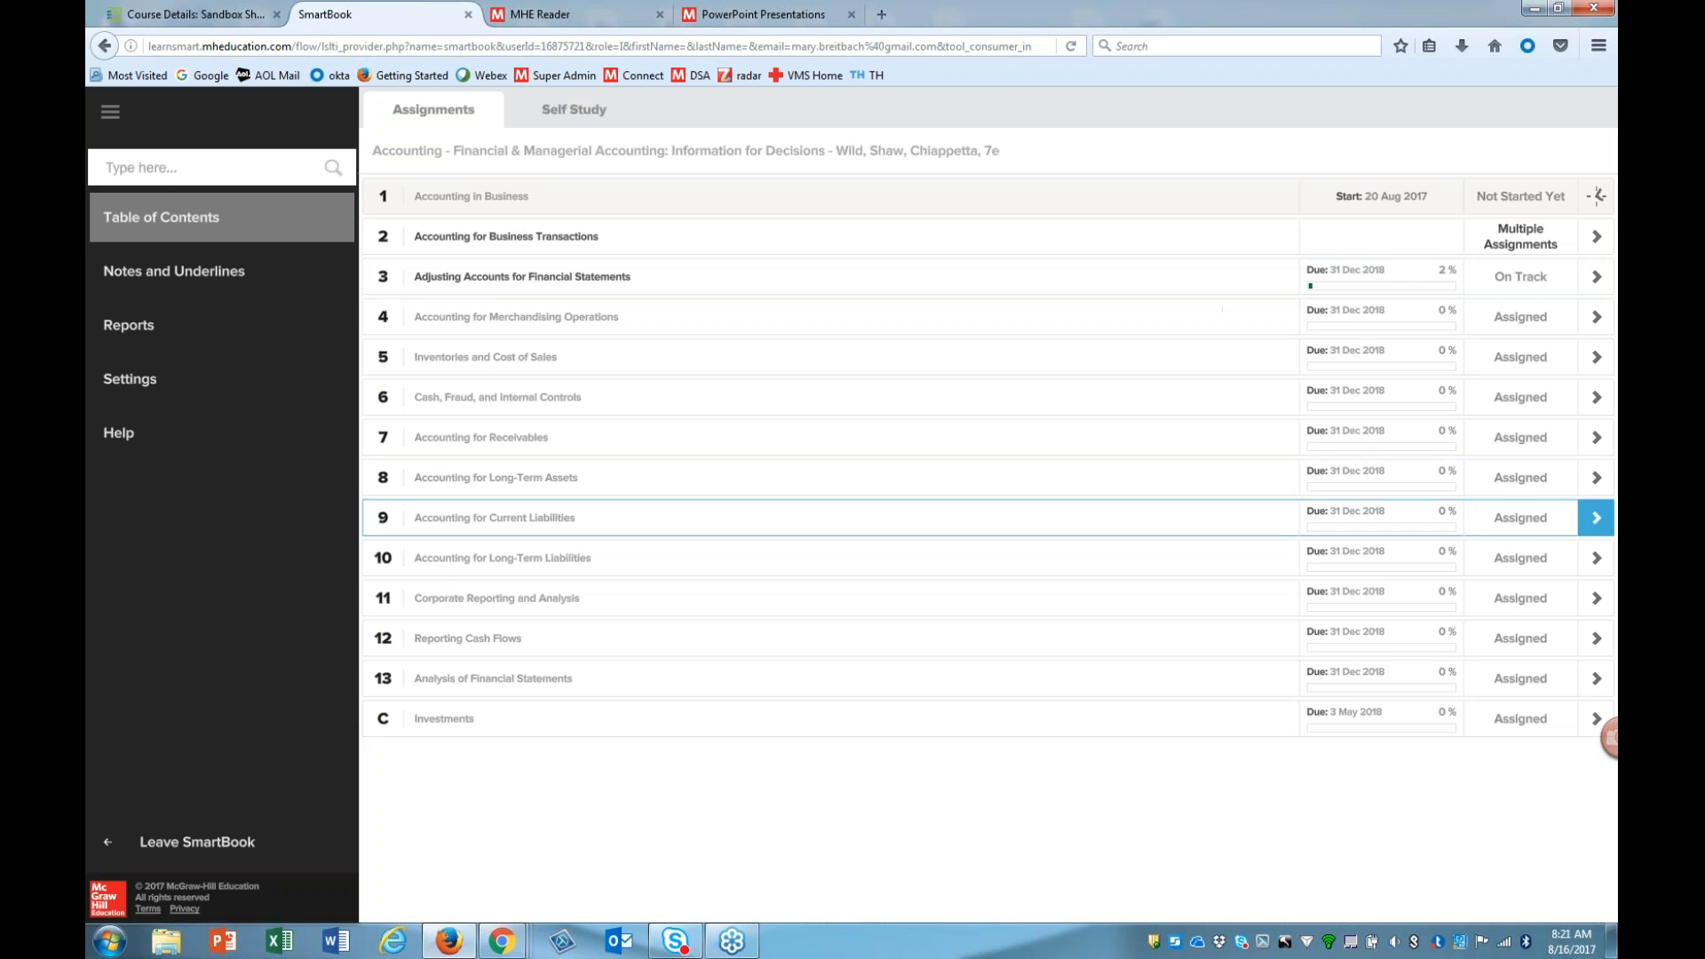
click(153, 855)
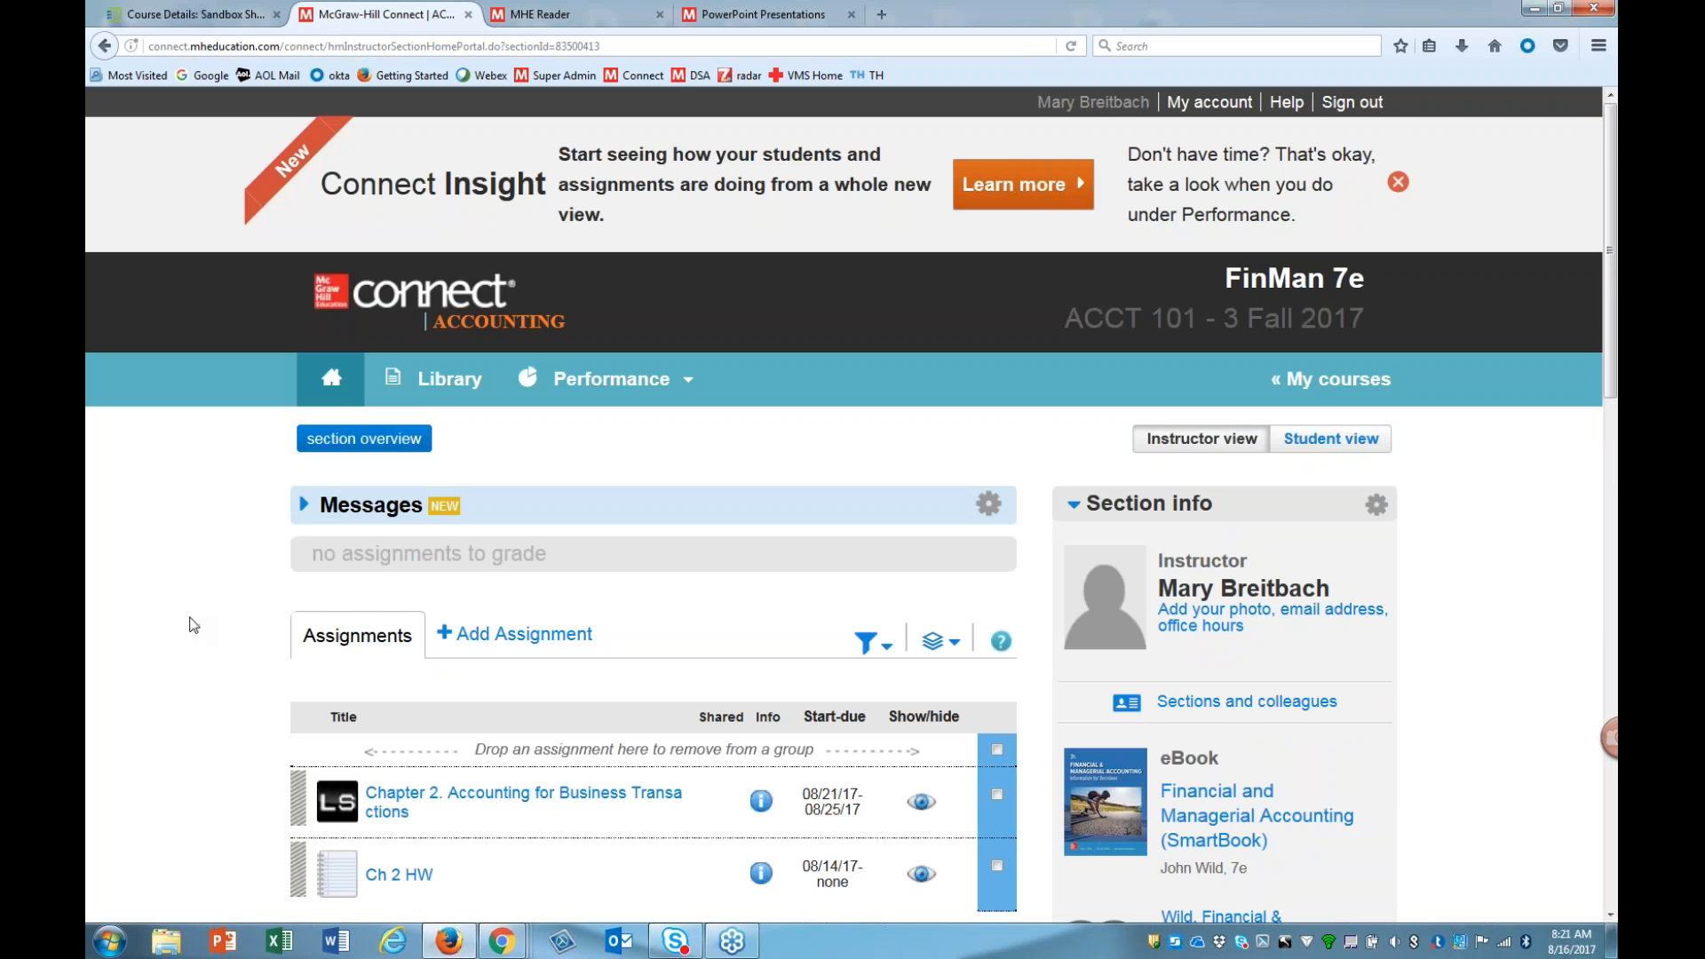
Step: Start adding a LearnSmart assignment to the section for Chapter 3. Adjusting Accounts for Financial Statements
scroll(196, 624, down, 3)
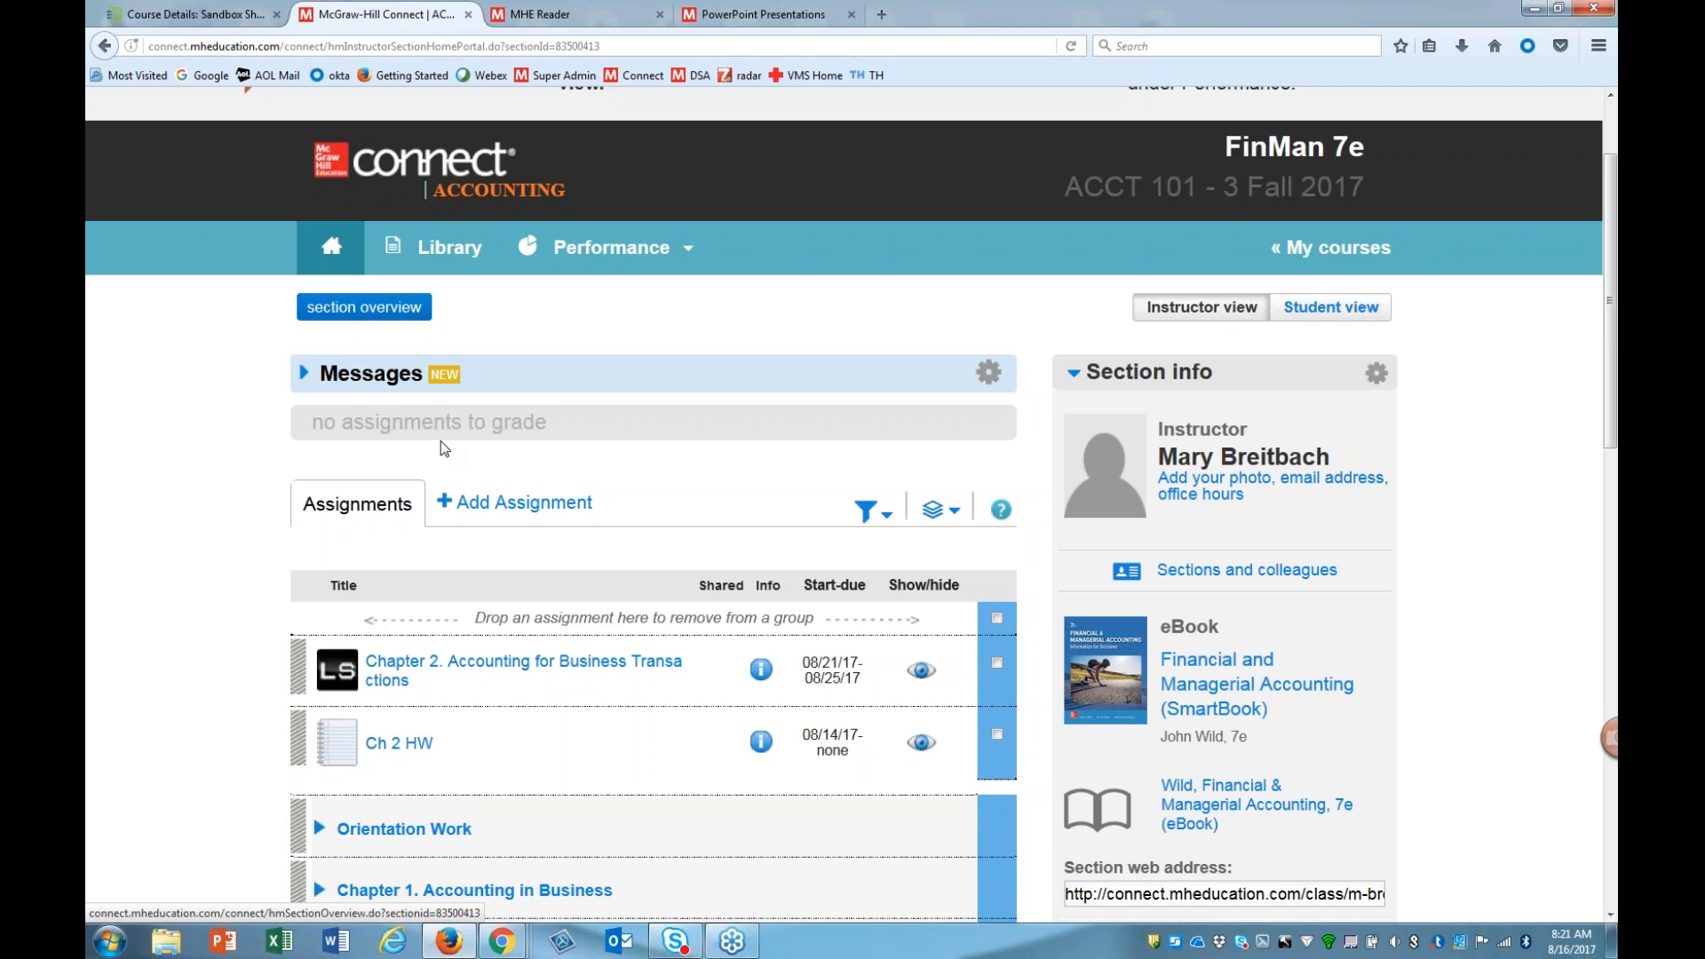
click(480, 507)
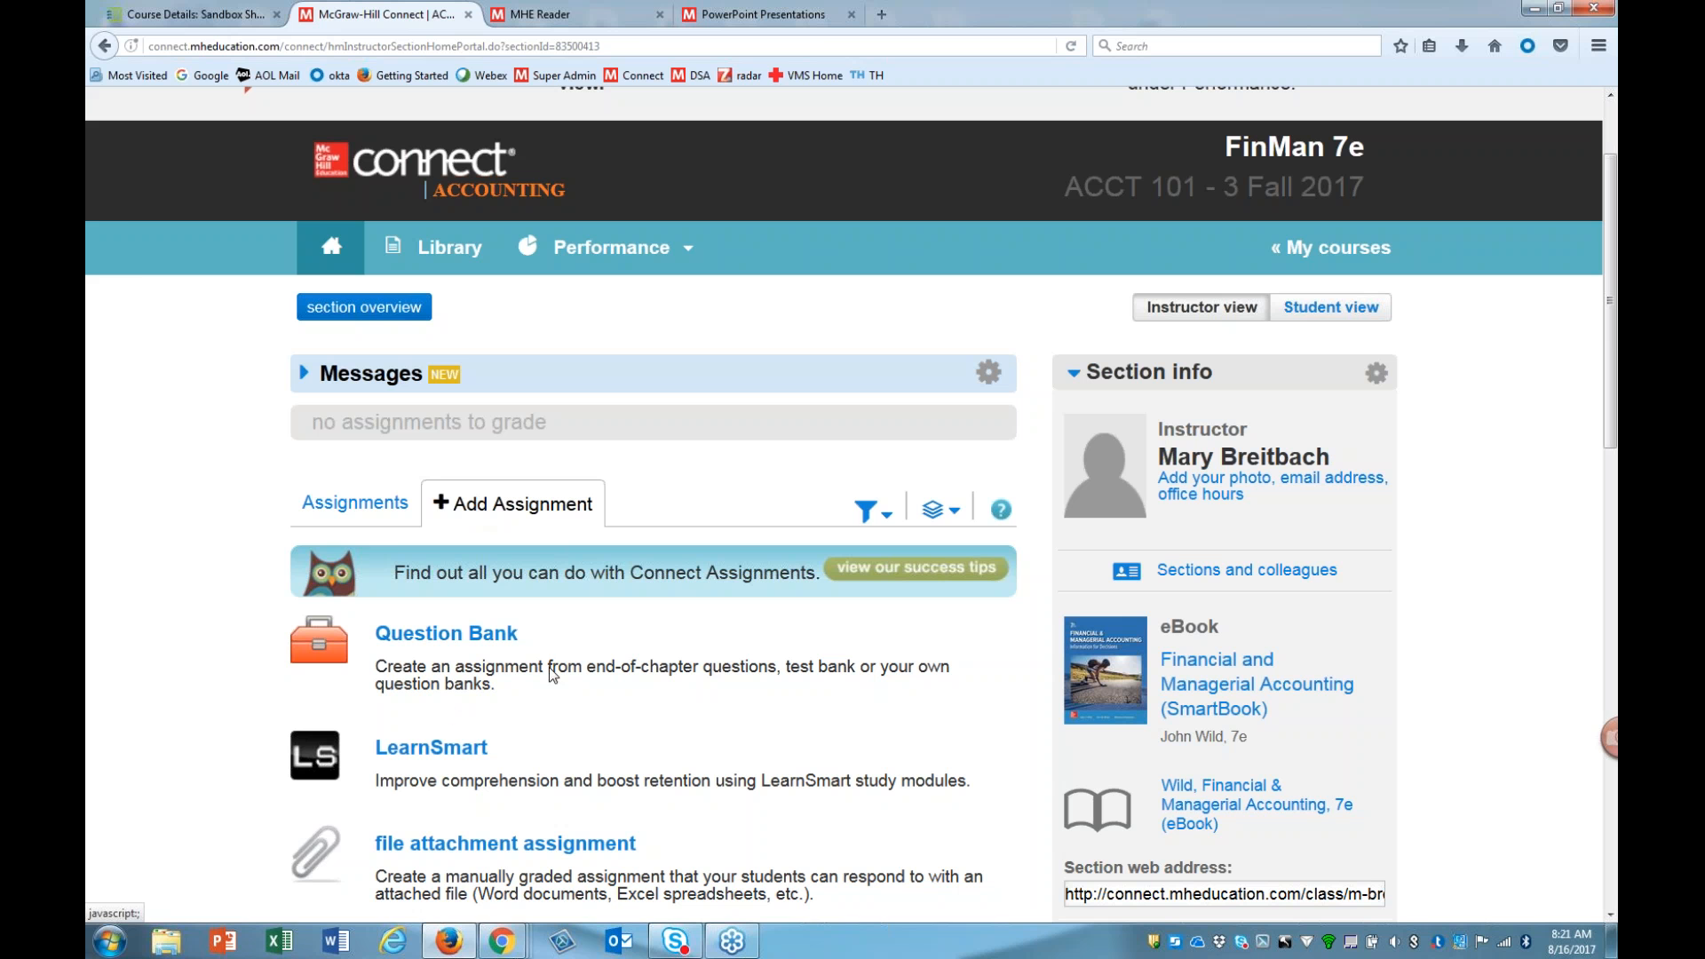
click(429, 748)
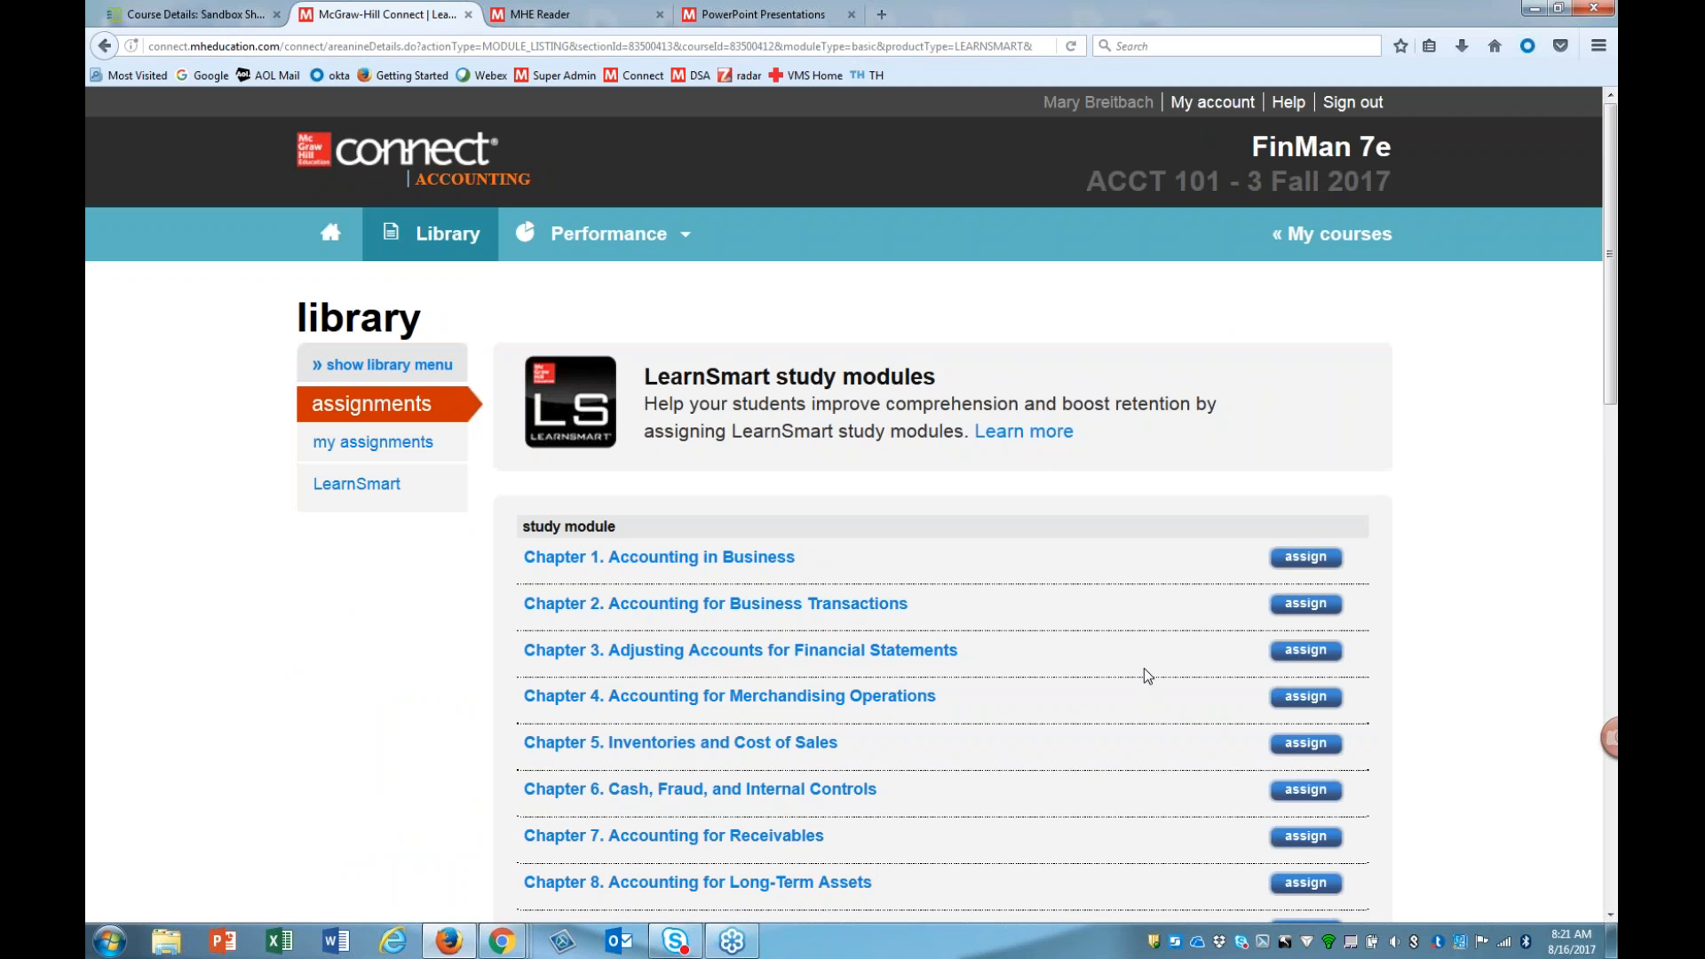
scroll(1144, 667, down, 8)
scroll(1142, 668, up, 6)
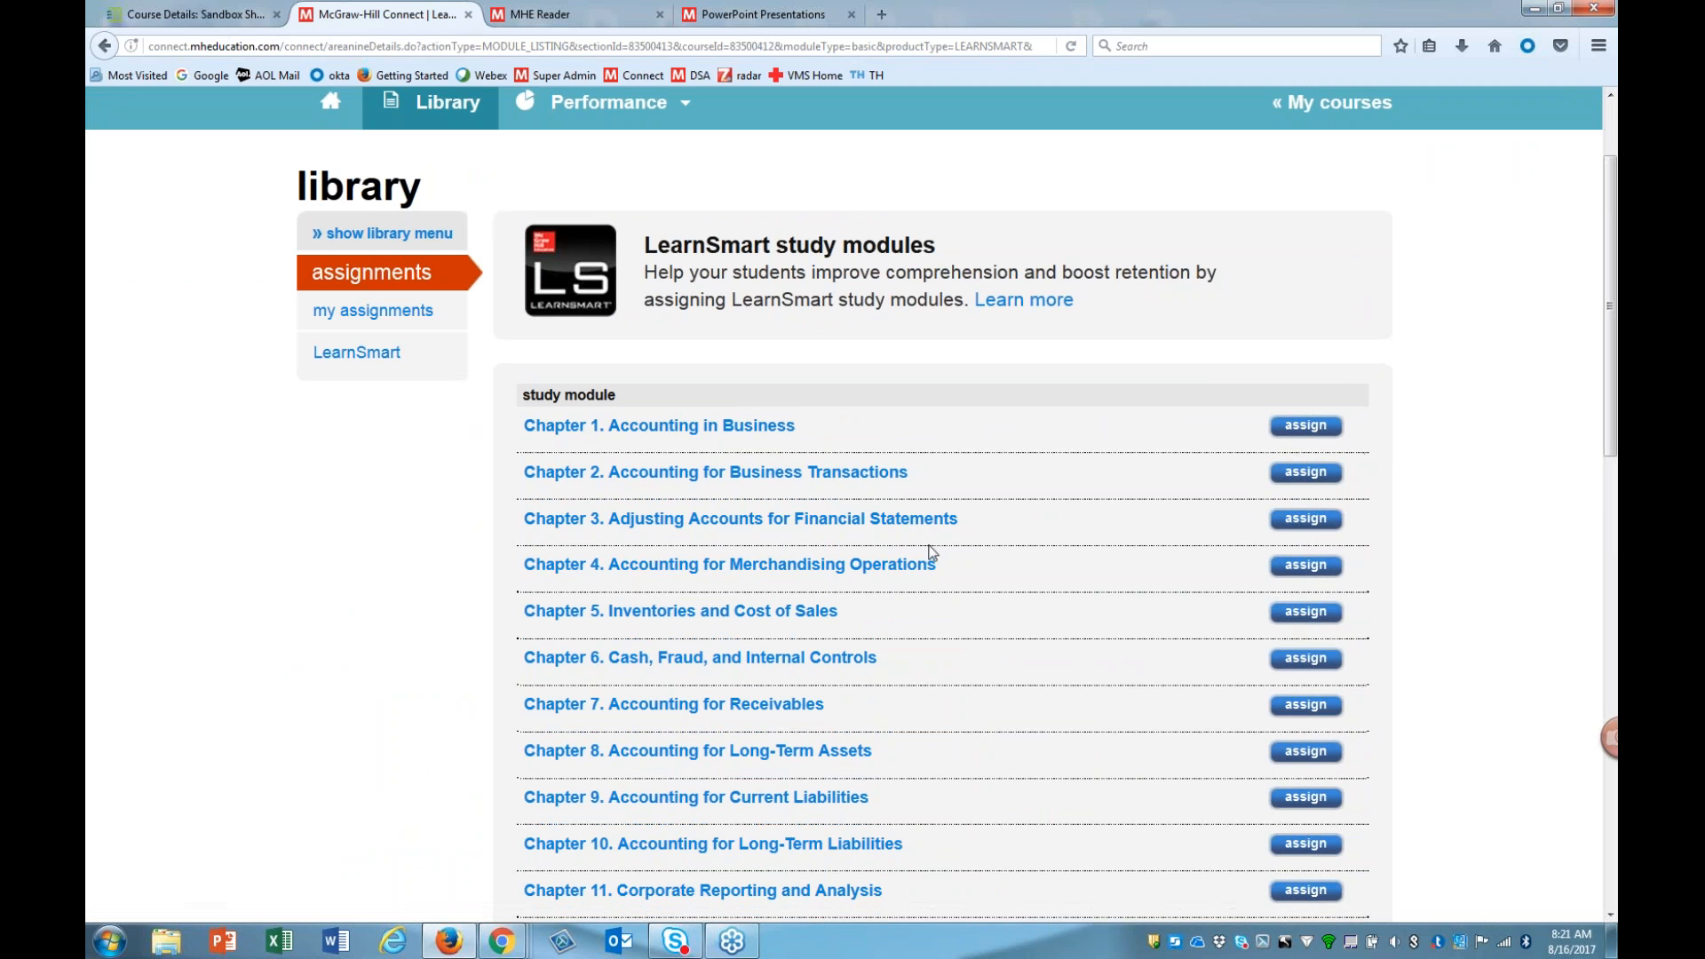
click(1299, 524)
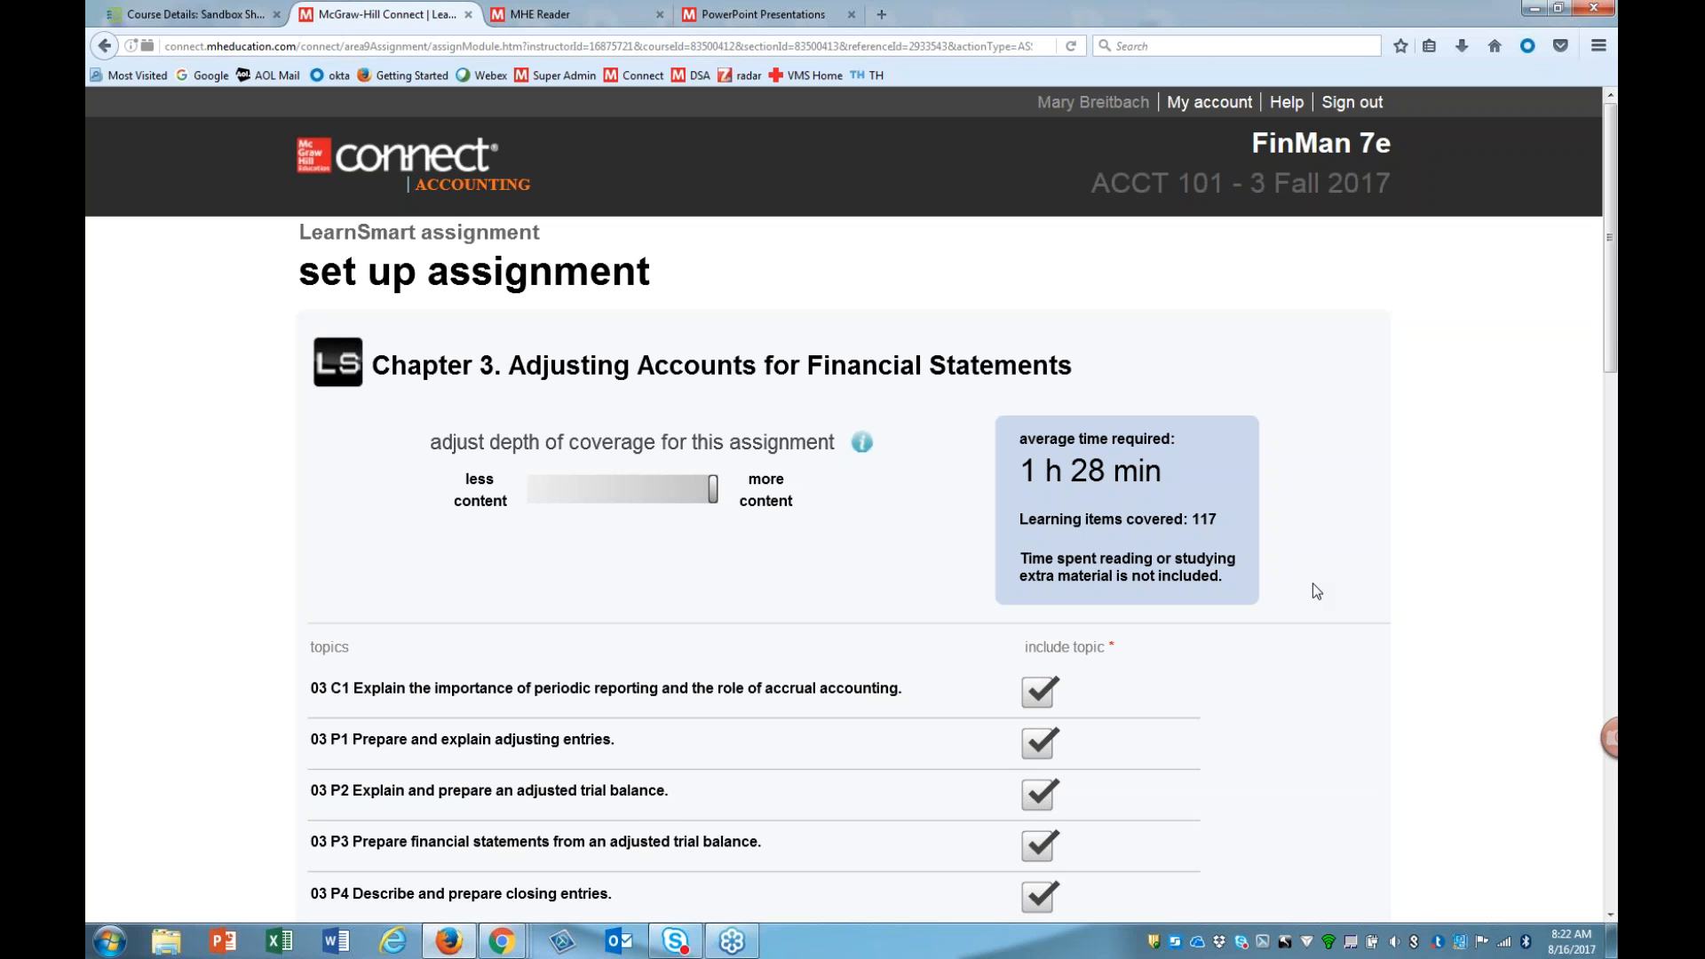
Step: Exclude the Global View, 03 P8, 03 A2 and 03 C2 topics from the Chapter 3 LearnSmart assignment
drag(1606, 284, 1610, 495)
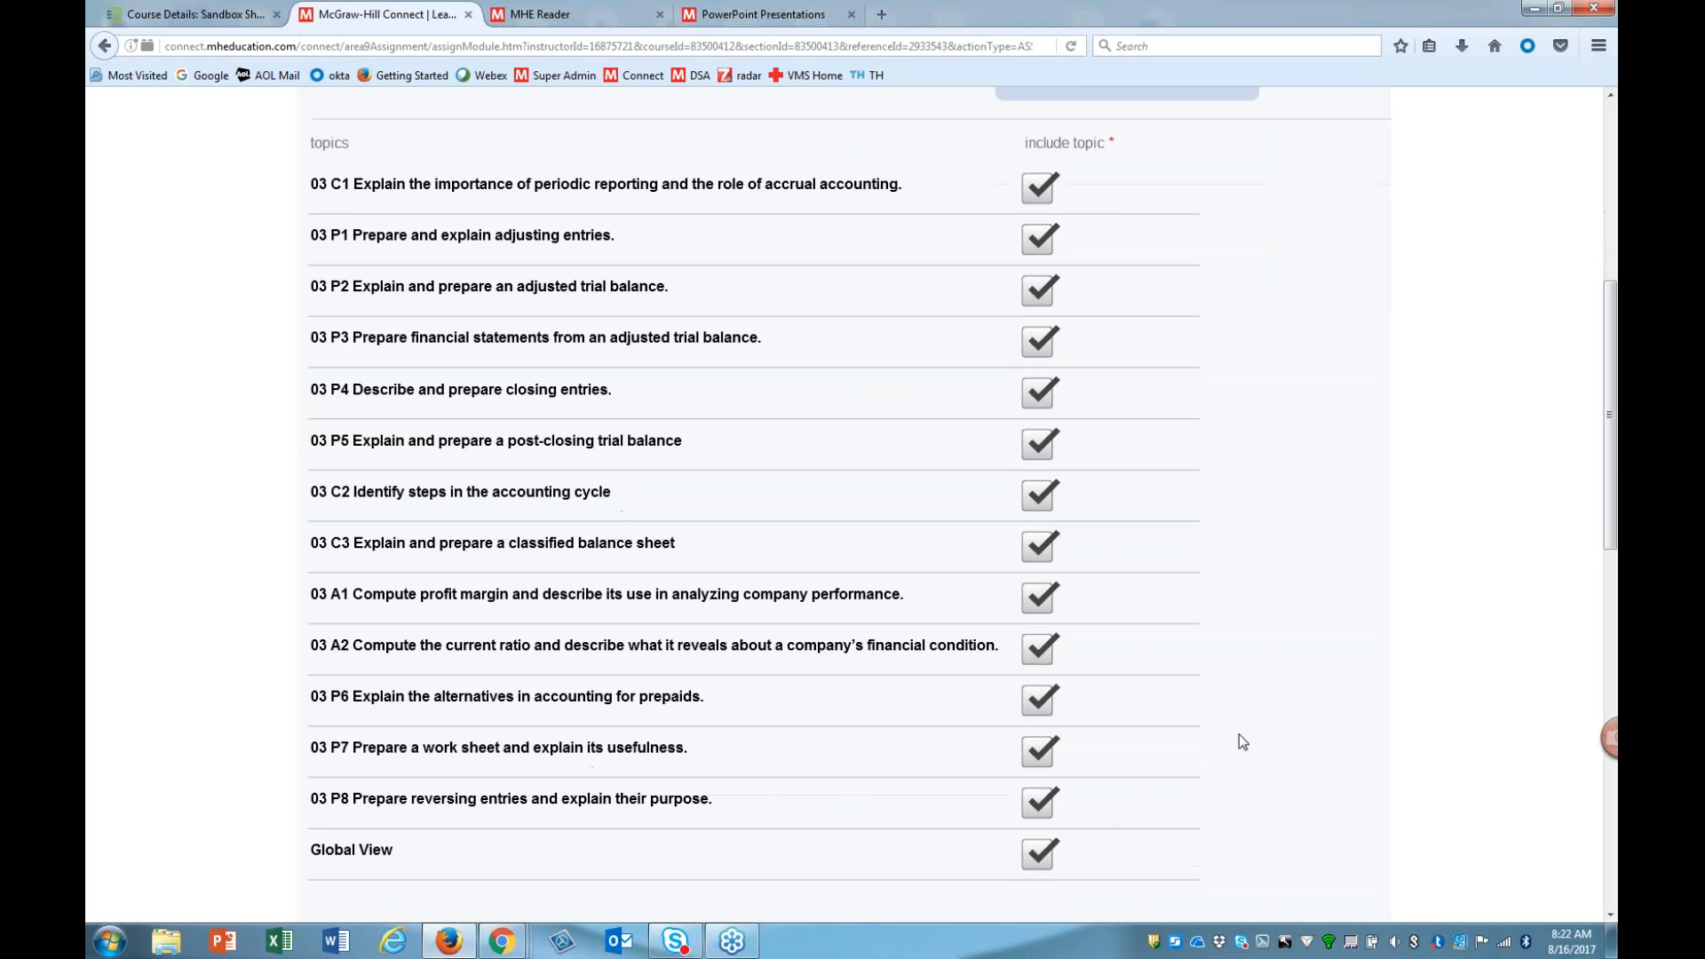
click(1037, 855)
click(1038, 803)
click(1037, 649)
click(1039, 498)
Step: Reduce the assignment's depth of coverage to an average time of 30 min with 40 learning items
drag(1605, 390, 1612, 288)
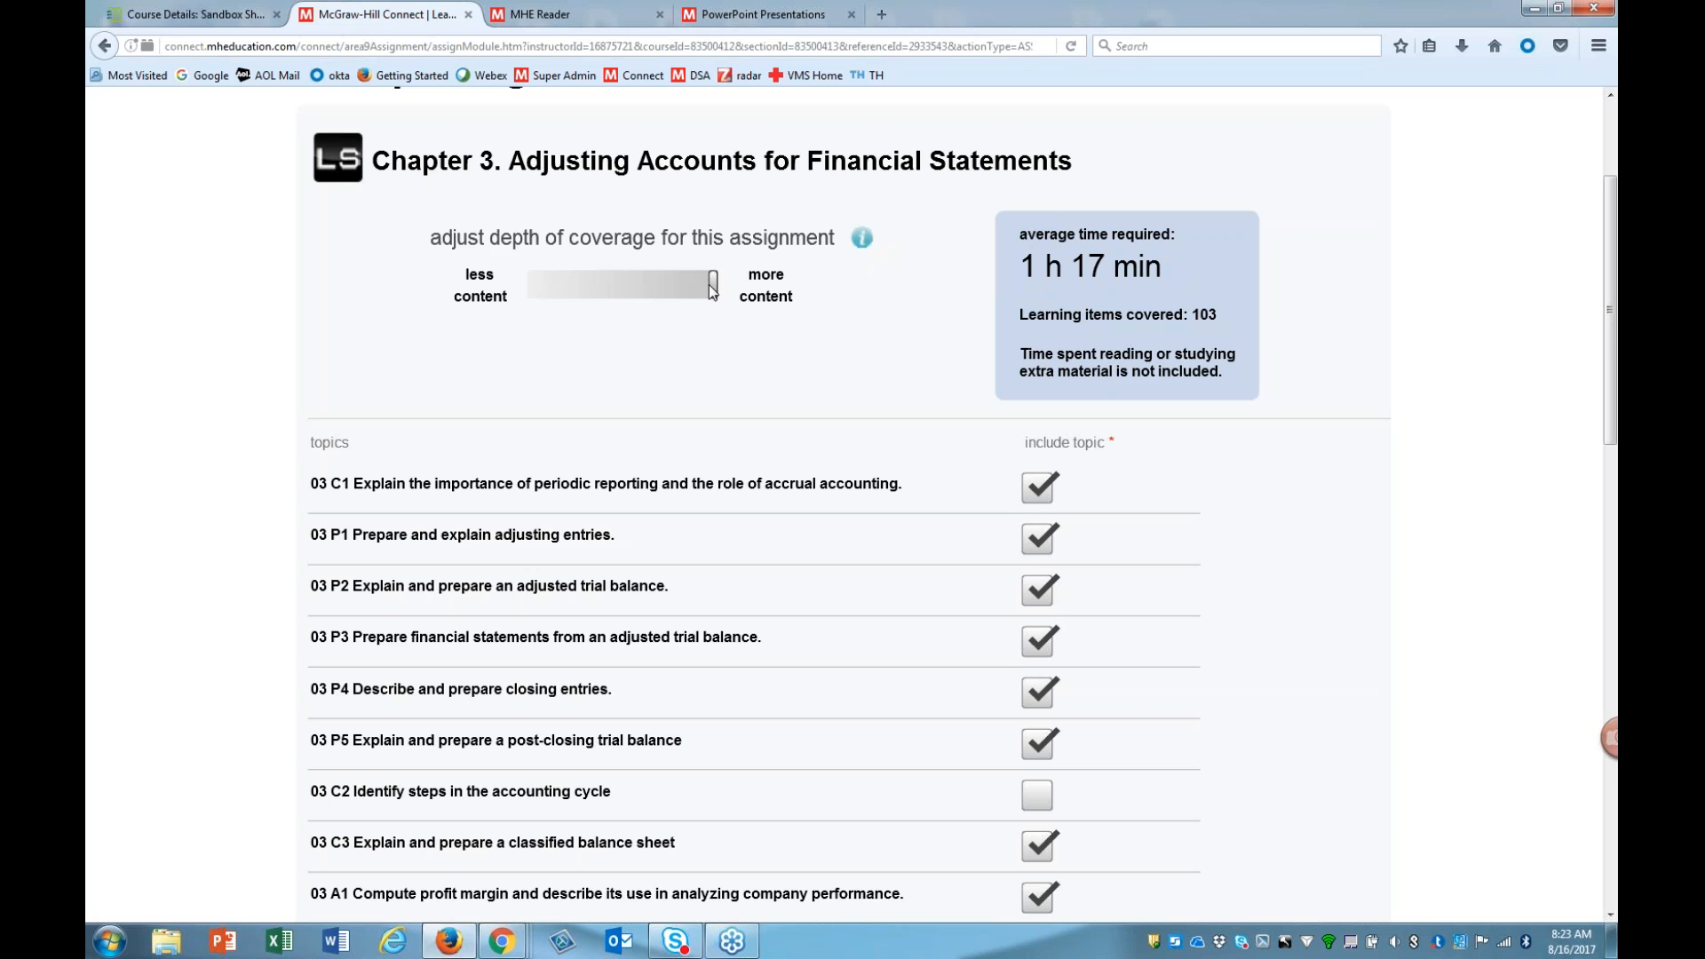
drag(716, 287, 606, 284)
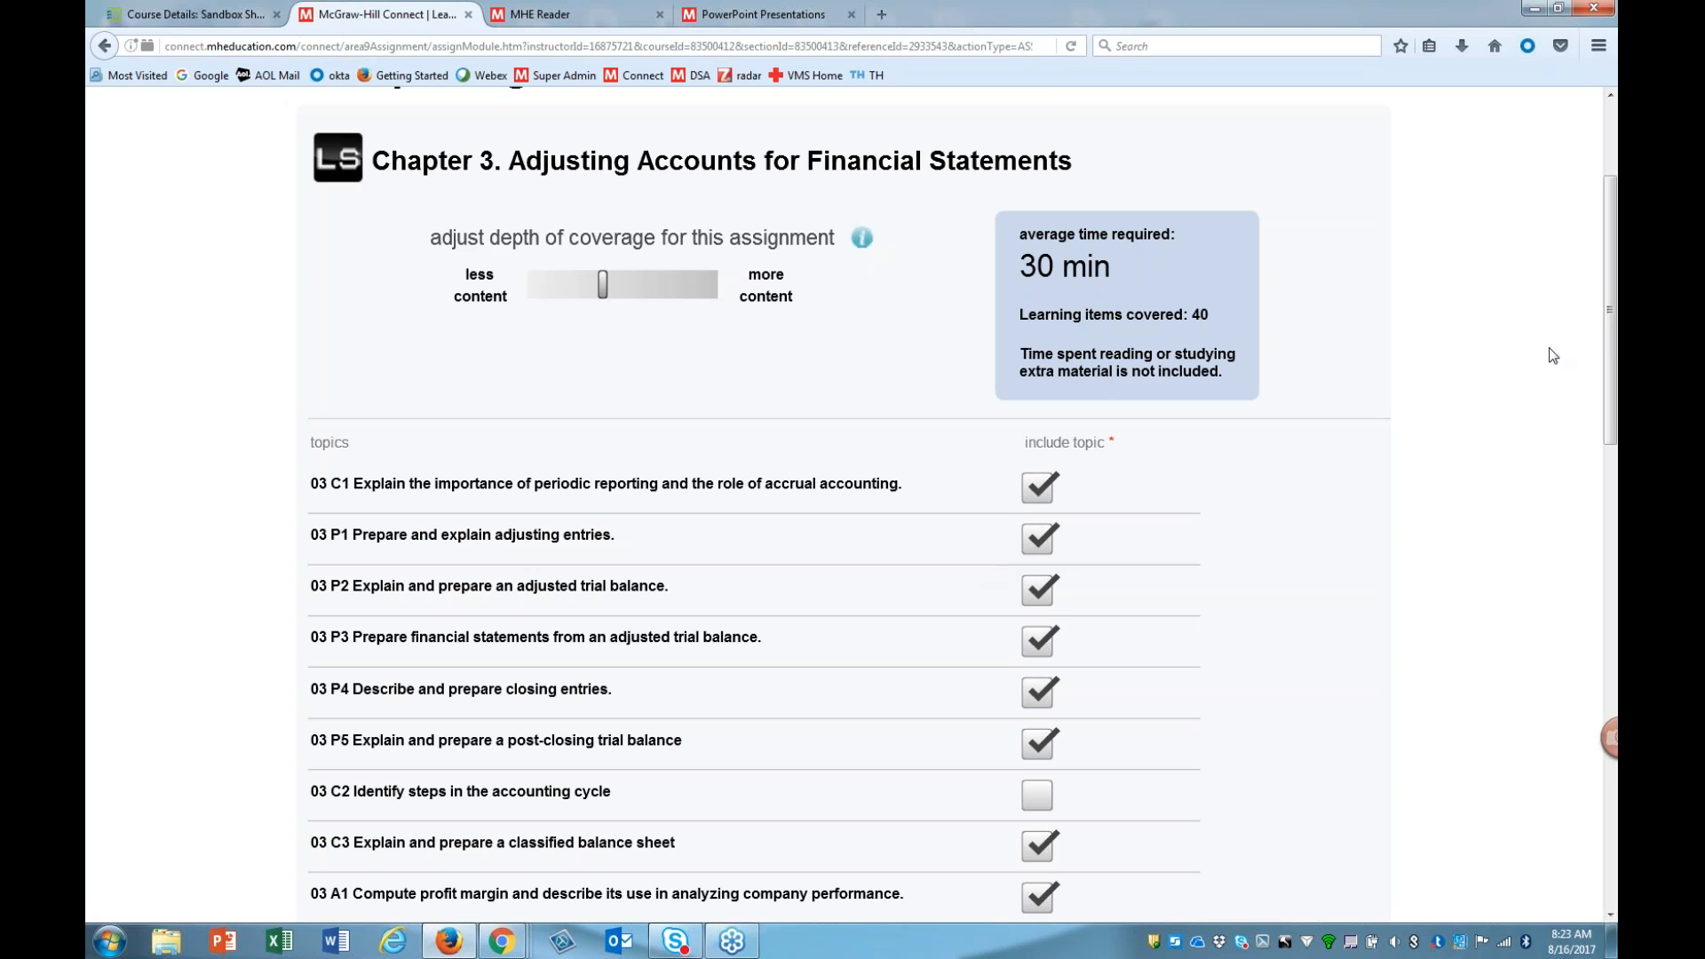
Step: Make the Chapter 3 LearnSmart assignment worth 10 points and continue to its student assignment settings
drag(1609, 291, 1590, 647)
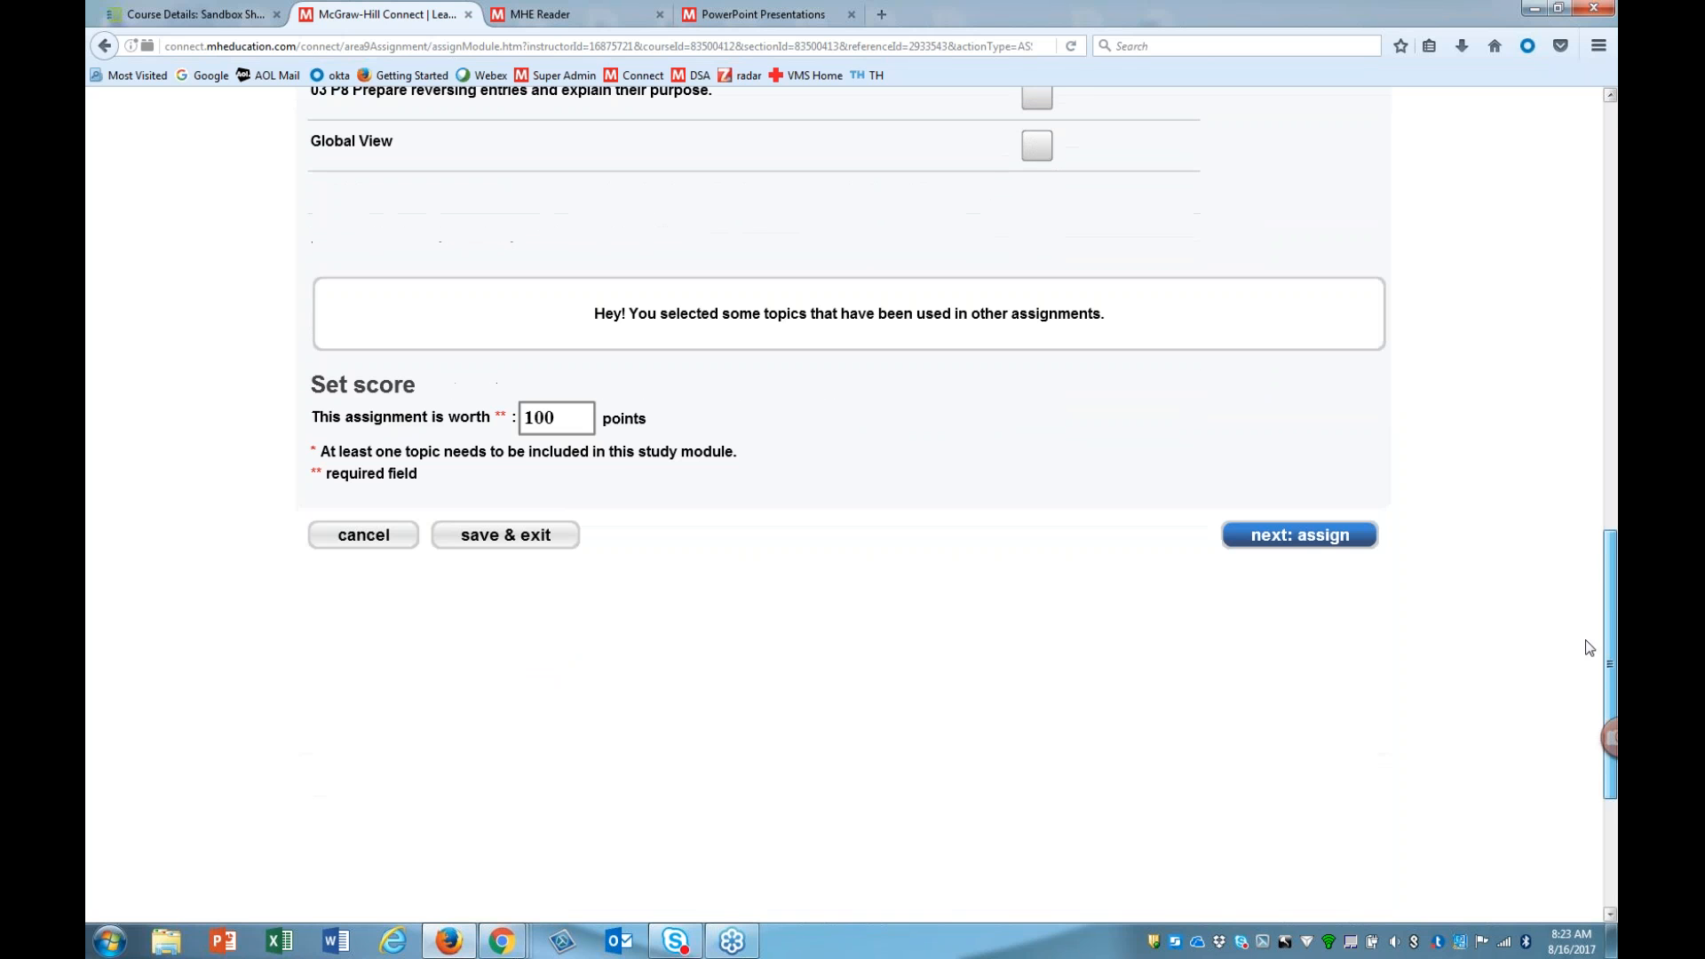
drag(581, 419, 500, 416)
text(10)
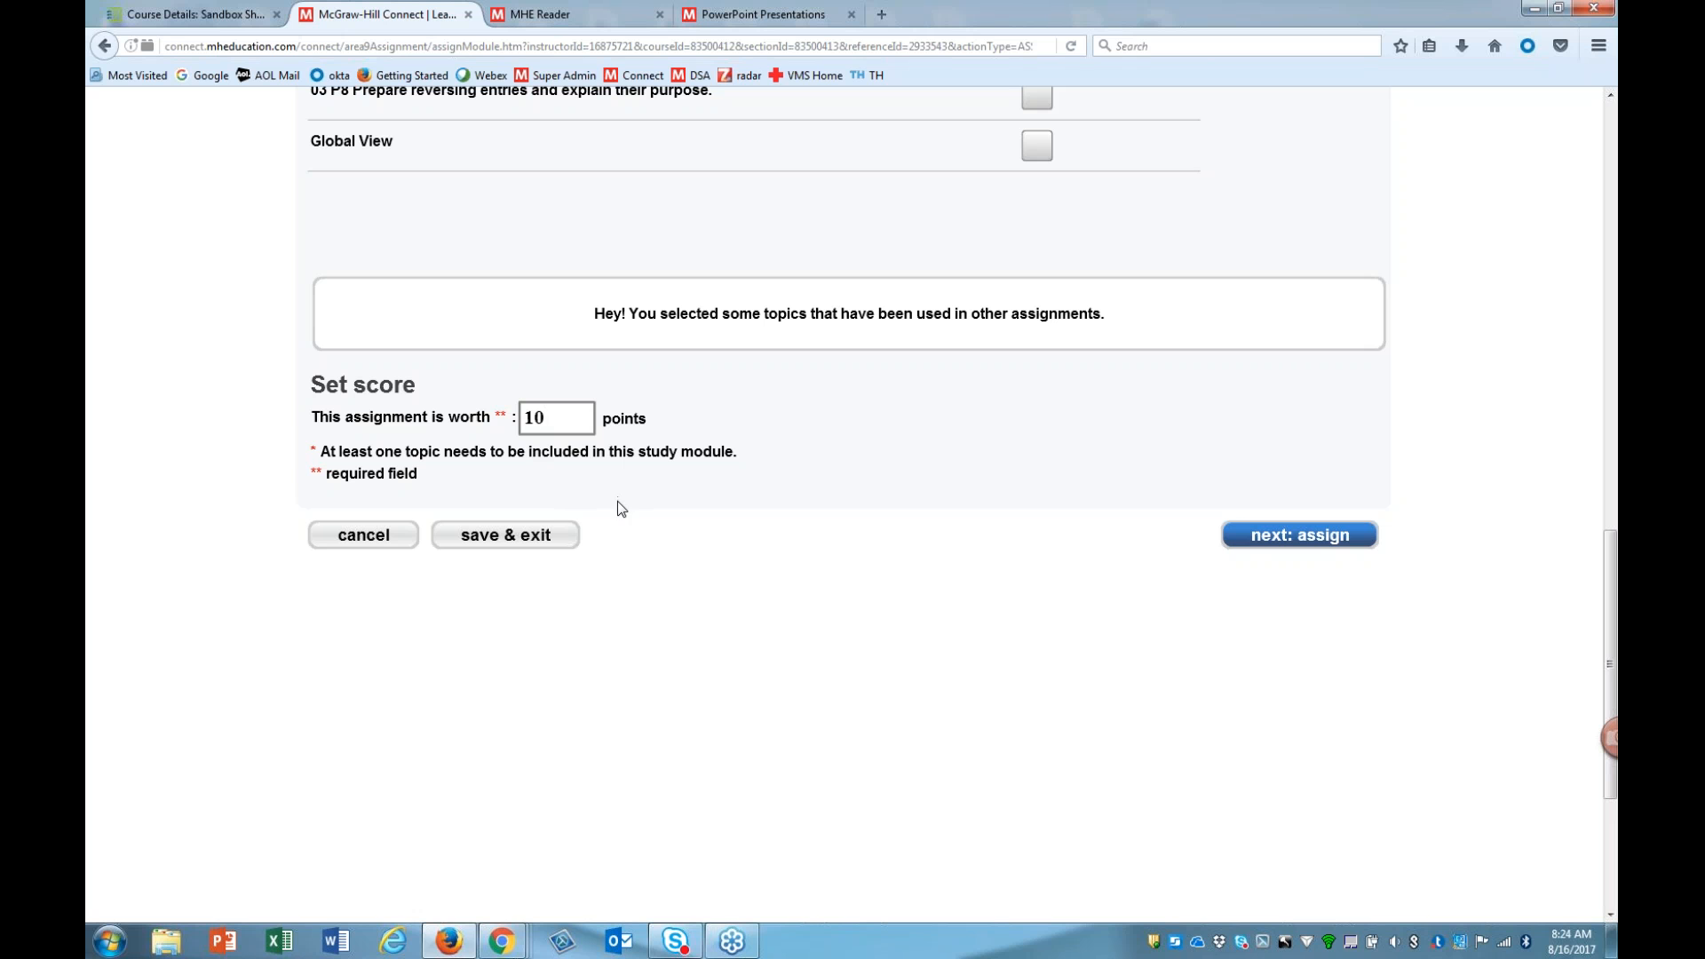
click(1288, 540)
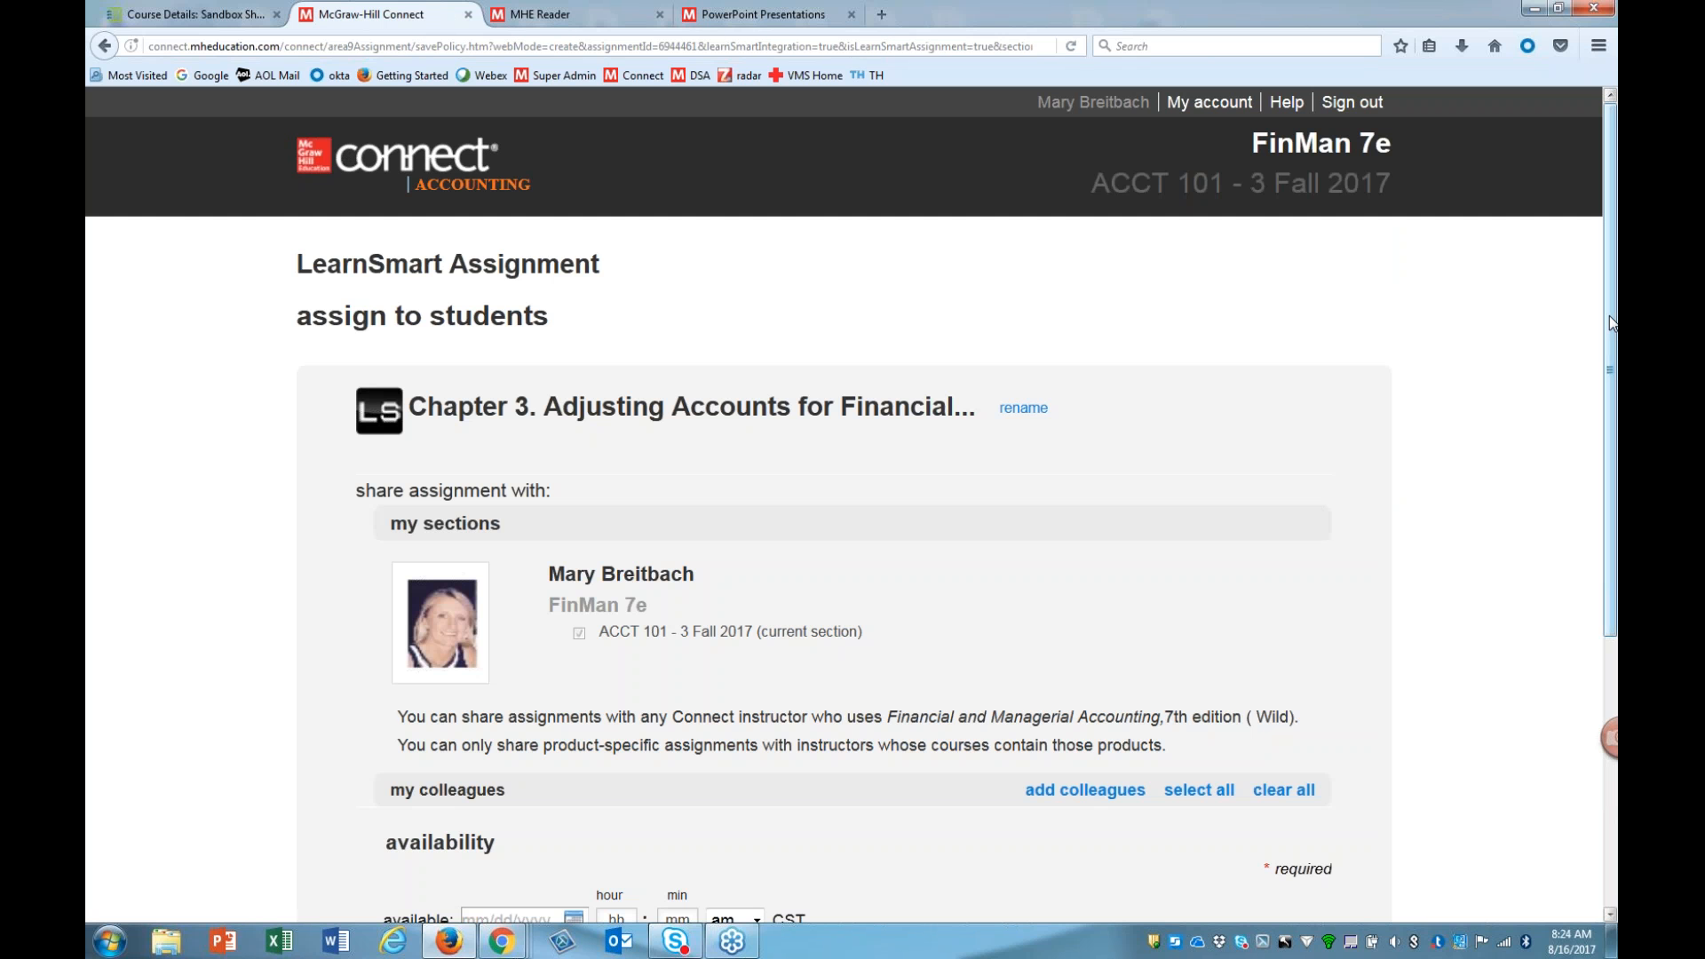
Step: Make the LearnSmart assignment available from 08/21/2017 and due on 08/29/2017
scroll(1590, 426, down, 2)
scroll(1591, 425, down, 5)
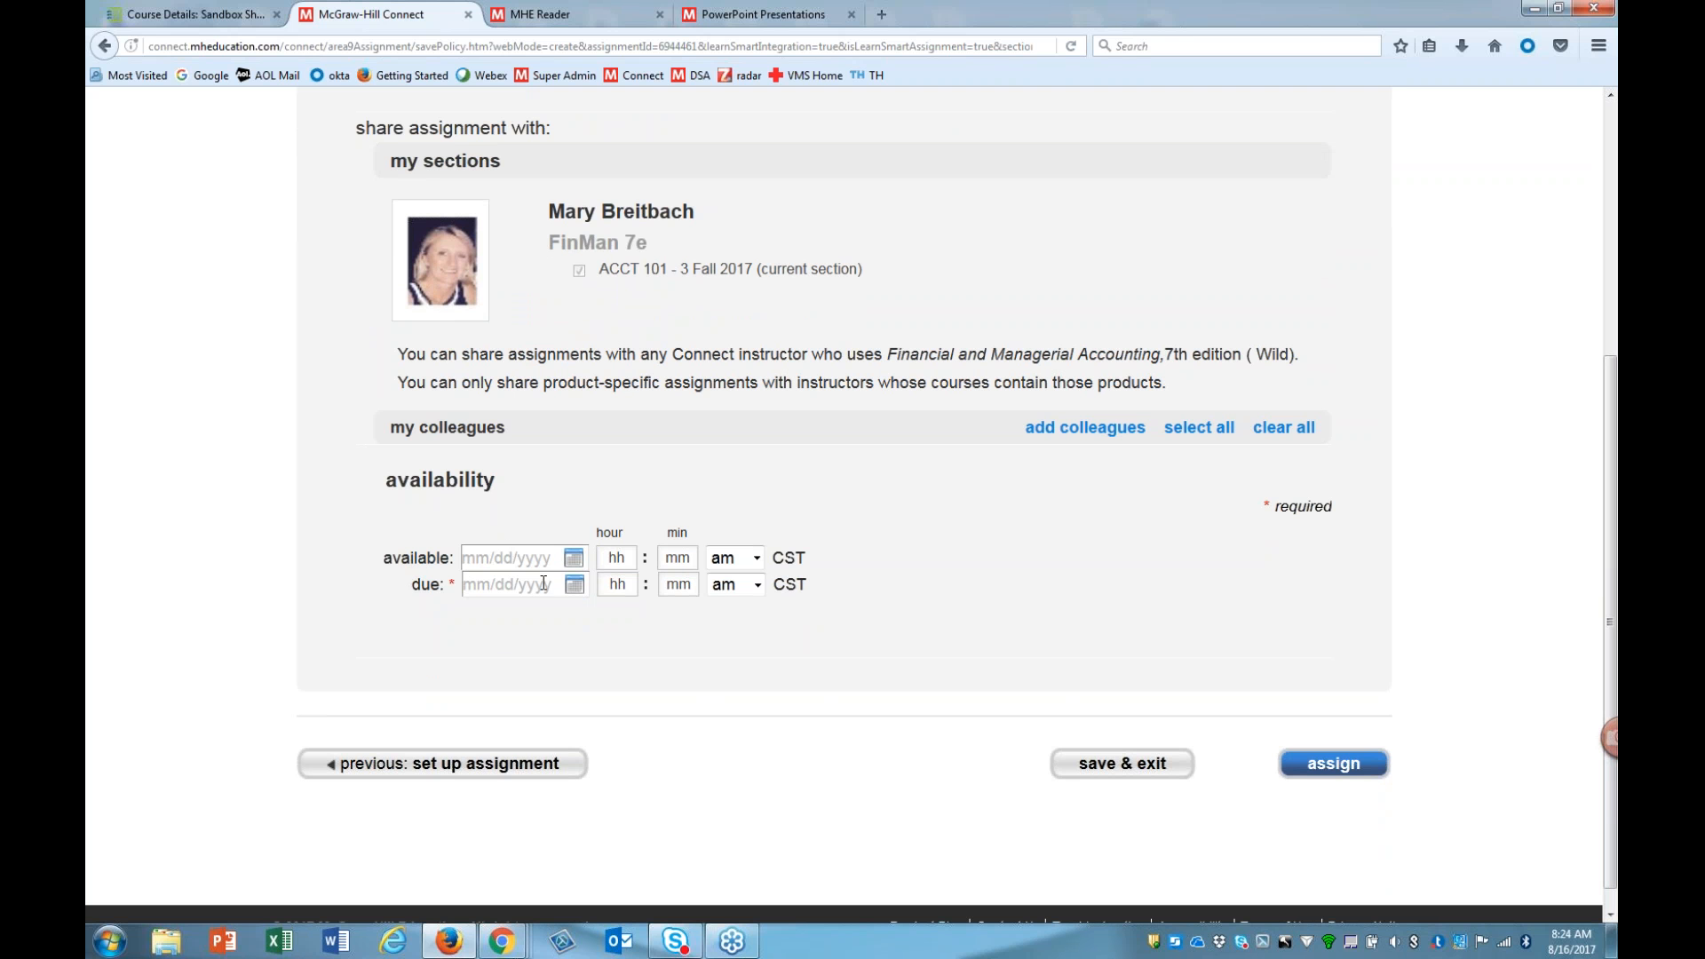
click(576, 560)
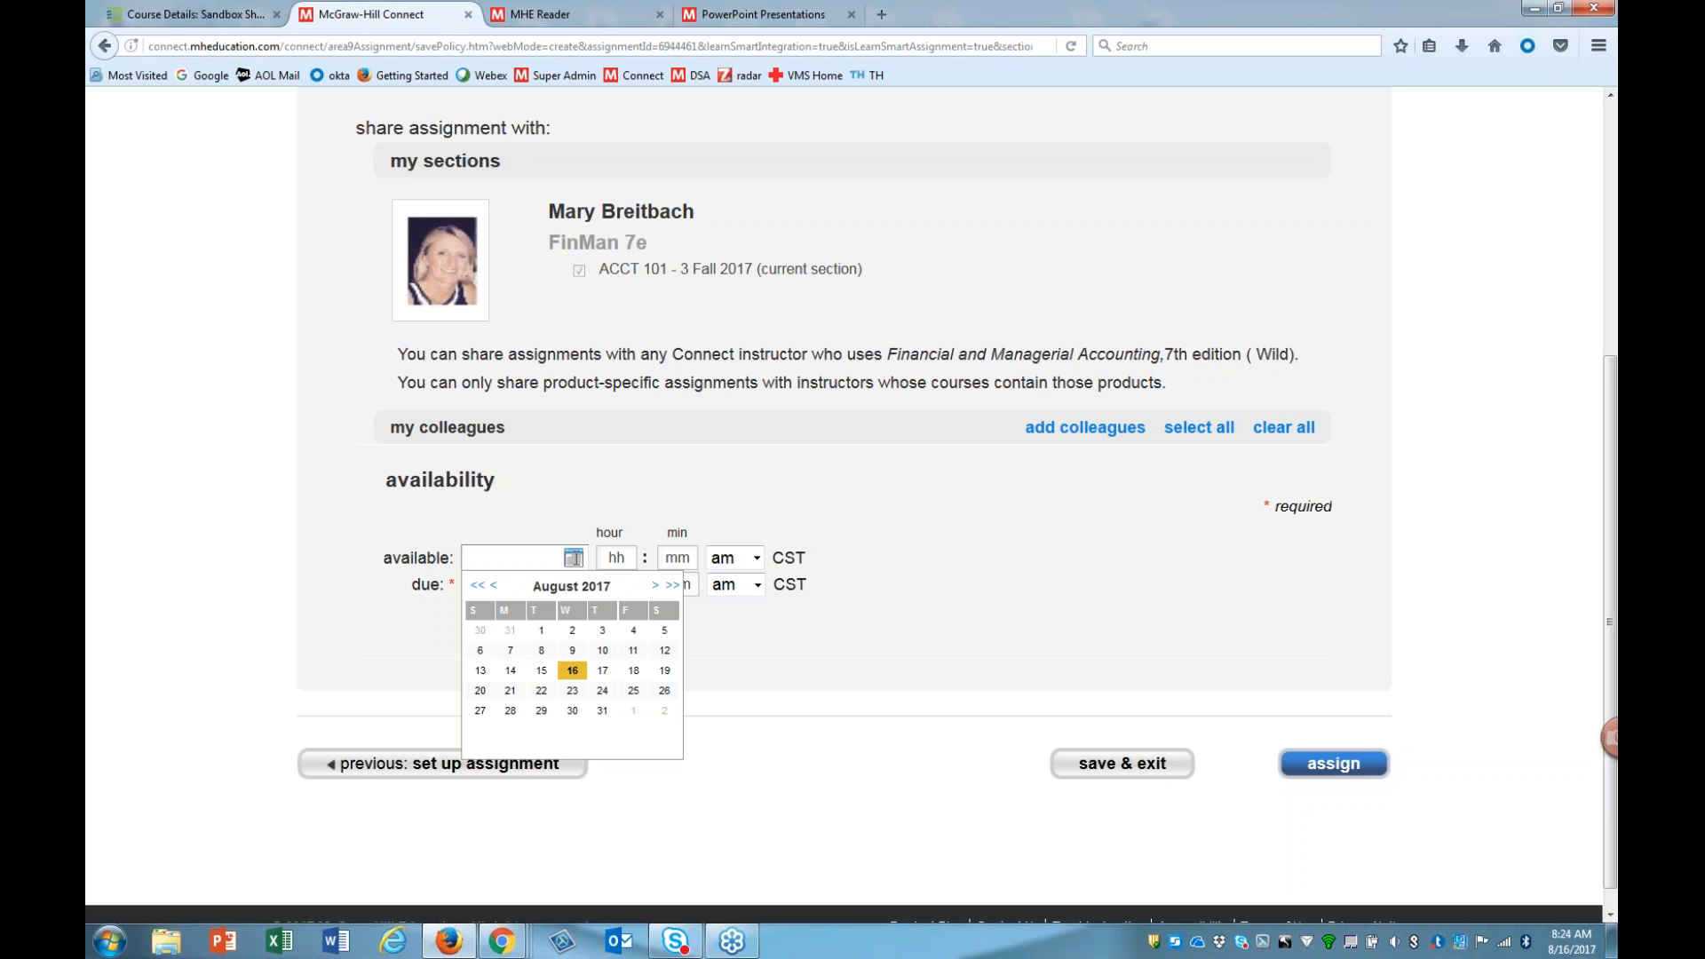
click(508, 691)
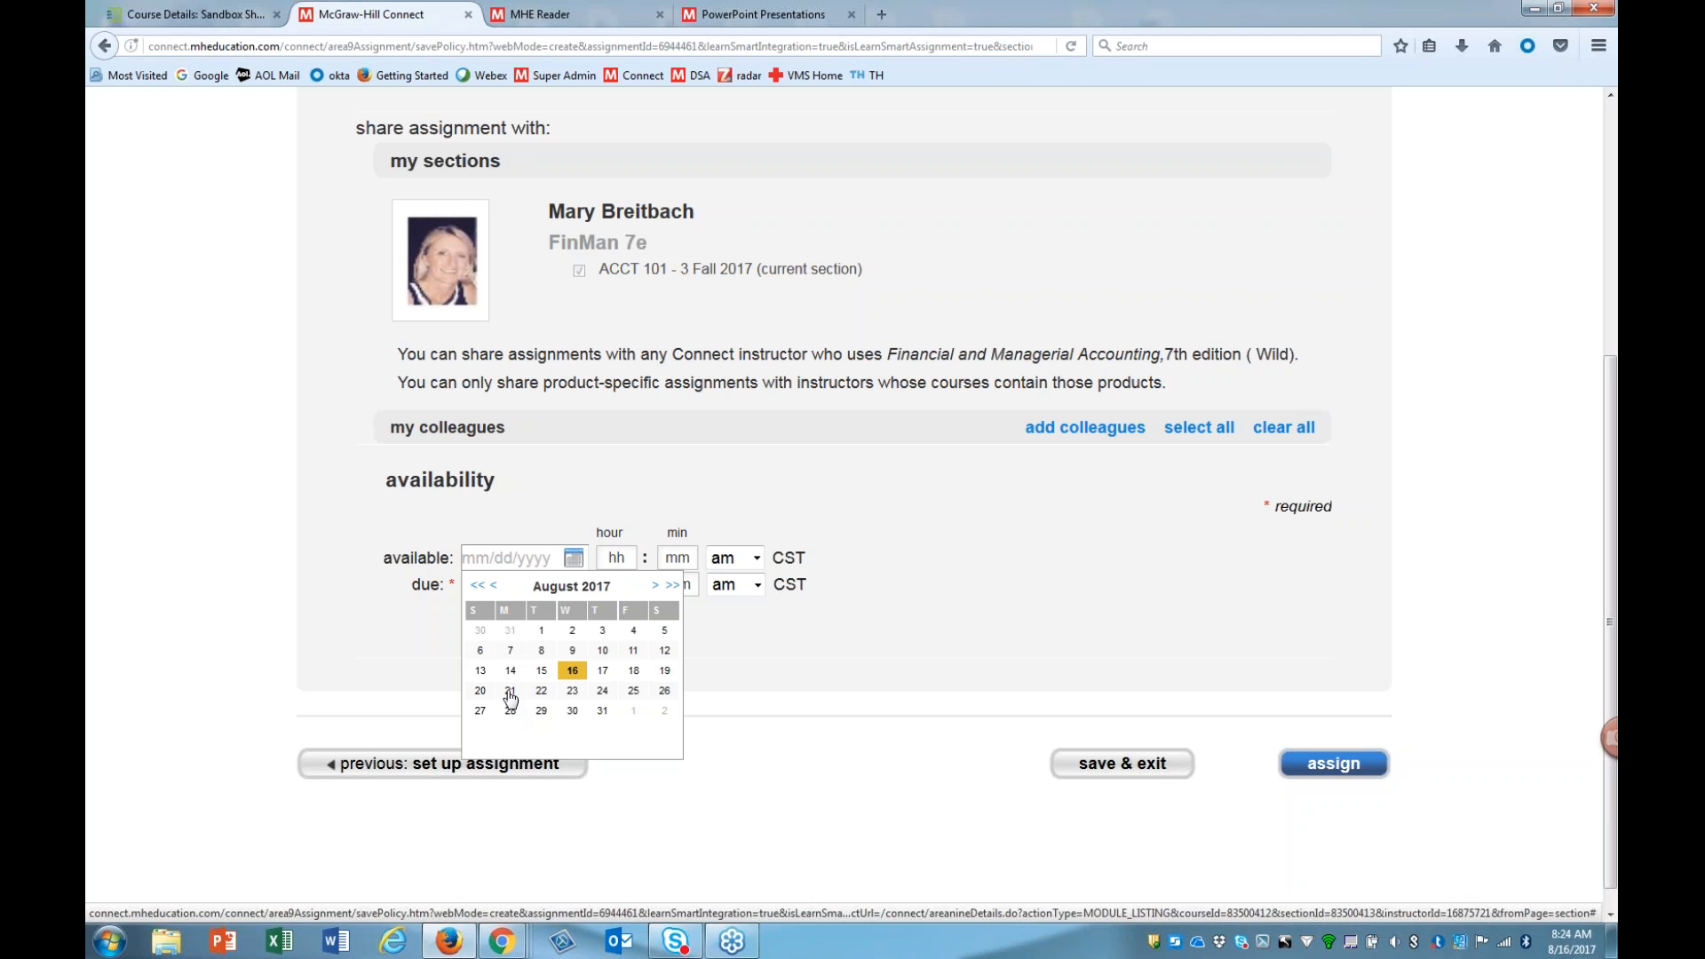
click(575, 586)
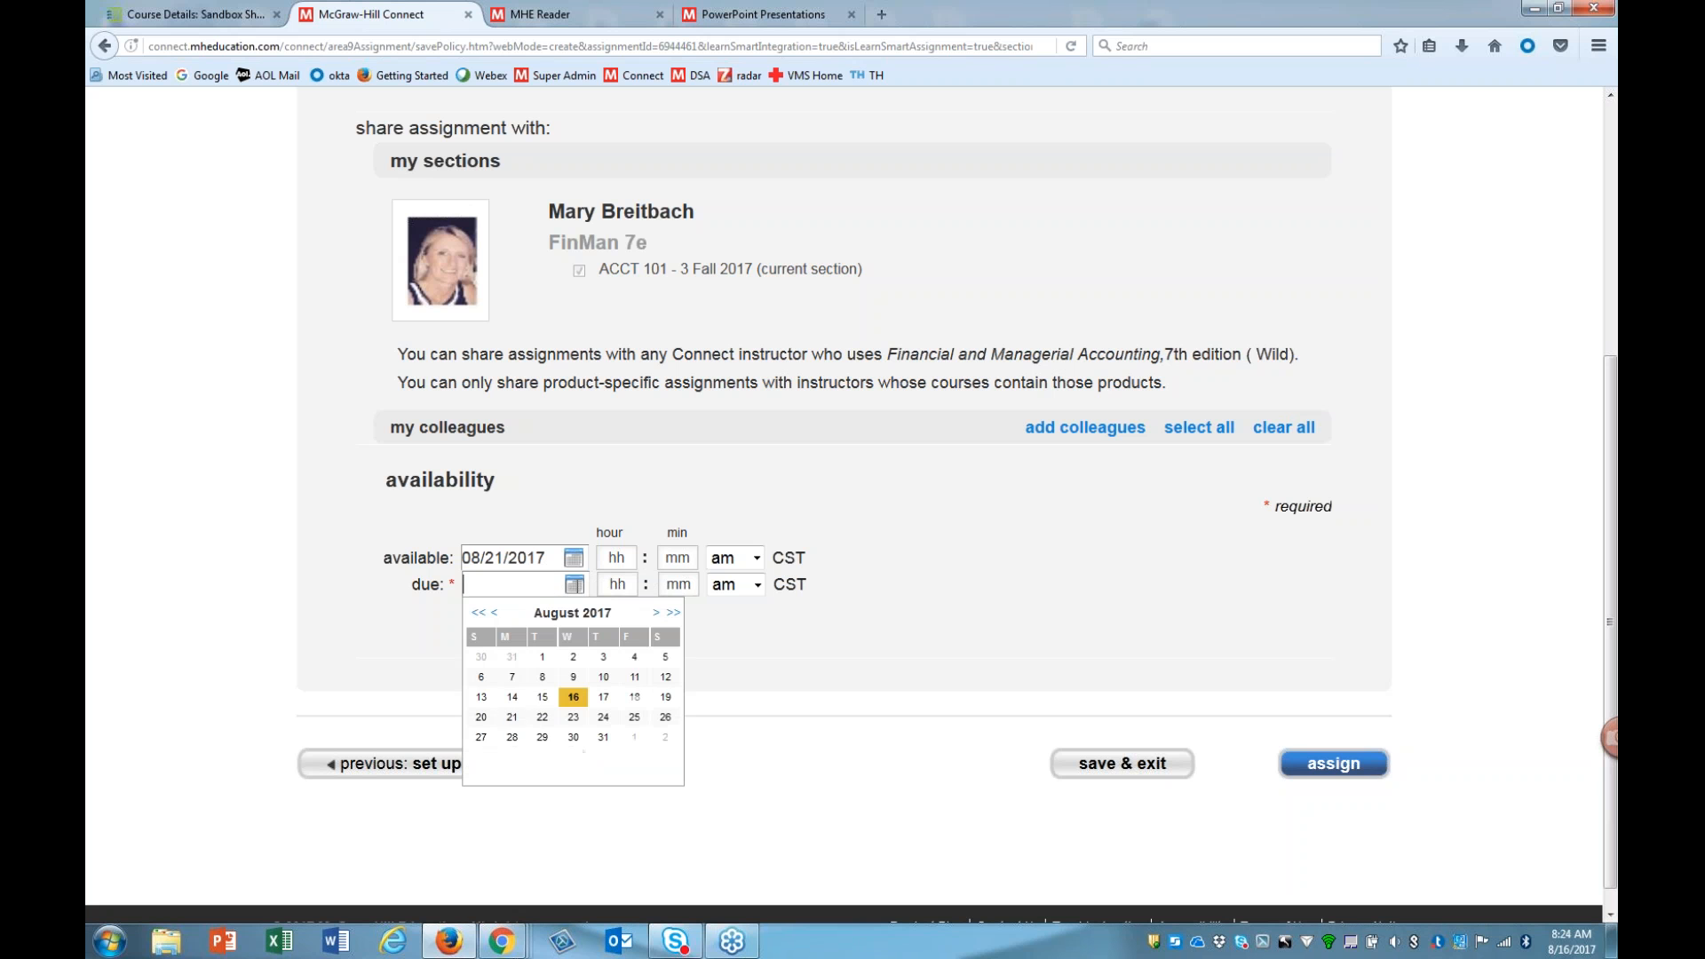
click(544, 738)
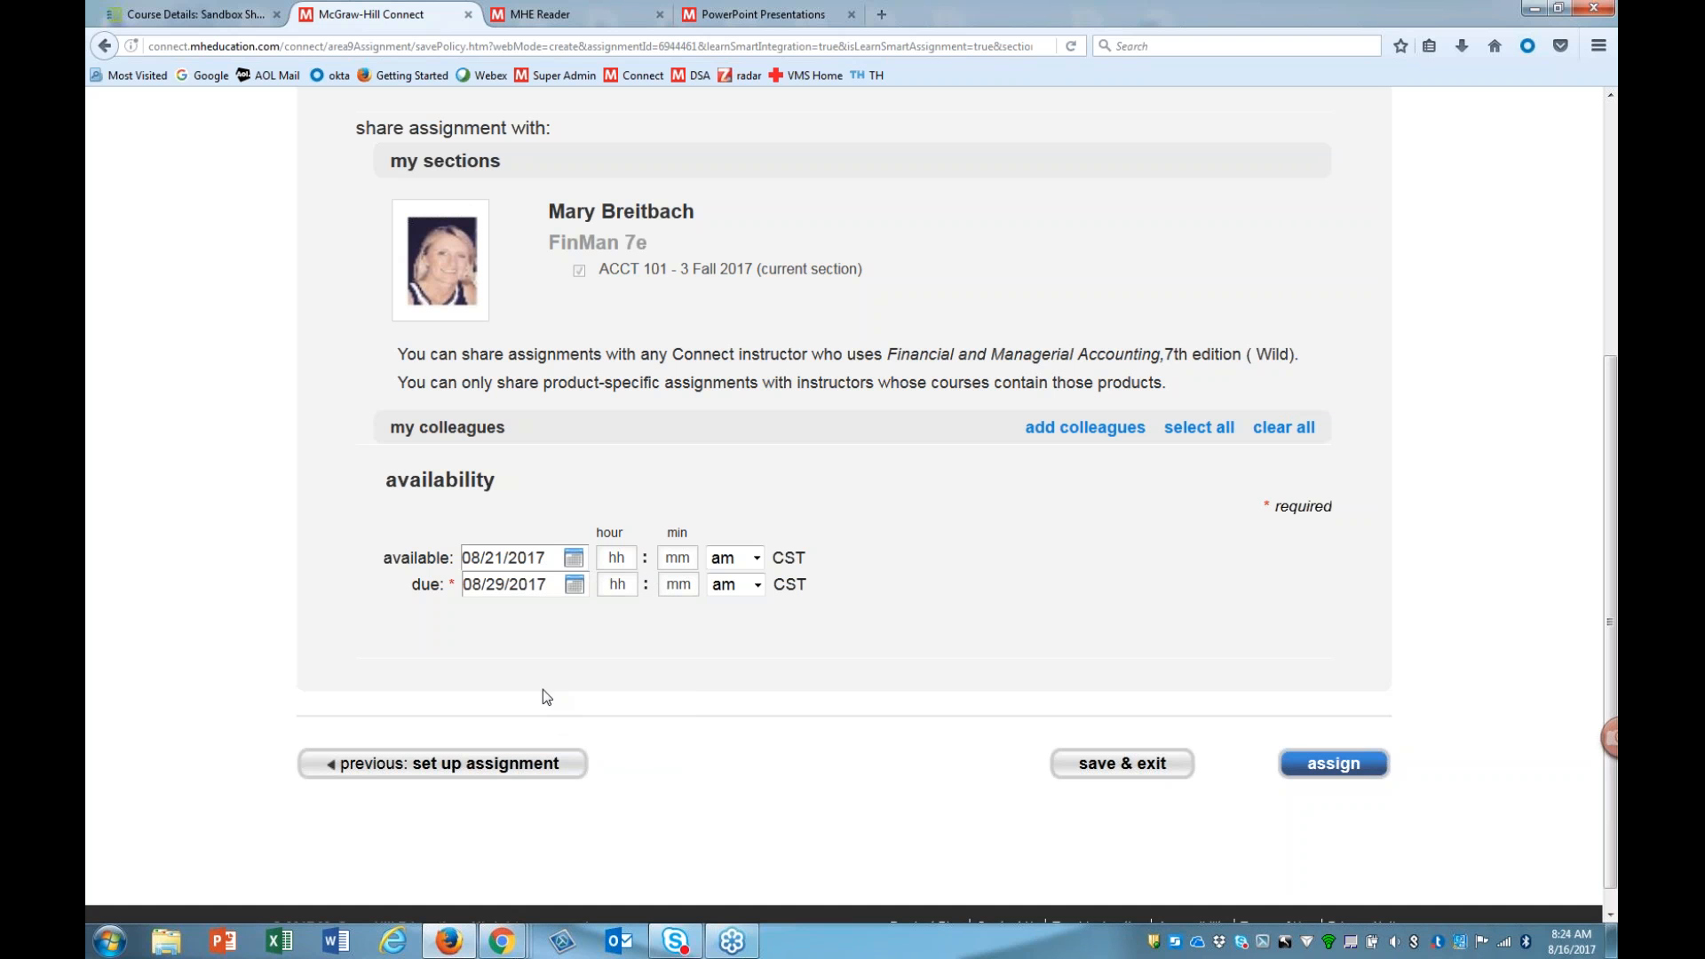
Step: Set the due time to 10:00 am and assign the LearnSmart module to the section
click(630, 579)
text(10)
click(692, 587)
text(00)
click(1316, 769)
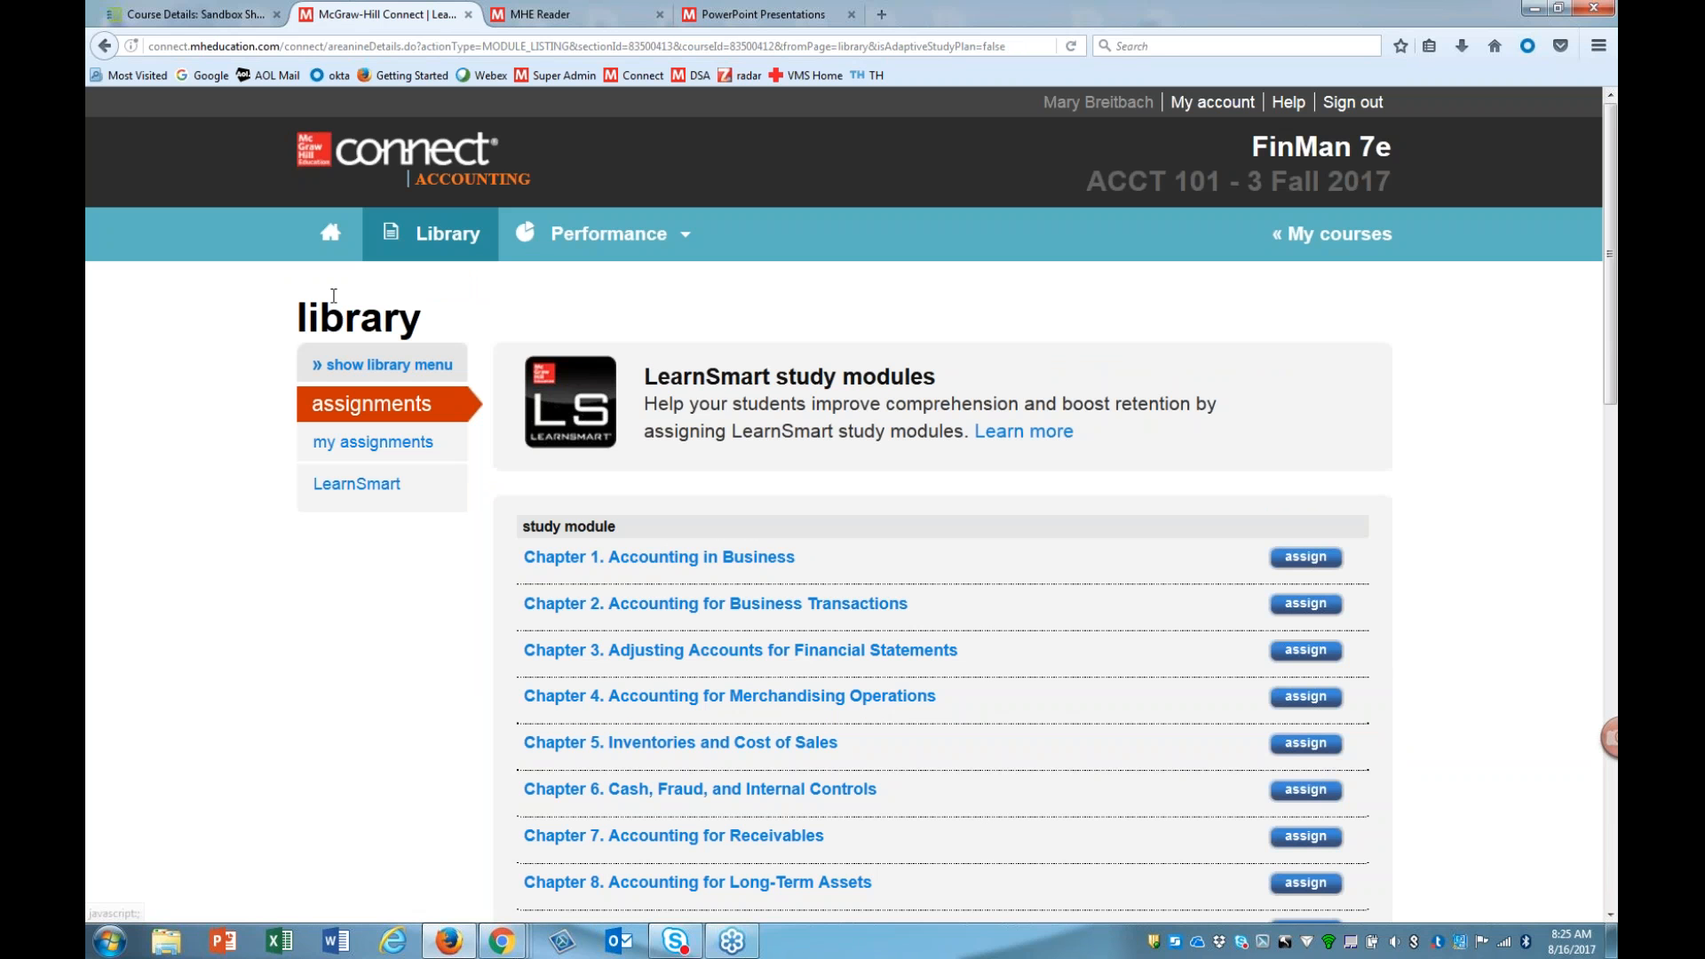
Step: Return to the section home page and review the Chapter 3 LearnSmart entry in the assignments list
click(328, 235)
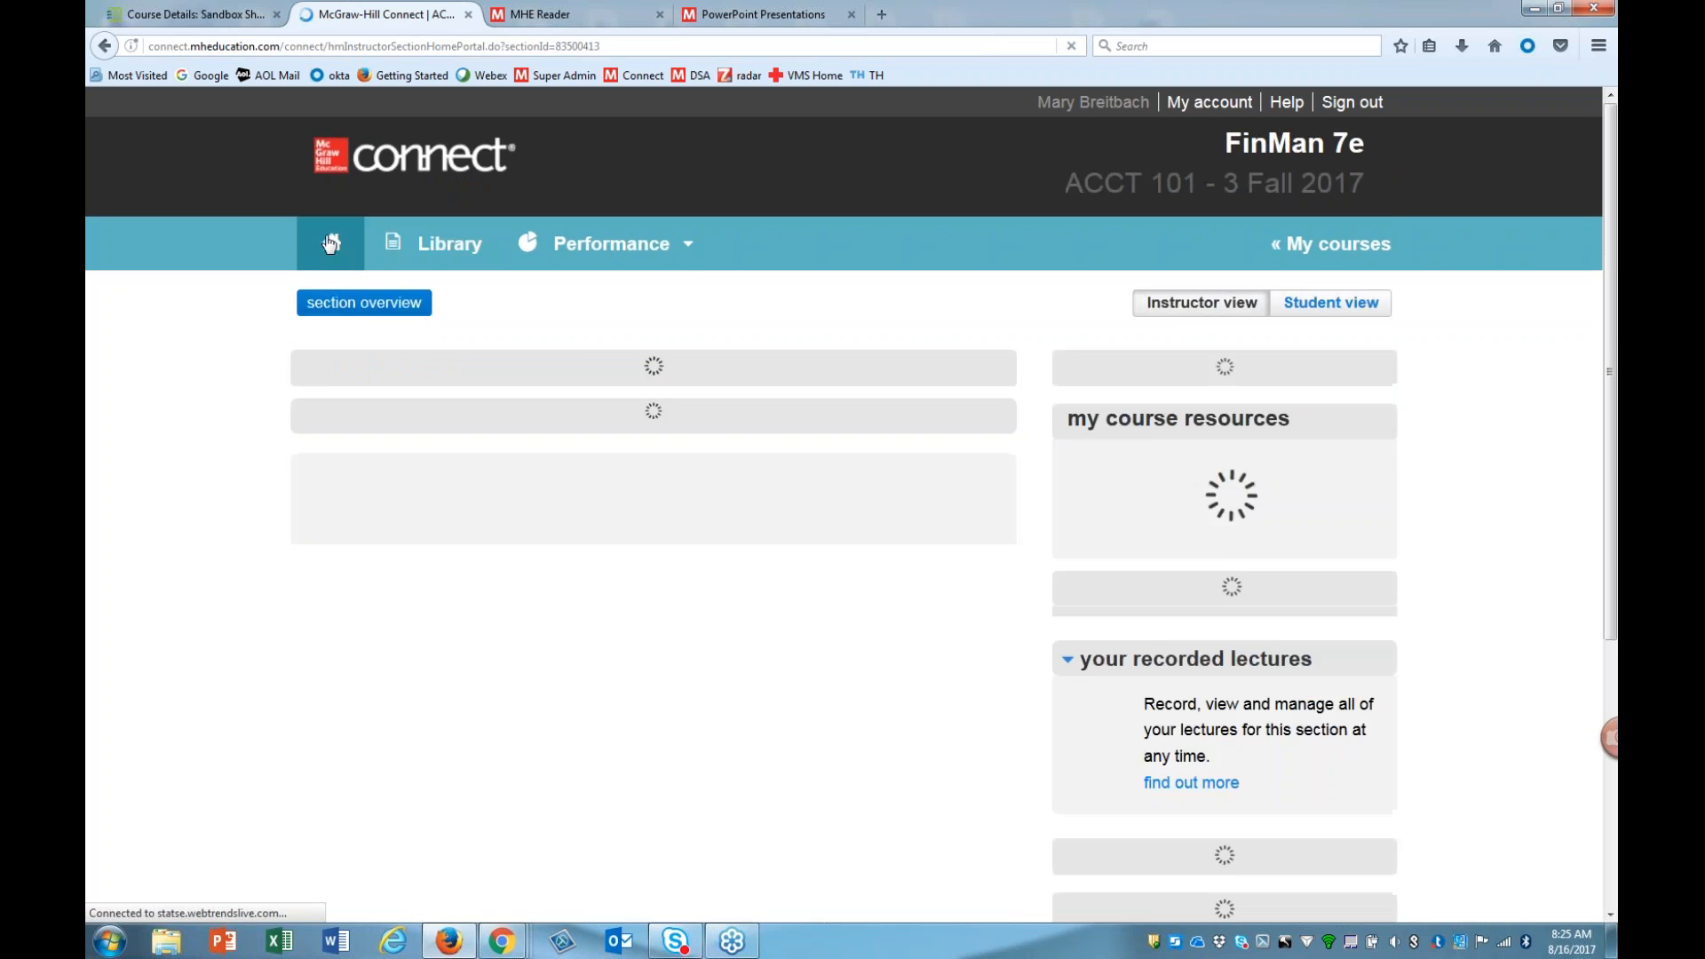
scroll(242, 556, down, 6)
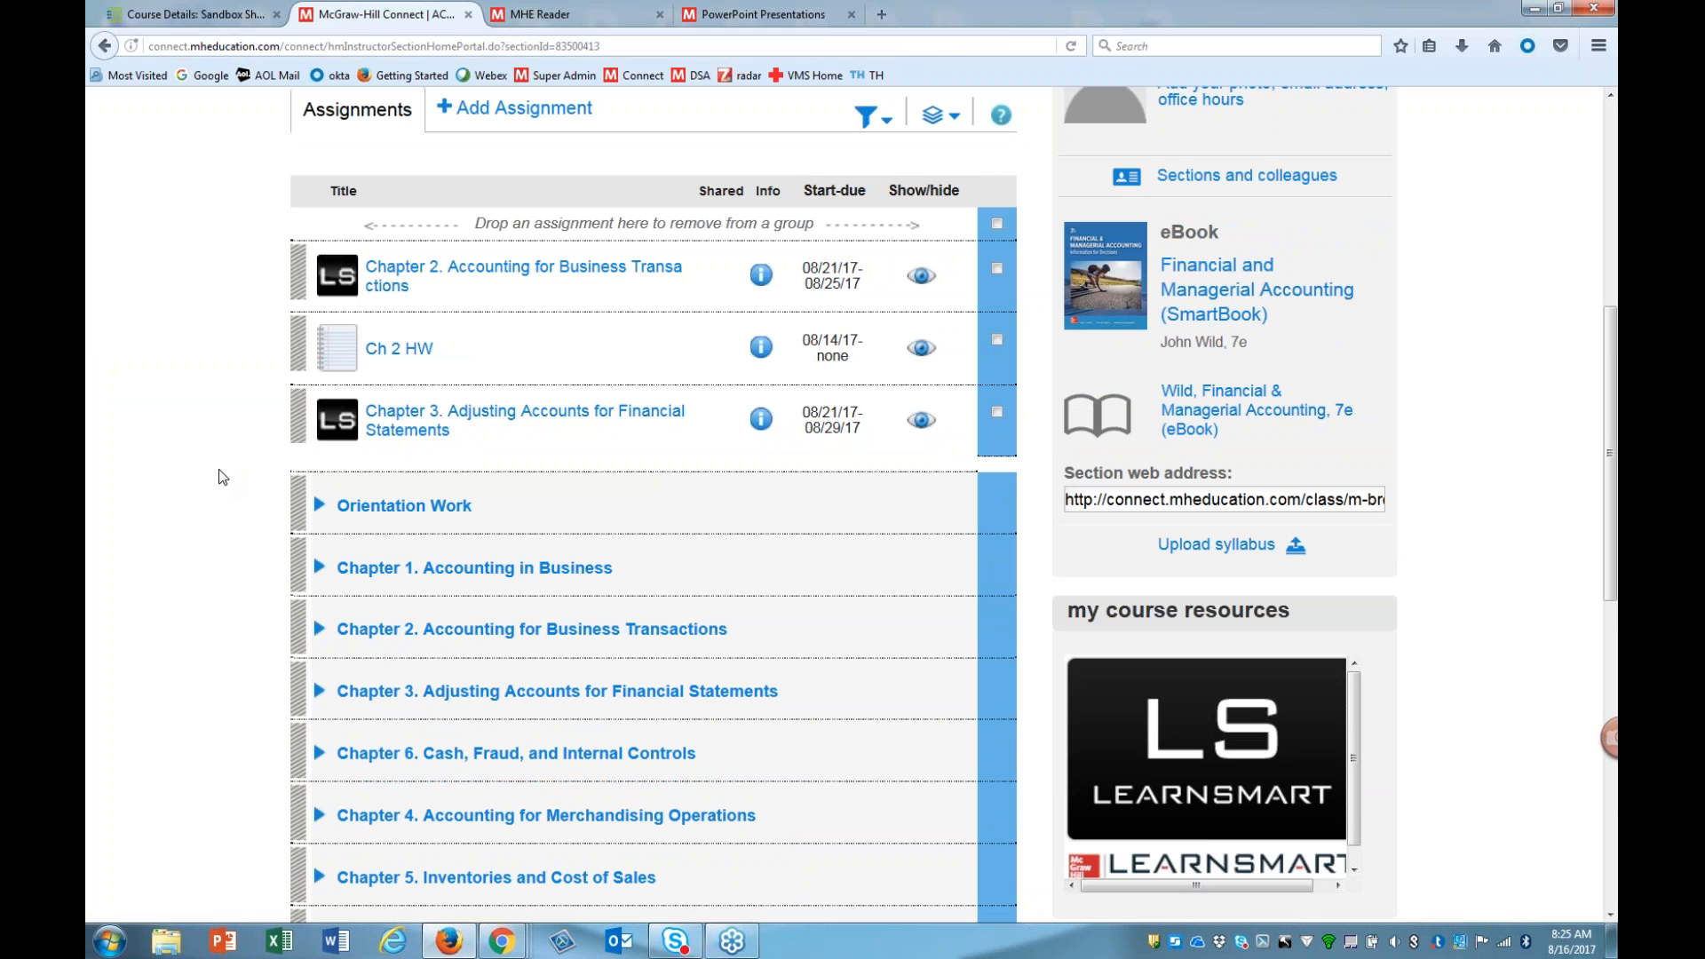
scroll(222, 484, up, 6)
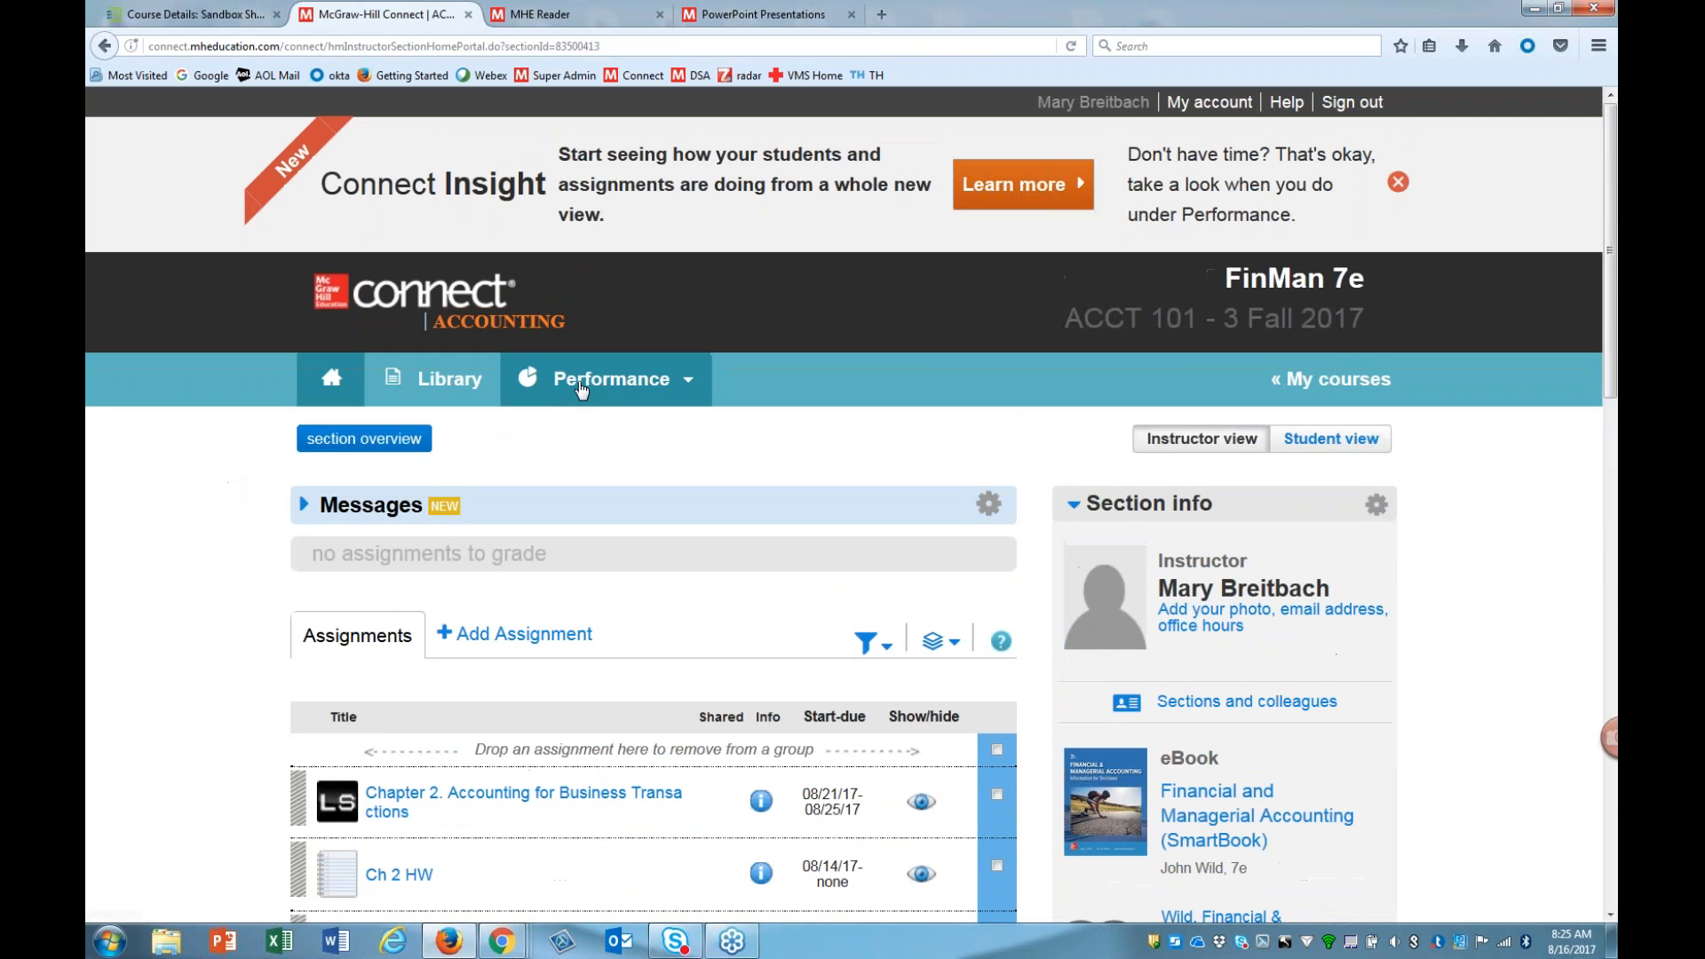
Step: View all performance reports, open the LearnSmart results and bring up the sample reports
mouse_move(581, 391)
mouse_move(612, 425)
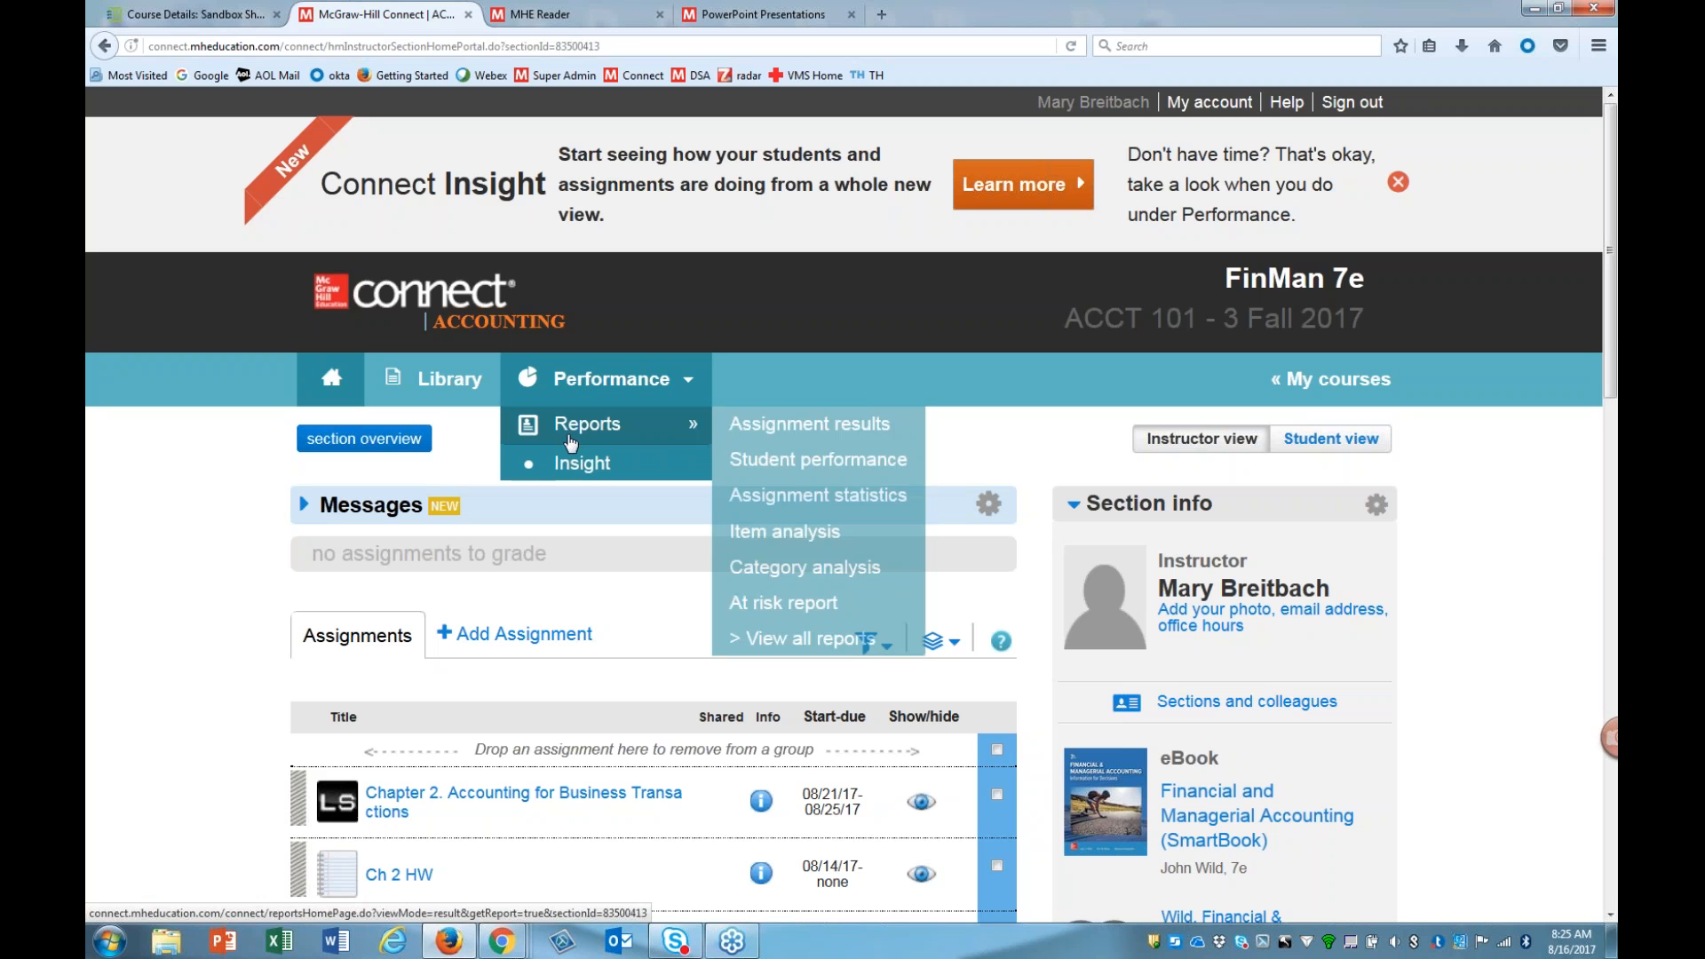
click(793, 646)
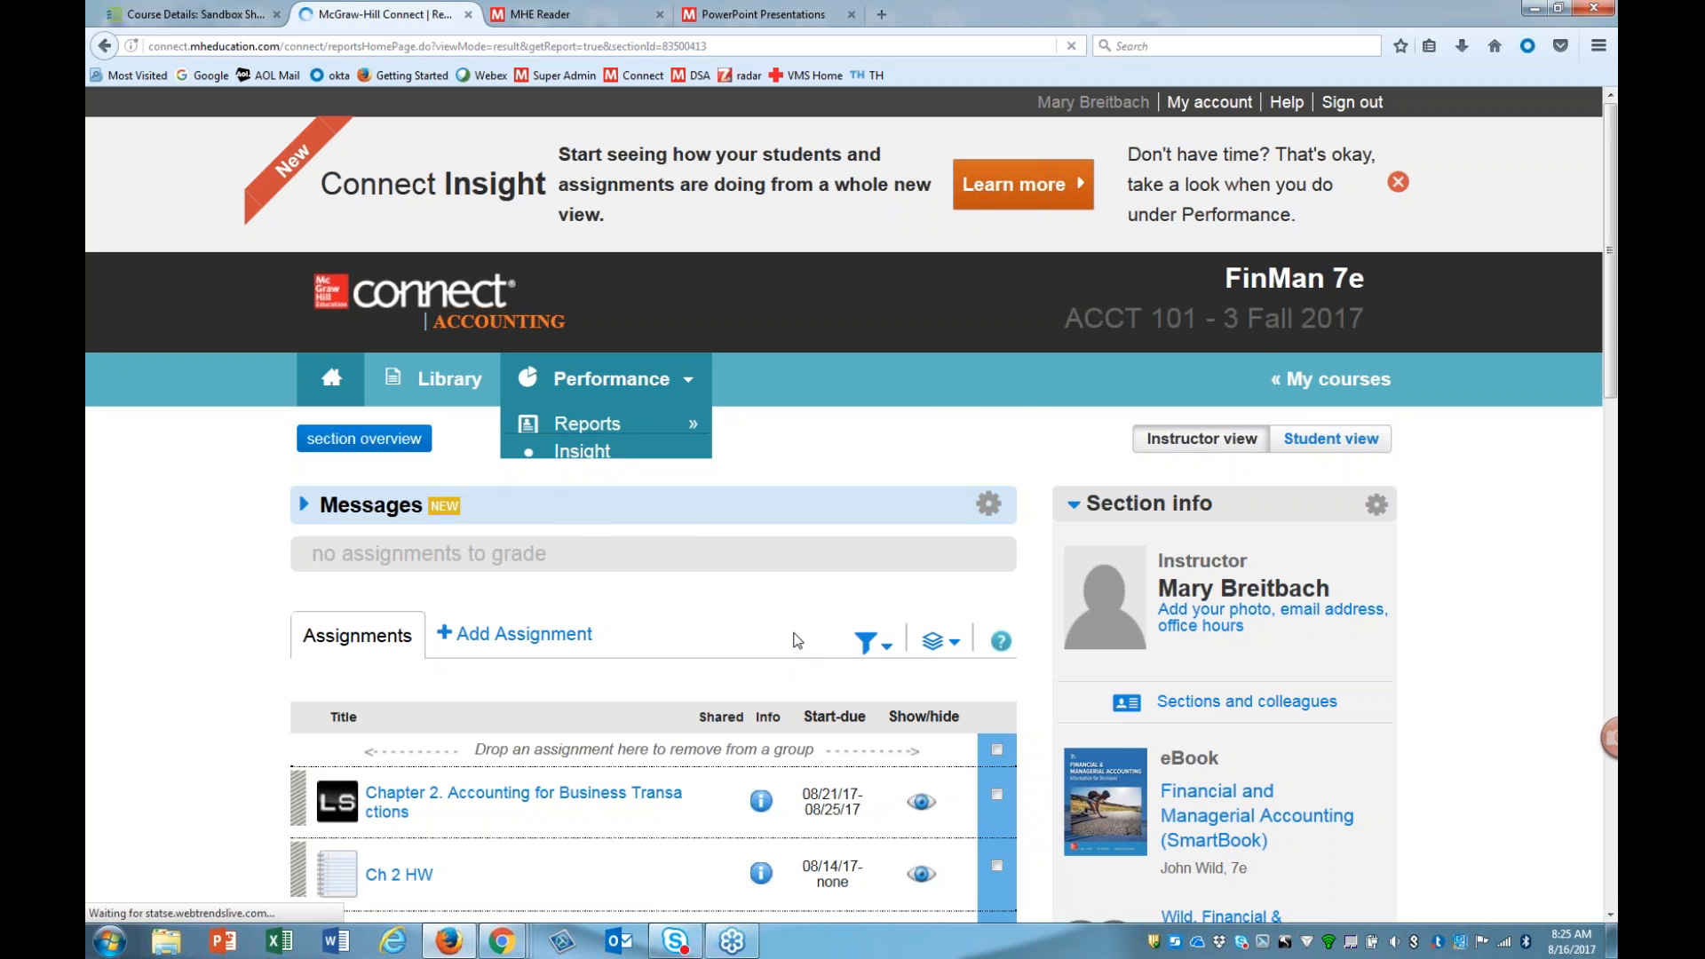
scroll(792, 638, down, 6)
click(579, 733)
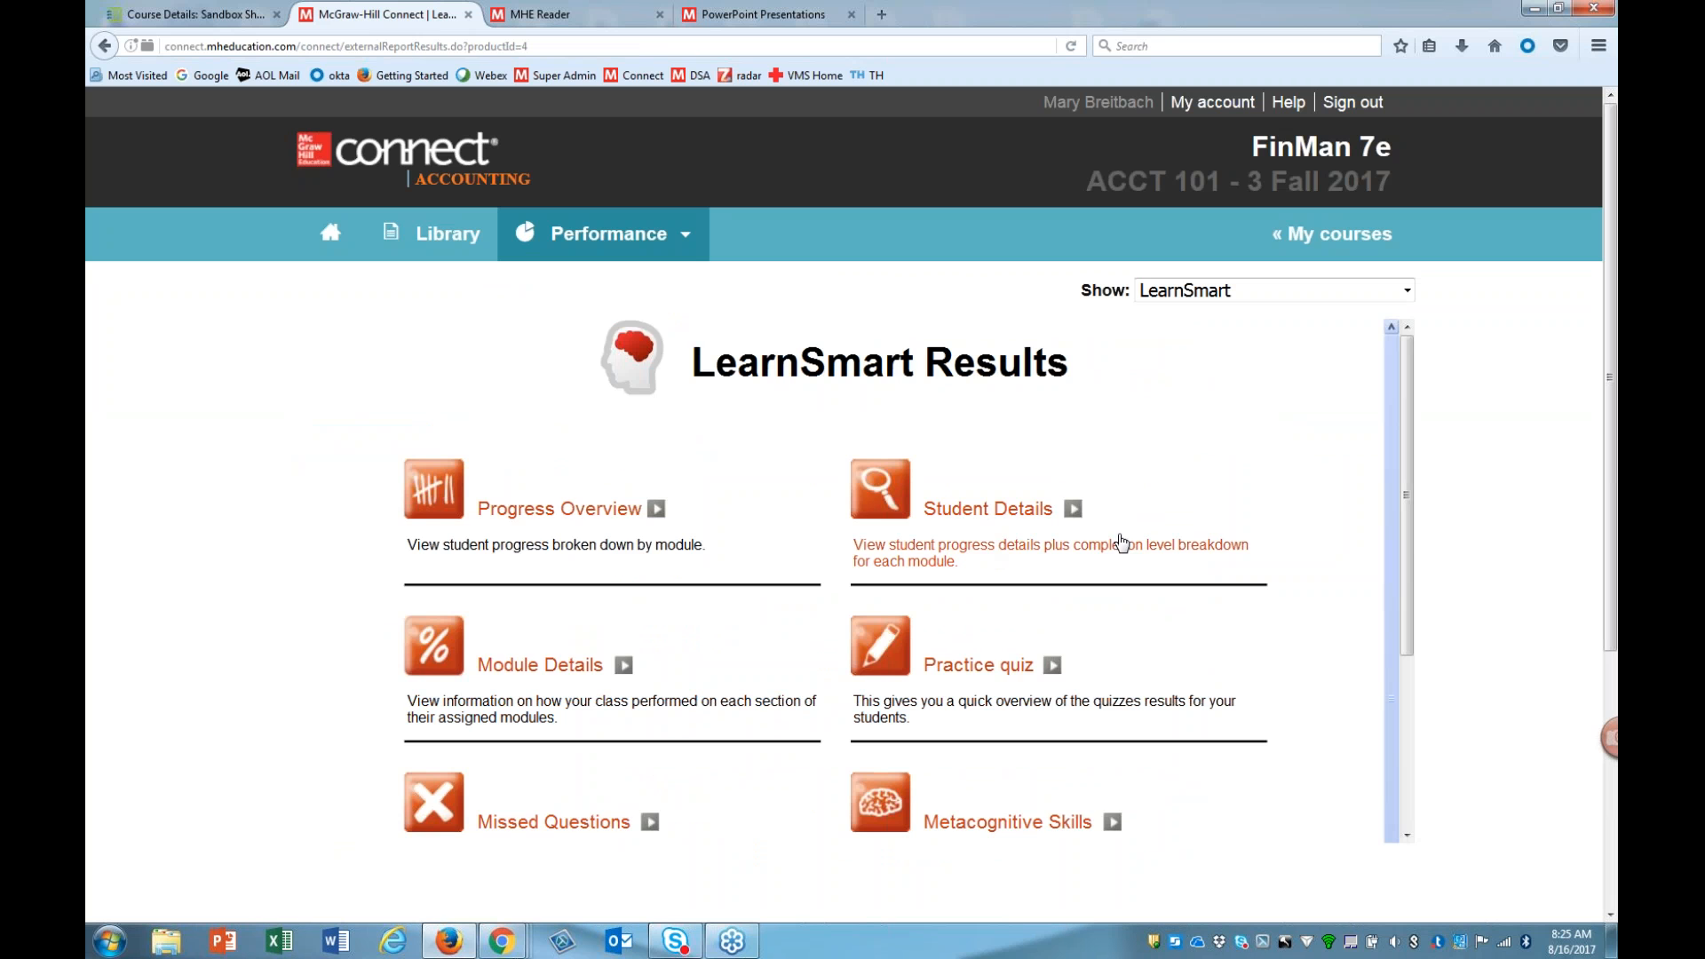
scroll(1411, 551, down, 3)
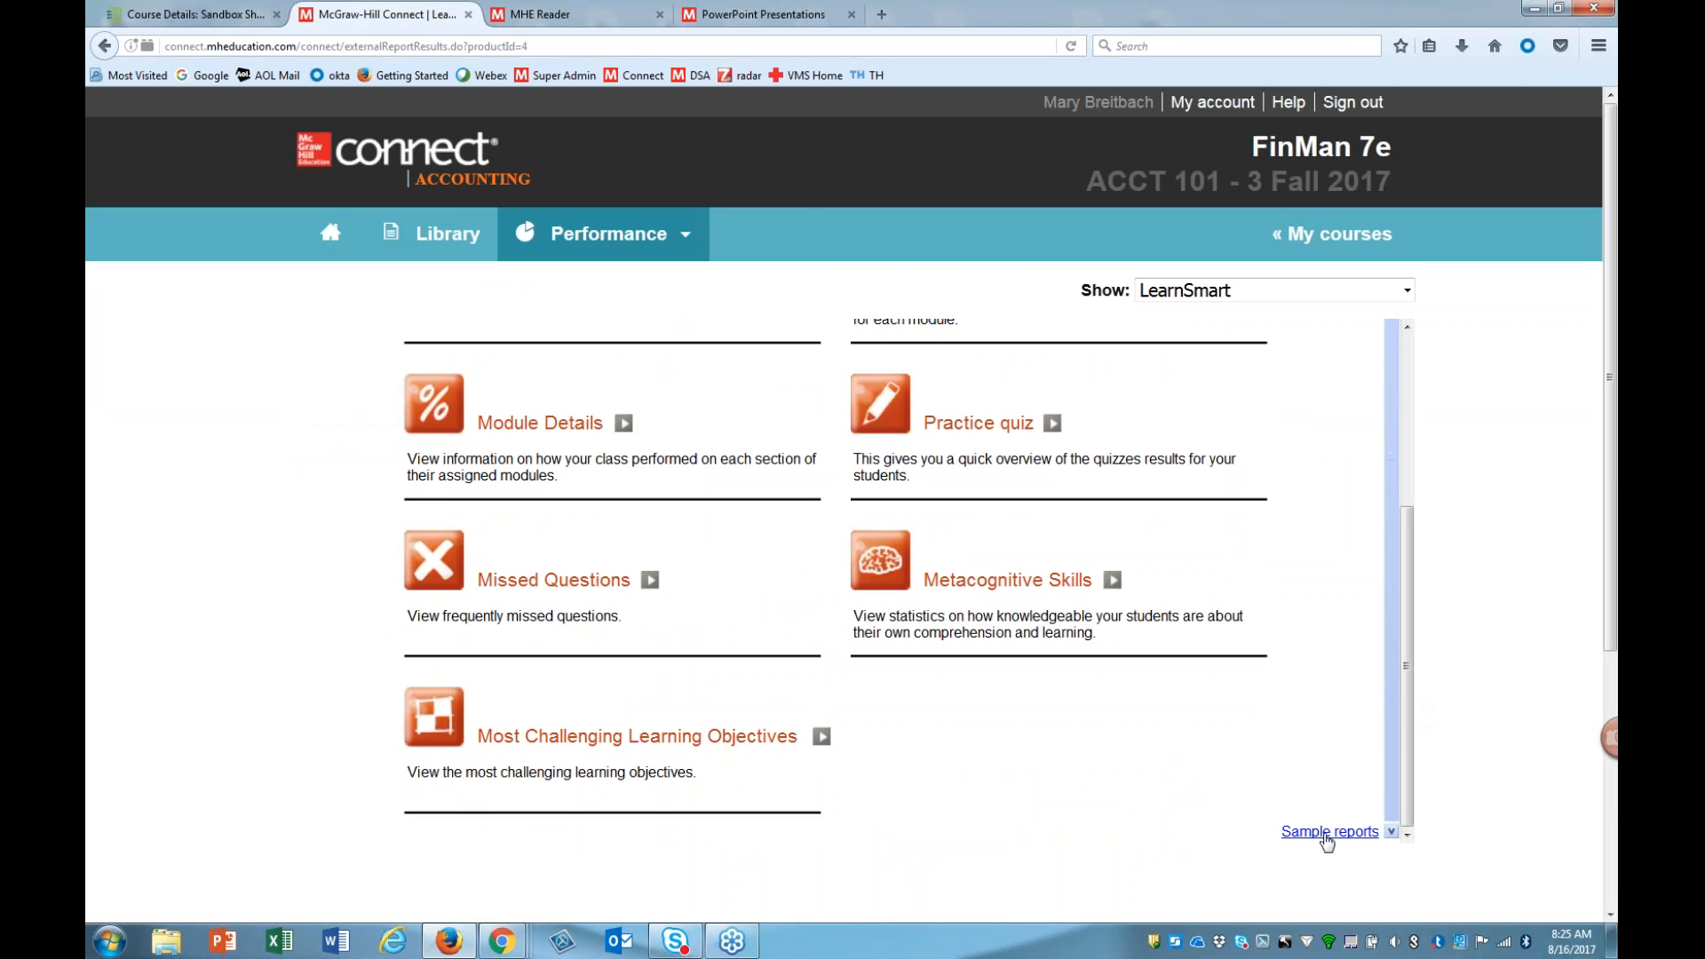
click(1327, 833)
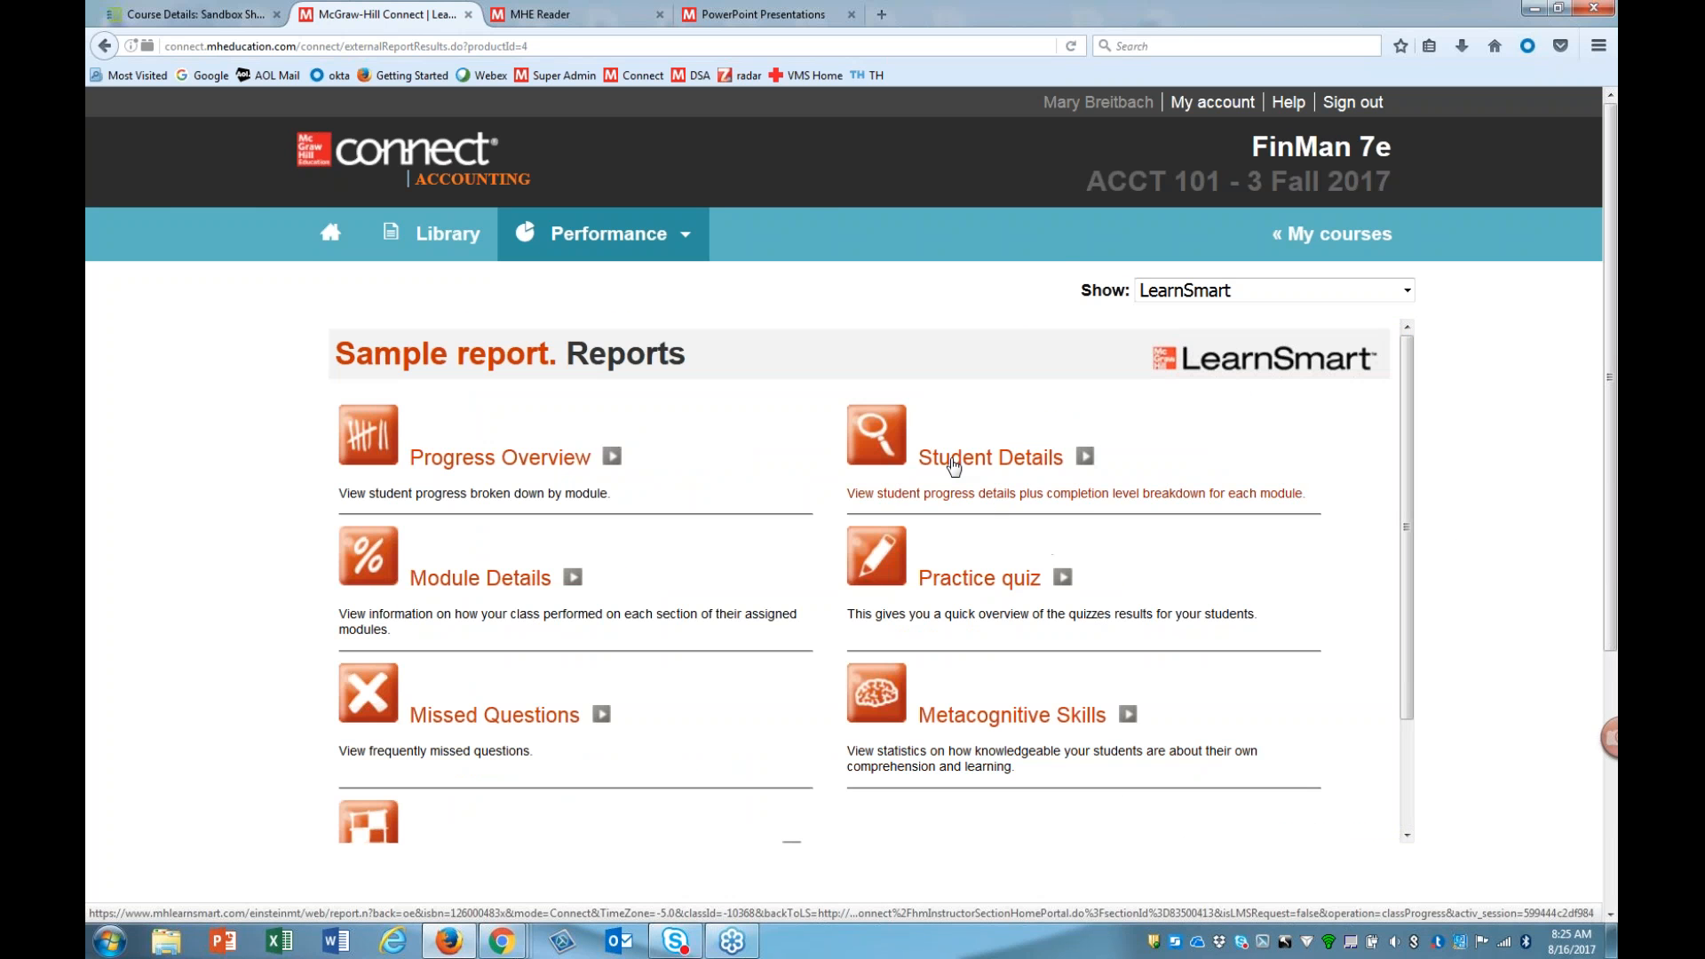
Step: Examine students' completion in the sample Student Details report for the Chapter 3 module, and return to the sample reports overview
click(952, 466)
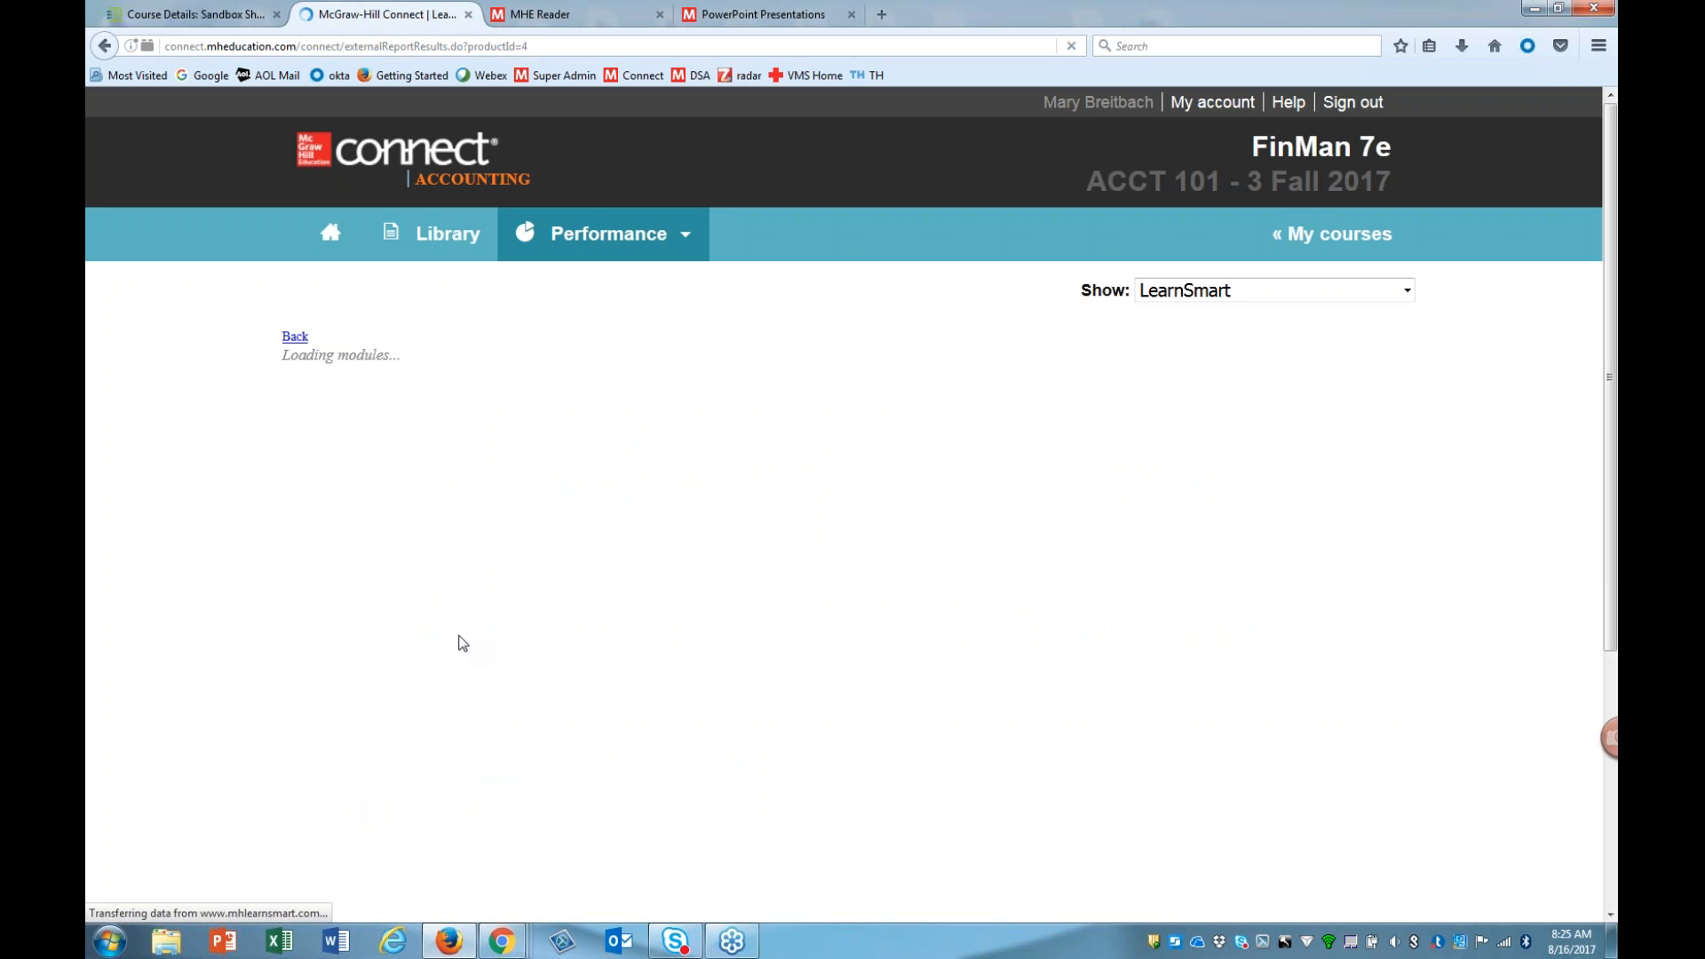
click(430, 552)
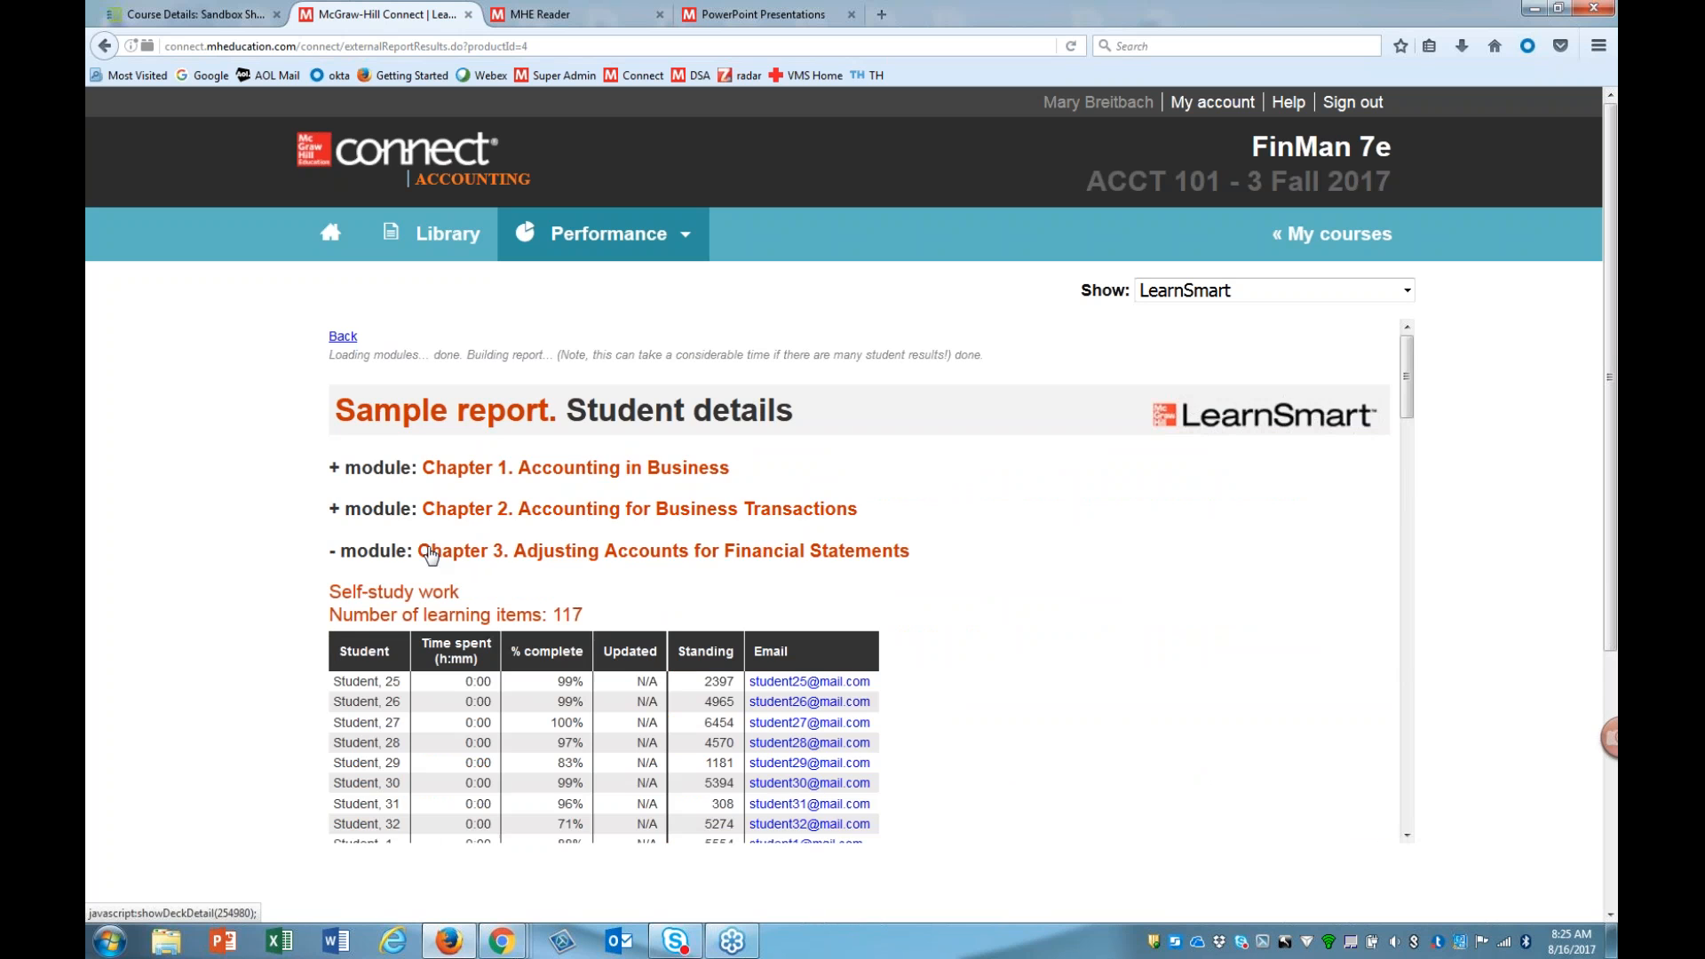
scroll(453, 587, down, 10)
scroll(461, 608, up, 3)
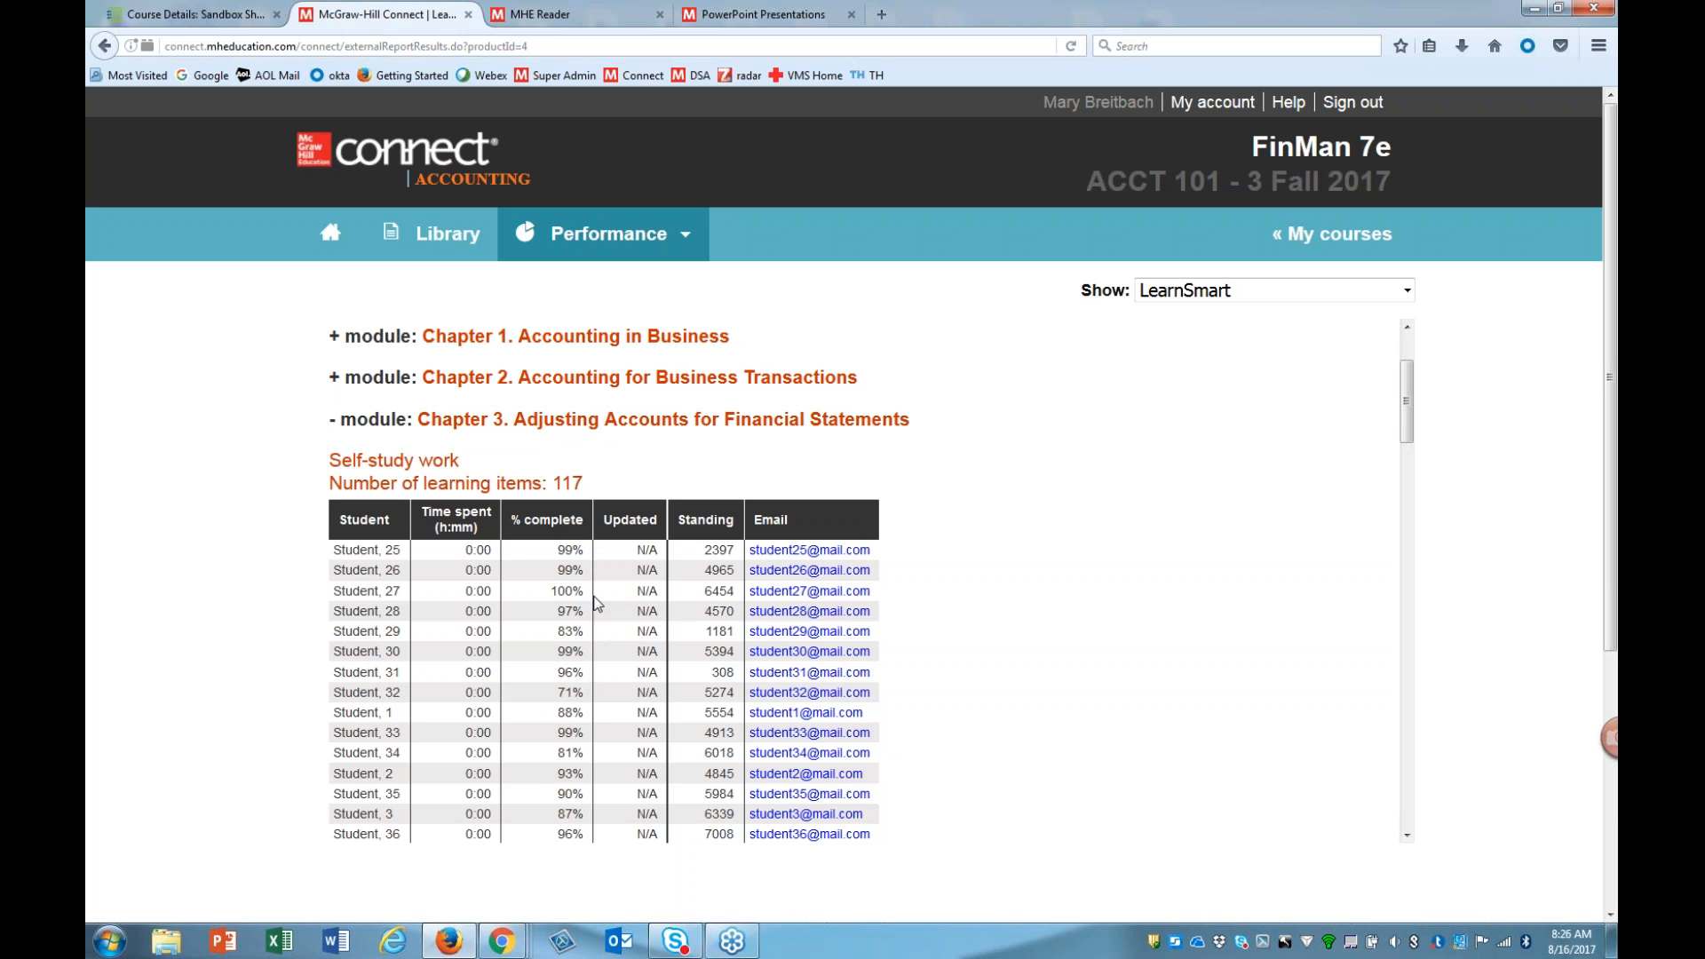
scroll(523, 662, down, 1)
scroll(523, 663, down, 3)
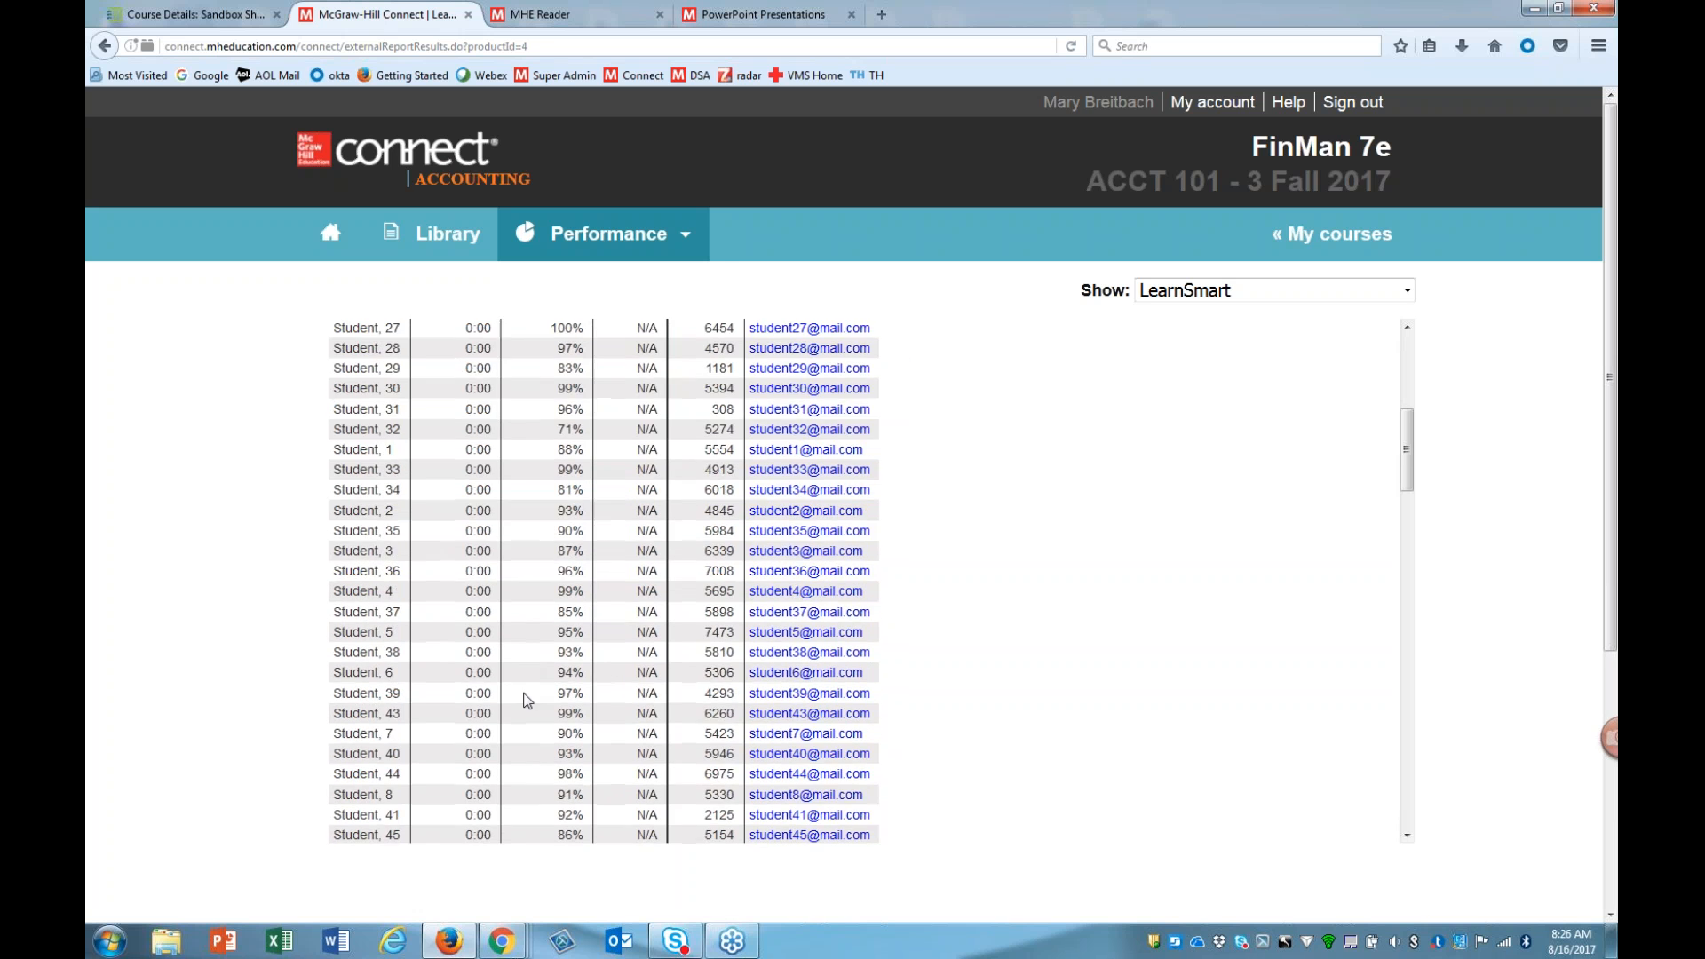
scroll(558, 551, up, 6)
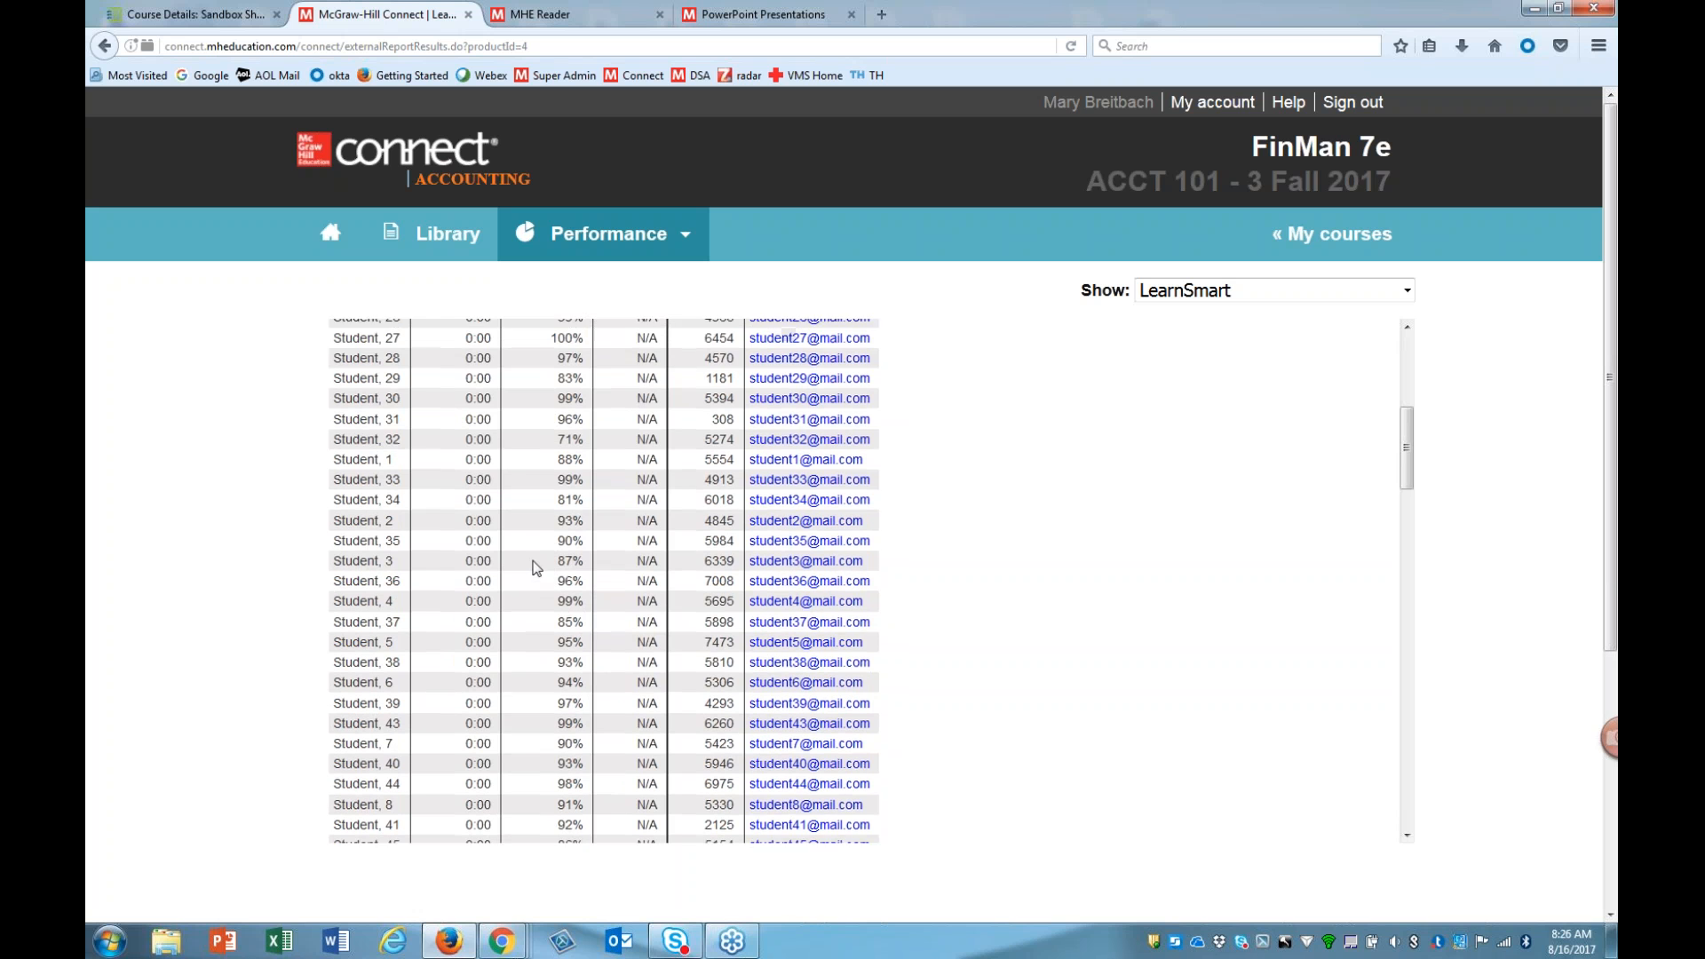
click(344, 338)
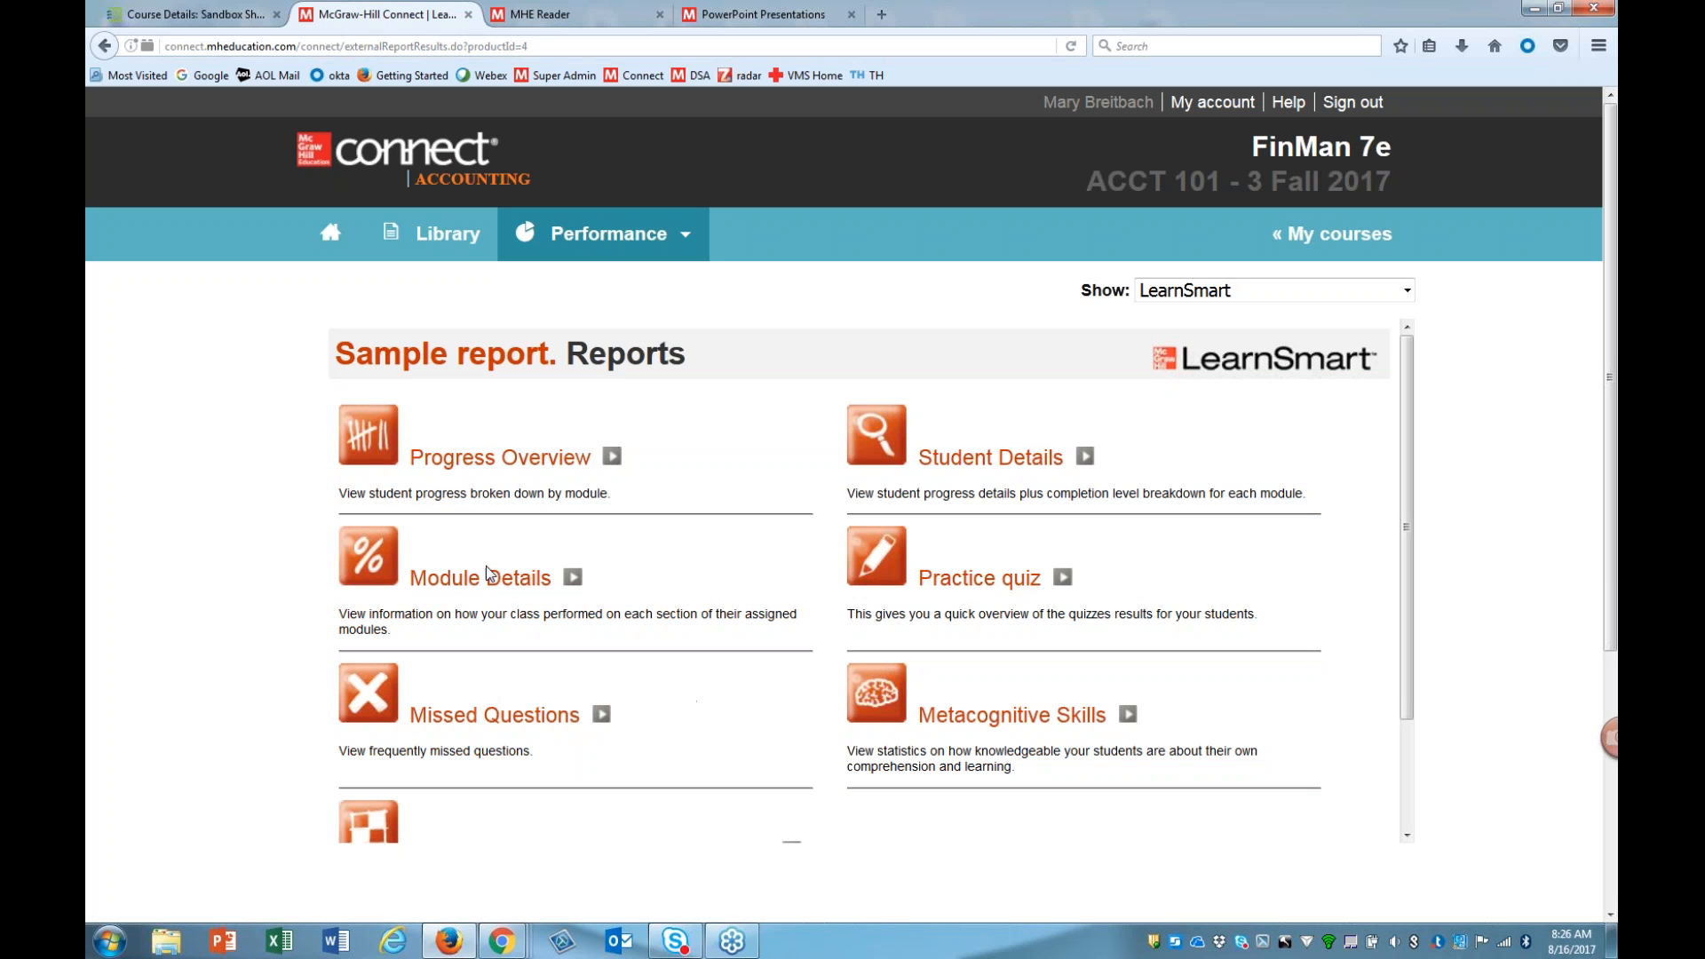
Step: Leave the LearnSmart sample reports for the section home page and look over its assignments list
scroll(1404, 552, down, 1)
scroll(1305, 437, up, 1)
click(330, 235)
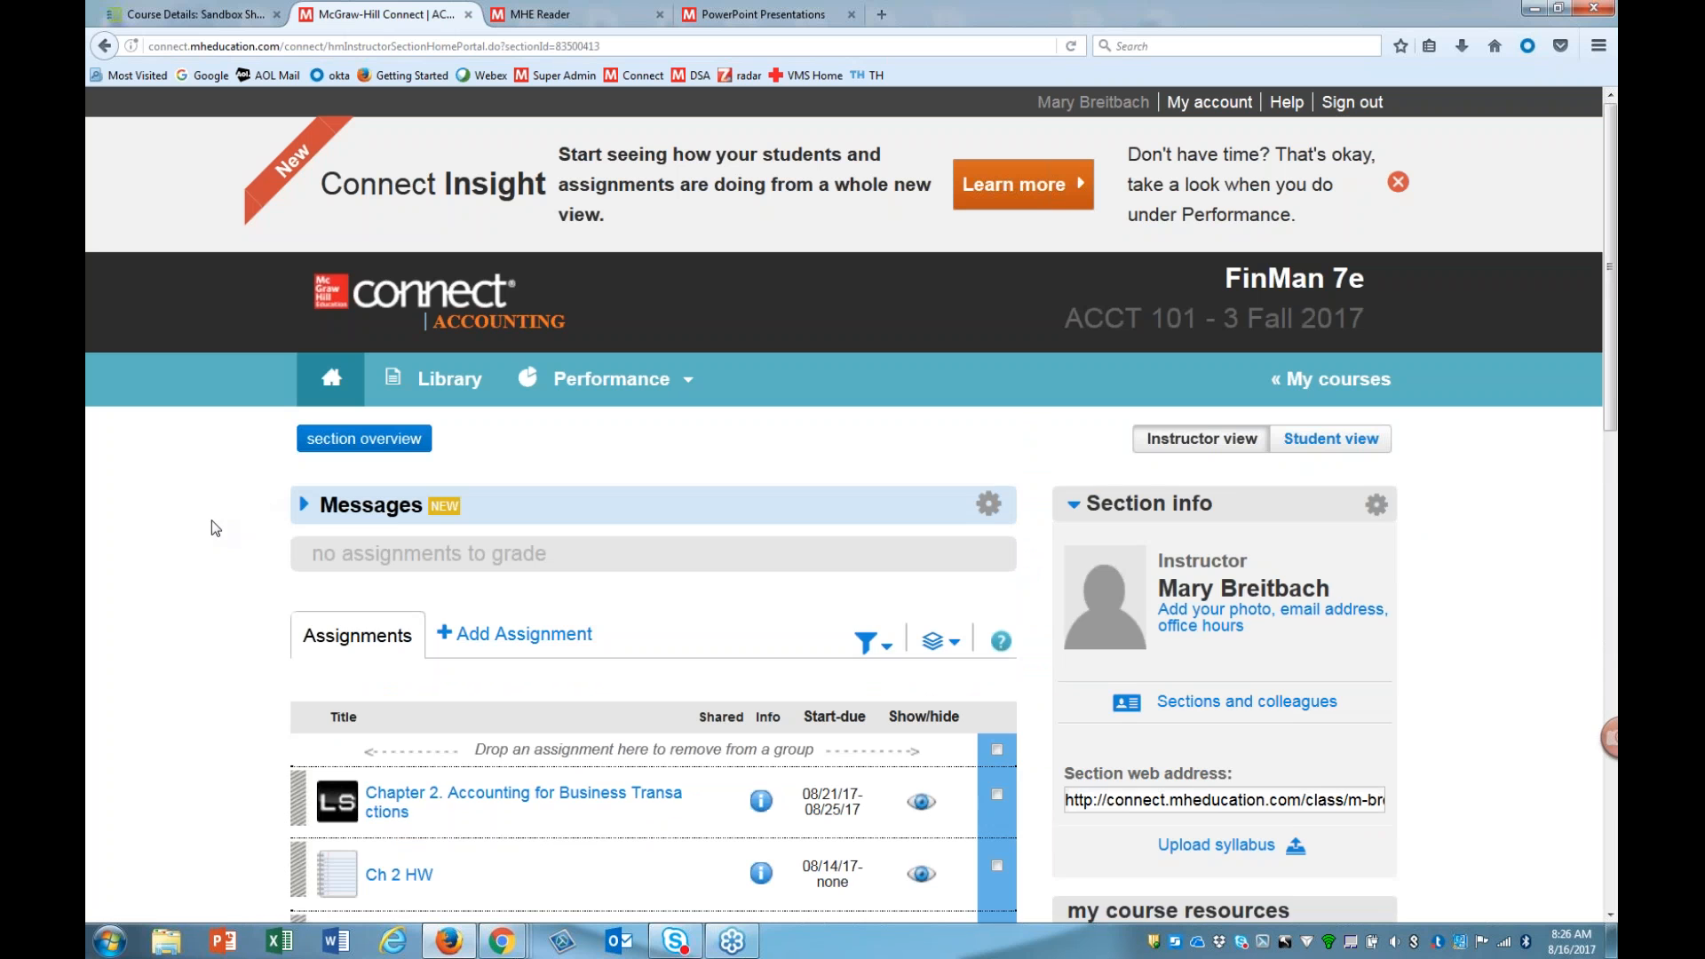
scroll(226, 524, down, 5)
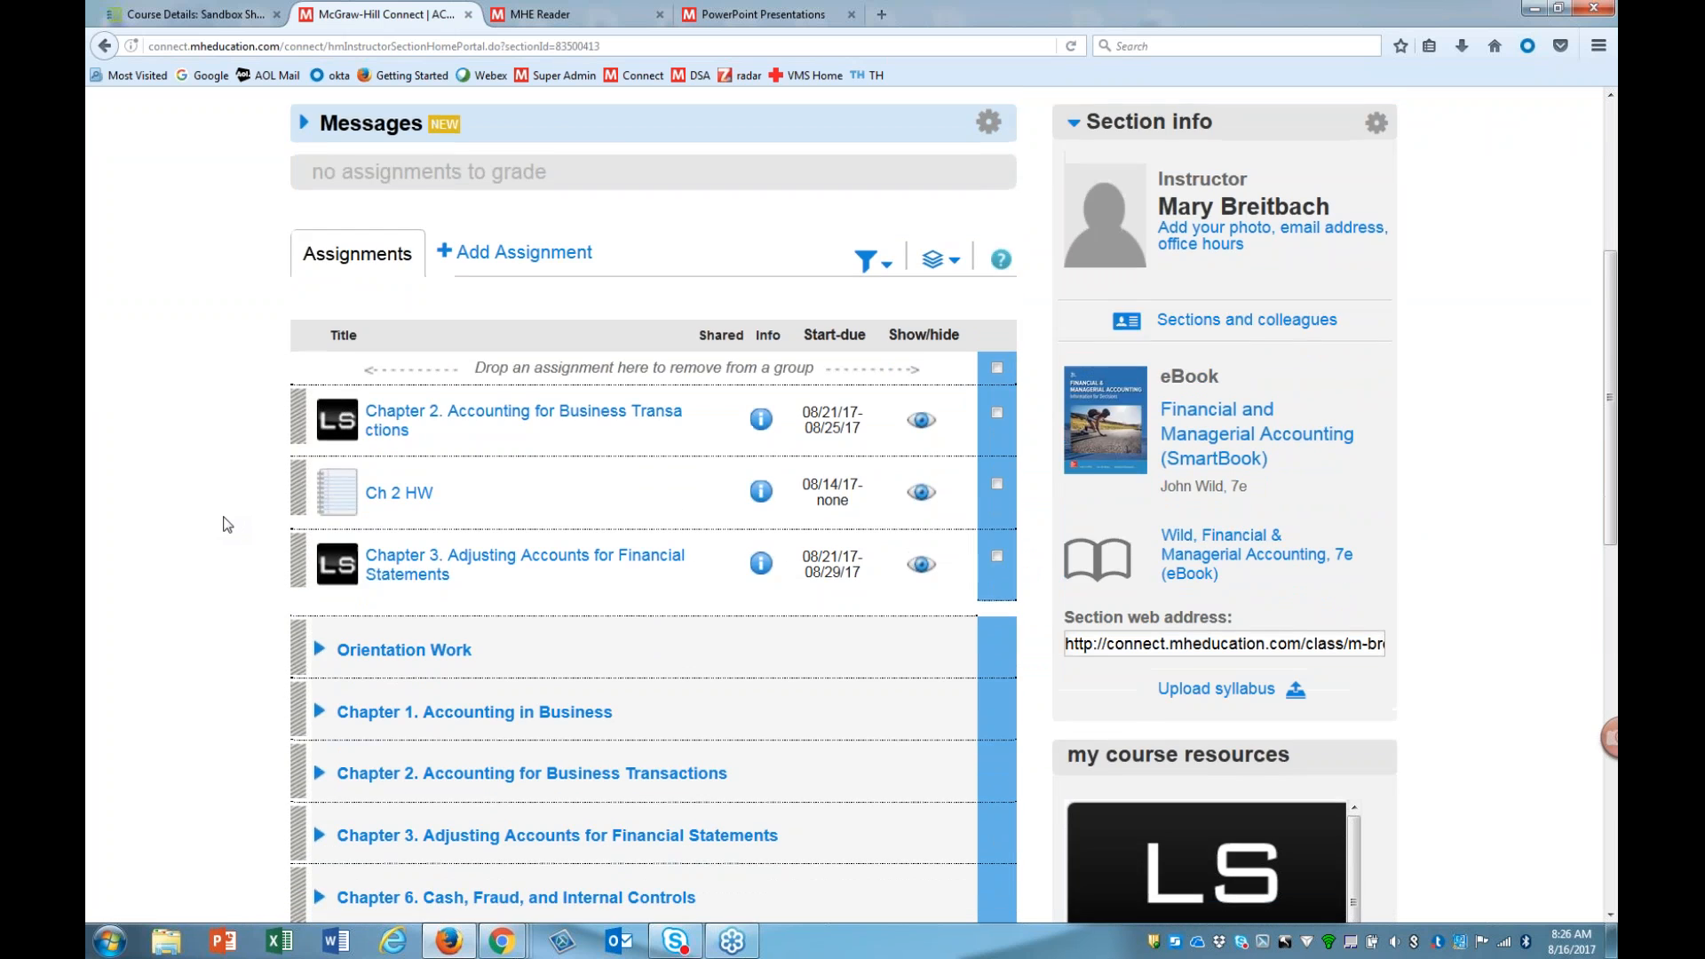
scroll(226, 526, up, 5)
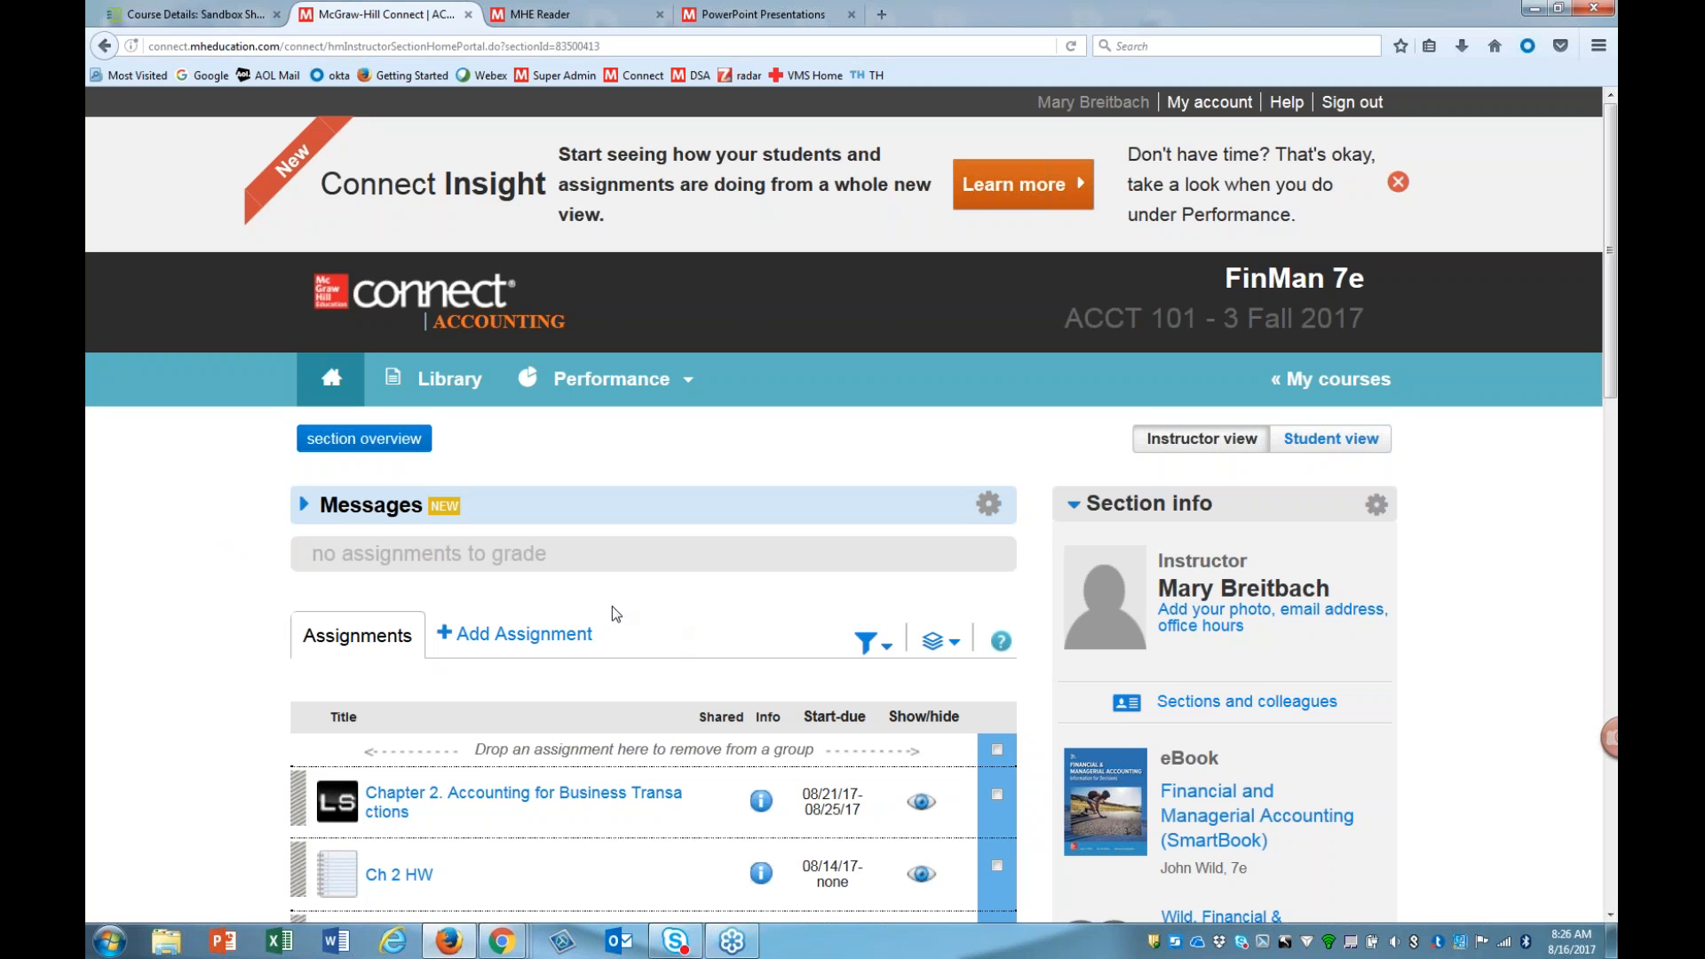
Step: Start adding a Question Bank assignment to the section
click(497, 641)
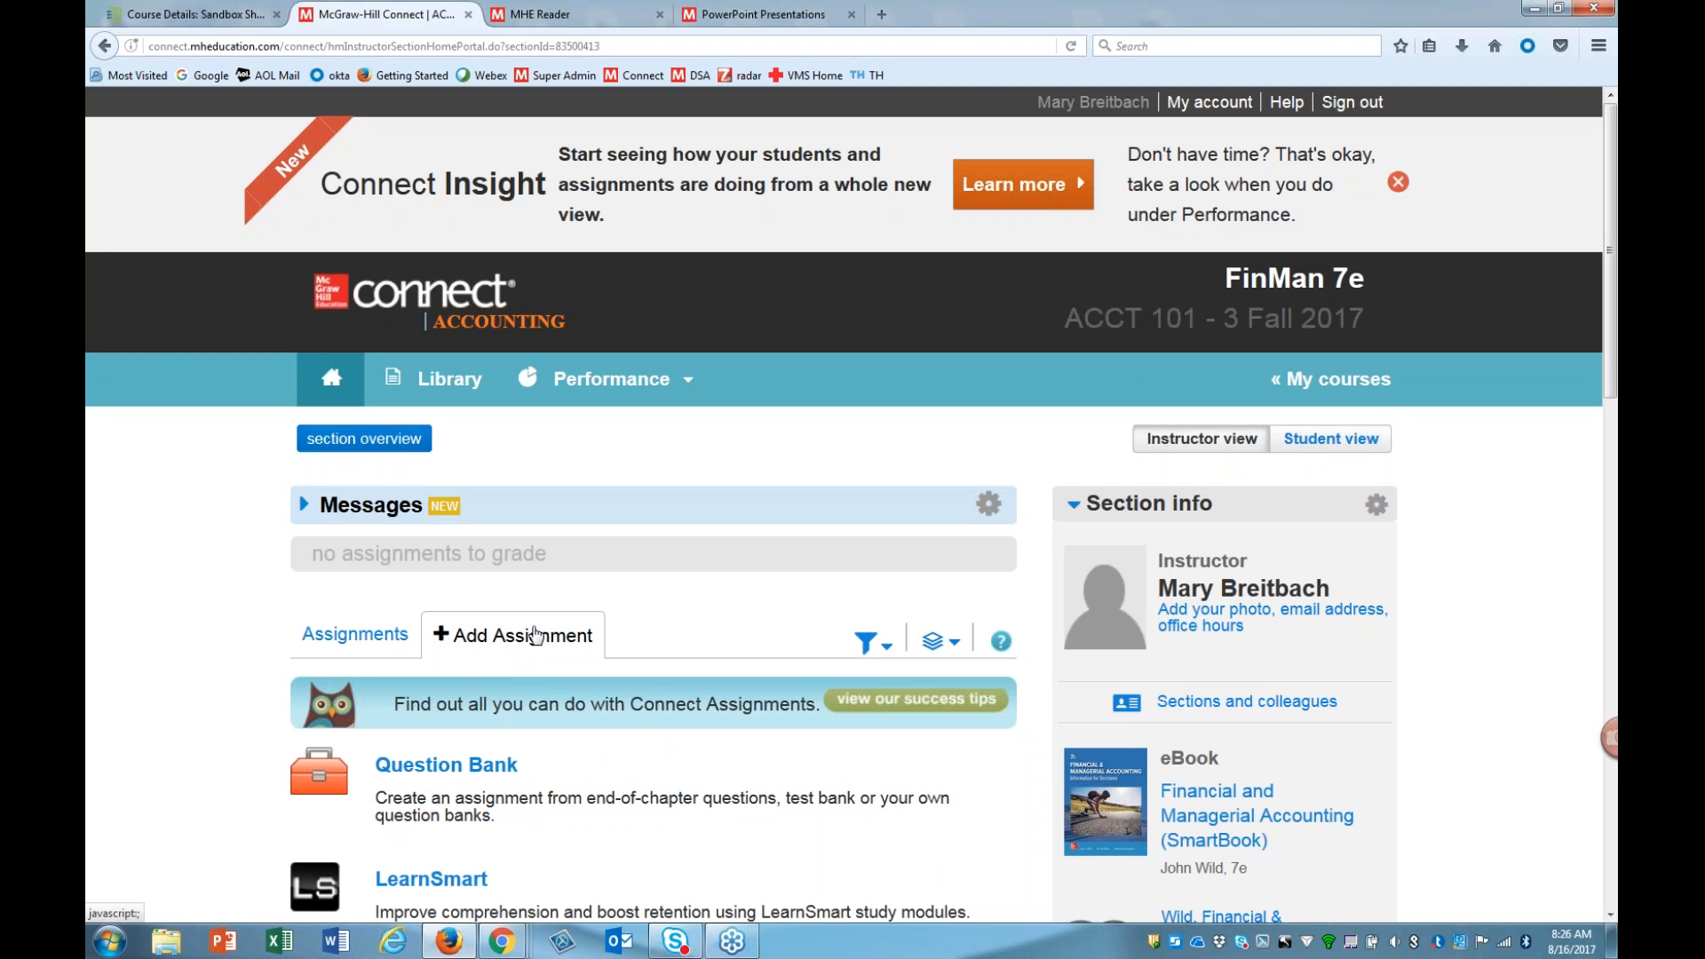
scroll(421, 508, down, 5)
click(421, 508)
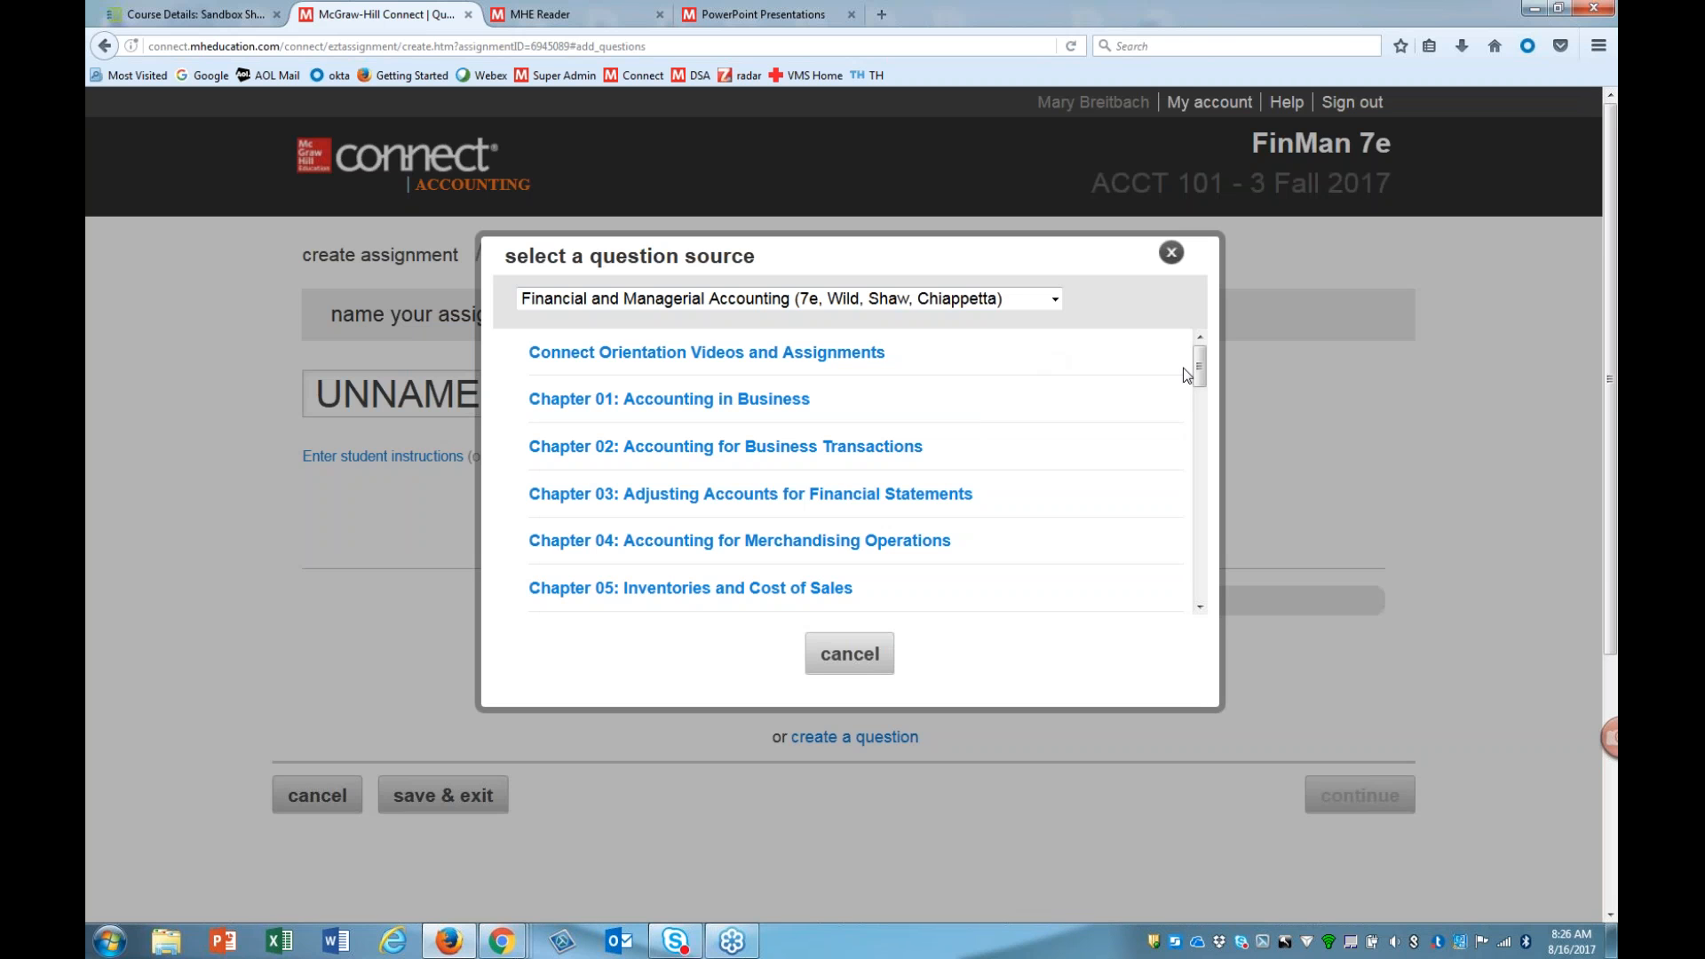
Step: Browse the Chapter 03: Adjusting Accounts for Financial Statements sources and select Chapter 03 Test Bank - Algorithmic as the question source
mouse_move(1203, 390)
mouse_down()
mouse_move(1188, 576)
mouse_move(1199, 363)
mouse_up()
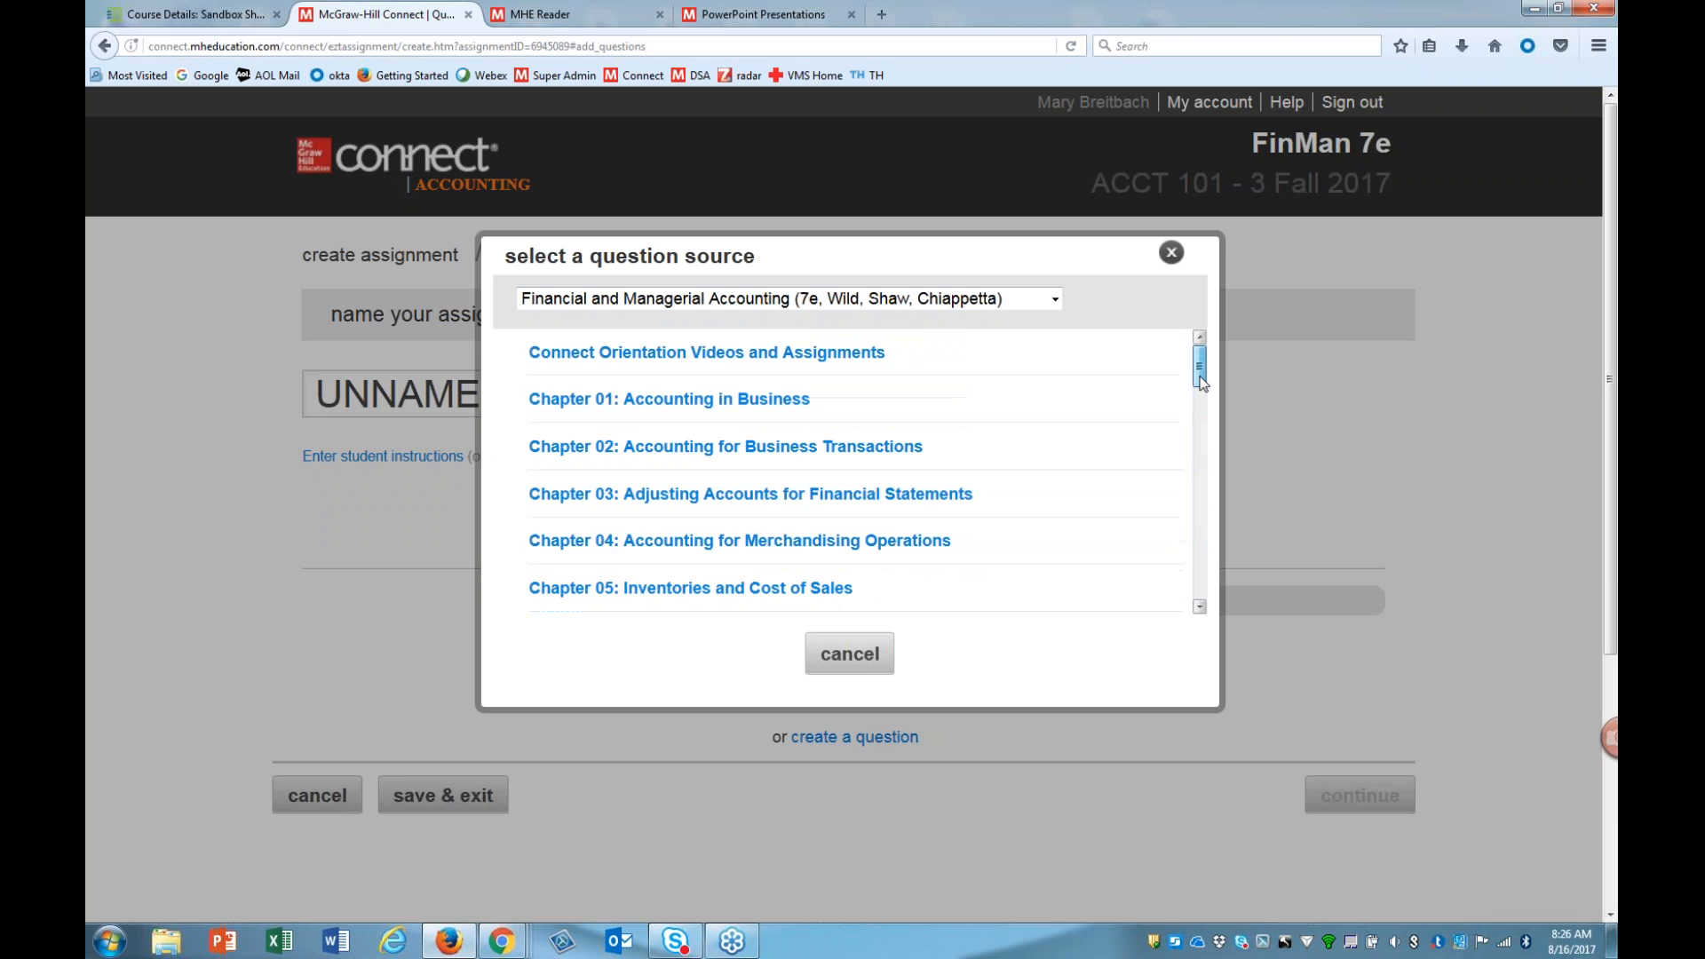
click(632, 495)
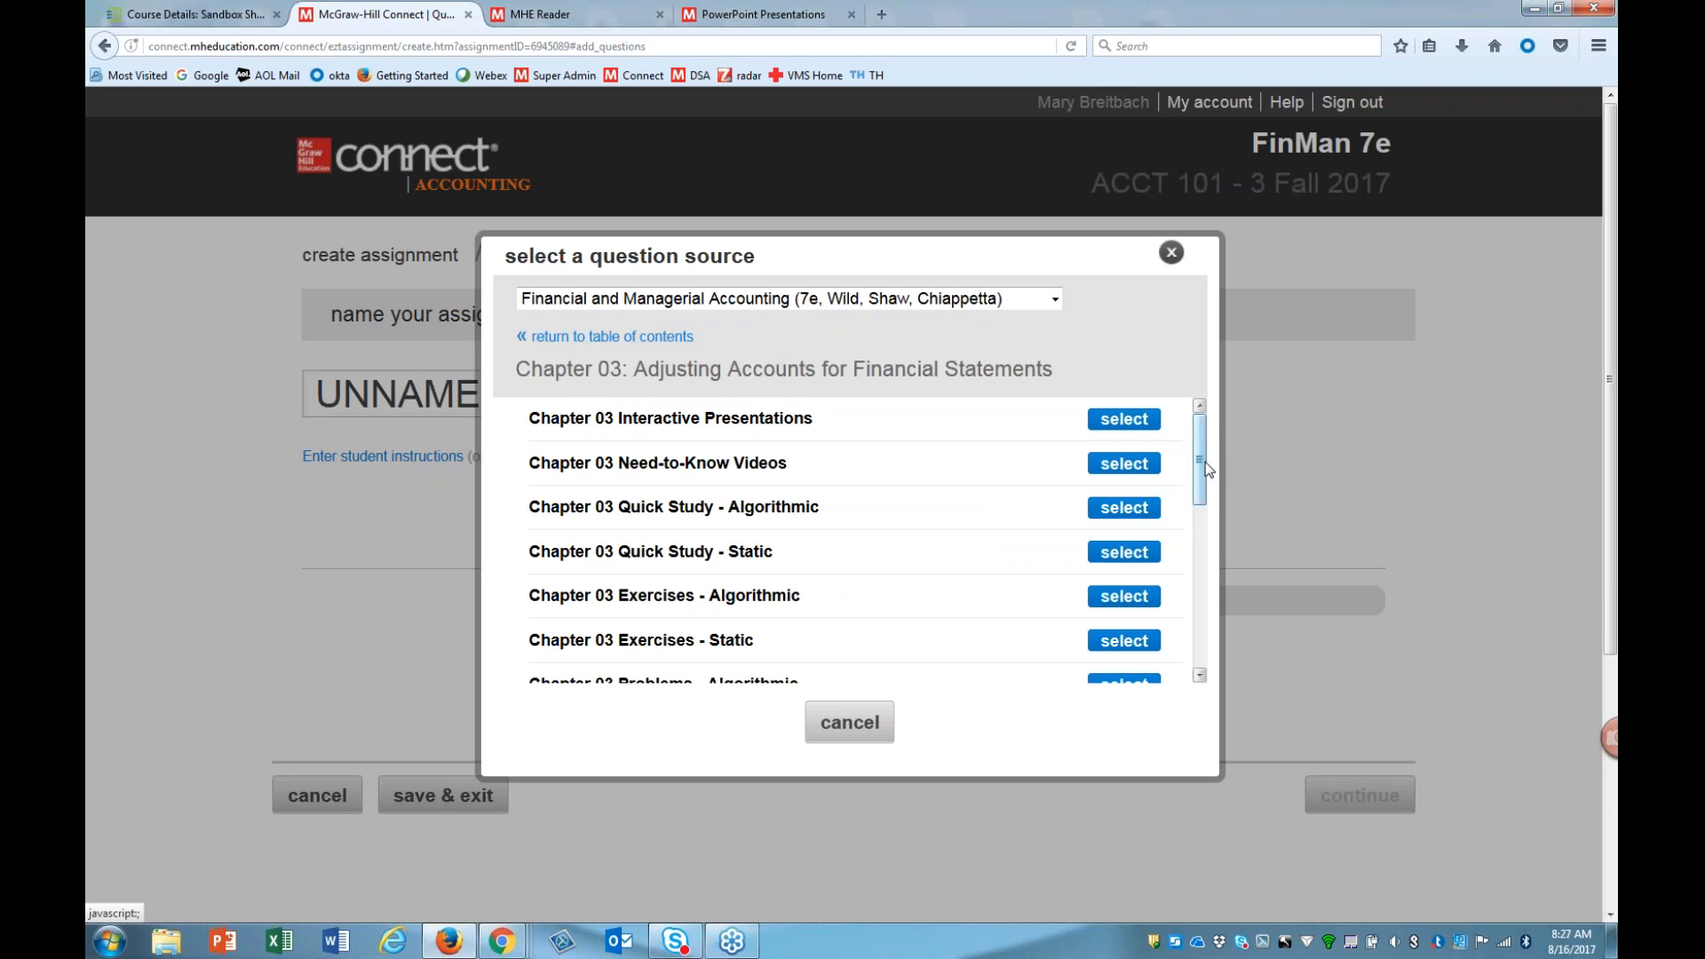
drag(1199, 463, 1204, 417)
mouse_move(1199, 459)
mouse_down()
mouse_move(1201, 485)
mouse_move(1195, 460)
mouse_up()
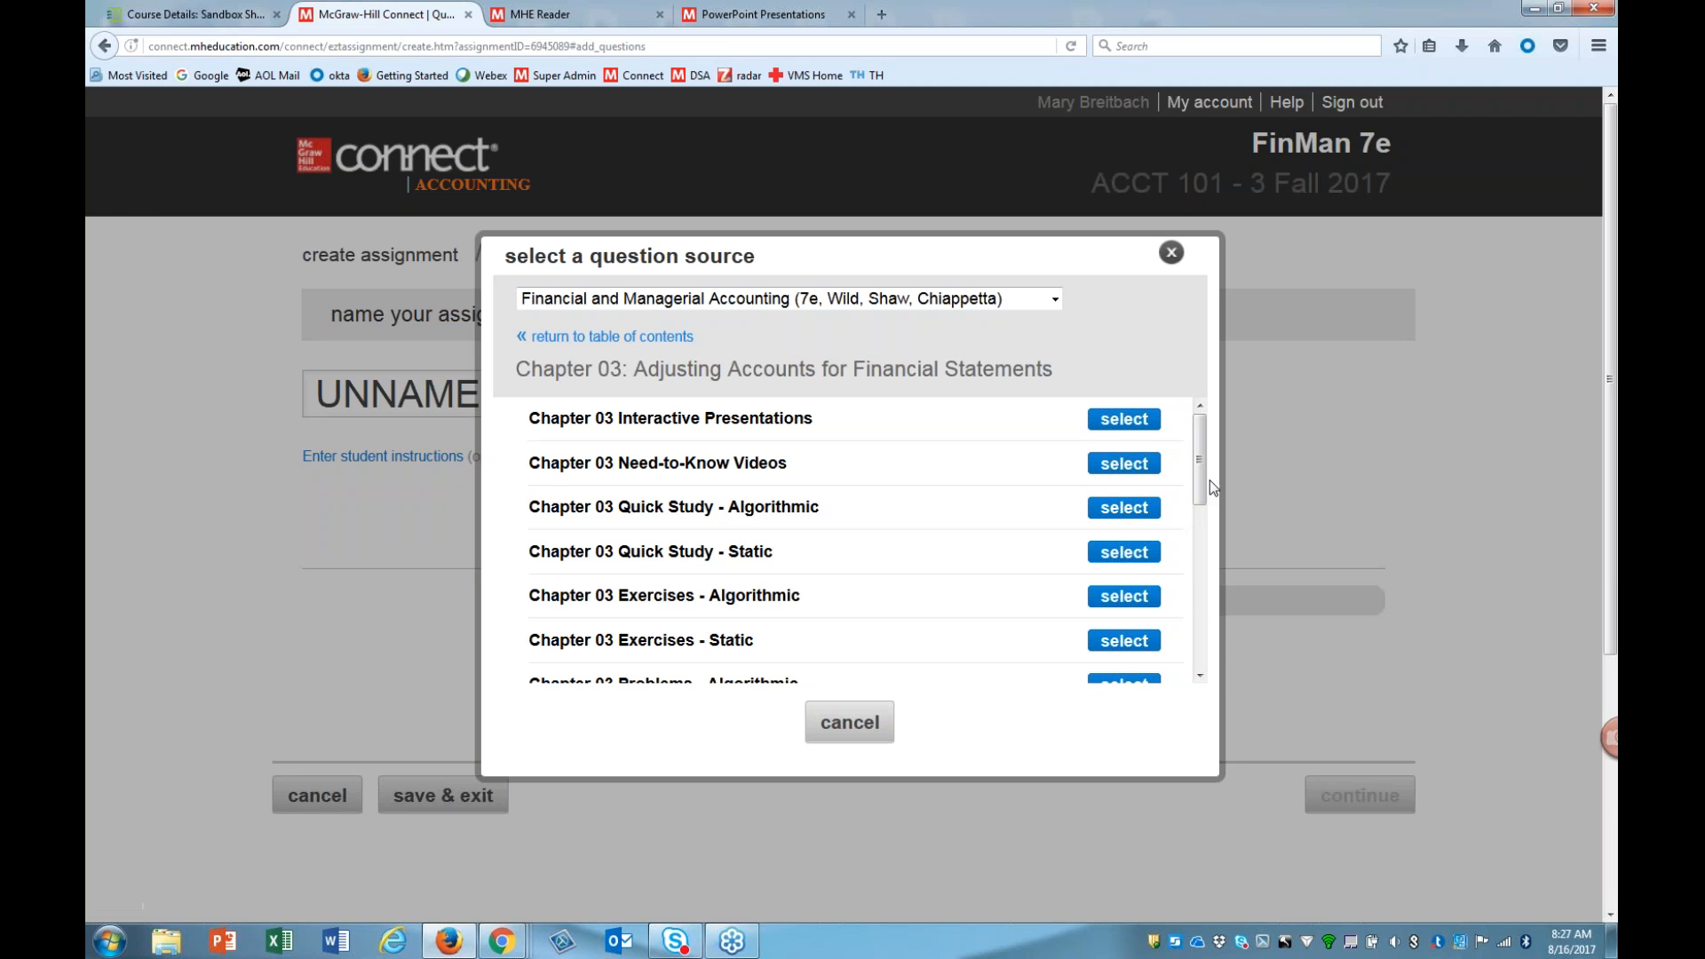
drag(1198, 462, 1185, 641)
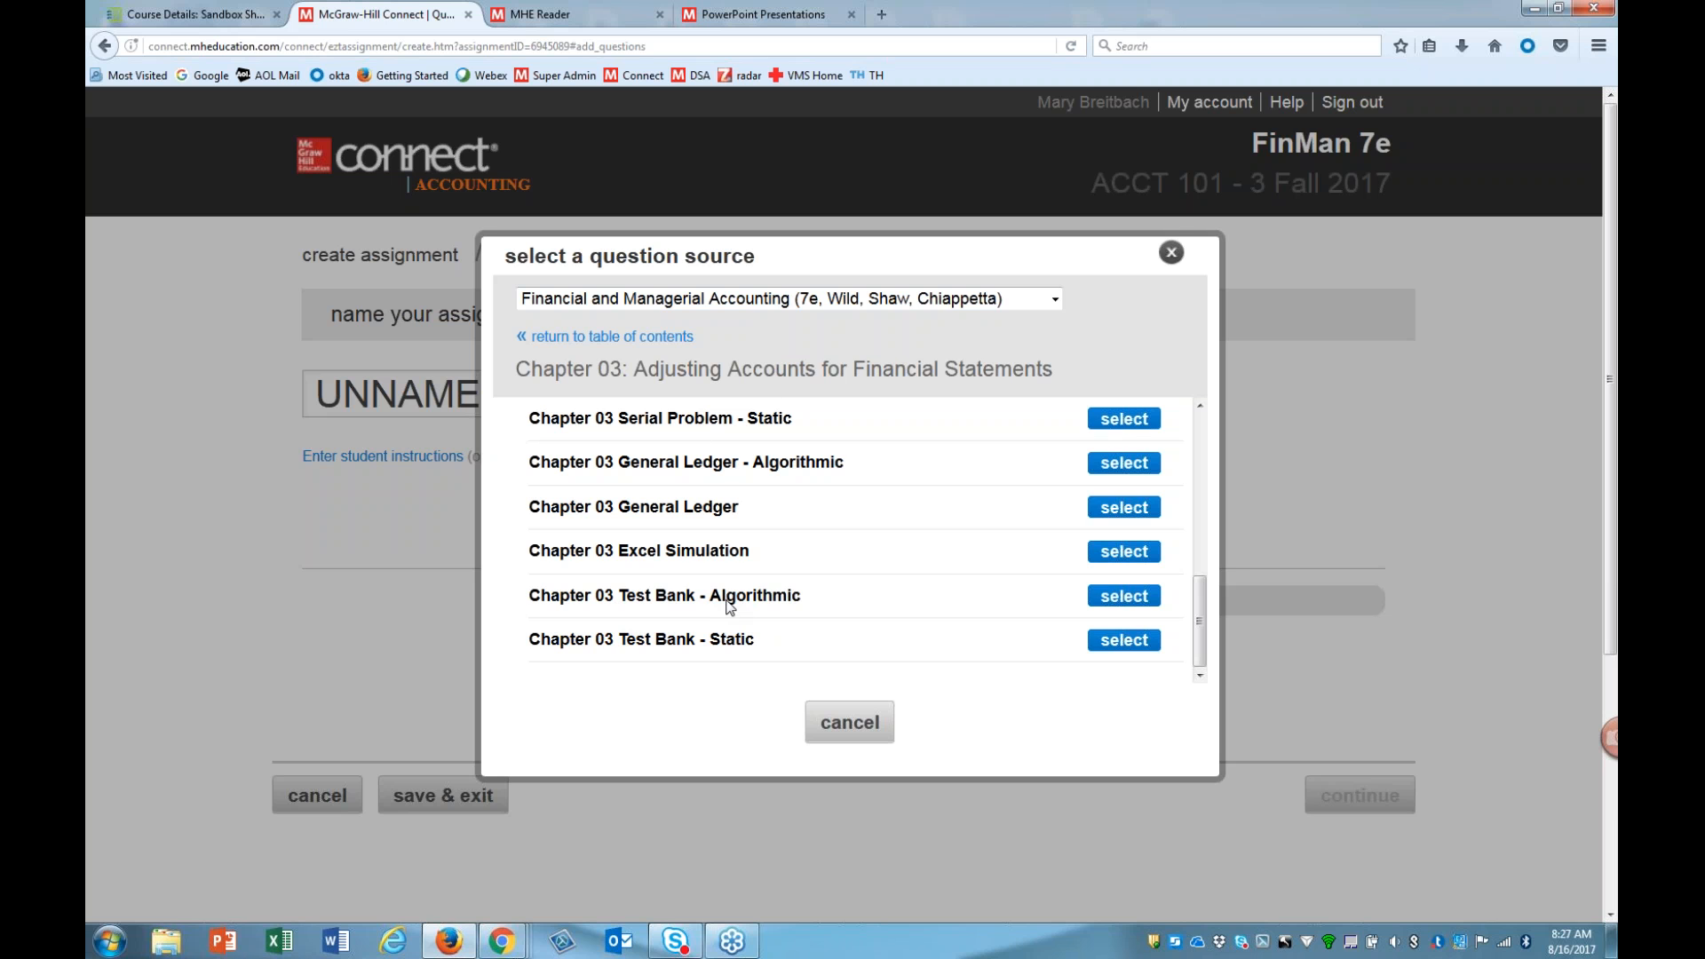
click(1124, 596)
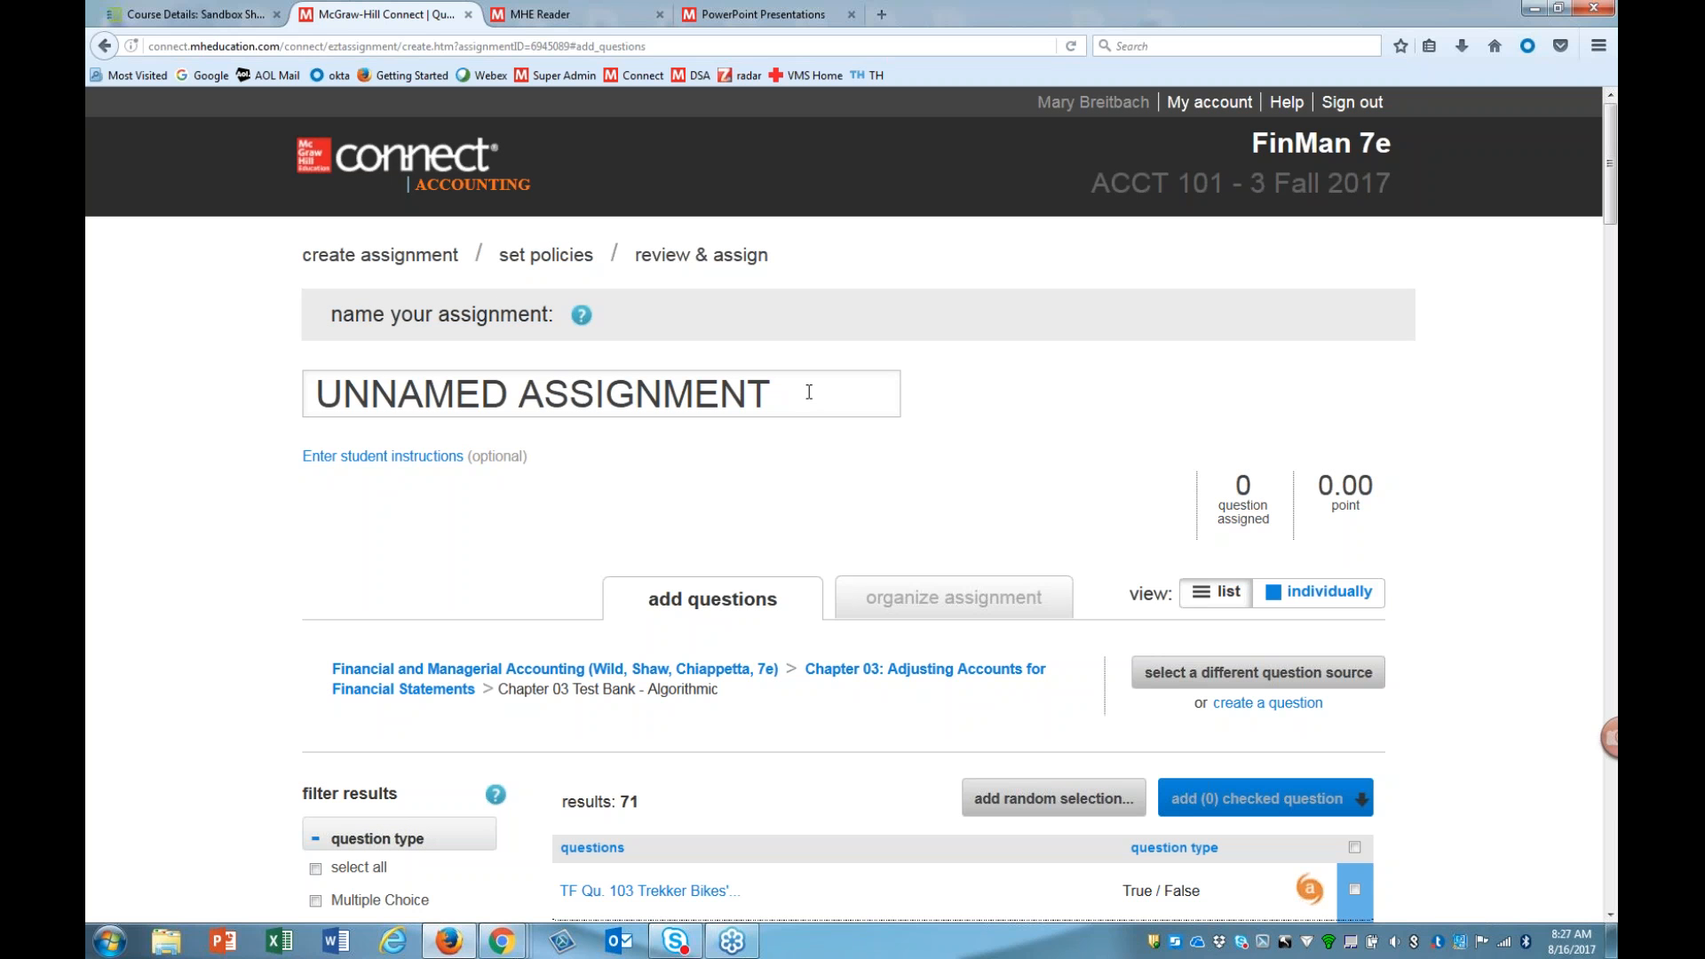
Step: Name the new question bank assignment "Ch 3 Sample HW"
click(811, 392)
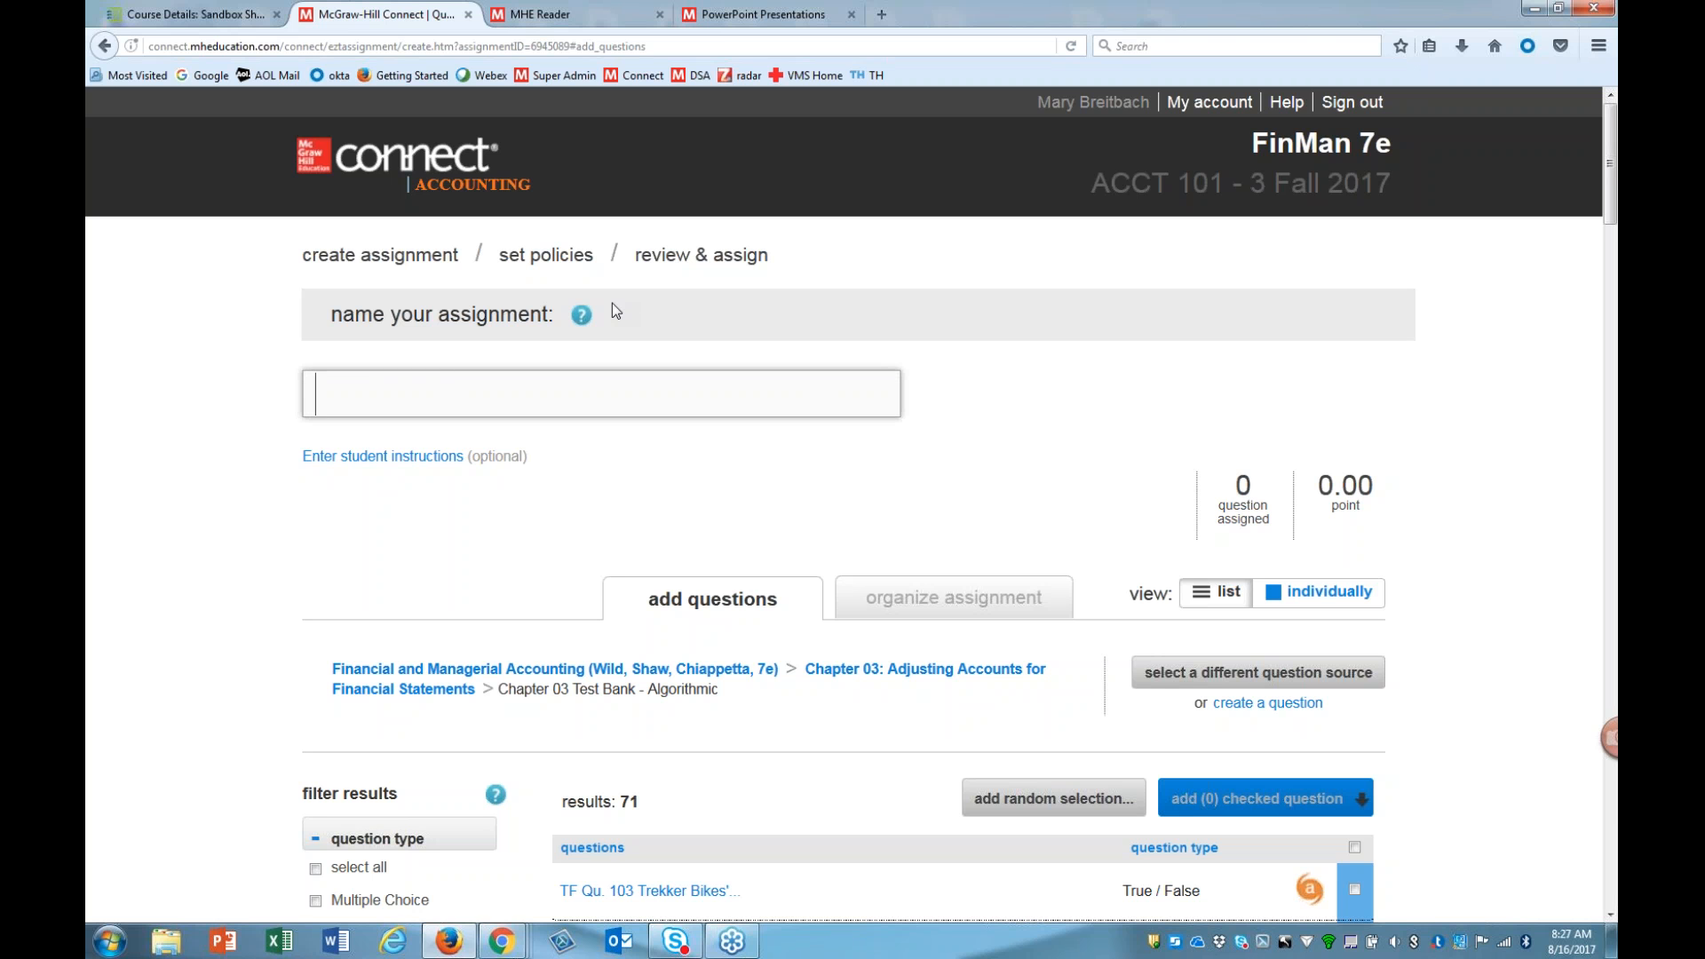
text(Ch 3 Sample HW)
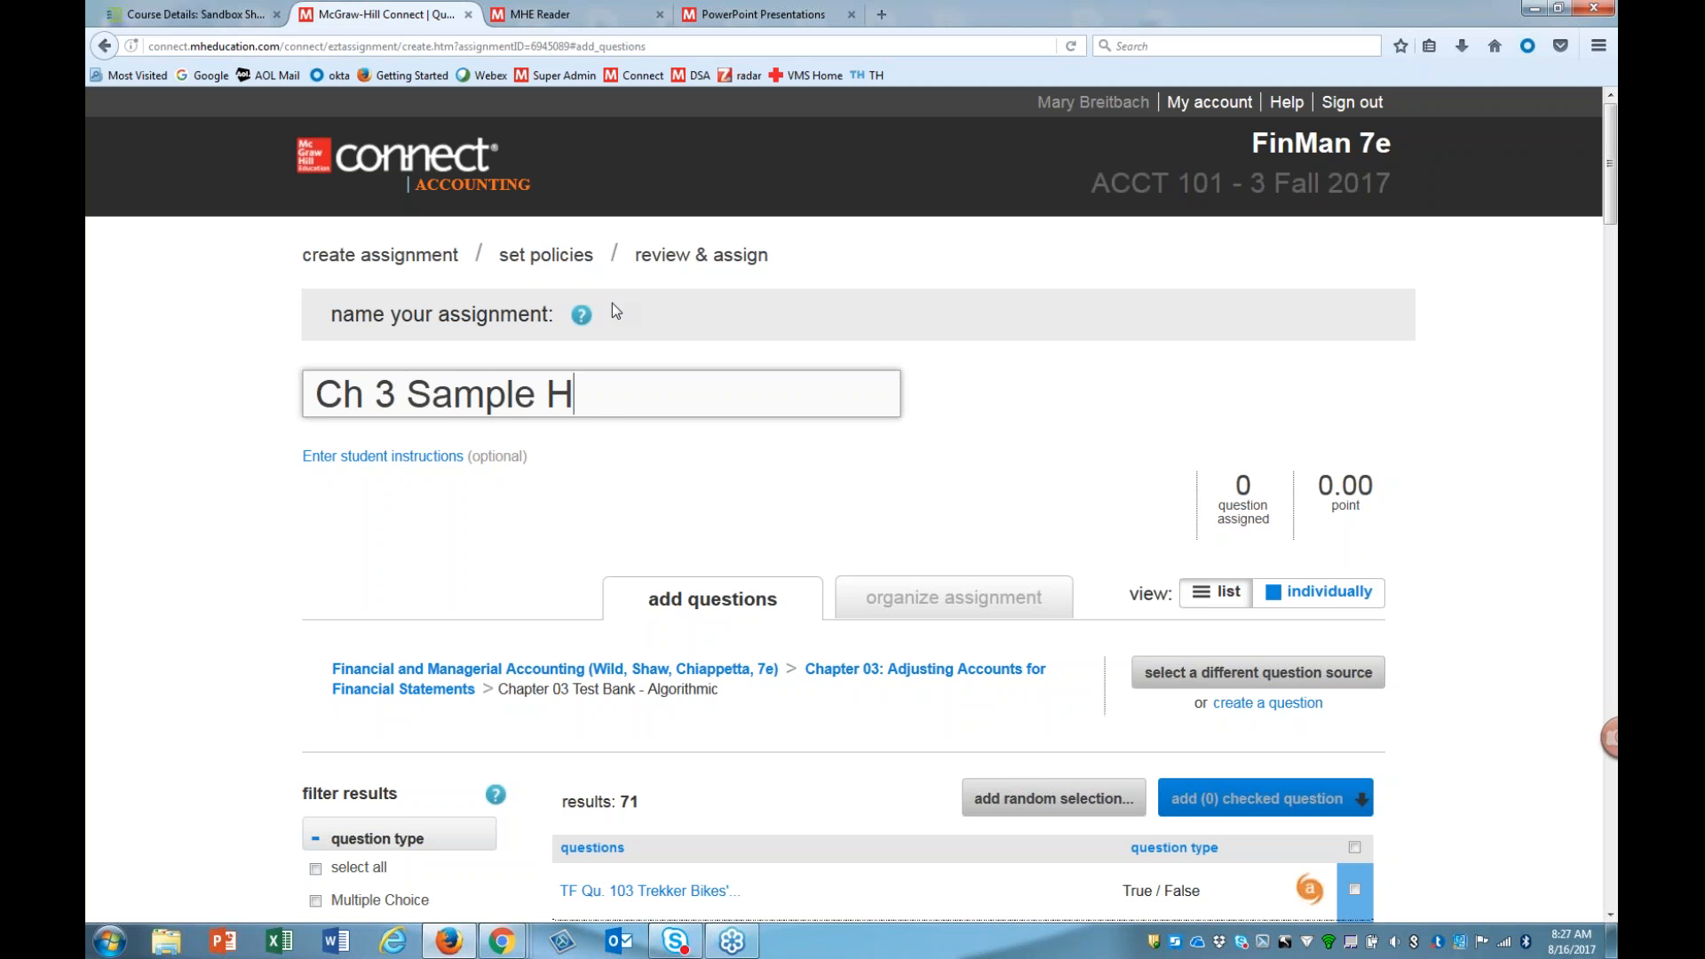
click(404, 454)
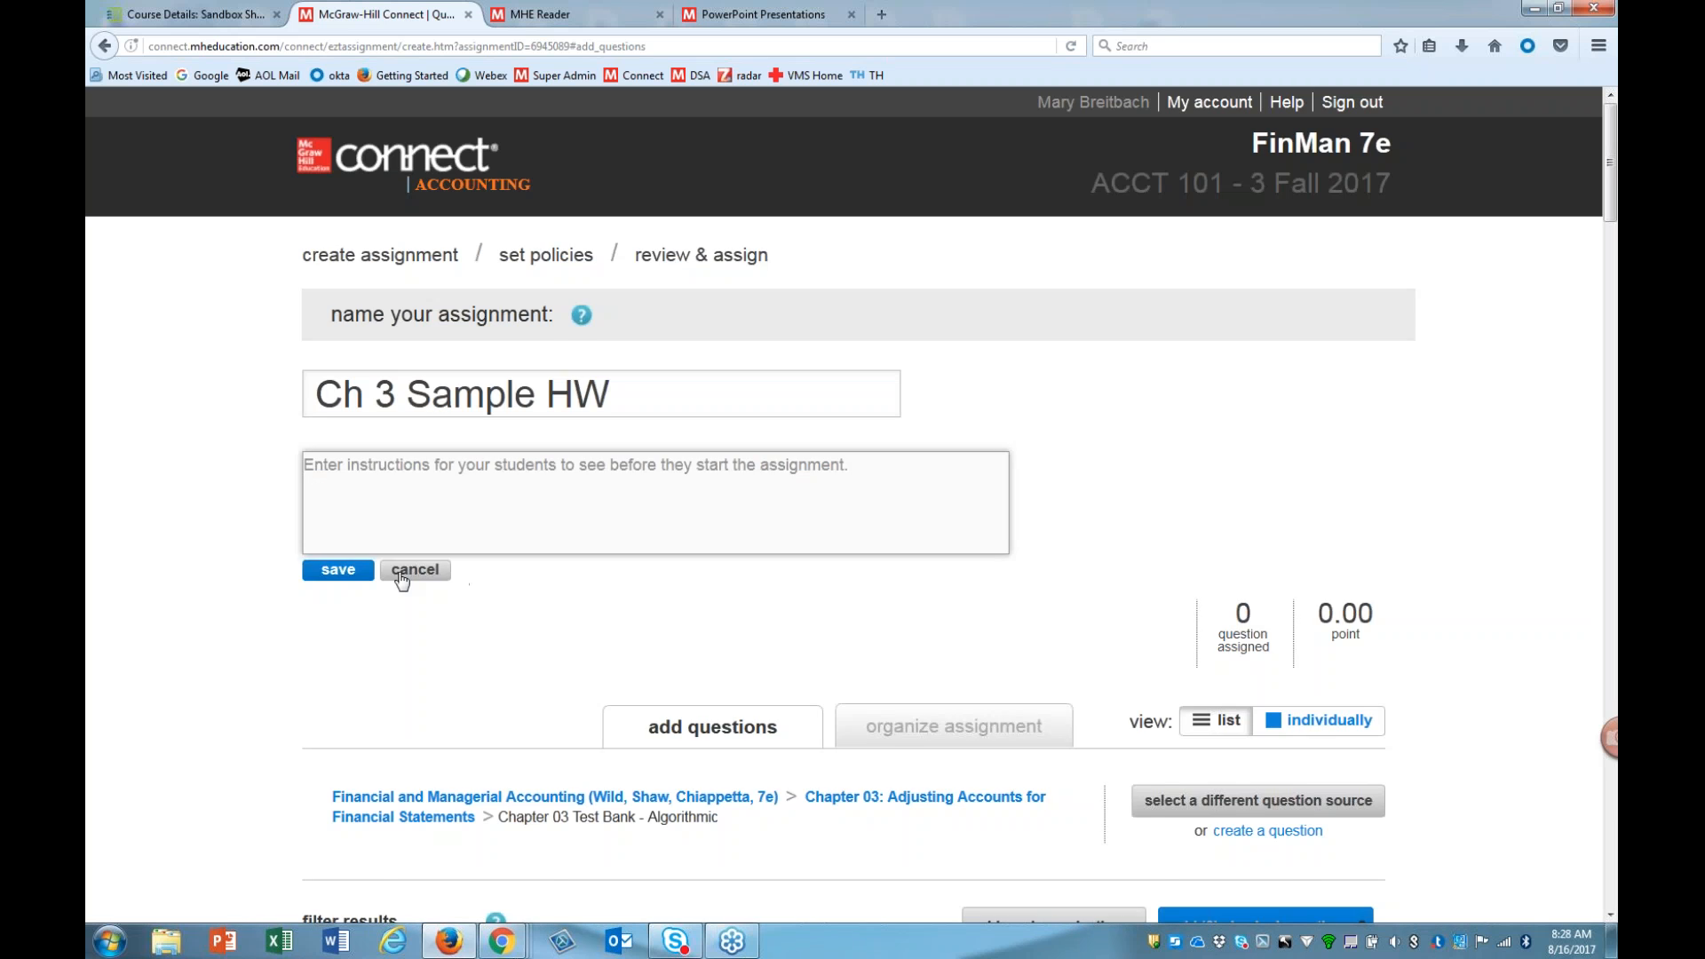
click(413, 567)
Step: Filter the Chapter 03 test bank results by the question type Multiple Choice
scroll(556, 521, down, 3)
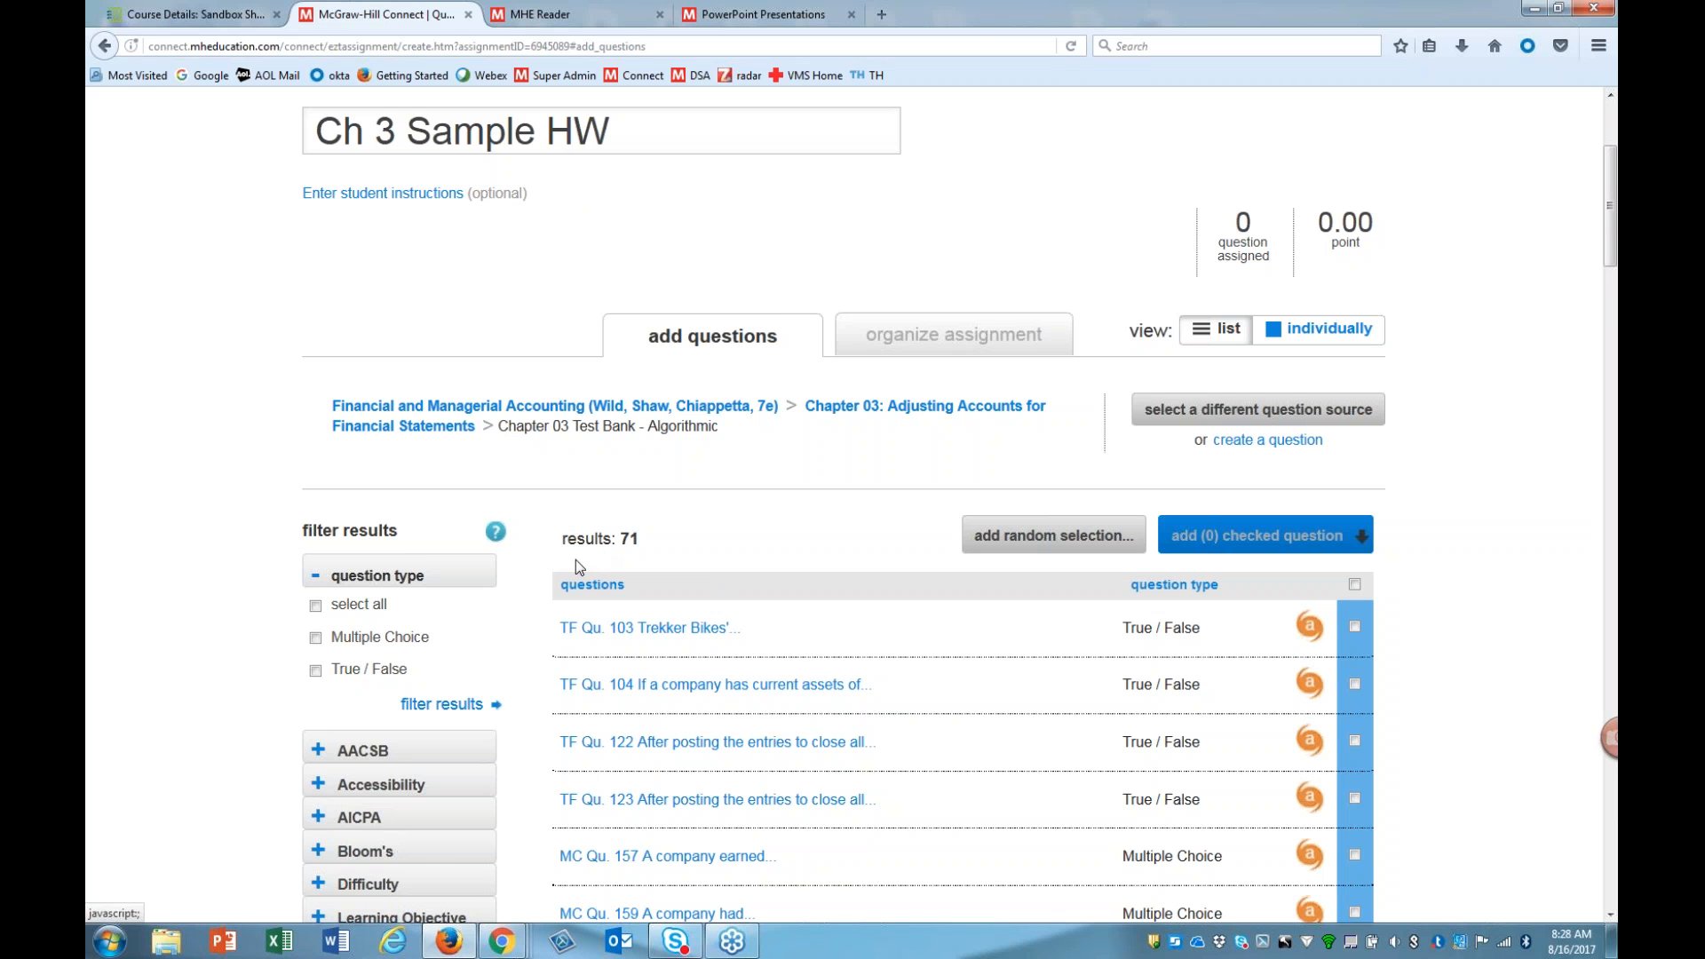
scroll(576, 560, down, 3)
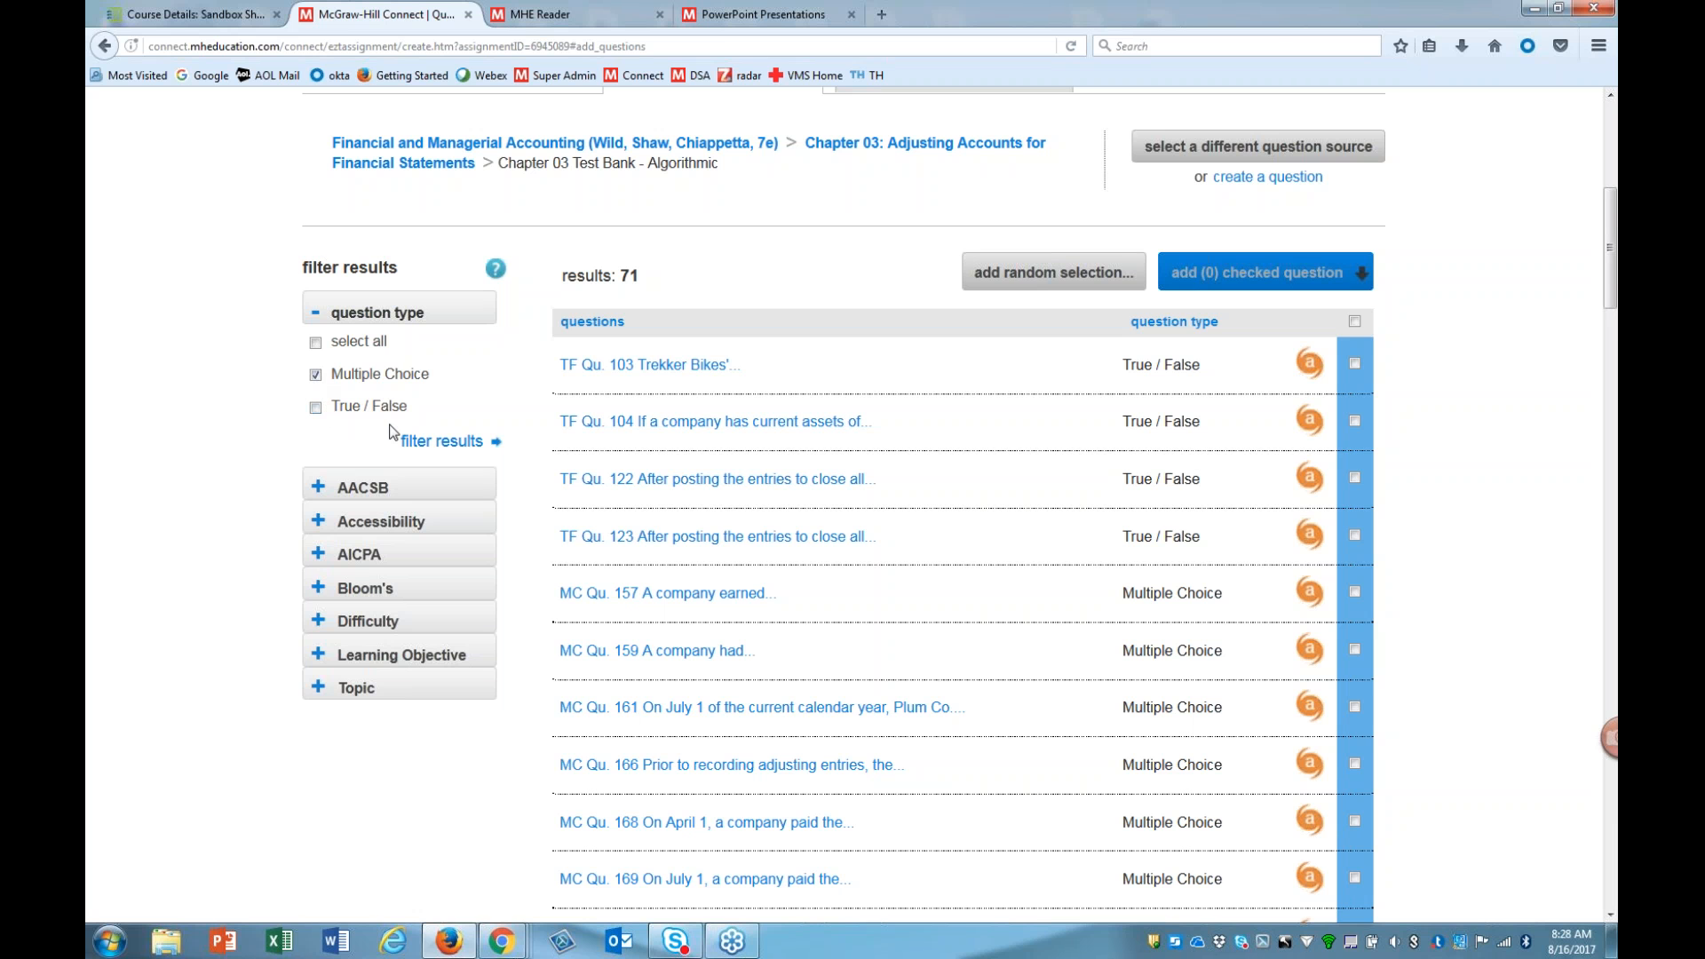
click(432, 444)
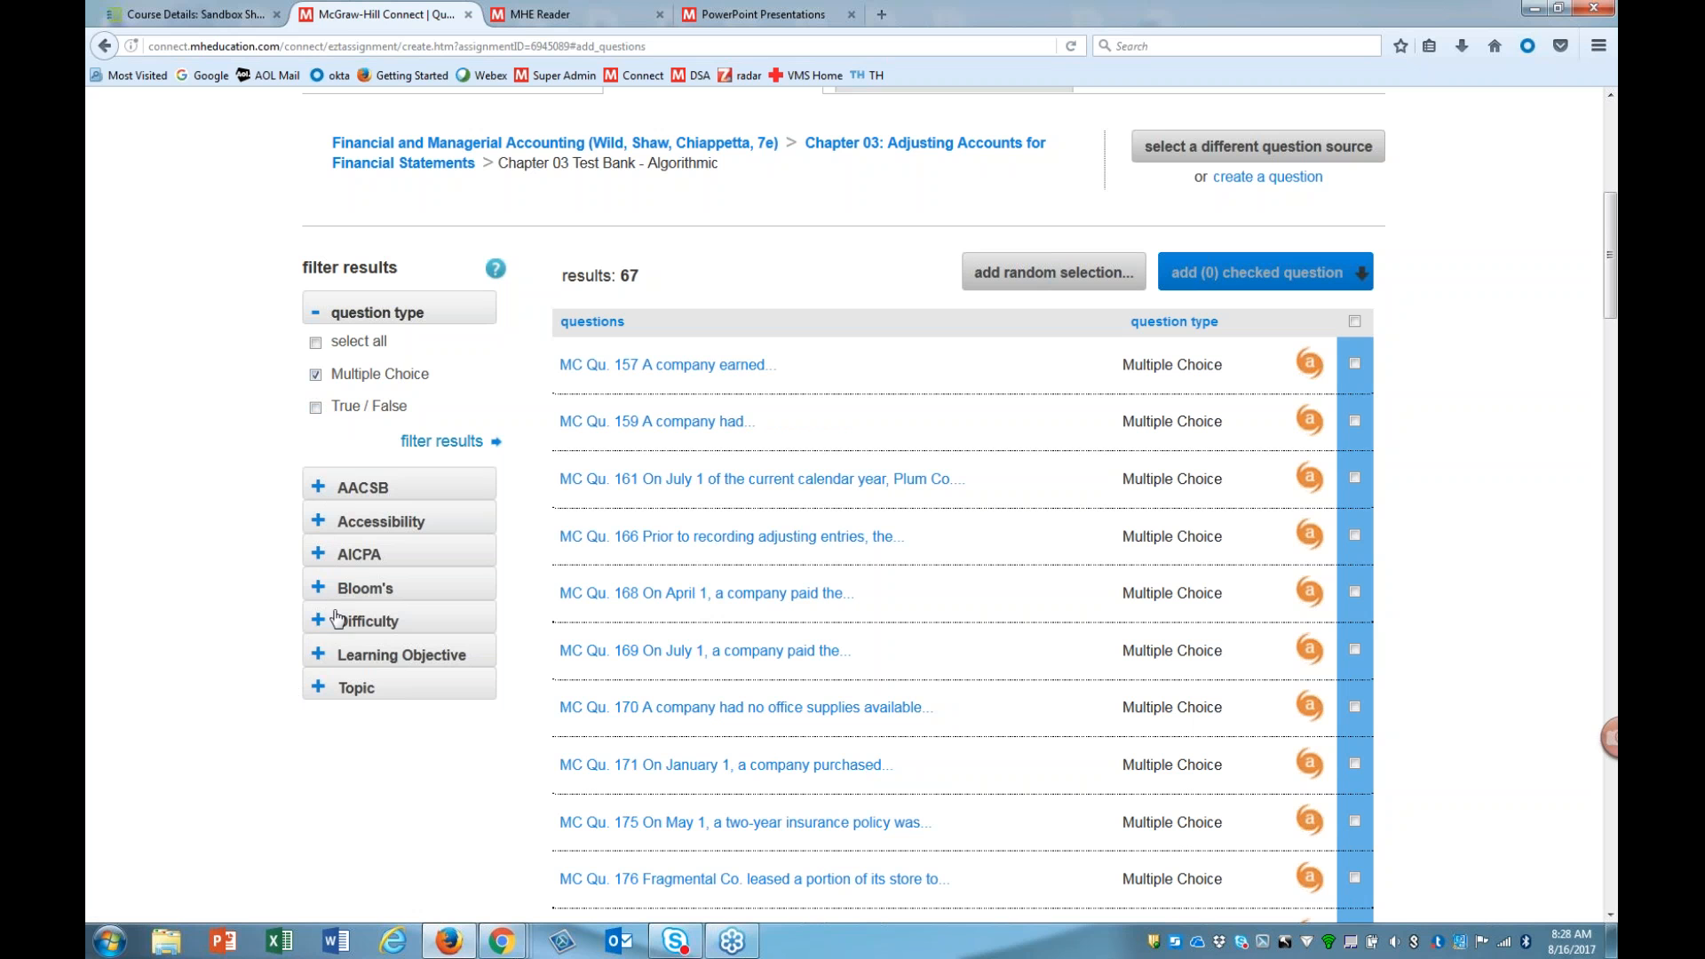
Step: Filter the results by the topics Benefits of a Work Sheet, Classified Balance Sheet, Prepaid (deferred) Expenses, Preparing Closing Entries and Reversing Entries
click(320, 687)
scroll(210, 629, down, 5)
click(316, 357)
click(316, 389)
click(316, 453)
click(315, 596)
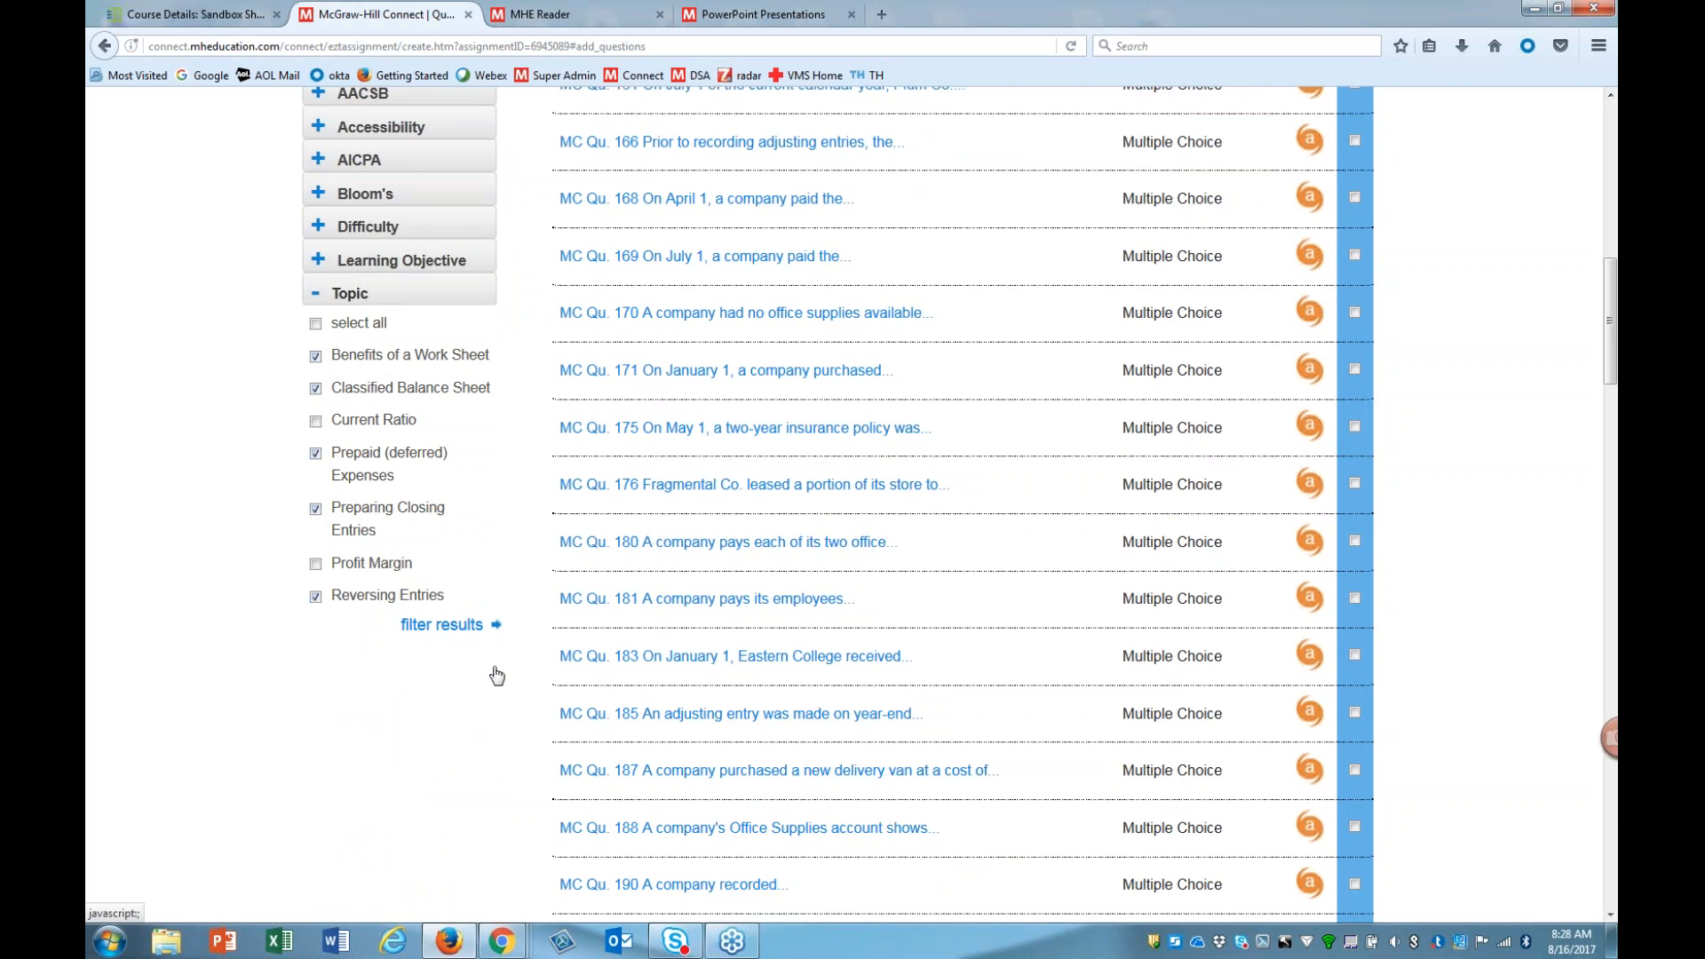
scroll(496, 675, up, 9)
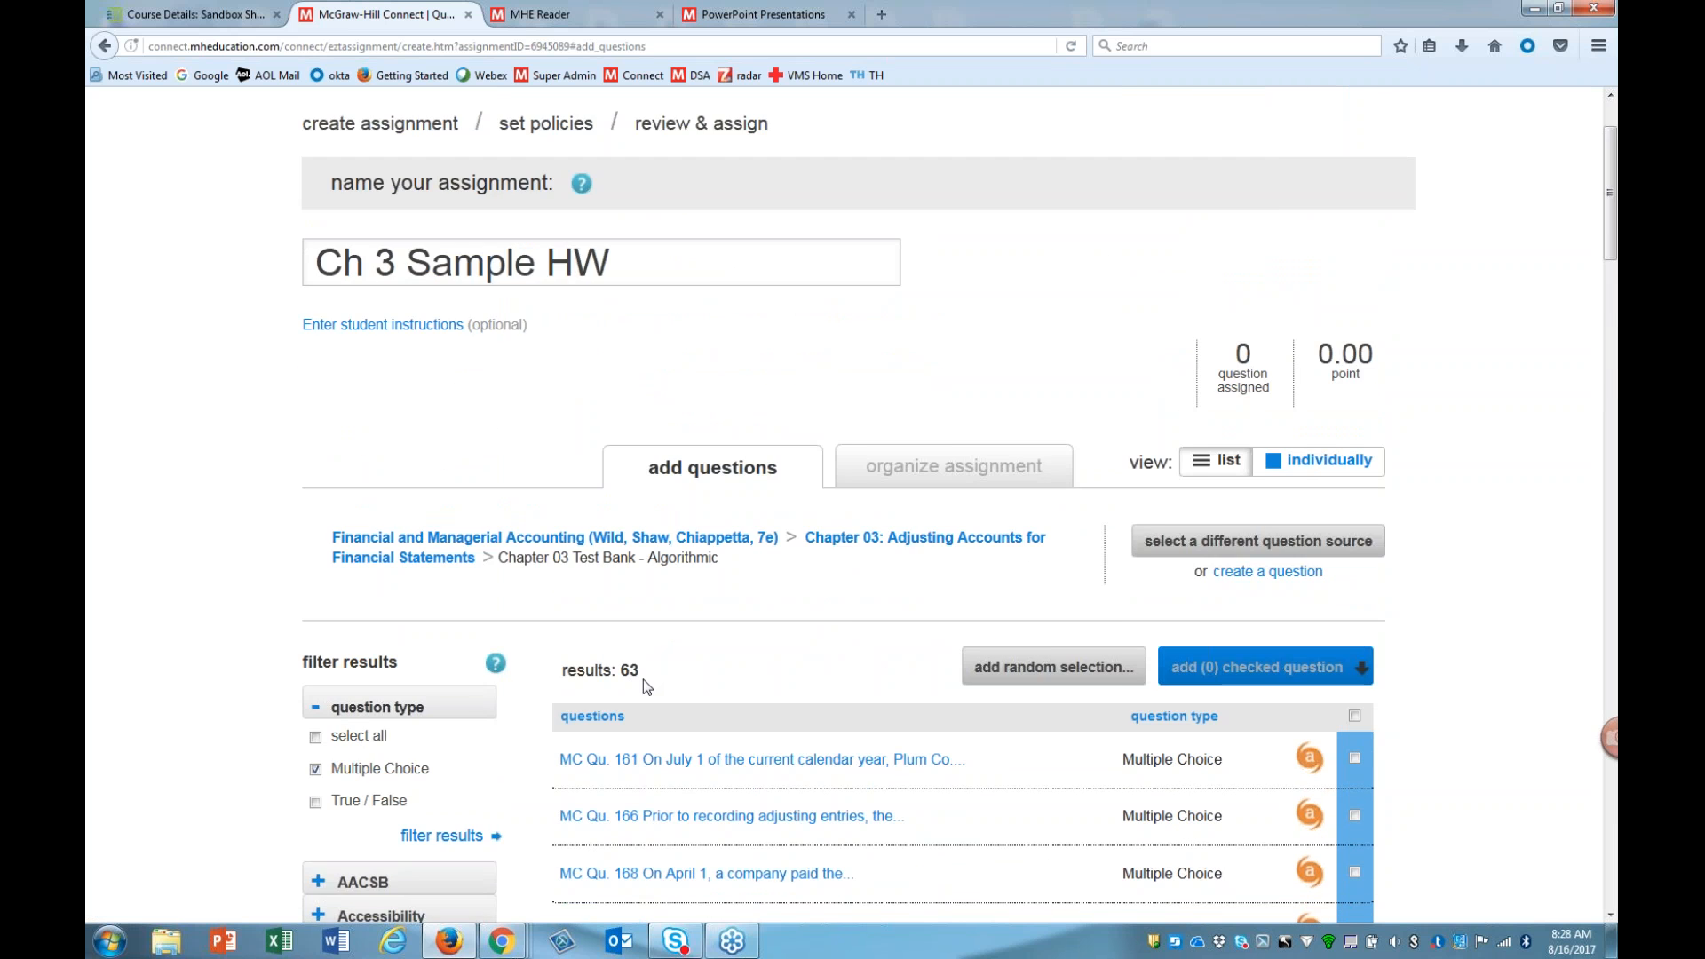
Step: Remove Preparing Closing Entries and Reversing Entries from the topic filter and reapply it to the question list
scroll(643, 680, down, 7)
click(316, 727)
click(316, 639)
click(316, 641)
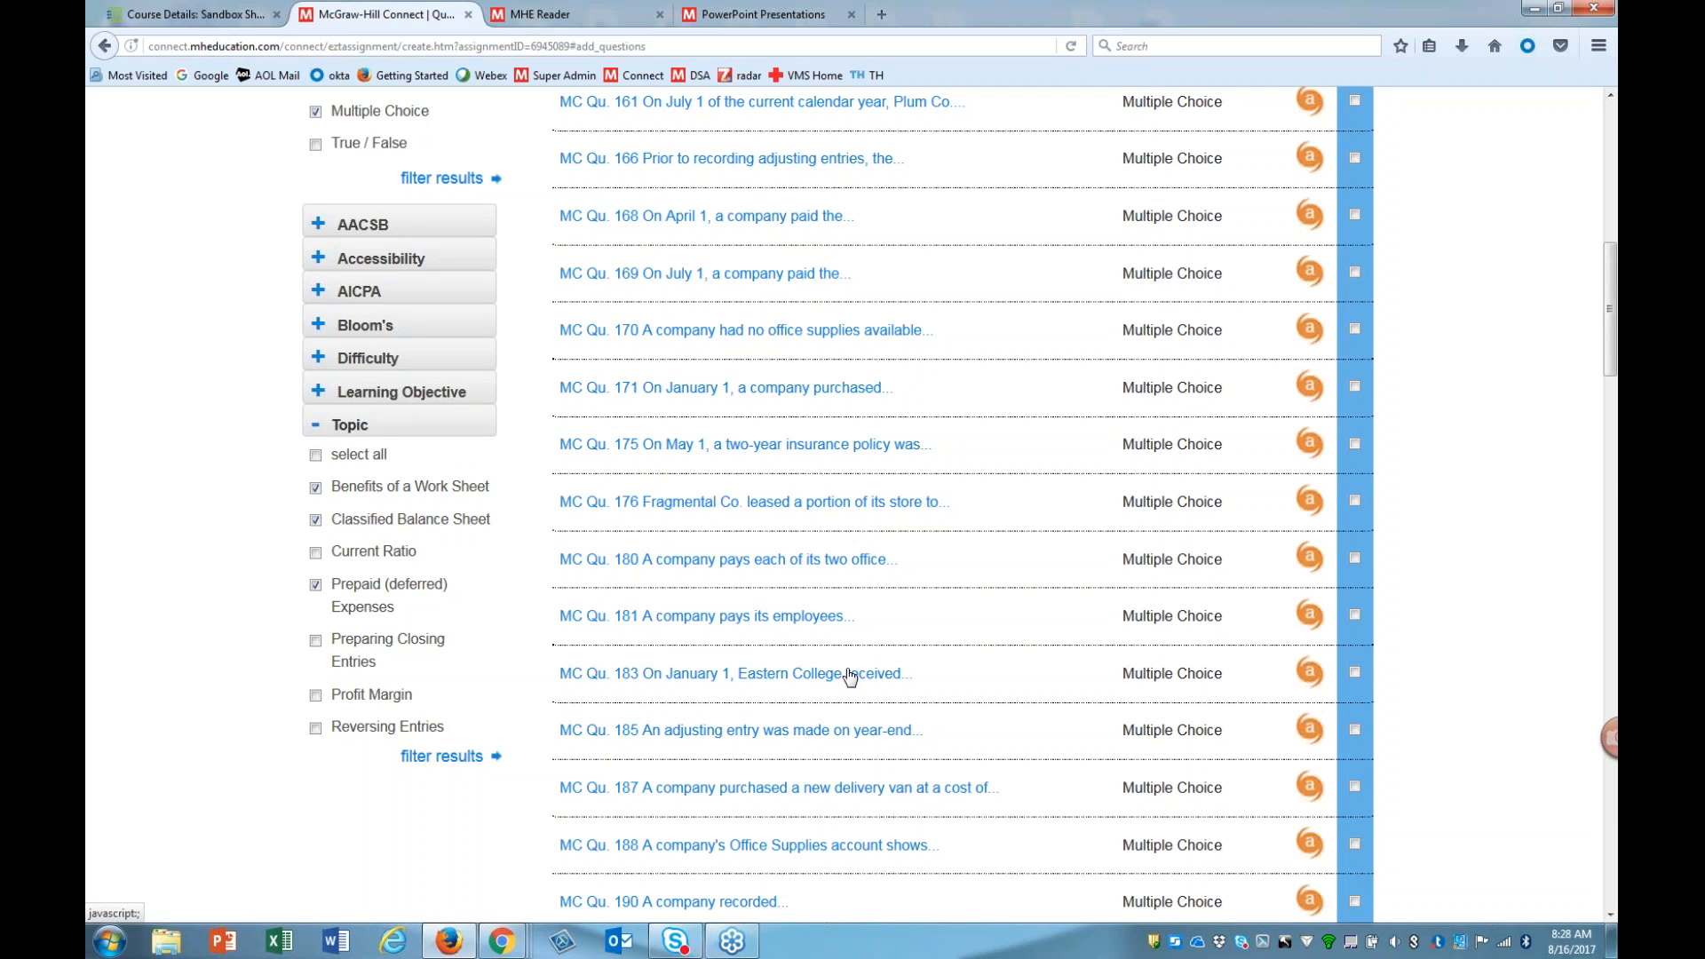
scroll(683, 307, up, 3)
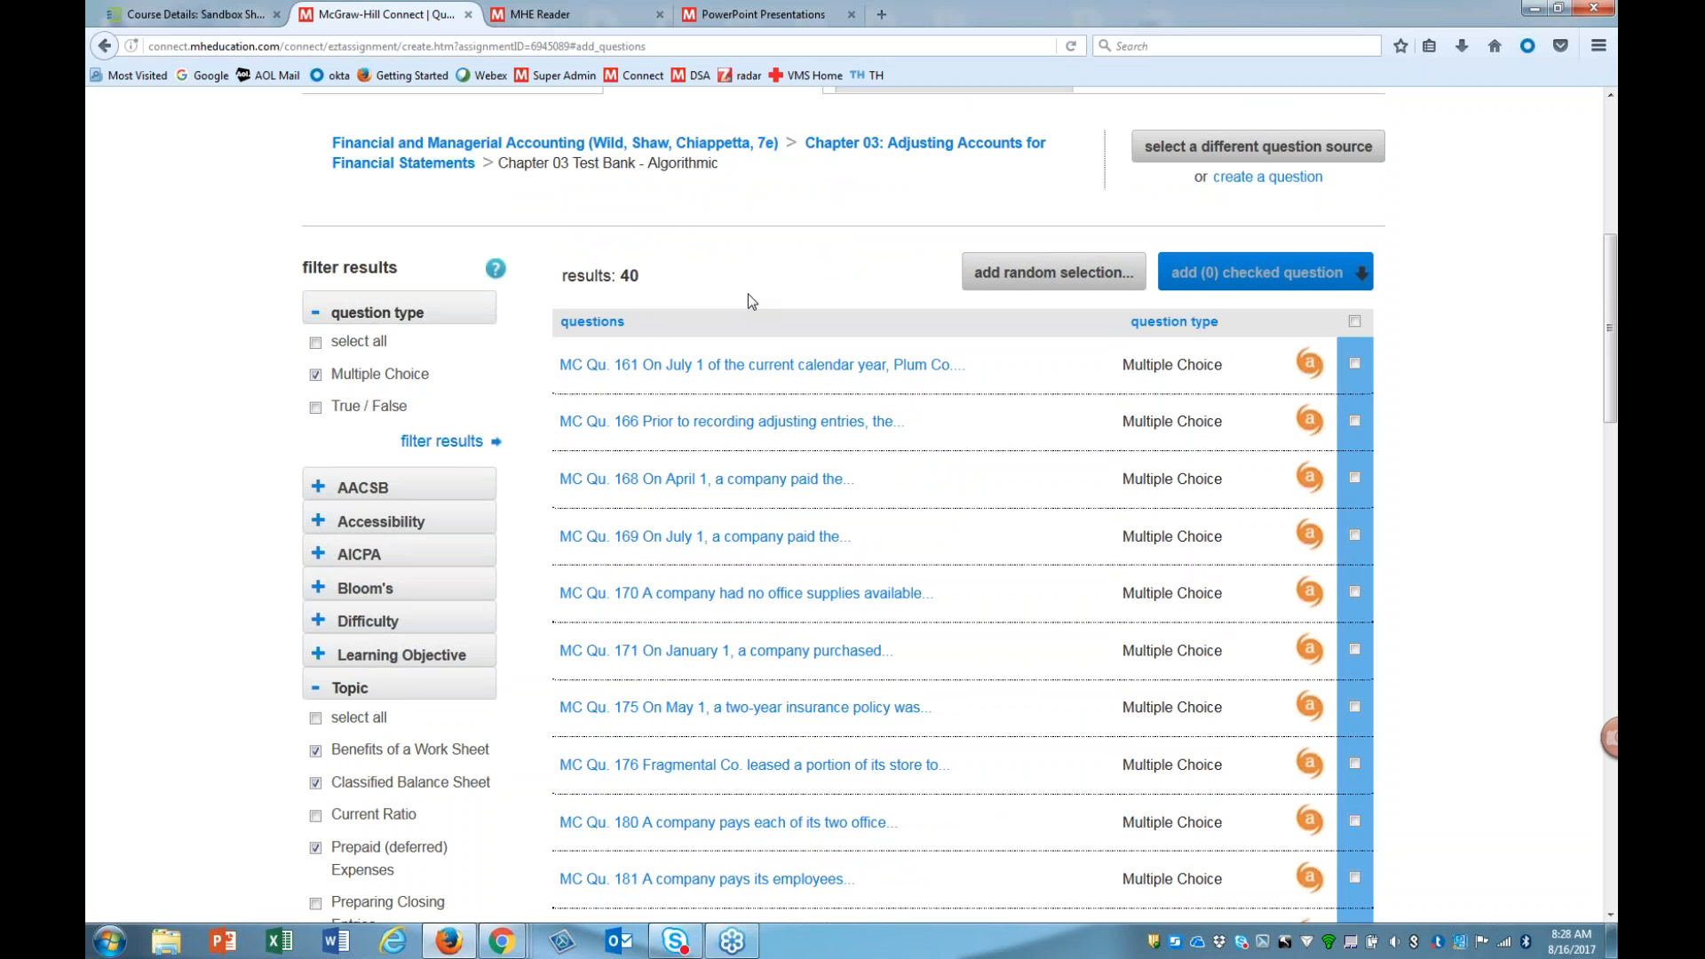
scroll(754, 301, up, 2)
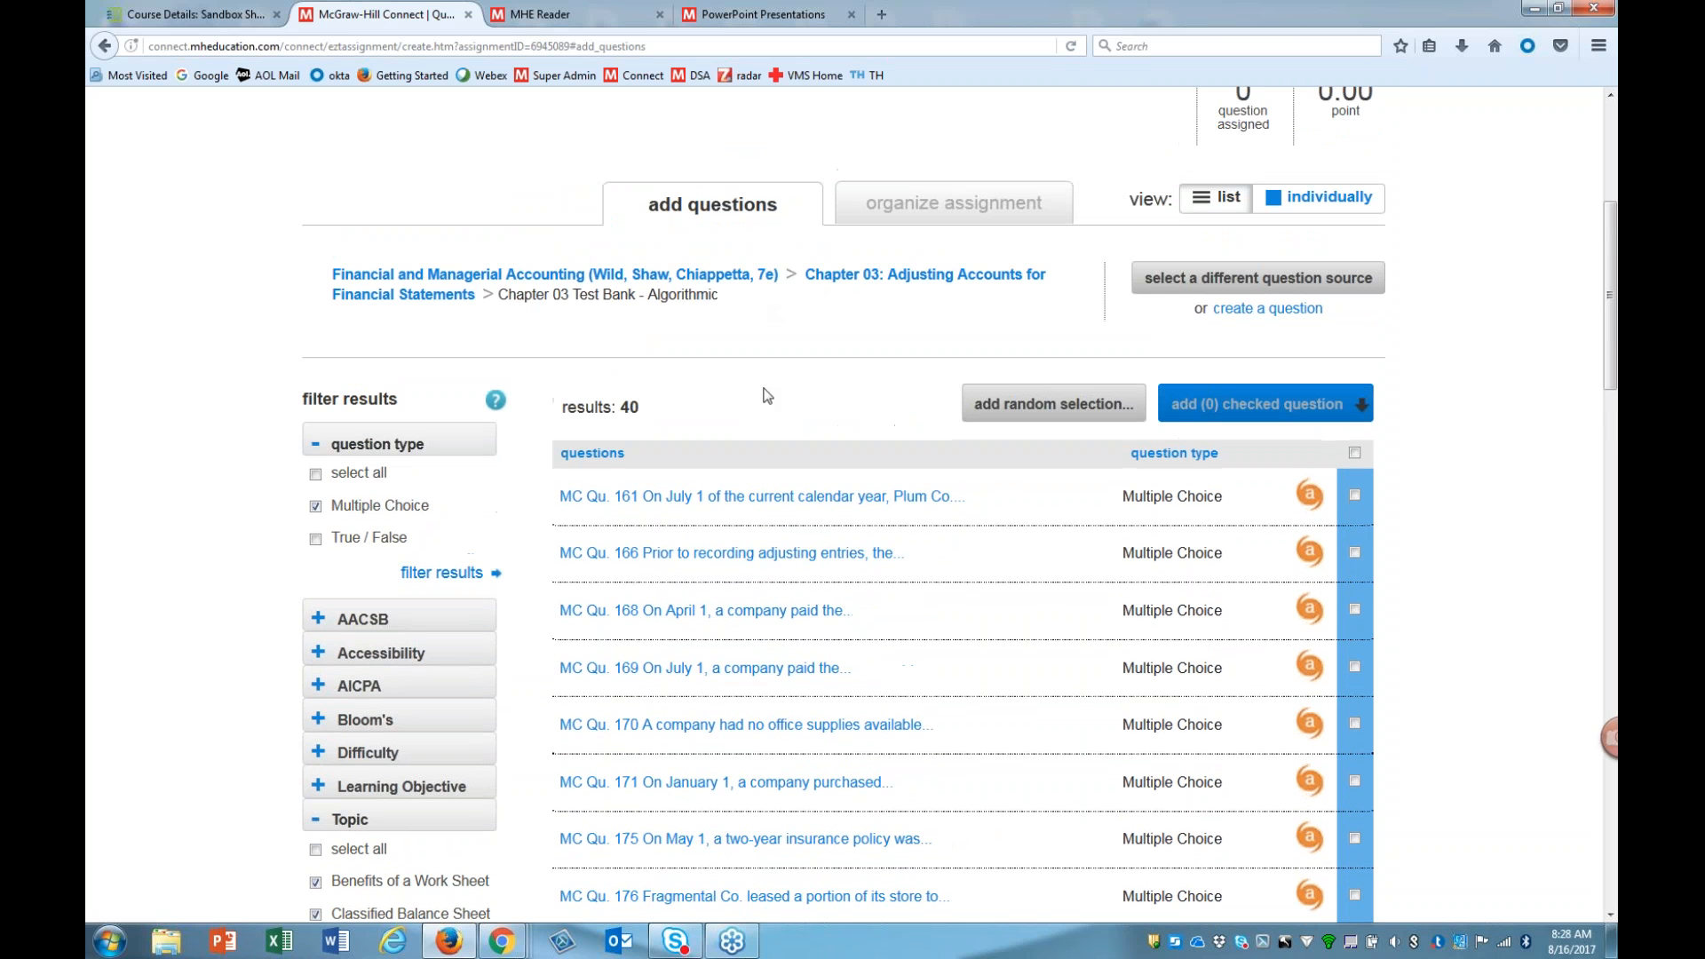
scroll(764, 404, up, 2)
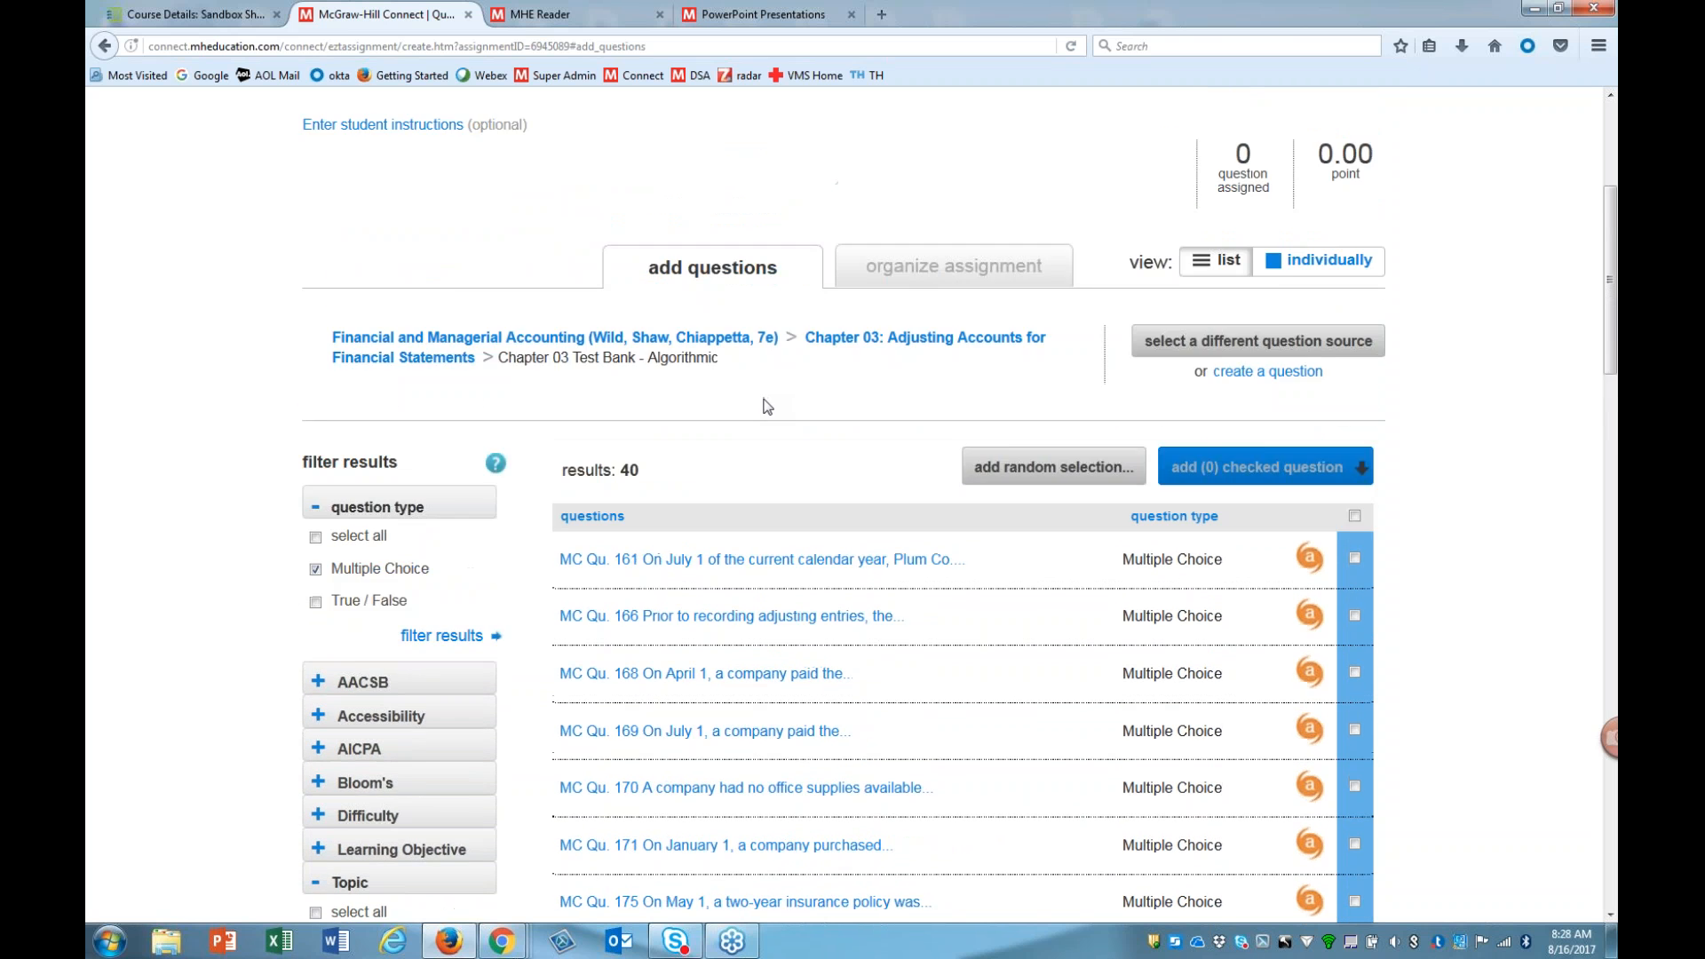
Step: Preview MC Qu. 161 about Plum Co. with its answers and references, and add it to the assignment
click(646, 626)
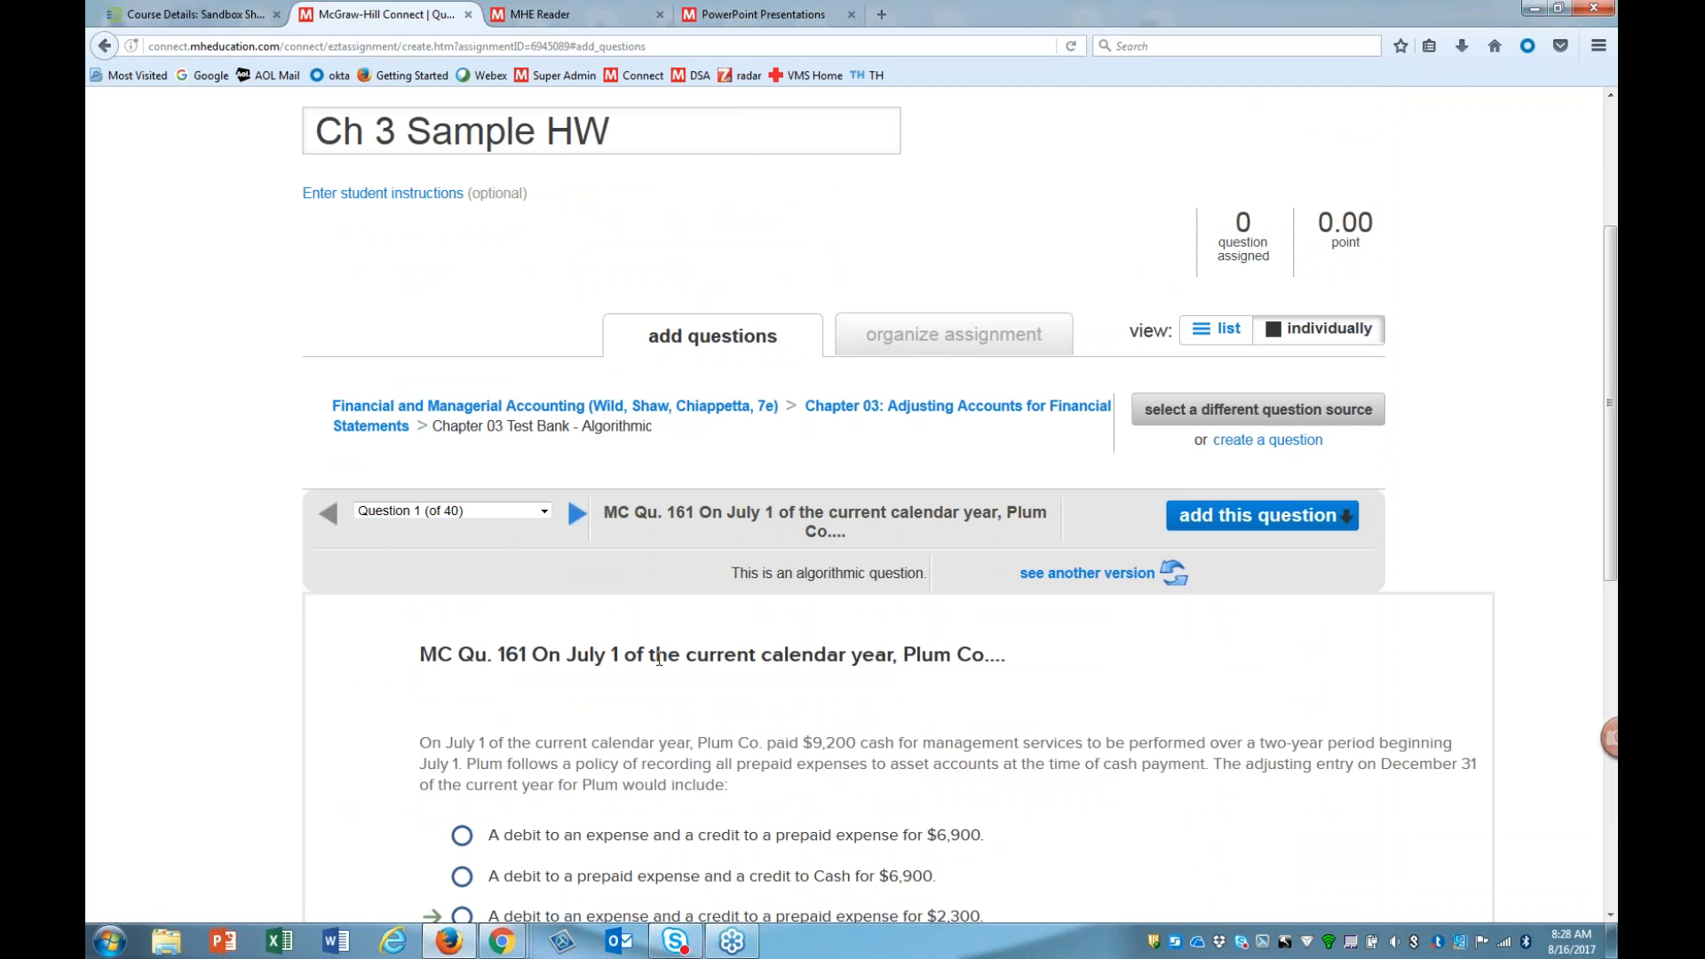
scroll(533, 506, down, 4)
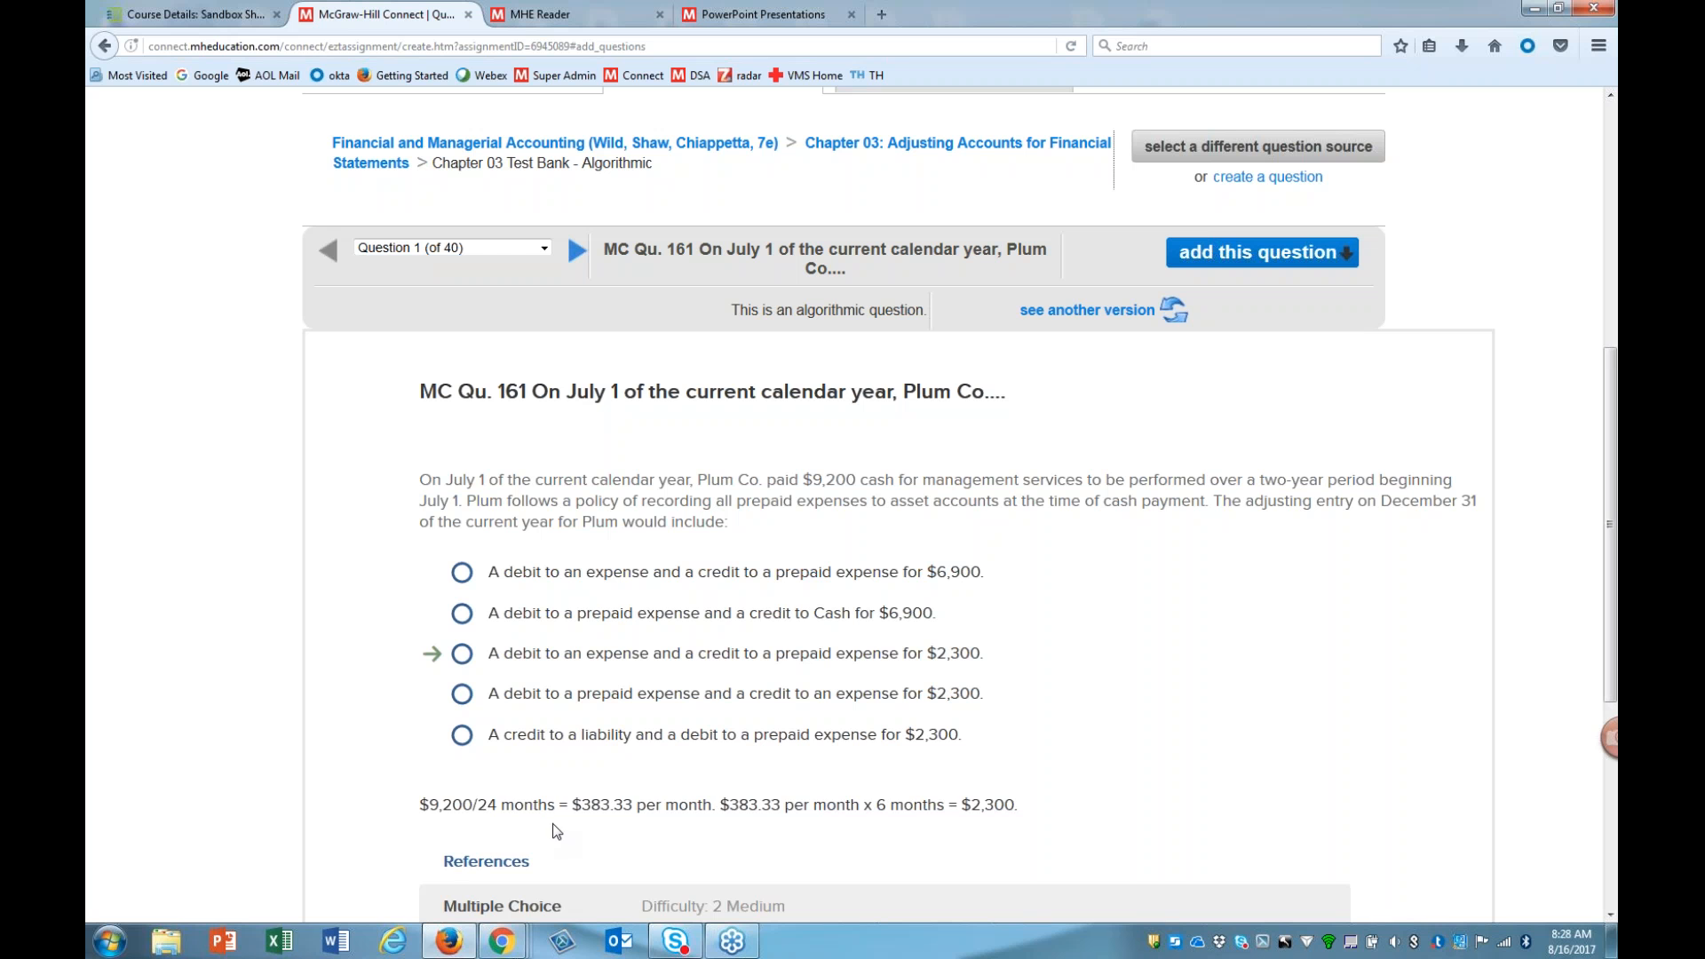
scroll(607, 840, down, 2)
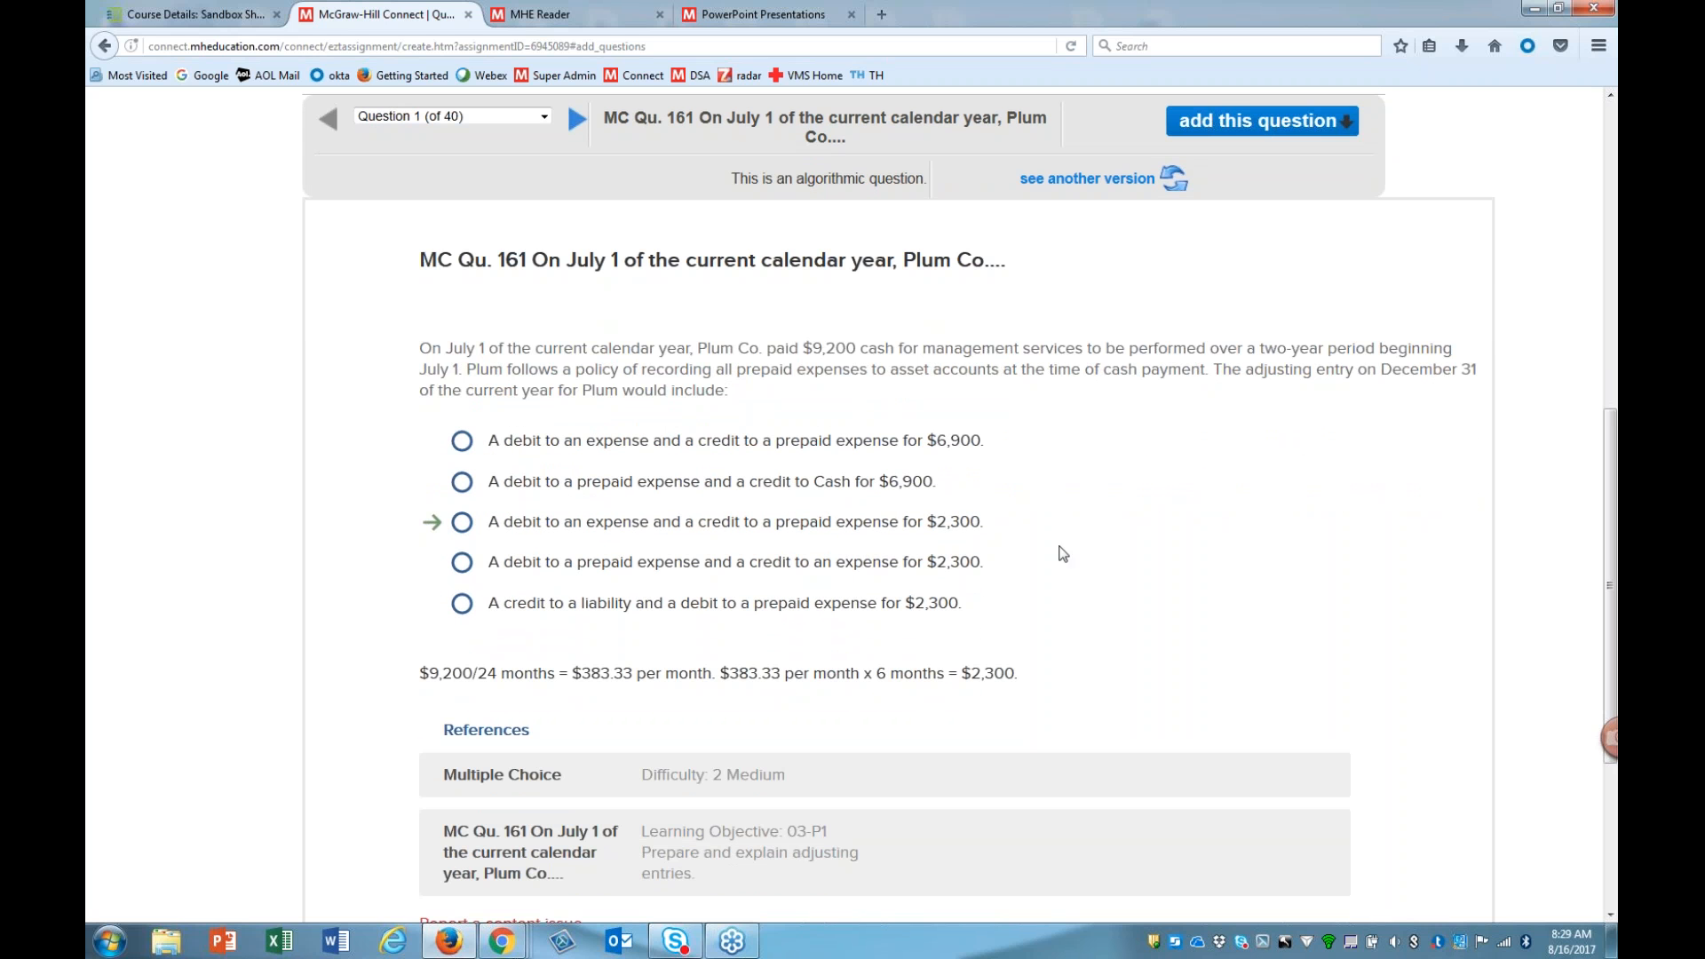
scroll(1097, 551, down, 4)
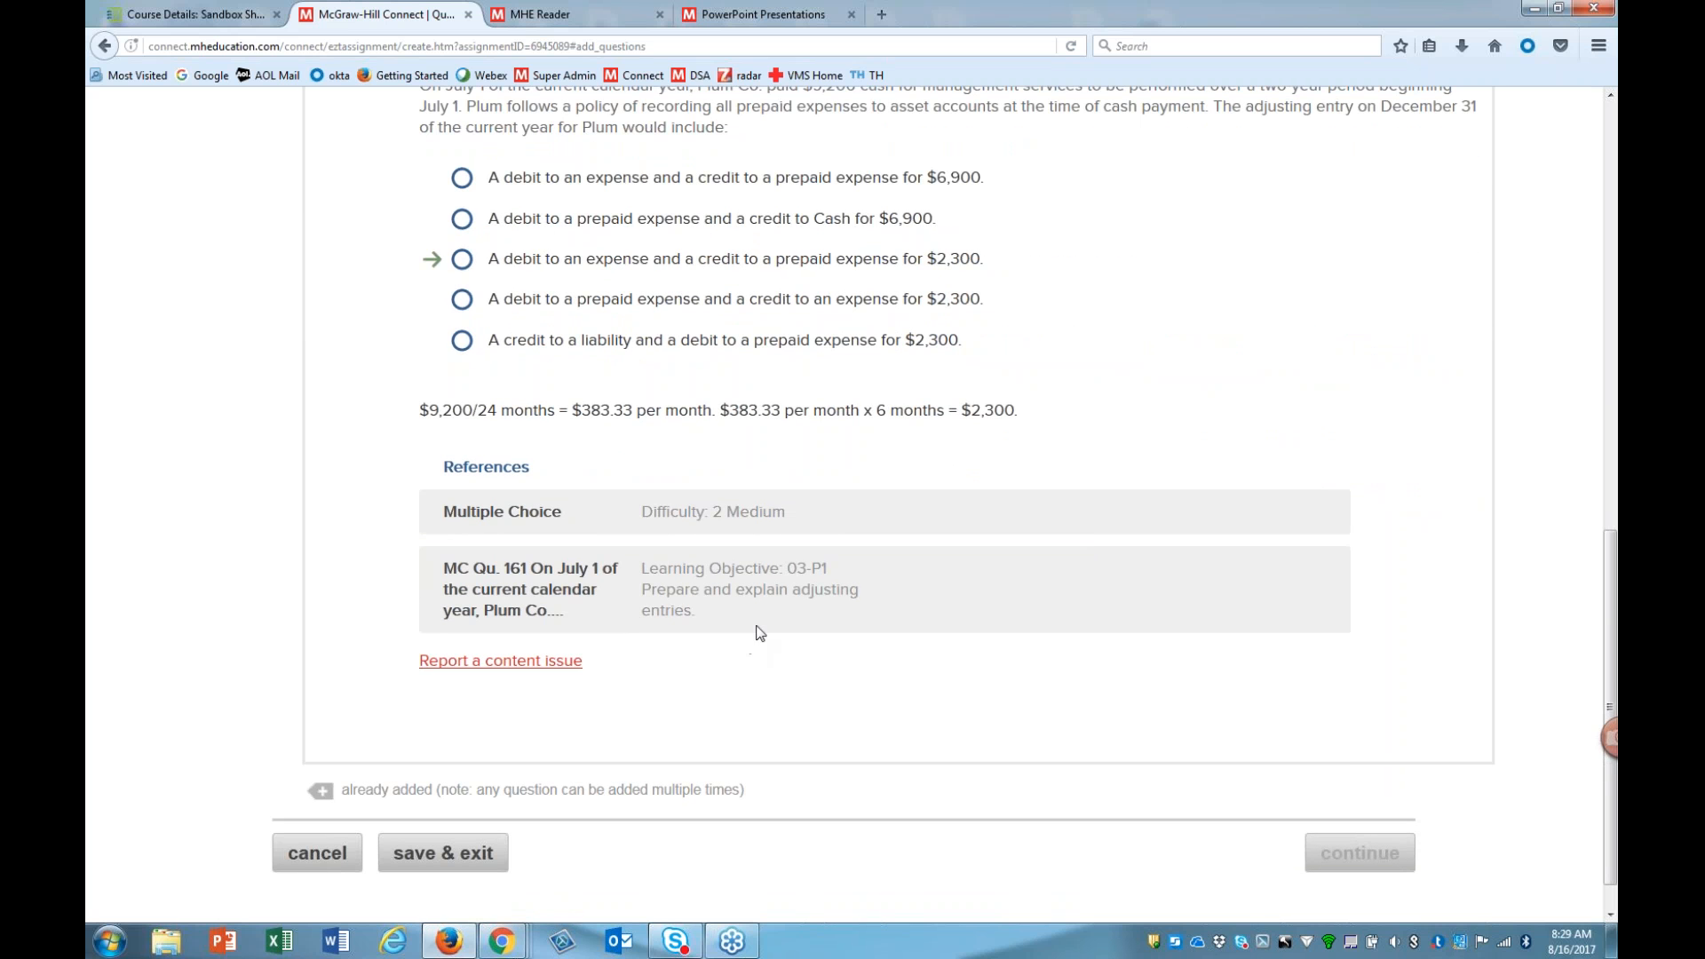
scroll(1009, 641, up, 6)
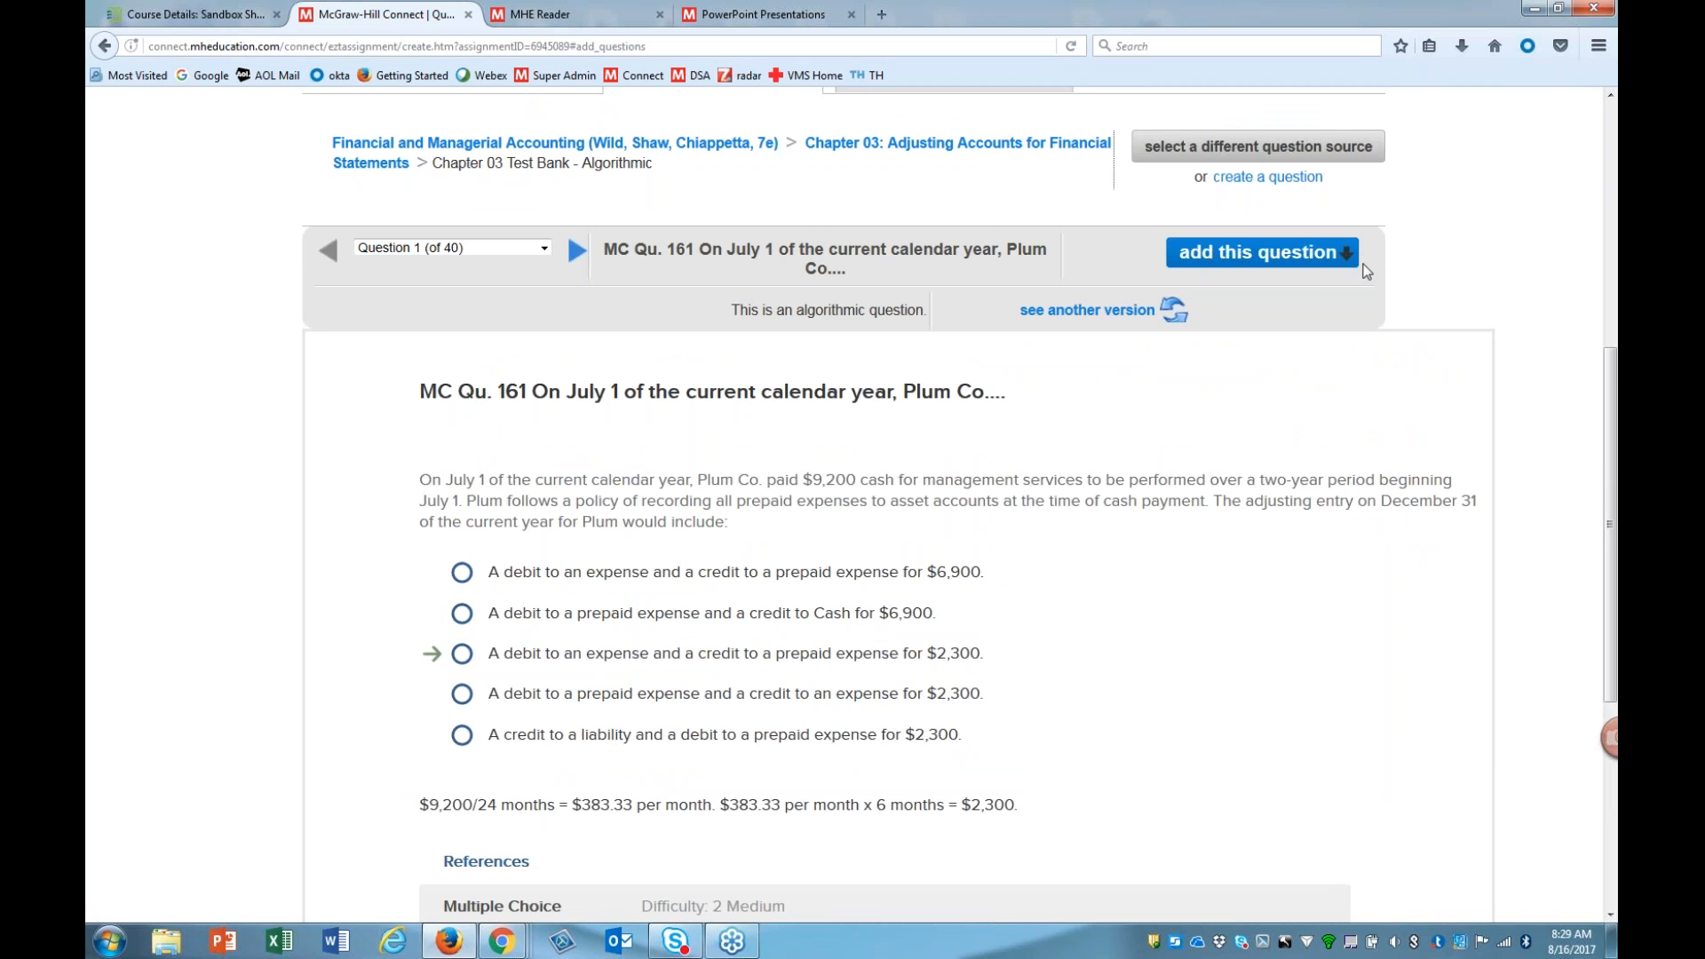
click(1293, 265)
click(1247, 283)
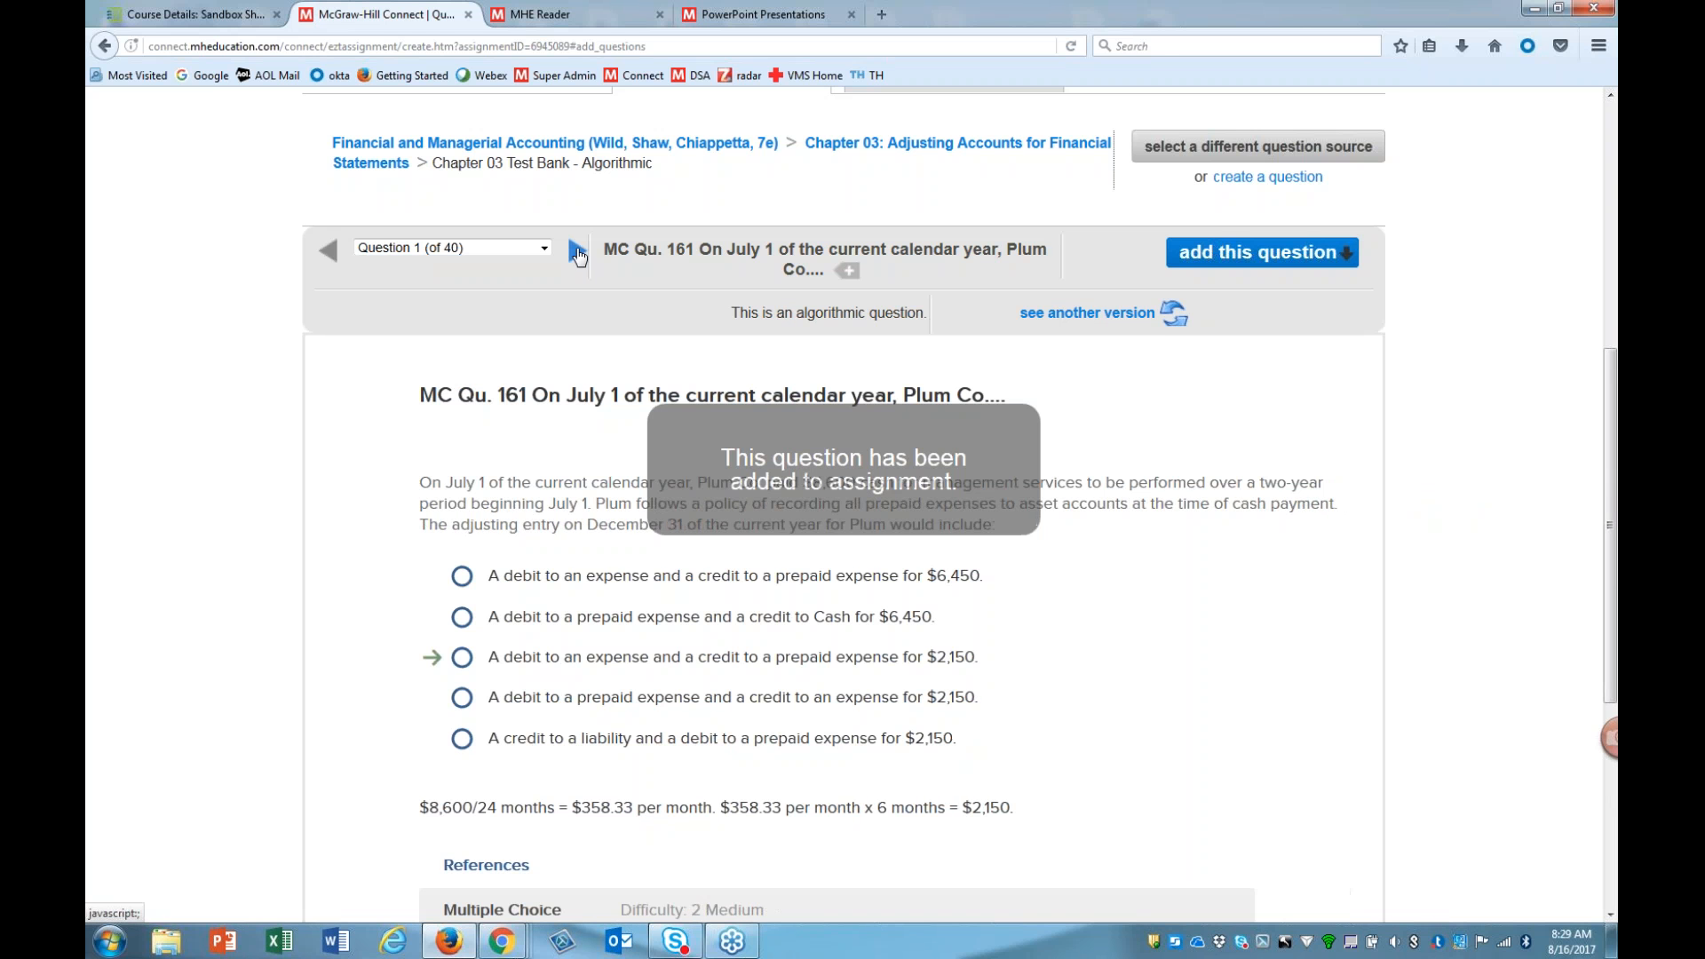
Step: Go to MC Qu. 166 on recording adjusting entries and add it to the assignment
click(577, 254)
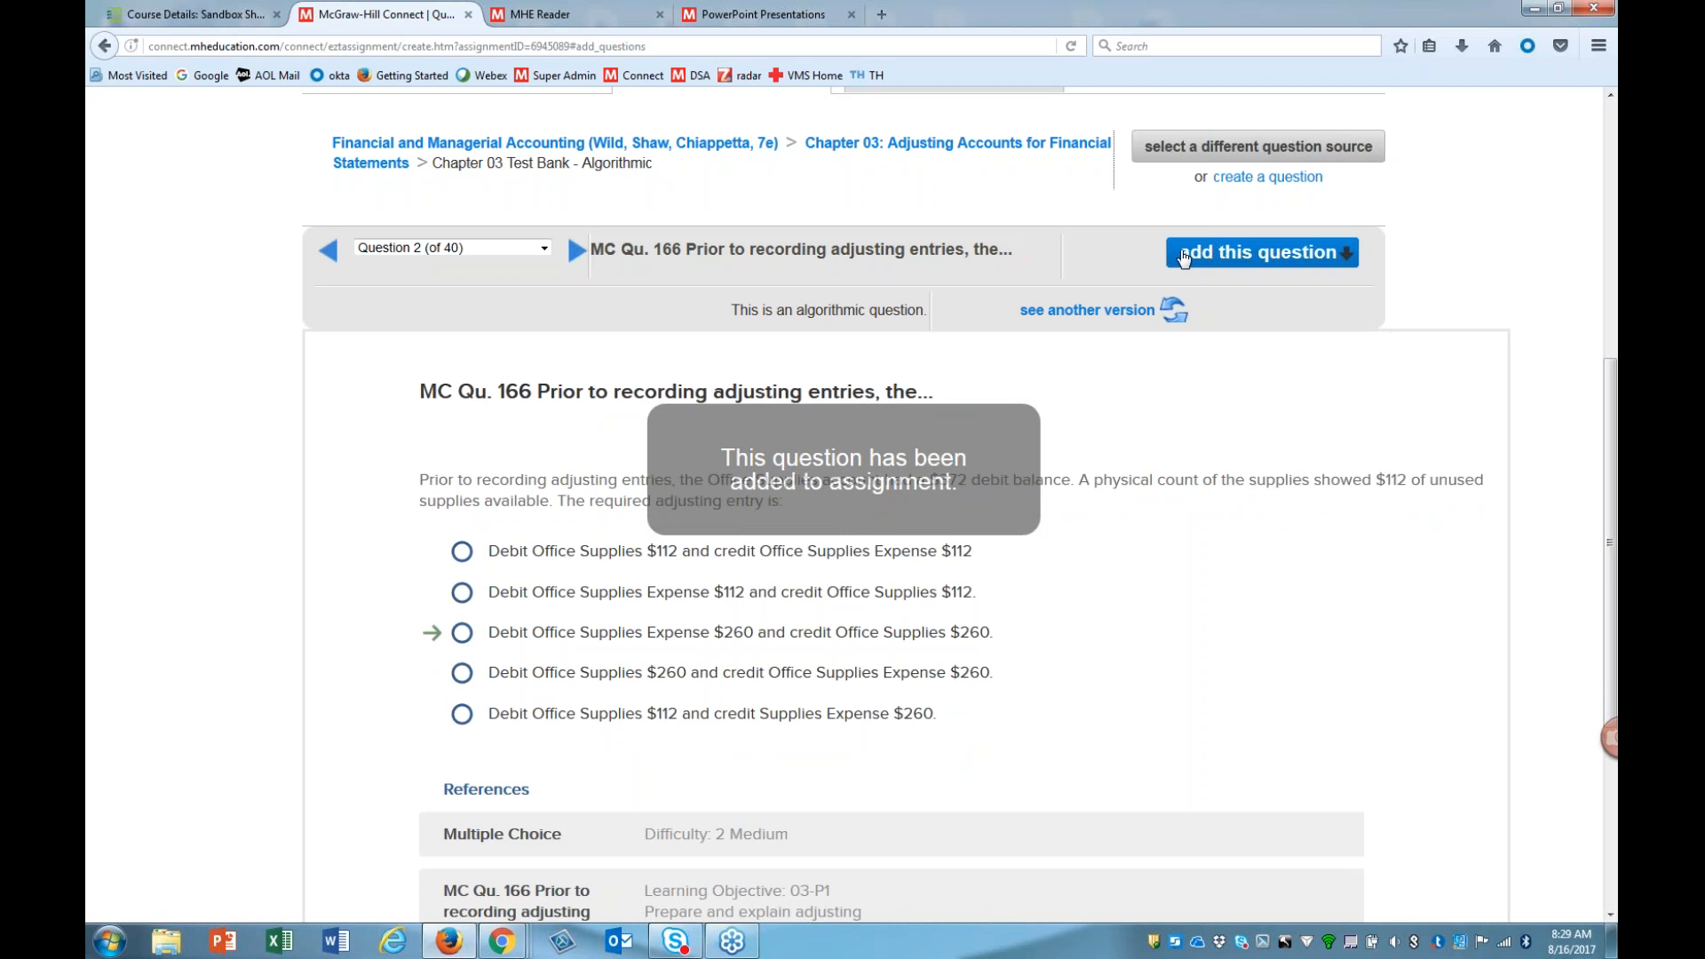
click(1249, 260)
click(1207, 284)
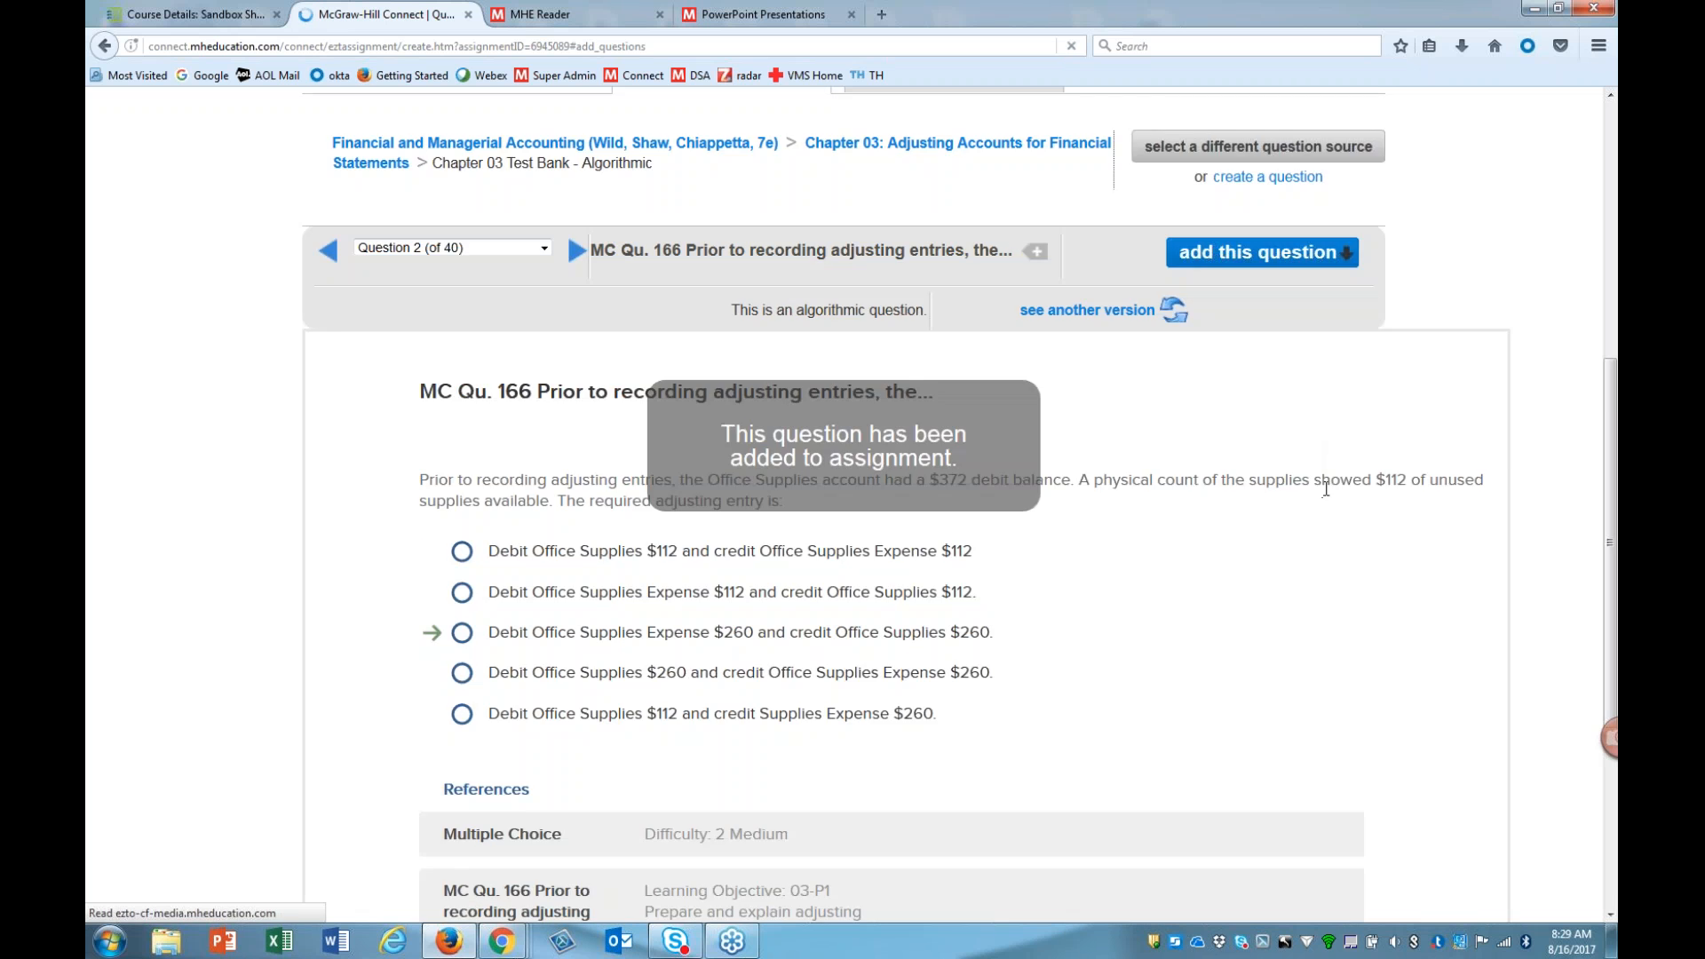
Step: Return to the list view and add MC Qu. 168, 169 and 170 to the assignment as individual questions
scroll(1216, 302, up, 3)
click(1225, 330)
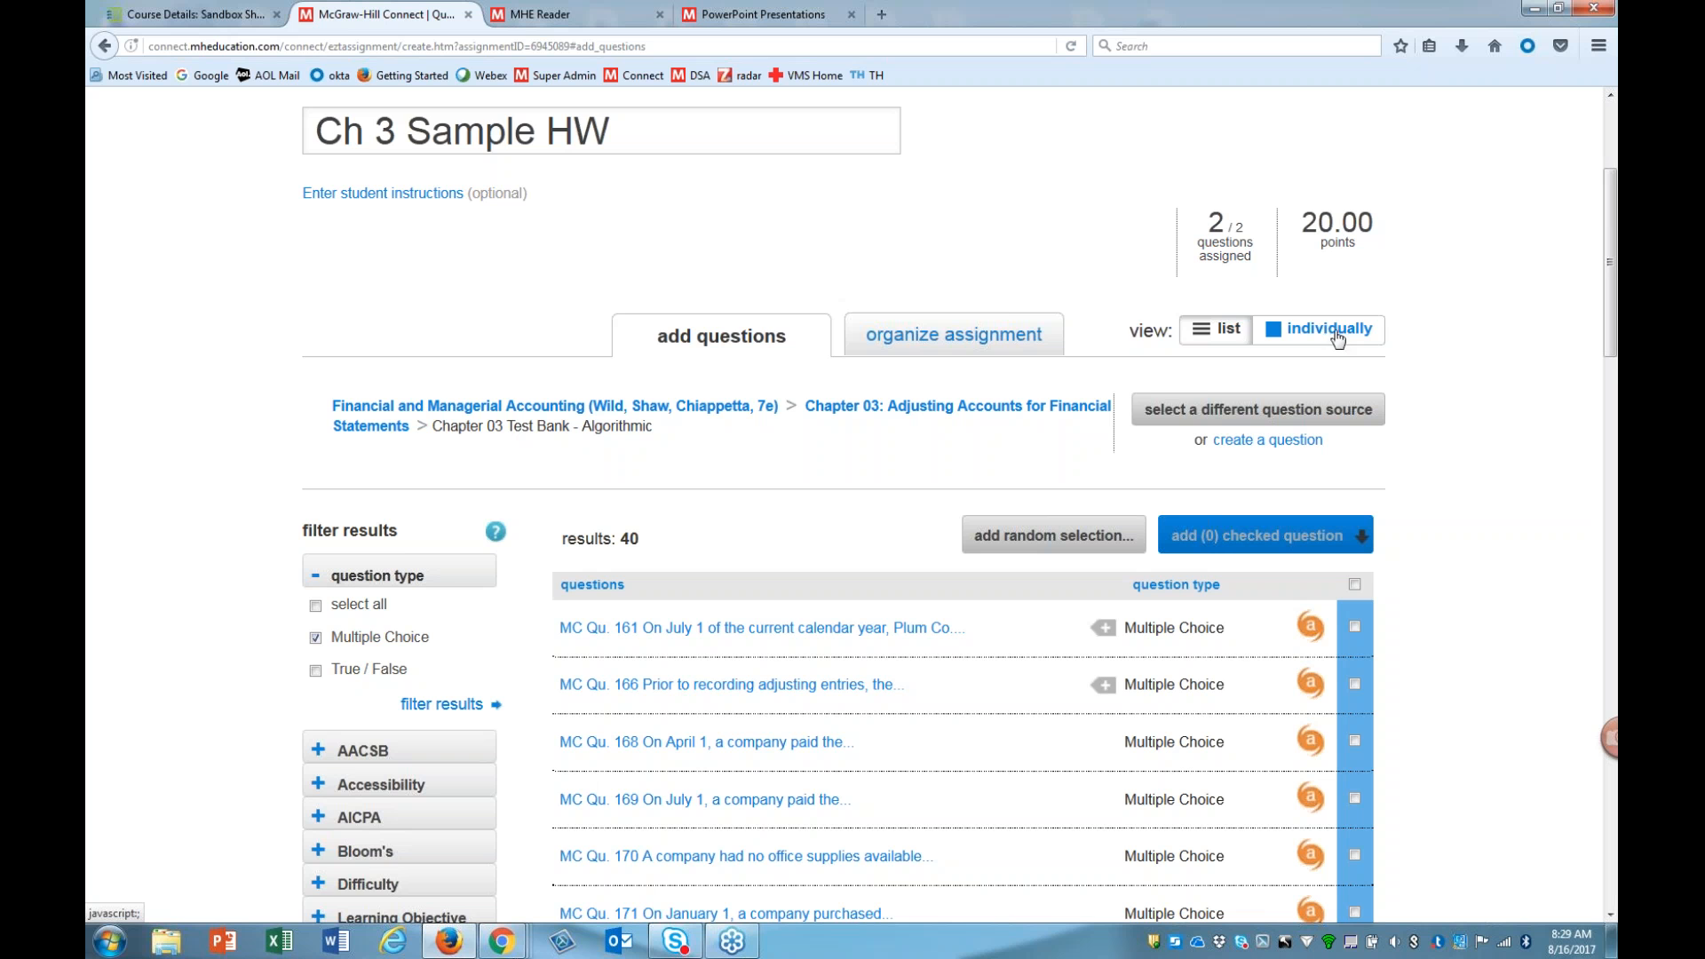
scroll(1258, 723, down, 3)
scroll(1259, 724, down, 1)
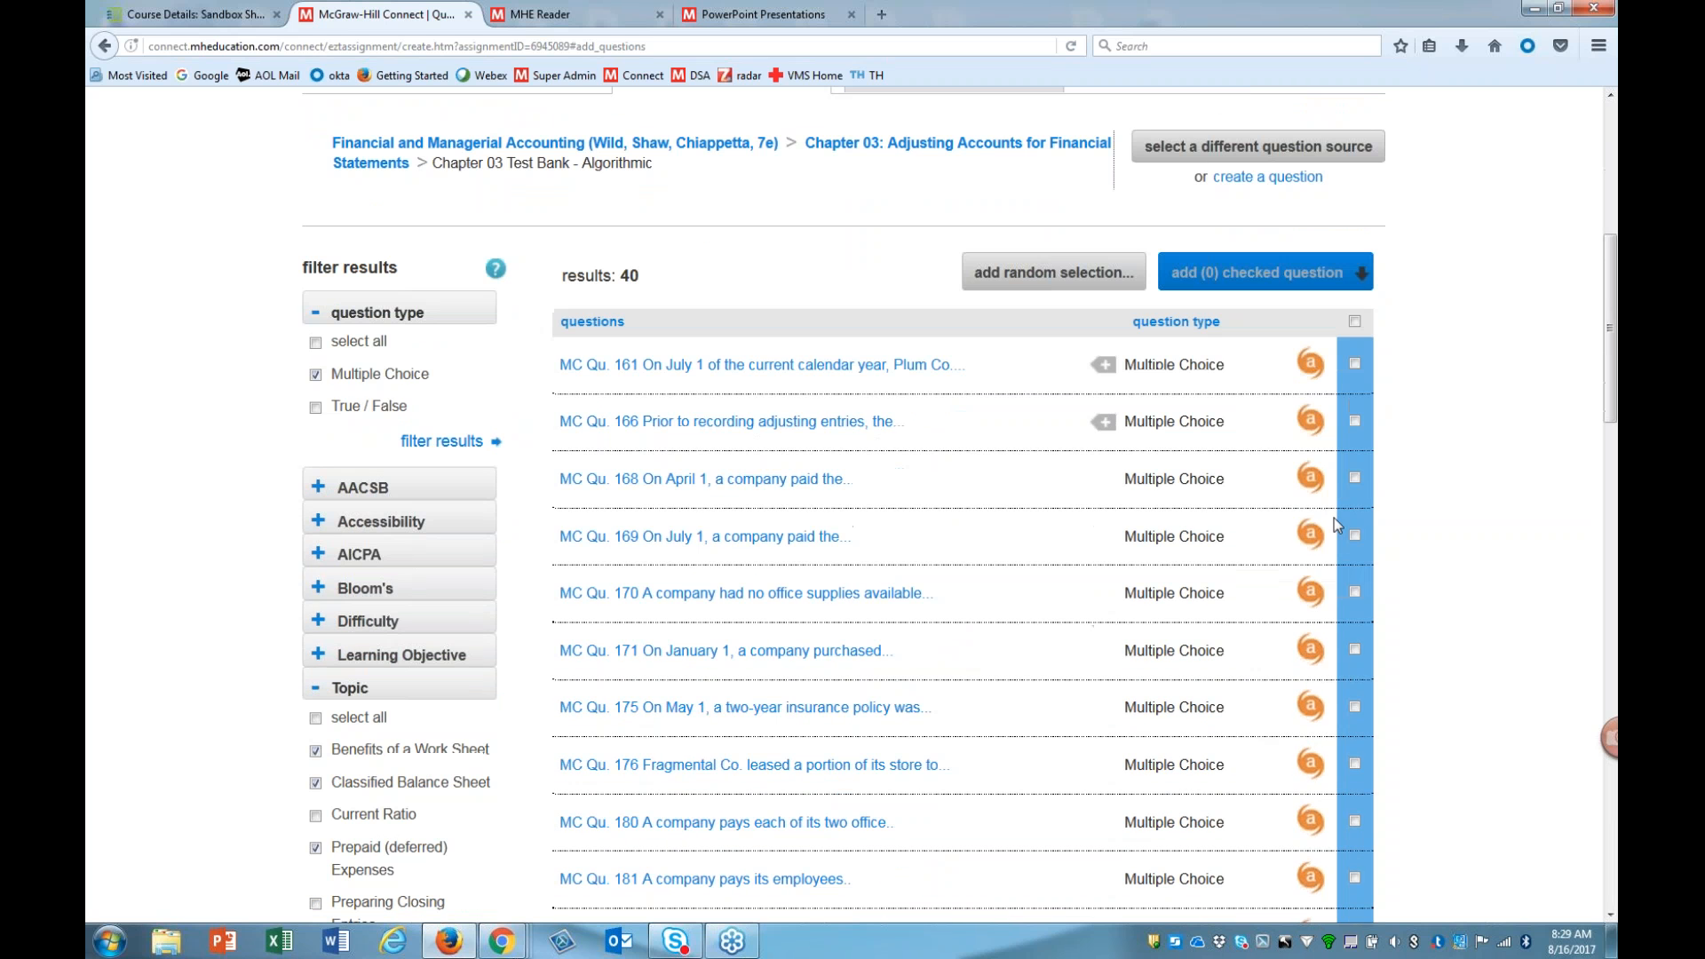
click(1355, 478)
click(1355, 535)
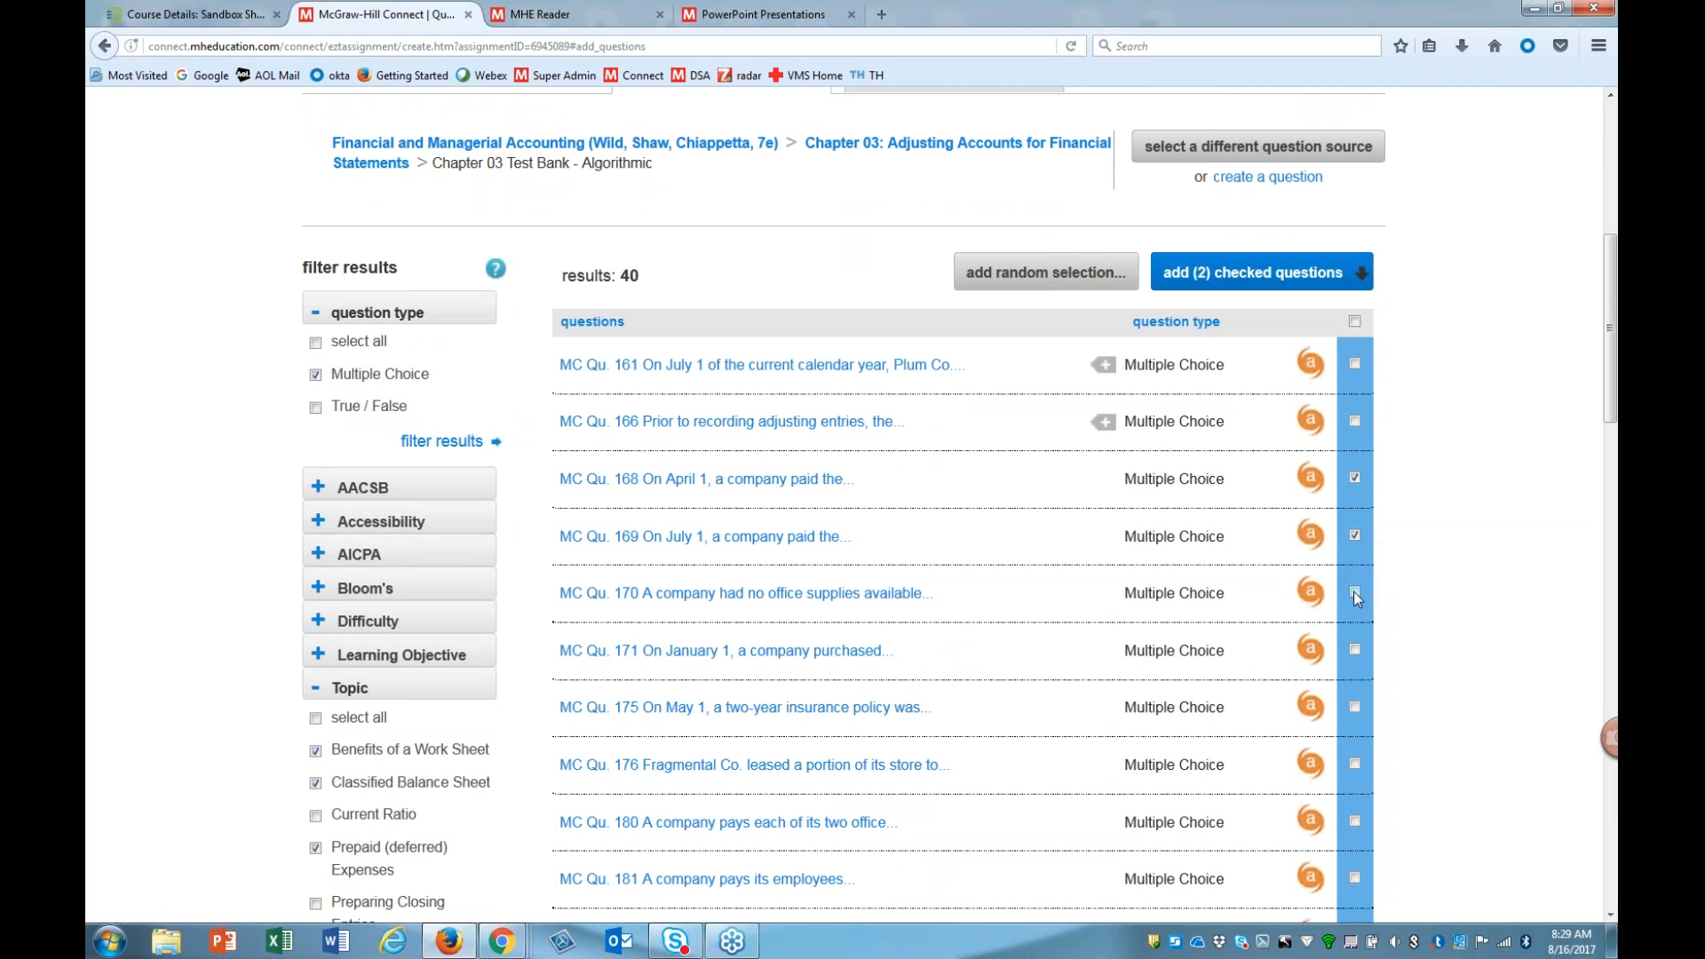
click(1355, 593)
click(1205, 286)
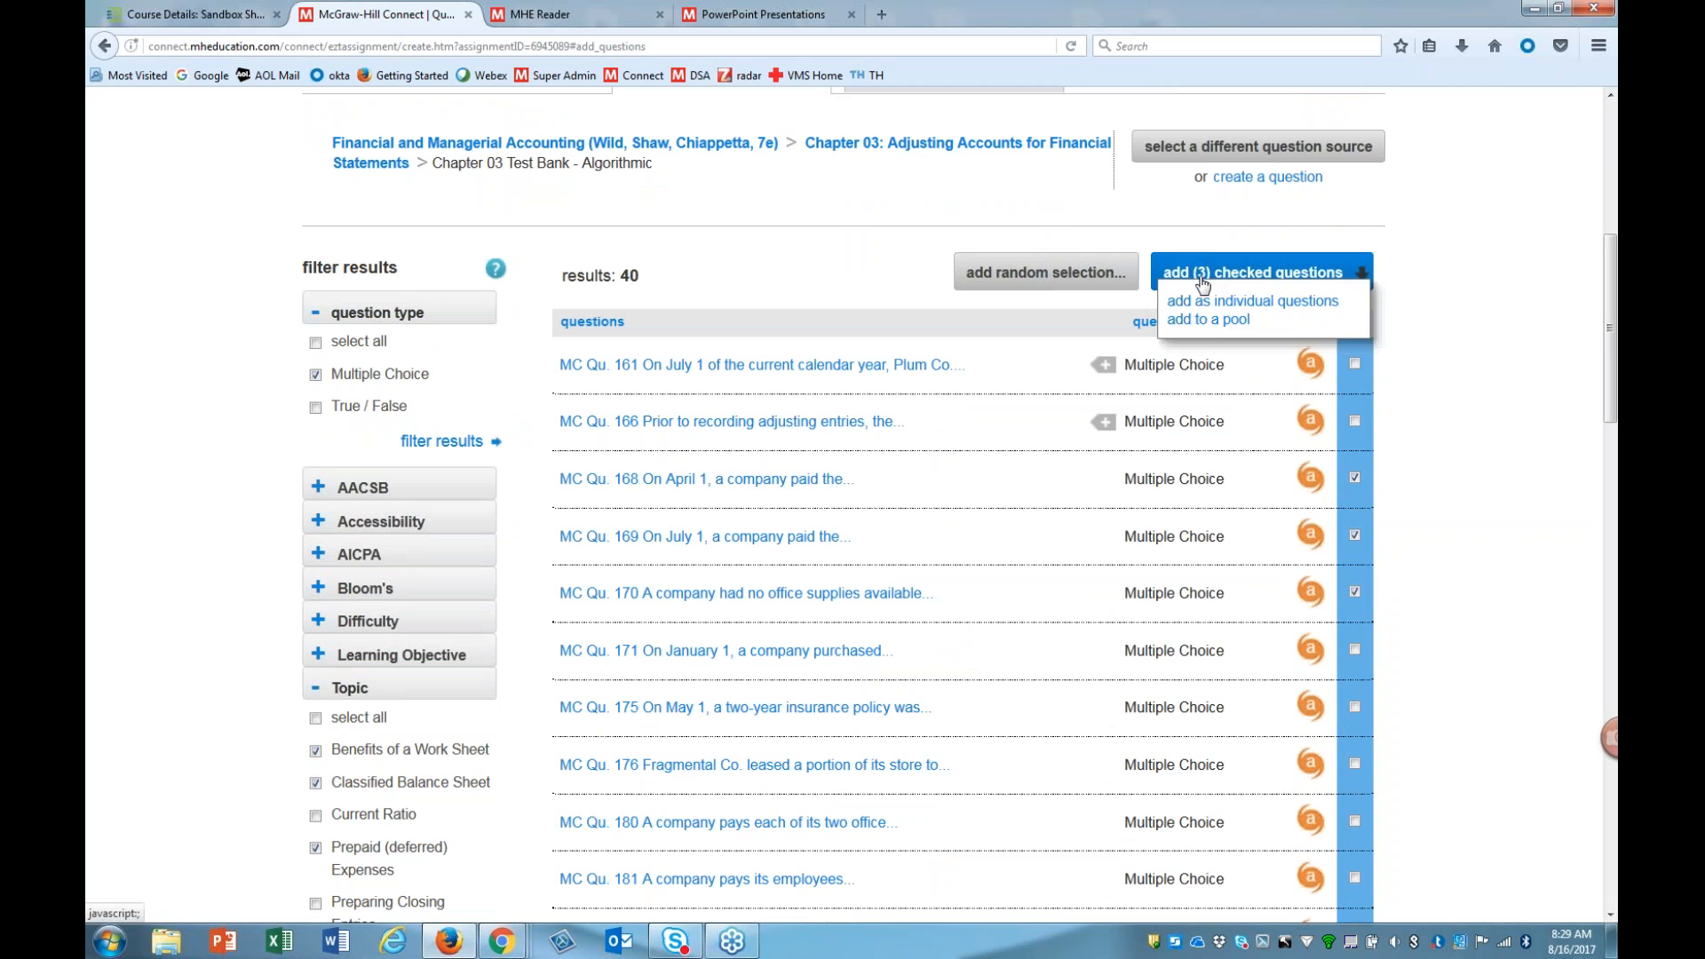
click(1197, 302)
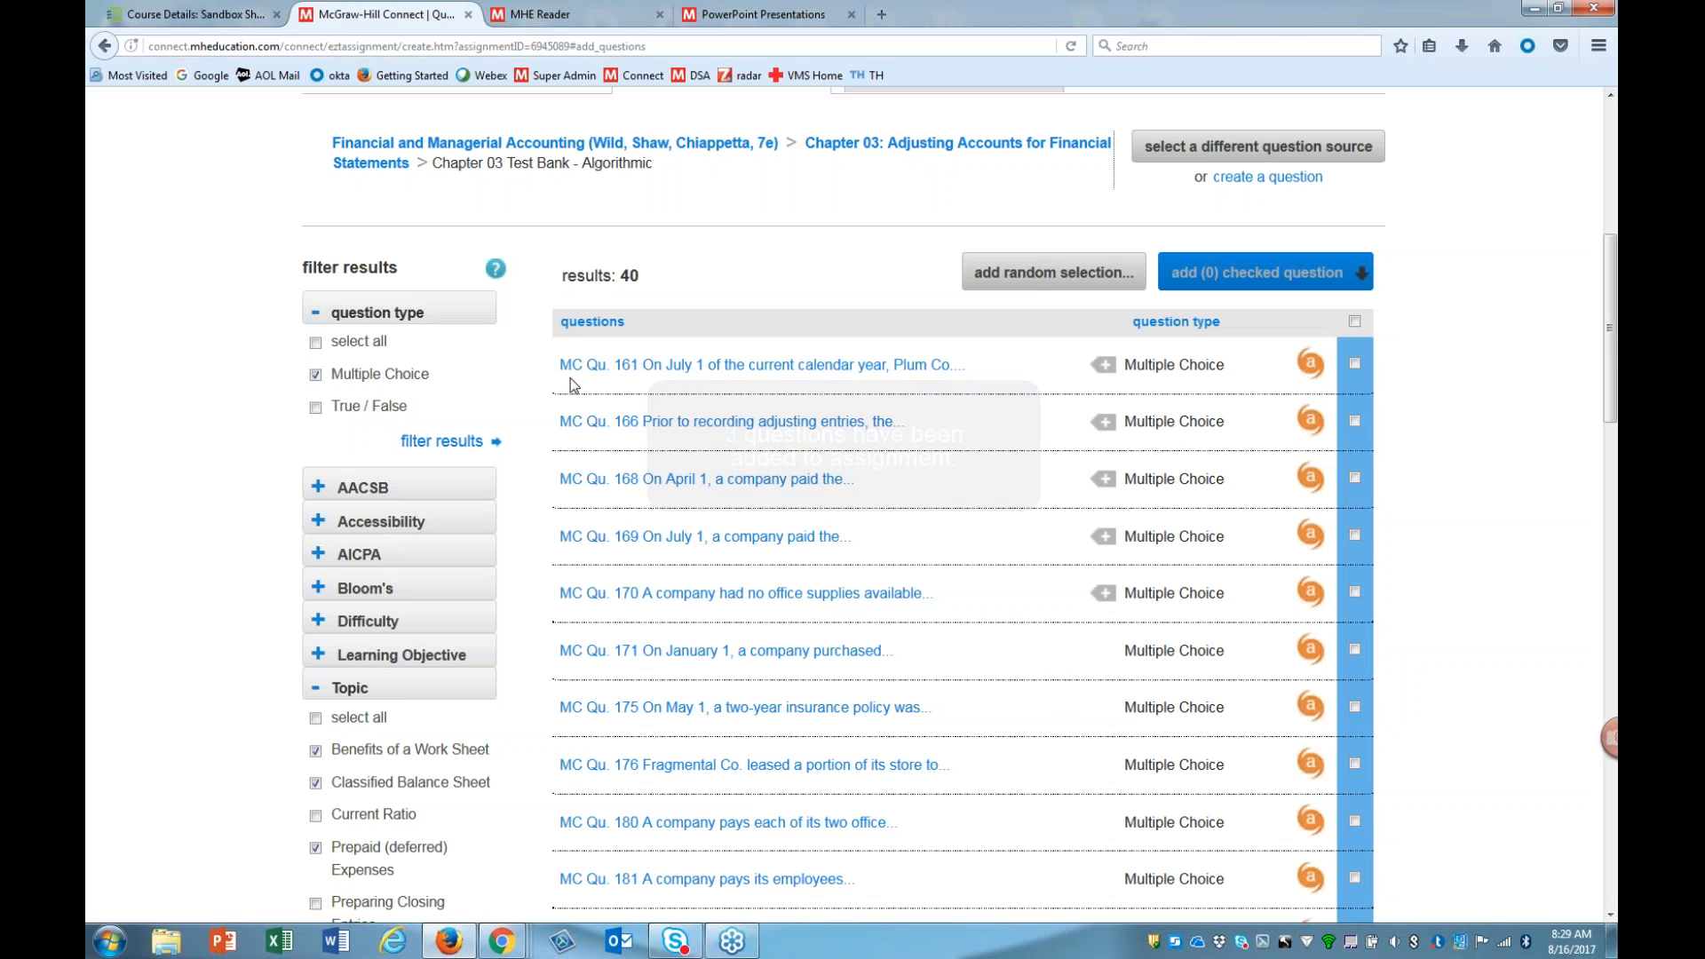
Step: Check all the filtered questions and start adding them to a pool named "Ch 3"
click(1354, 322)
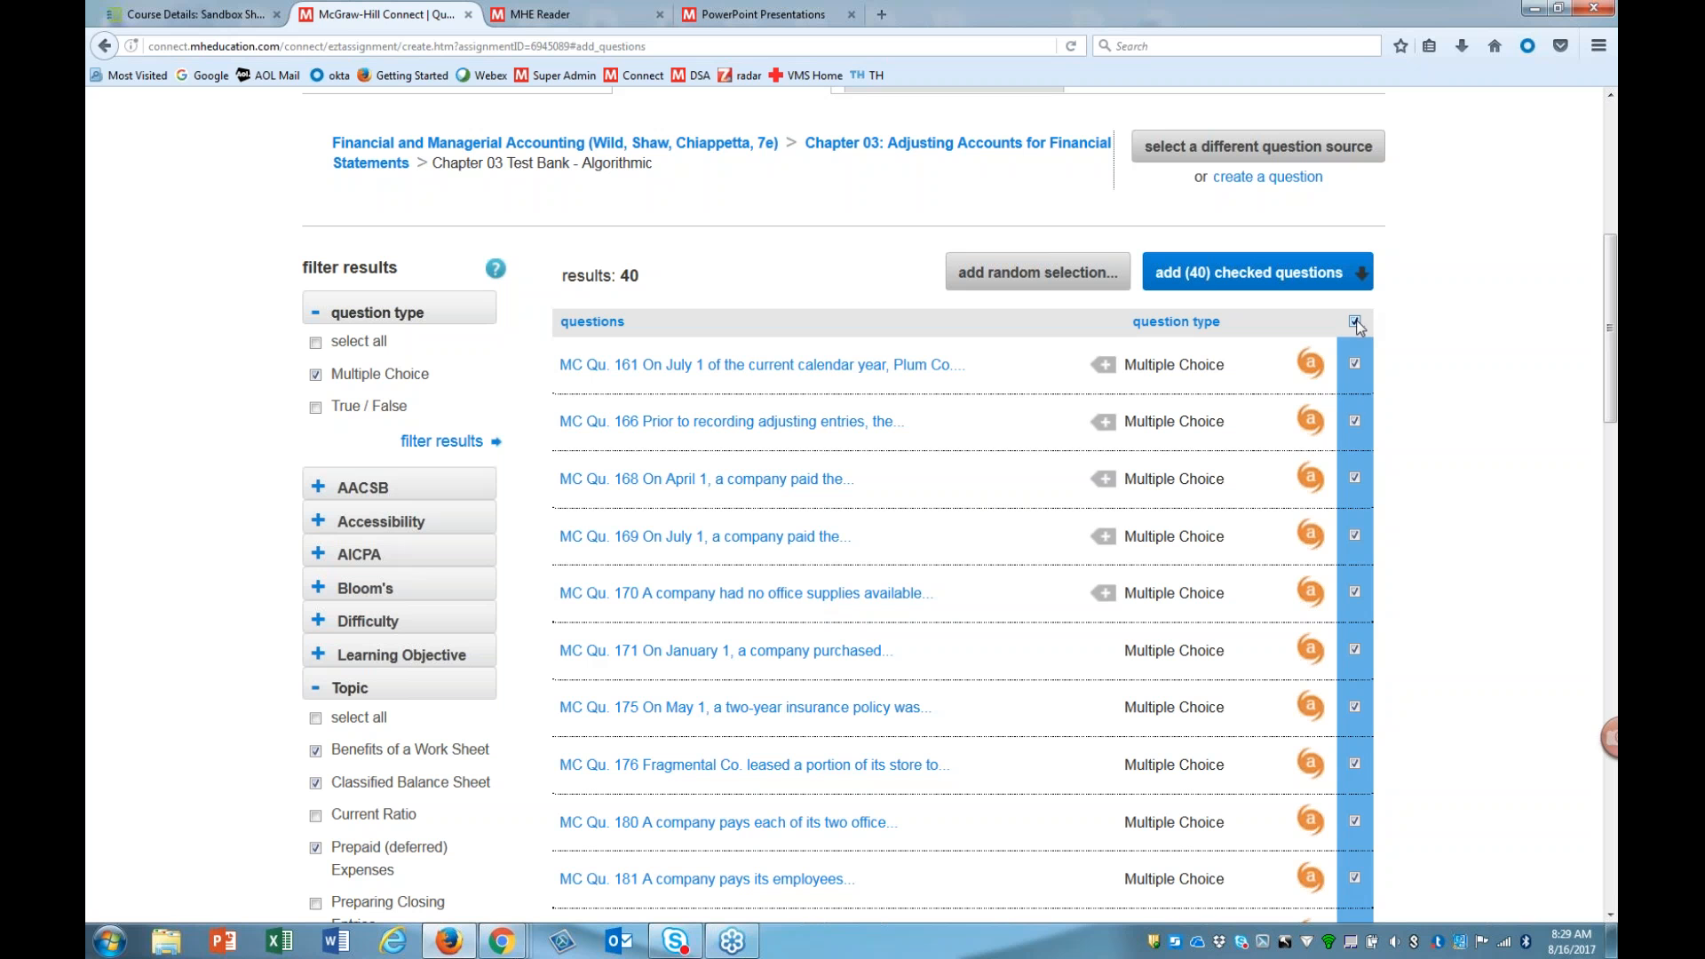
click(1219, 276)
click(1190, 321)
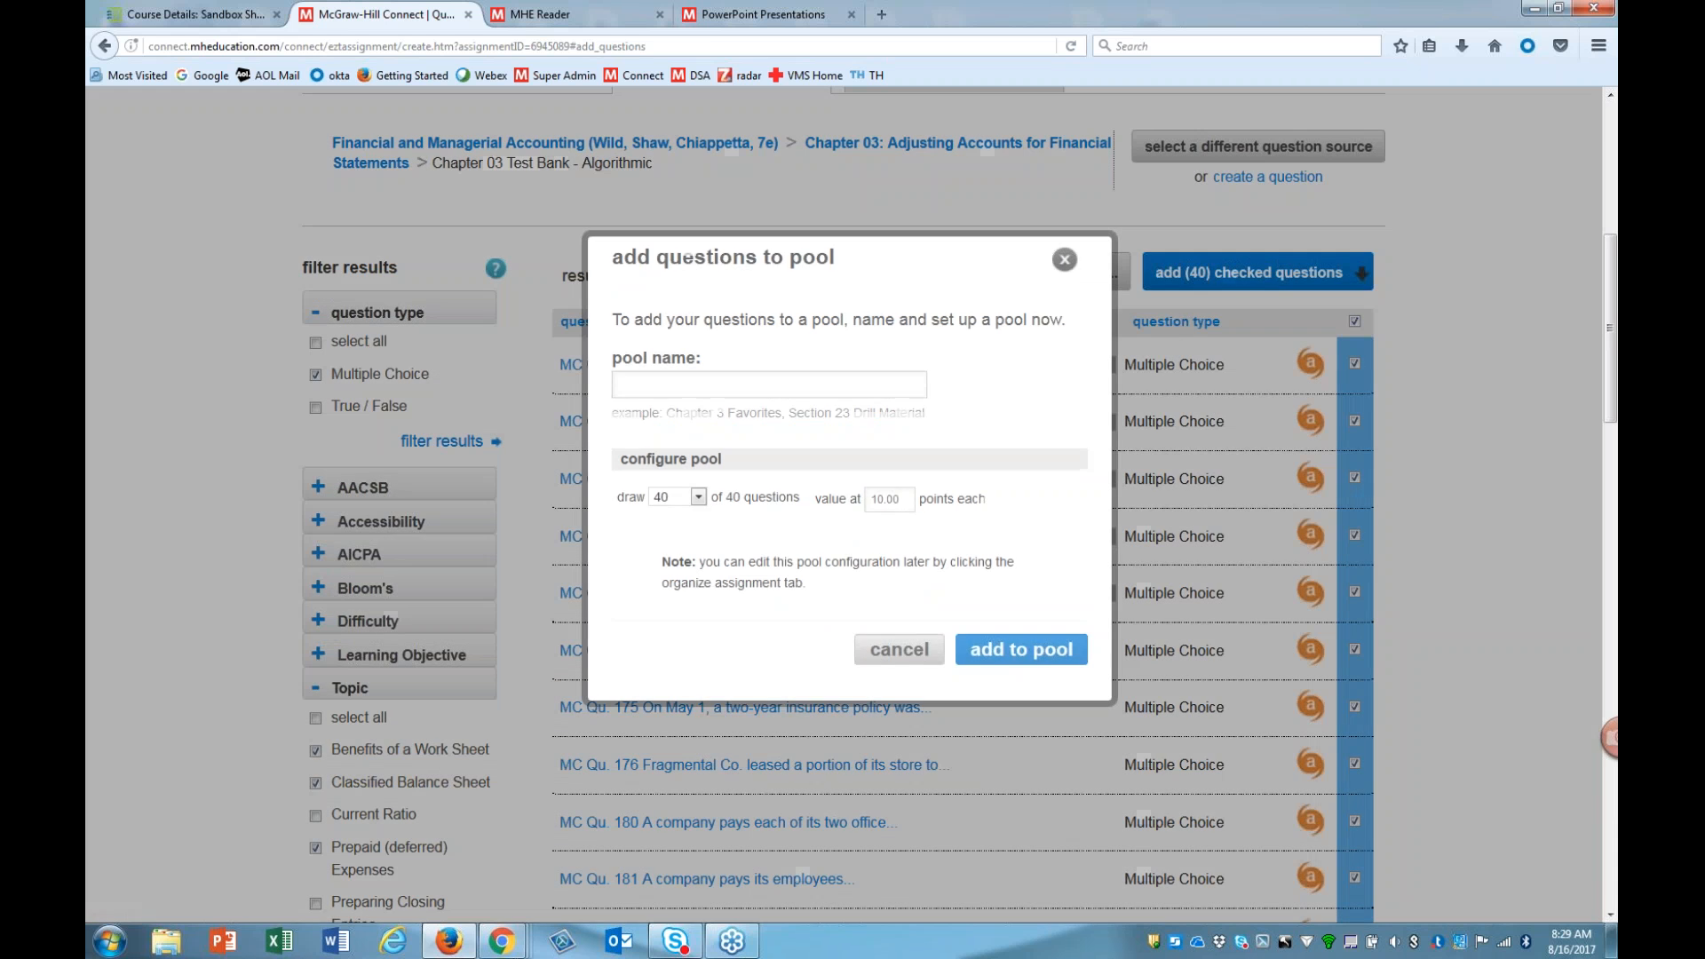
click(702, 375)
key(super)
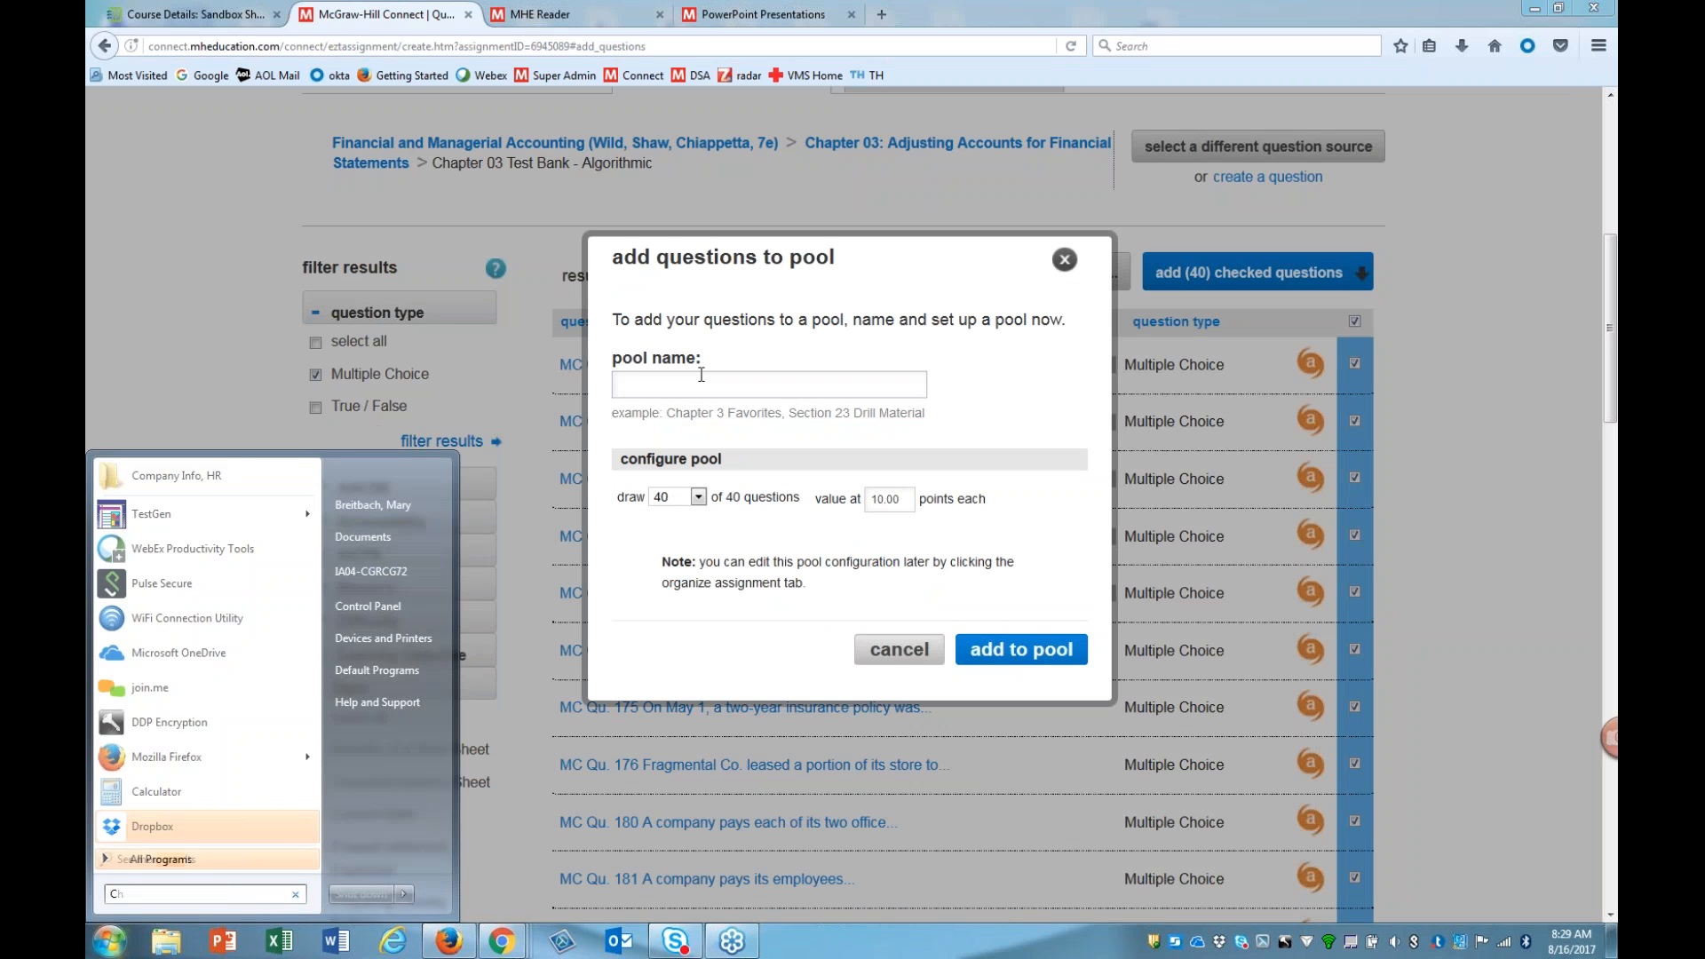
text(Ch 3)
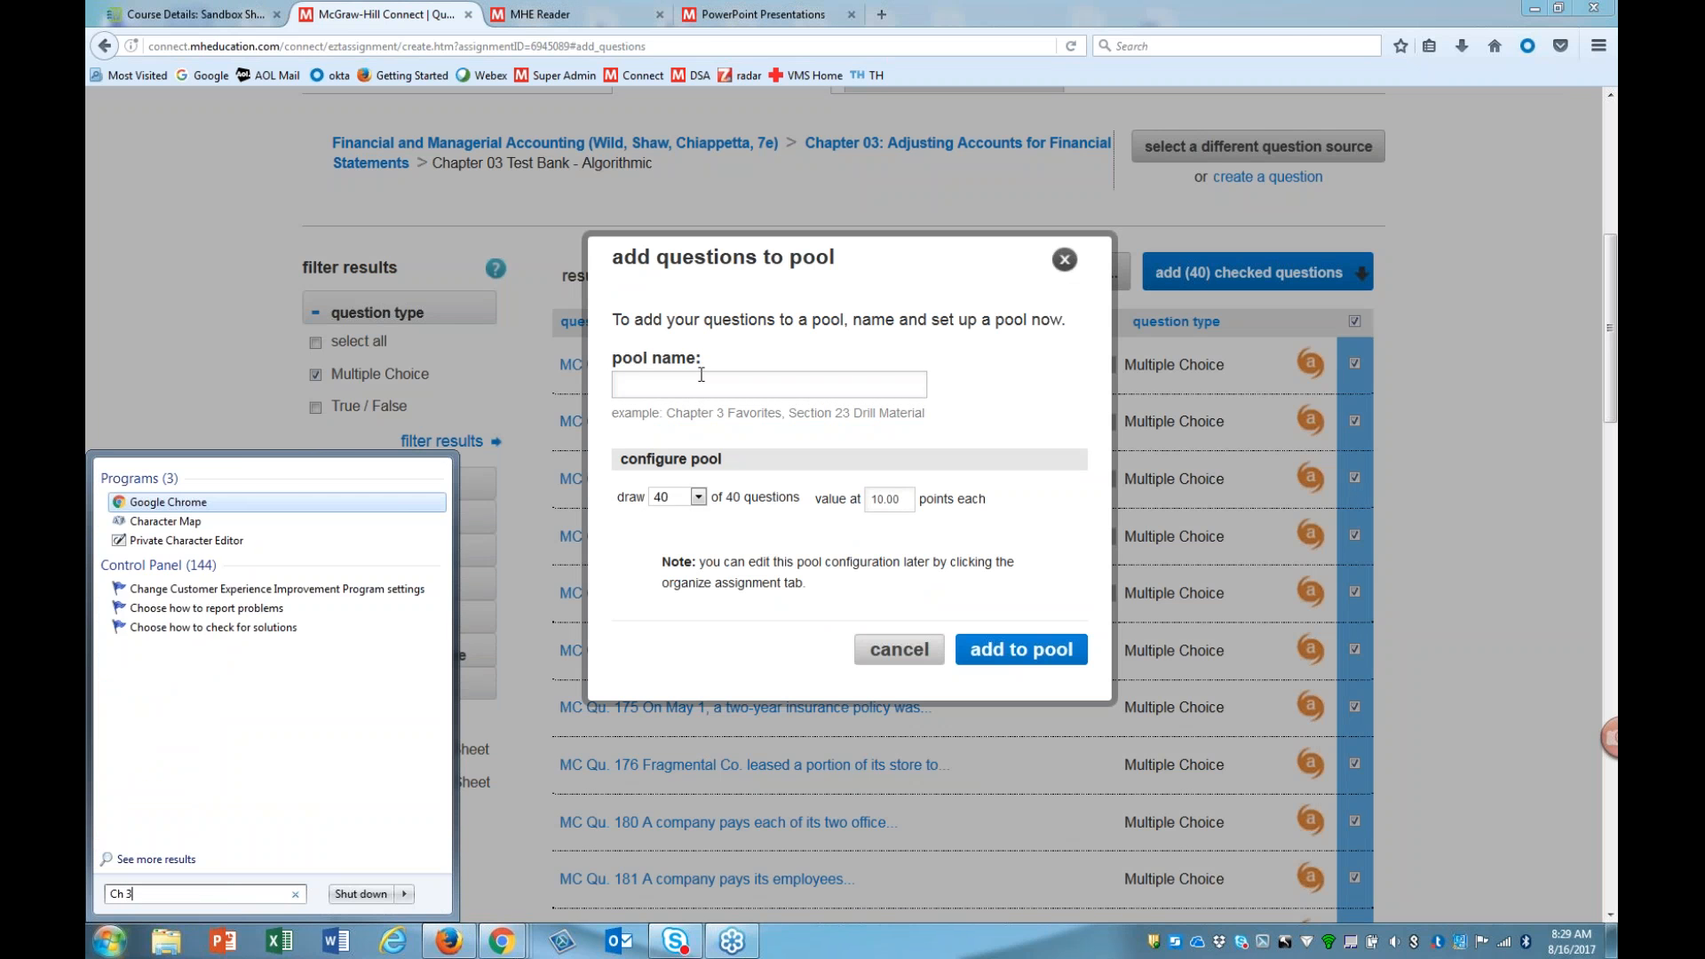
click(689, 379)
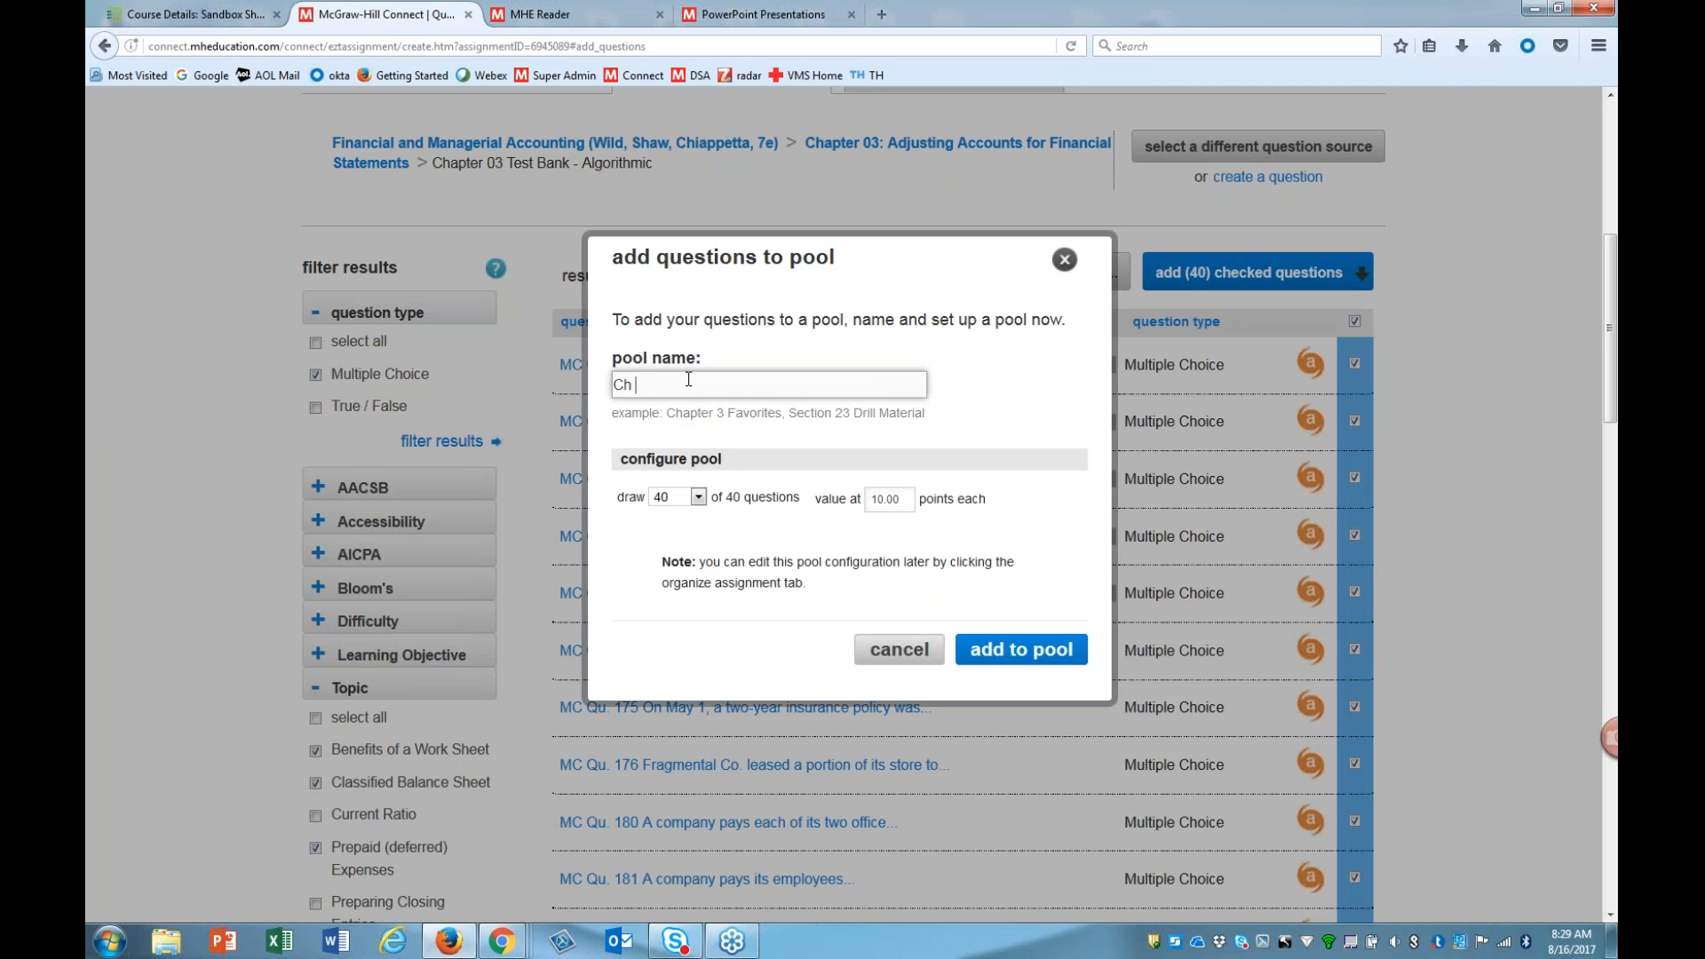
Step: Set the pool to draw 10 of the 40 questions at 1 point each and add the checked questions to it
click(698, 497)
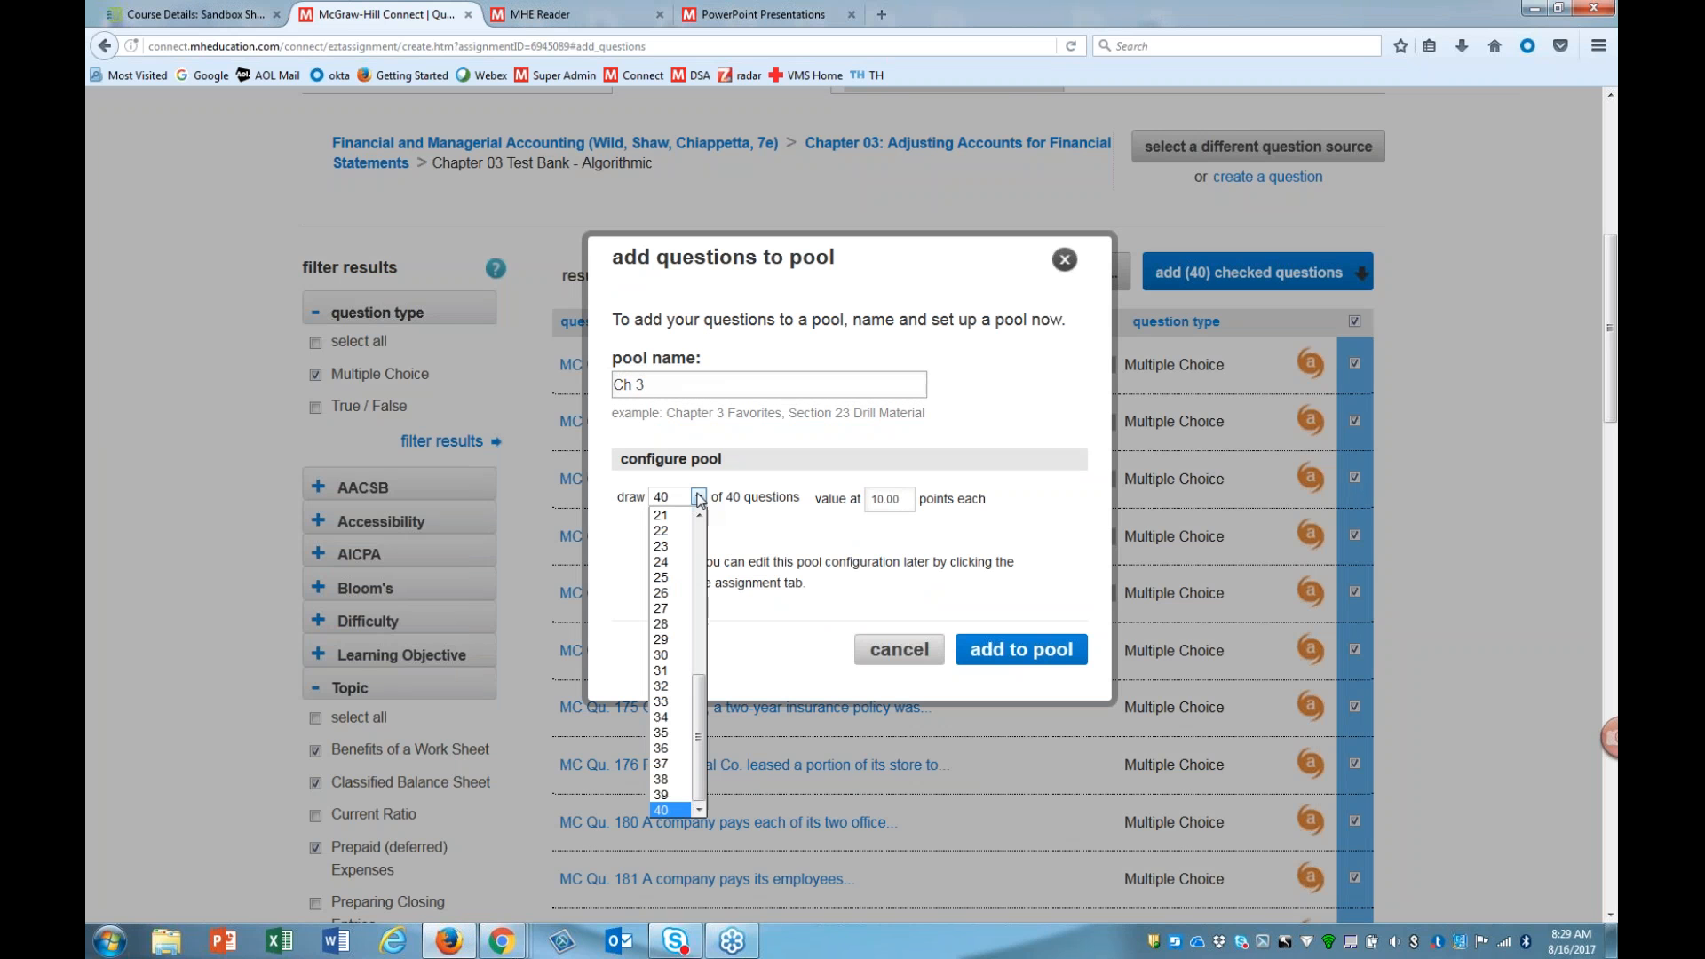
scroll(693, 554, up, 6)
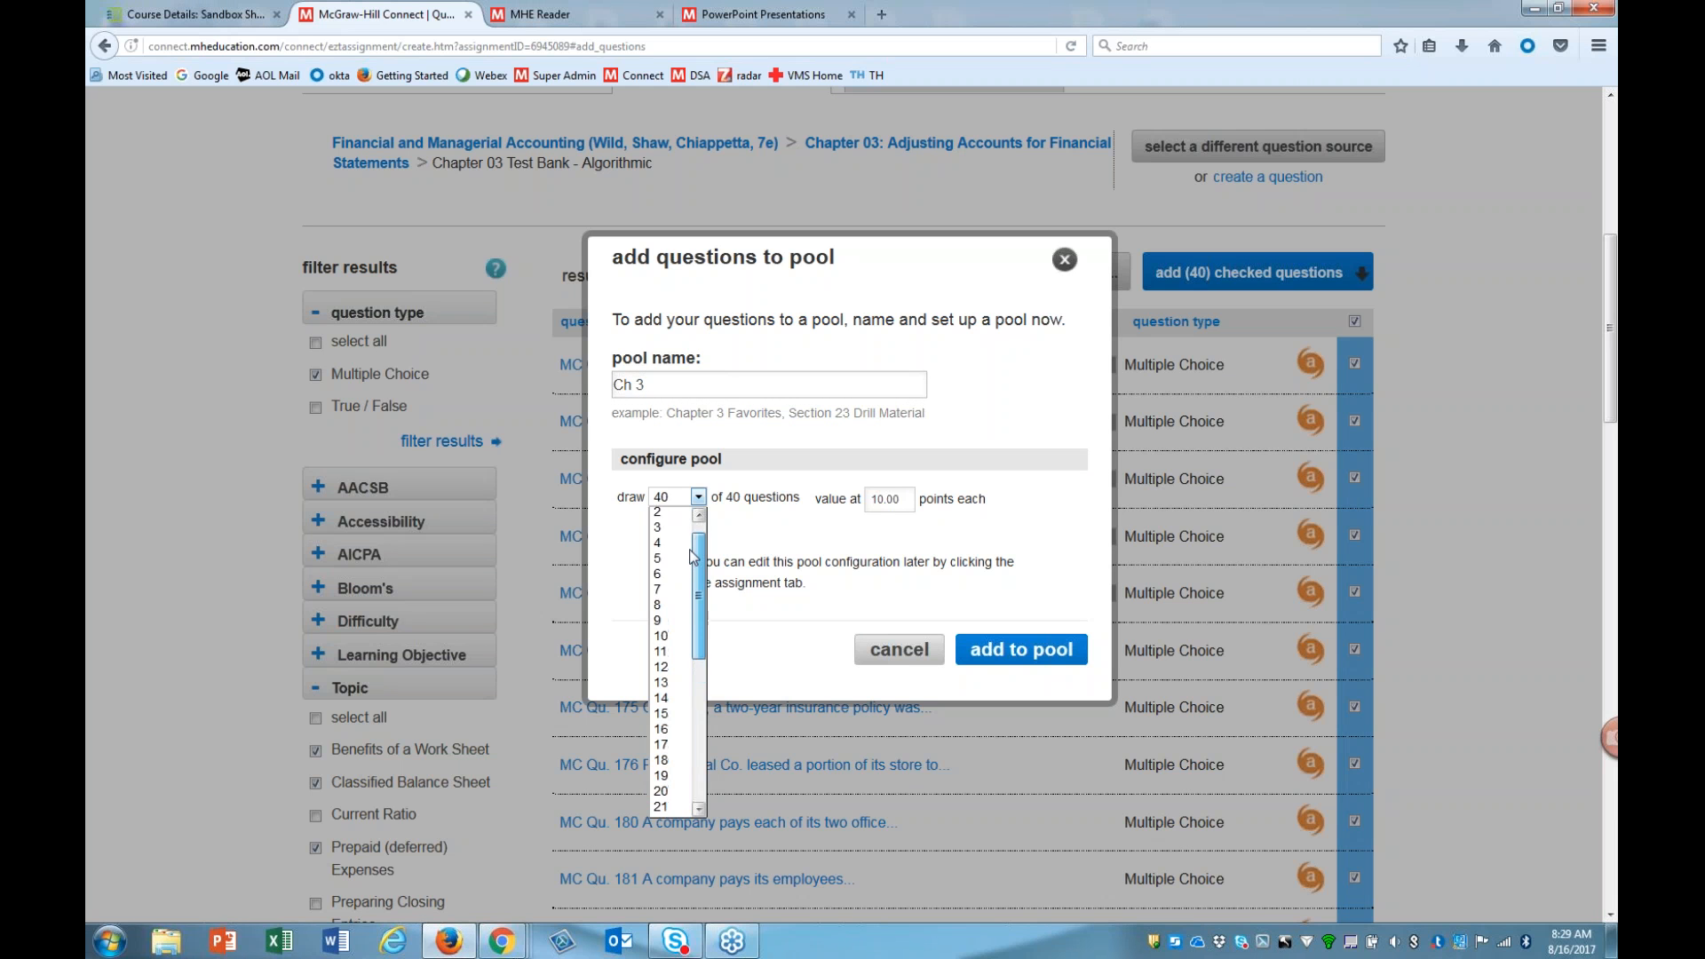
click(661, 634)
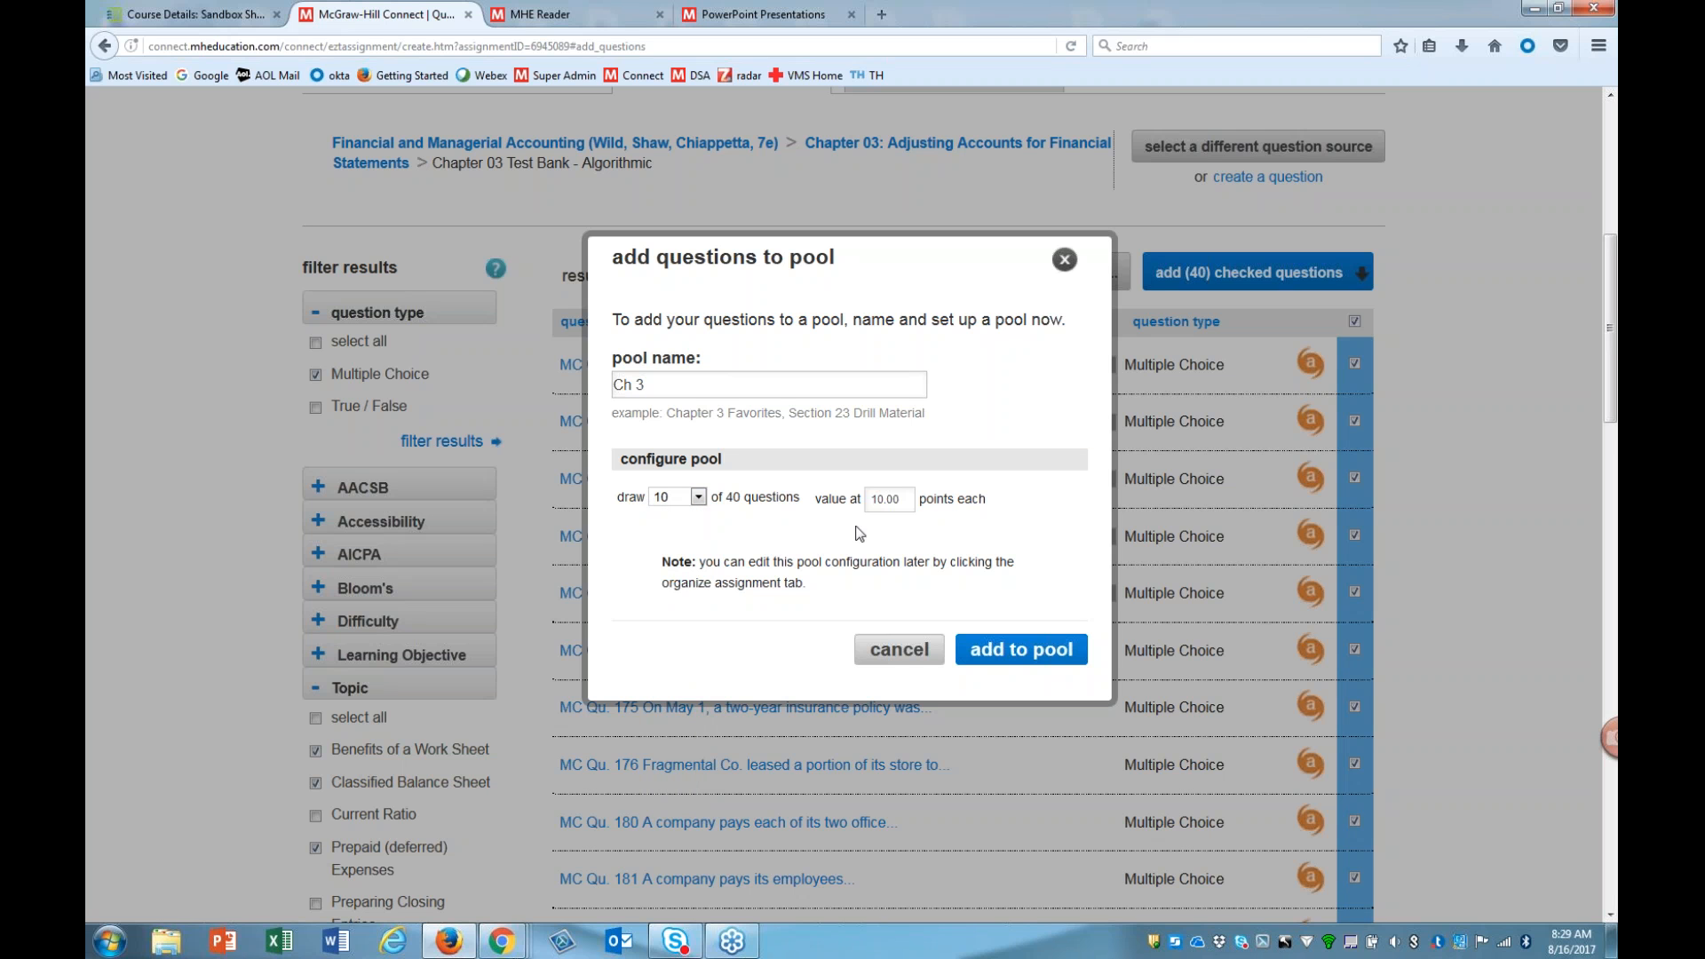
drag(906, 503, 876, 501)
text(1)
click(983, 646)
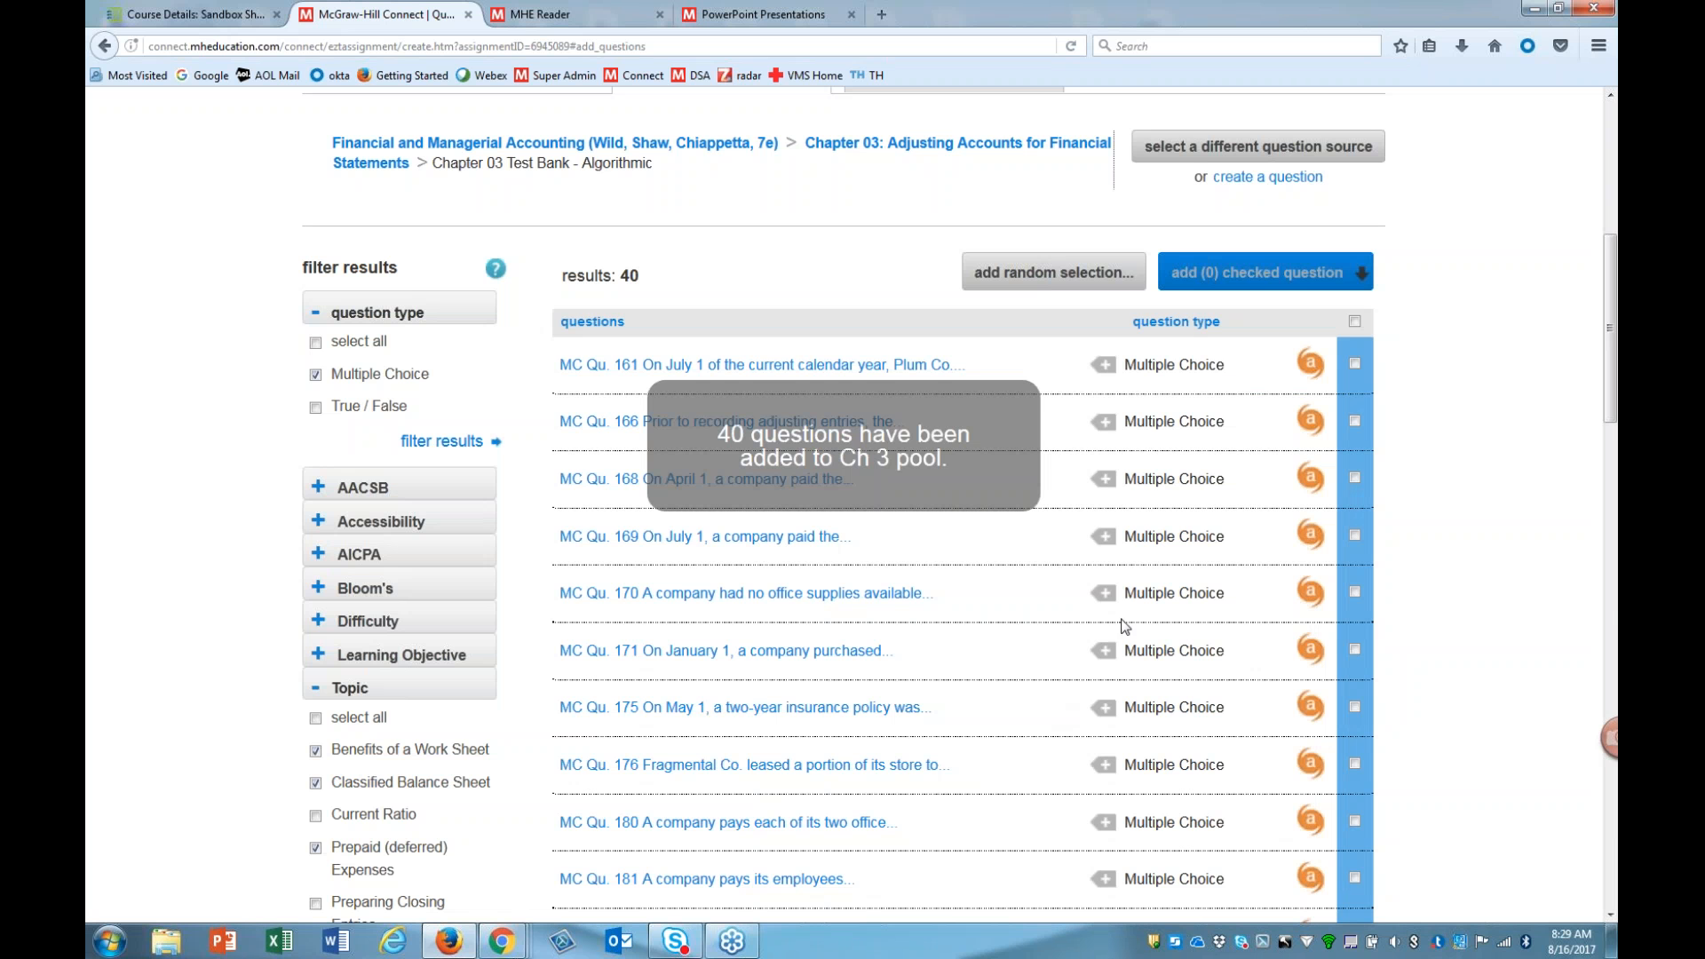
Step: Switch to organizing the assignment and look over its individual questions, point values and the Ch 3 pool
scroll(1060, 644, up, 5)
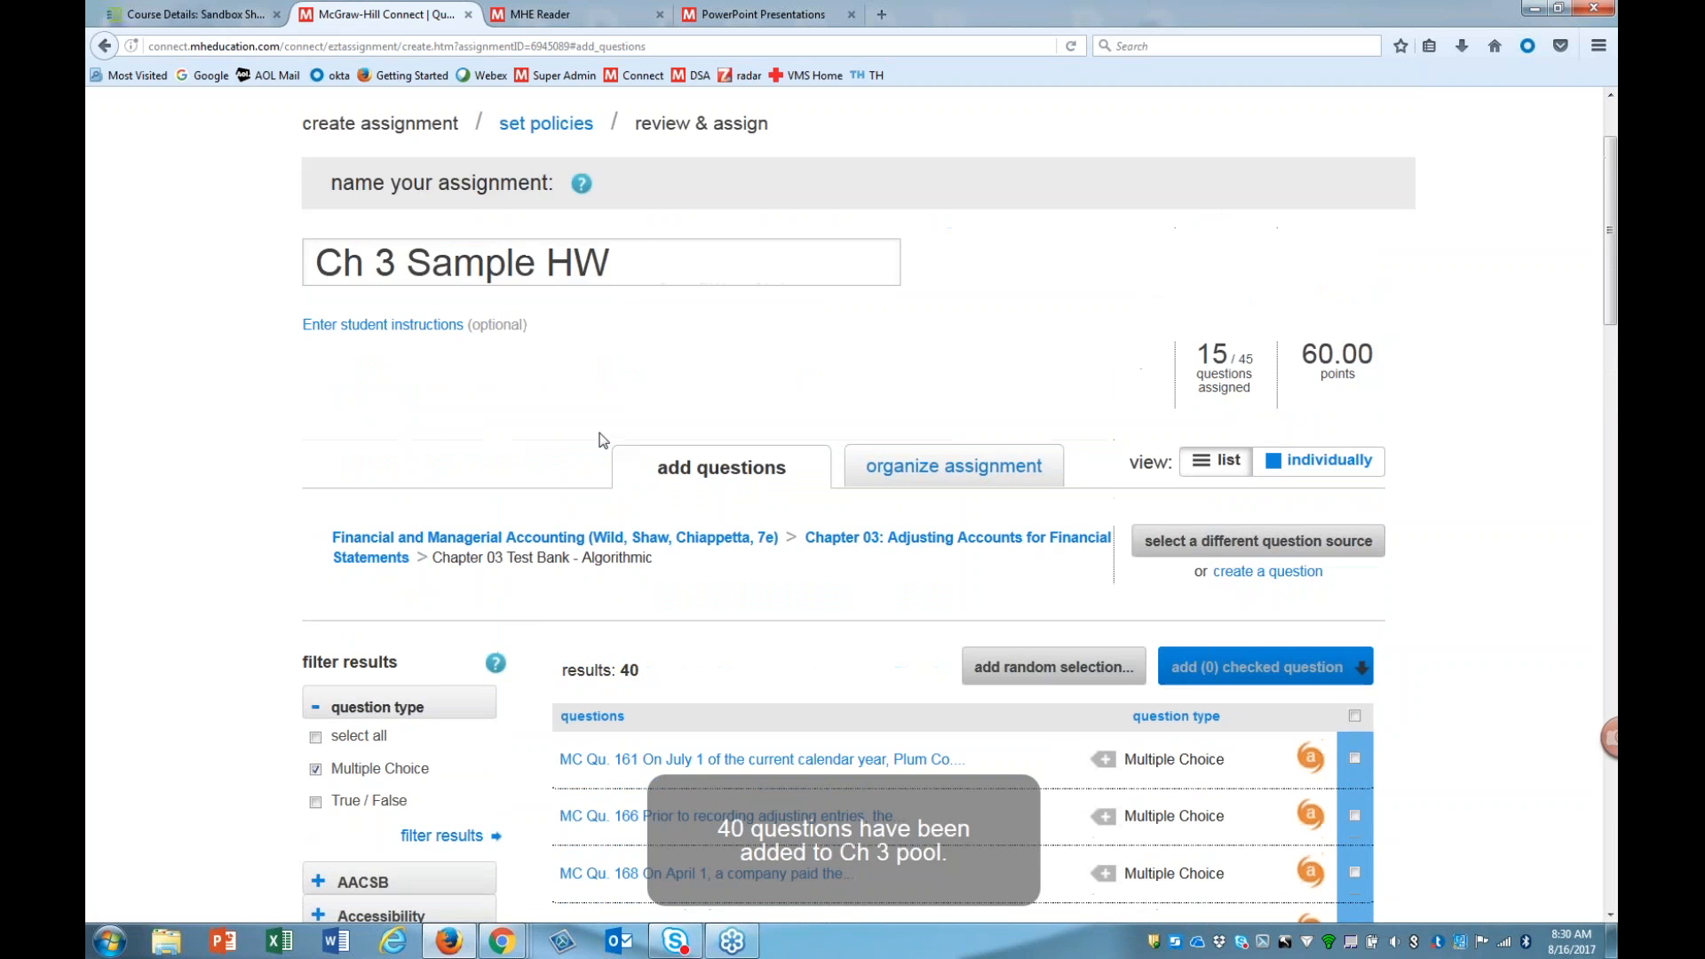
click(924, 471)
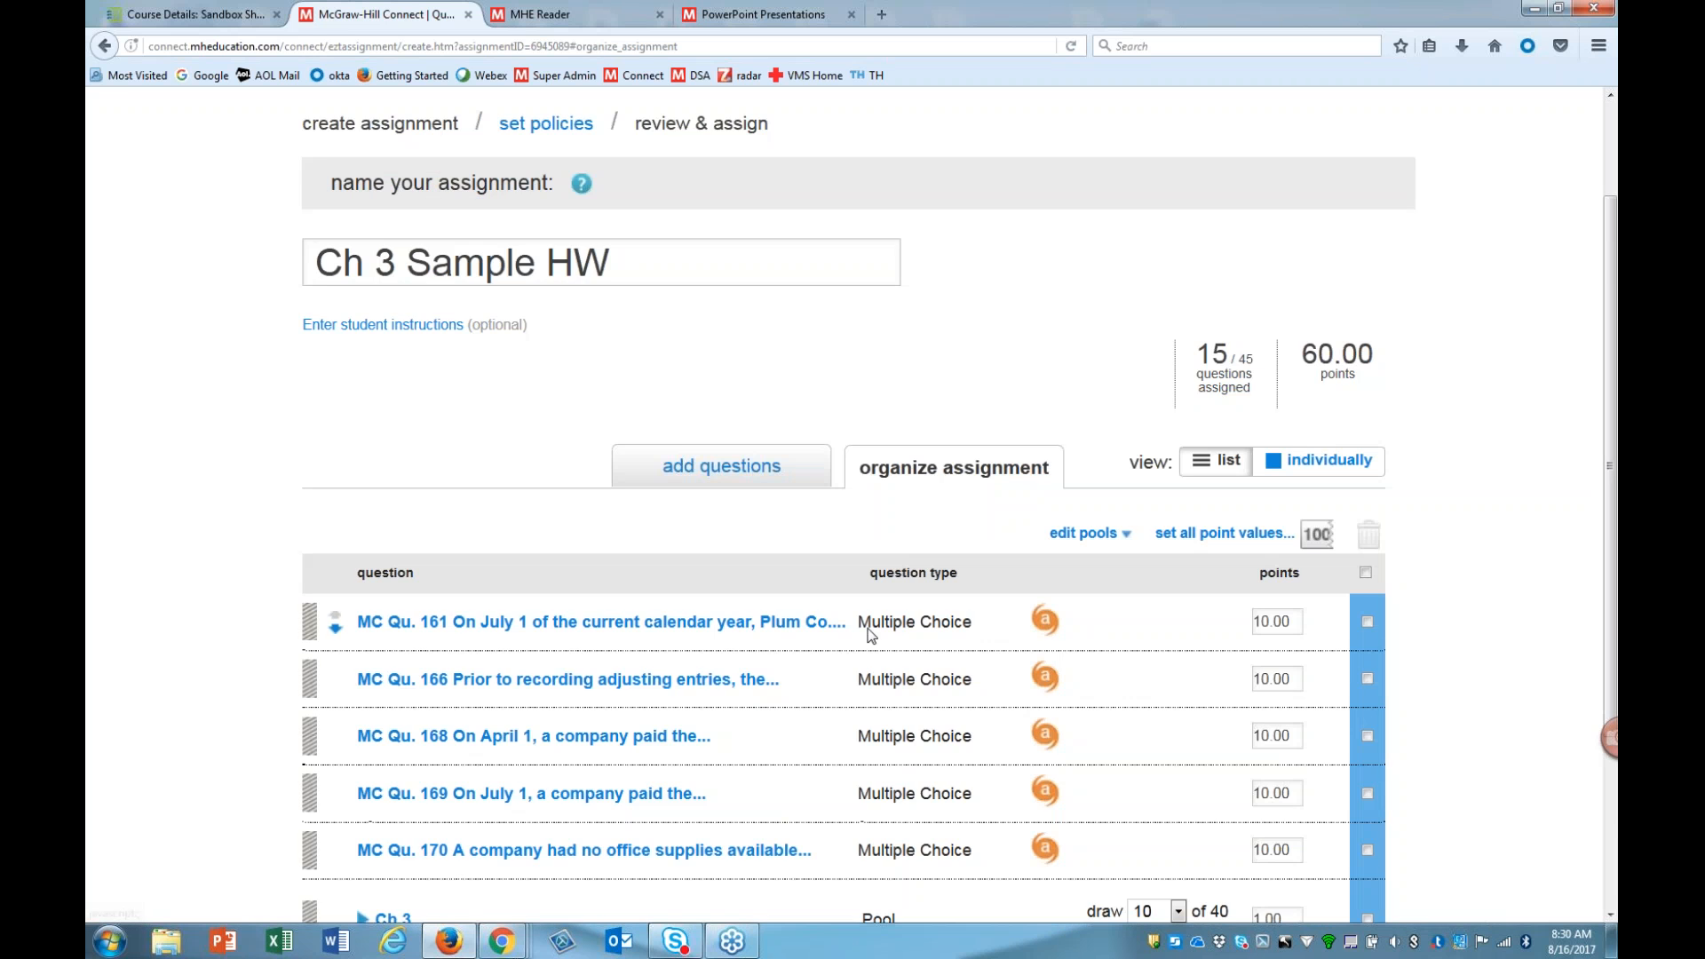
scroll(836, 646, down, 3)
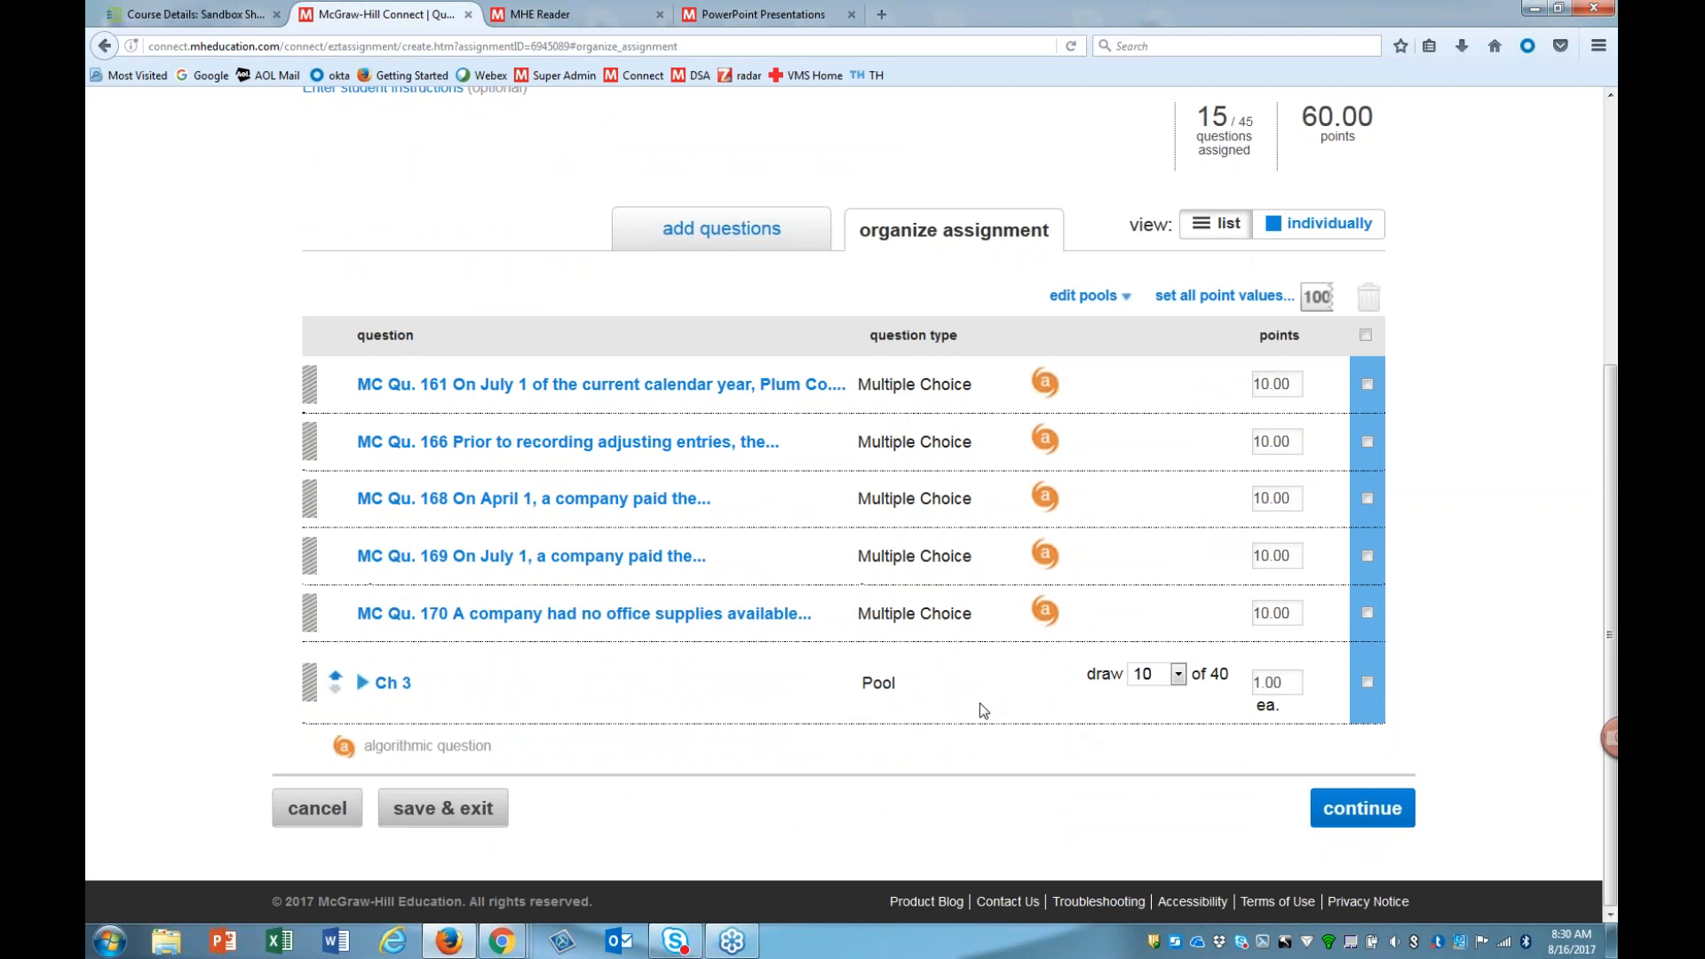
Step: Delete the Ch 3 question pool from the assignment and confirm the removal
click(1367, 613)
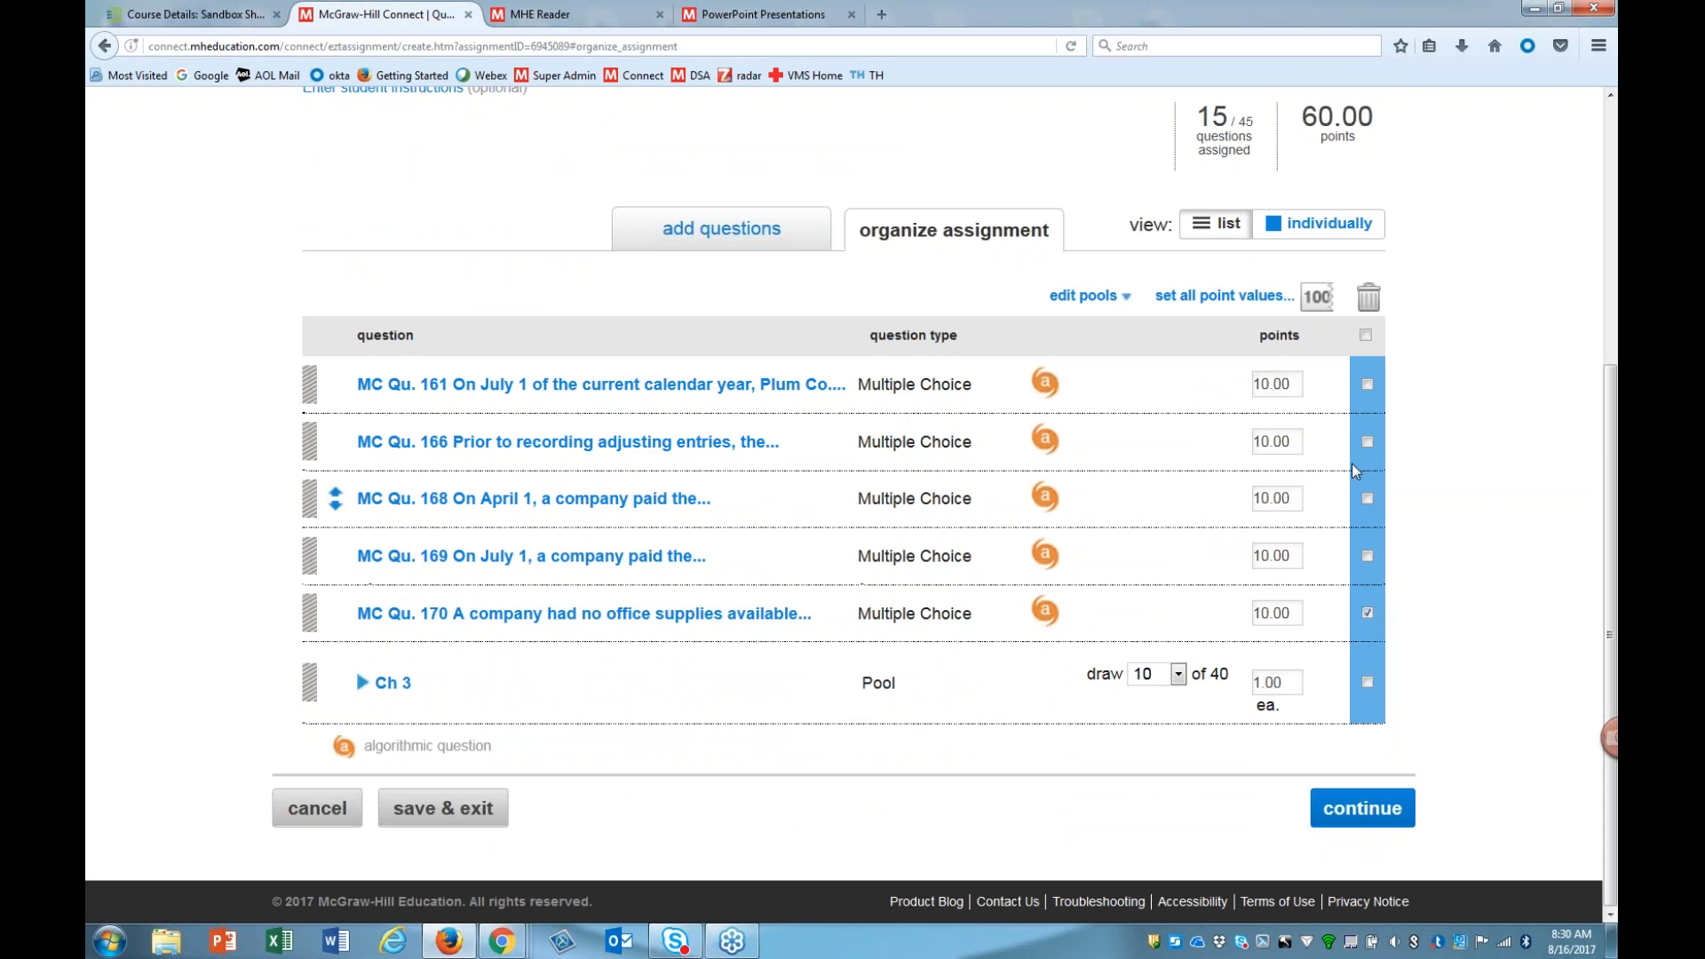
click(1367, 613)
click(1368, 682)
click(1369, 297)
click(943, 425)
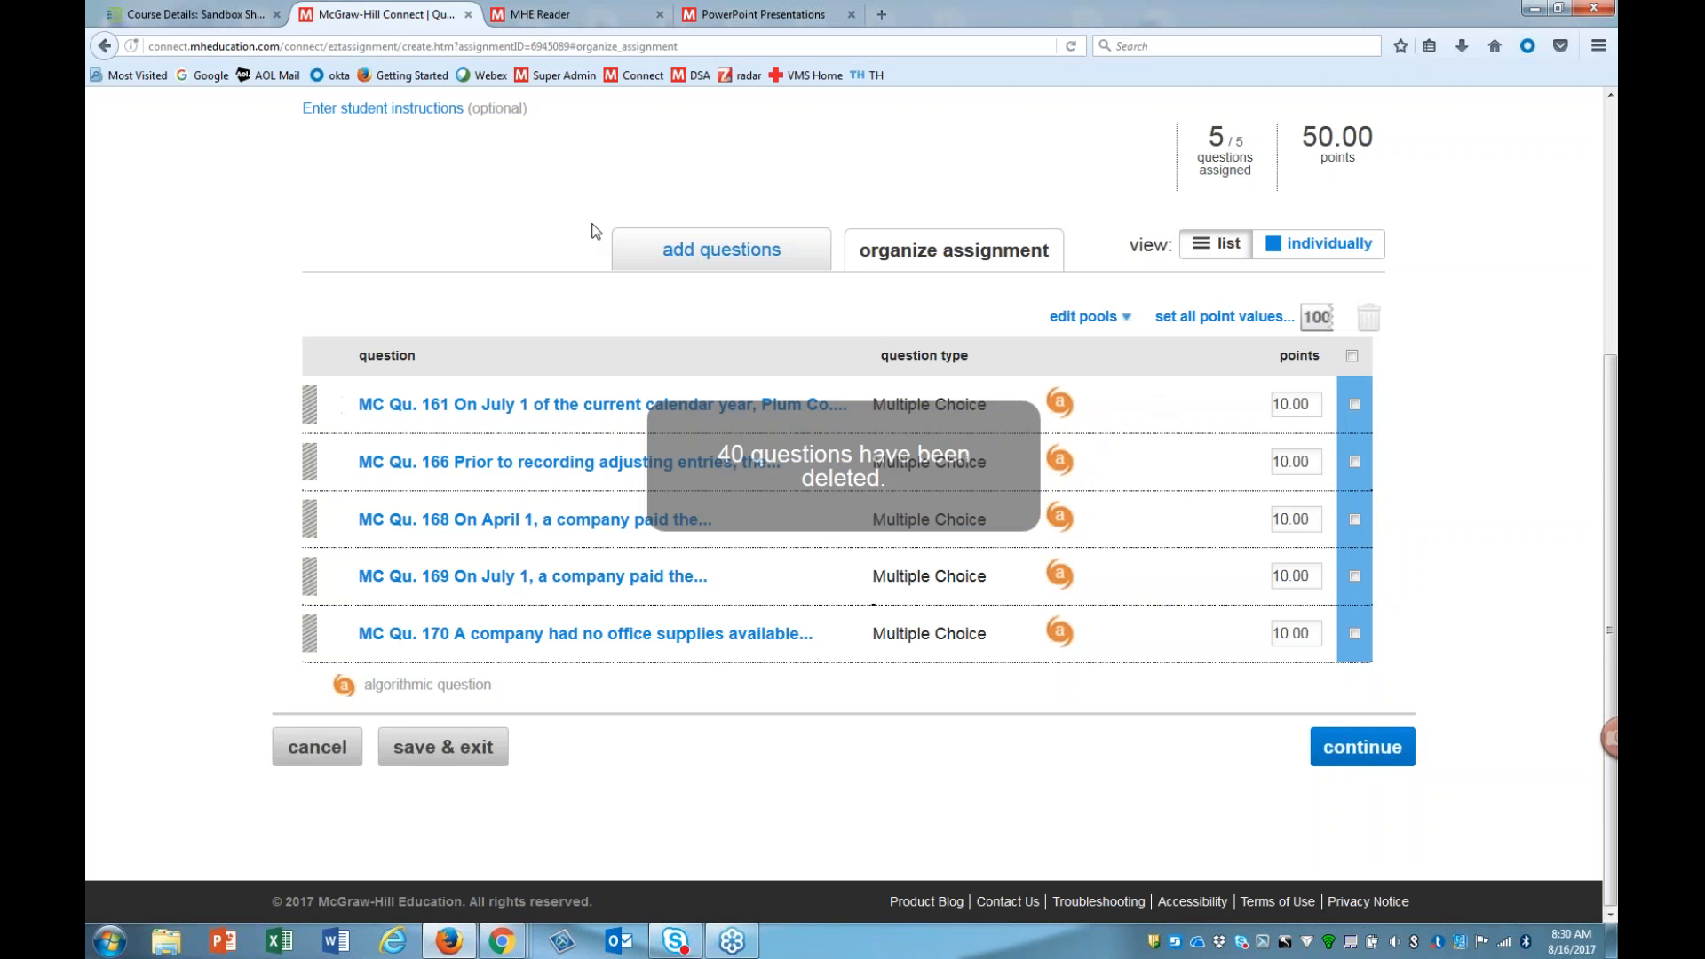
Step: Return to adding questions and look over the other question sources available for Chapter 03
click(719, 258)
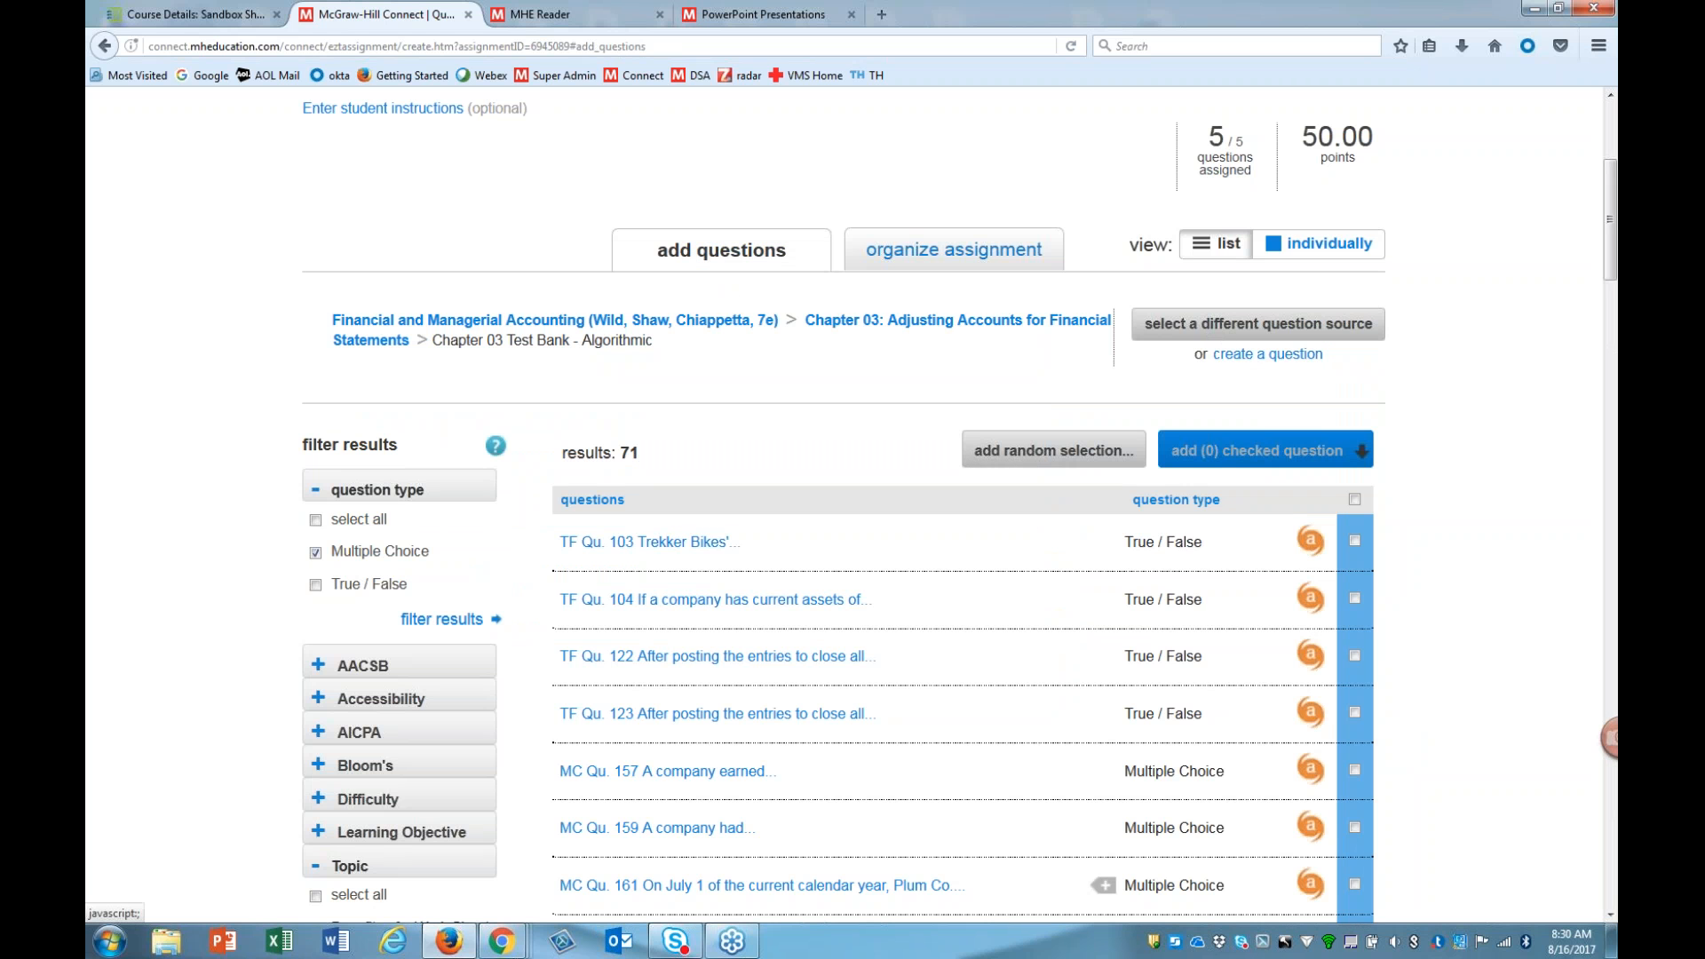
click(1257, 325)
drag(1200, 593, 1214, 458)
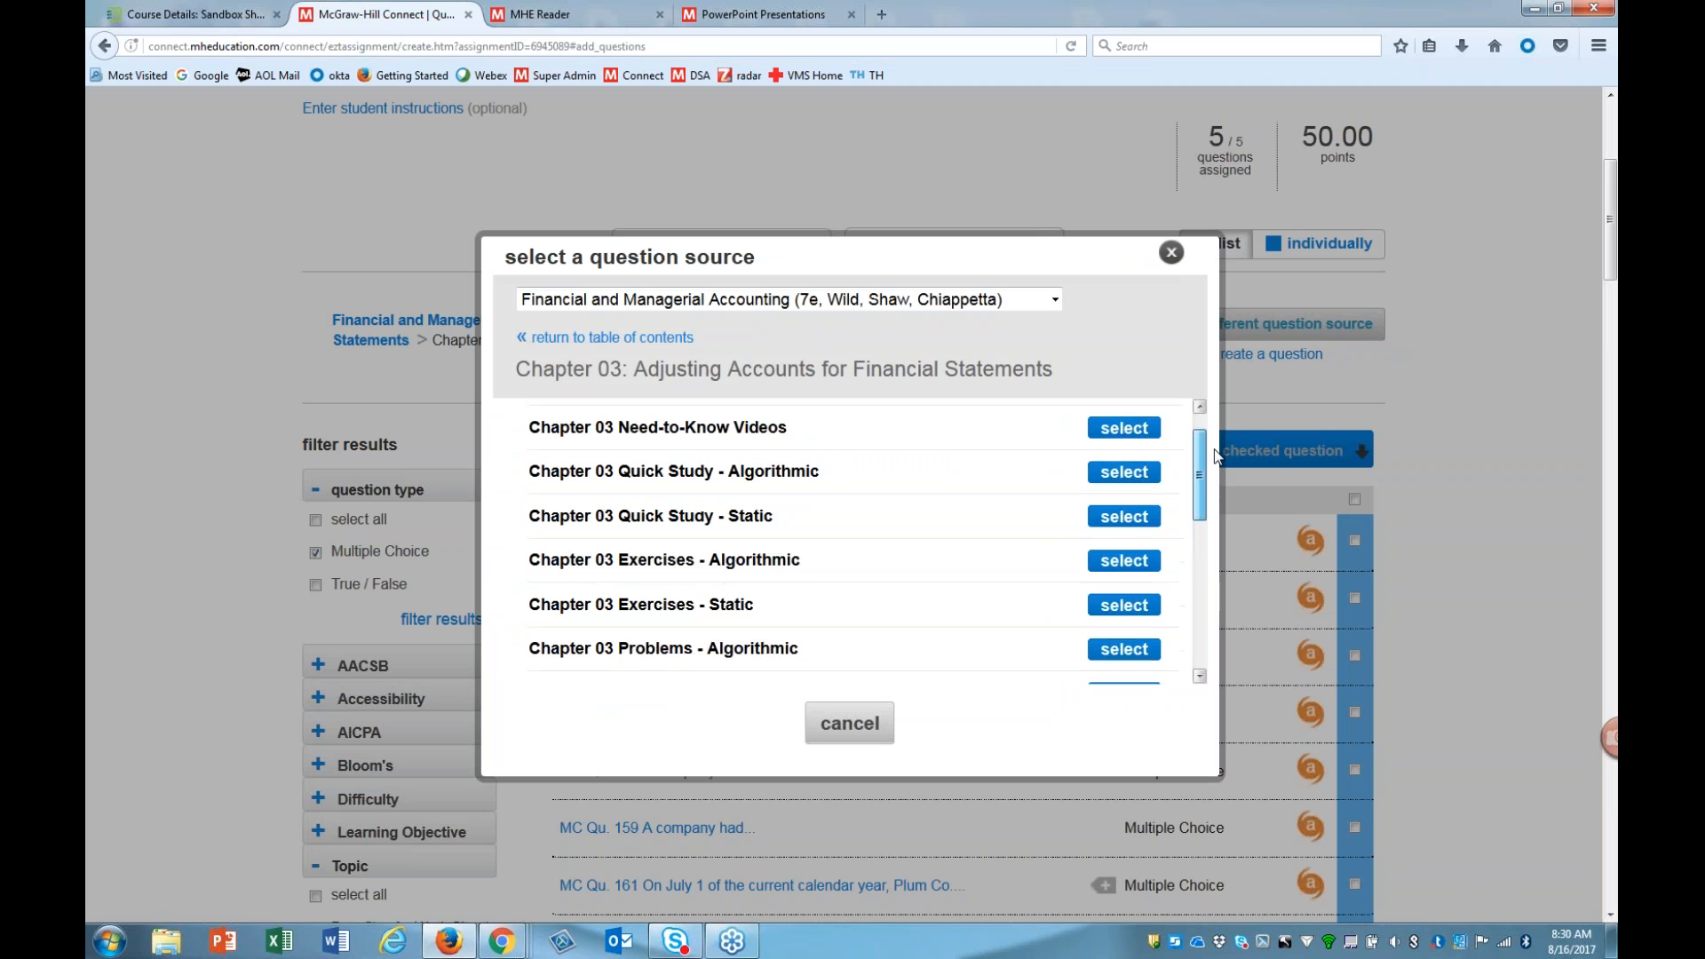
scroll(962, 450, up, 2)
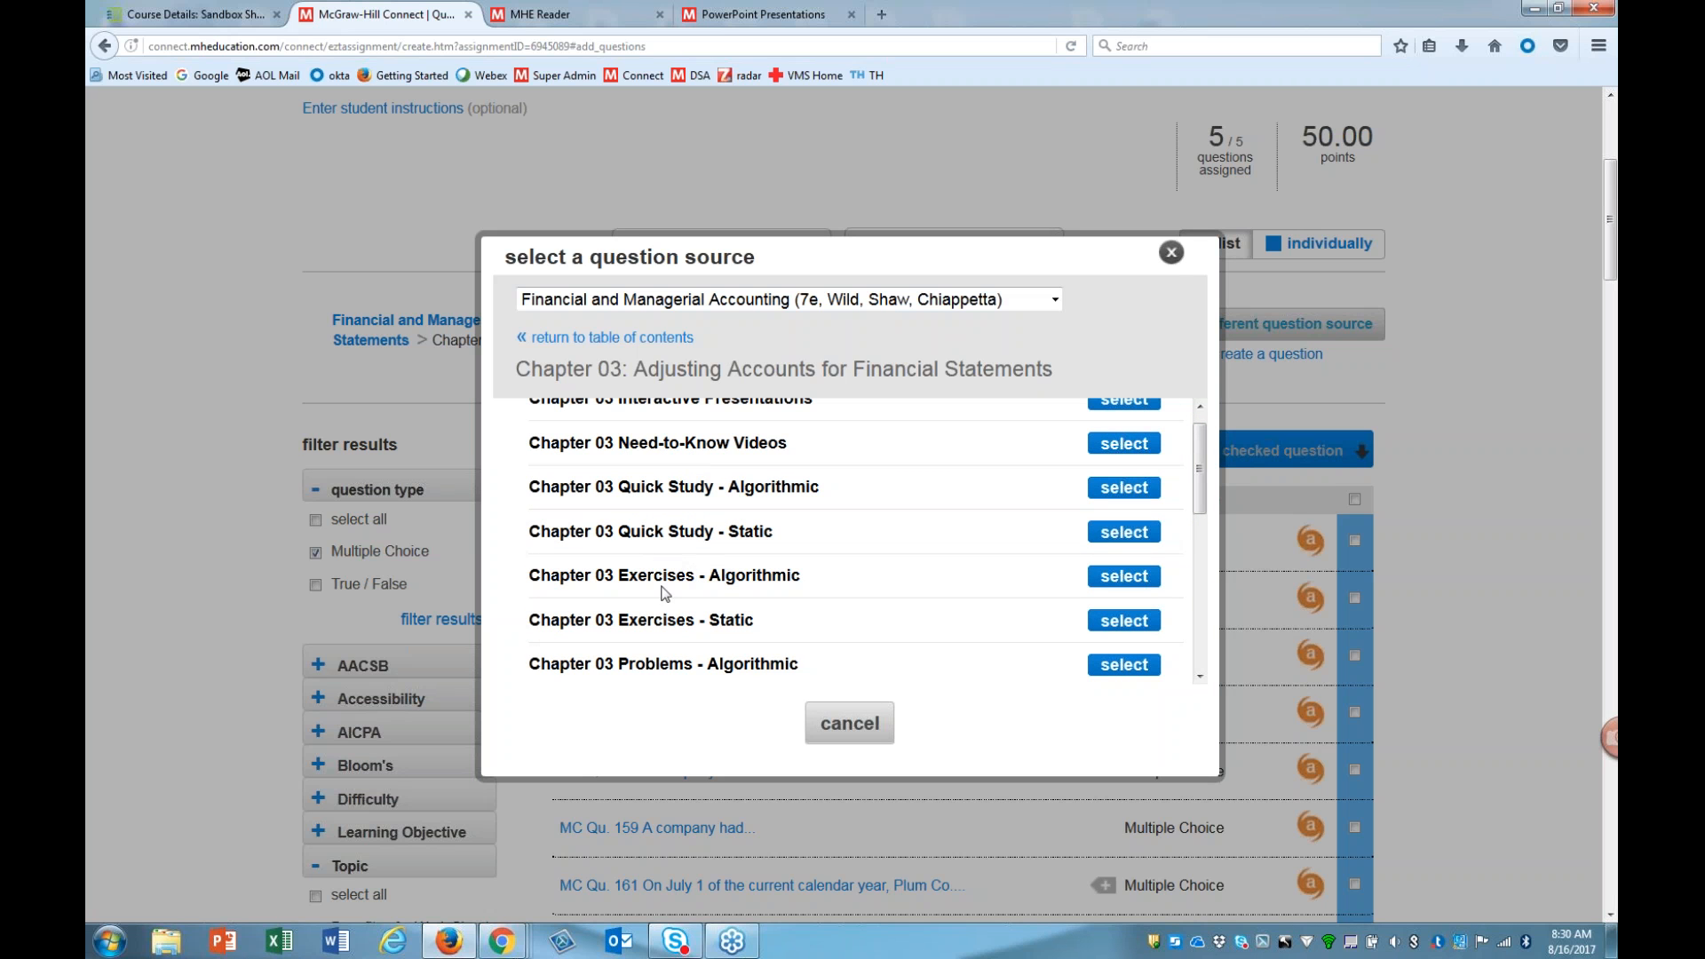
click(1171, 252)
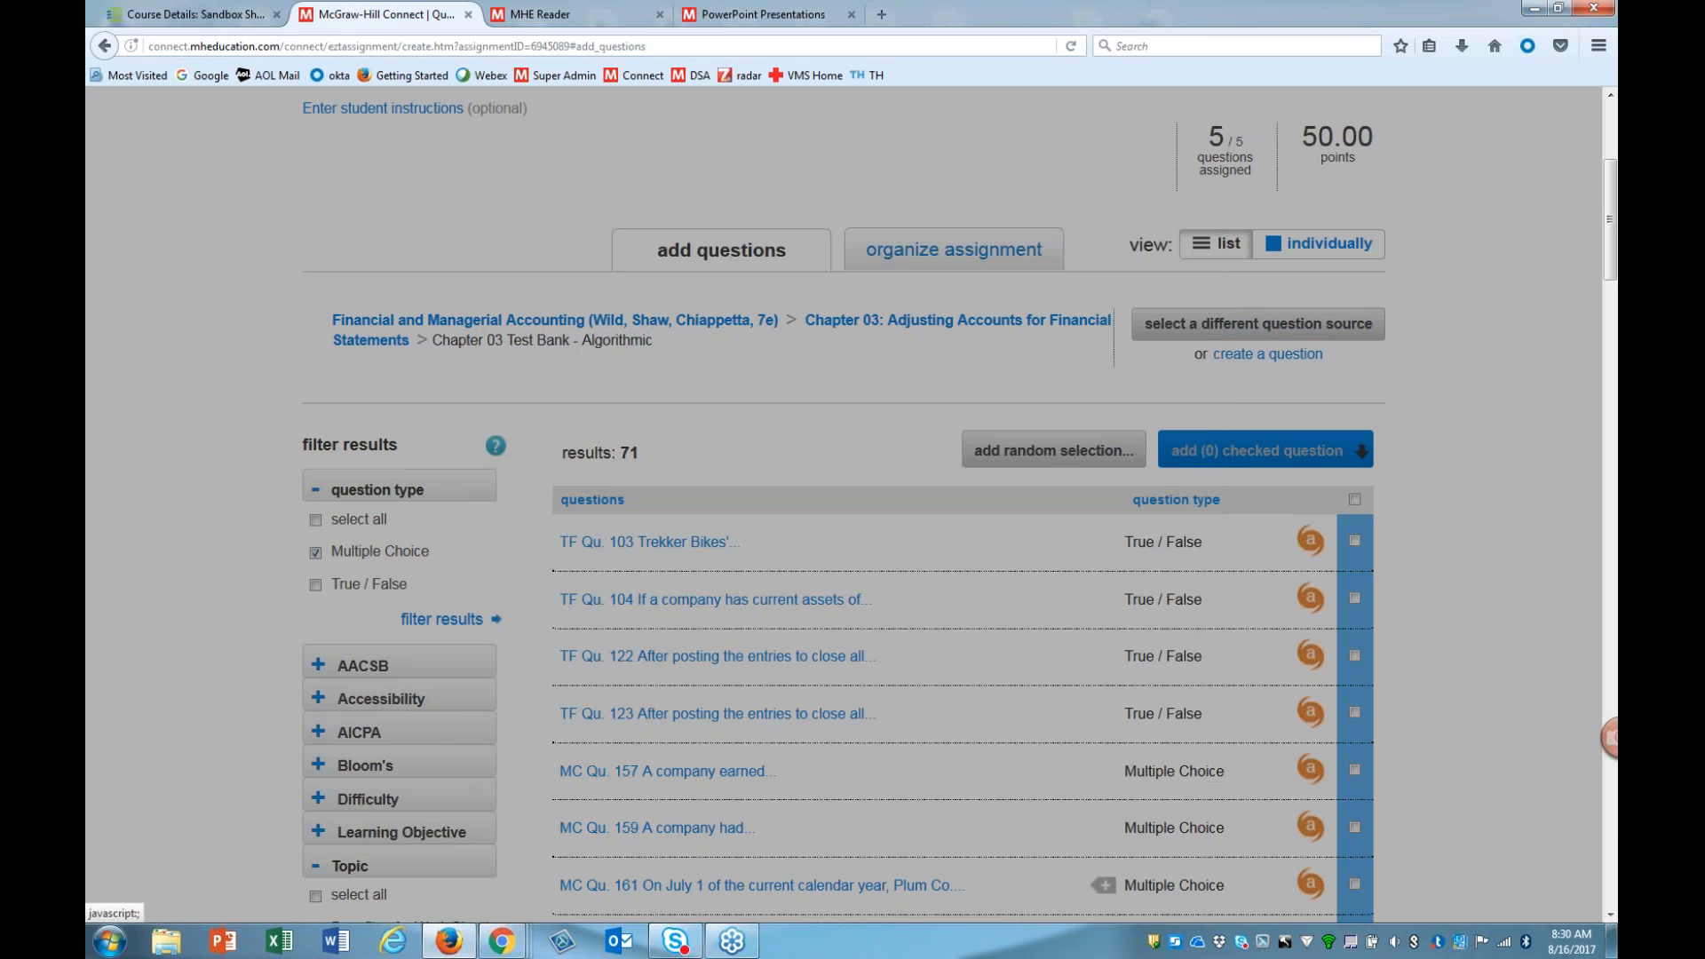
scroll(868, 408, up, 4)
scroll(1213, 668, down, 5)
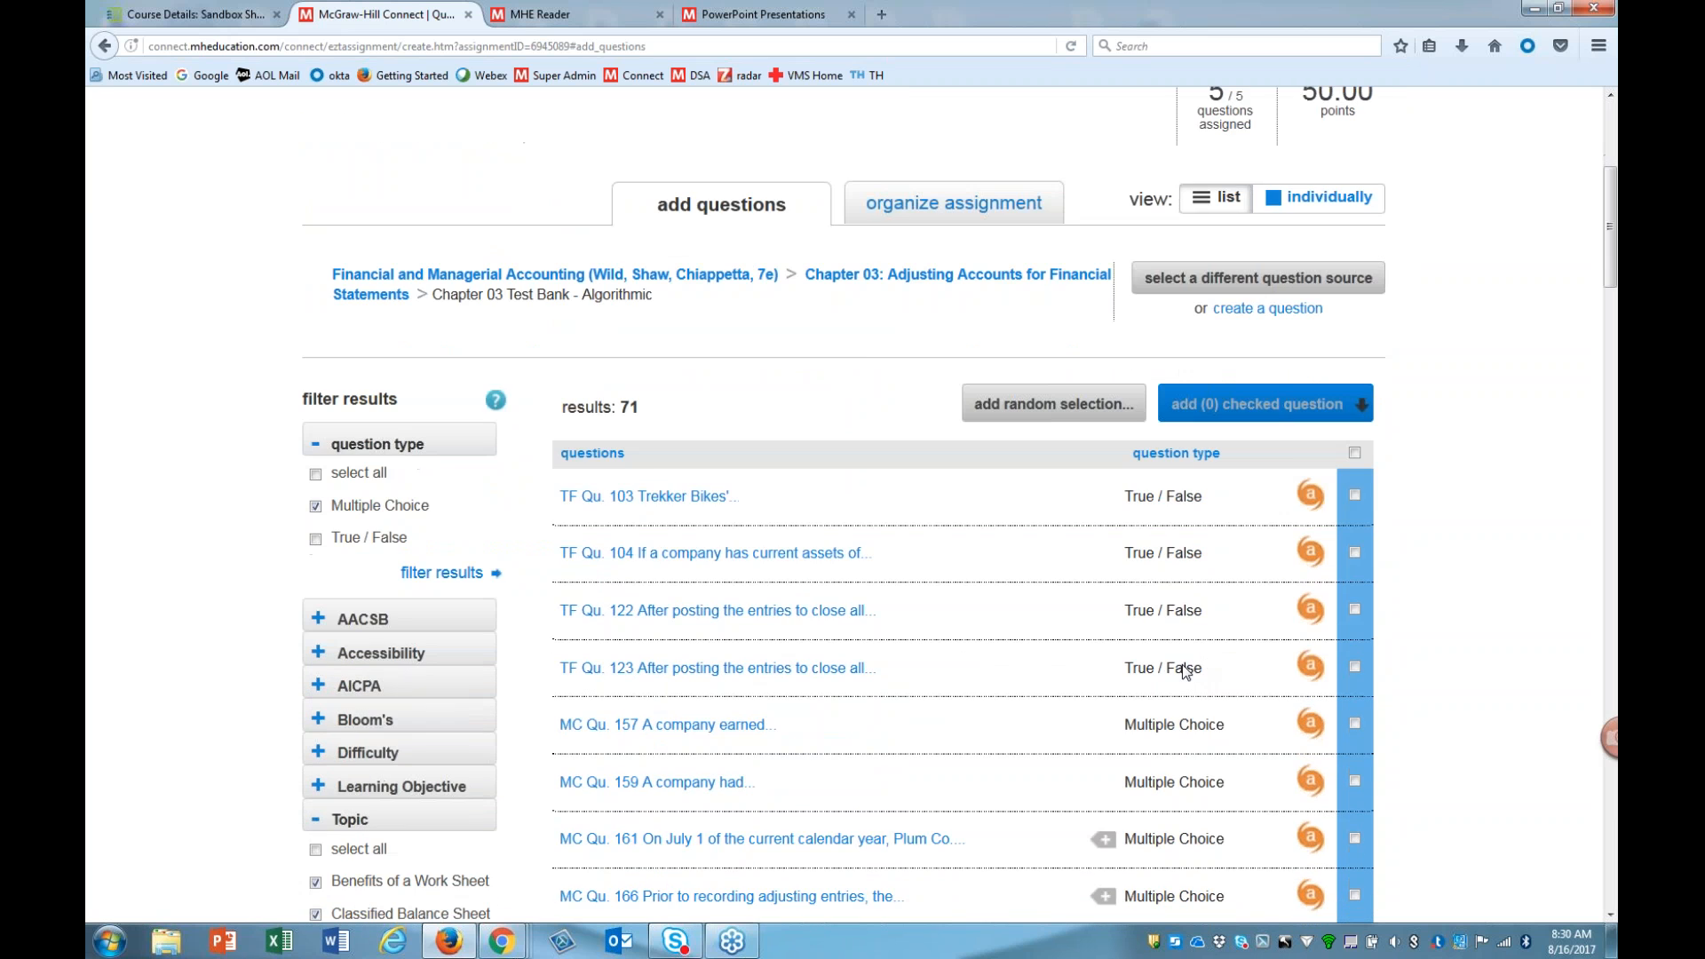
Step: Go back to organizing the assignment and set the entire assignment to be worth 15 points
click(890, 206)
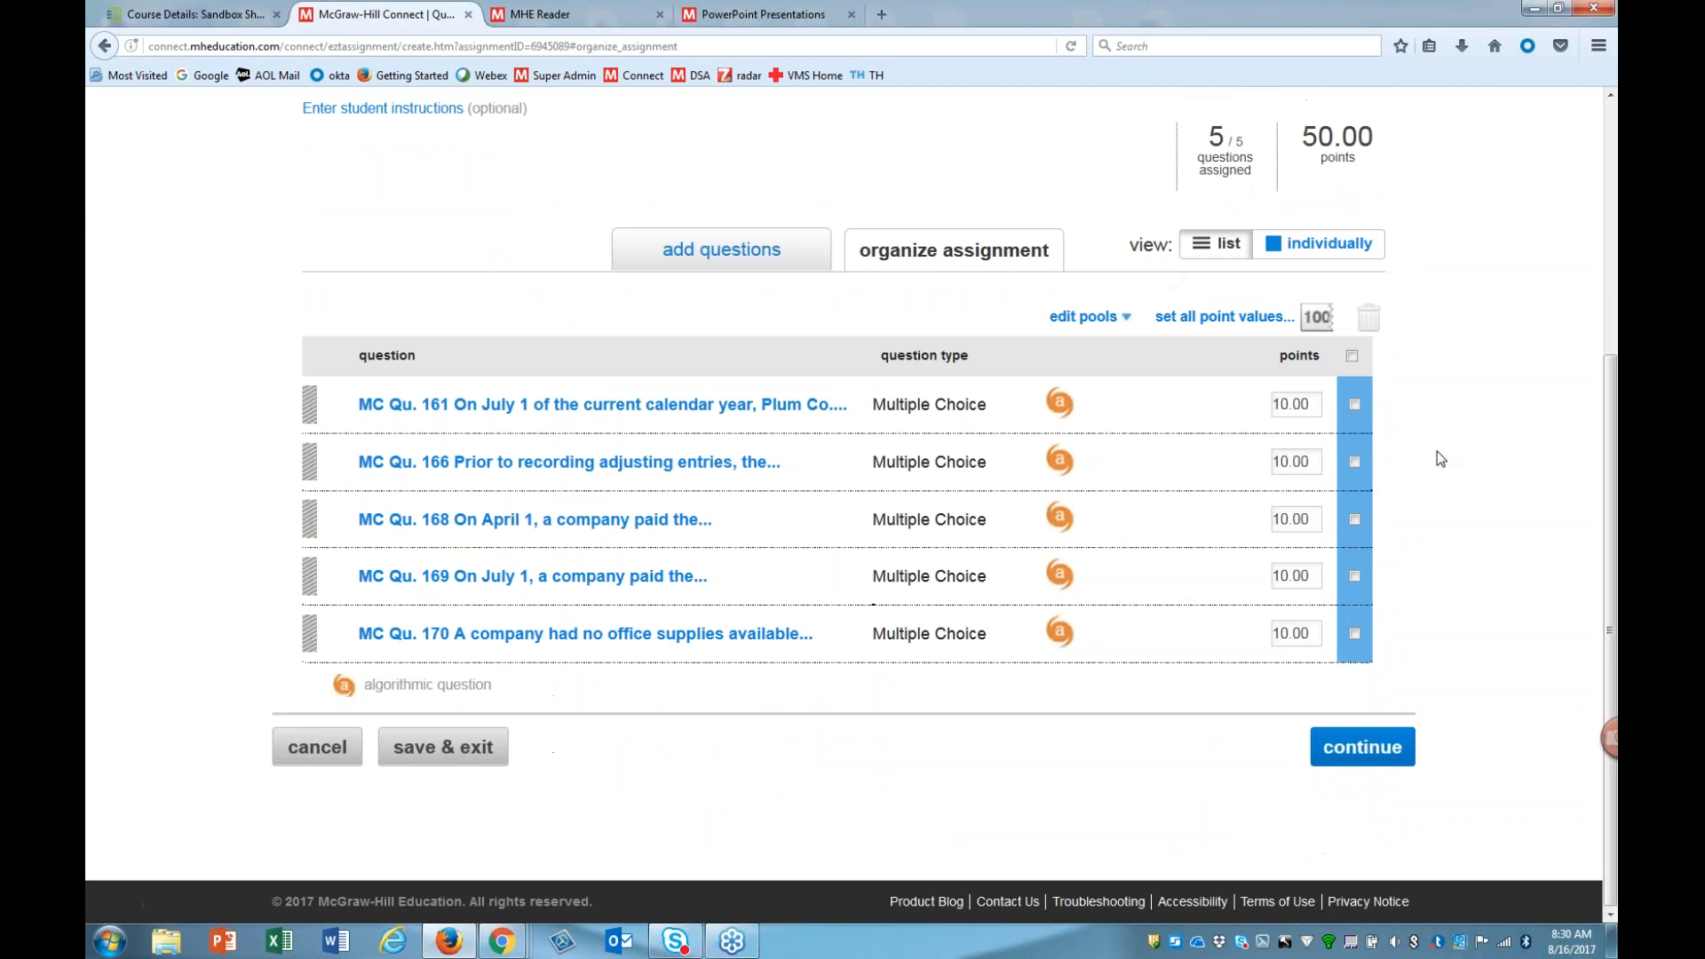
click(1234, 317)
click(775, 479)
text(15)
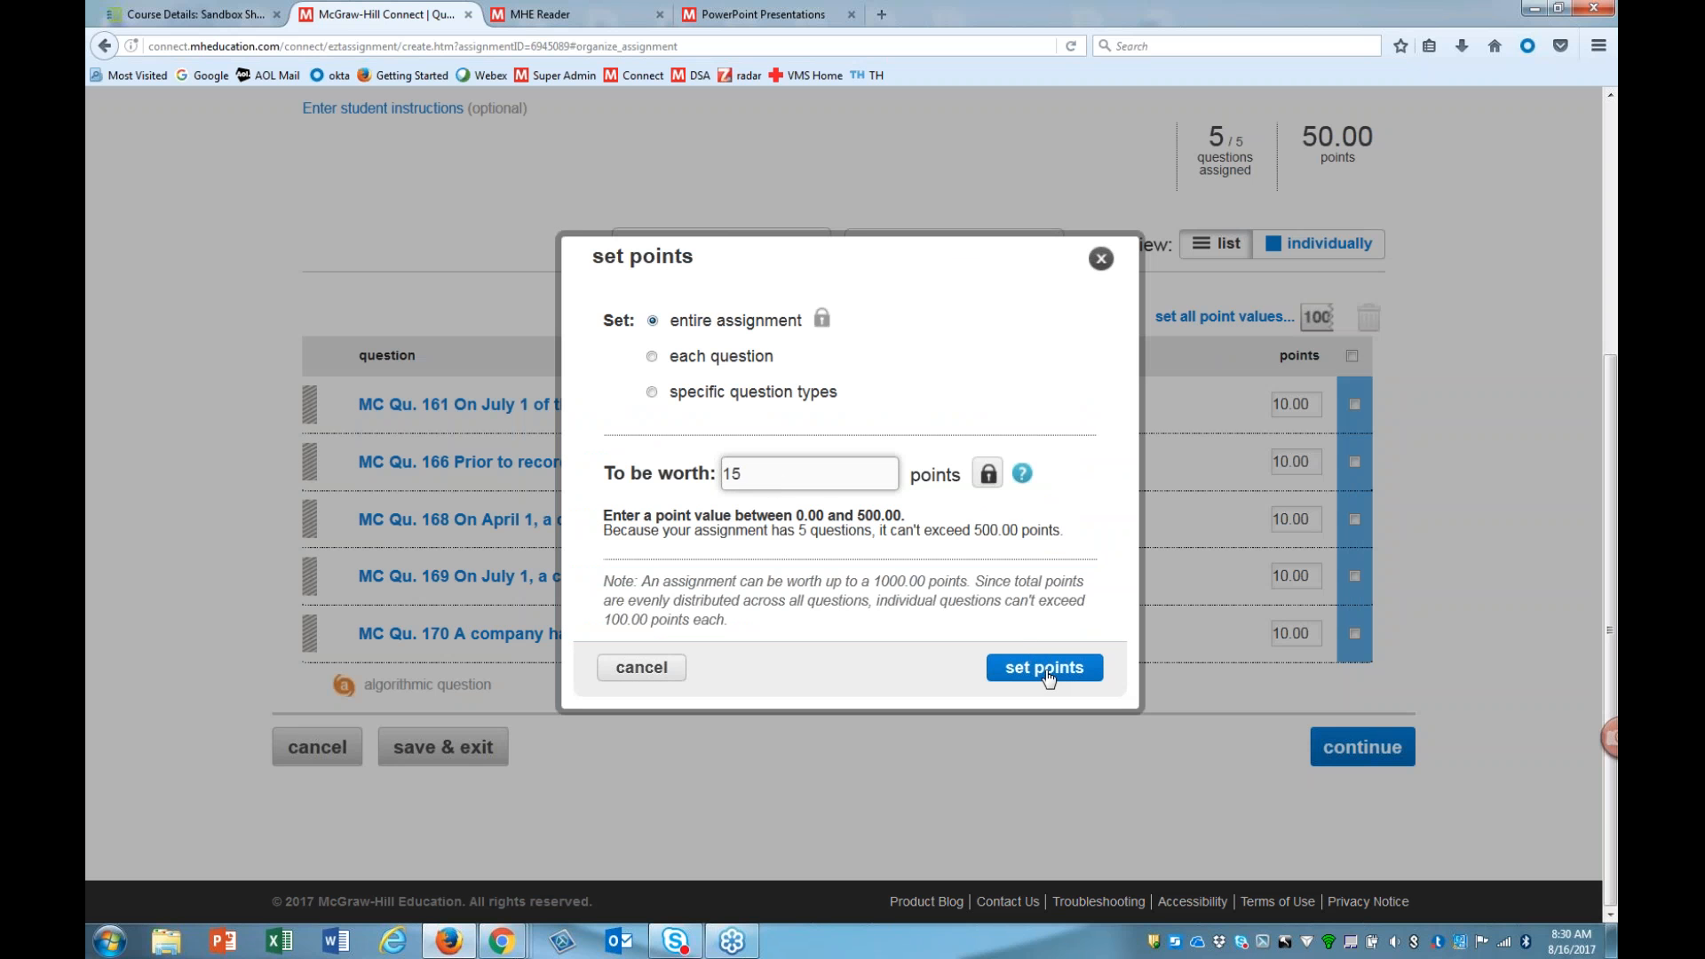
click(1045, 667)
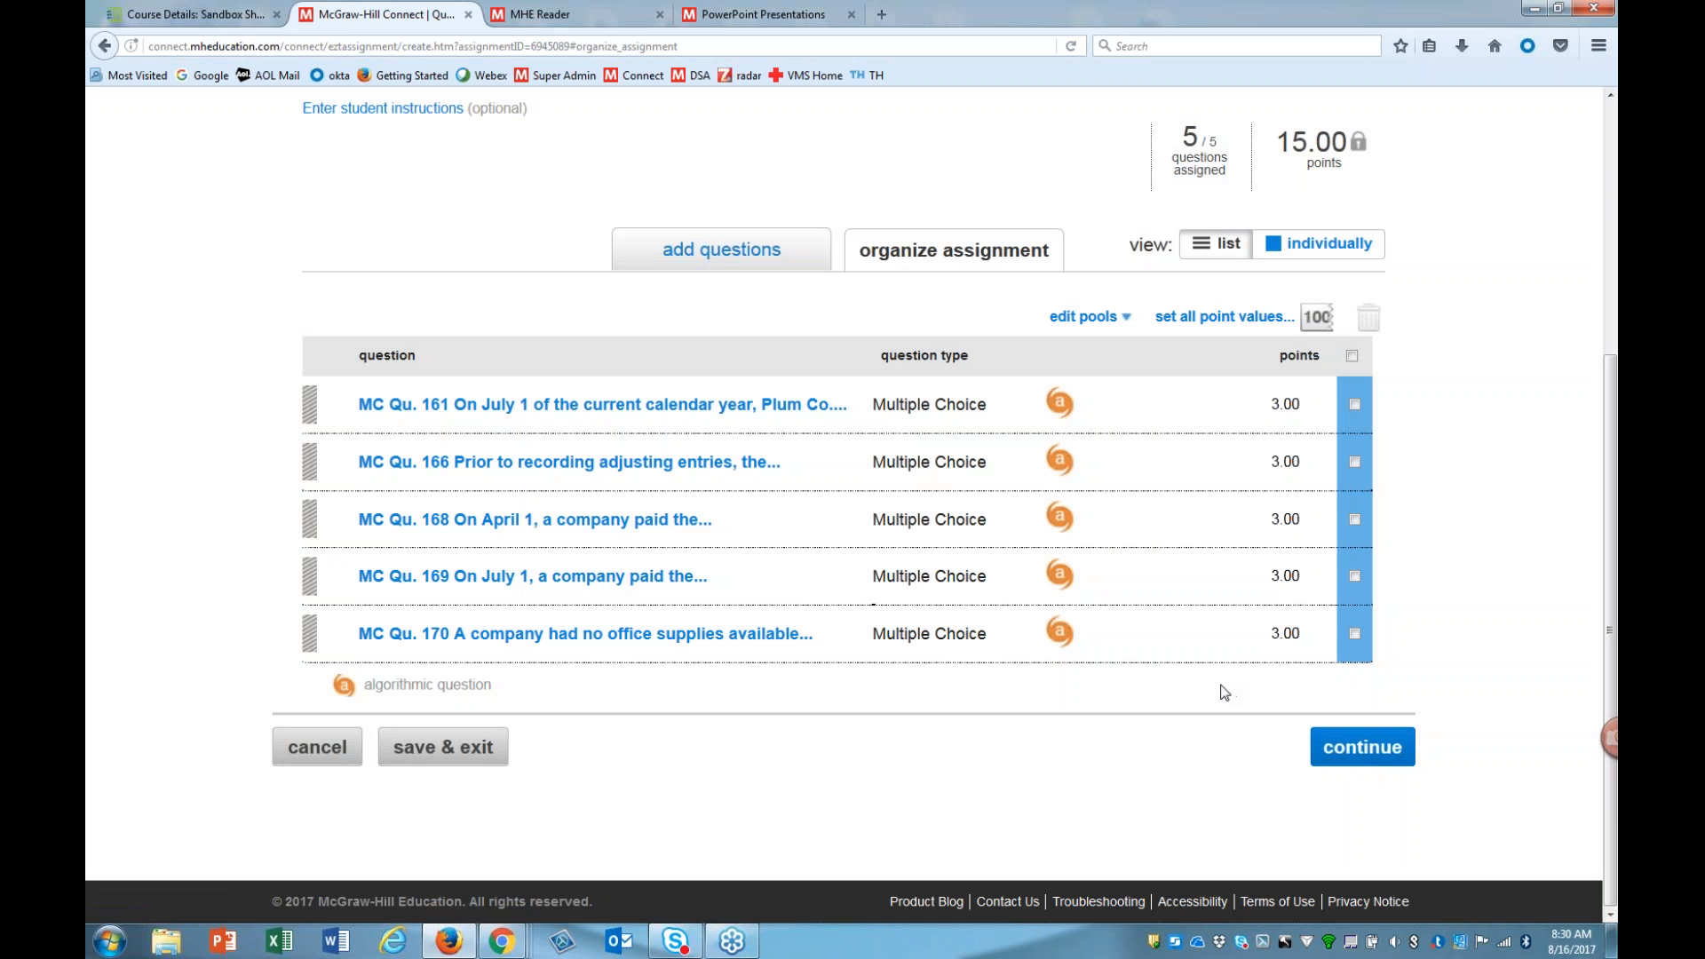
Step: Delete MC Qu. 170 from the assignment and continue to its policy settings
click(1354, 633)
click(1368, 317)
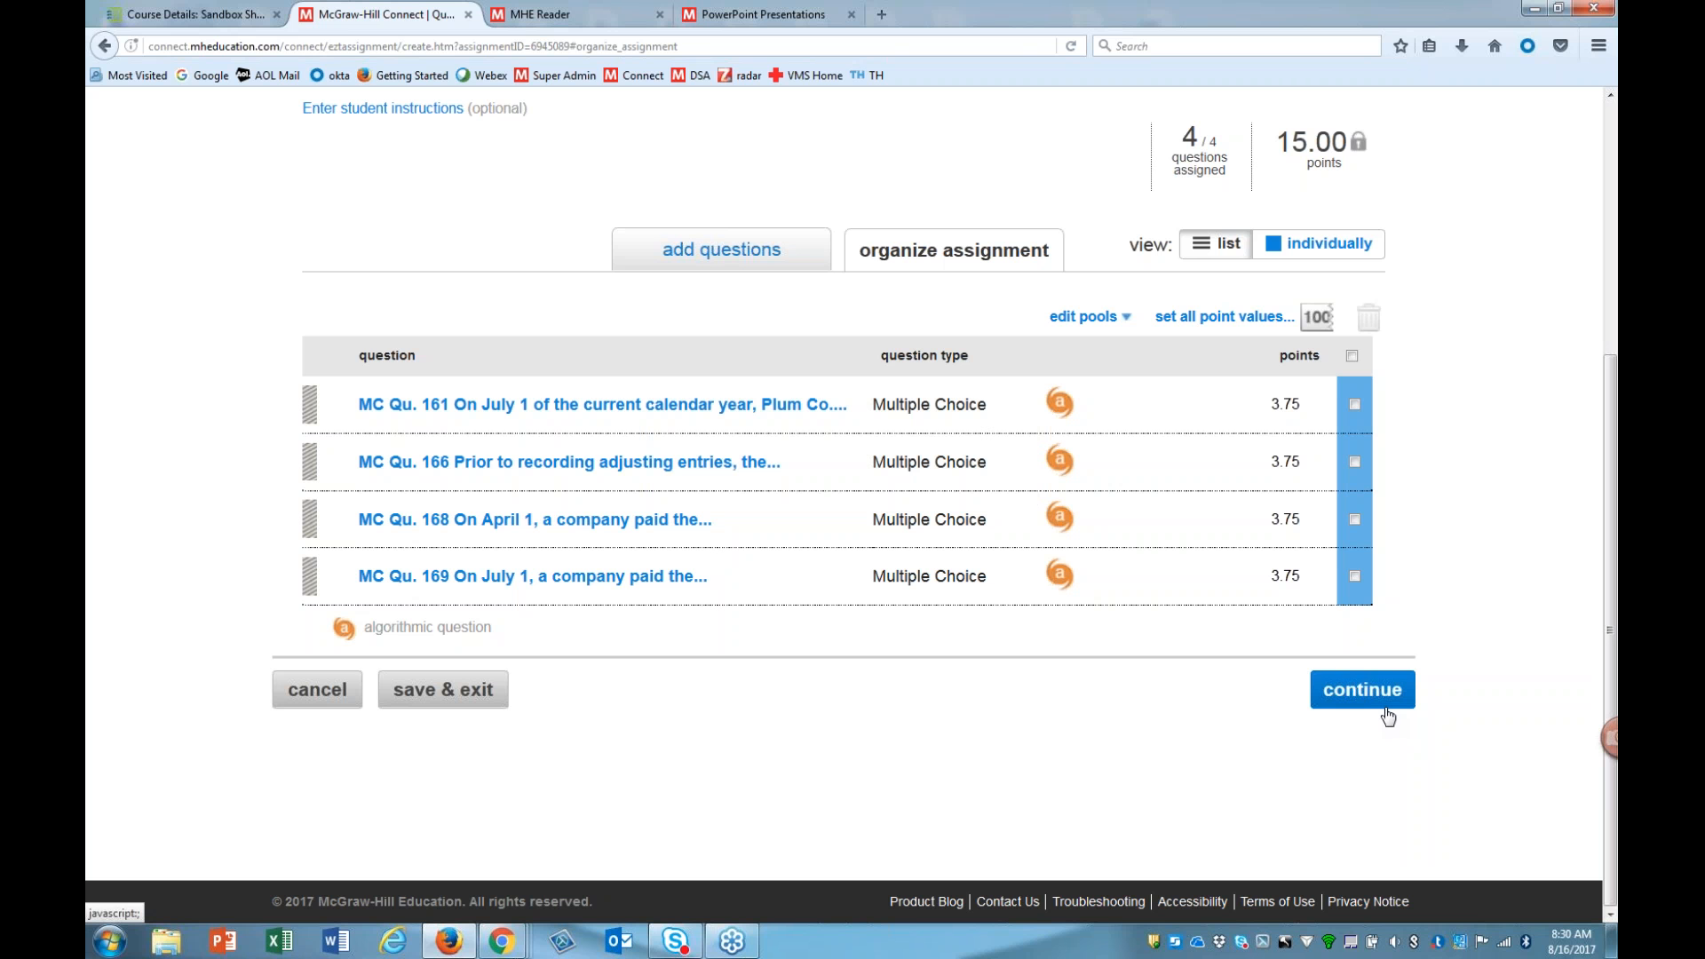
click(1363, 697)
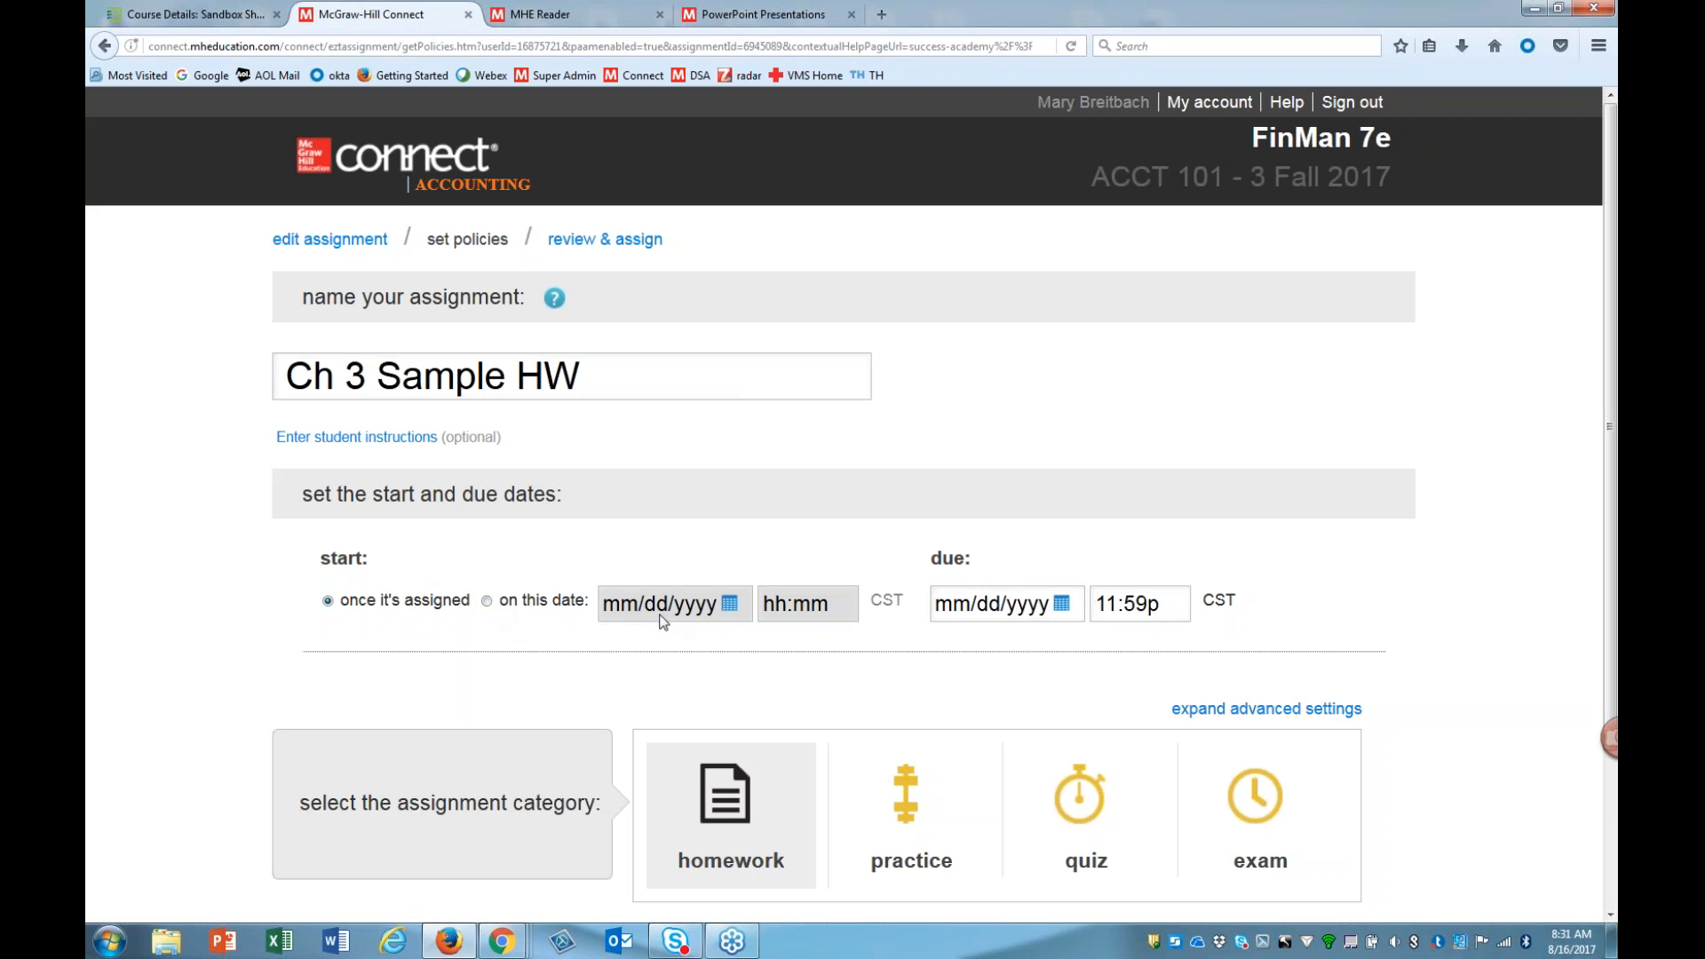
Step: Set the assignment to start on 08/21/2017 and be due on 08/25/2017
click(487, 602)
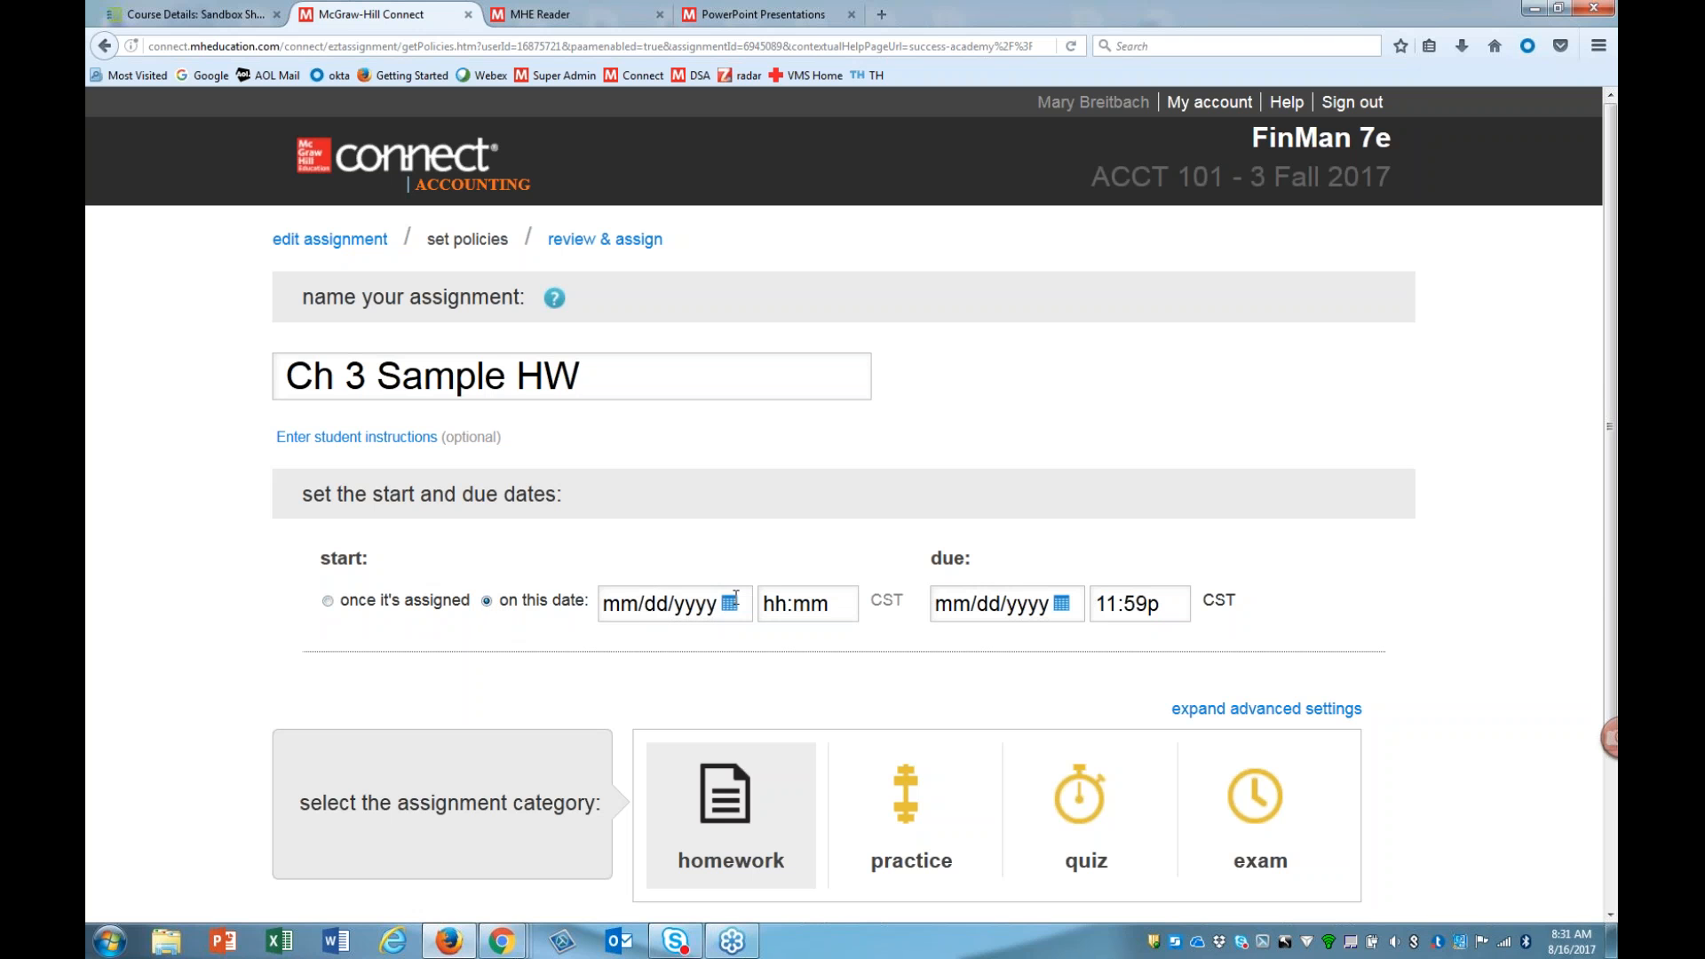
click(735, 597)
click(647, 744)
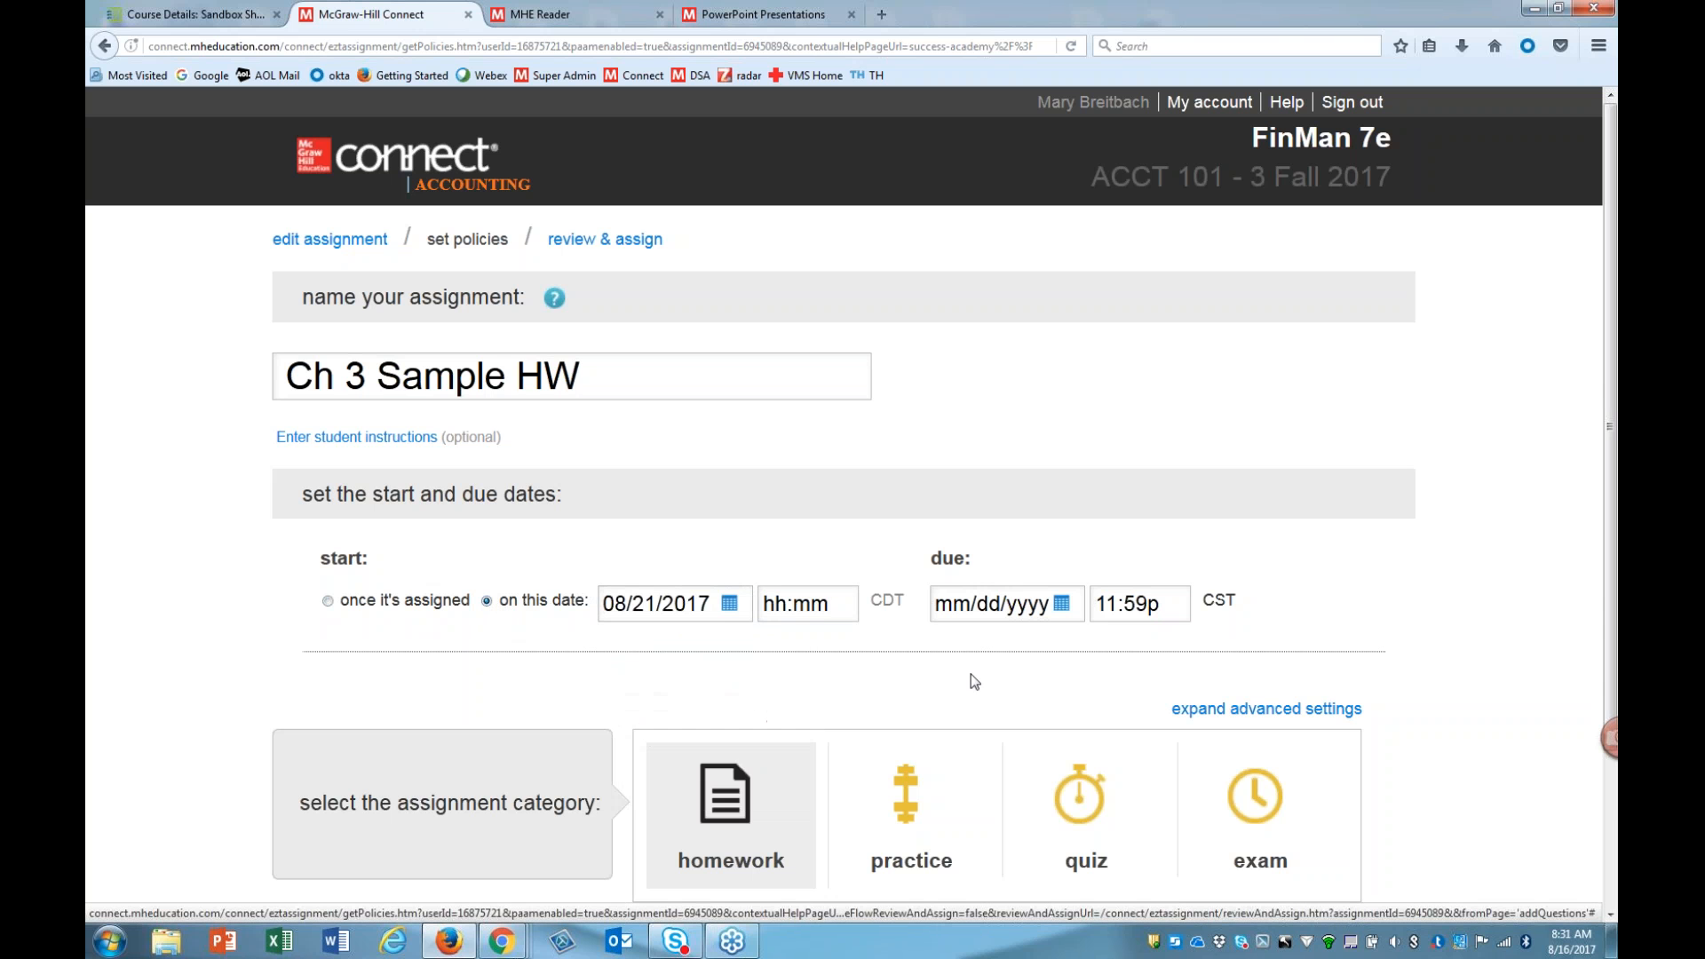
click(1071, 604)
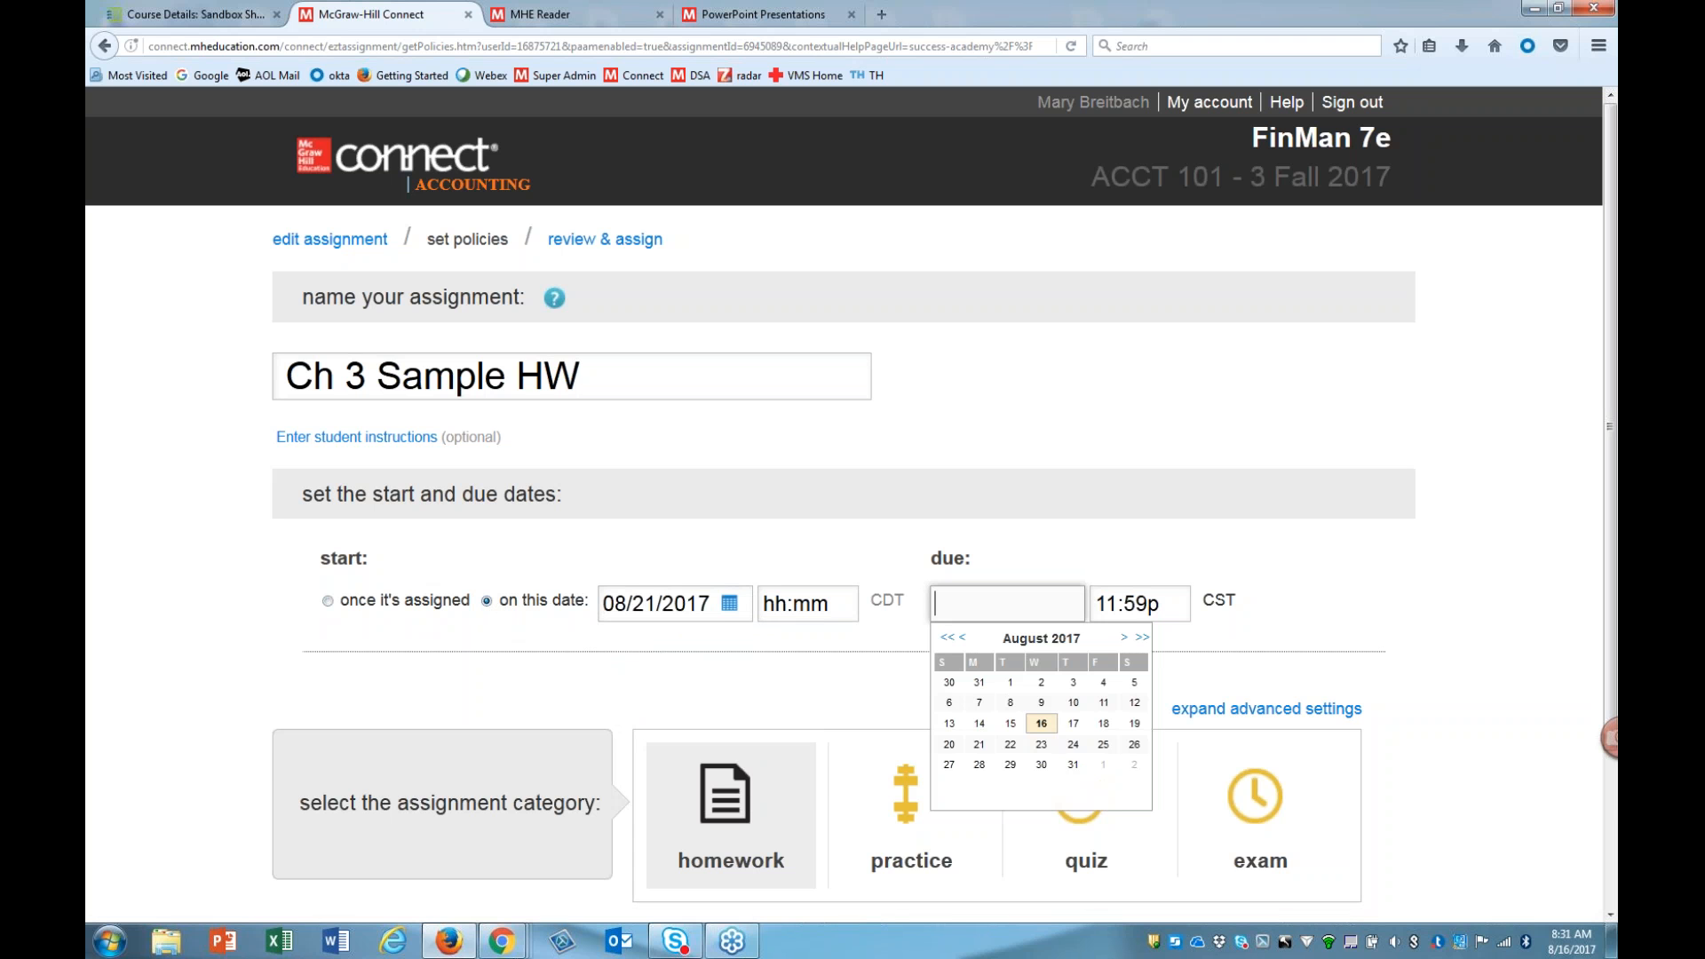
click(1104, 744)
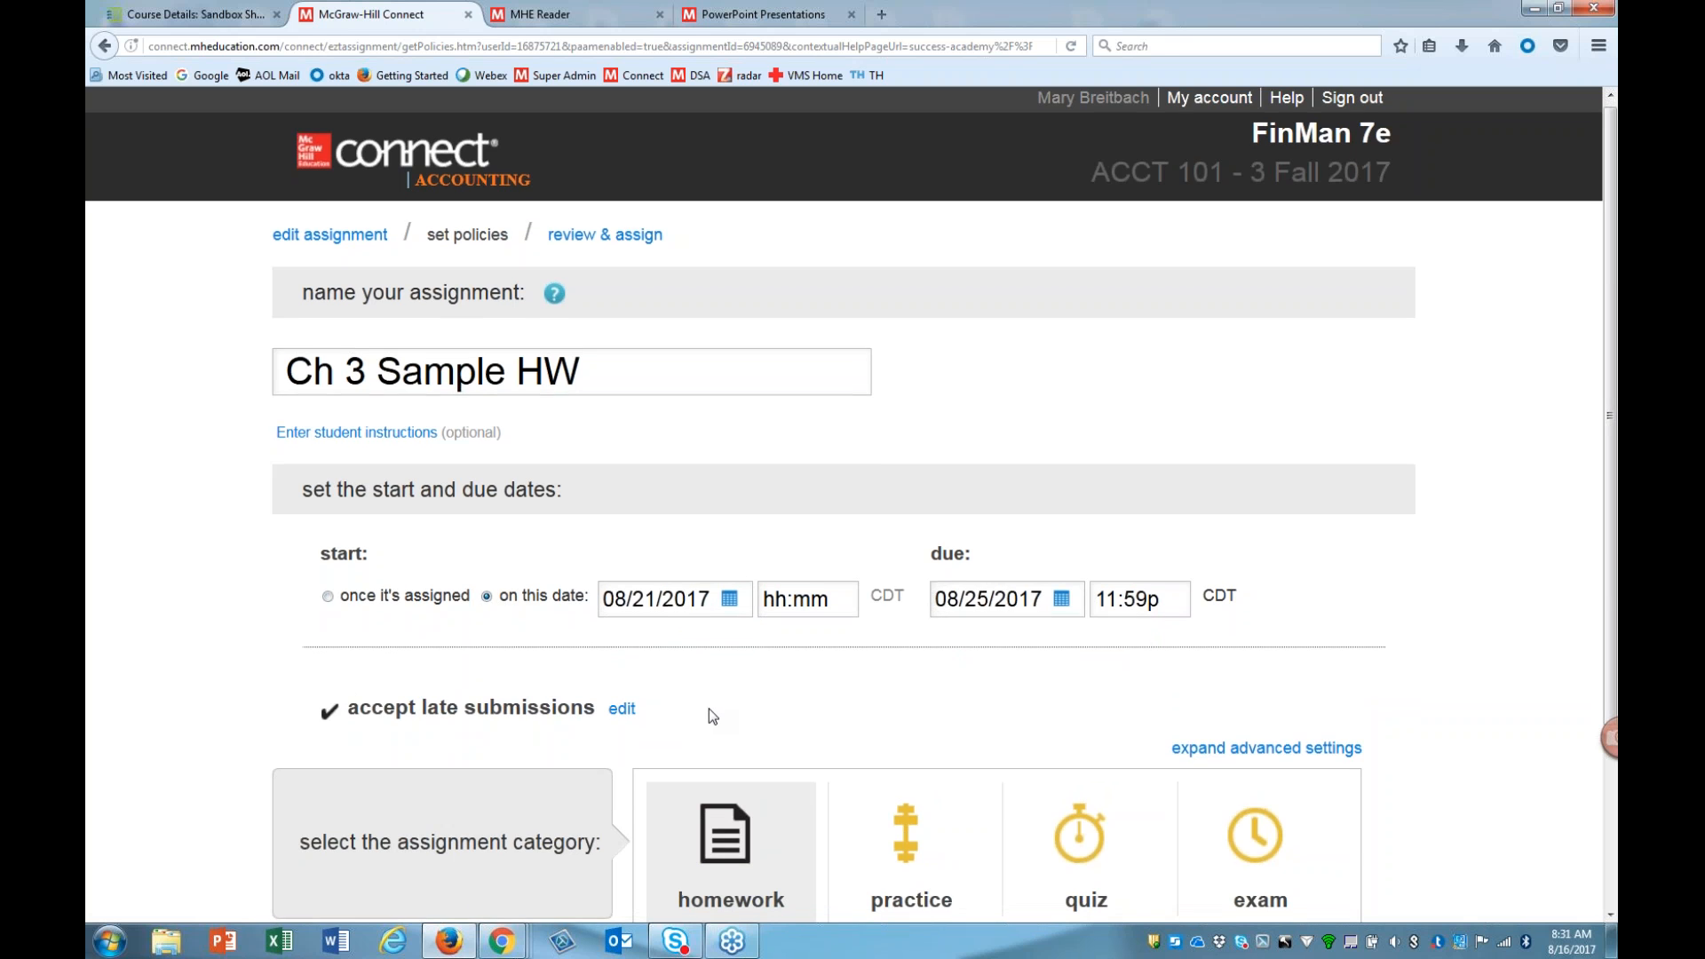
Step: Edit the late submission policy, trying automatic submission on the due date and switching back to accepting late submissions
scroll(708, 711, down, 3)
click(622, 485)
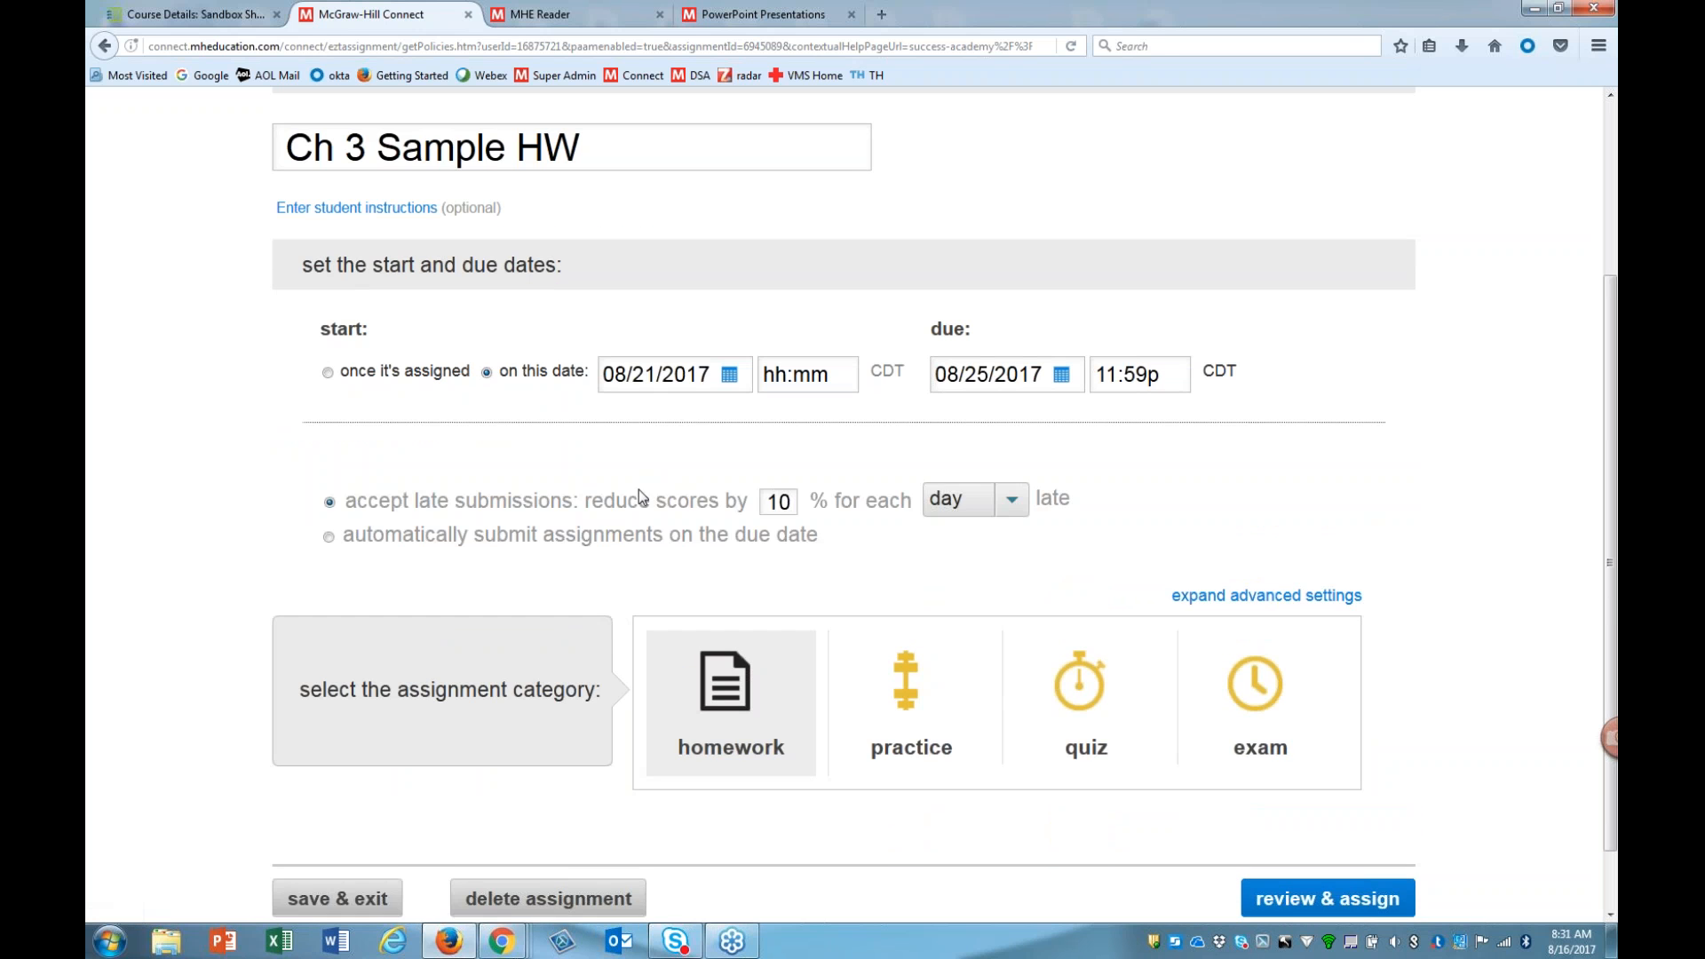
click(953, 507)
click(941, 512)
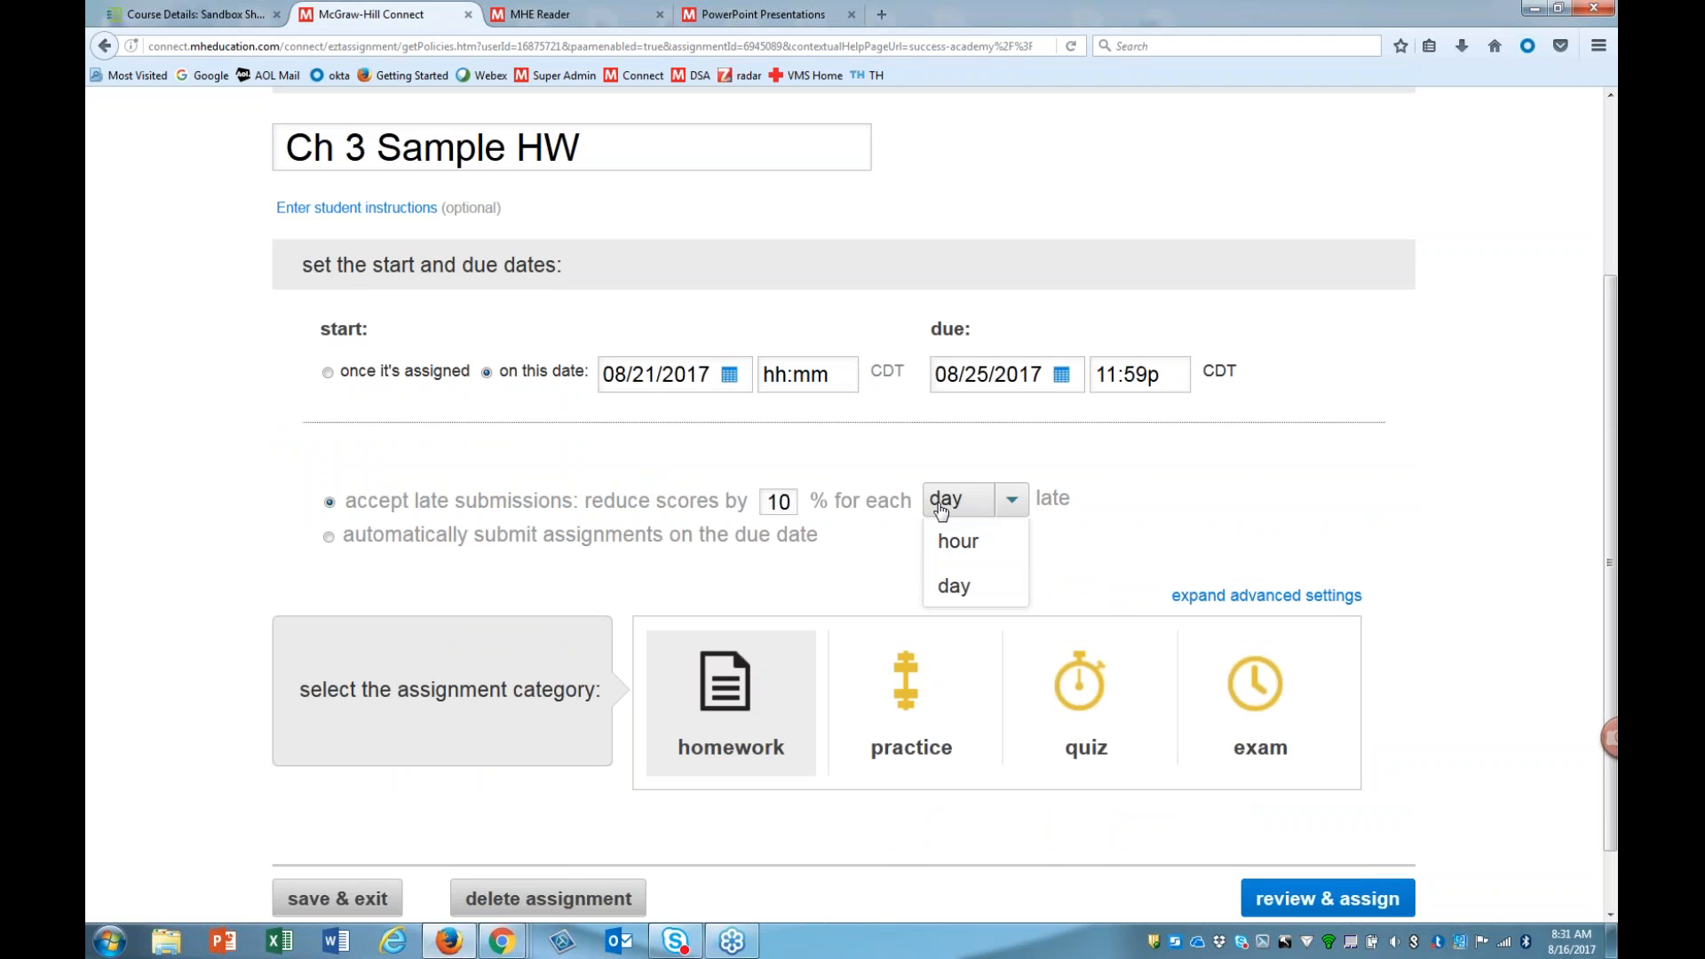
click(329, 537)
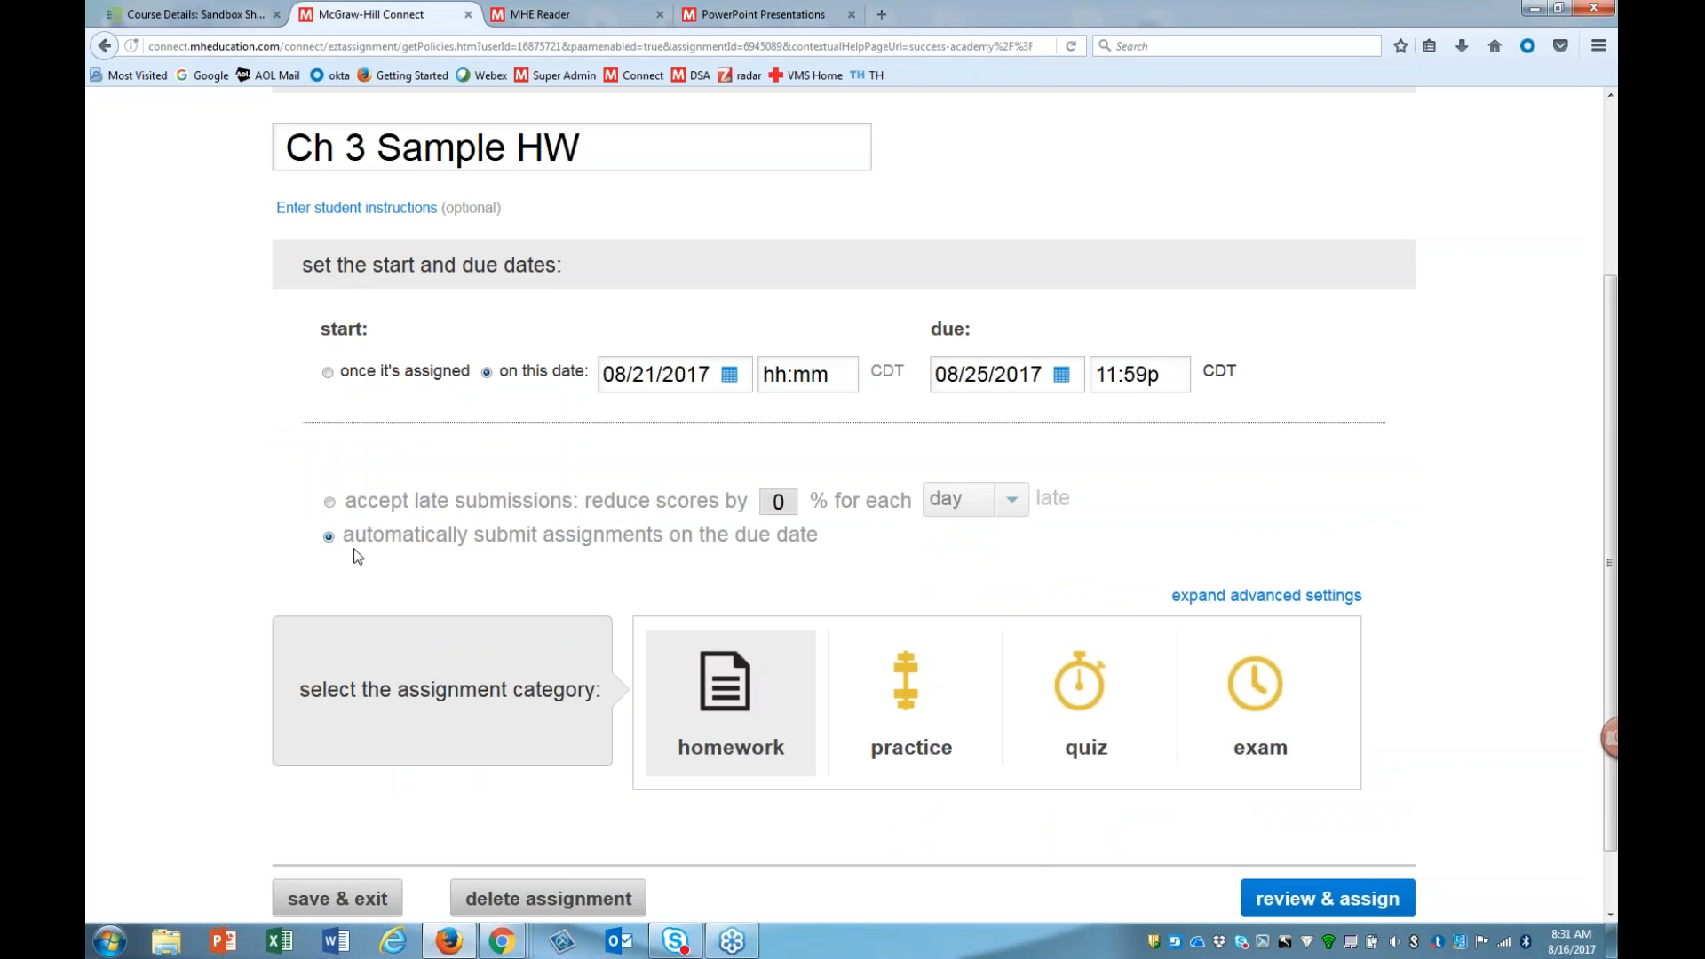
click(330, 503)
Step: Expand the advanced settings and open the homework category's basic settings for editing
scroll(1078, 622, down, 2)
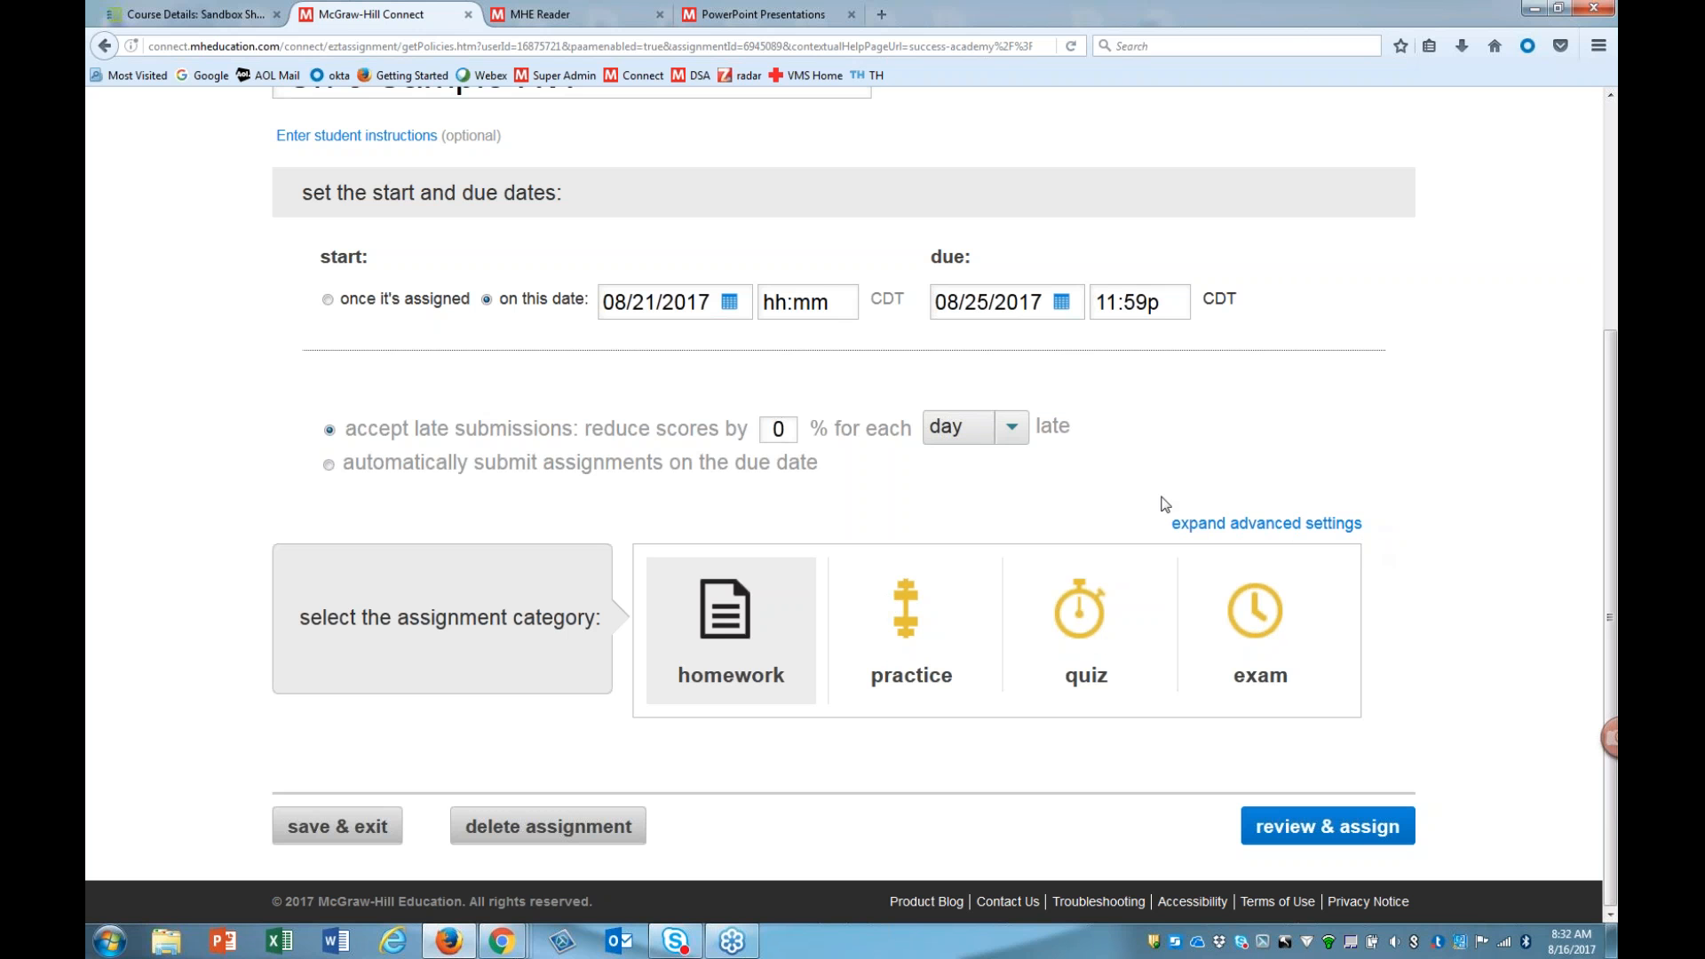
click(1264, 525)
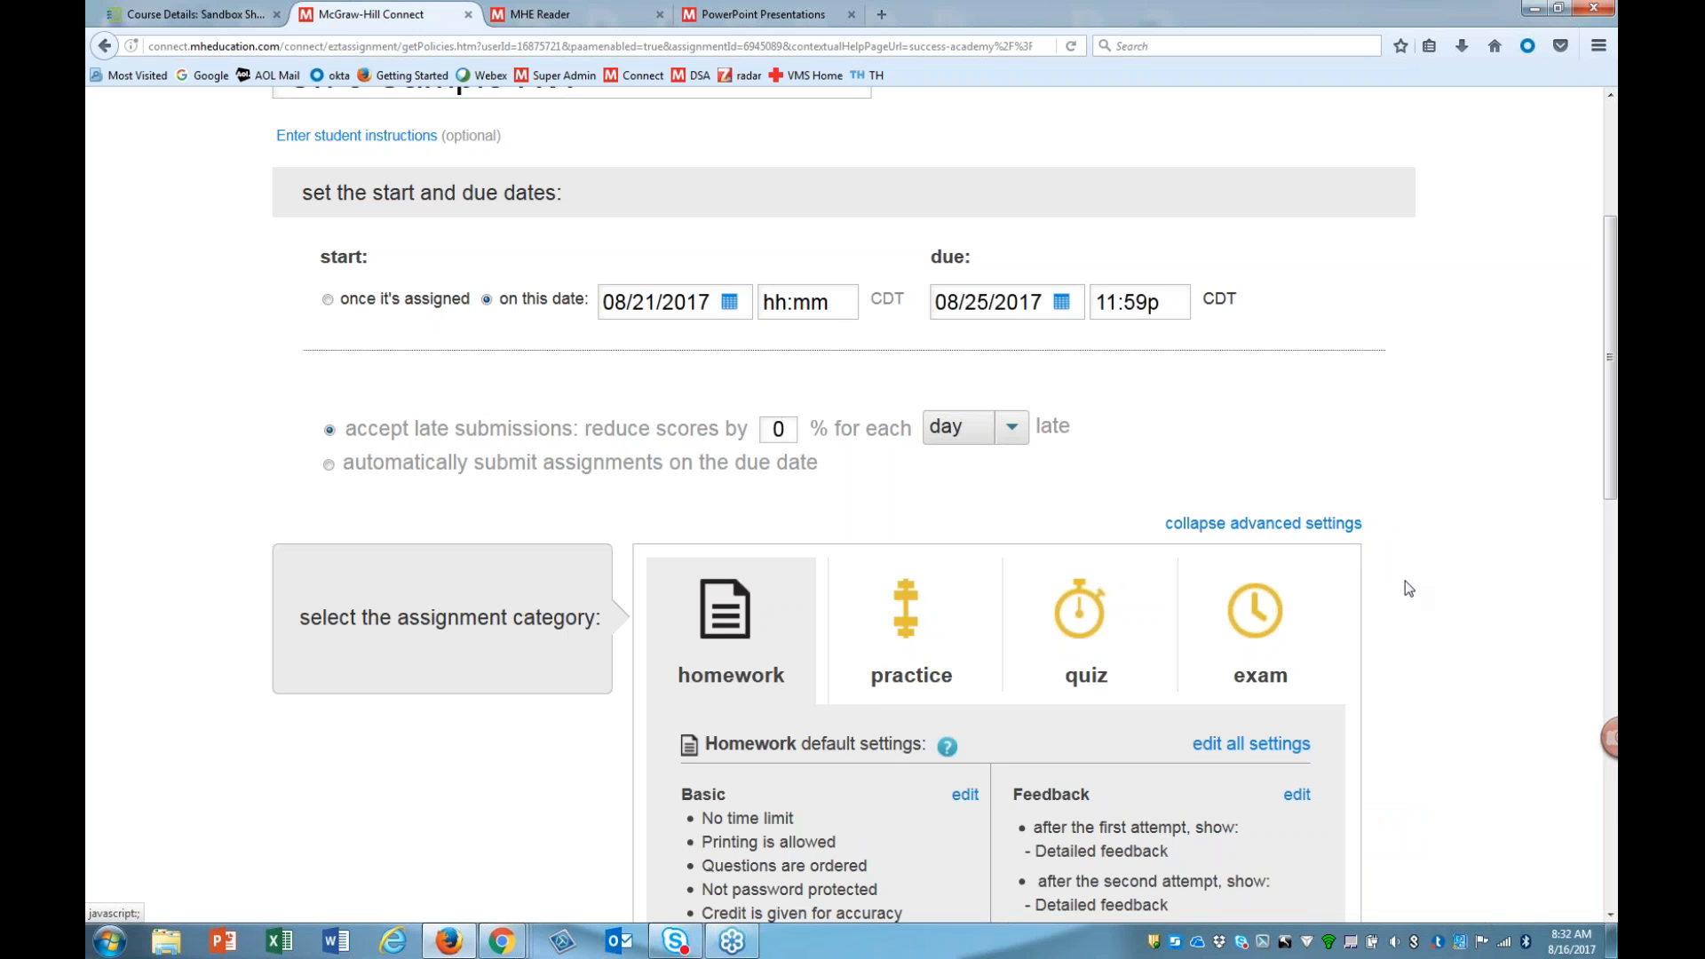
scroll(1421, 590, down, 5)
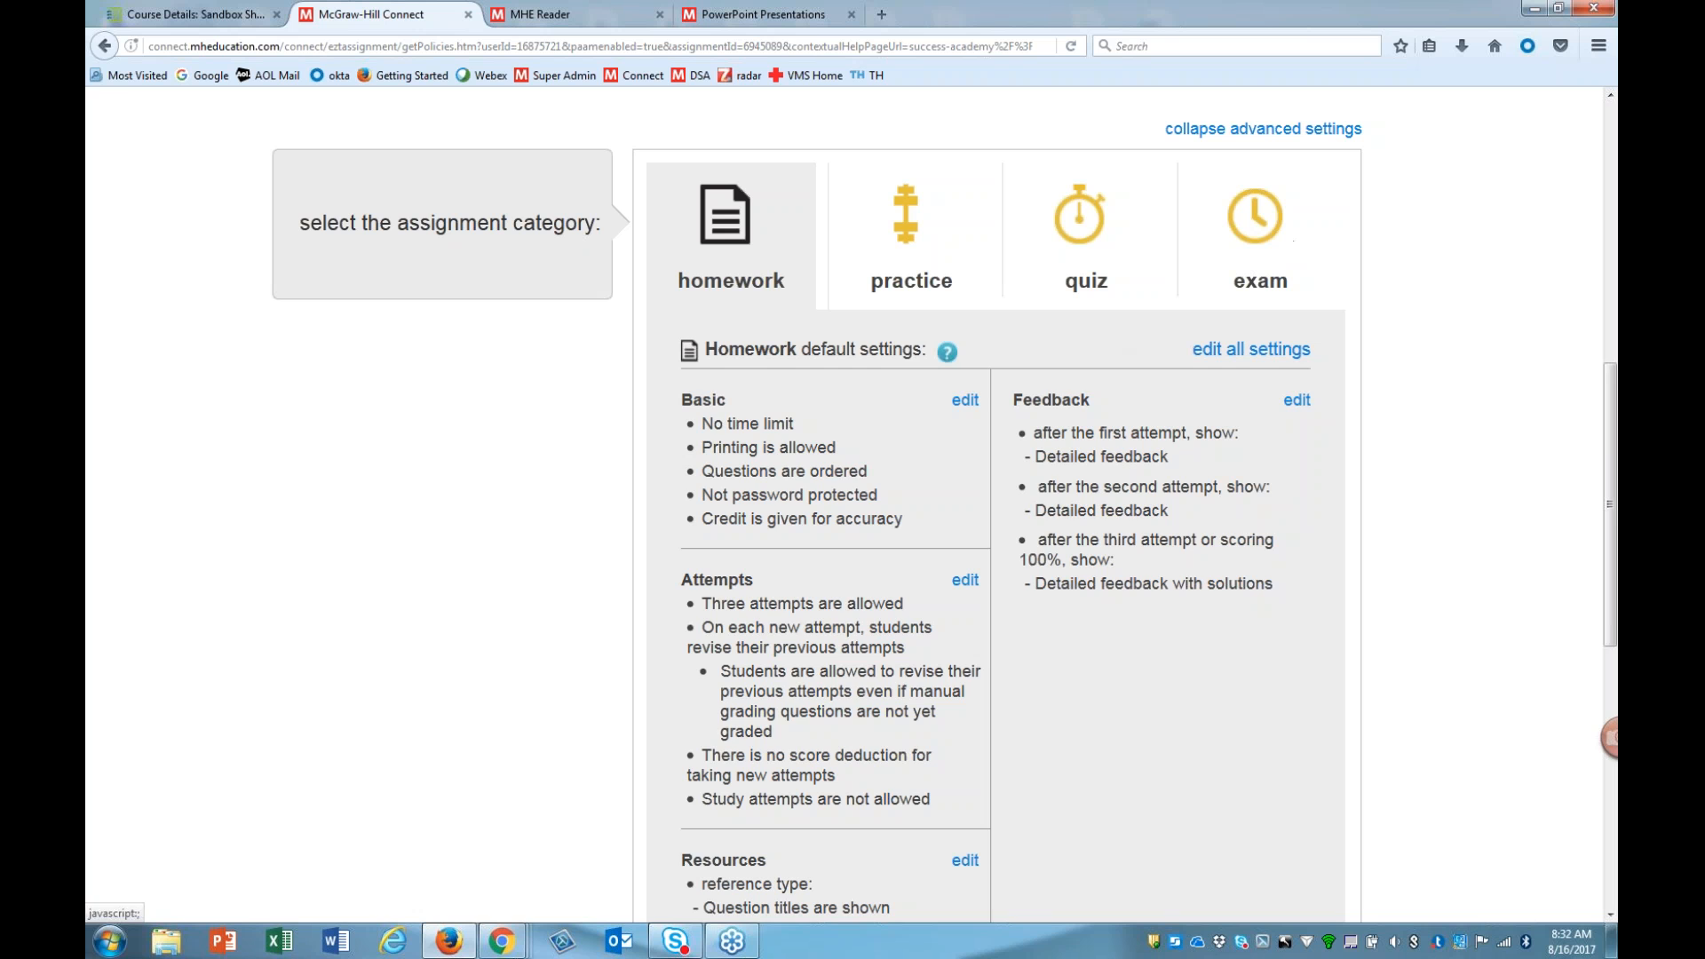
click(966, 402)
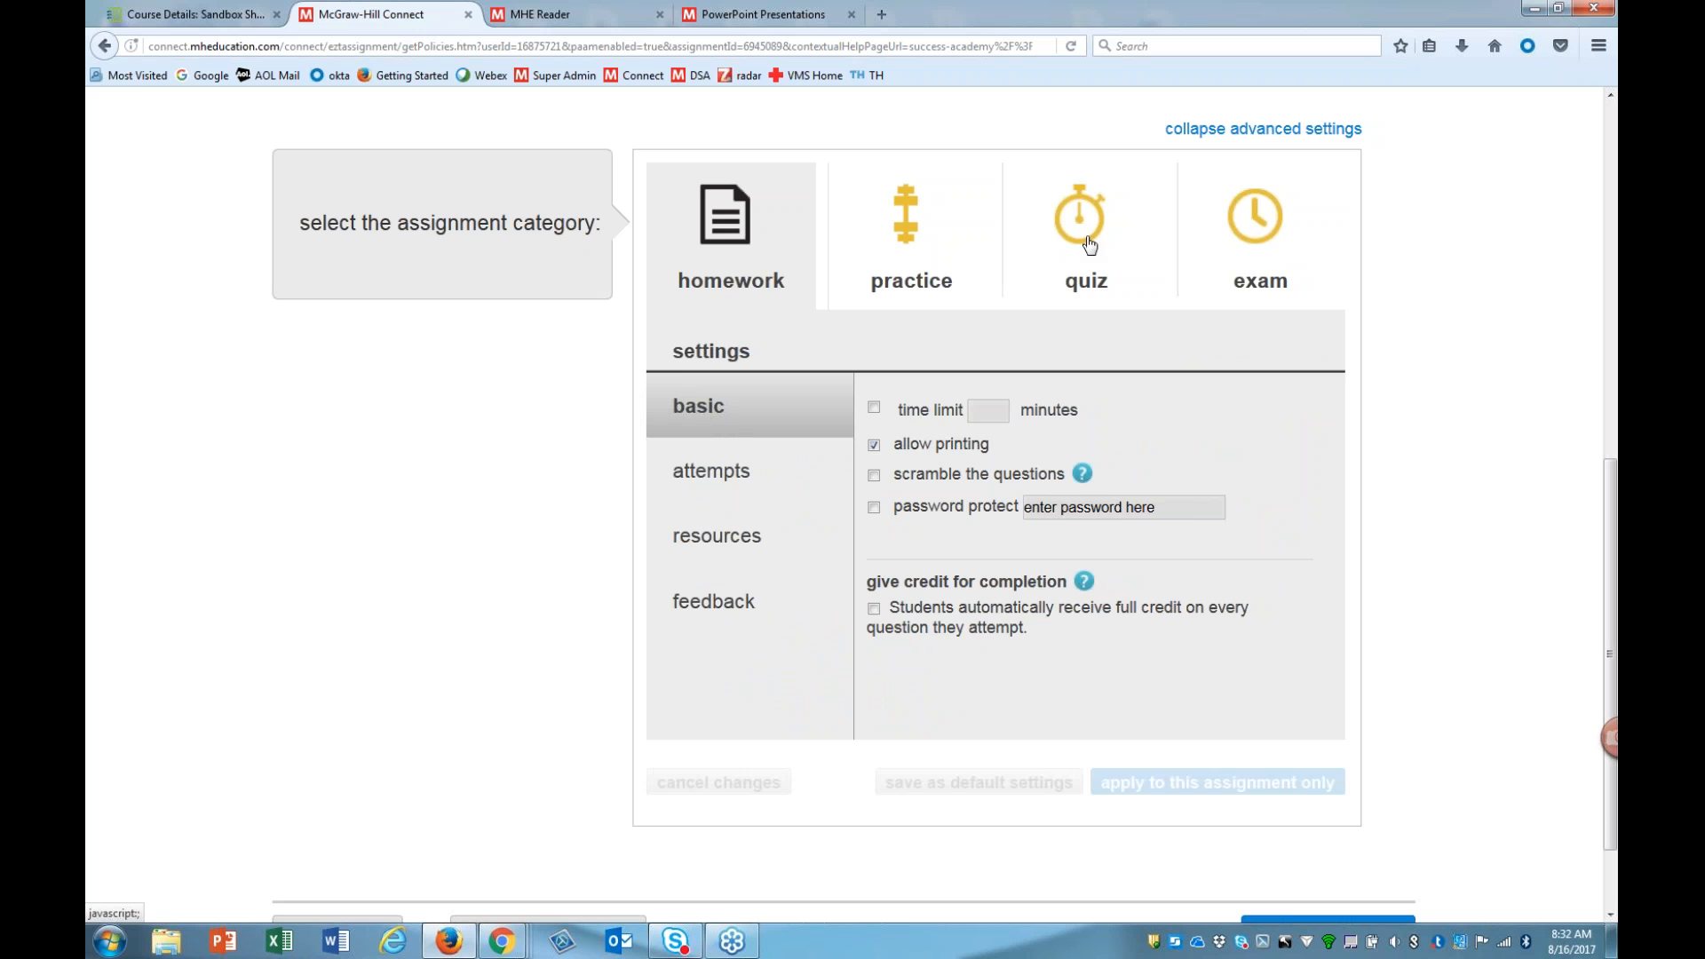
Step: Try a 20-minute time limit on the homework, and clear it again
click(874, 407)
click(986, 411)
drag(985, 411, 967, 410)
text(20)
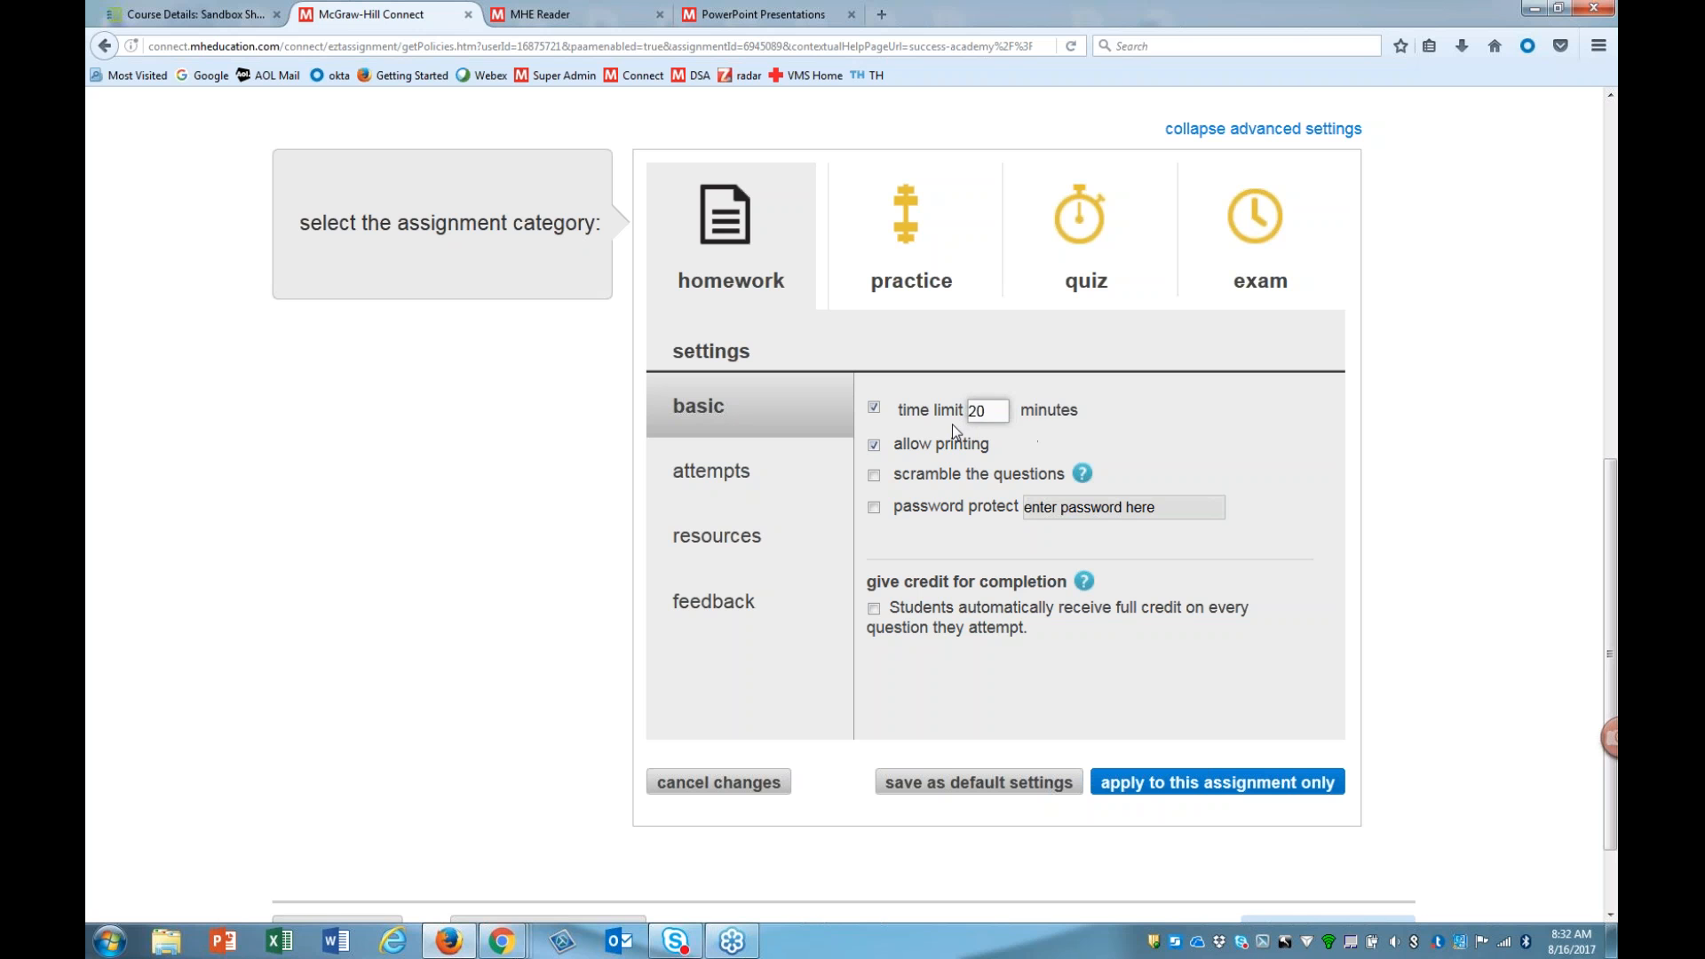
drag(995, 412, 958, 419)
key(BackSpace)
click(875, 408)
Step: Turn off printing for the homework and open its attempts settings
click(875, 446)
click(707, 479)
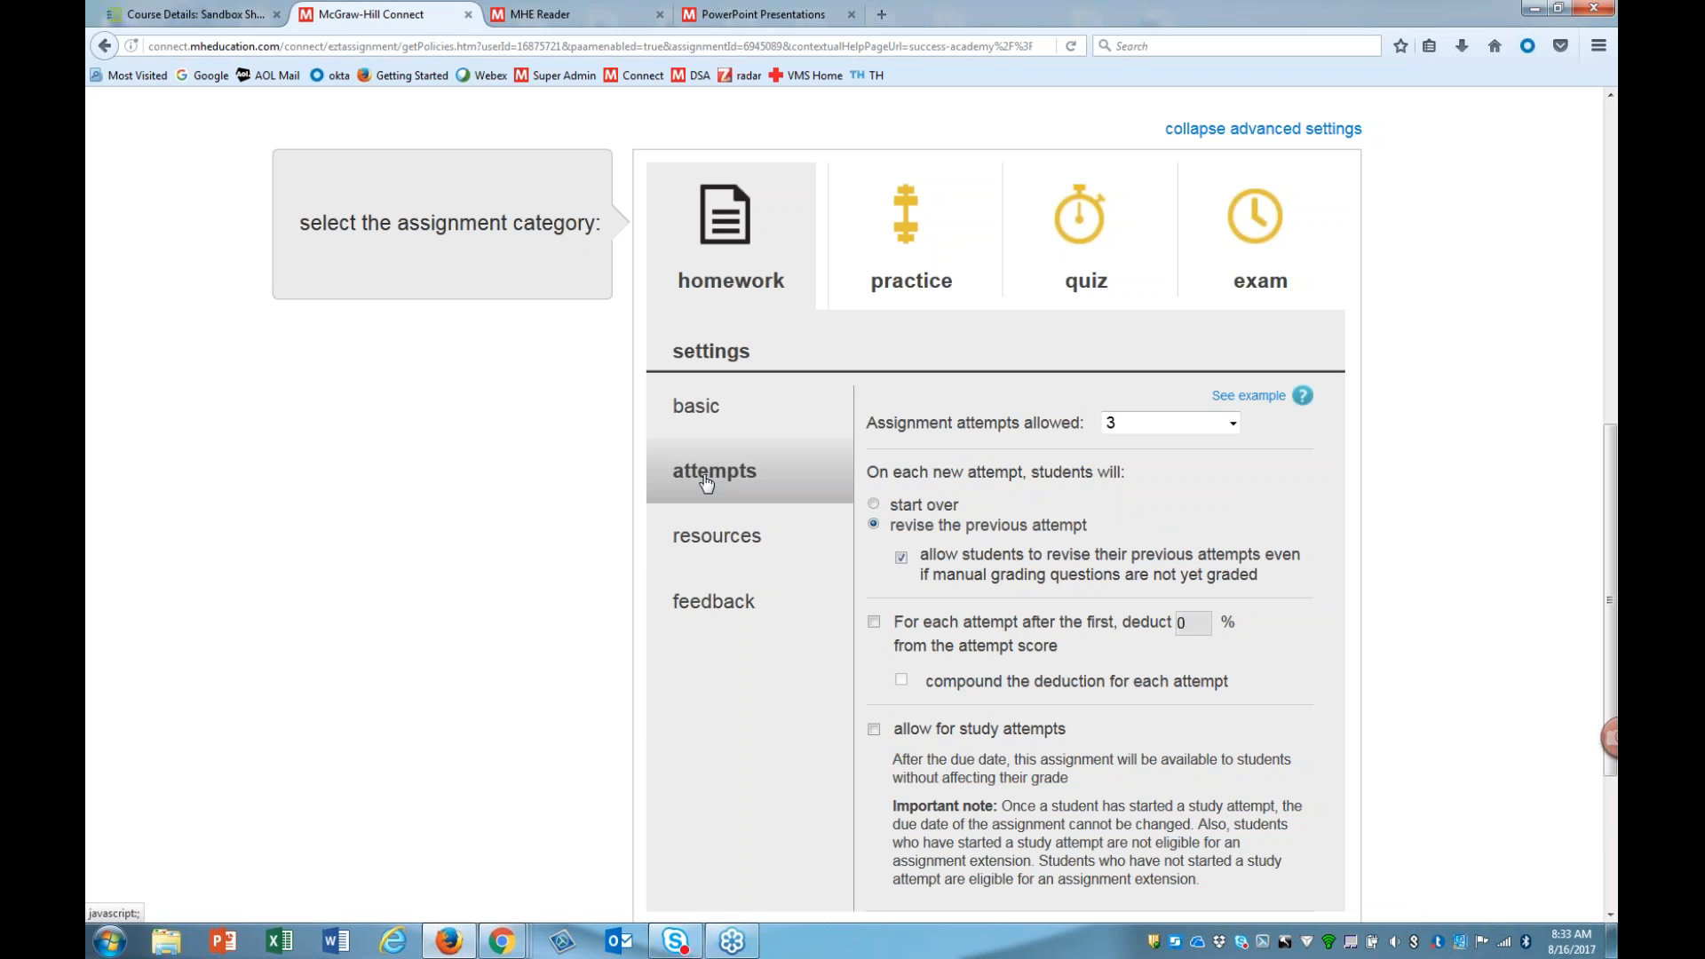
Step: Set the assignment attempts allowed to 2, with students revising the previous attempt on each new one
click(1232, 424)
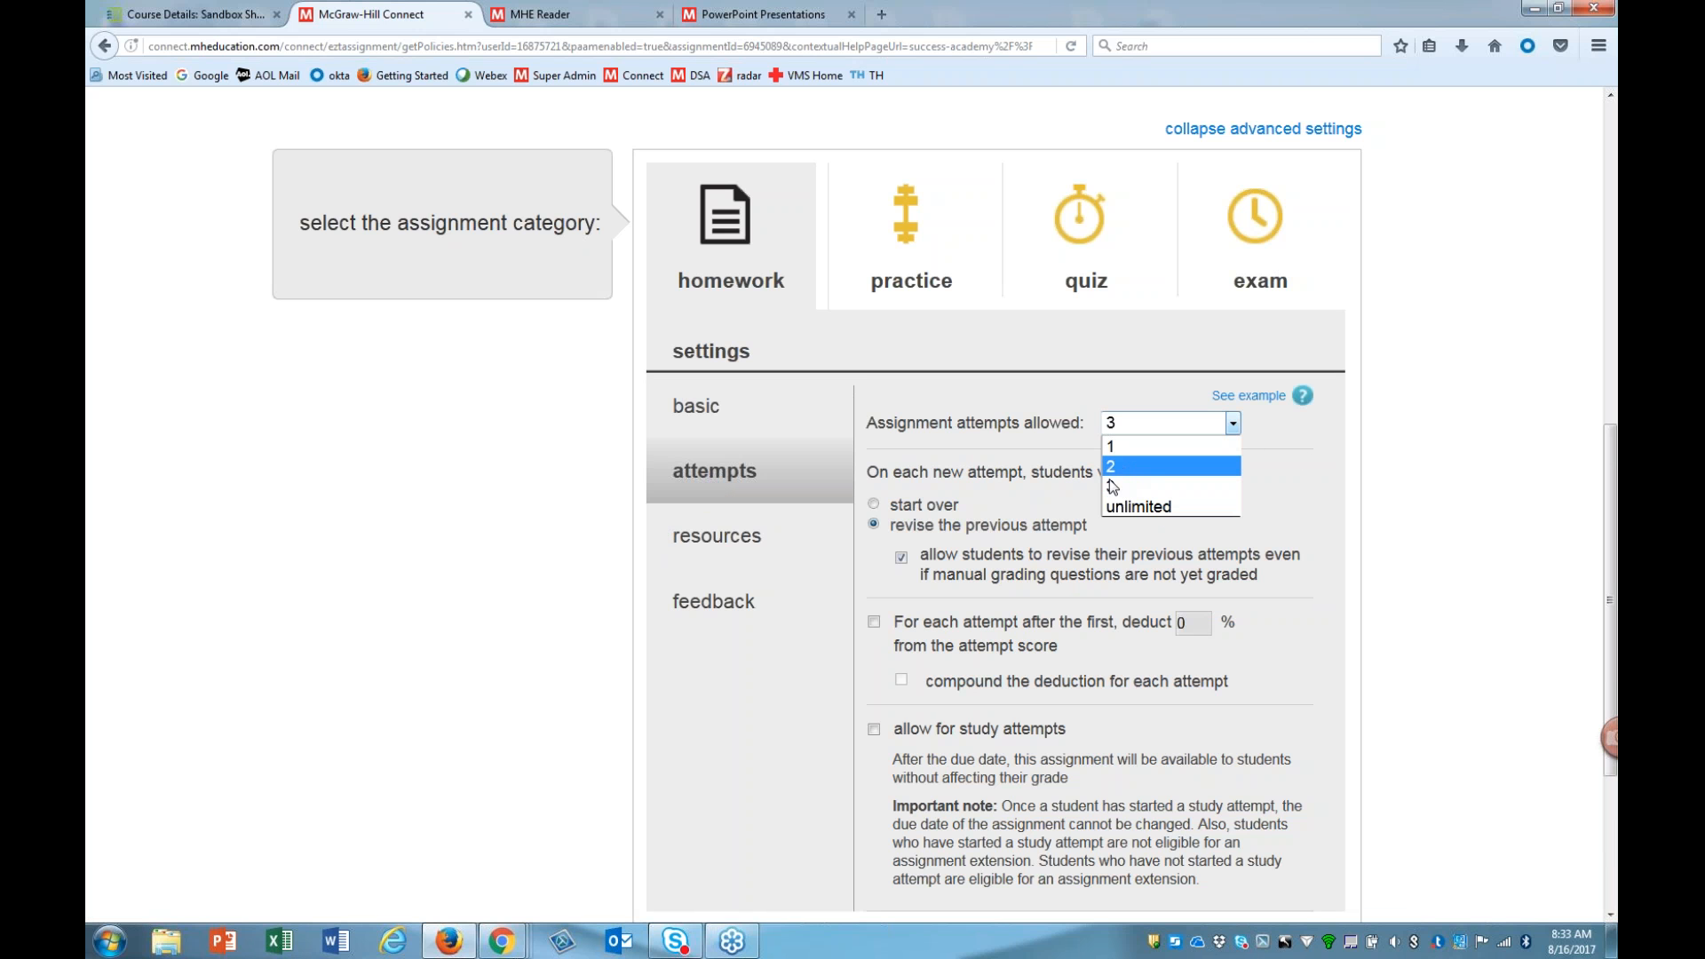
click(1118, 506)
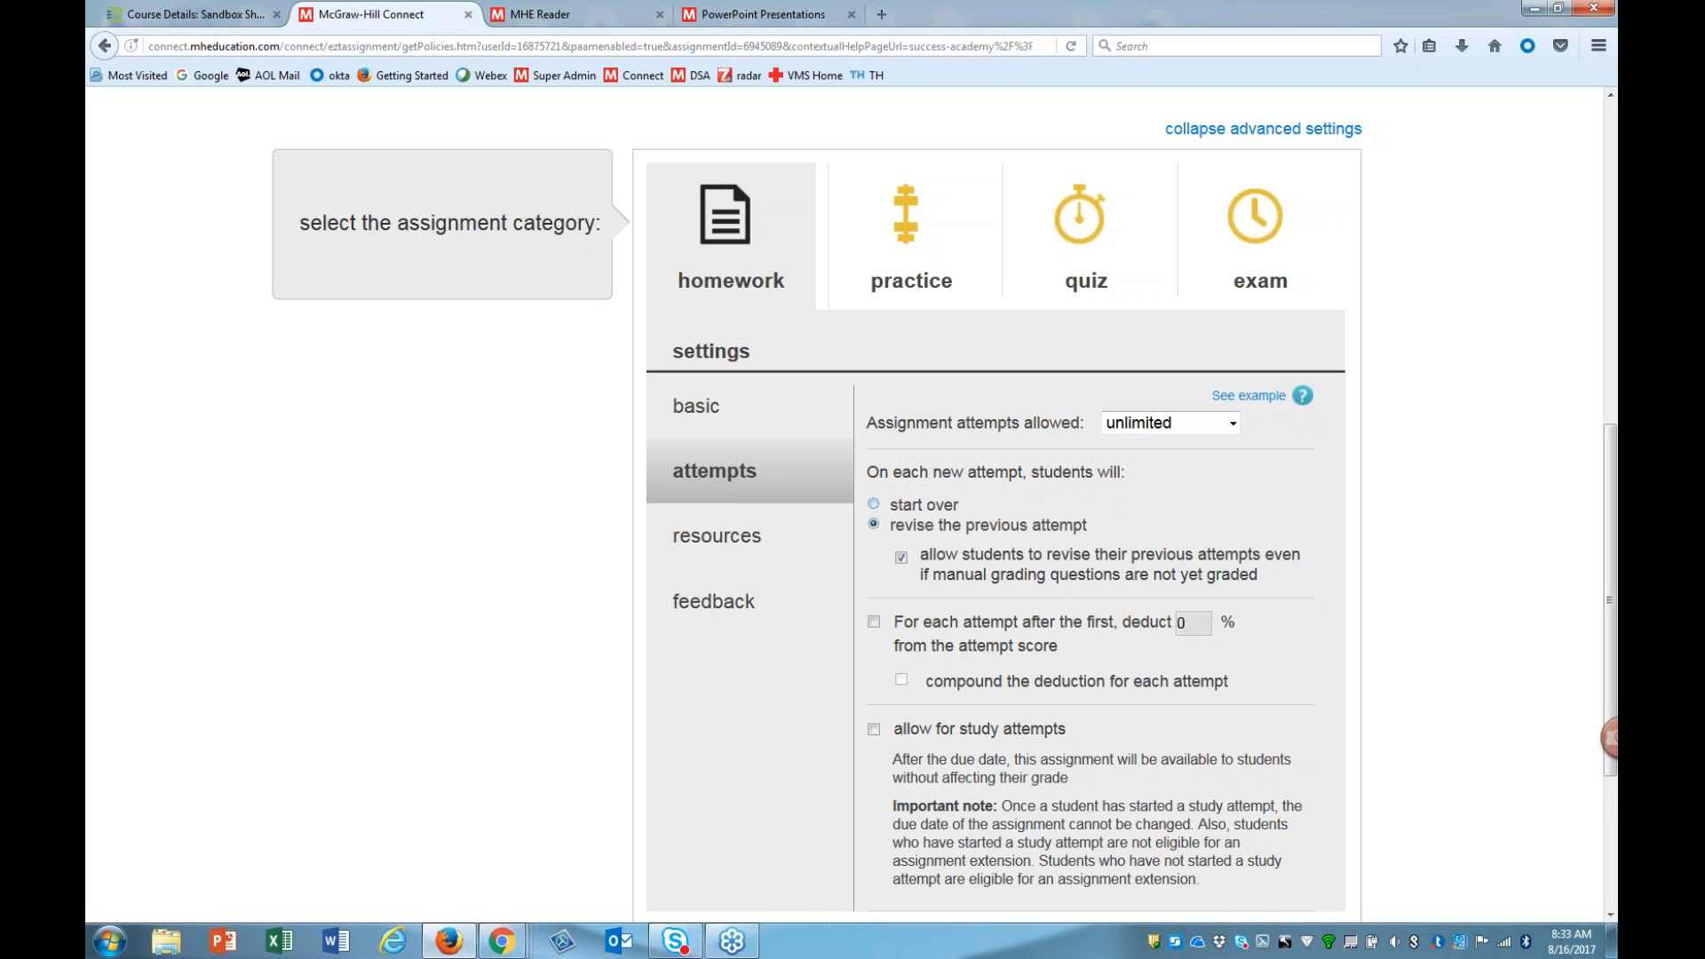
click(1155, 426)
click(1122, 460)
click(875, 506)
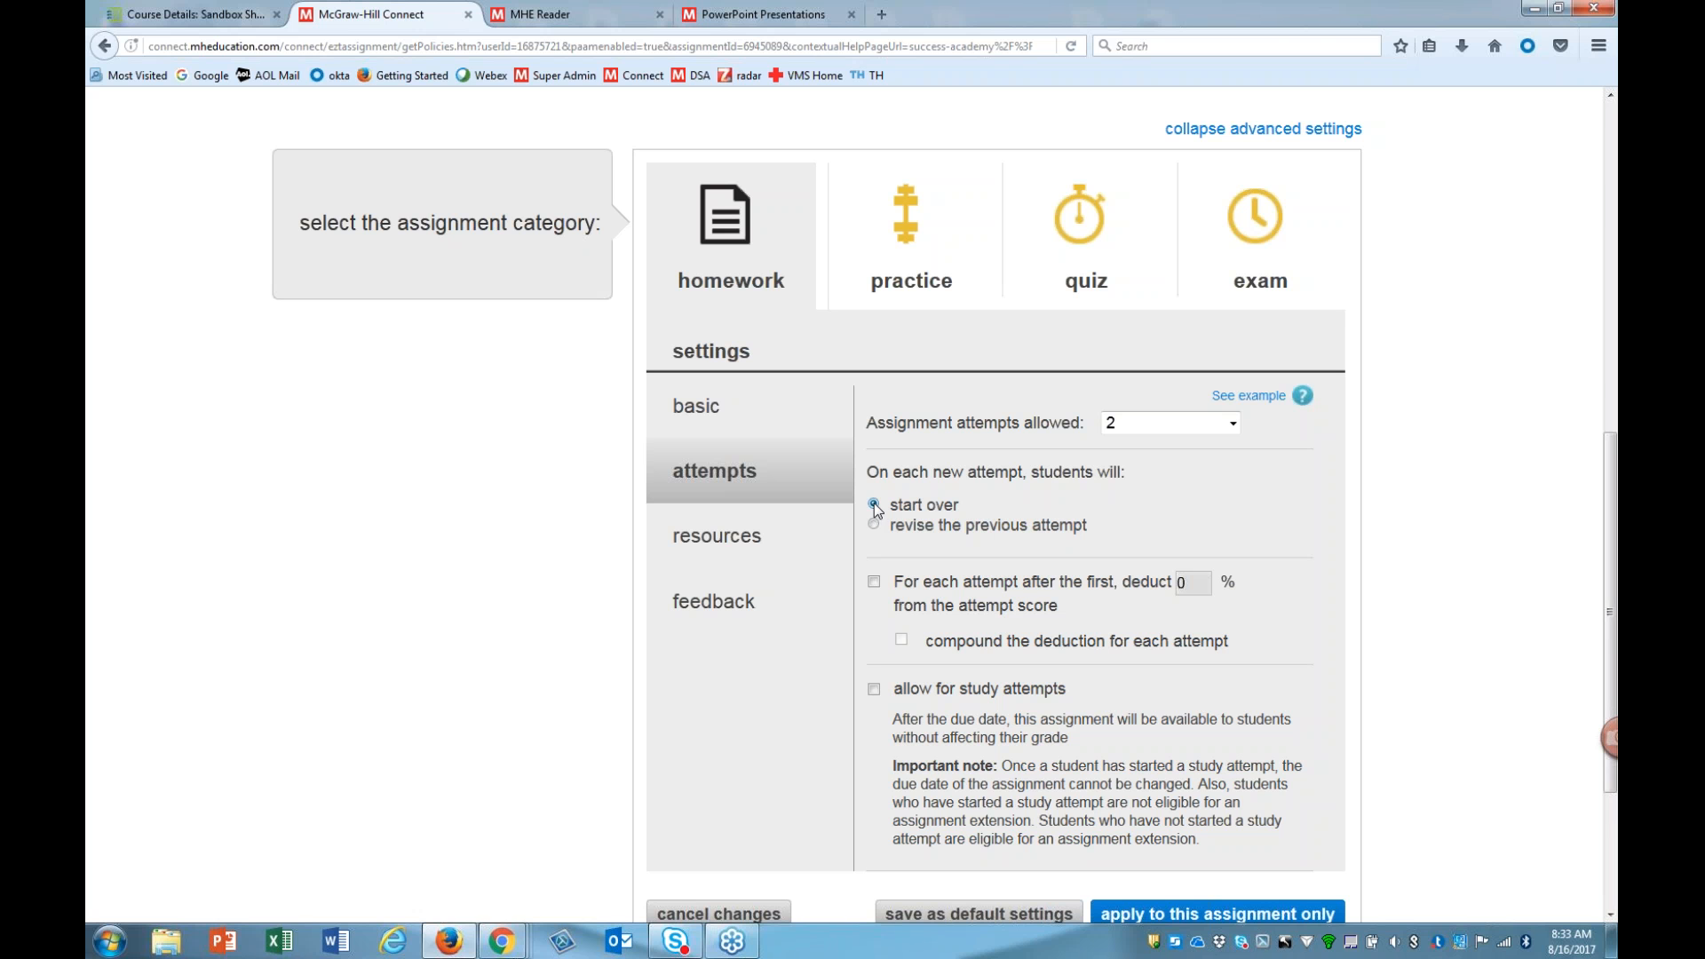
click(874, 524)
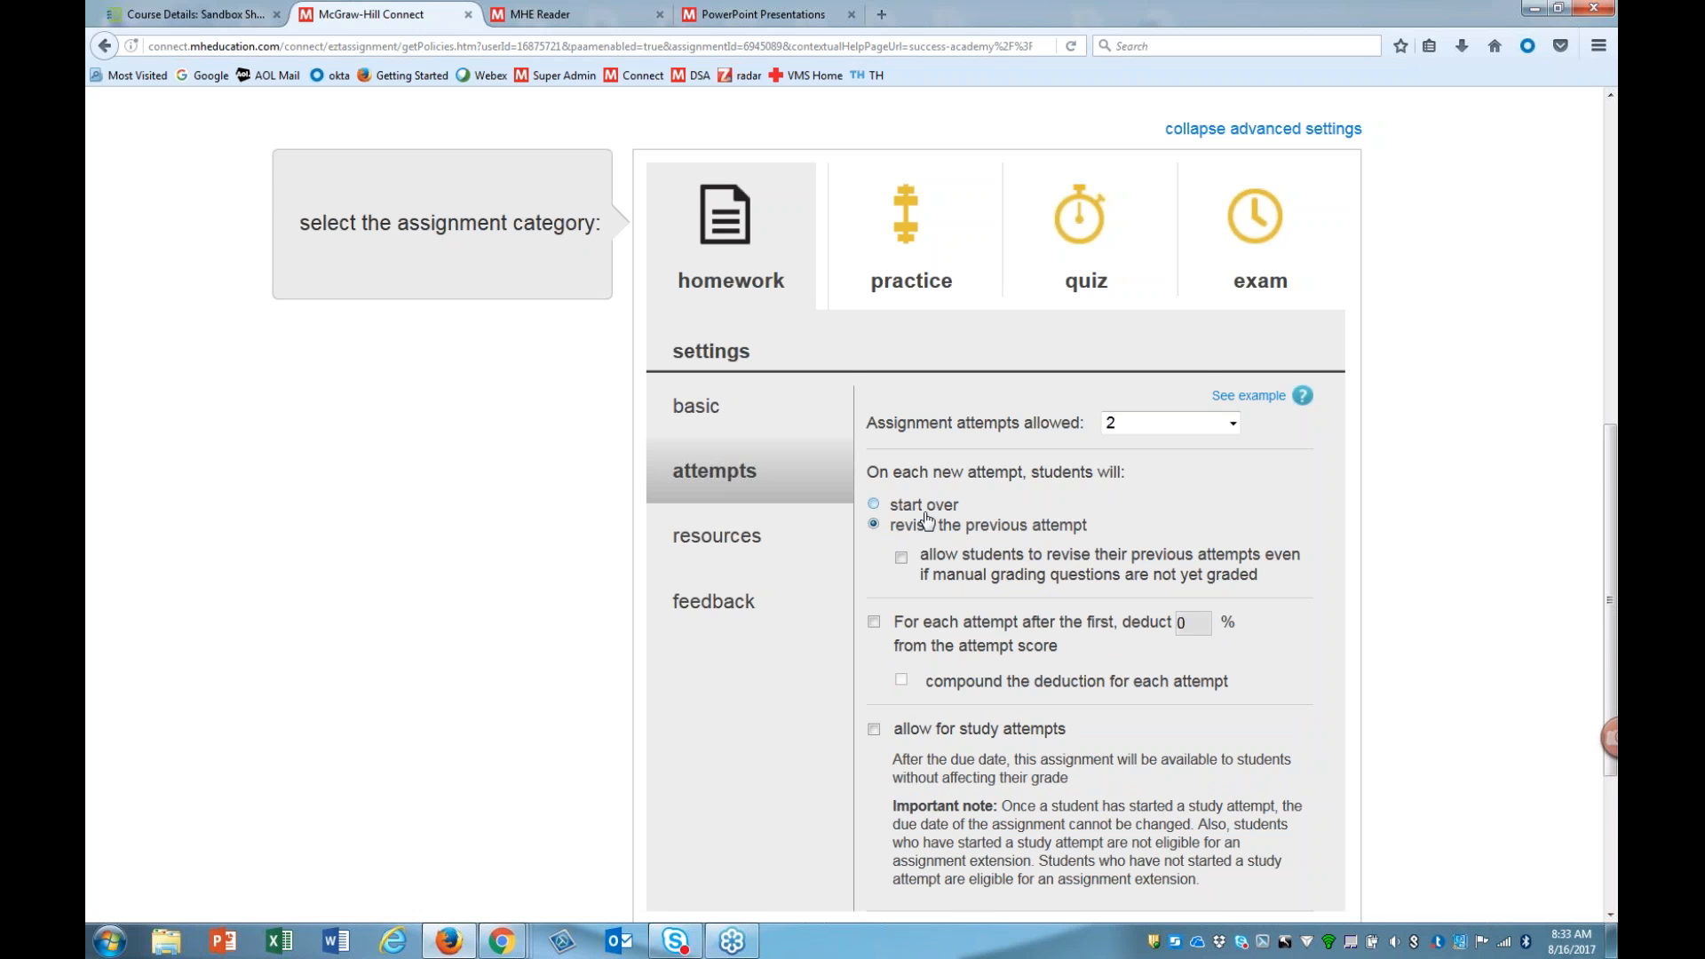
Step: Look over the homework category's resources settings and open its feedback settings
scroll(799, 462, down, 3)
click(690, 410)
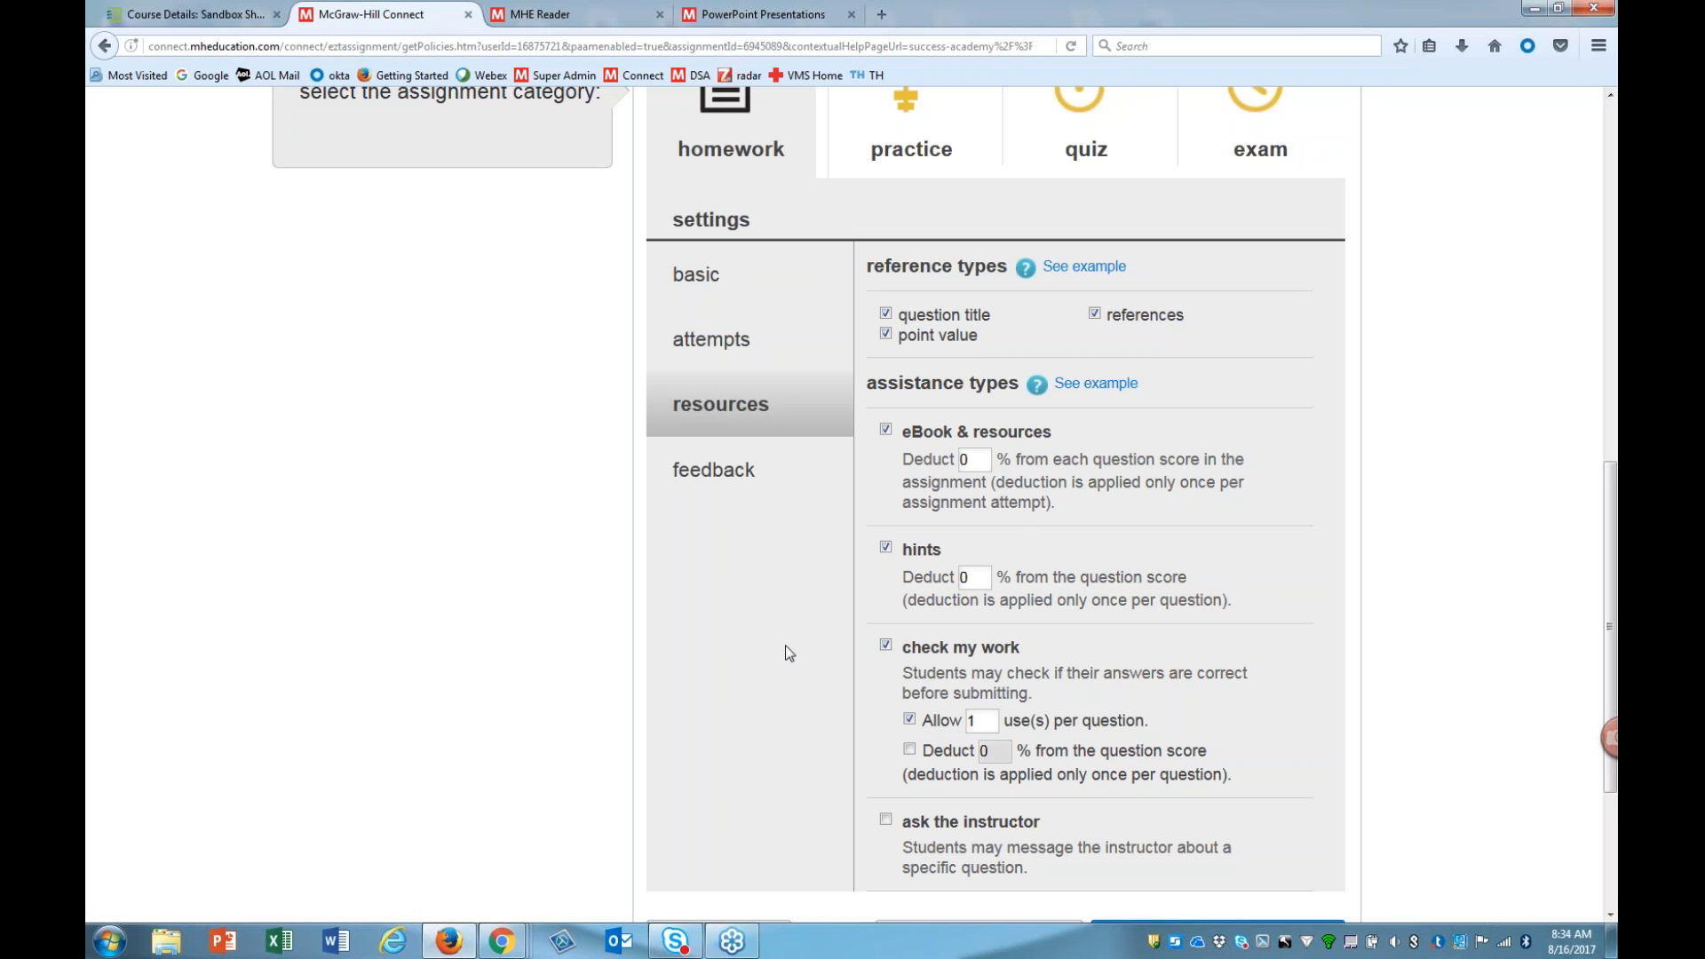
click(730, 485)
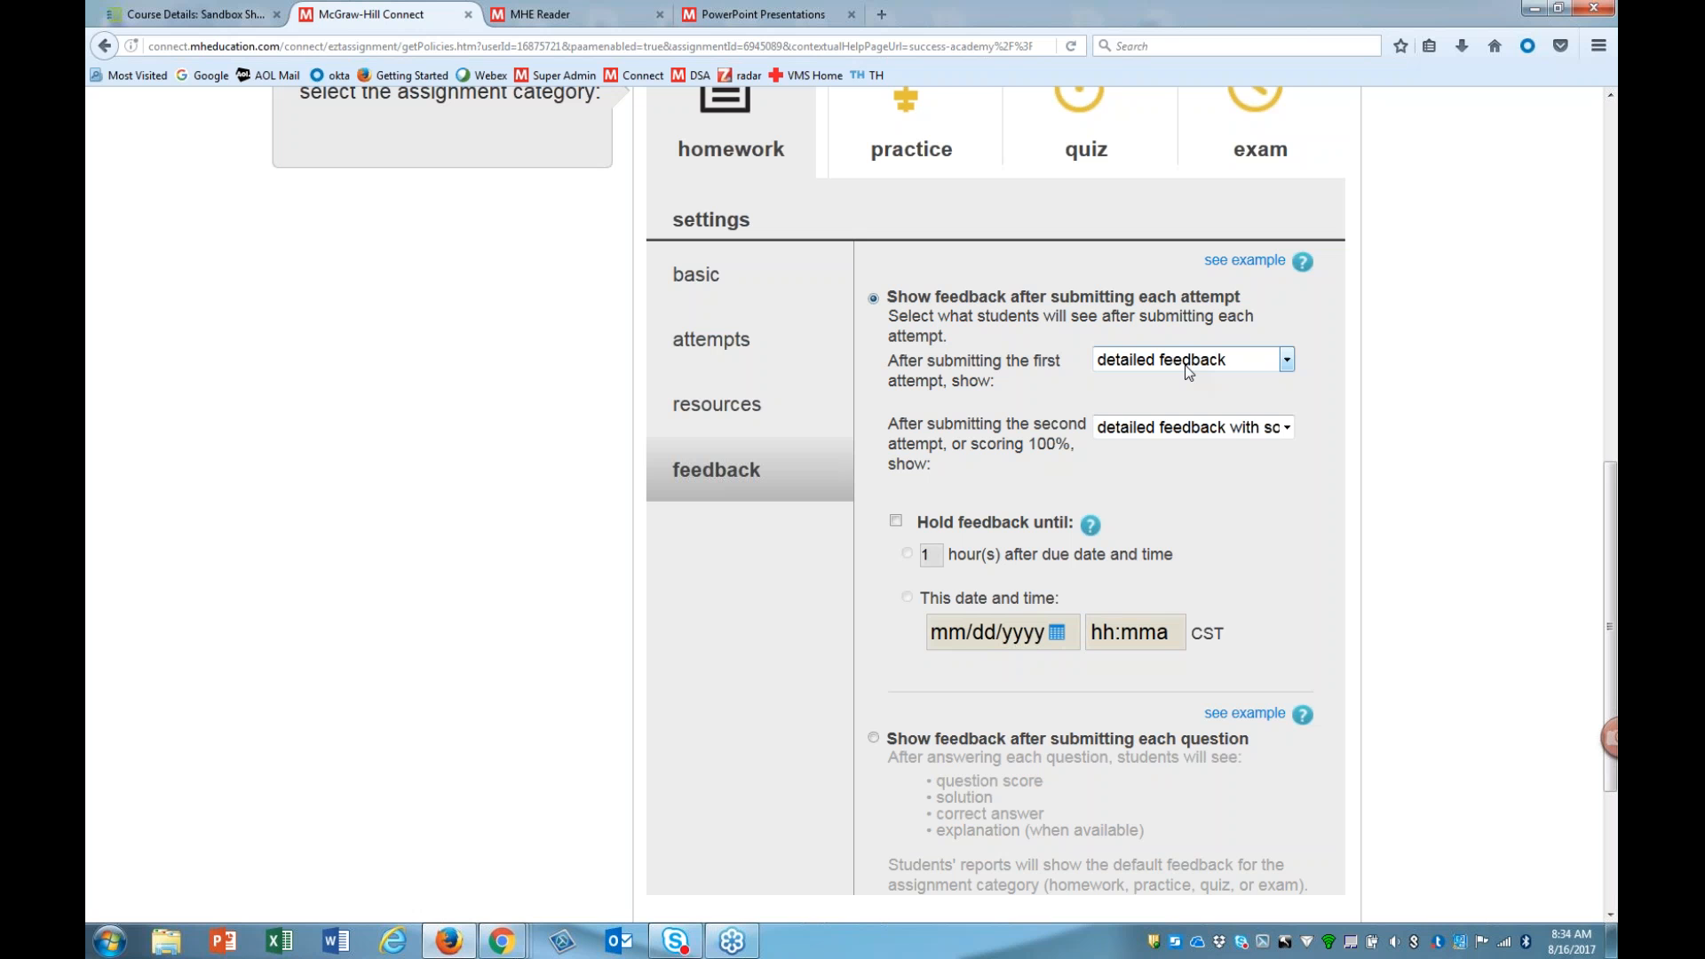
Step: Set first-attempt feedback to question scores, correct or incorrect indicators, and total scores, keeping detailed feedback with solutions for the second attempt
click(1280, 359)
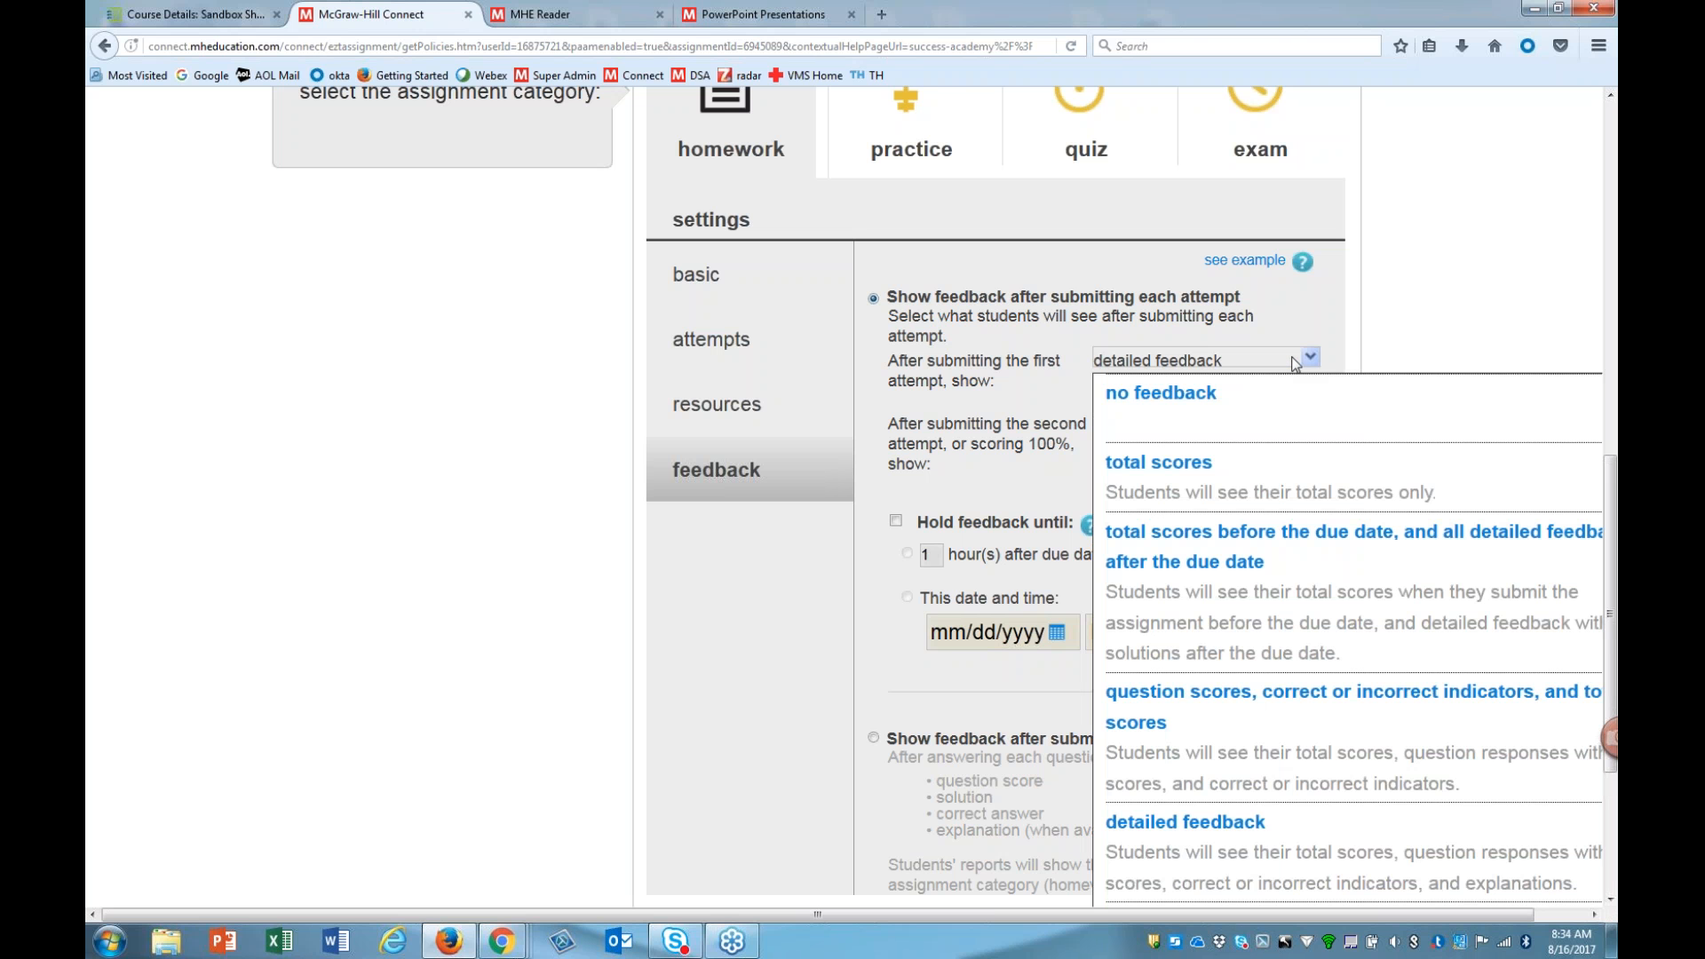
drag(982, 914, 1034, 914)
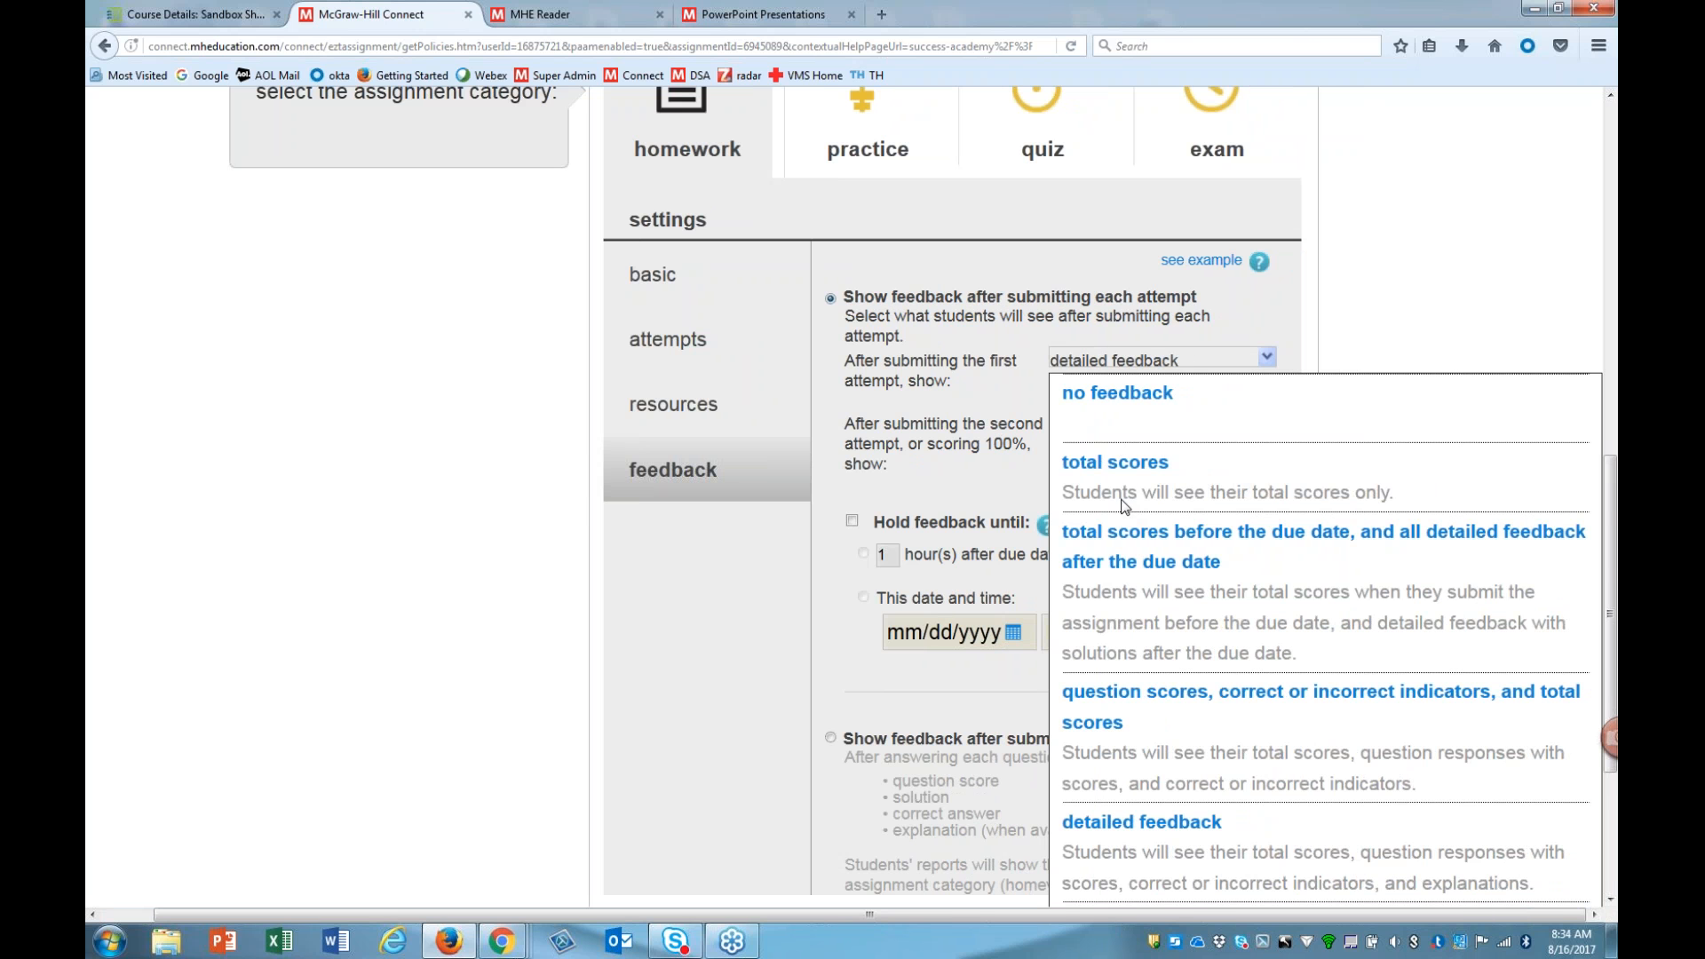
scroll(1141, 723, down, 3)
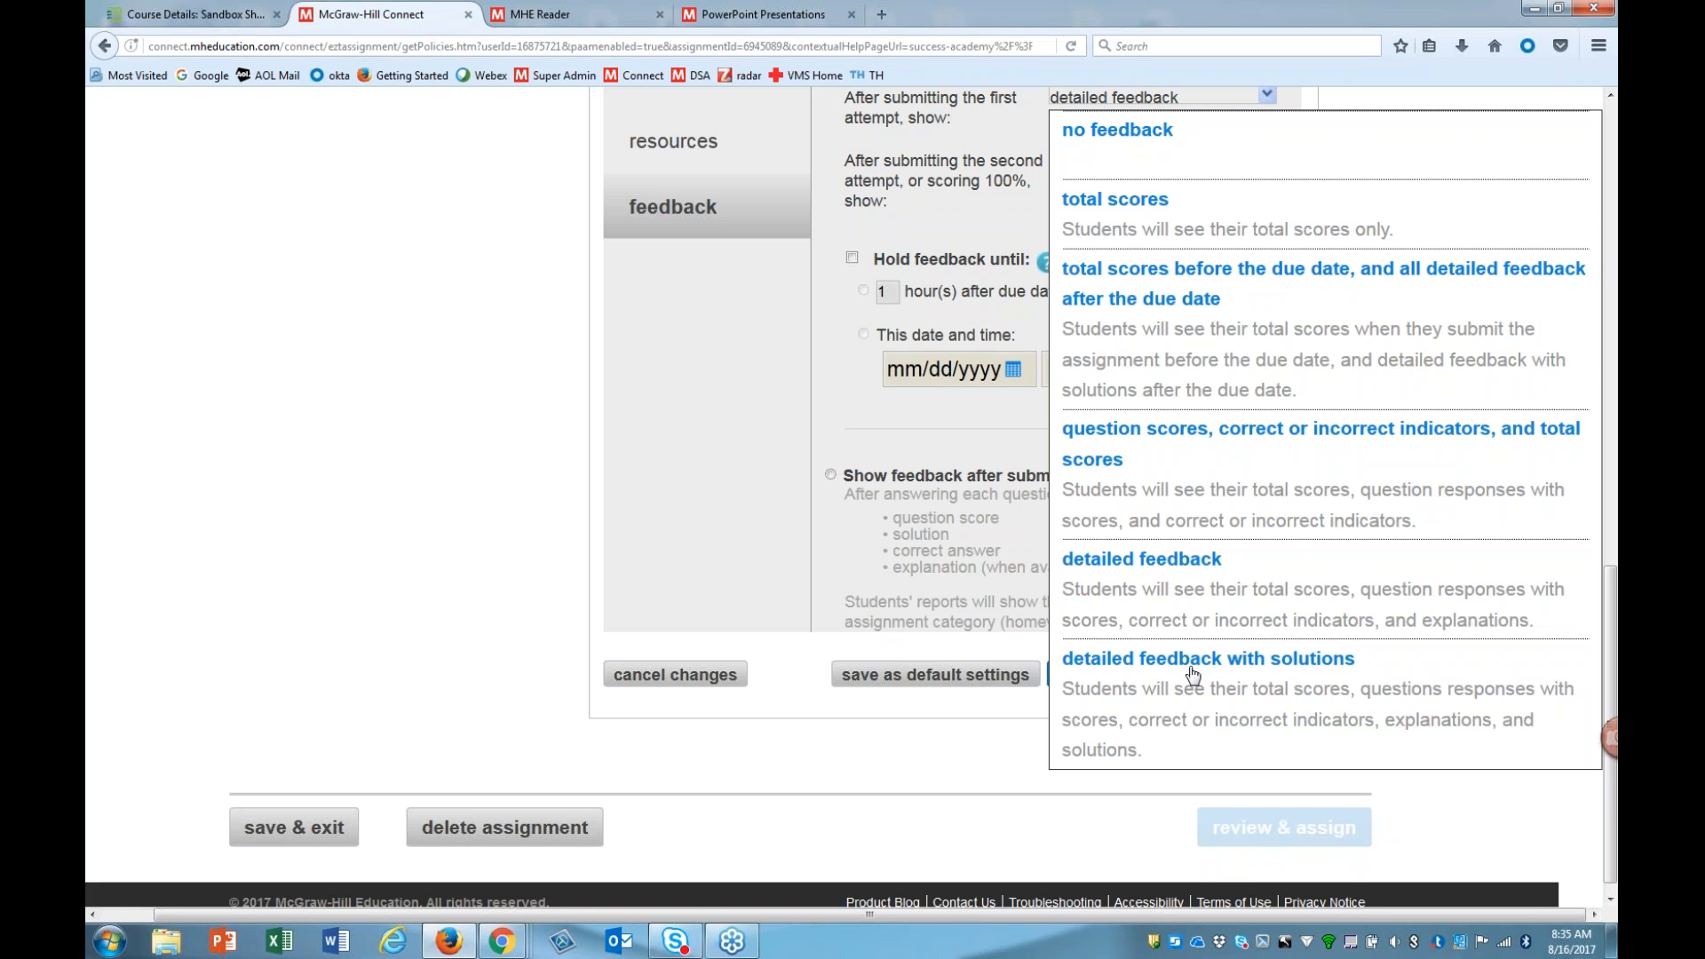
scroll(1181, 669, up, 3)
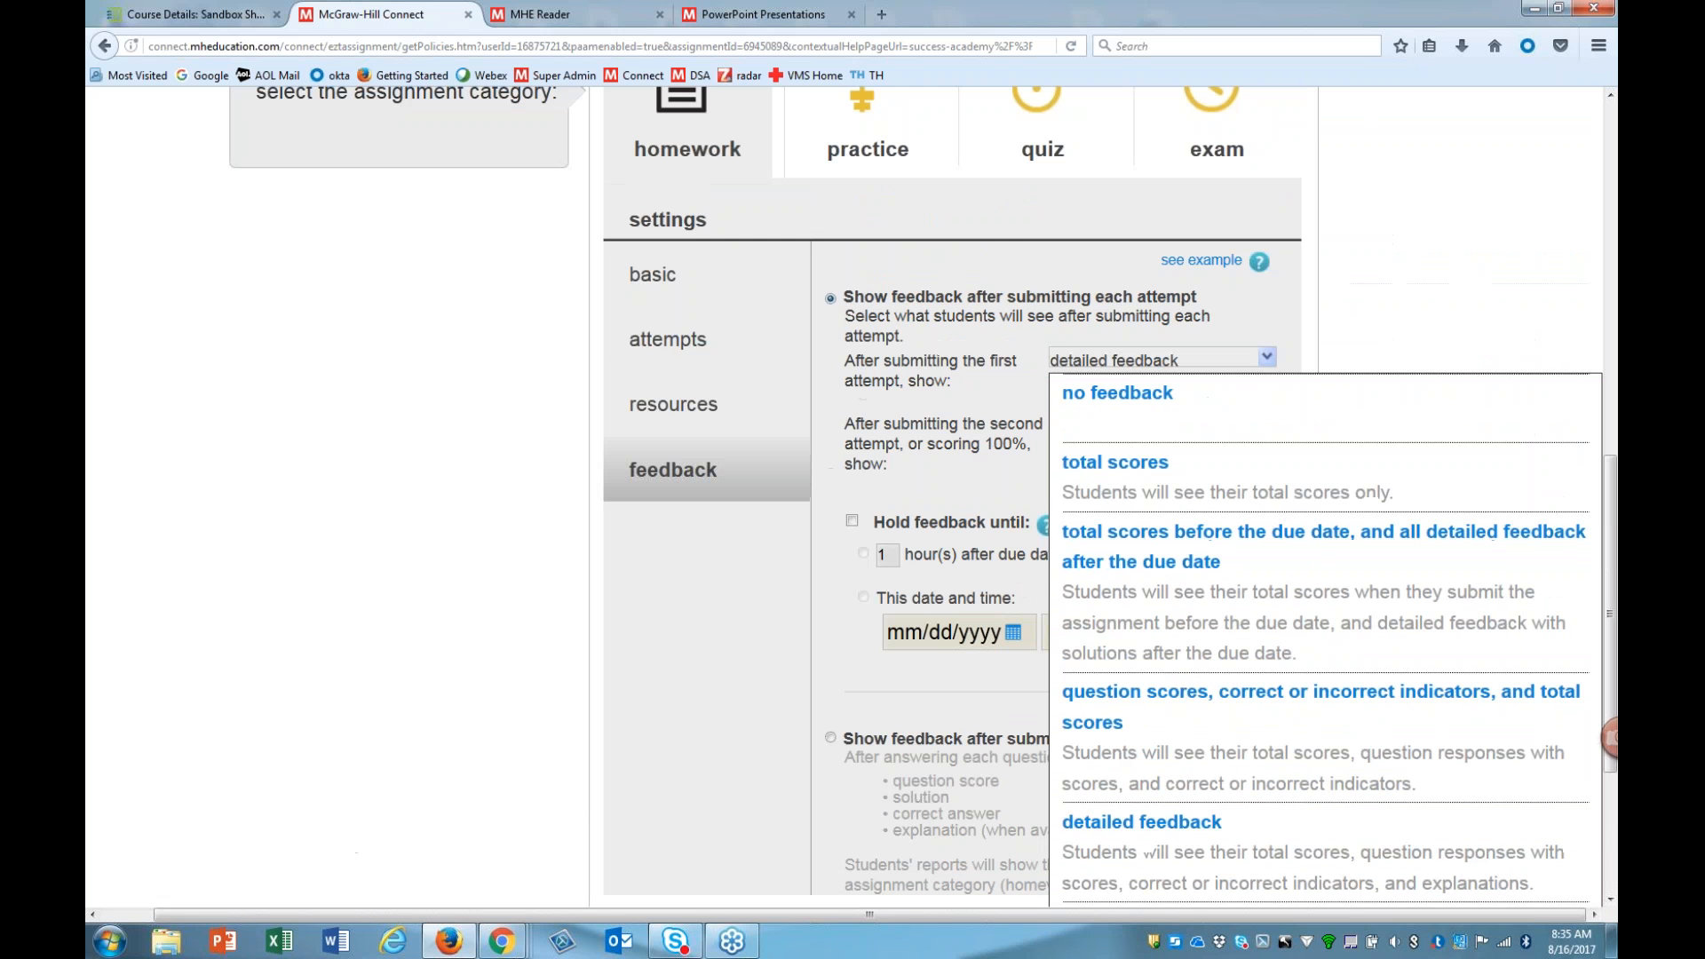
click(1135, 715)
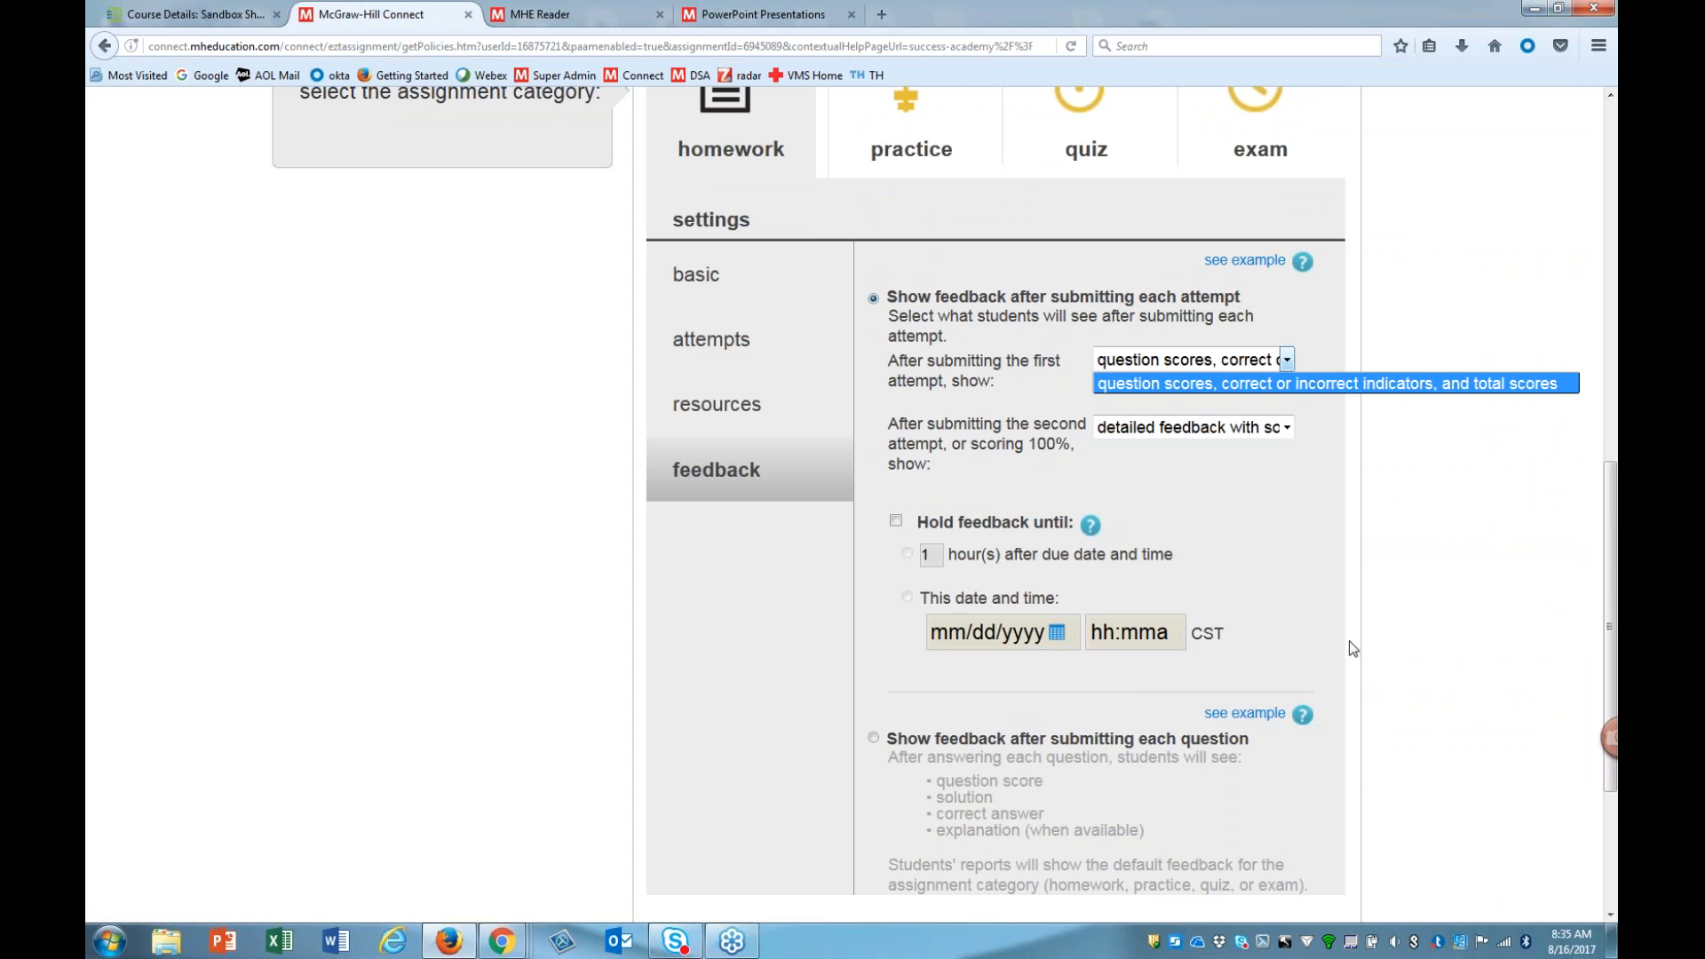
click(1287, 429)
click(1288, 429)
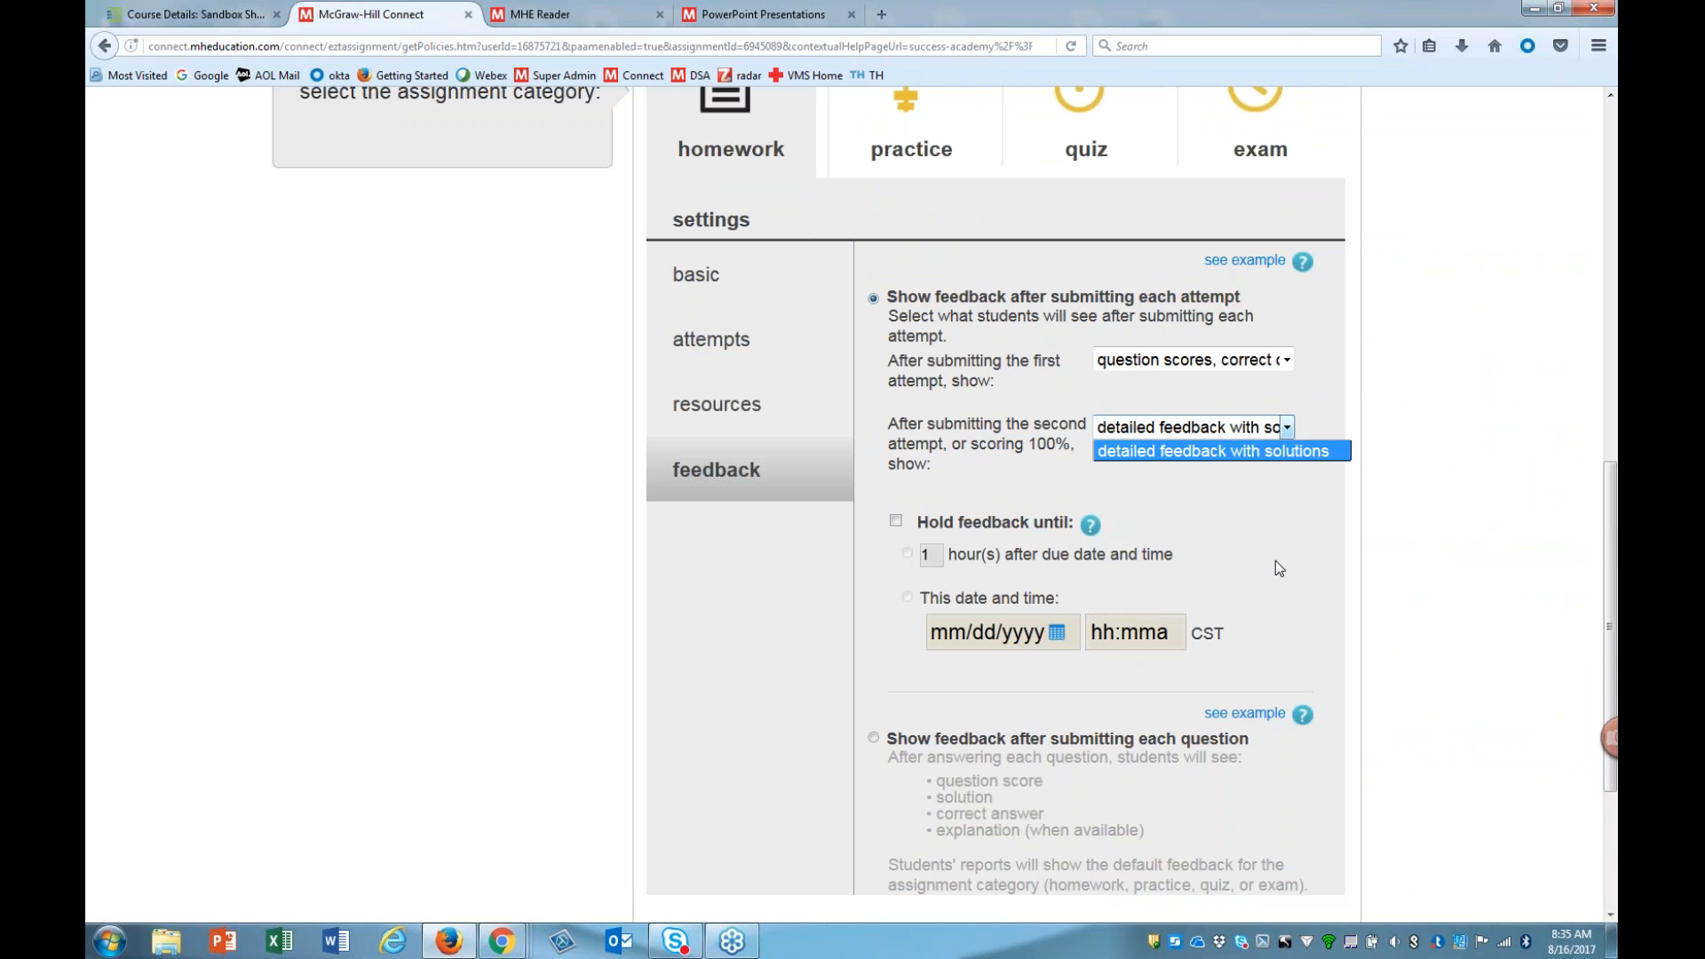
Step: Review the remaining feedback options and examine what saving the homework settings as defaults would apply to, without saving them
scroll(1275, 562, down, 2)
scroll(1269, 556, down, 1)
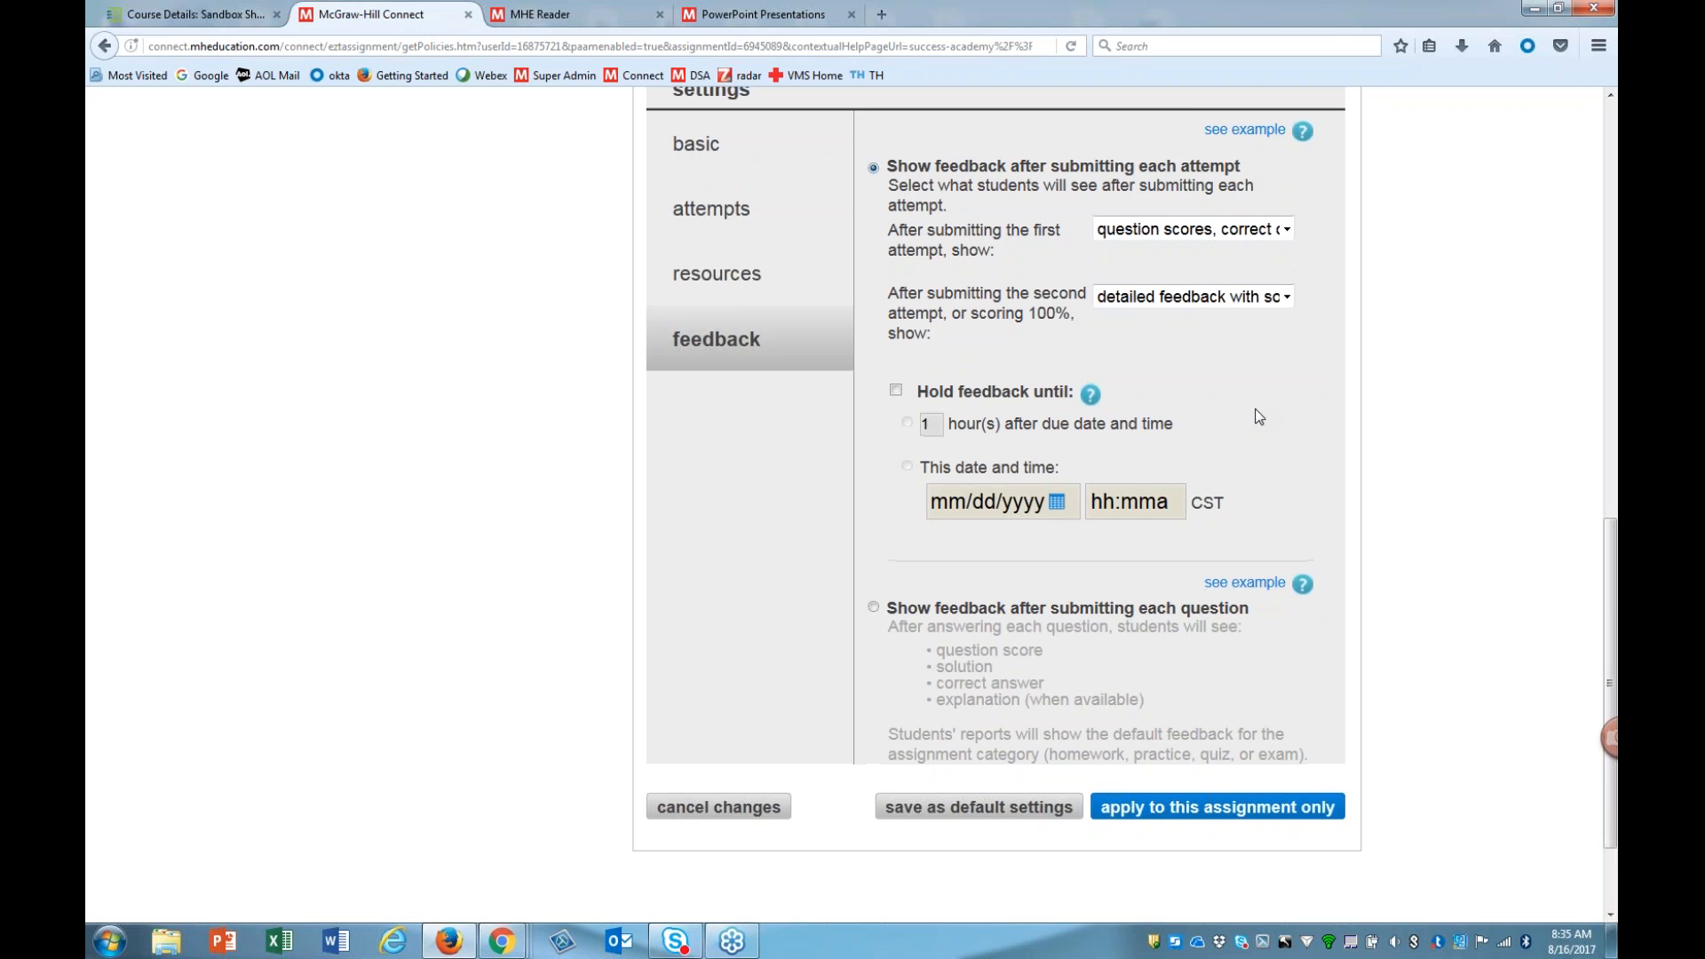
scroll(992, 589, up, 2)
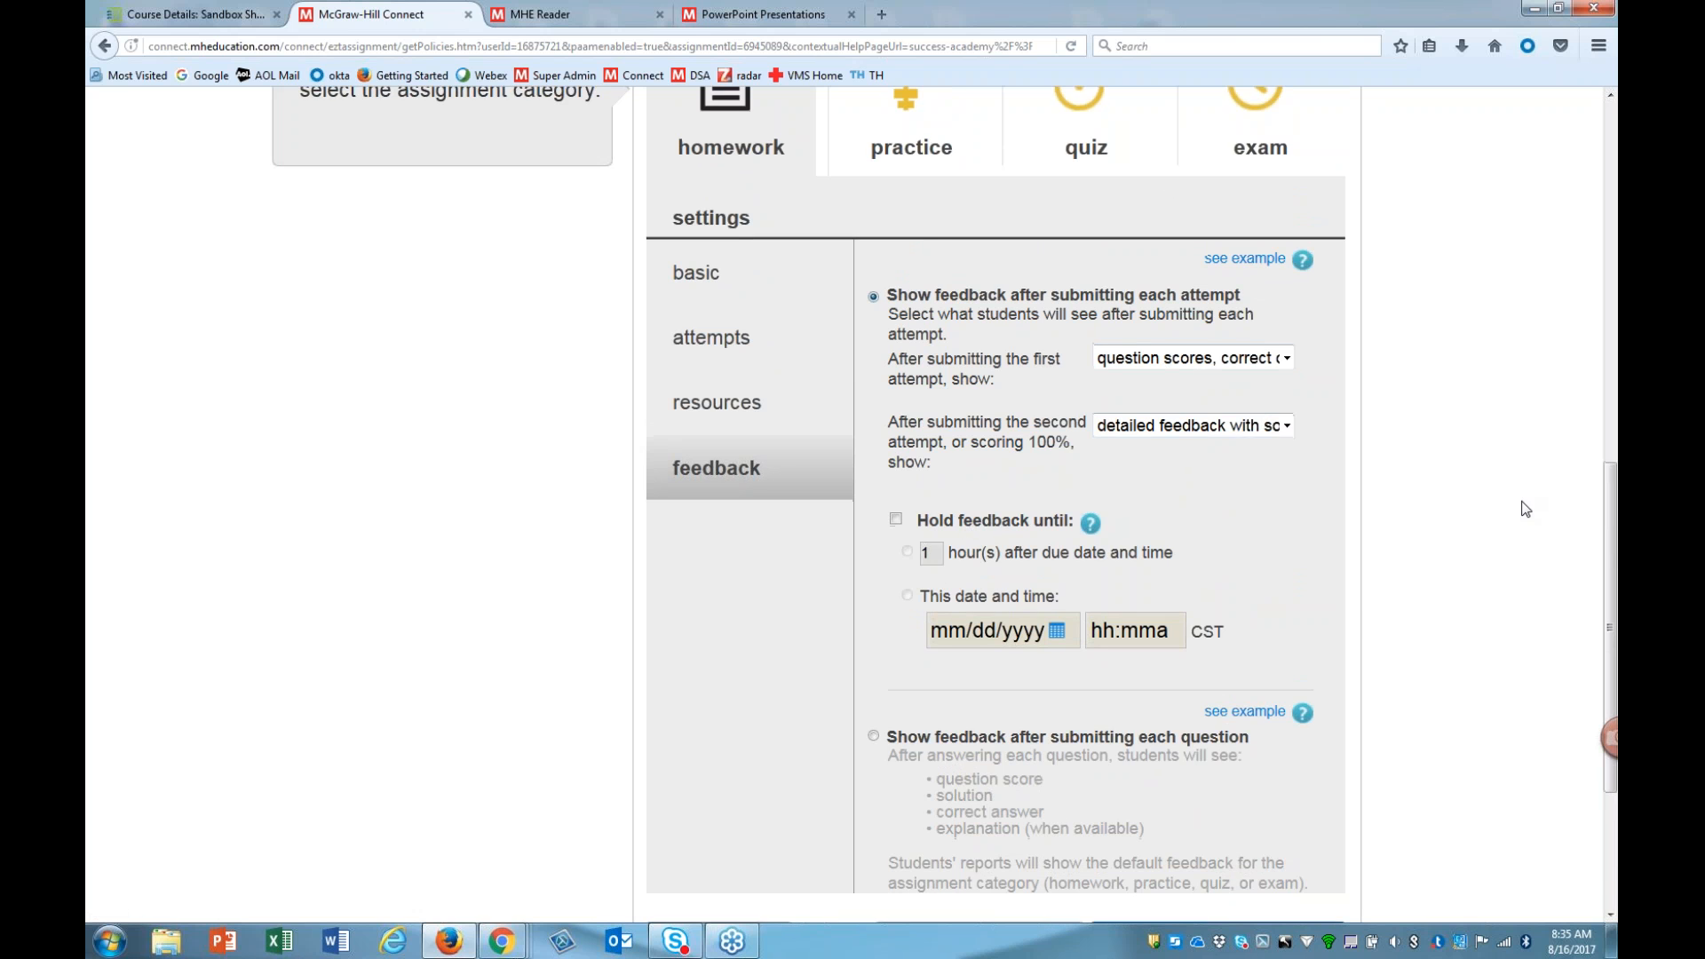
scroll(1465, 498, down, 3)
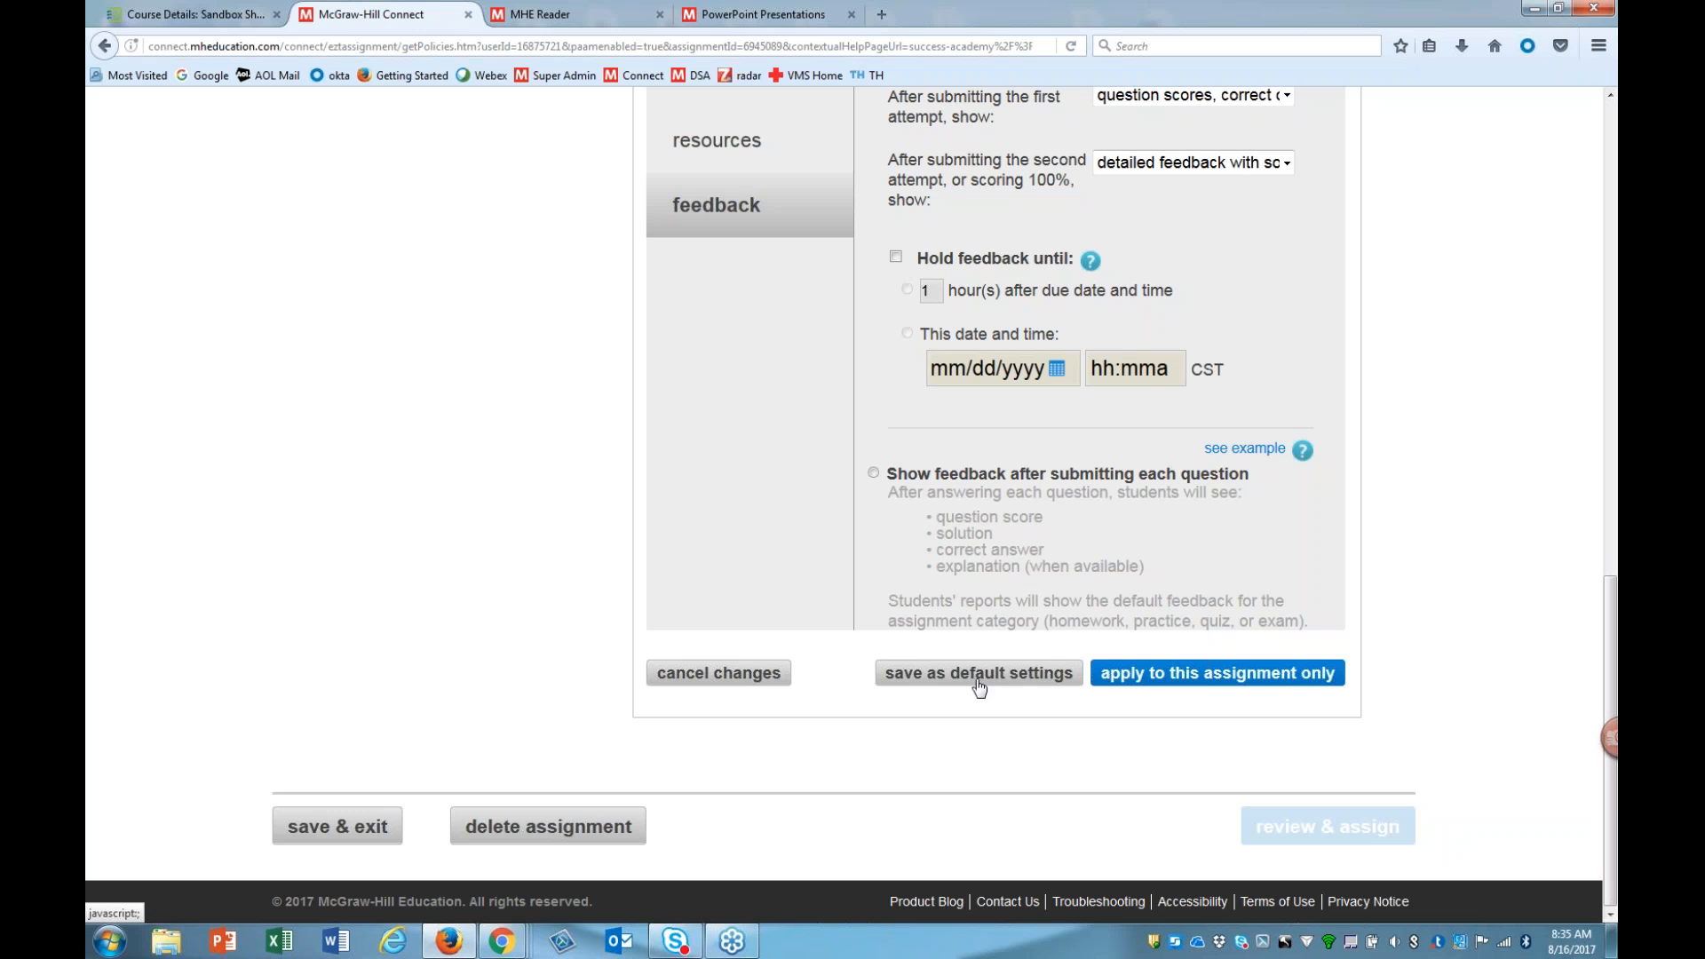
scroll(984, 689, up, 4)
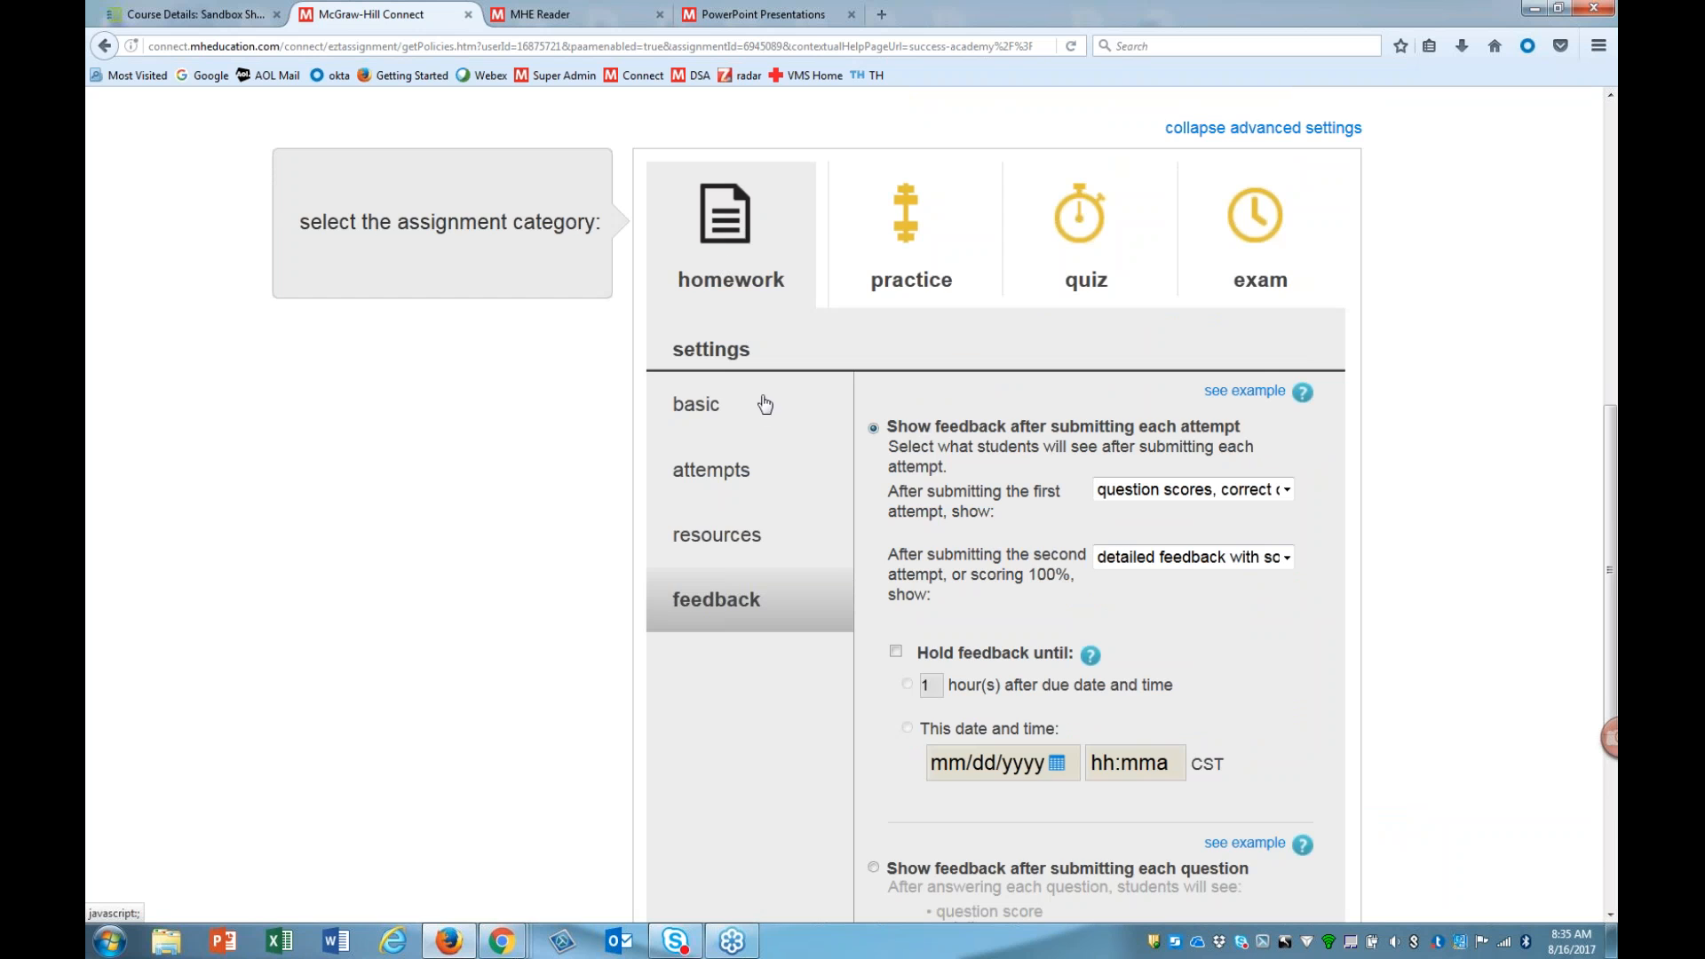
scroll(768, 497, down, 4)
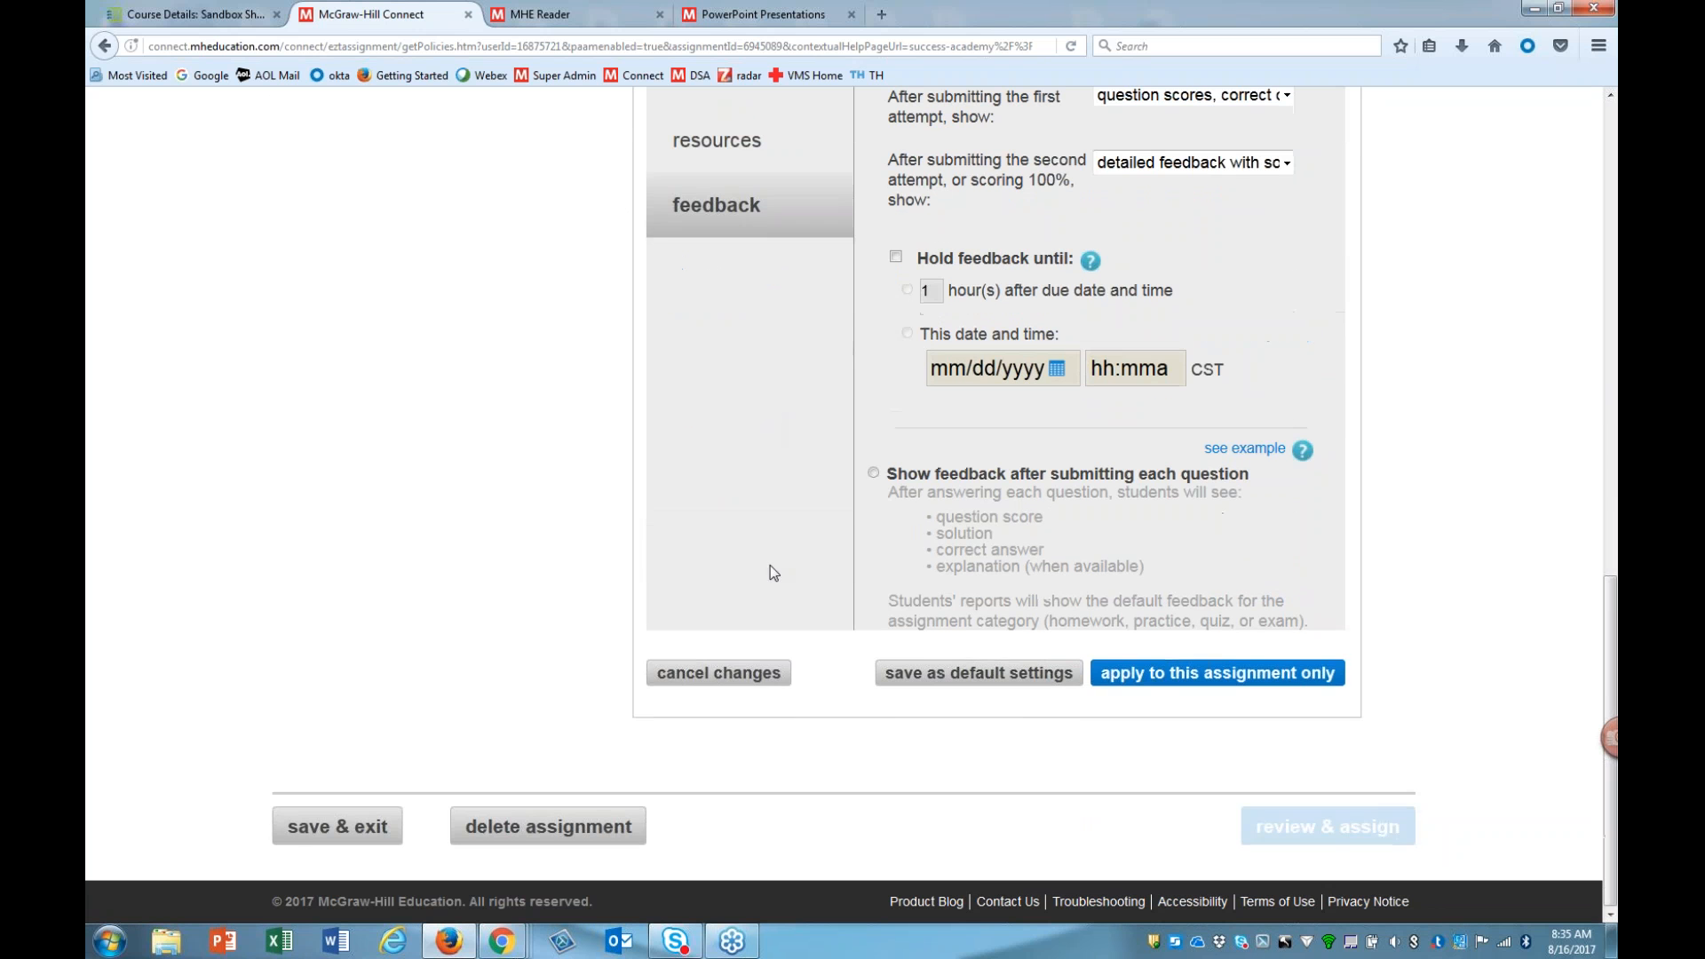
click(959, 684)
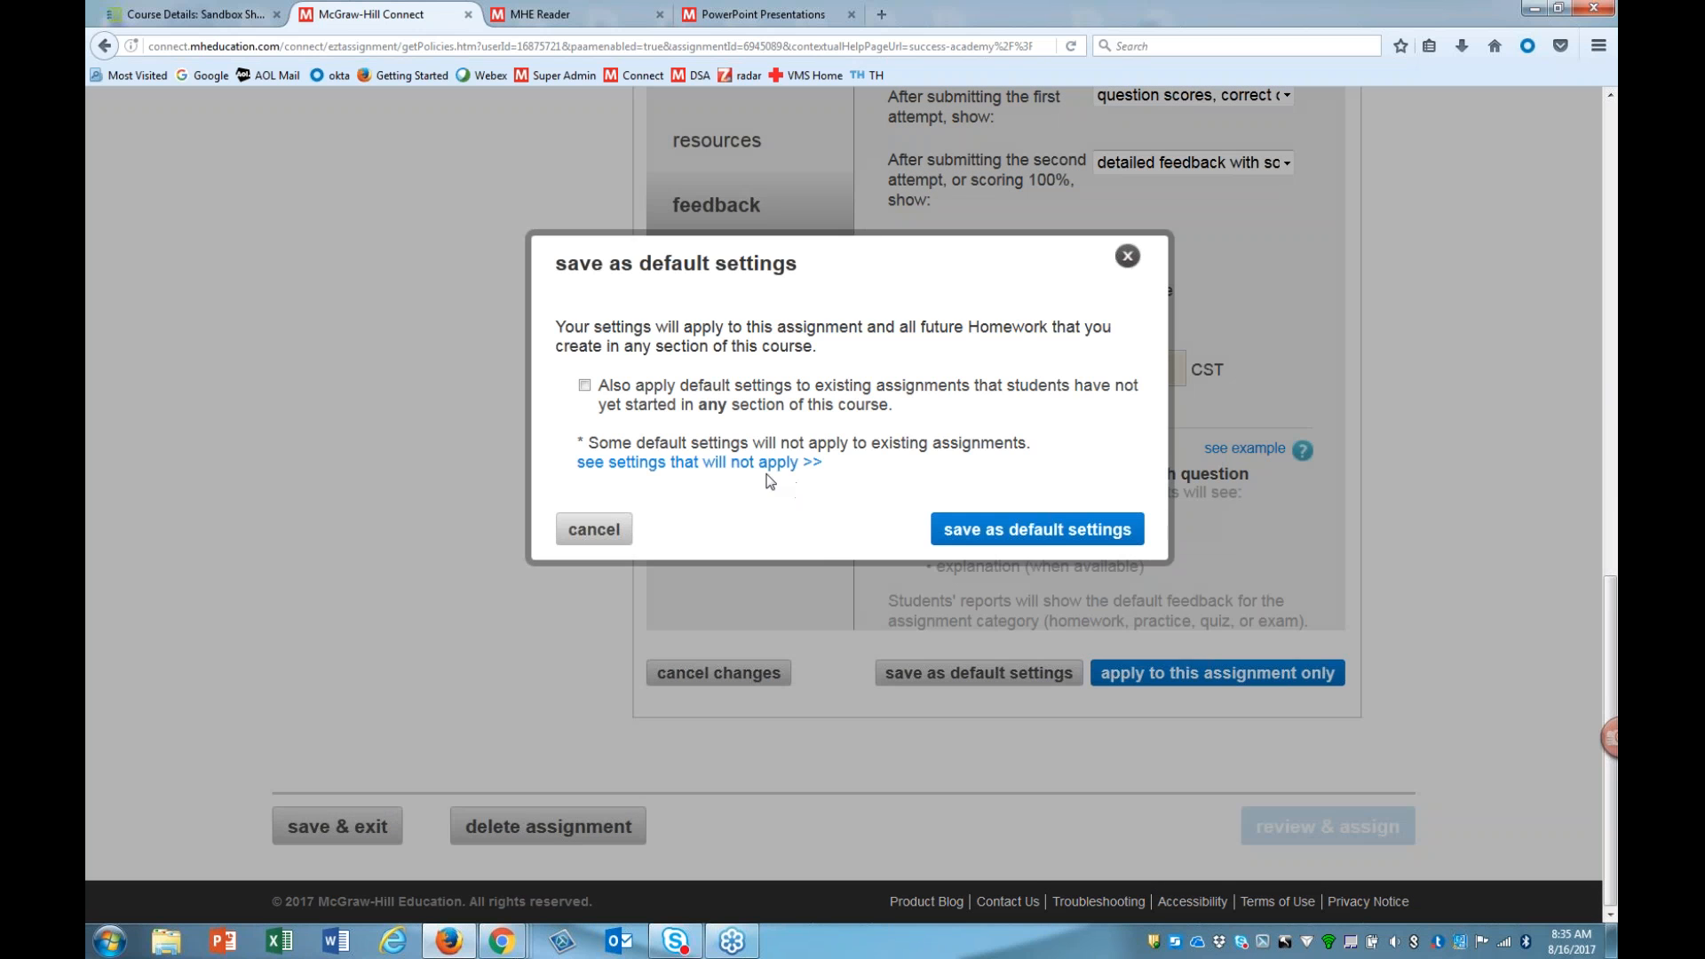
click(1128, 256)
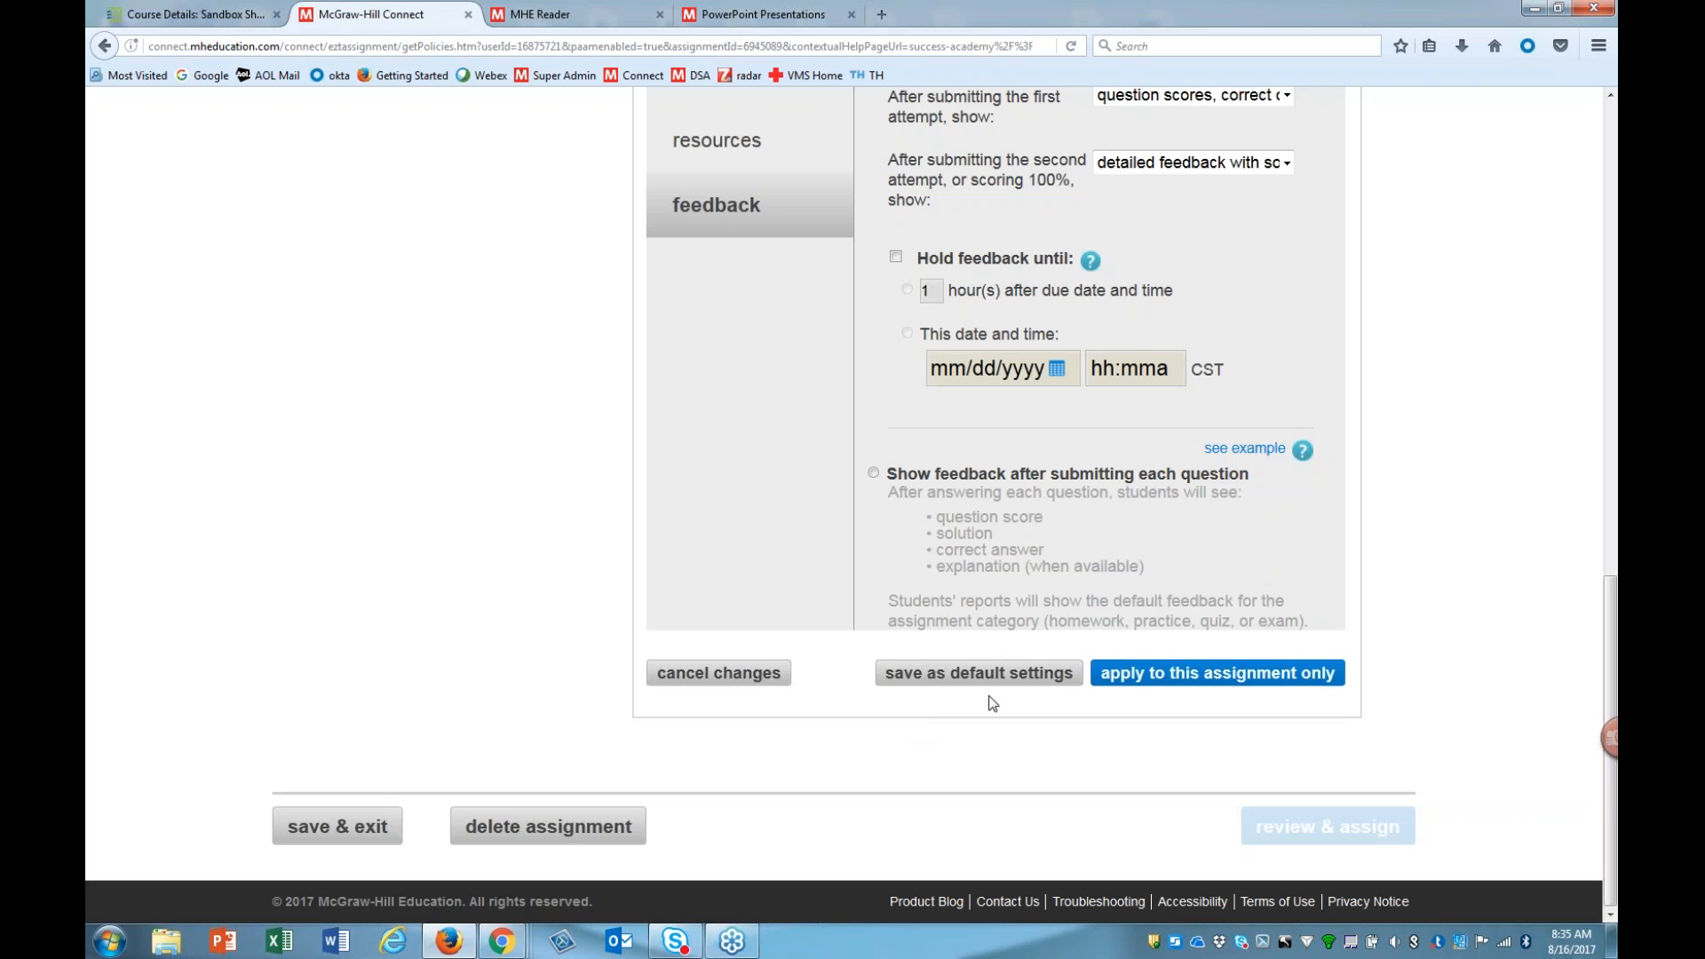
Step: Apply the settings to this assignment only and assign Ch 3 Sample HW to the current section
click(1219, 679)
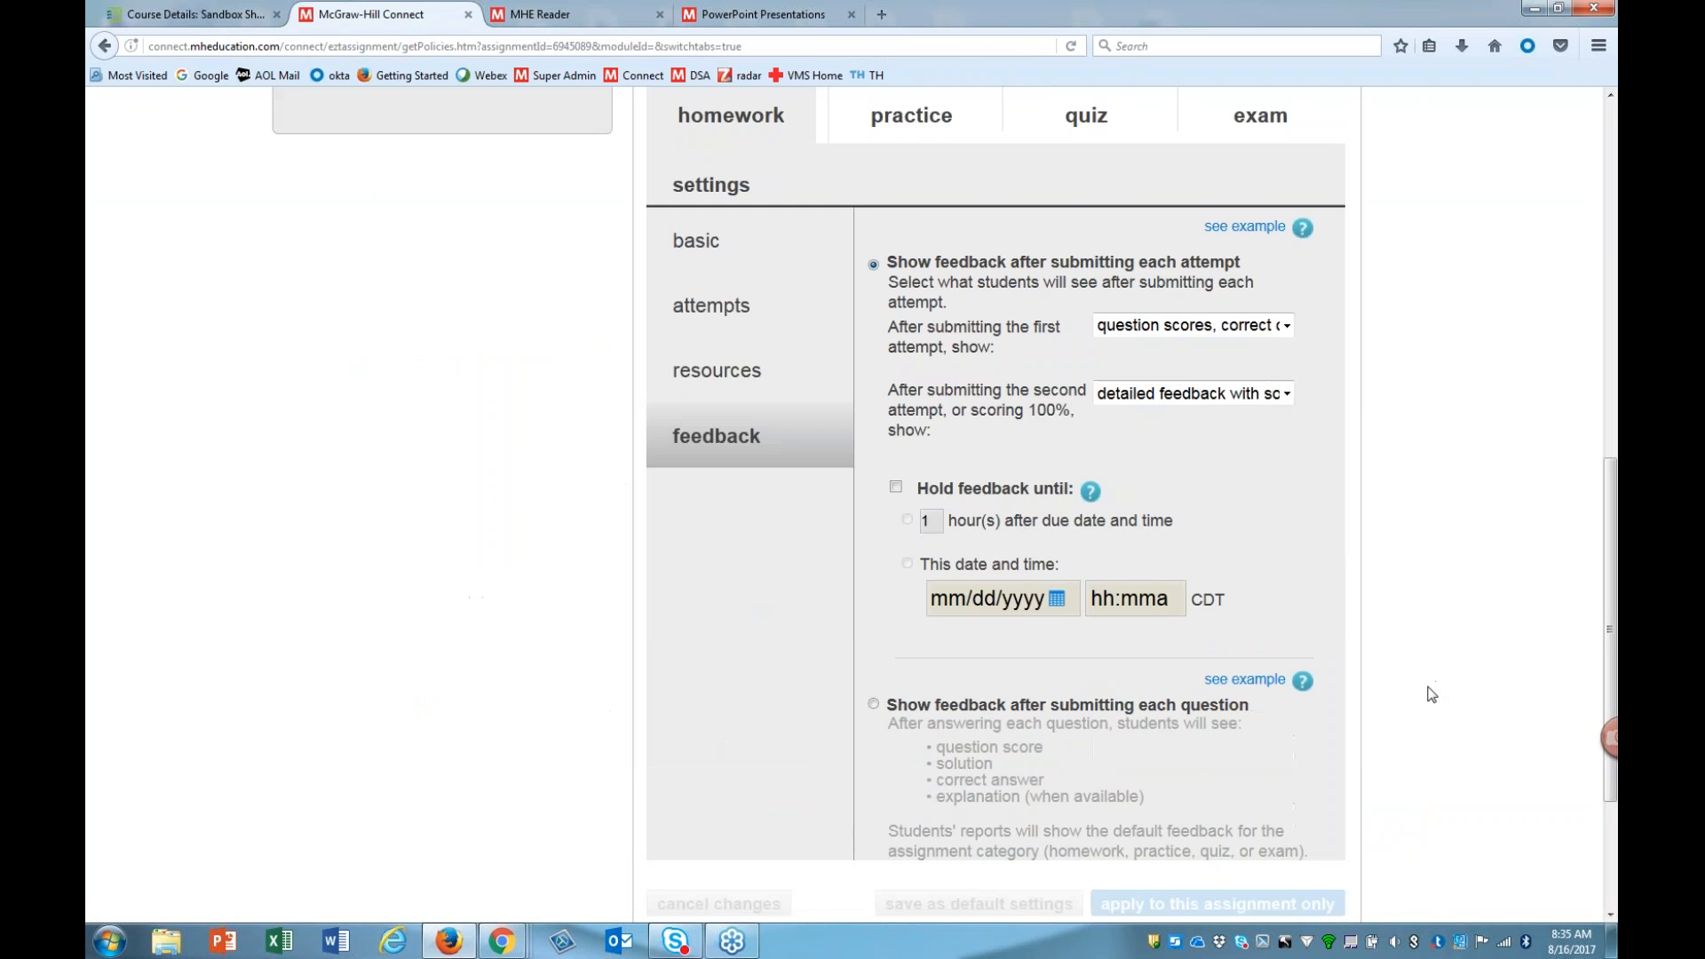
scroll(1433, 684, down, 3)
click(1298, 823)
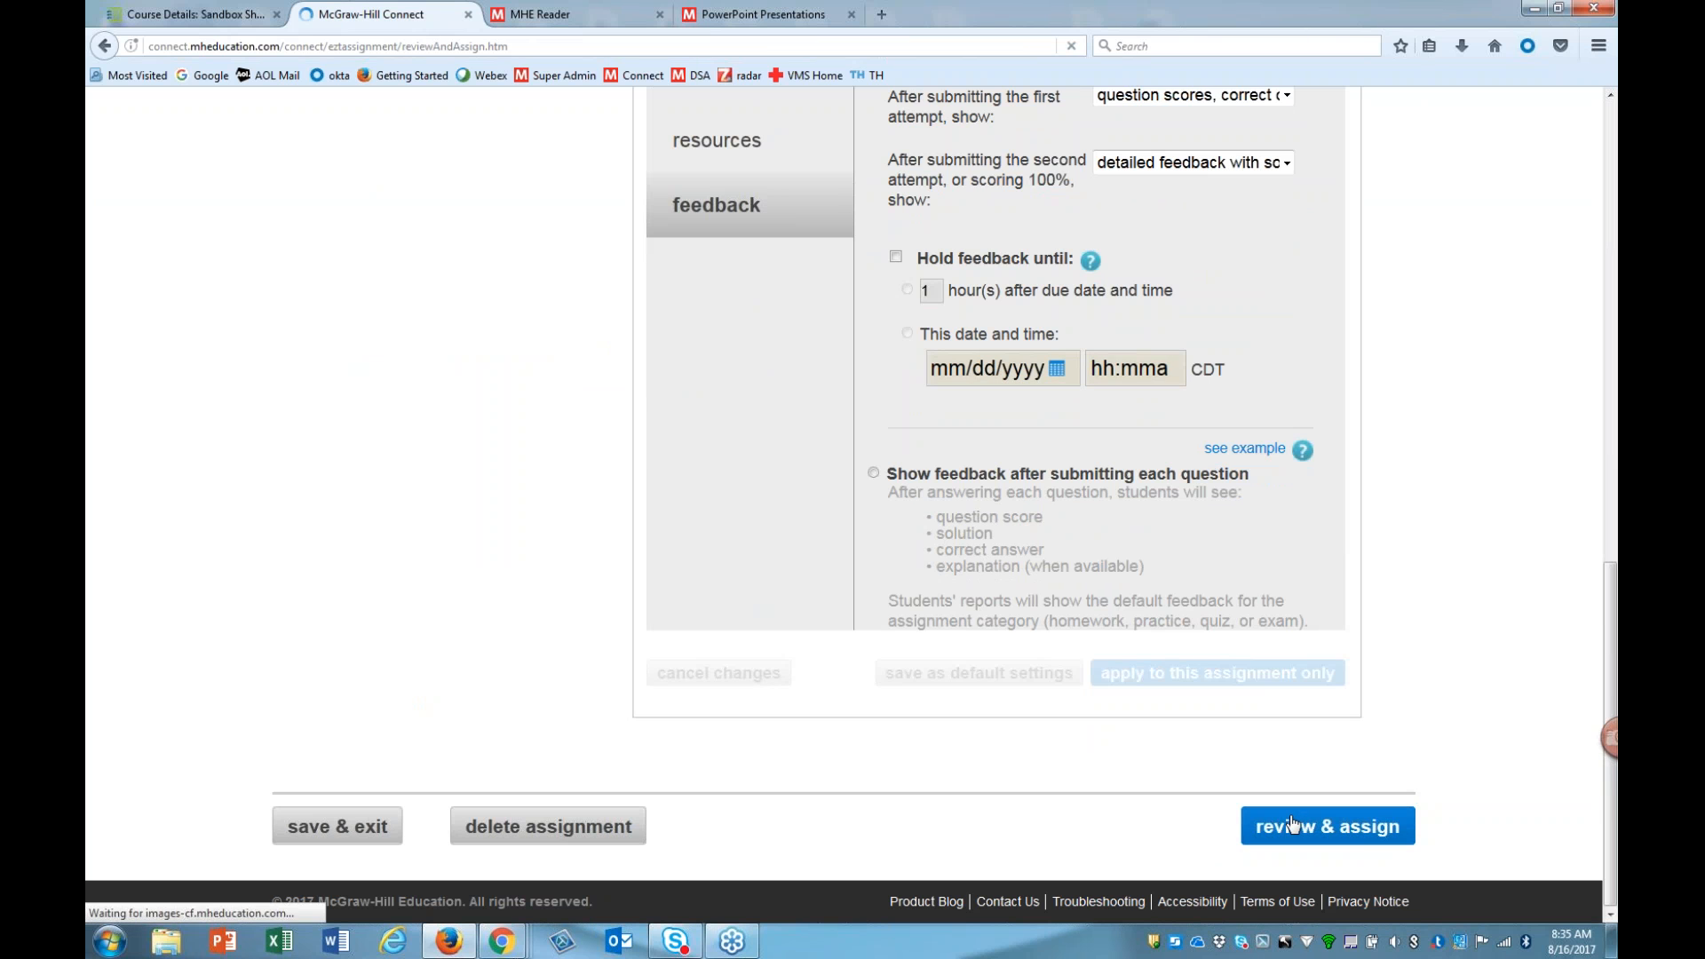
scroll(1537, 689, down, 5)
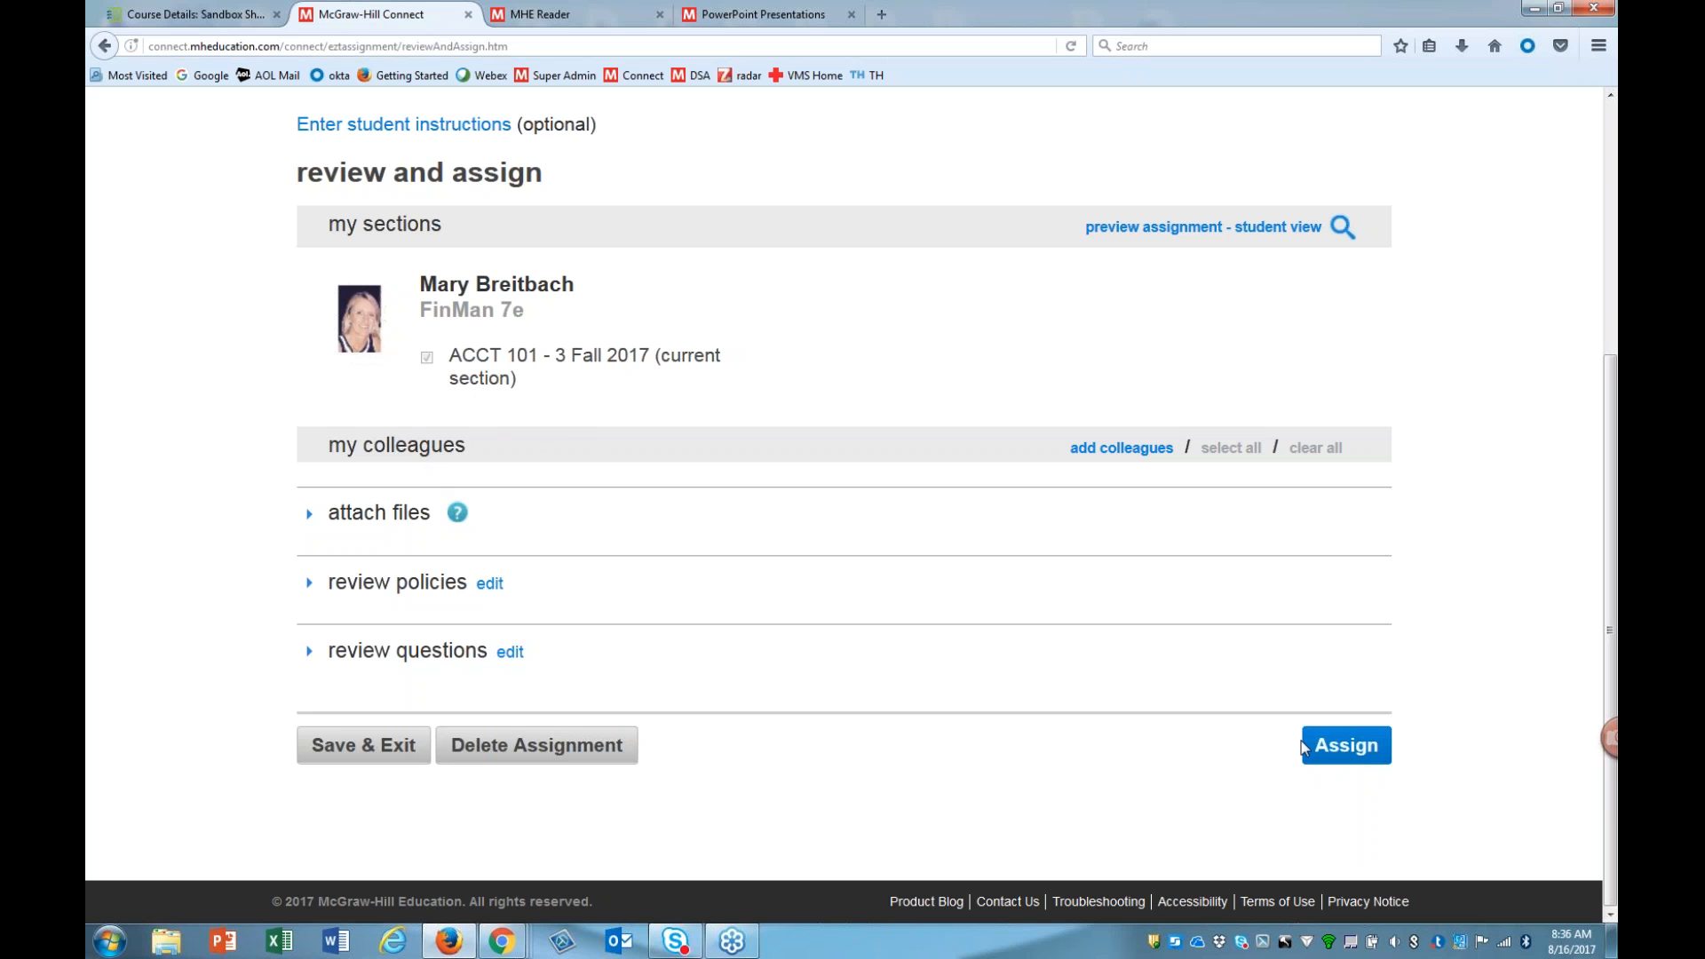
click(1342, 749)
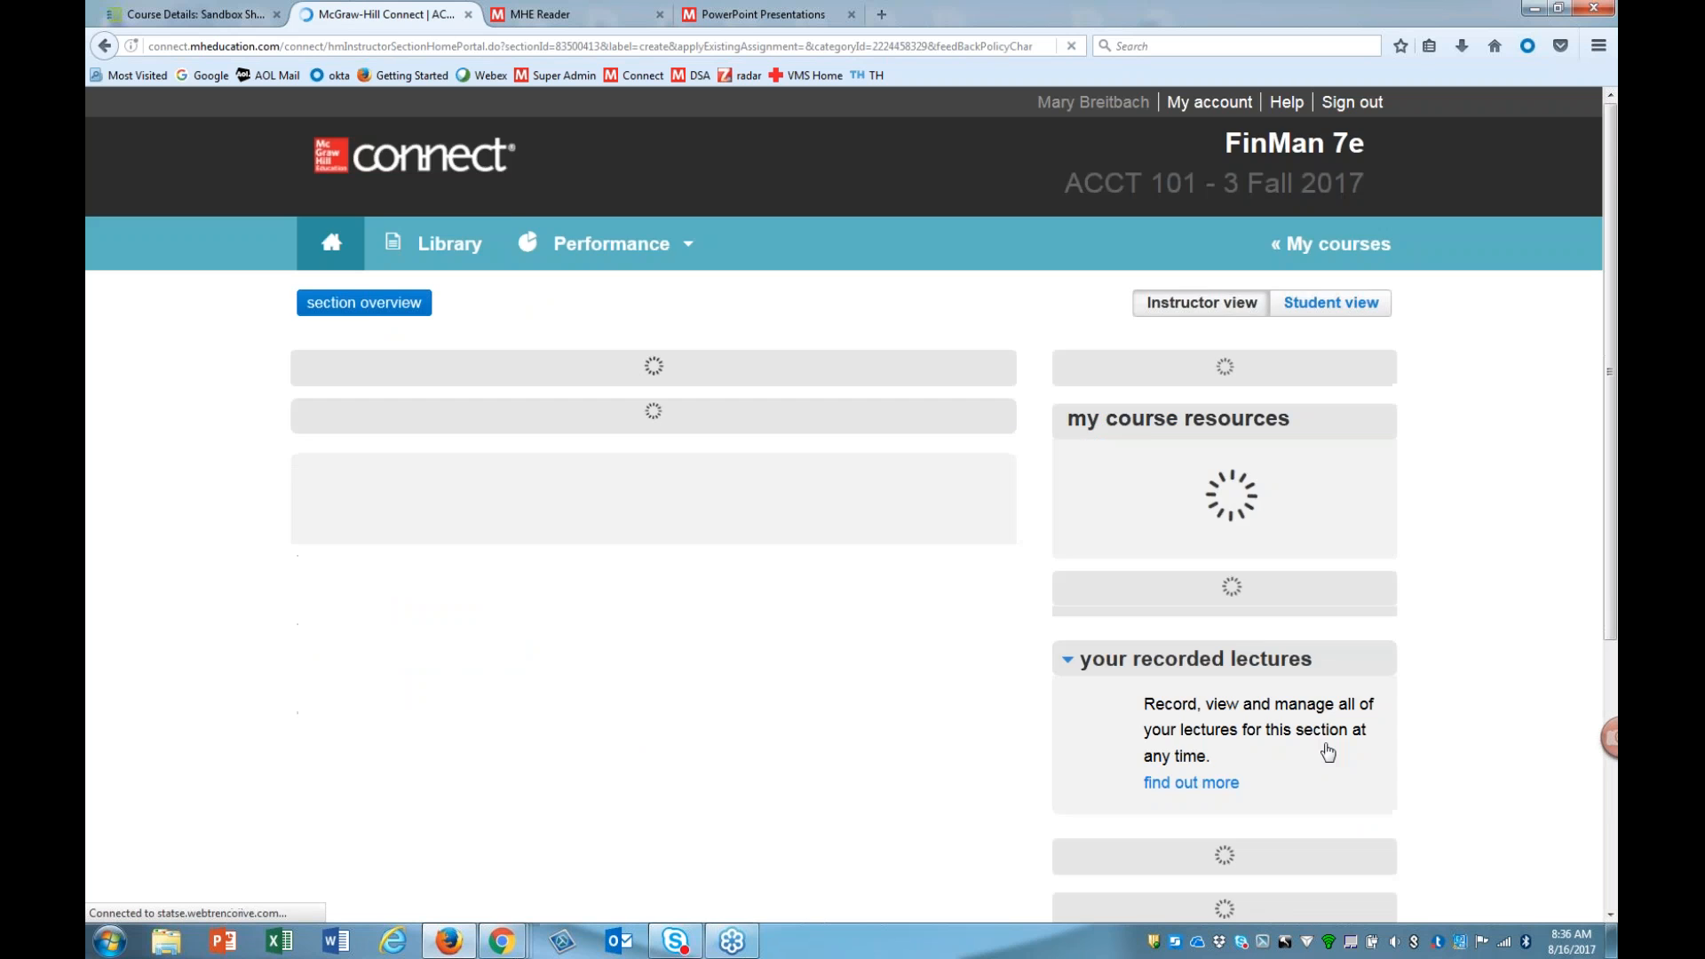
Step: Expand the Chapter 2. Accounting for Business Transactions group and open Ch 02 Homework
scroll(748, 626, down, 4)
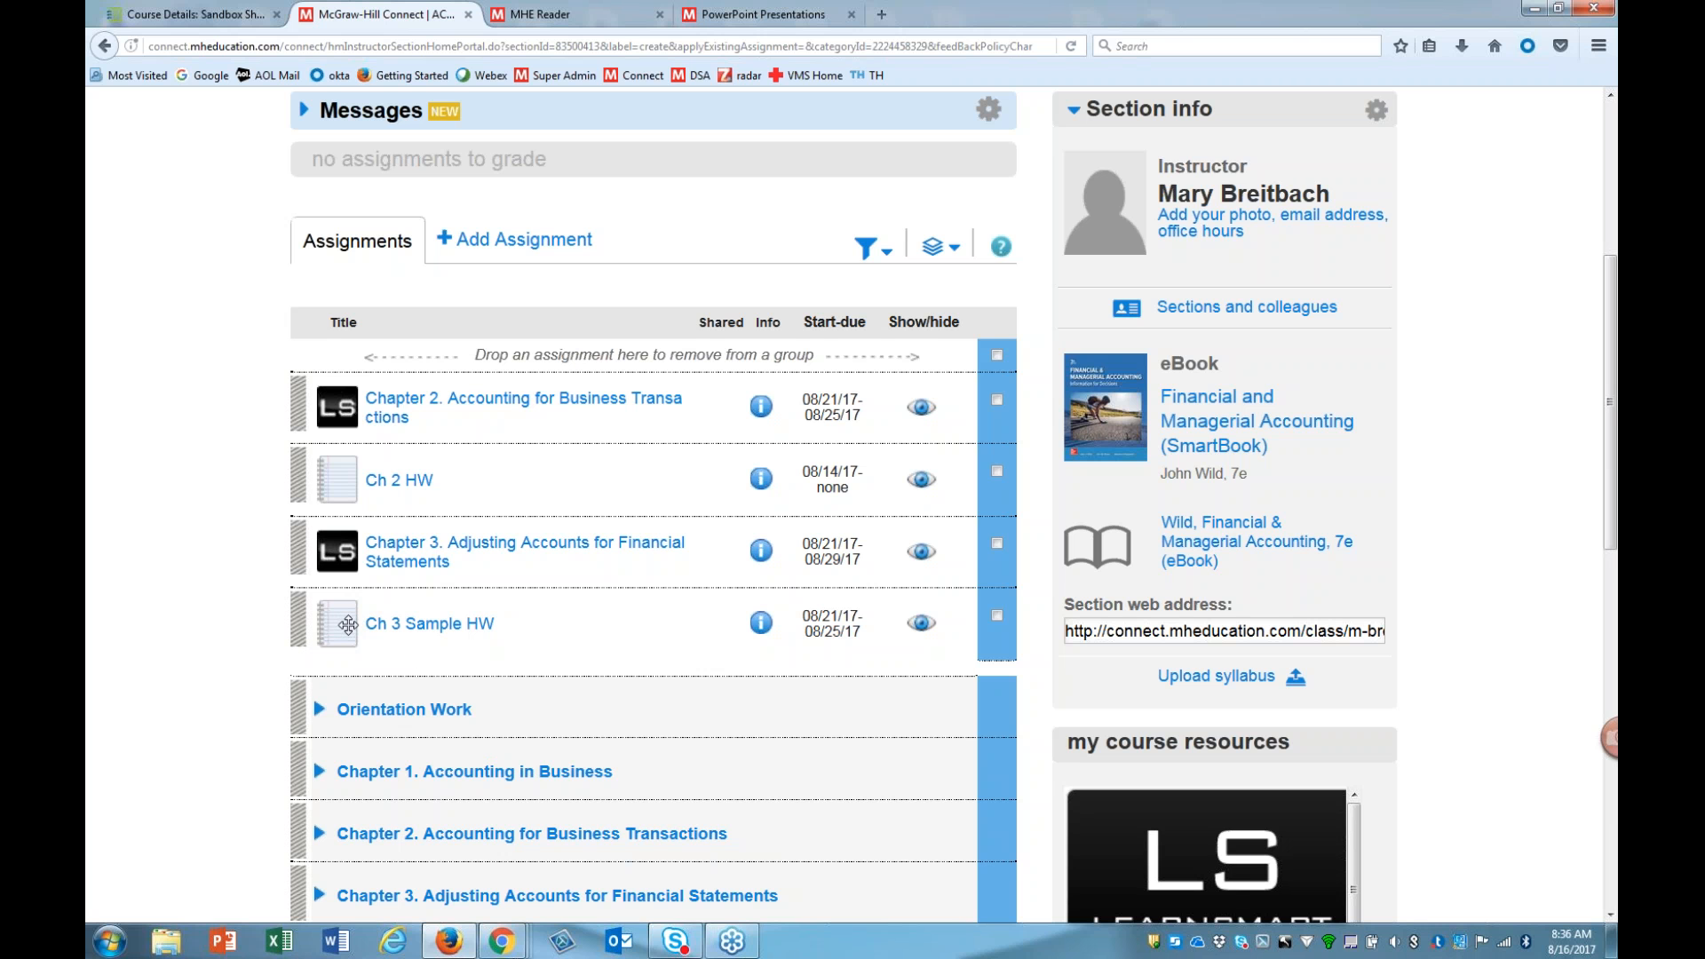
scroll(454, 697, down, 3)
scroll(454, 697, down, 3)
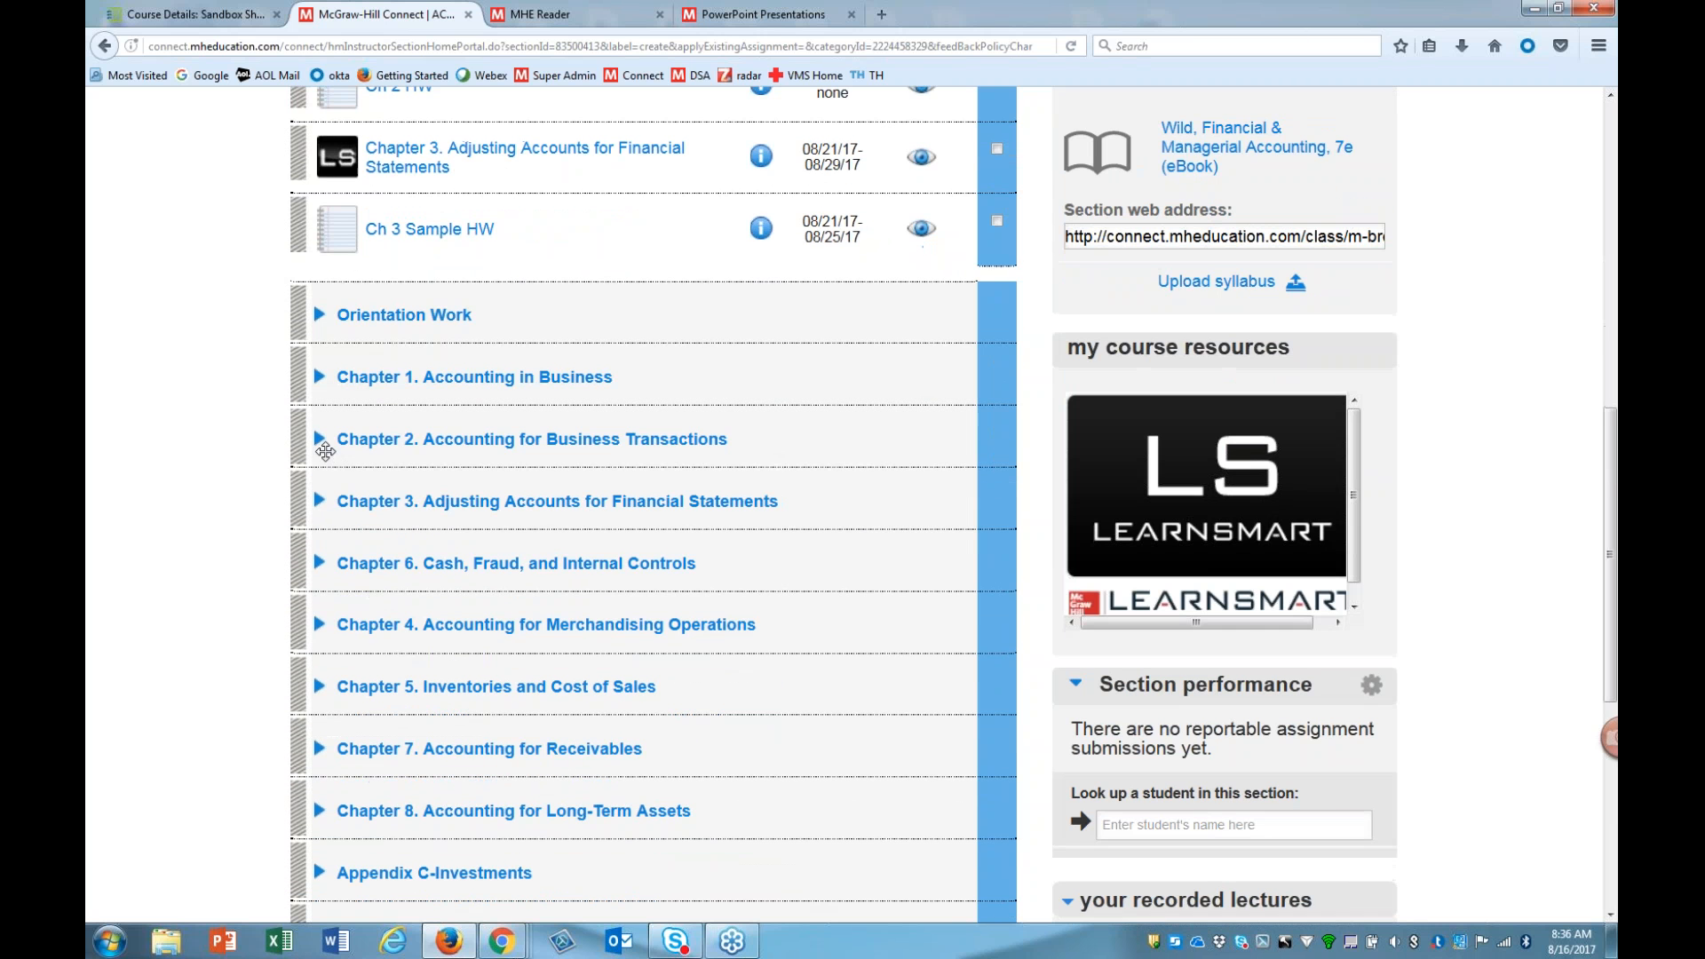
click(320, 441)
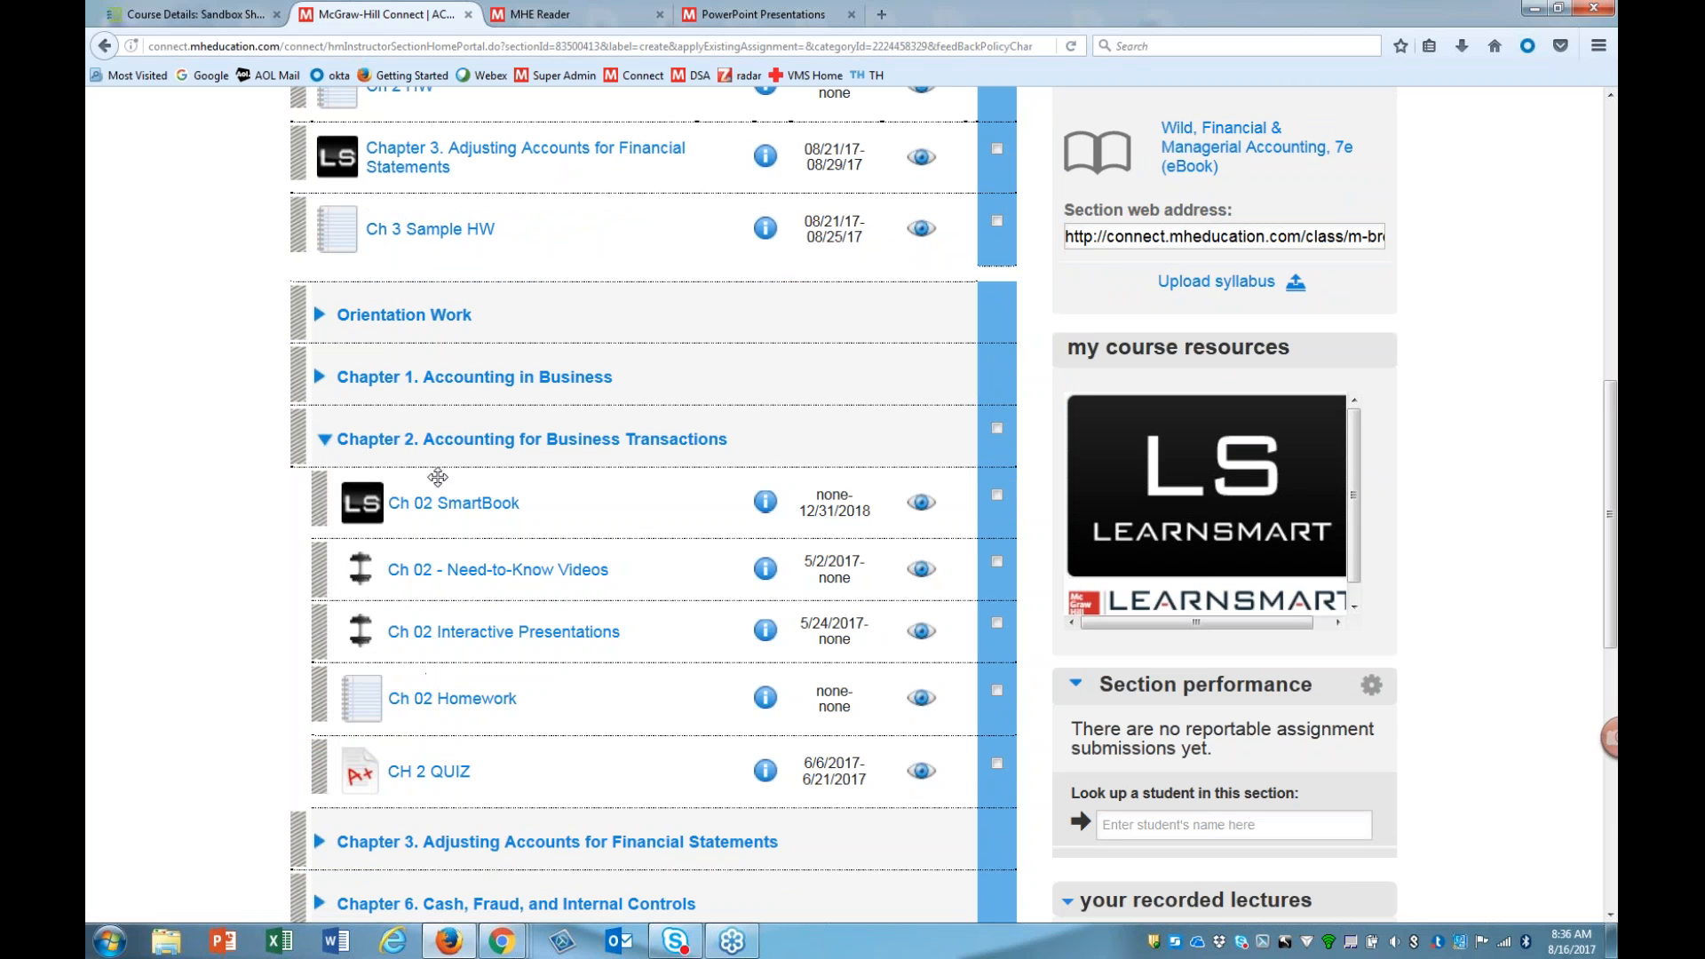
click(437, 698)
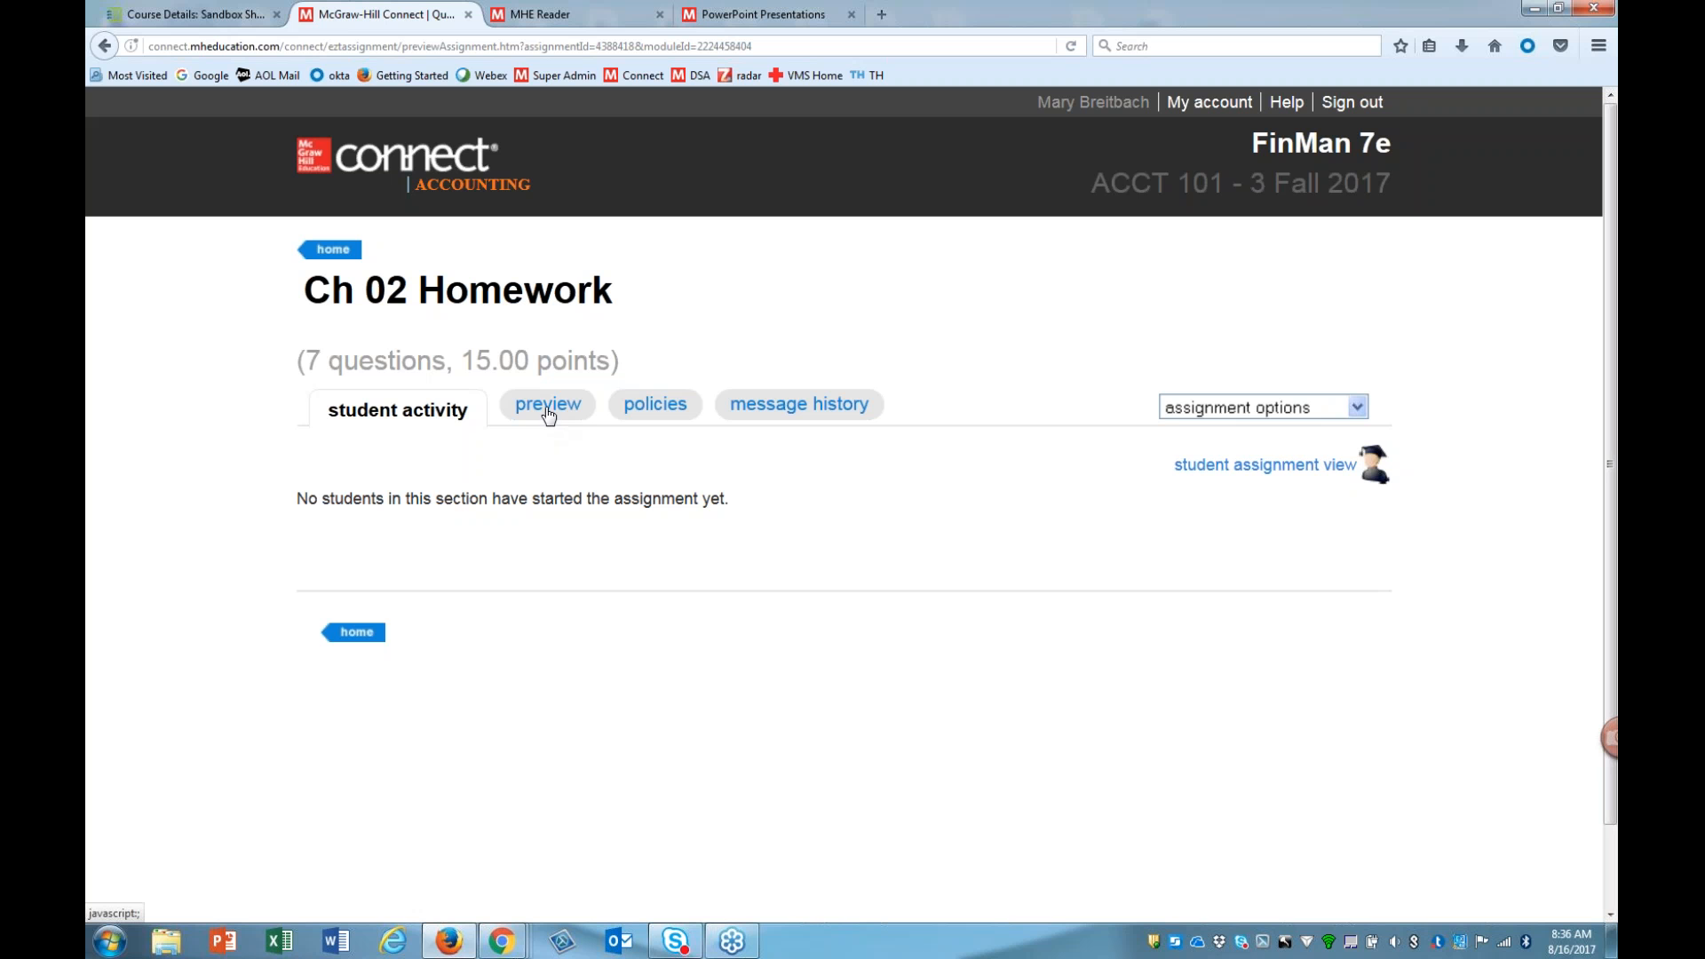
Step: Review the policies of Ch 02 Homework, including its attempts, resources and feedback
click(644, 416)
scroll(734, 700, down, 8)
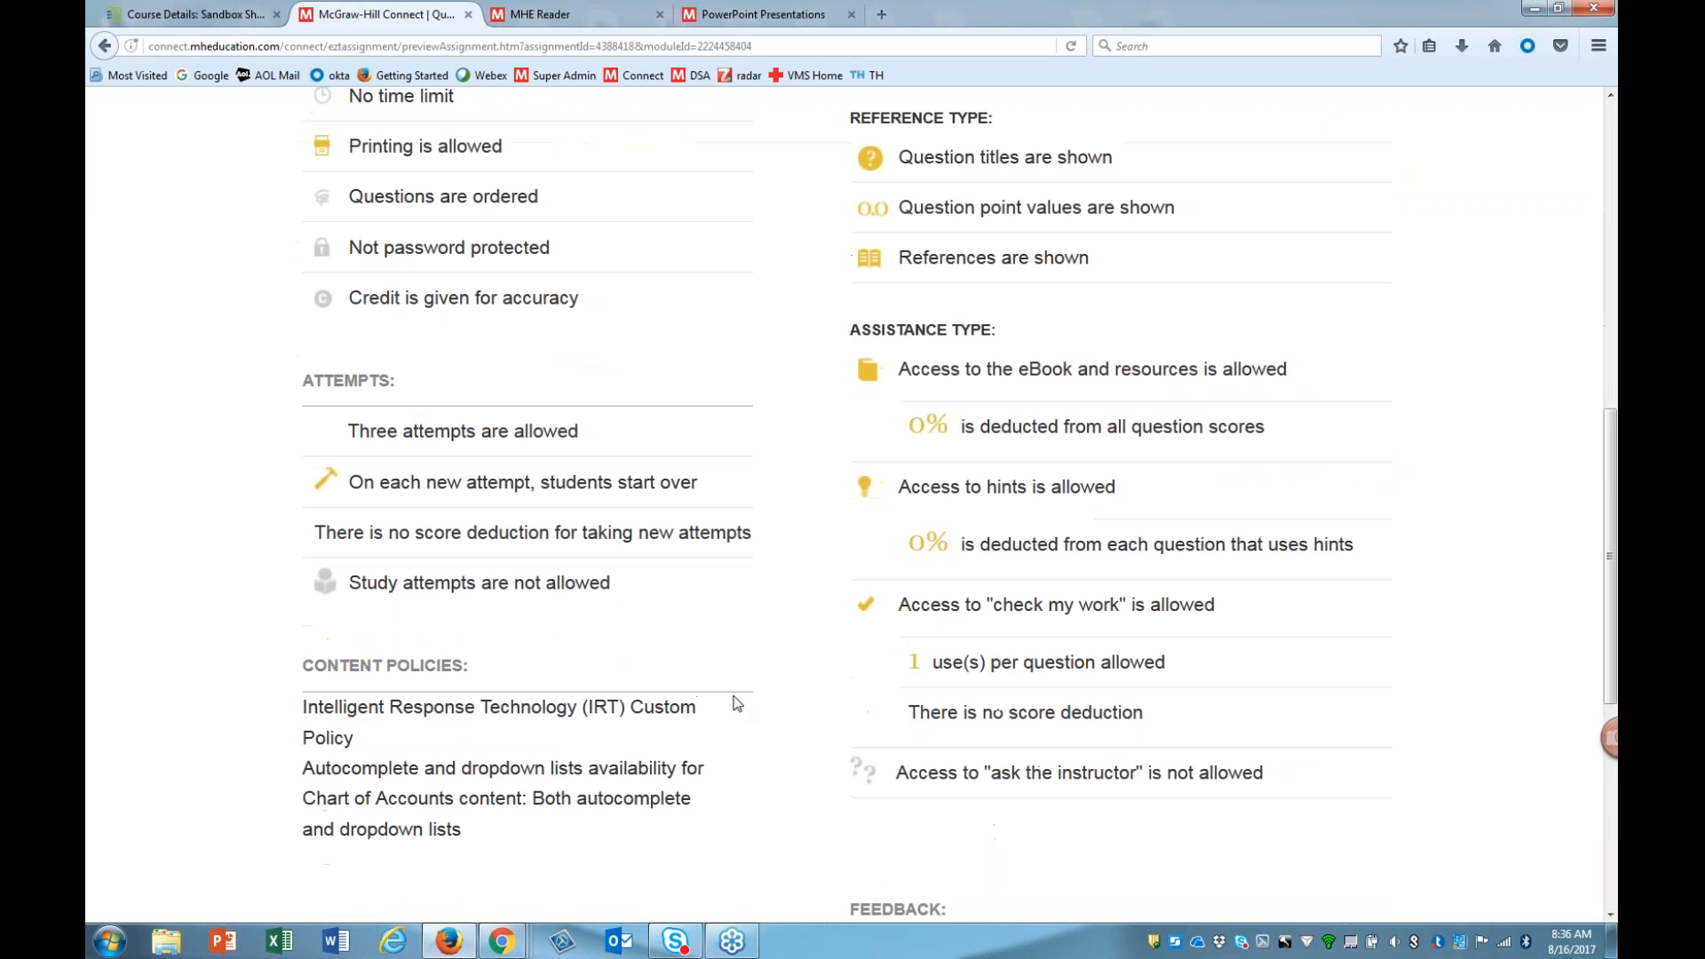
scroll(735, 703, down, 6)
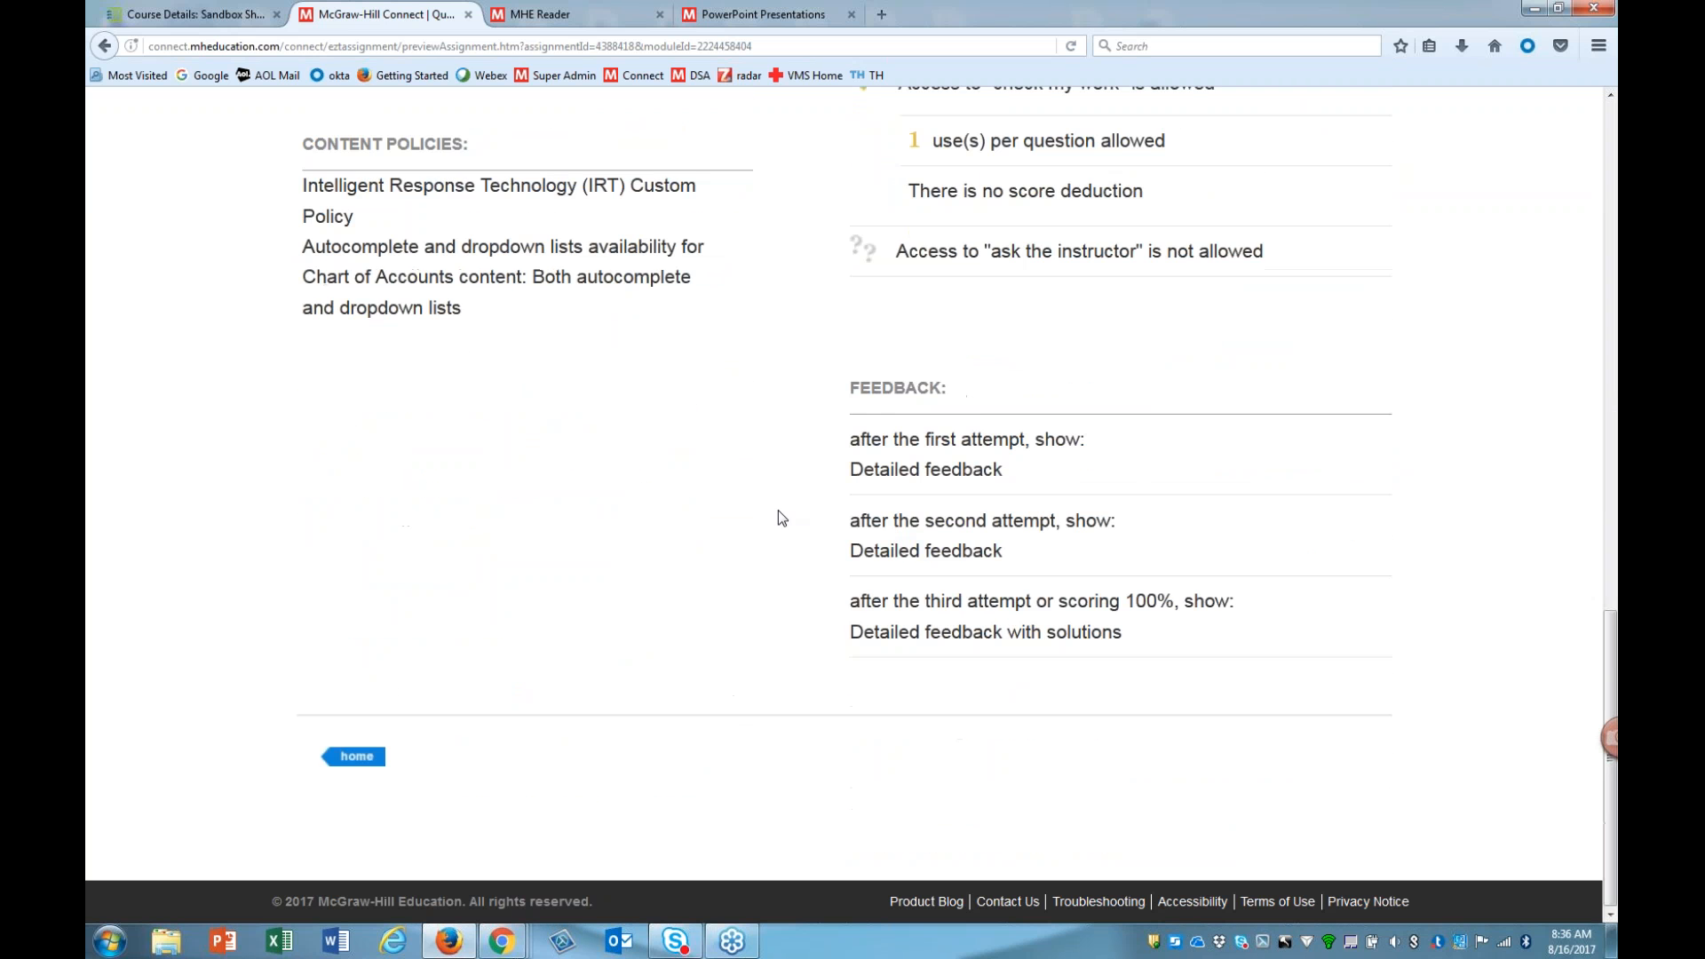
scroll(754, 500, up, 14)
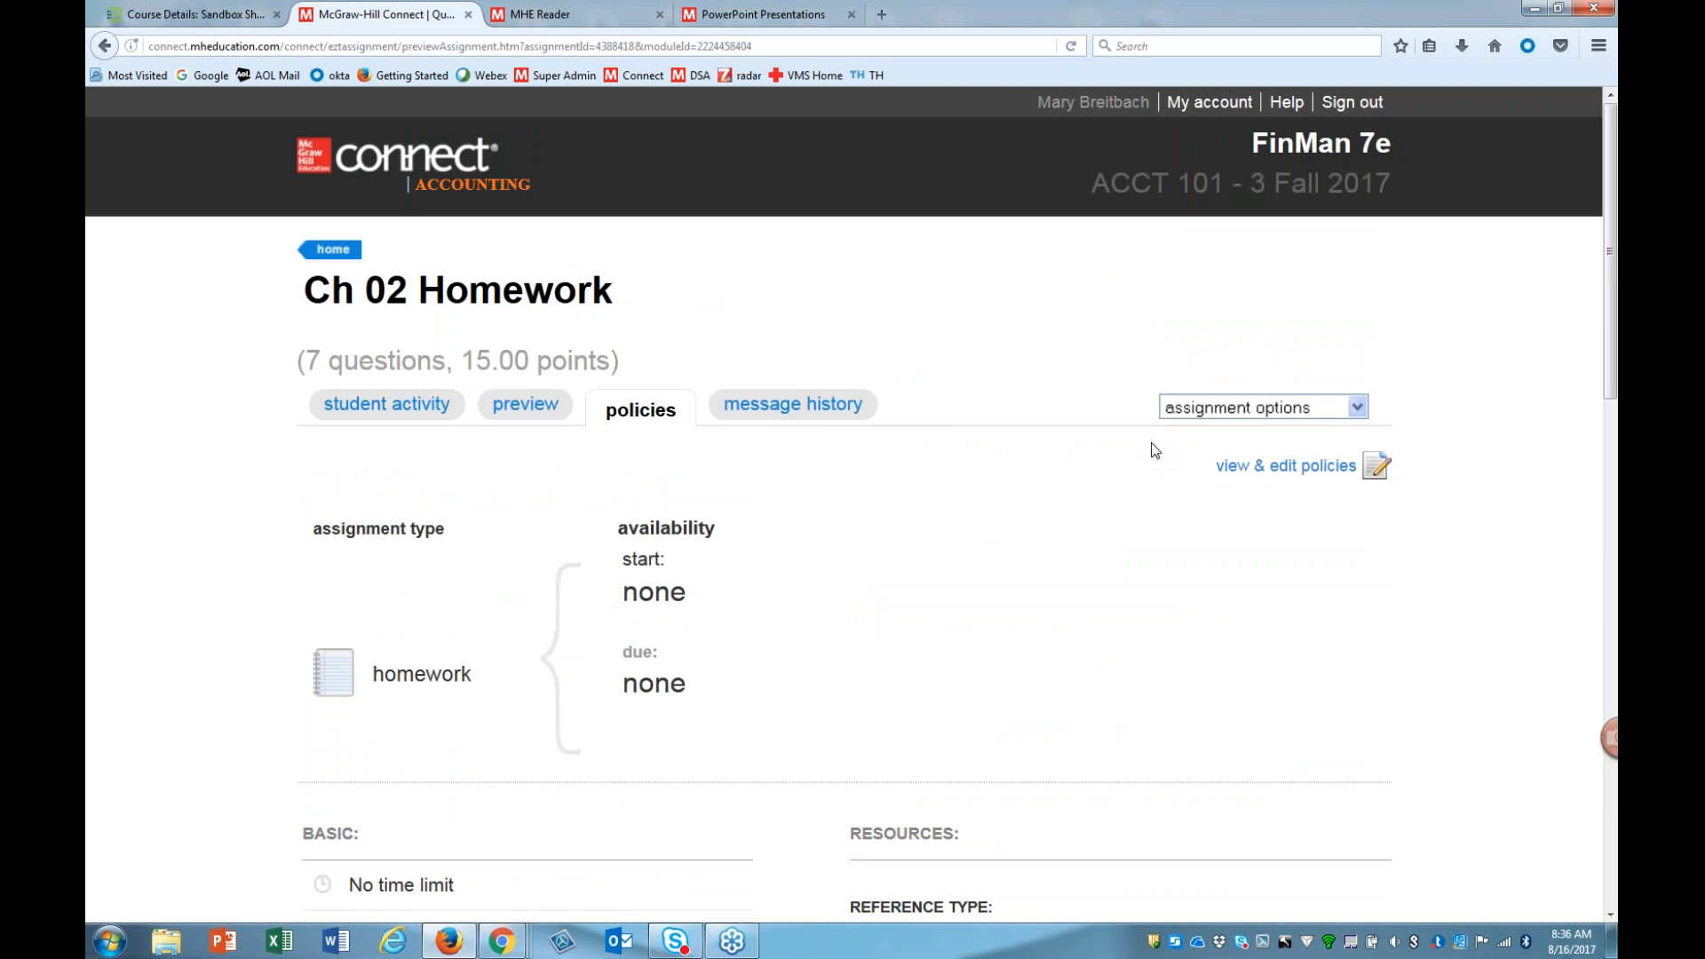
Step: Open Ch 02 Homework for editing, look over its organized questions, and continue to setting its policies
click(1323, 408)
click(761, 548)
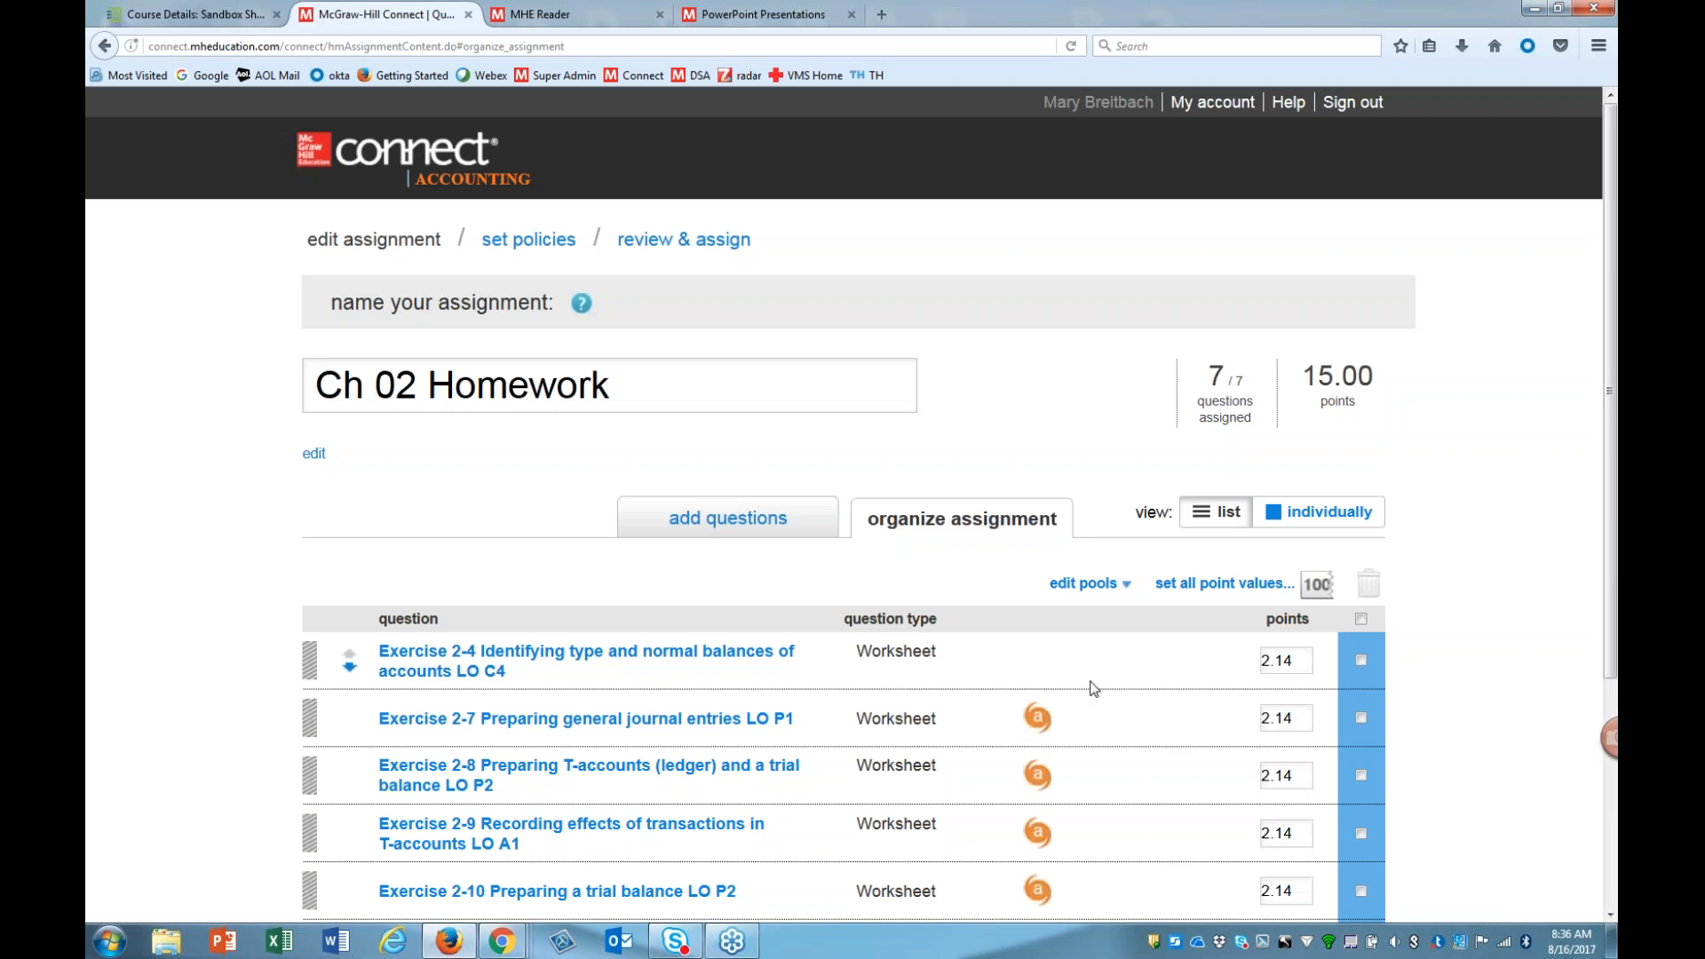
scroll(1095, 689, down, 3)
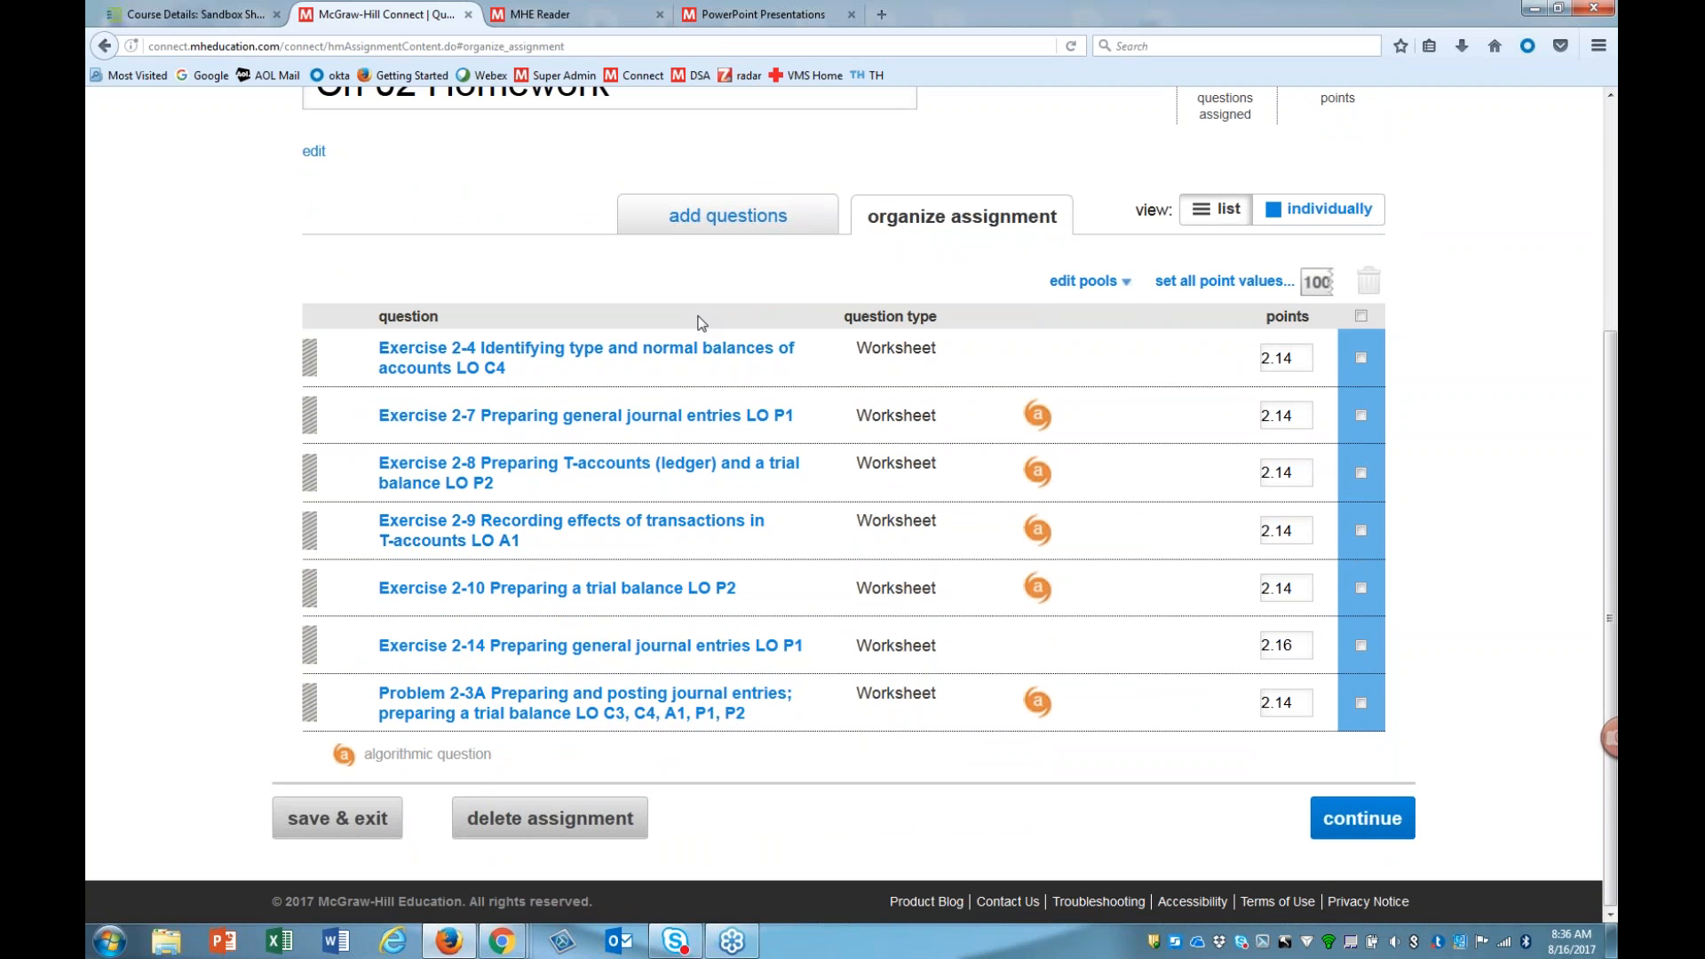
click(1385, 830)
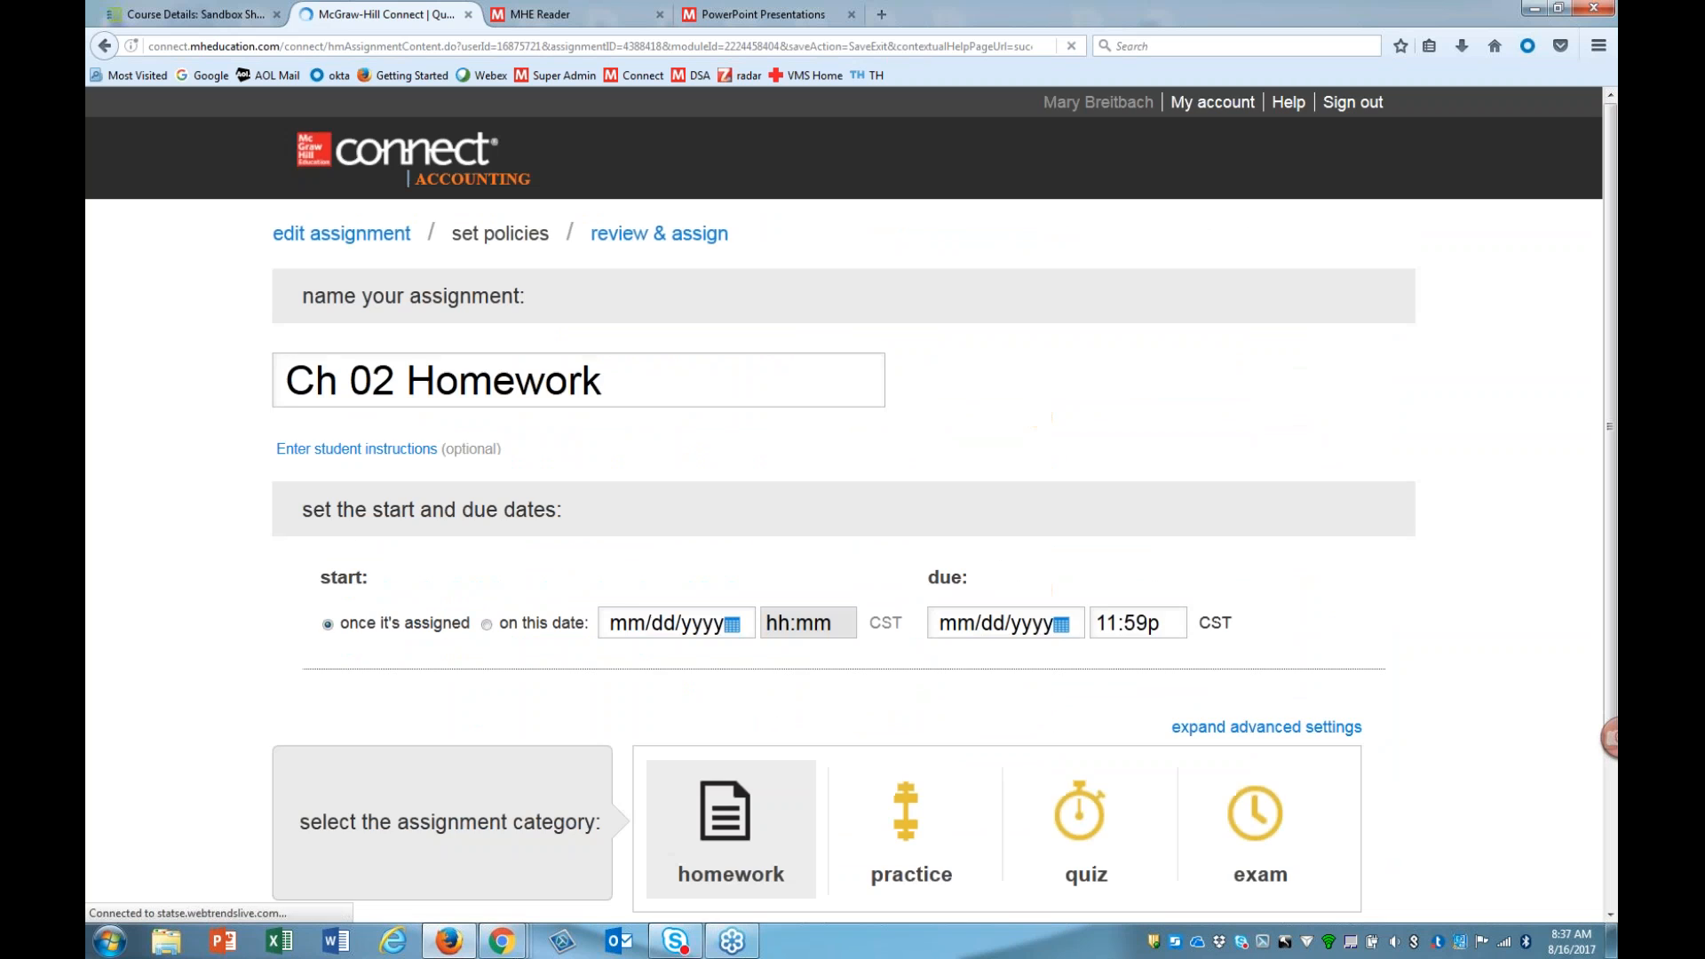
Step: Keep the policies of Ch 02 Homework, proceed to its review, and assign it to the current section
scroll(1393, 830, down, 2)
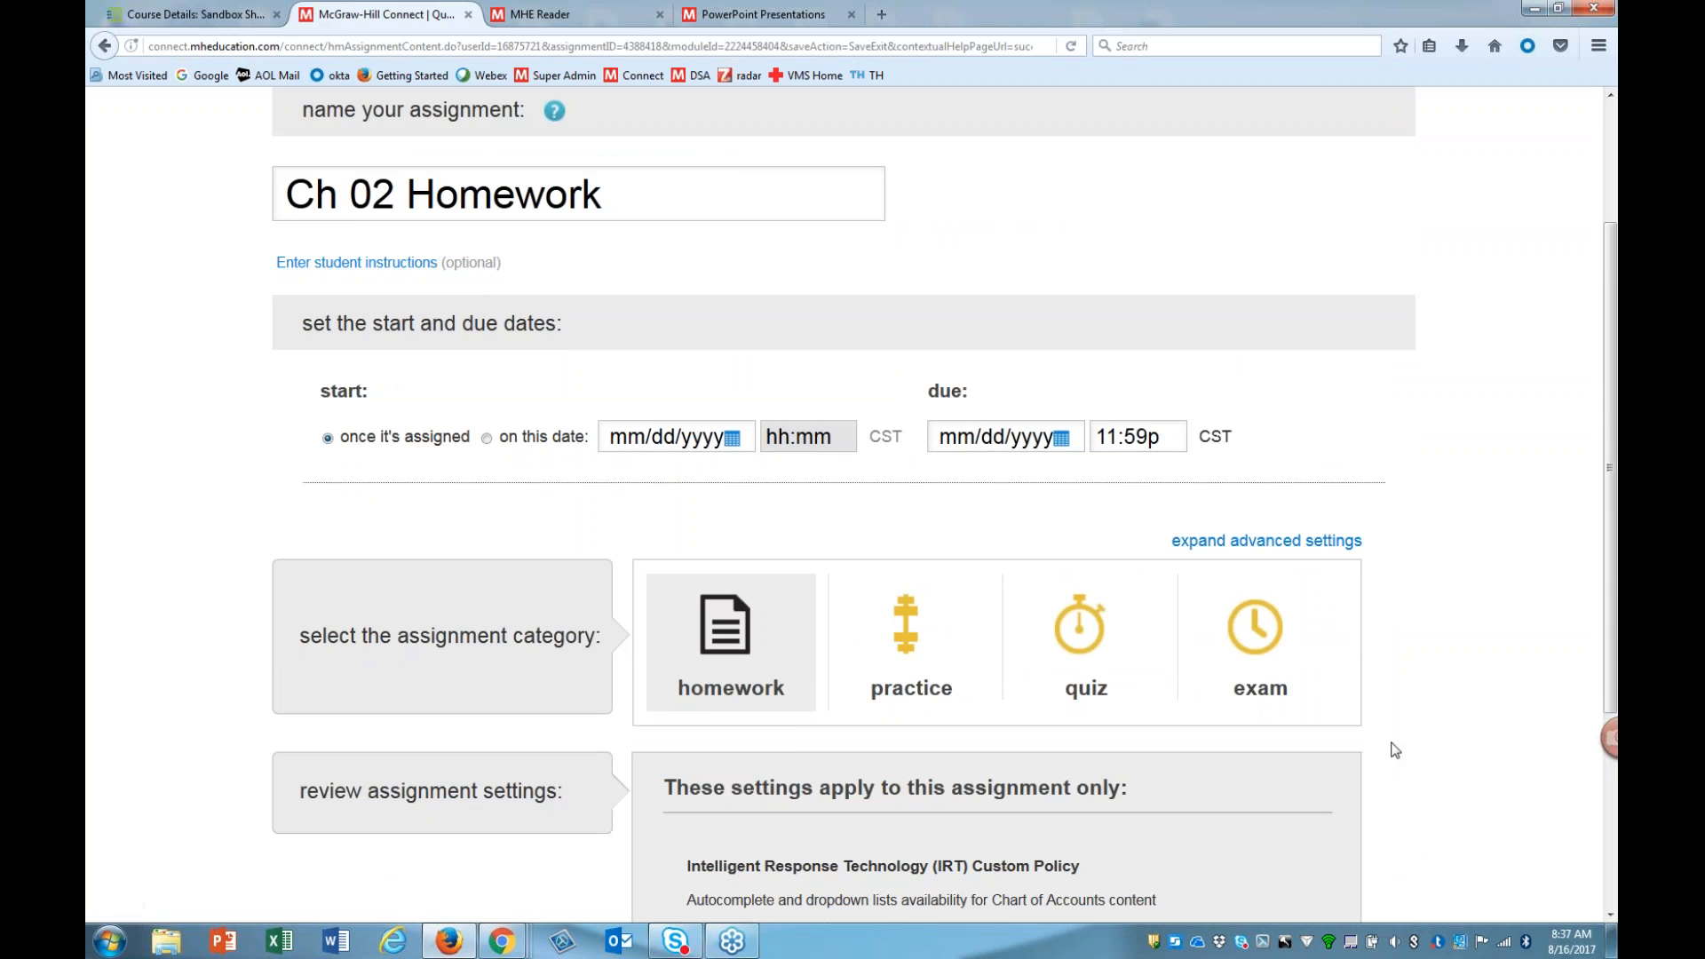
scroll(1392, 751, down, 2)
click(1313, 838)
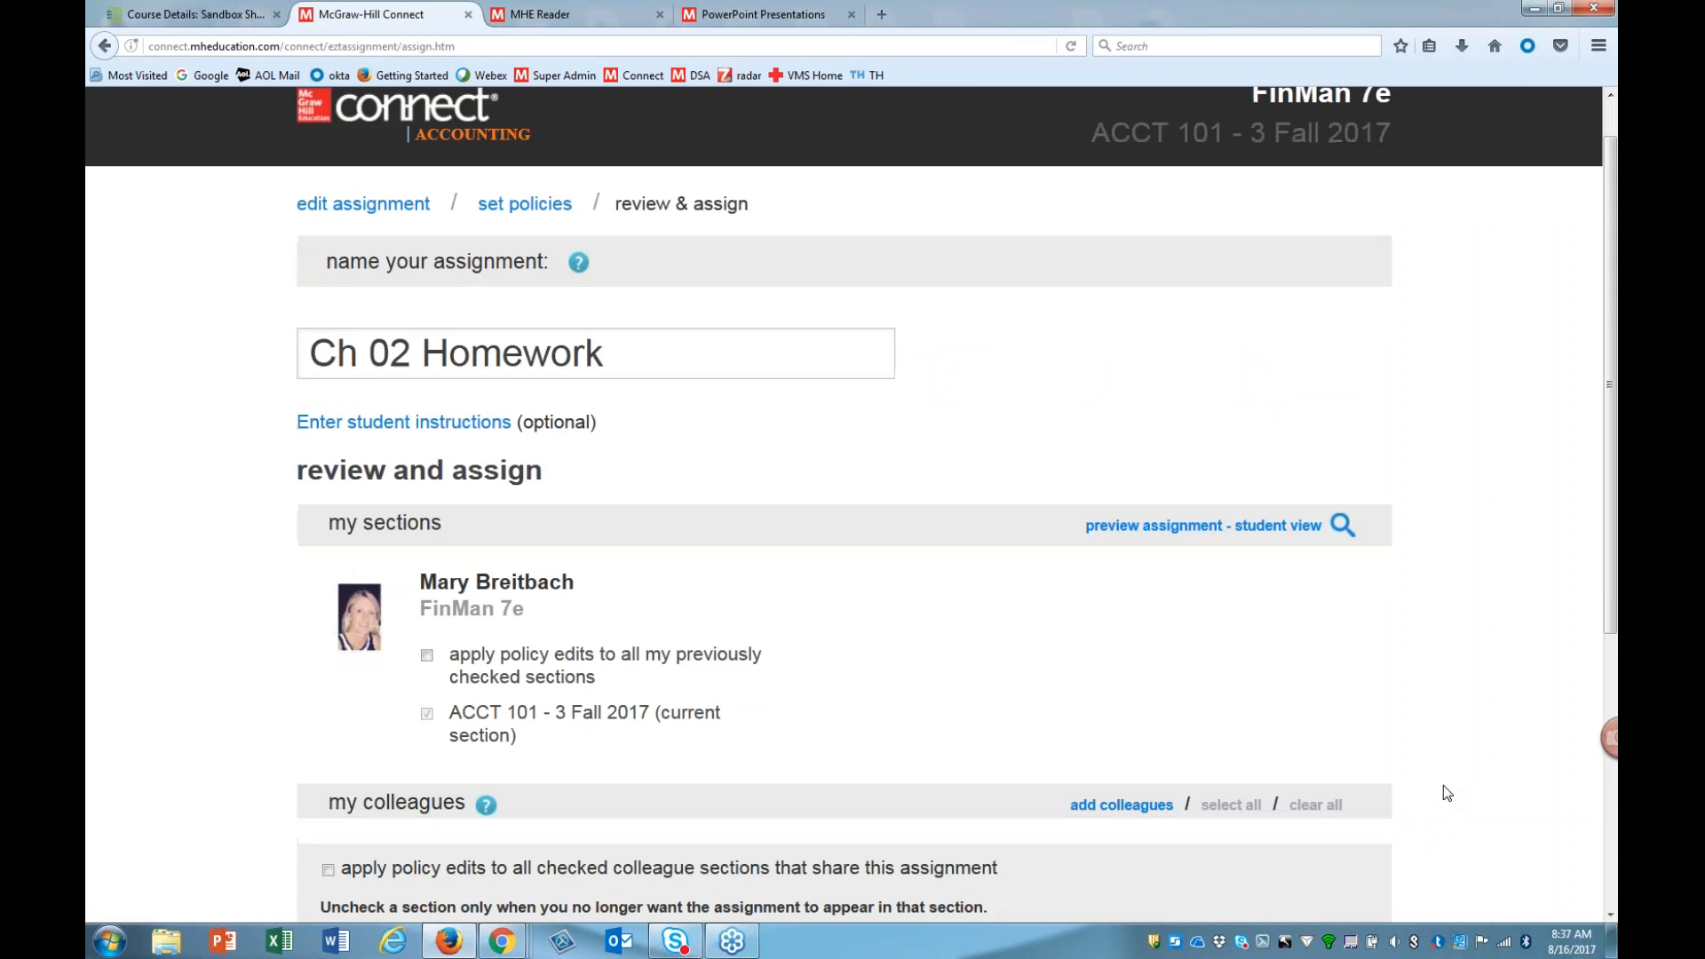
scroll(1403, 790, down, 4)
click(1361, 795)
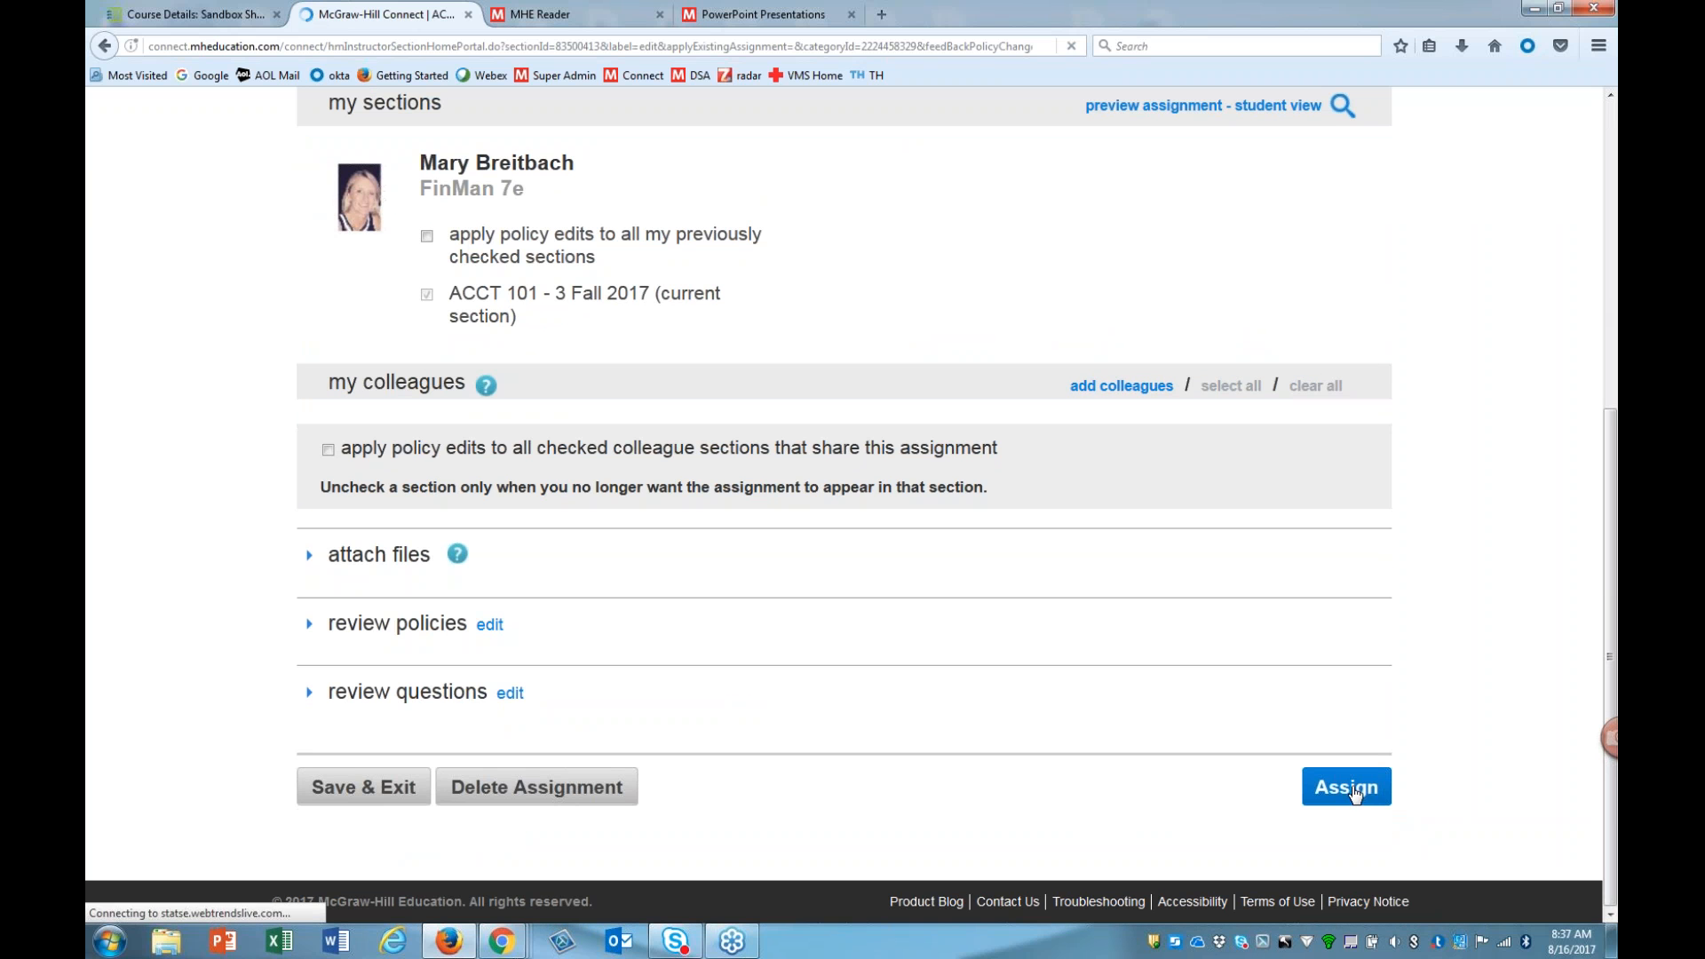
Step: Expand the Chapter 1 and Chapter 2 assignment groups on the section home page
scroll(1004, 727, down, 10)
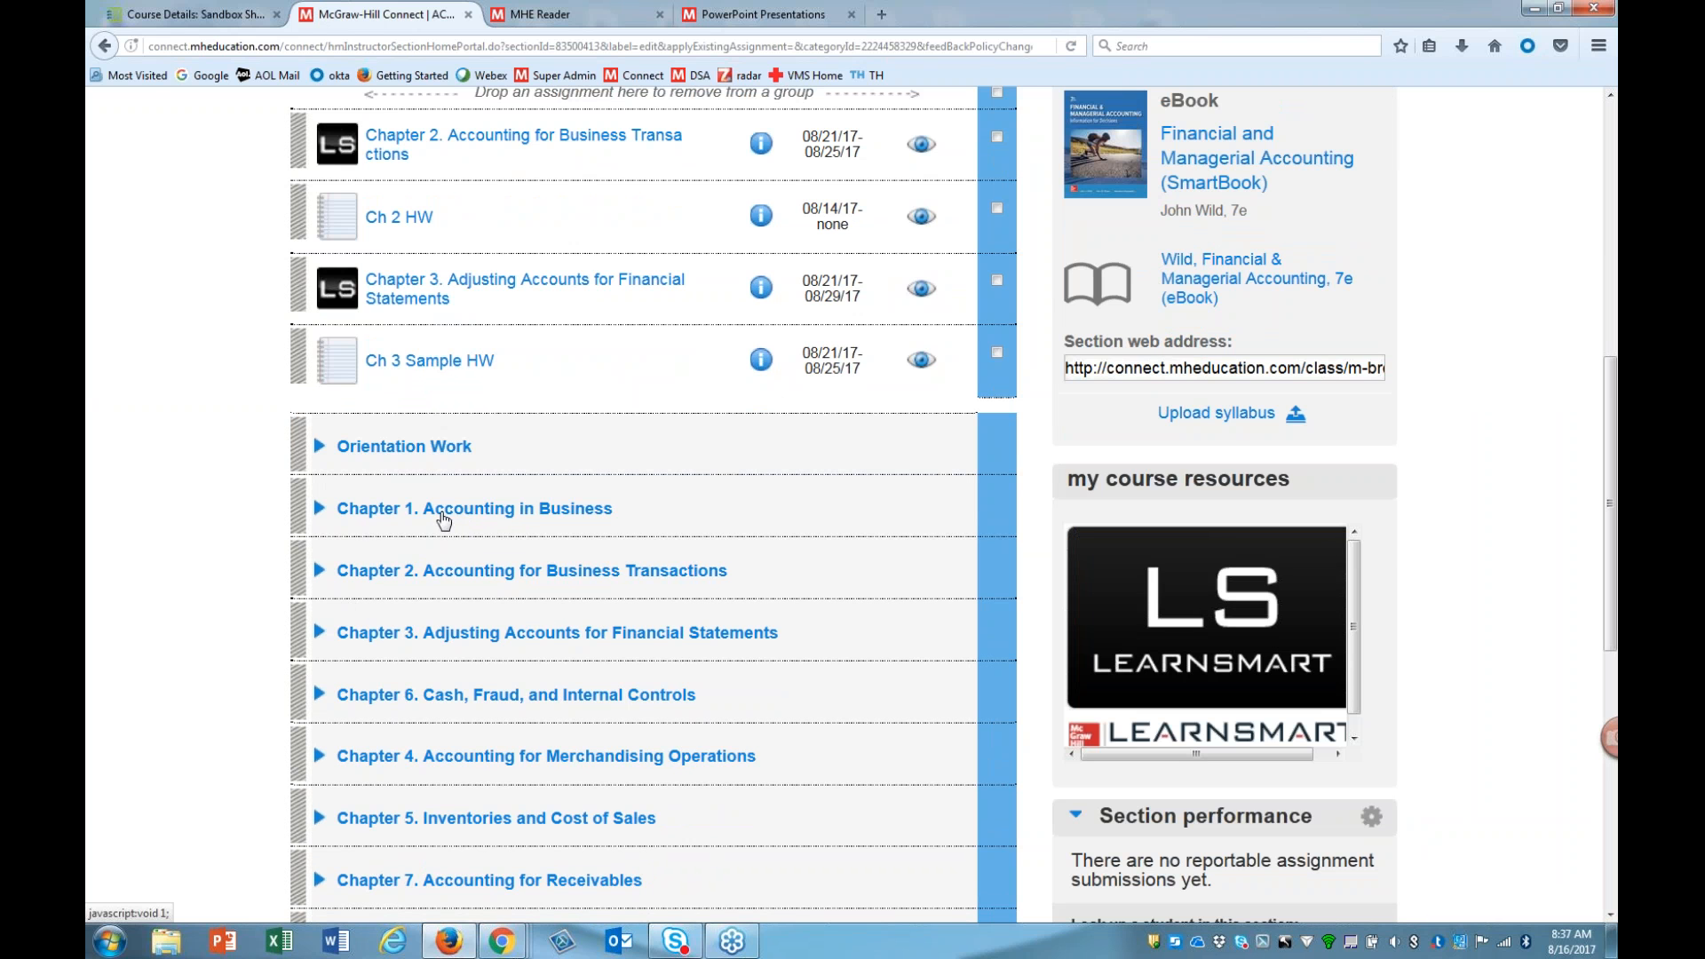
click(319, 510)
scroll(320, 517, down, 4)
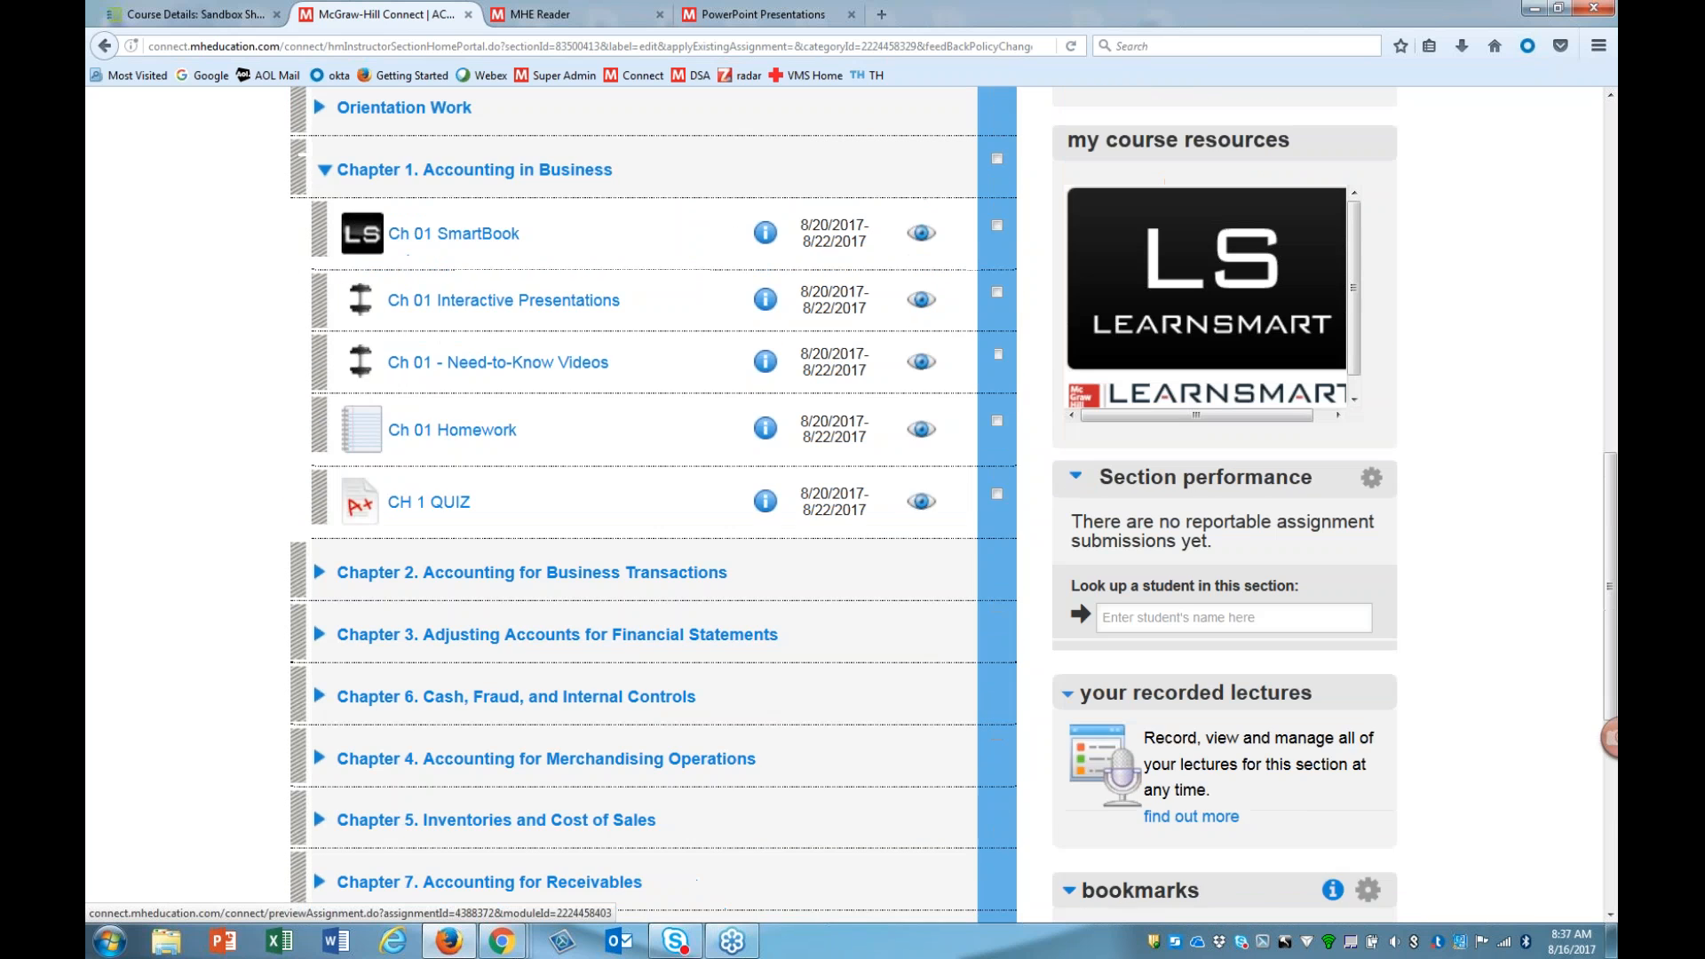
scroll(321, 522, down, 1)
click(320, 517)
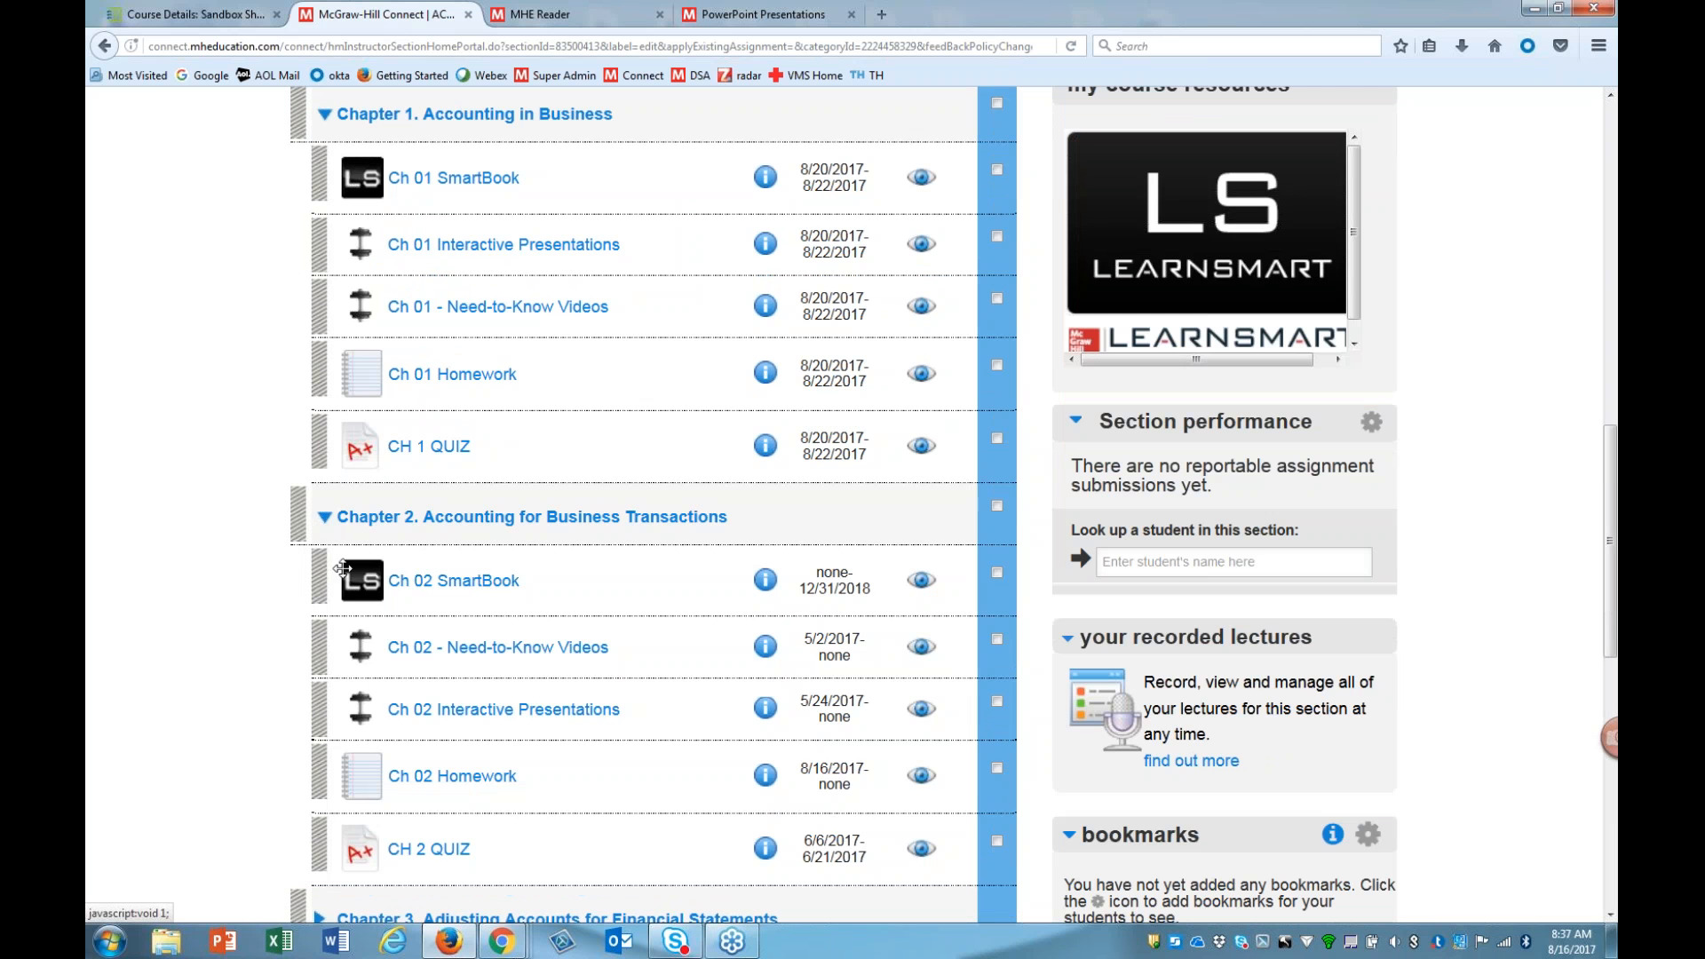
Step: Expand the Chapter 3 assignment group and look over the start and due dates of the expanded chapters
scroll(391, 640, down, 3)
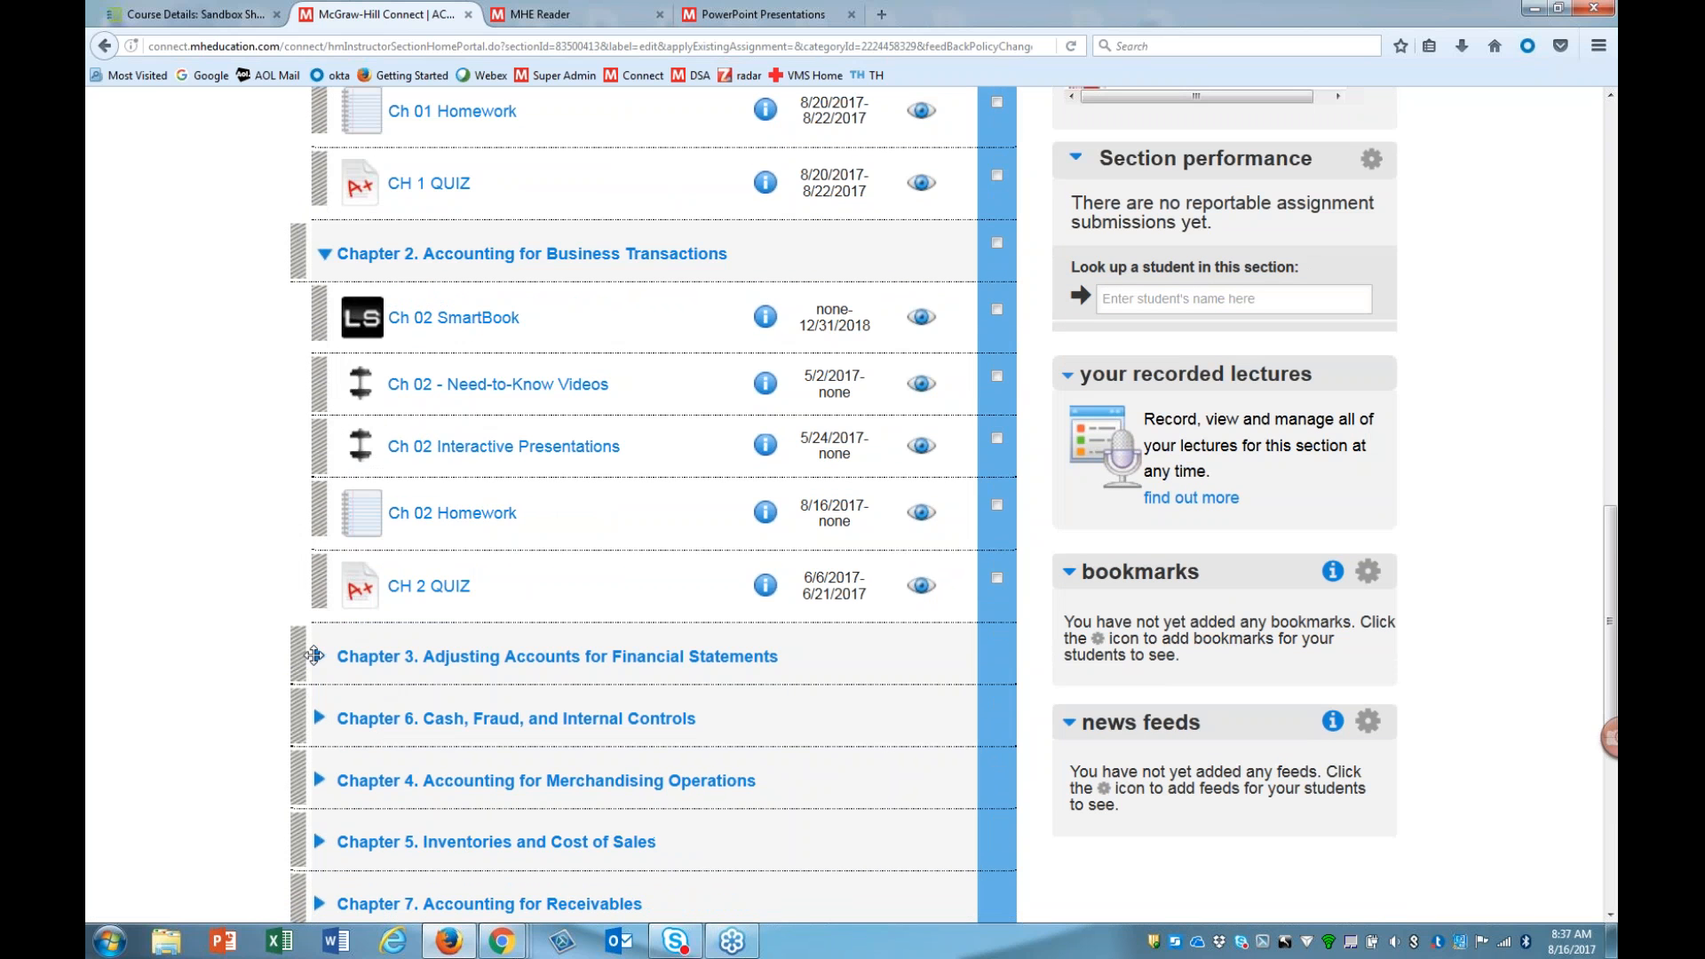
click(319, 657)
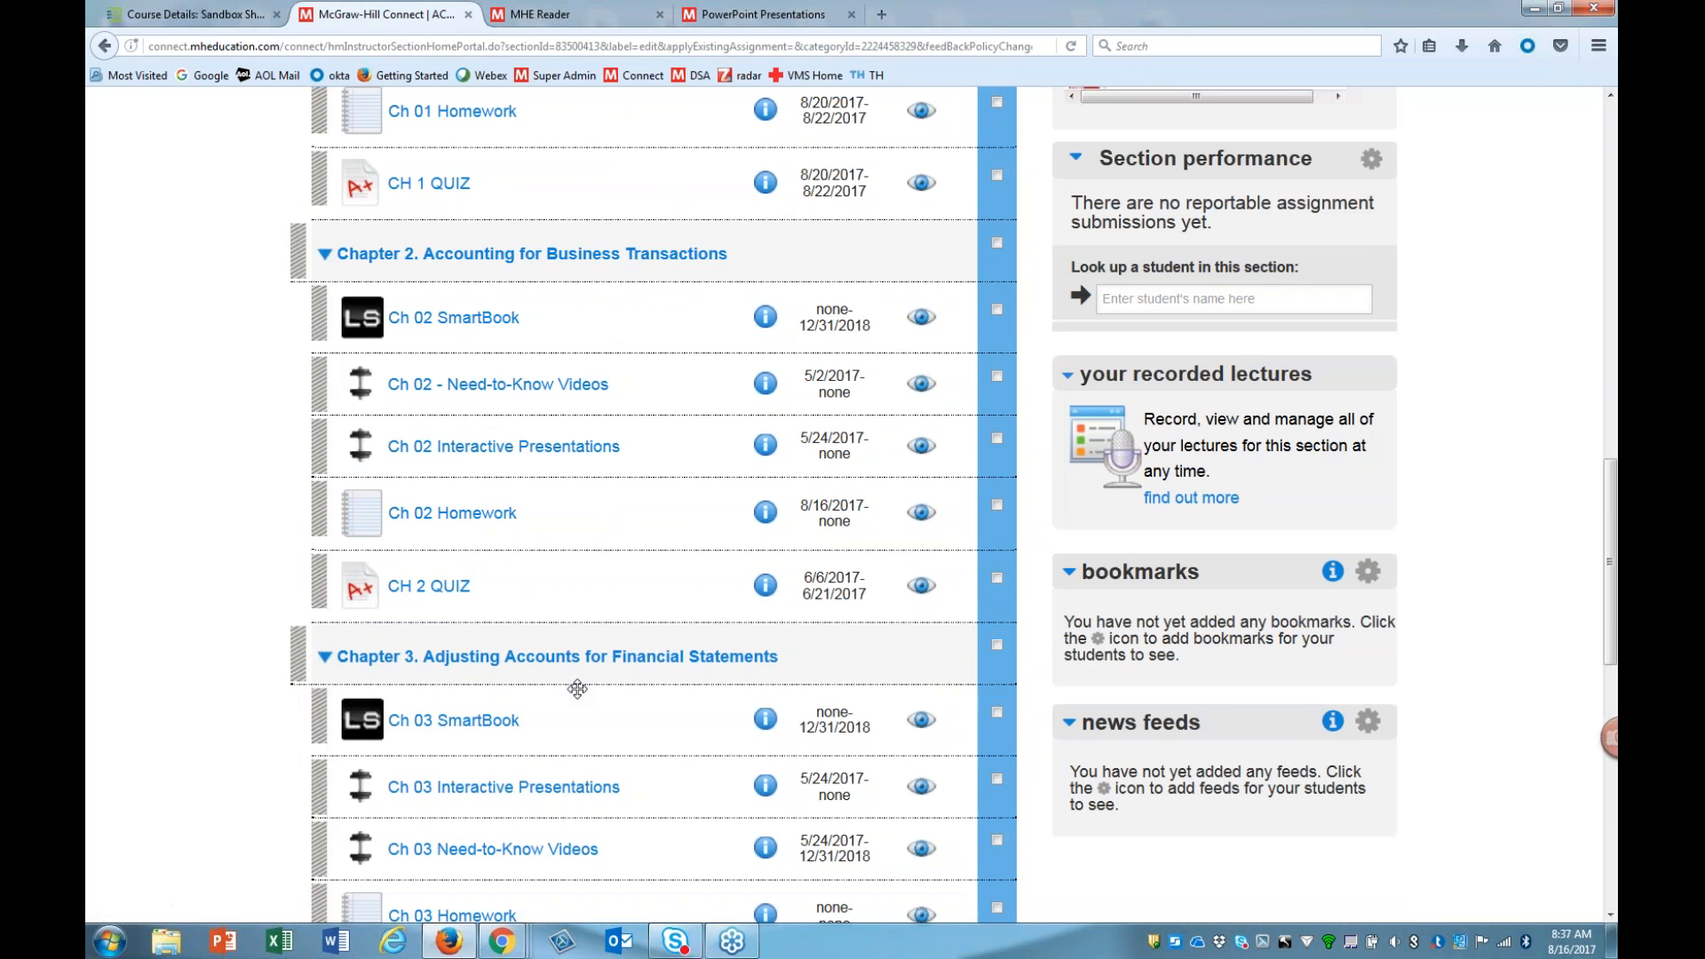
scroll(577, 689, up, 5)
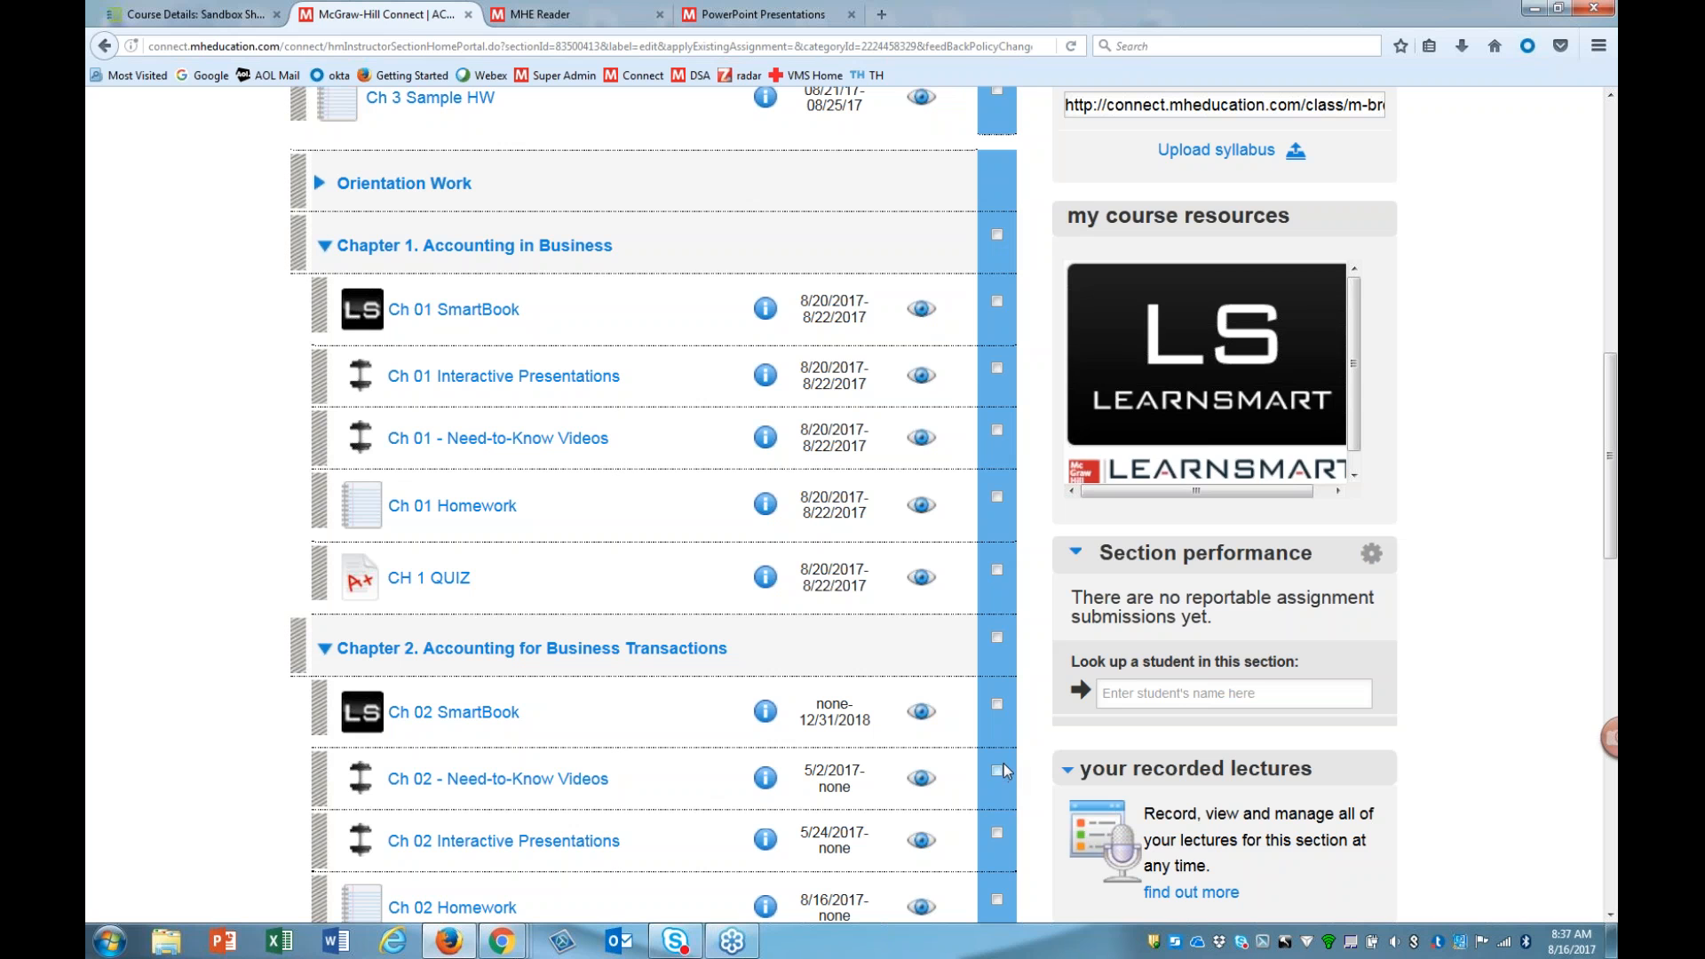
scroll(1006, 769, up, 3)
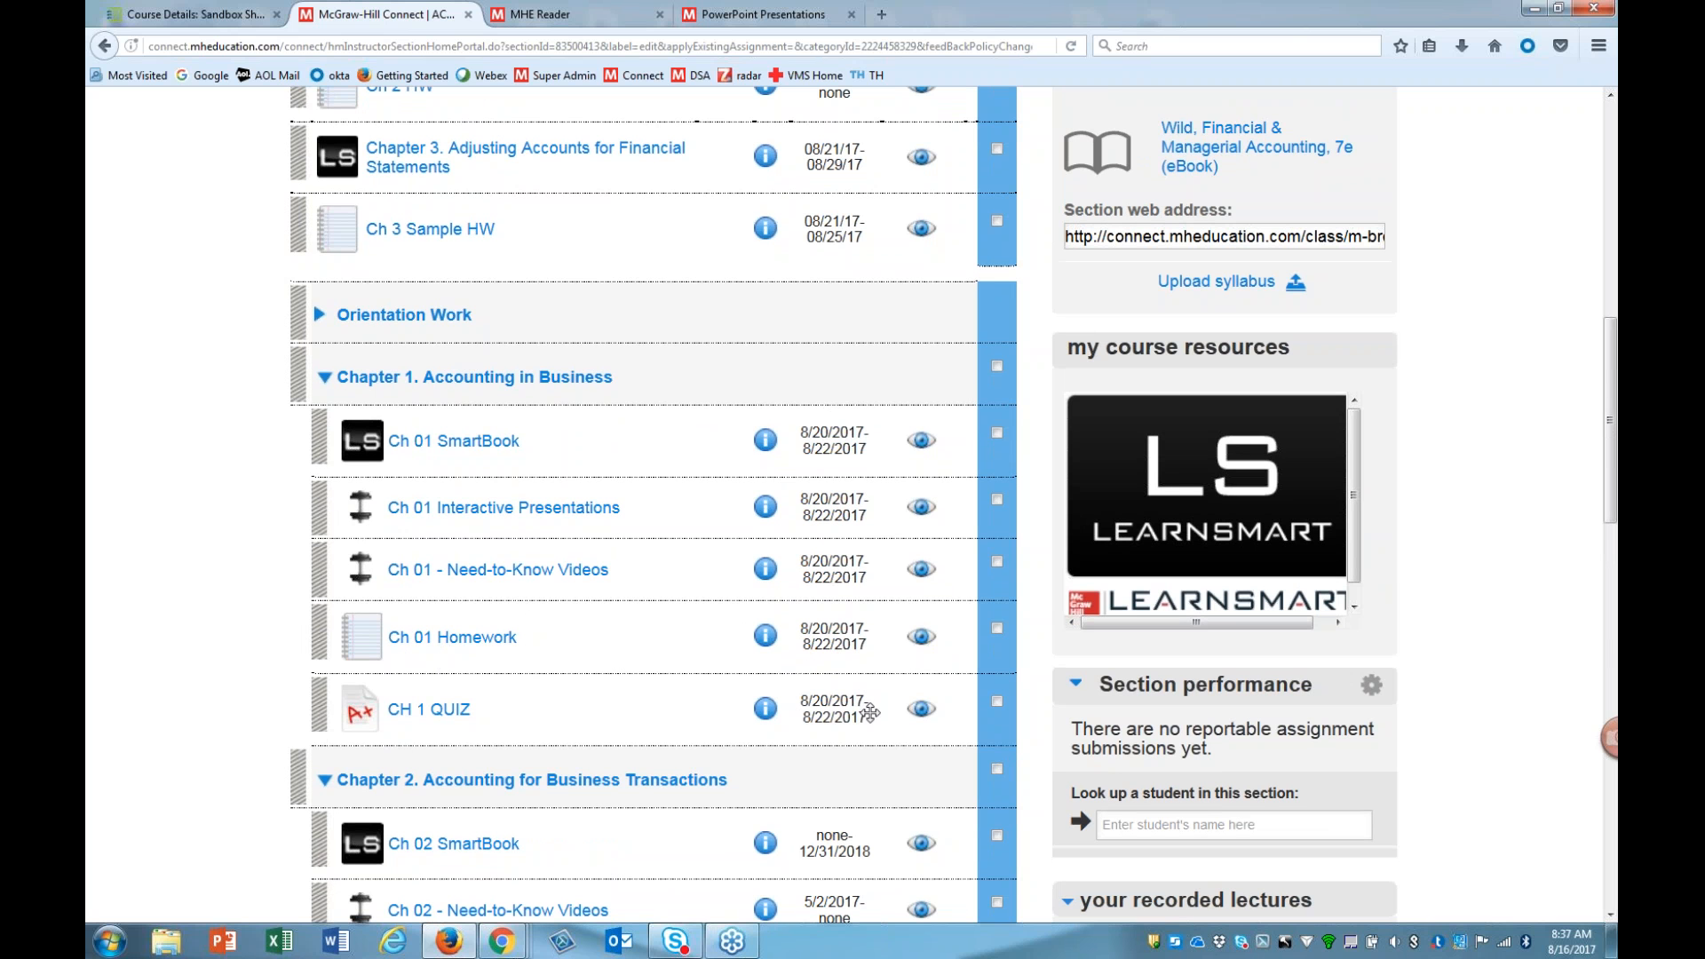
Step: Select all Chapter 1 assignments together and open date management for them
click(998, 367)
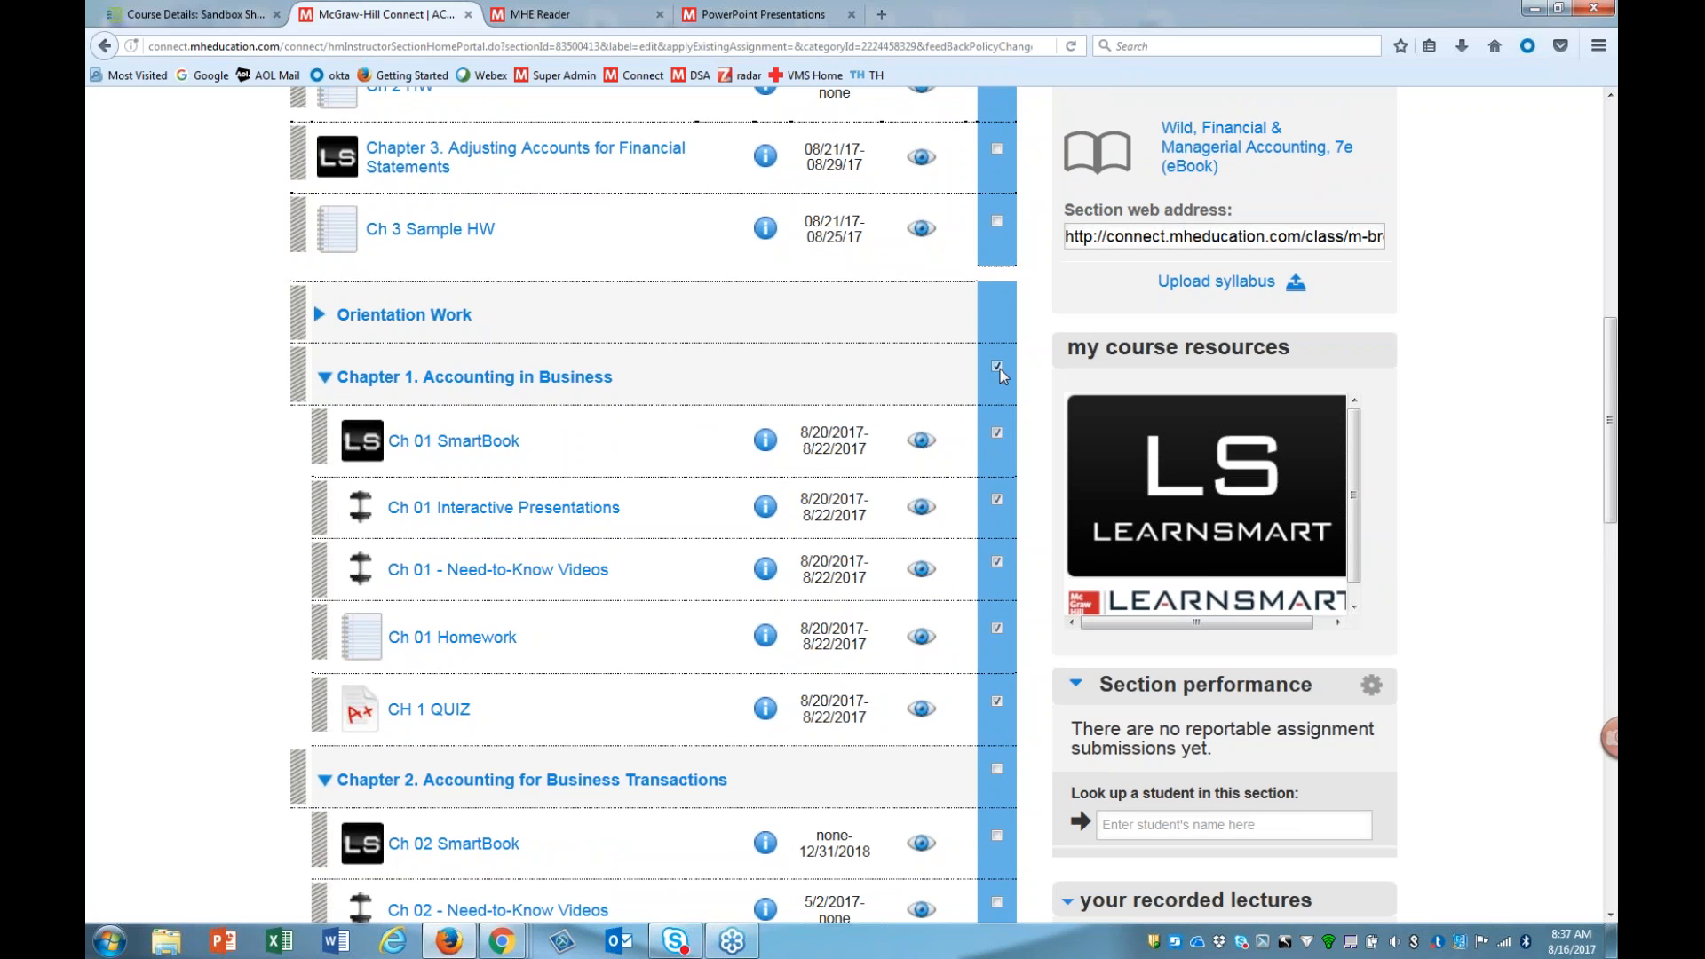
click(998, 769)
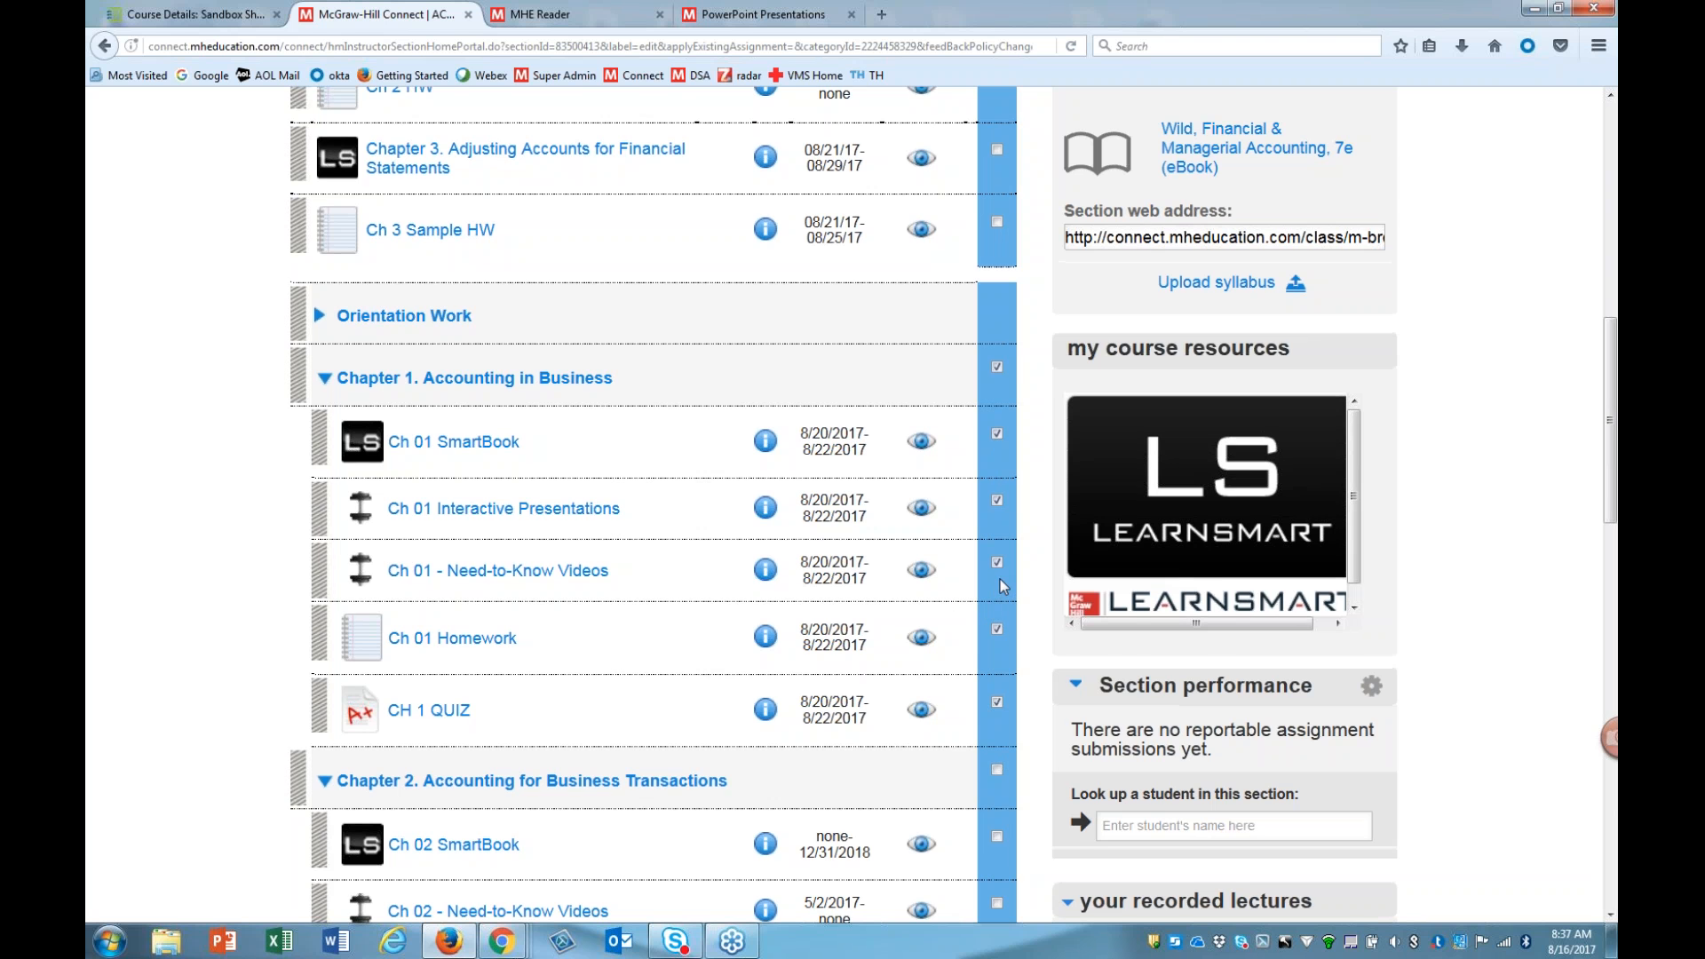
scroll(977, 604, up, 10)
click(949, 638)
click(948, 638)
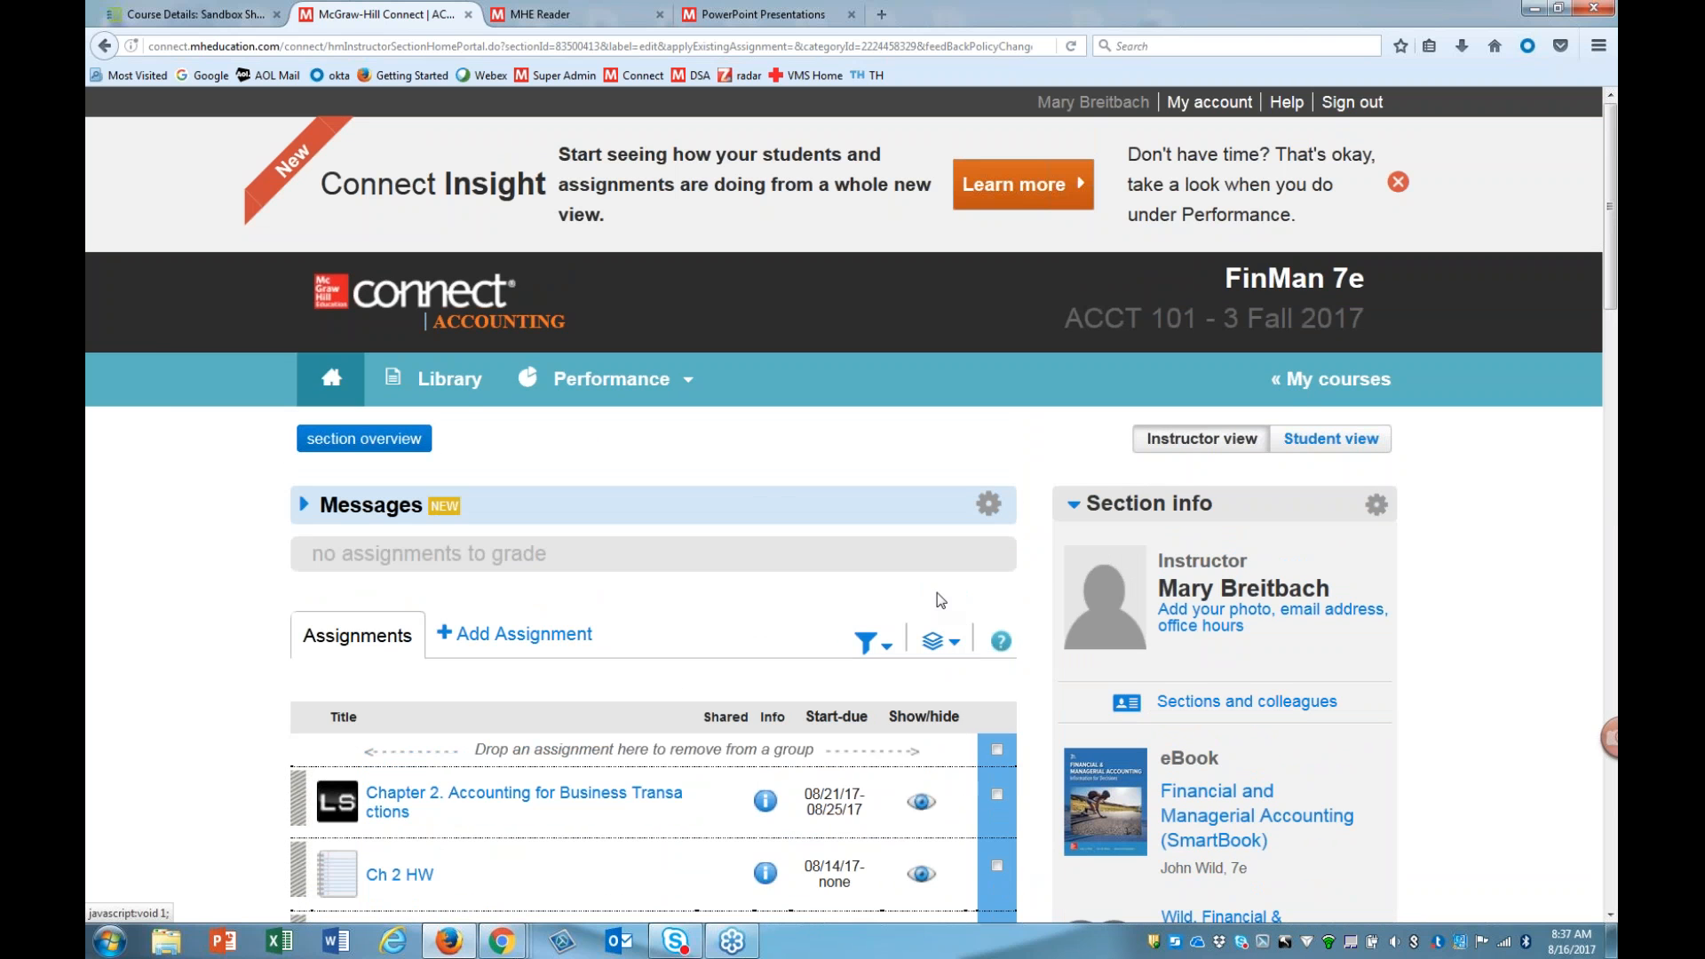
scroll(947, 636, down, 3)
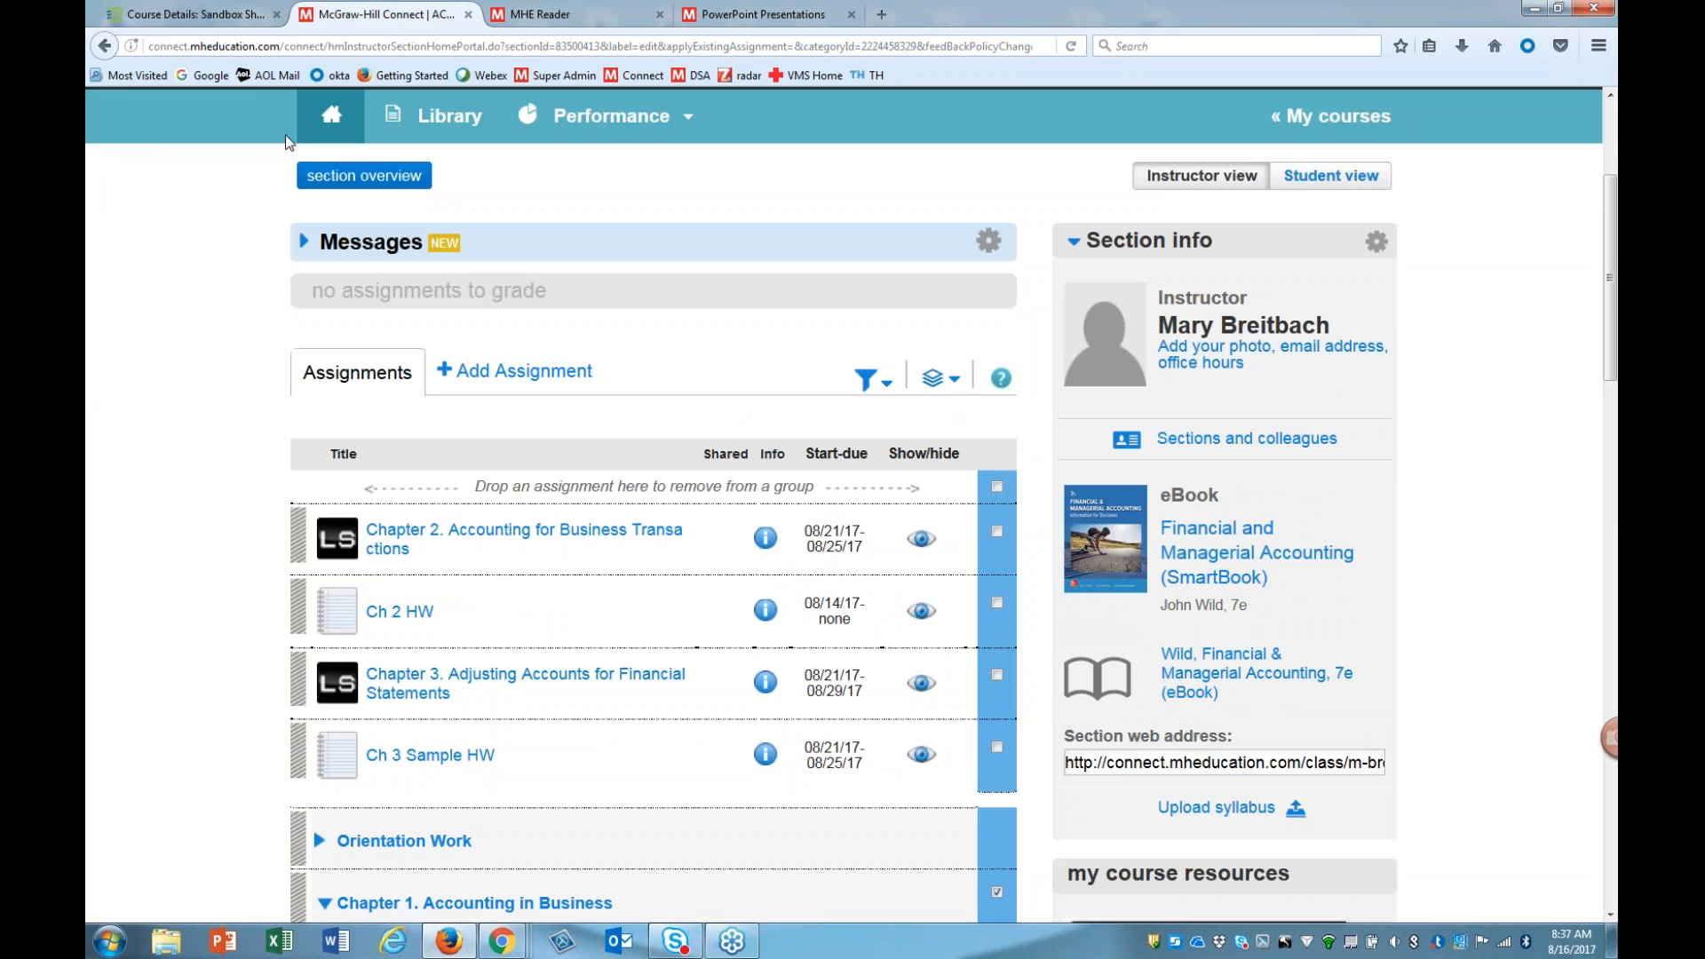
click(940, 379)
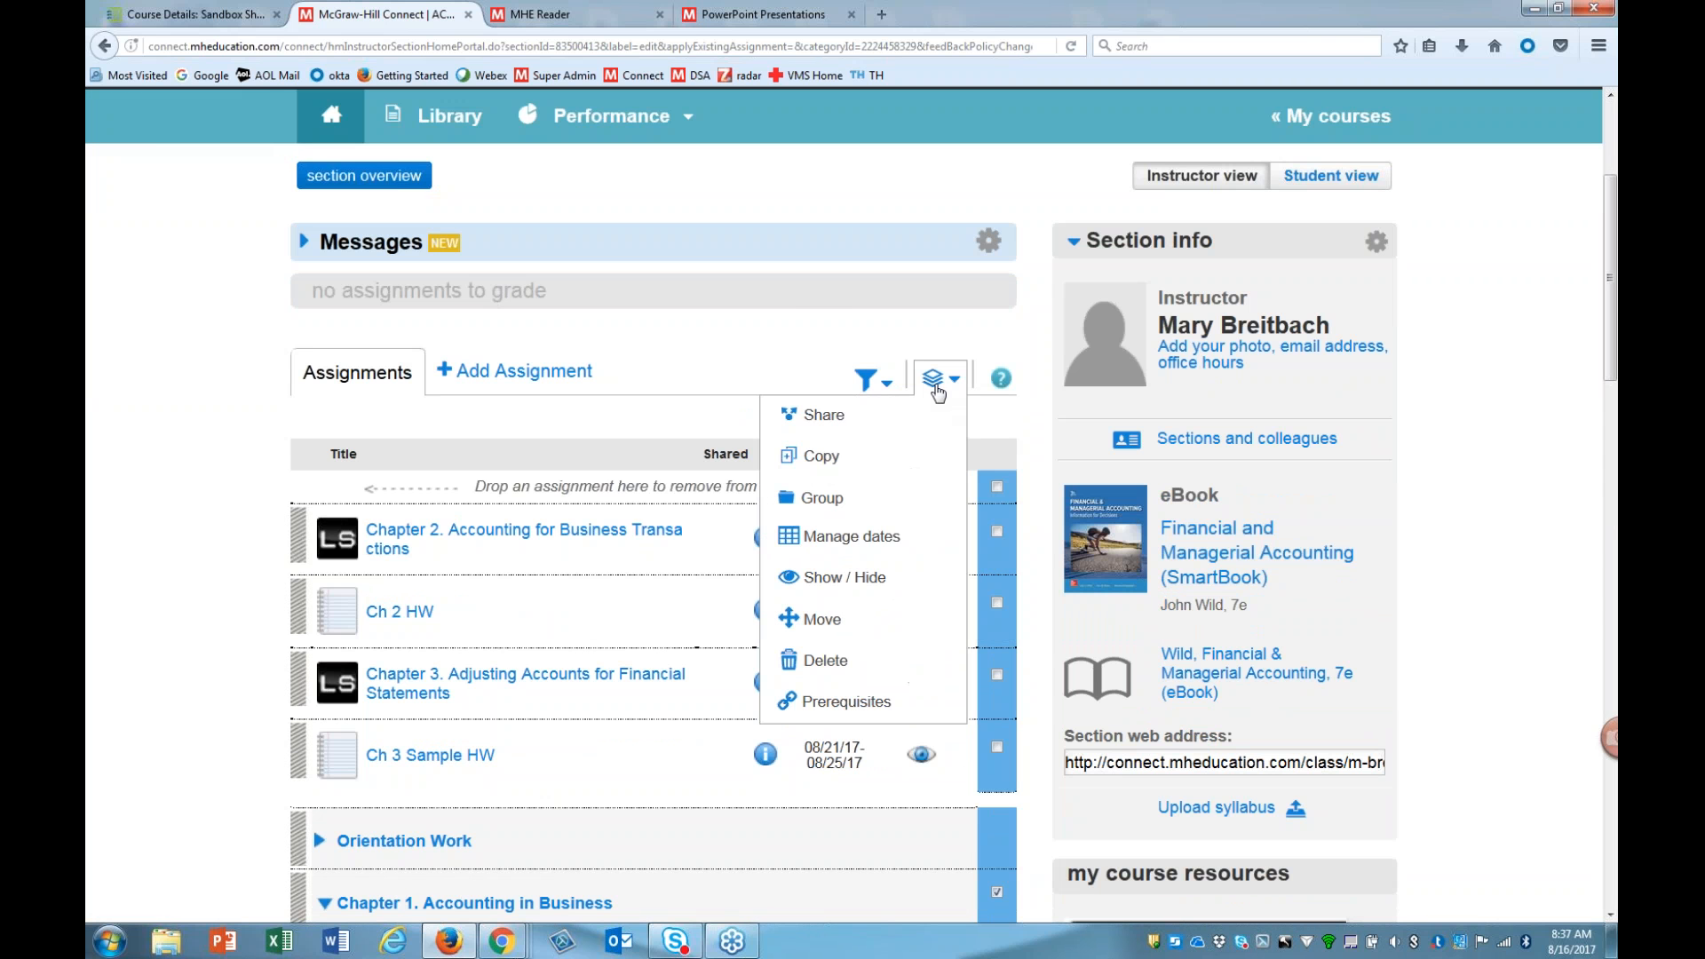
click(886, 538)
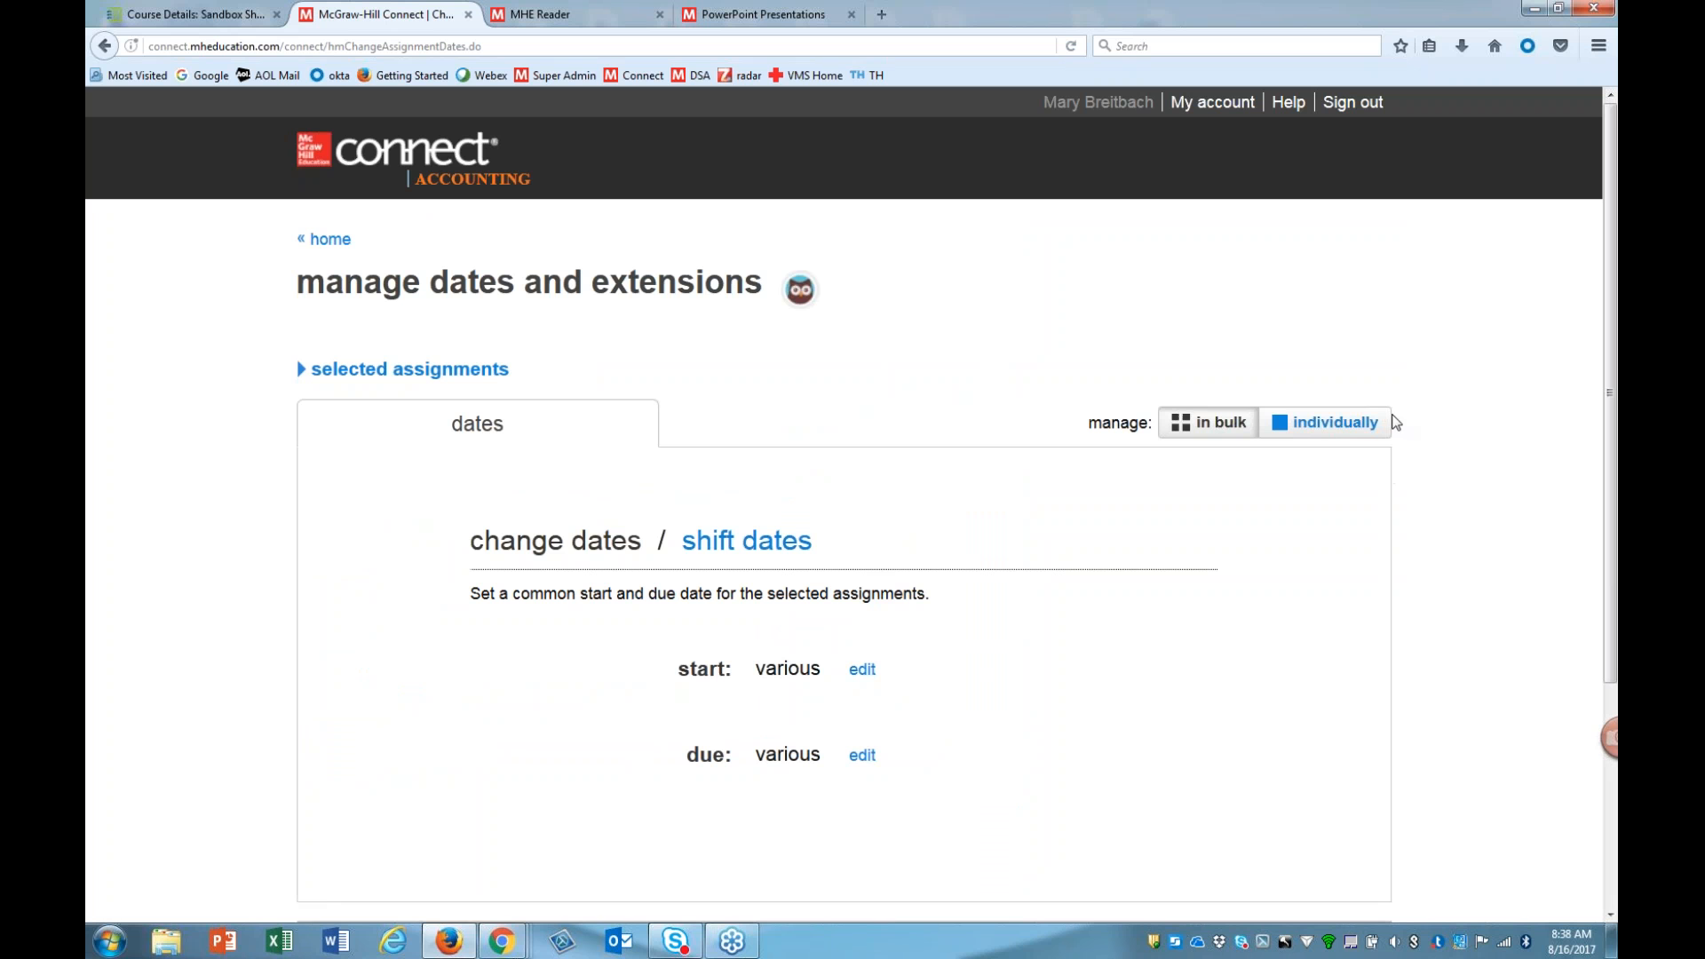
Step: Review the dates and policies of the Chapter 1 assignments individually, and leave date management without saving
click(1288, 430)
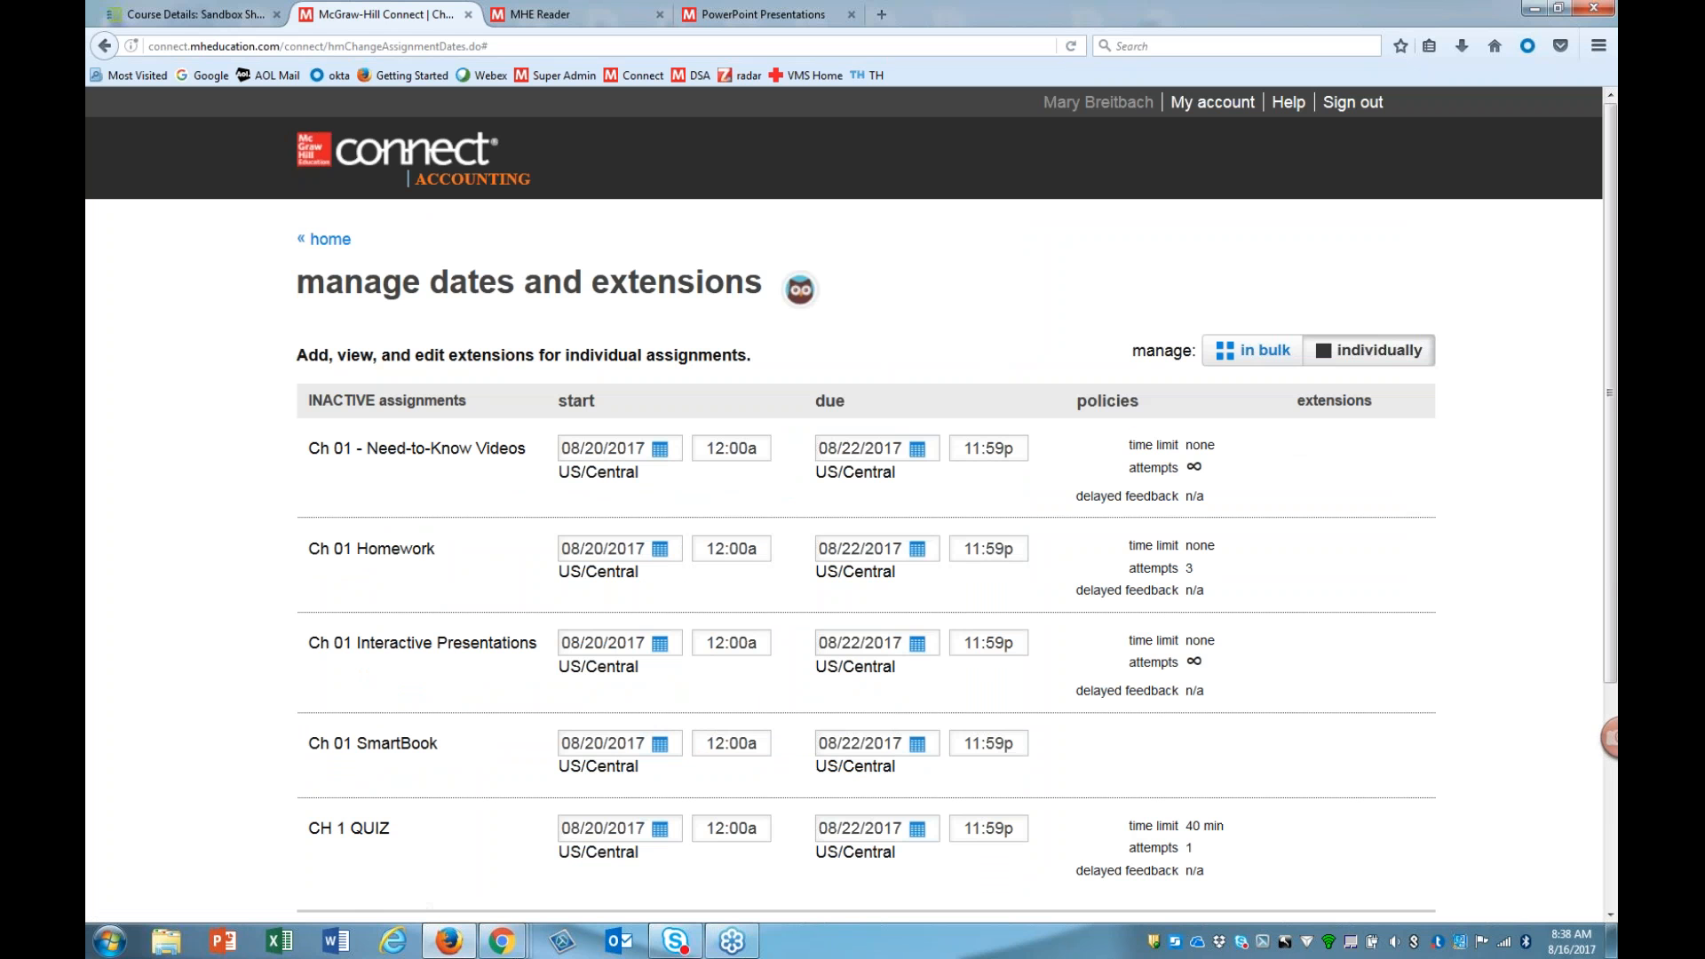
scroll(780, 519, down, 2)
scroll(782, 522, down, 1)
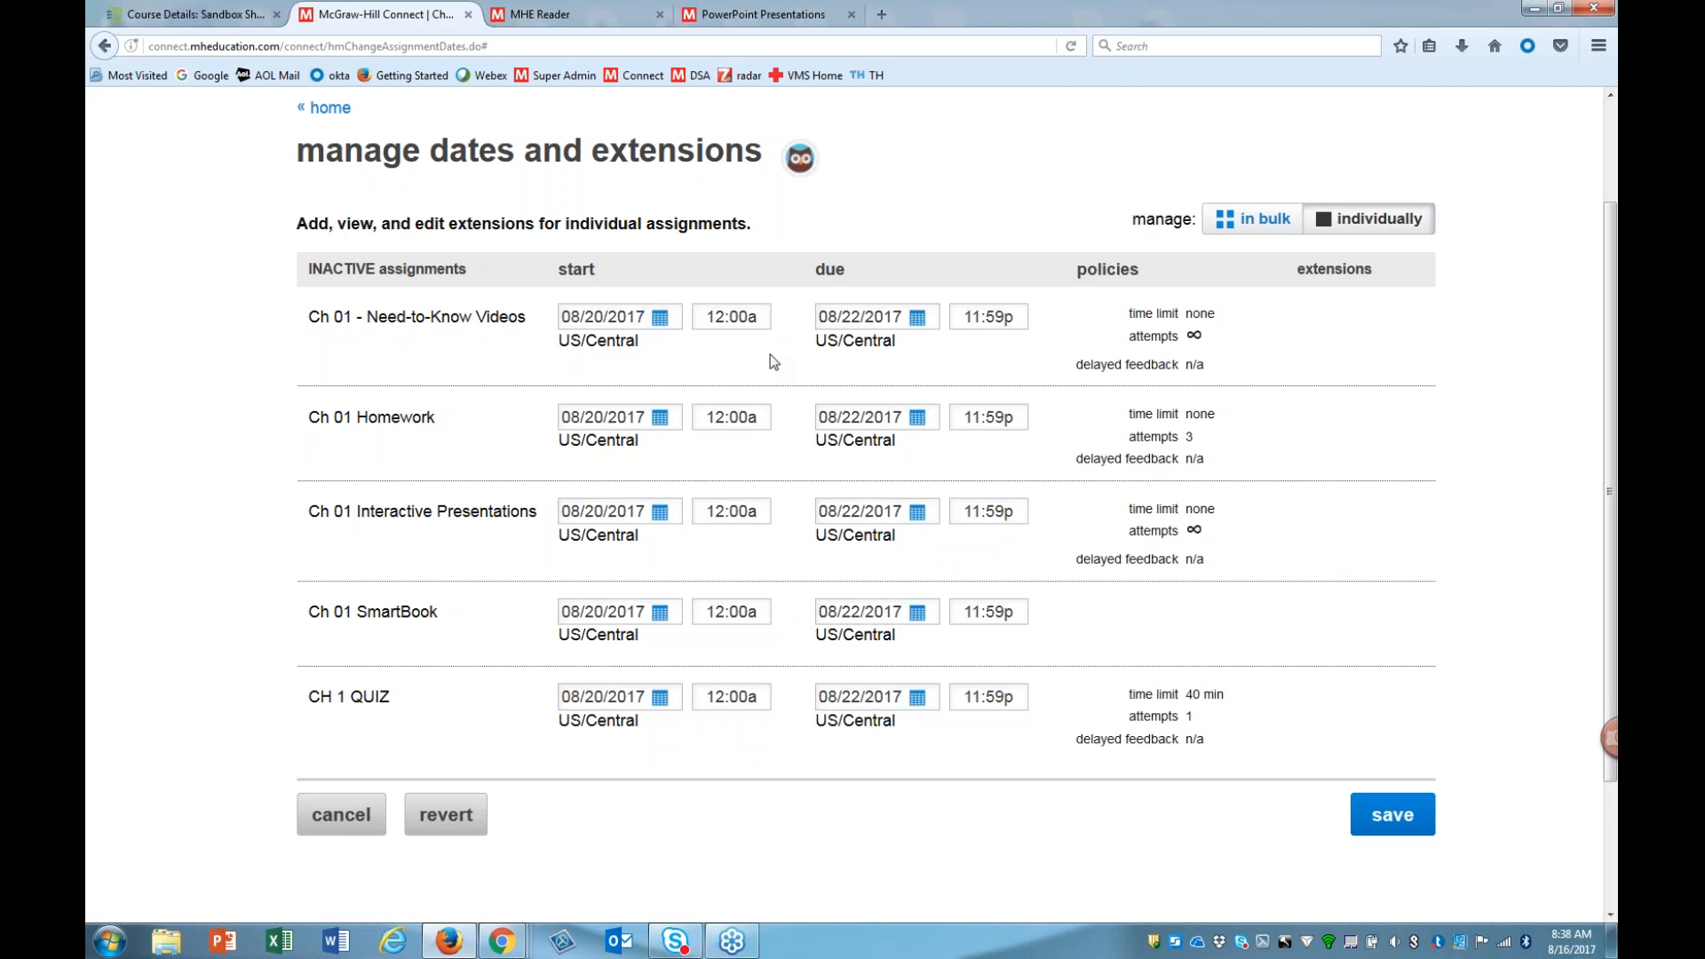
click(344, 828)
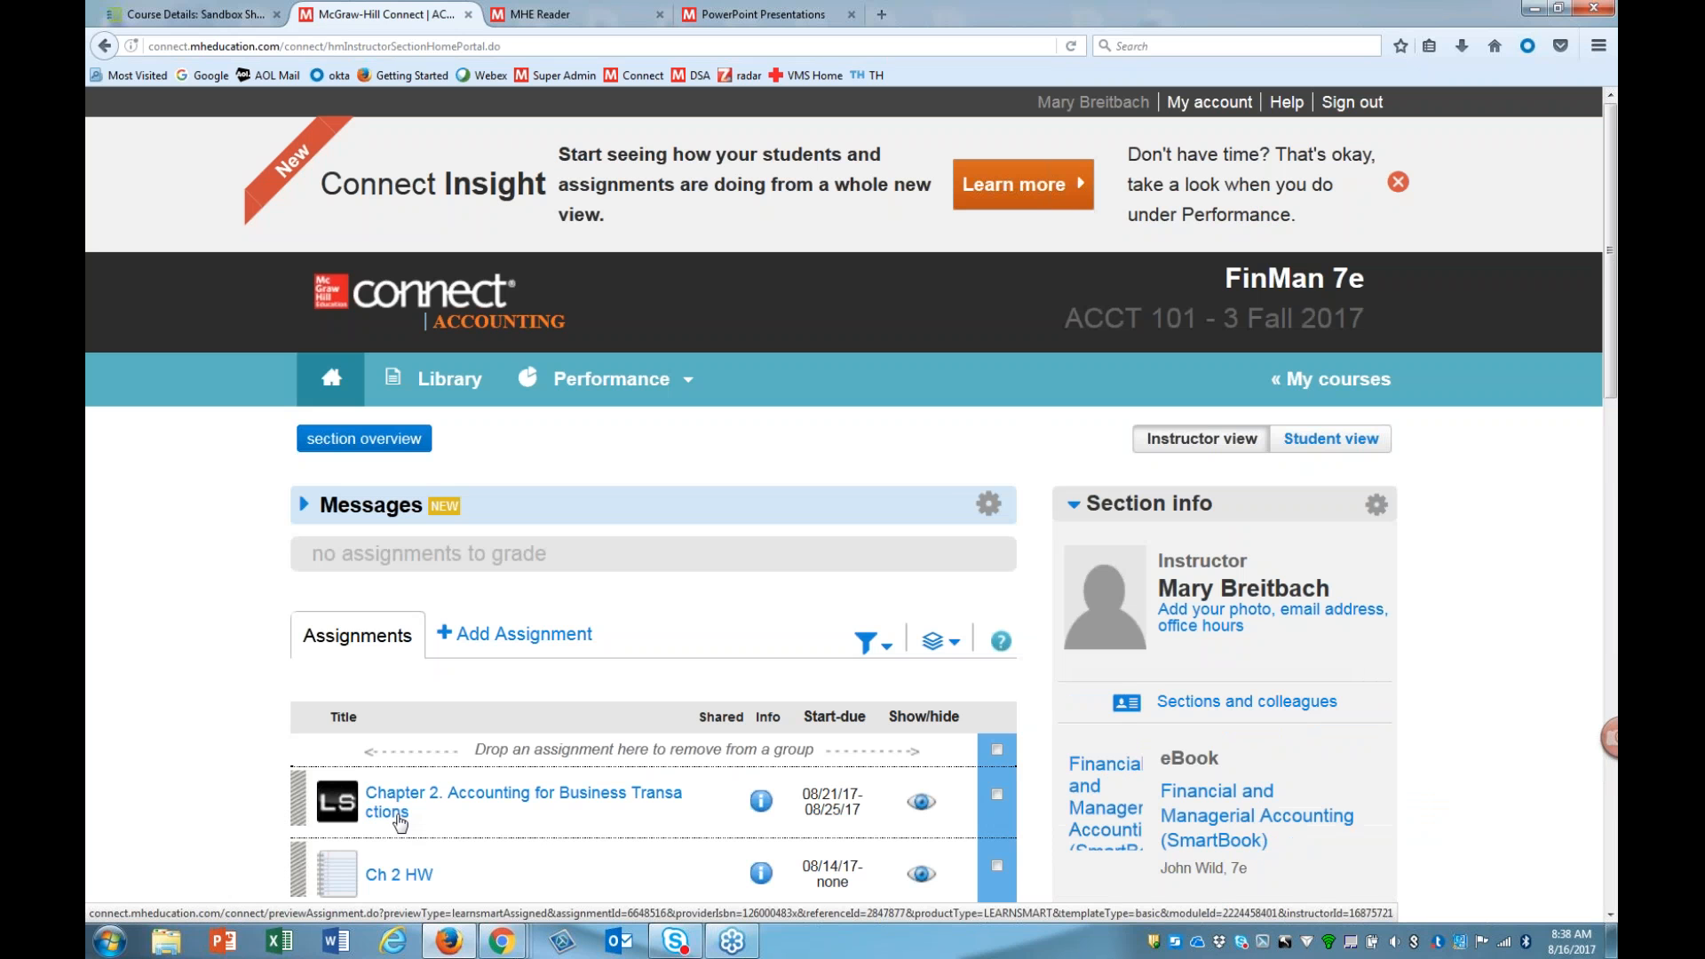
Step: Select the whole Chapter 1 group, look over the bulk actions available for its assignments, and collapse the group
scroll(396, 821, down, 5)
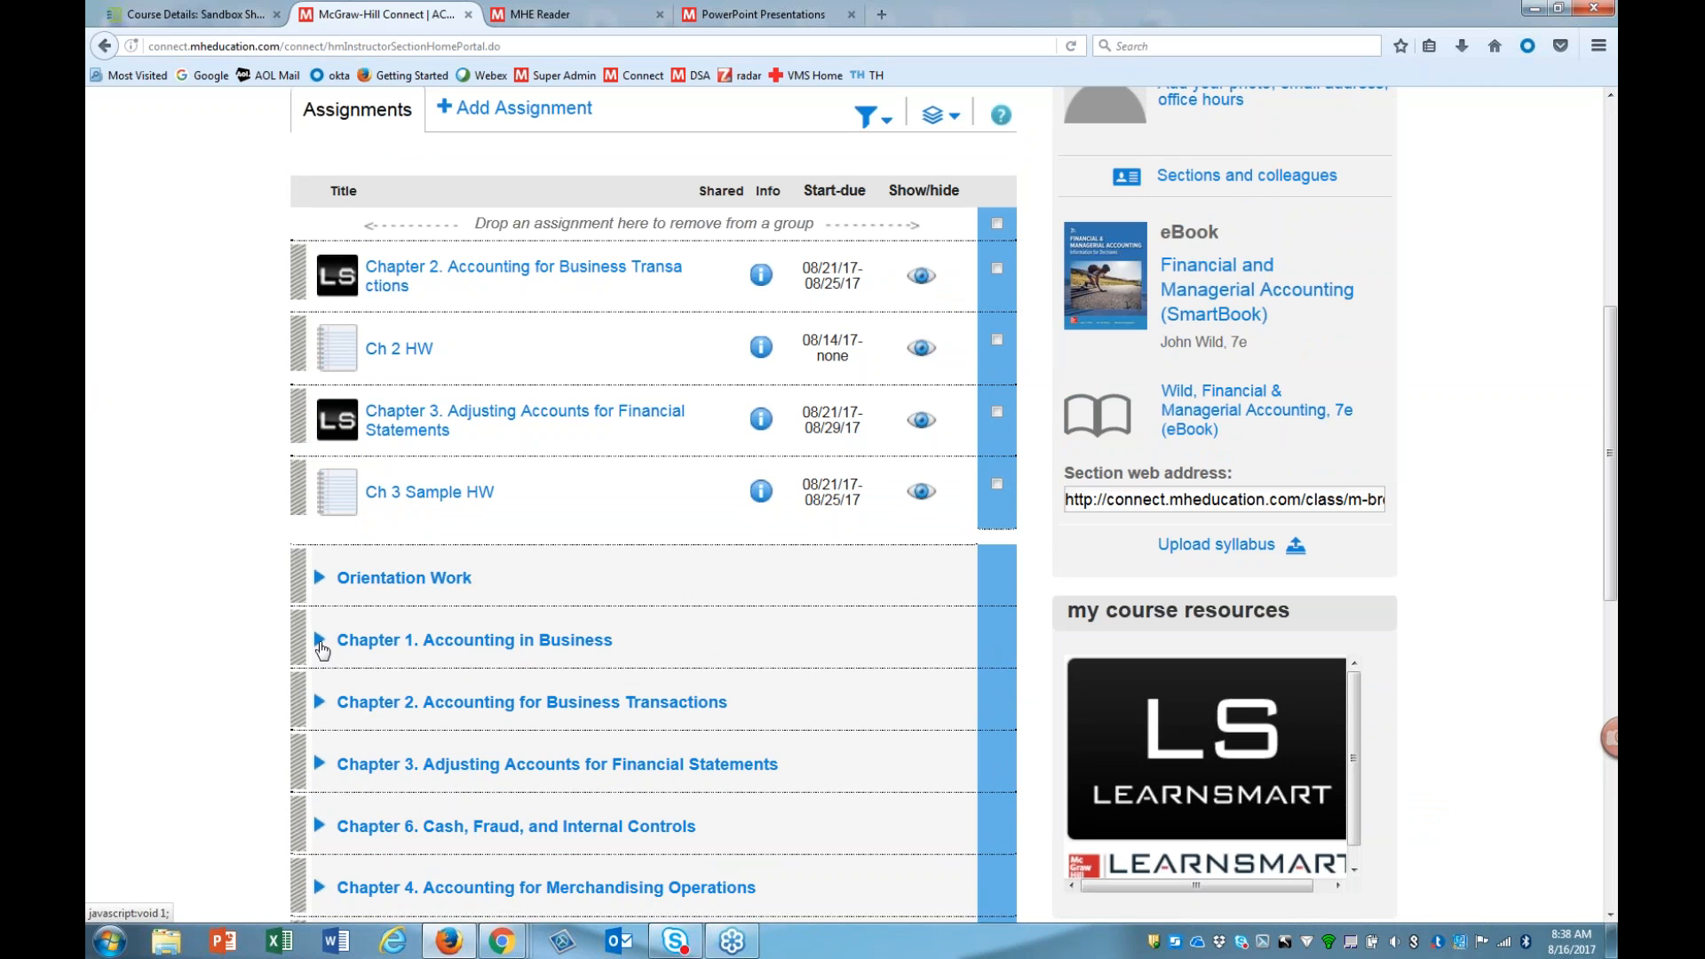
click(320, 641)
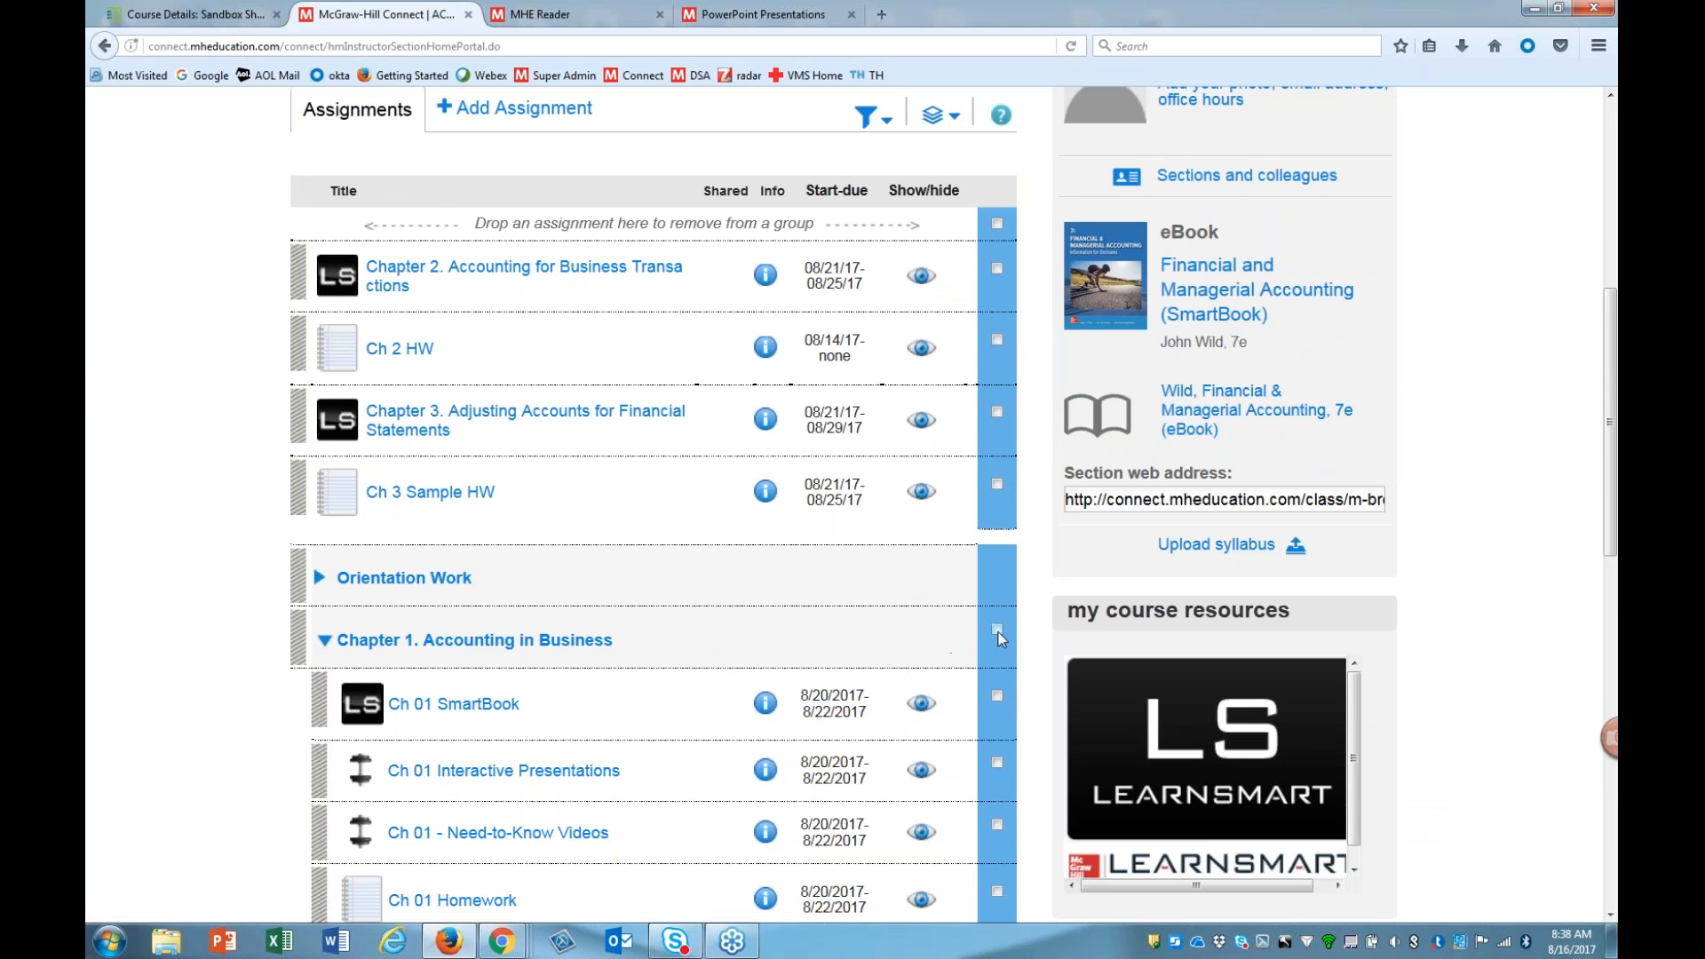
scroll(995, 863, down, 3)
scroll(996, 848, up, 4)
click(940, 247)
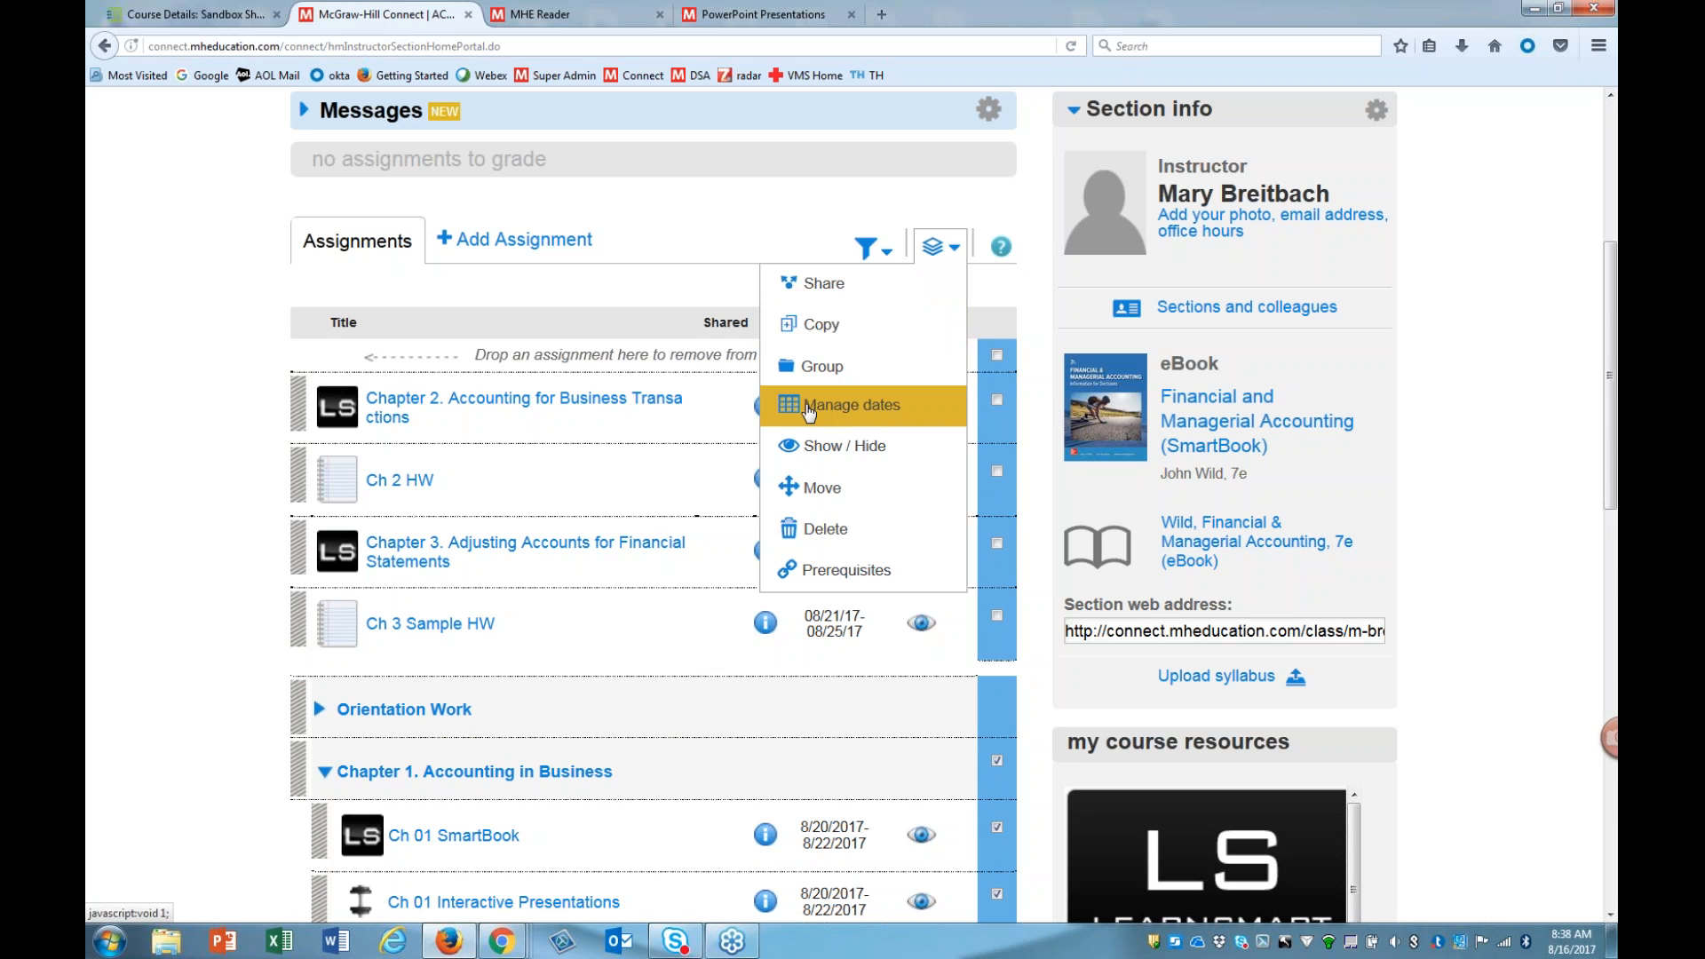
mouse_move(811, 376)
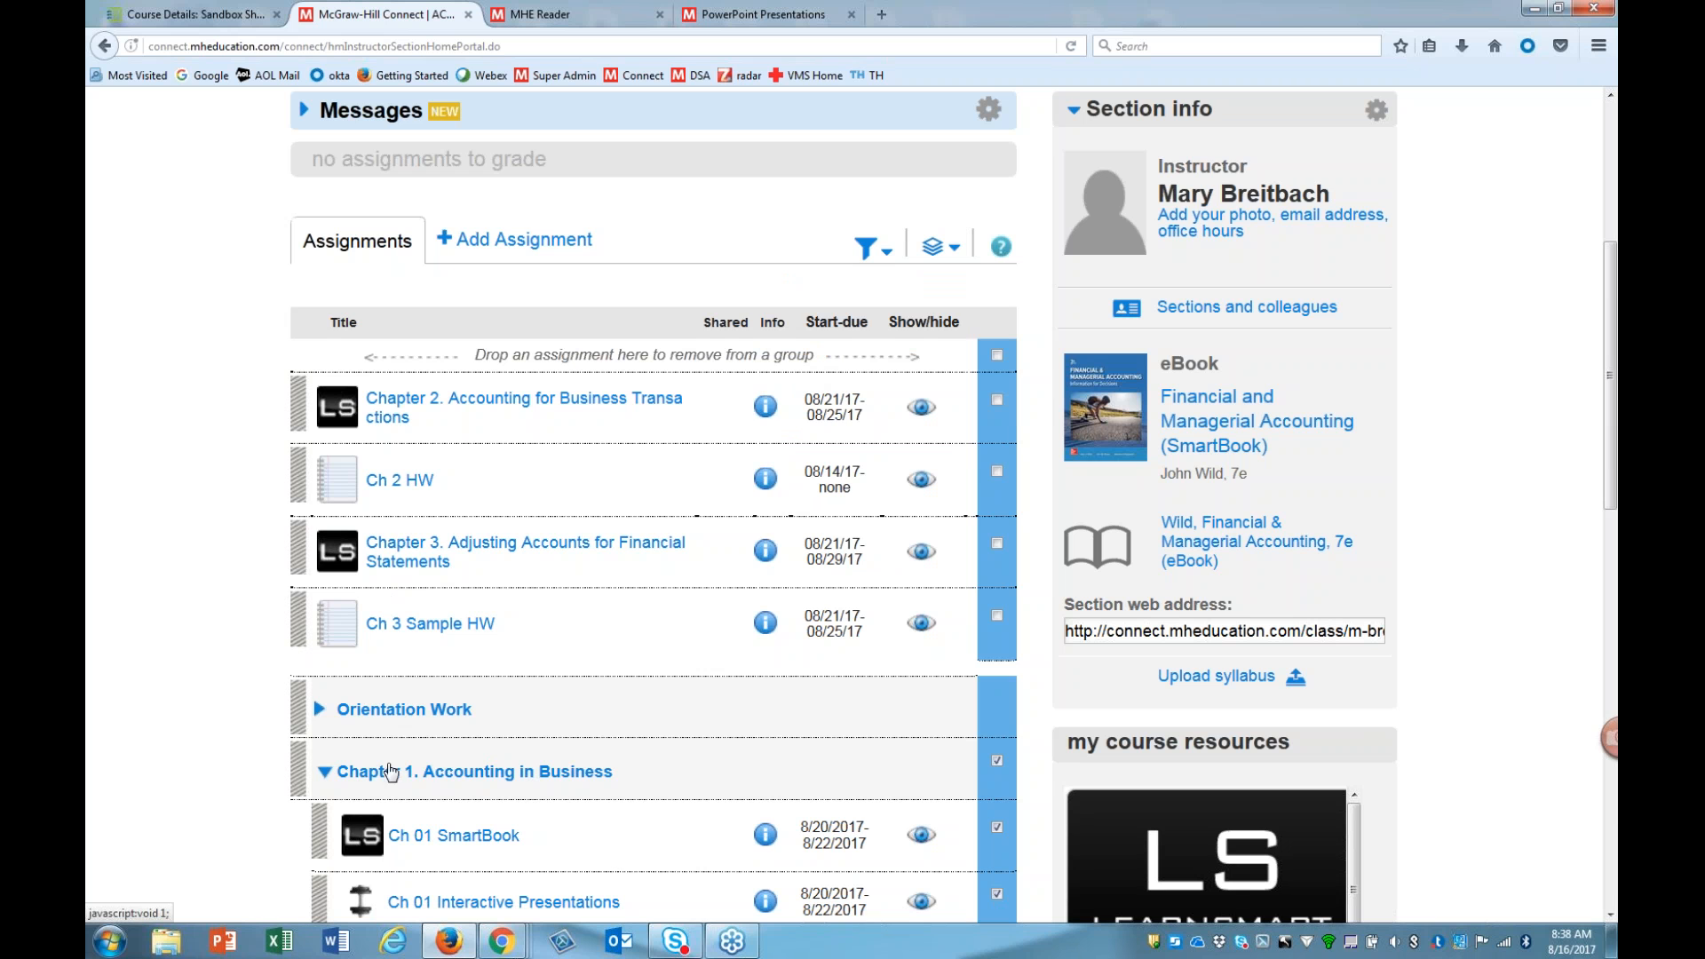
scroll(417, 771, down, 3)
click(323, 511)
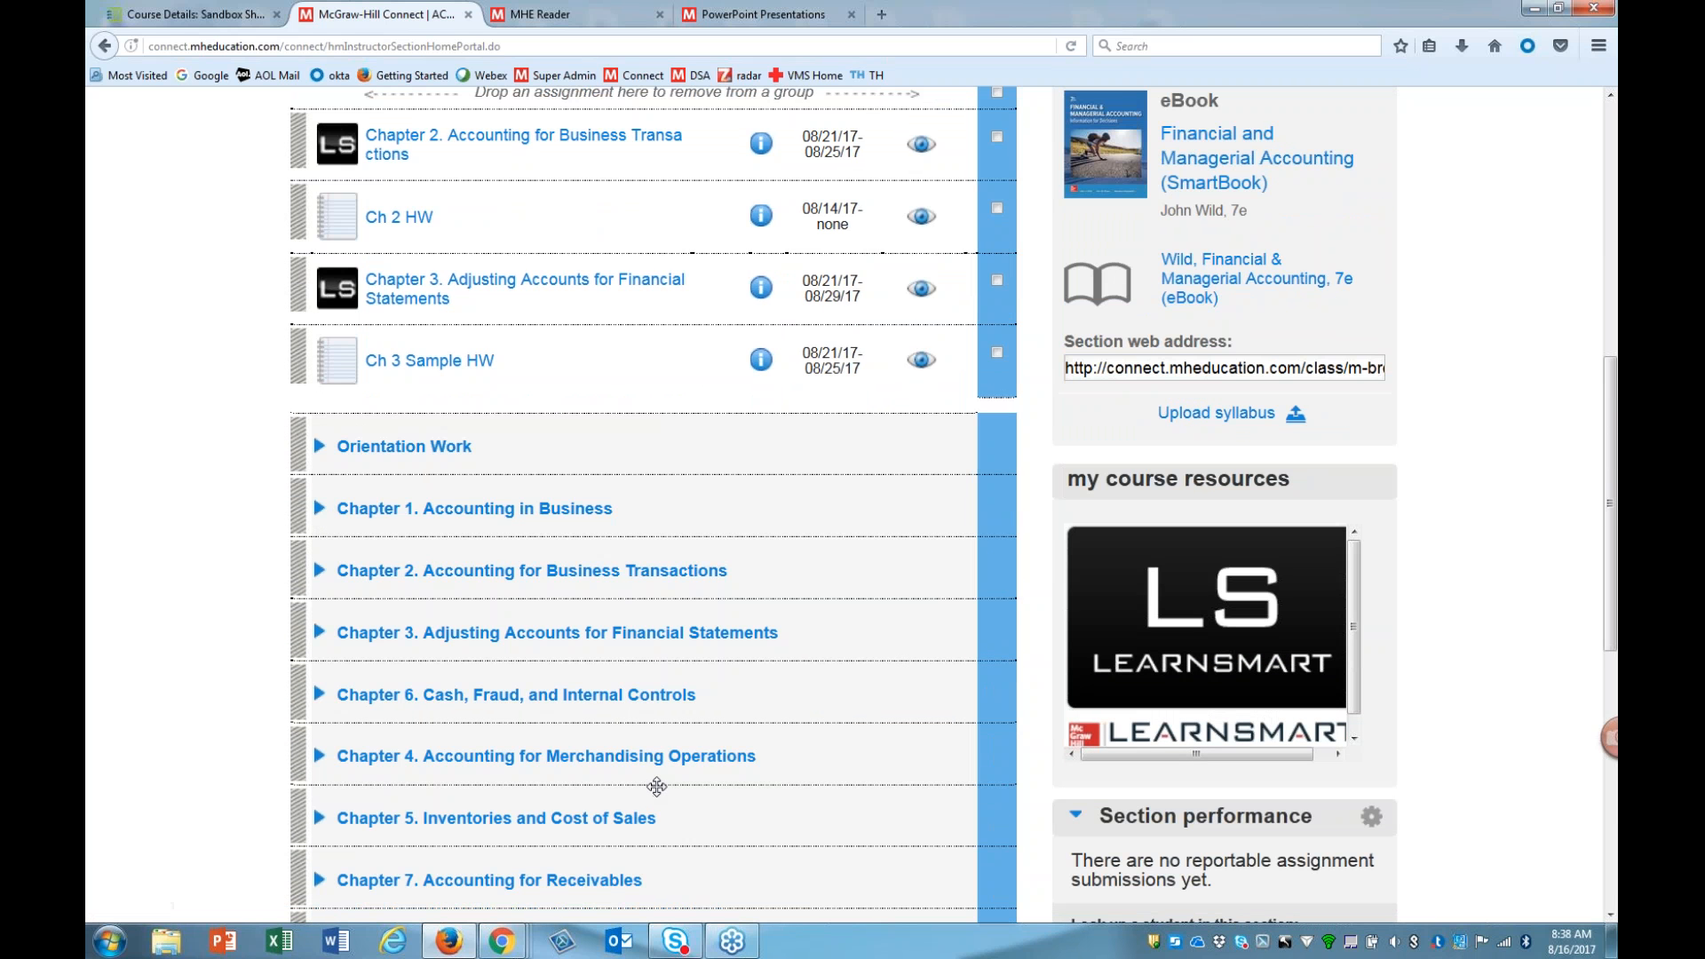
Step: Delete the ungrouped Ch 3 Sample HW assignment from the section and confirm the deletion
scroll(657, 788, up, 4)
click(933, 380)
mouse_move(833, 504)
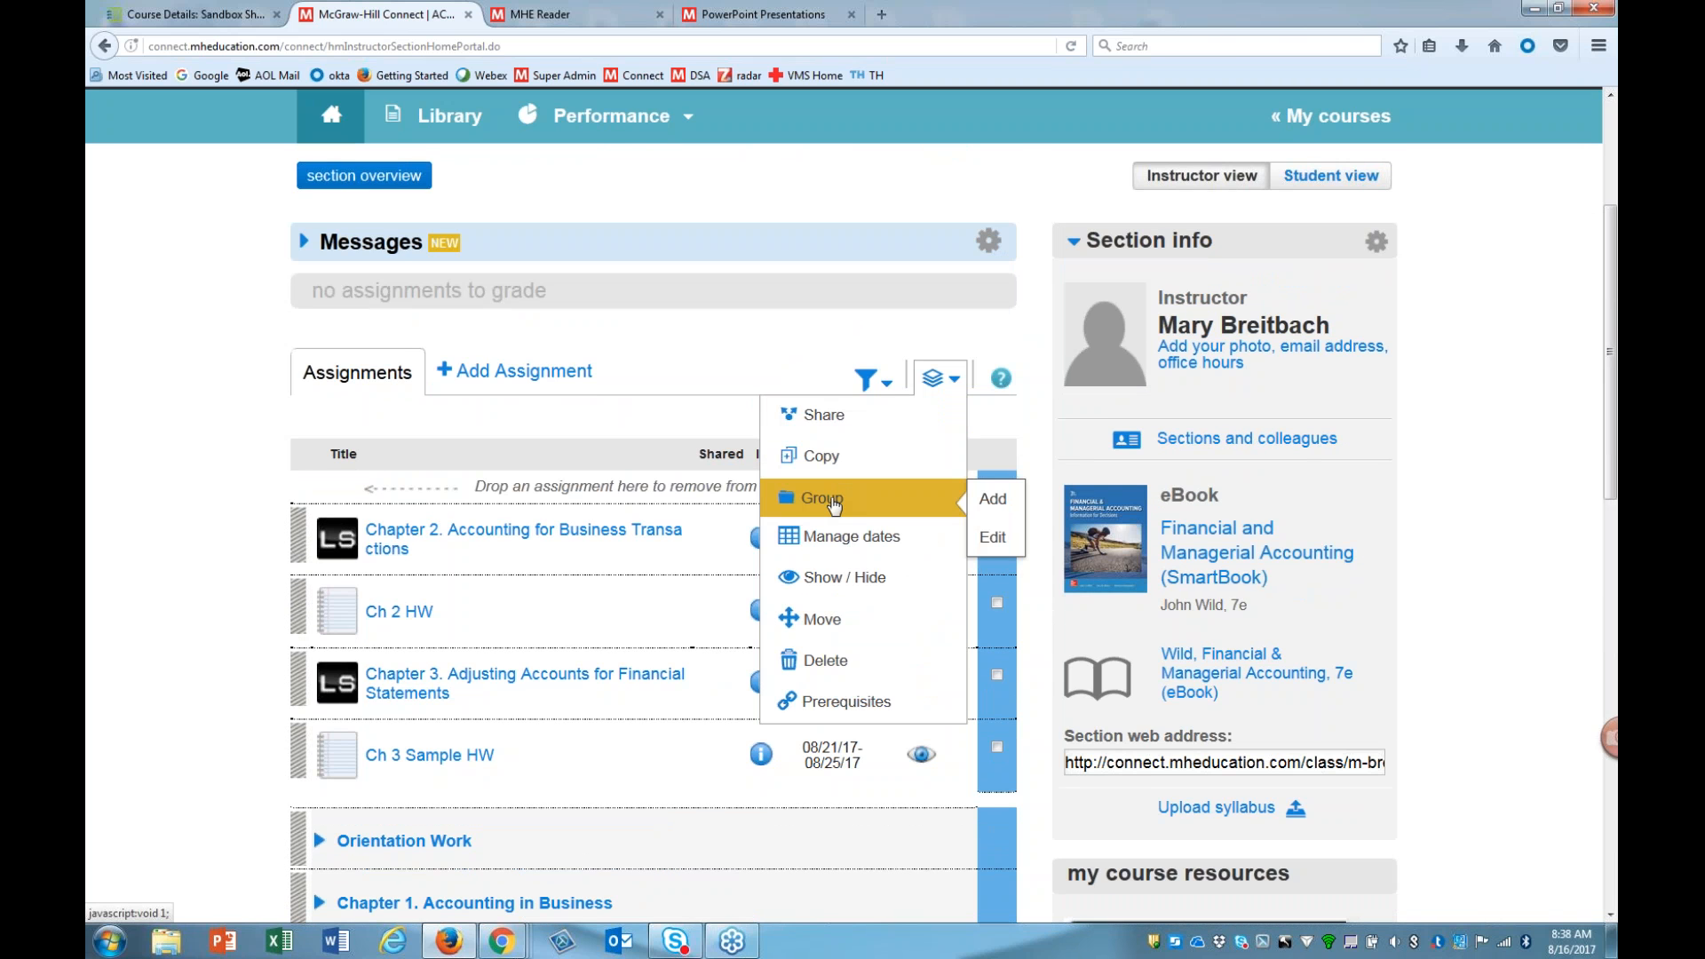
click(832, 666)
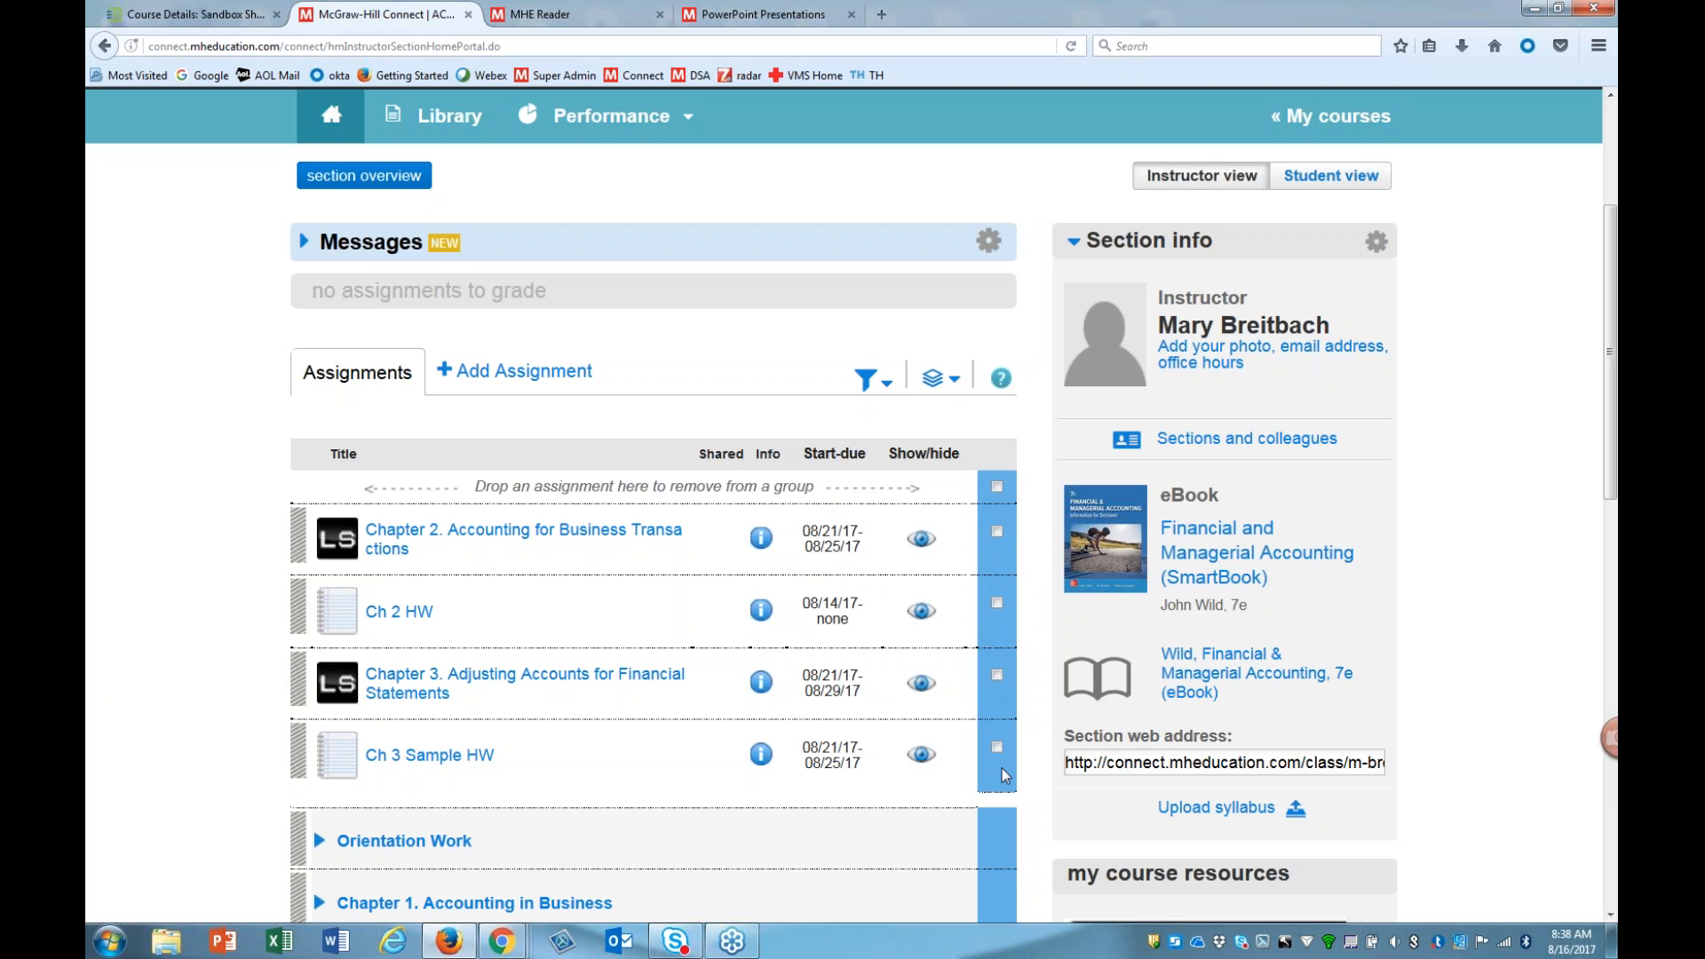
click(998, 753)
click(943, 379)
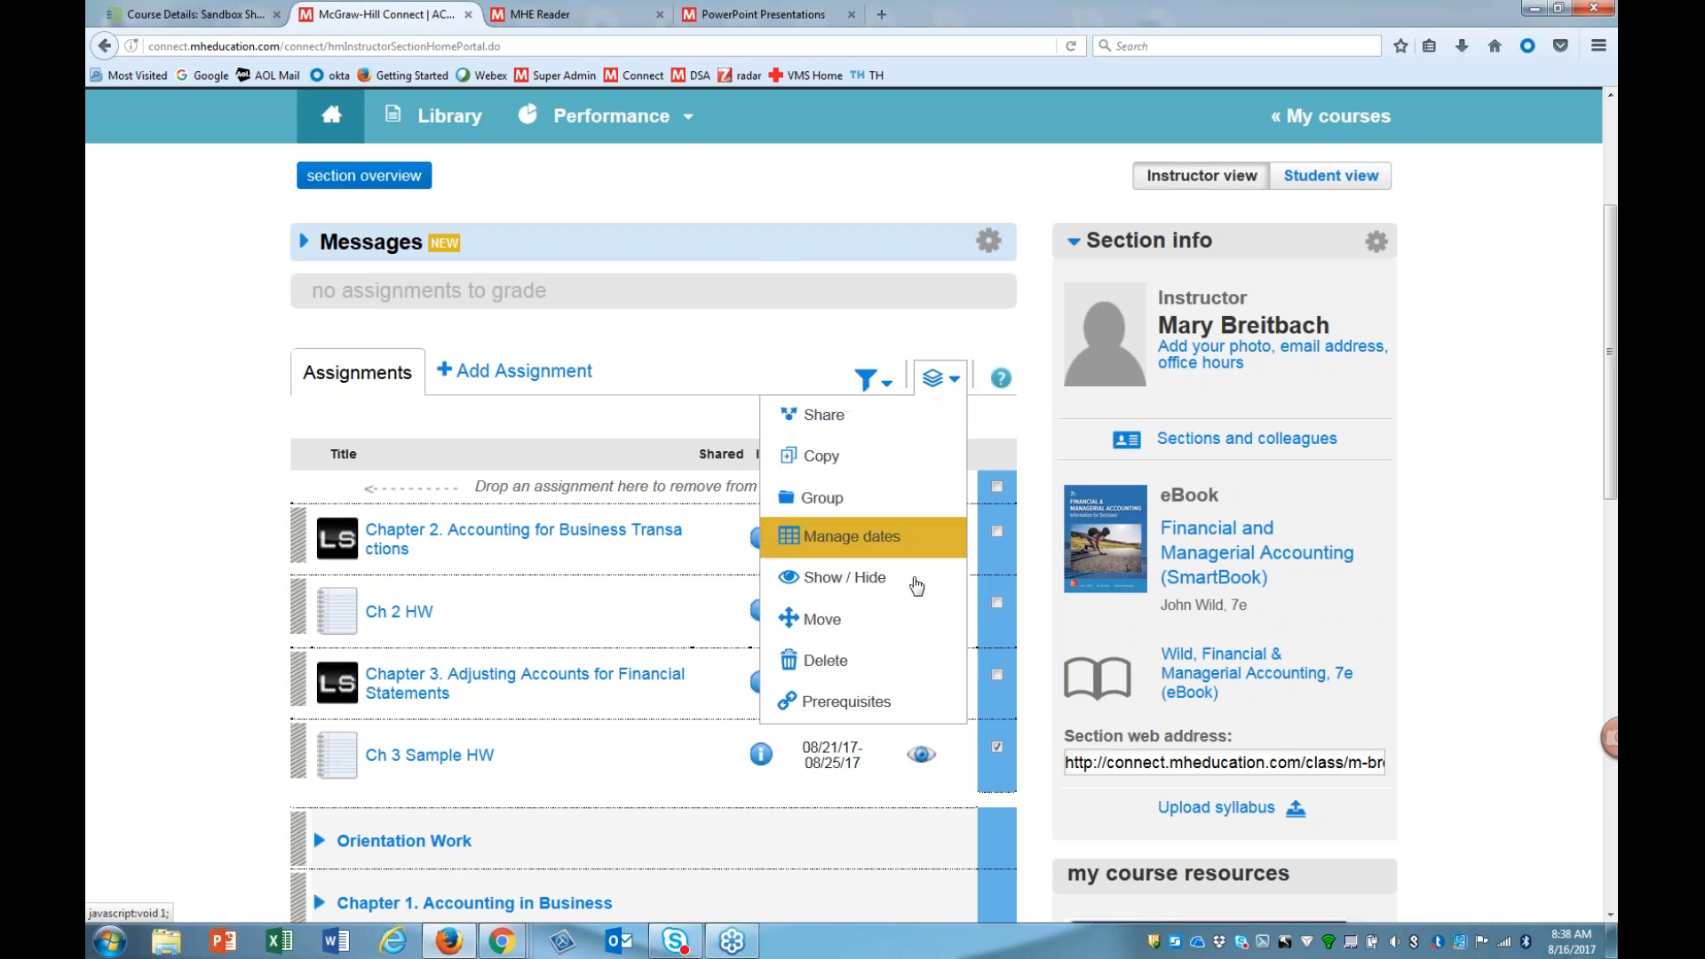
click(833, 666)
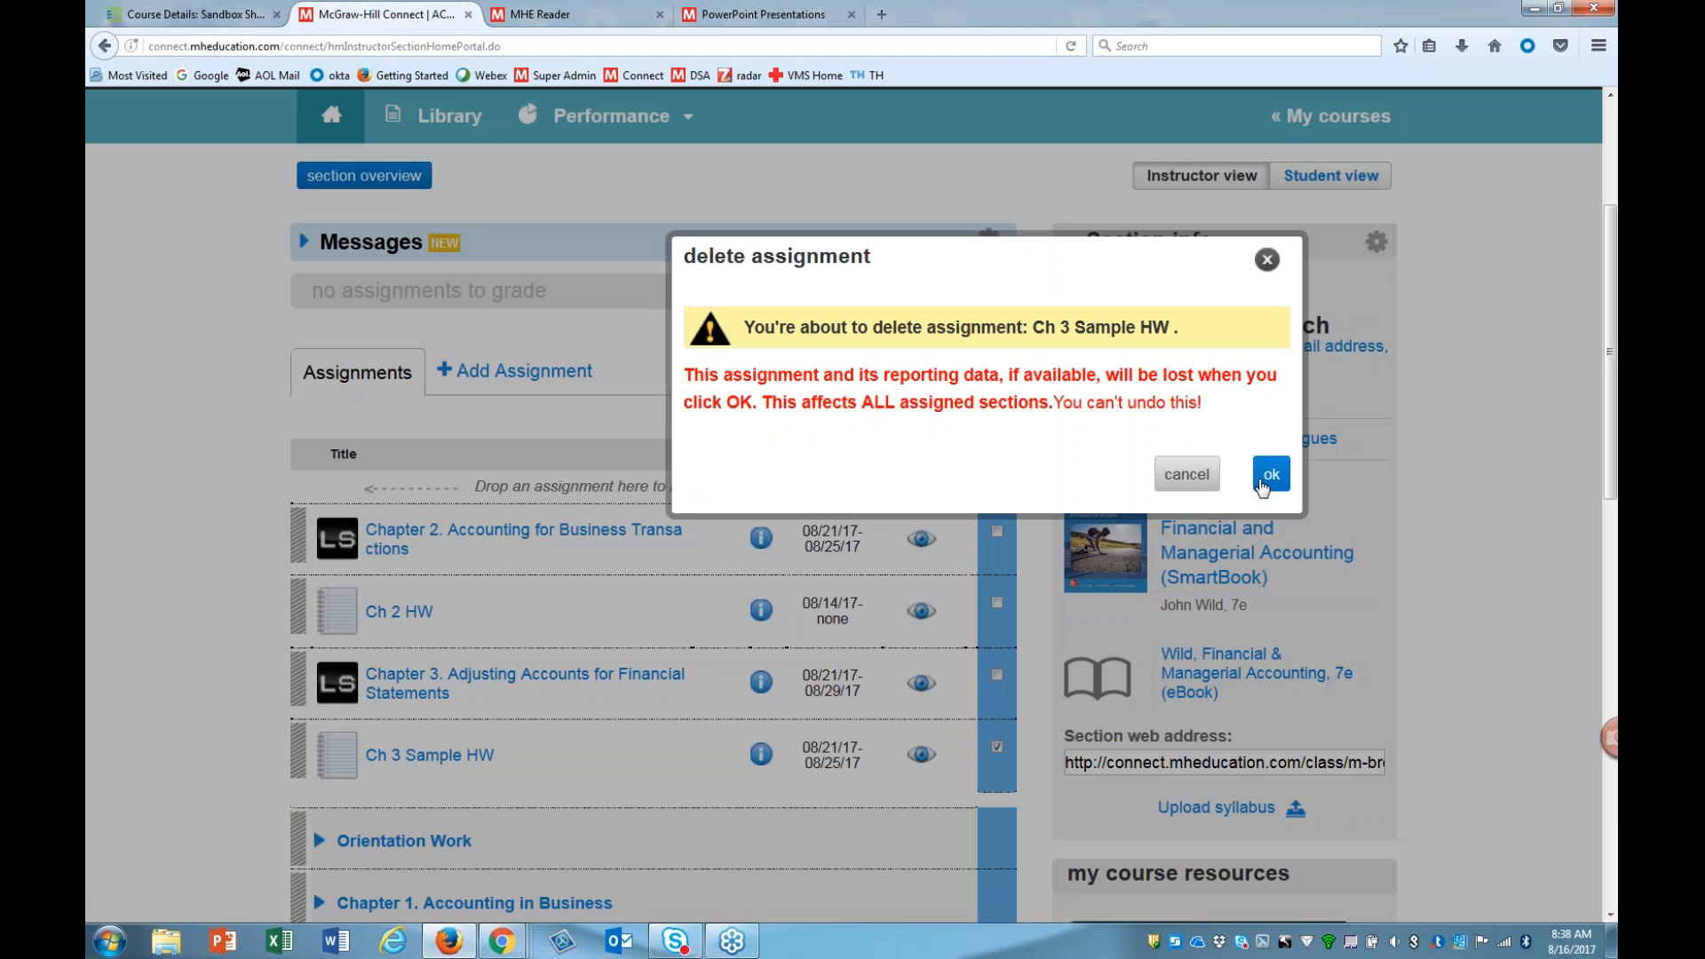
click(1268, 475)
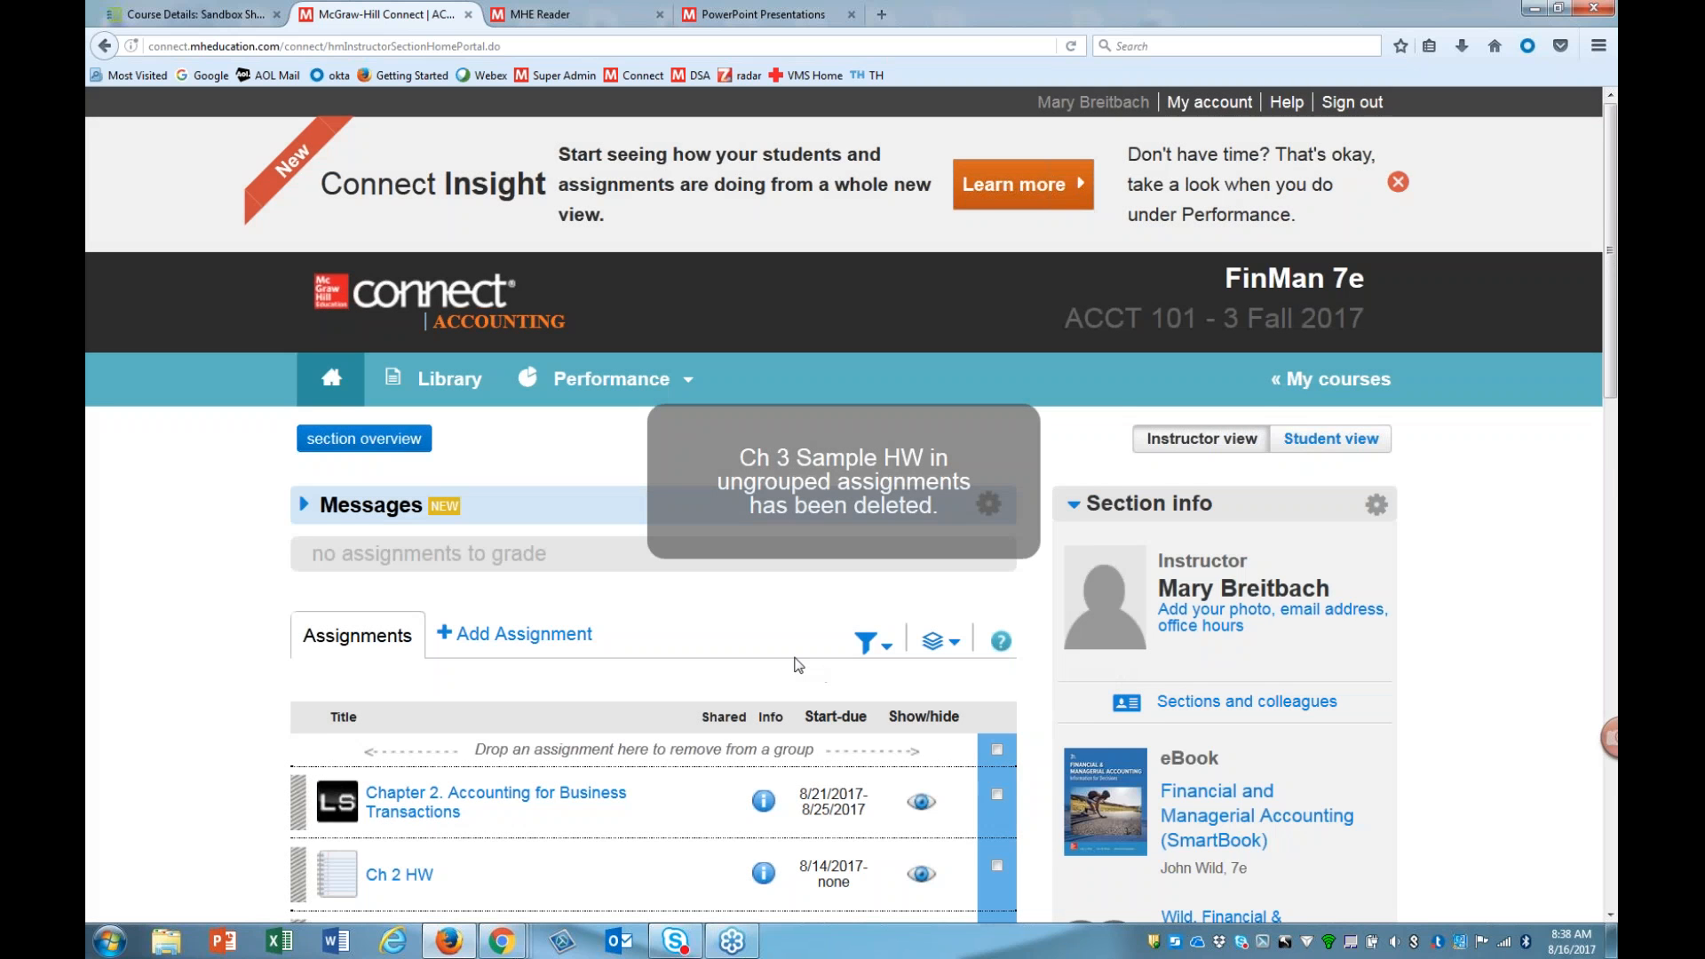
Step: Expand the Chapter 1 group and hide CH 1 QUIZ from students
scroll(797, 665, down, 3)
click(937, 522)
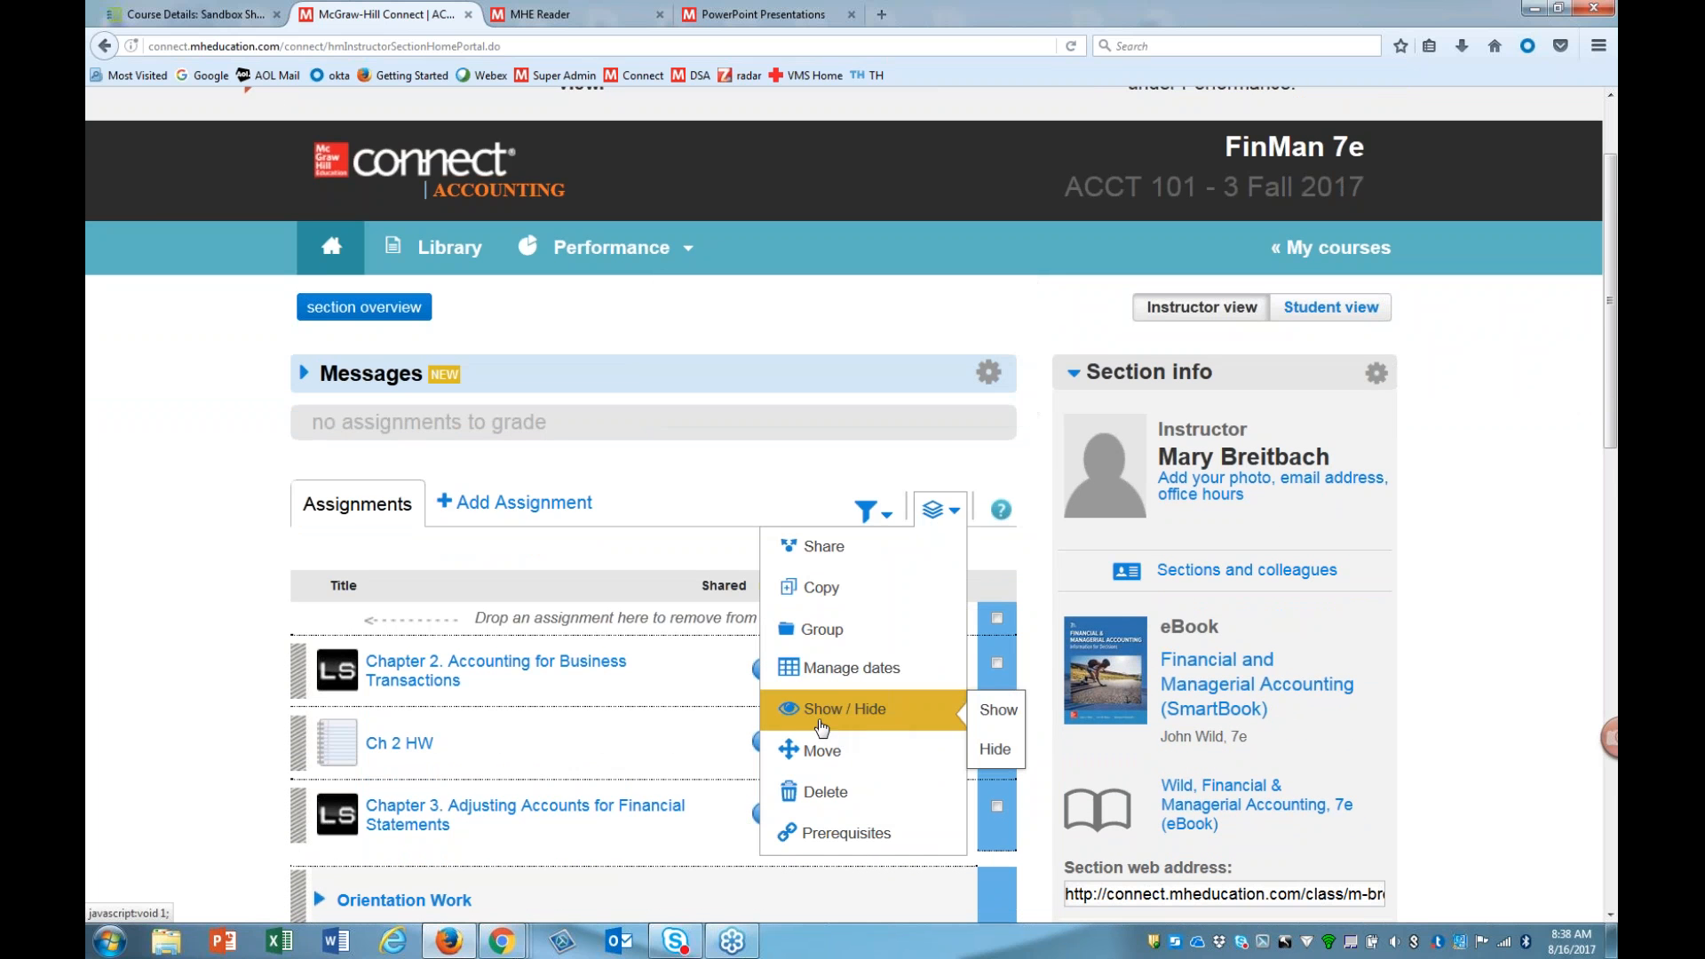
scroll(178, 675, down, 6)
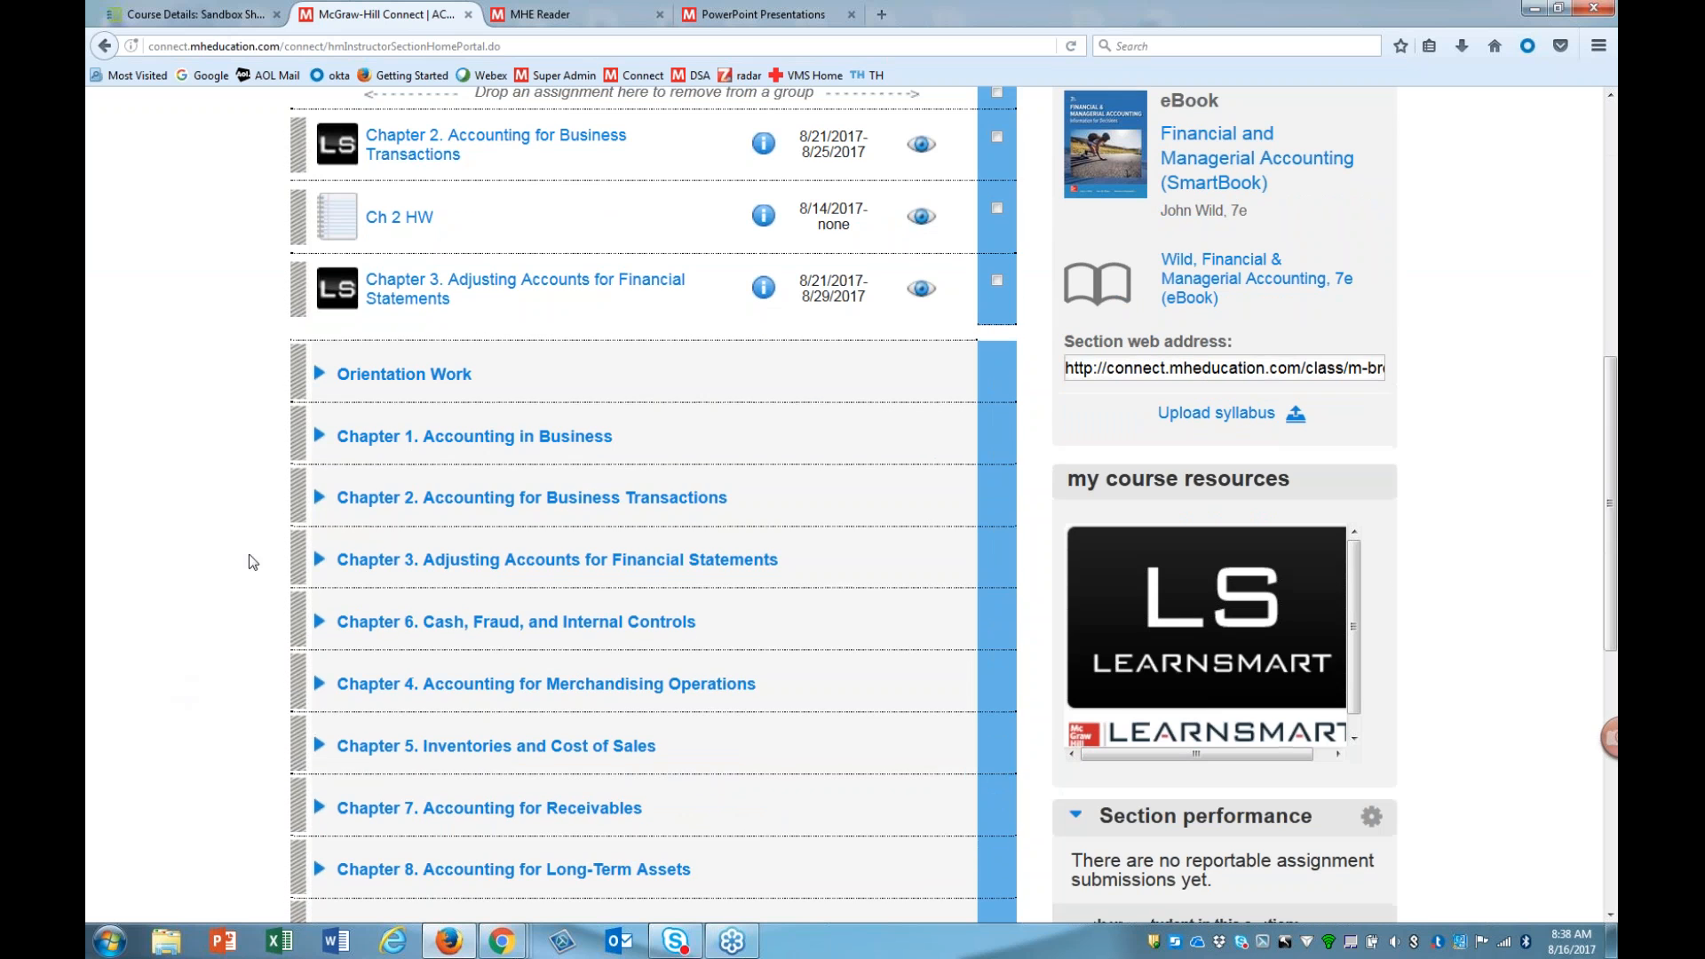
click(319, 441)
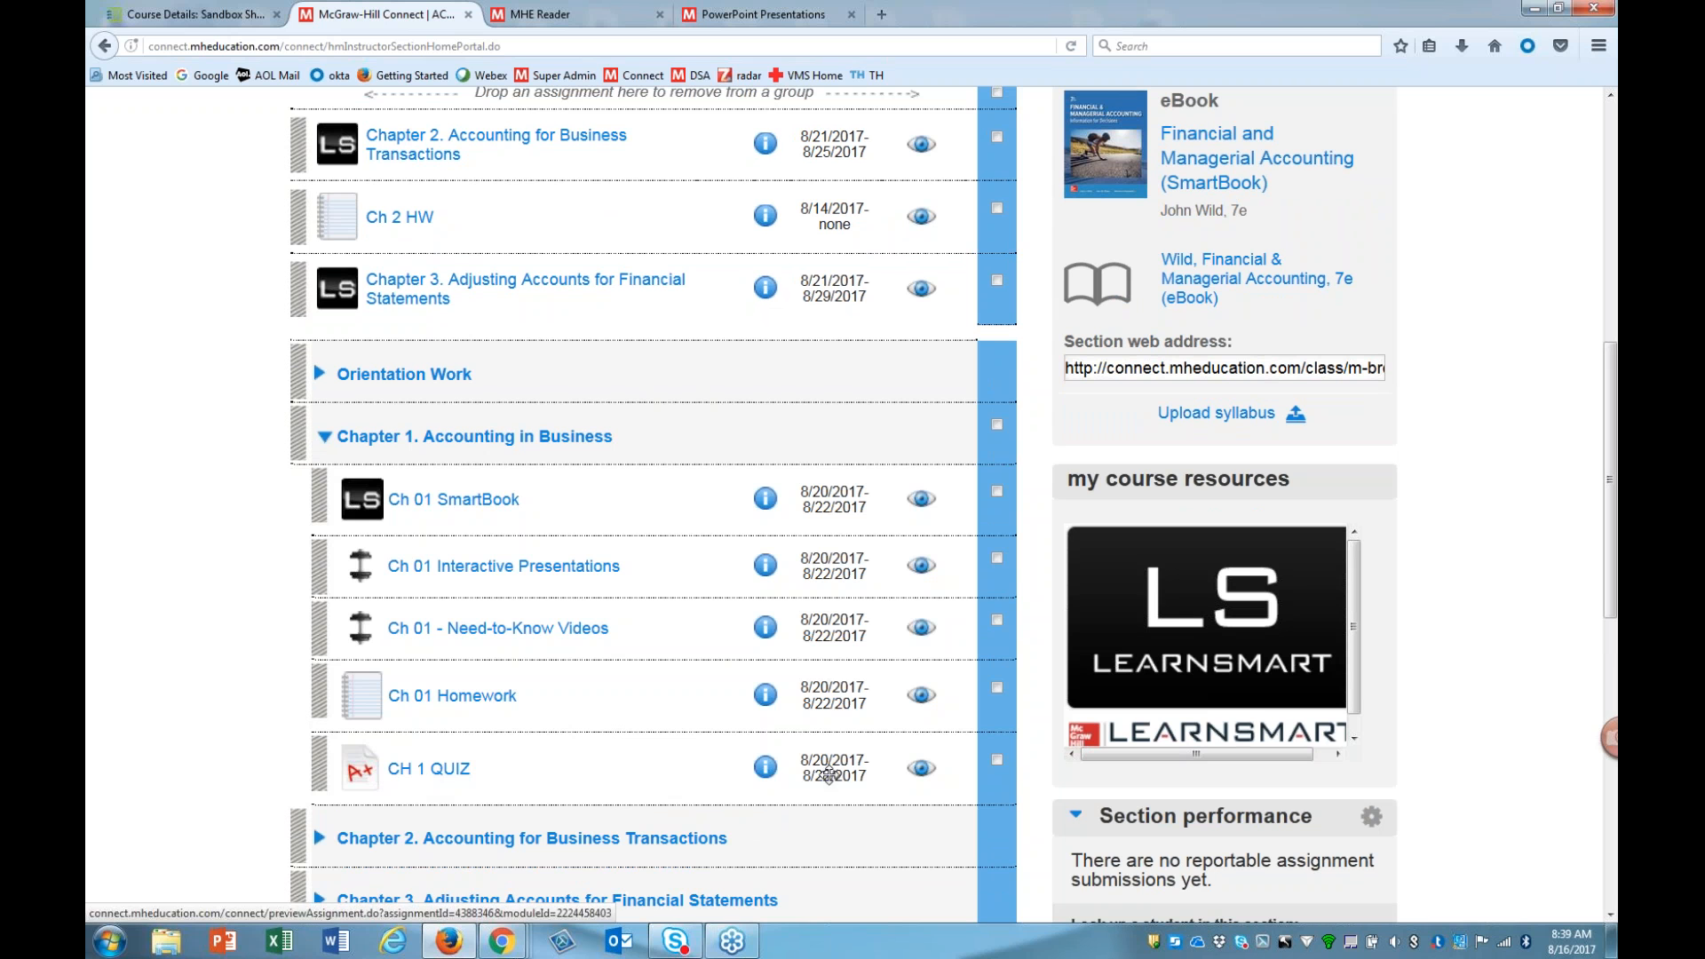
click(925, 771)
scroll(938, 787, up, 7)
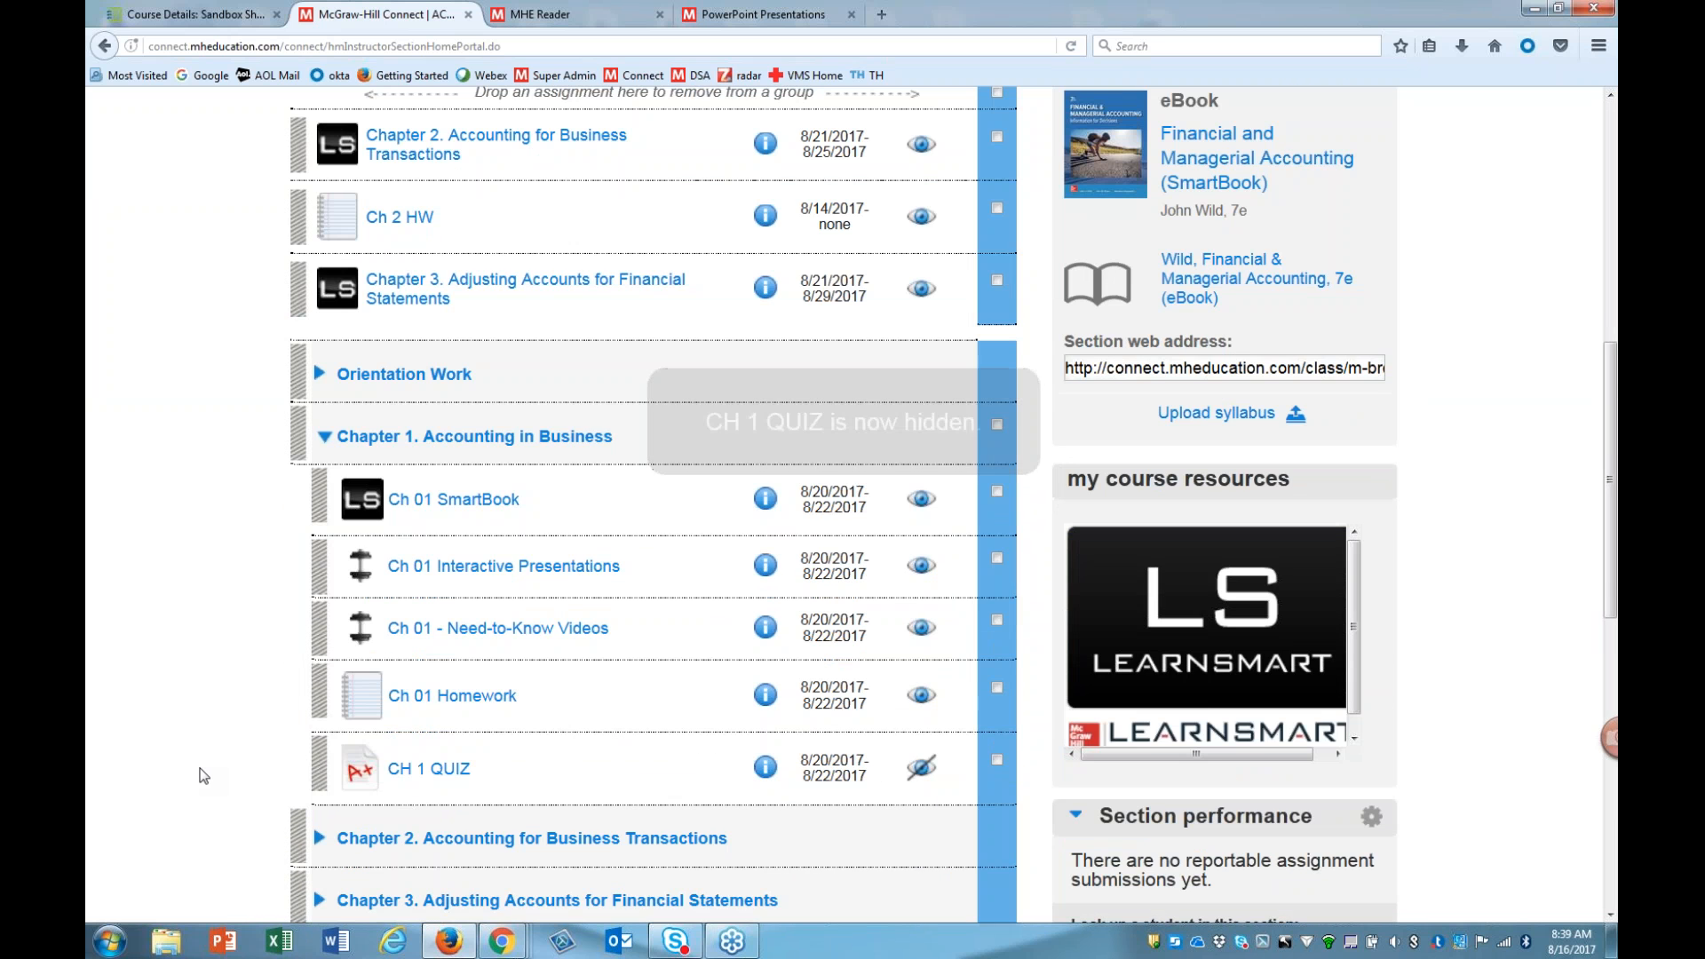
Step: Return to the course list and duplicate the ACCT 101 - 3 Fall 2017 section as ACCT 101 - 4 Fall 2017
scroll(203, 776, up, 6)
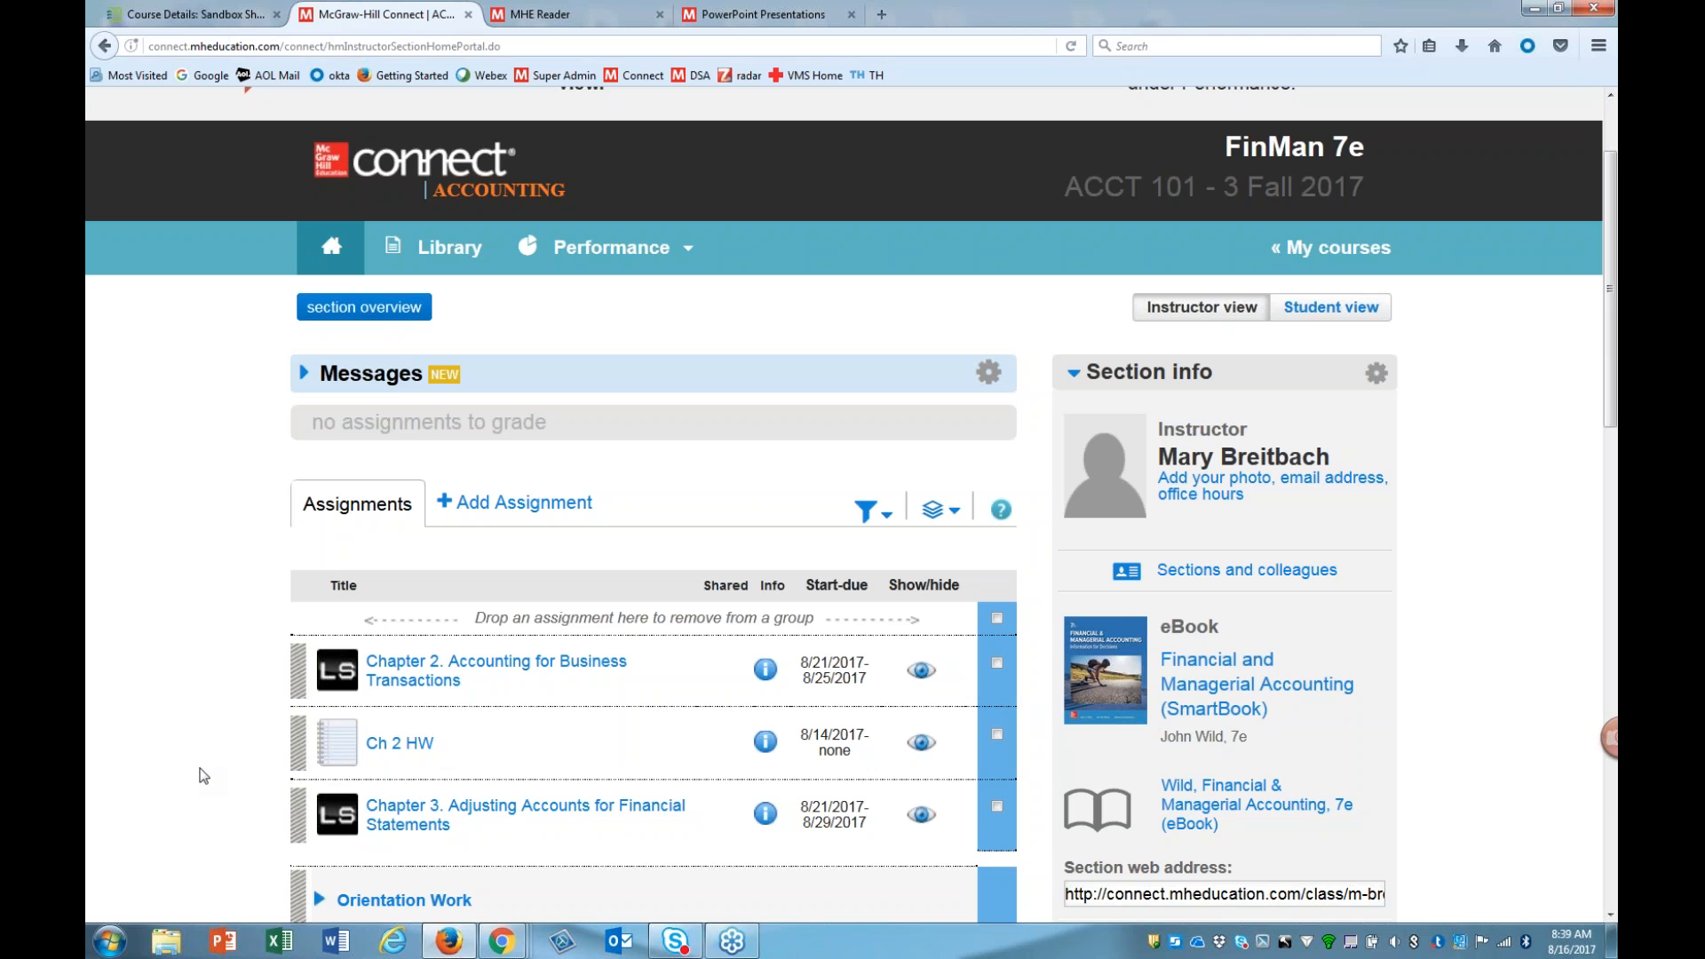
click(1329, 252)
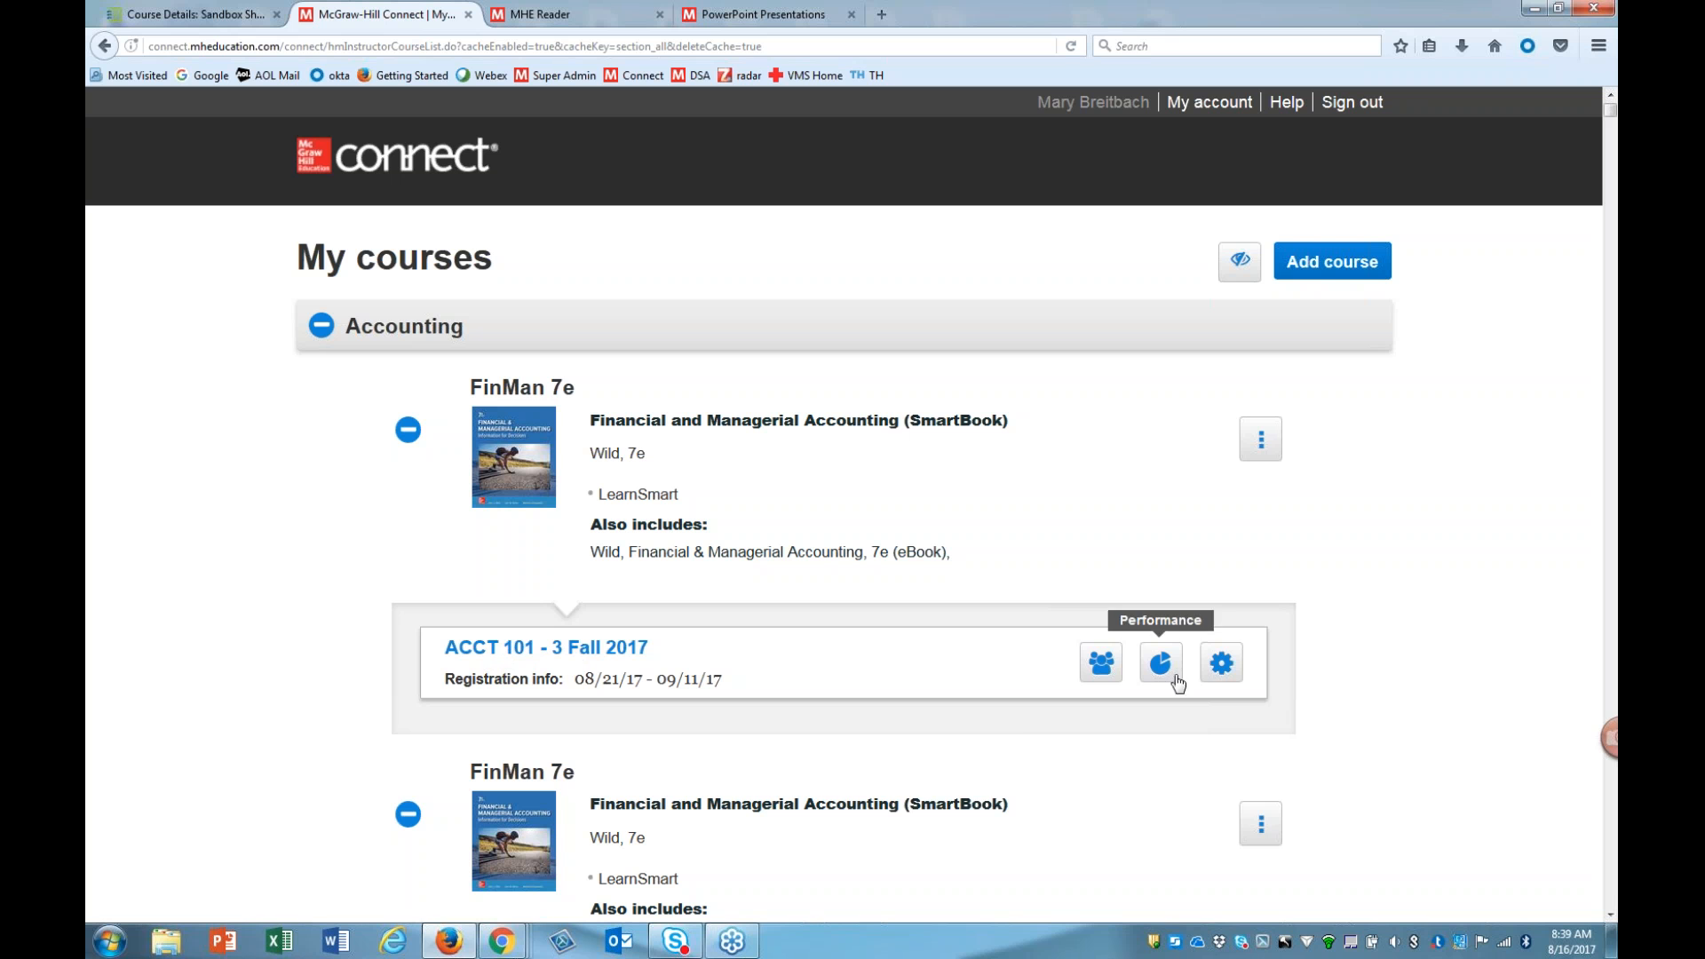
click(1209, 677)
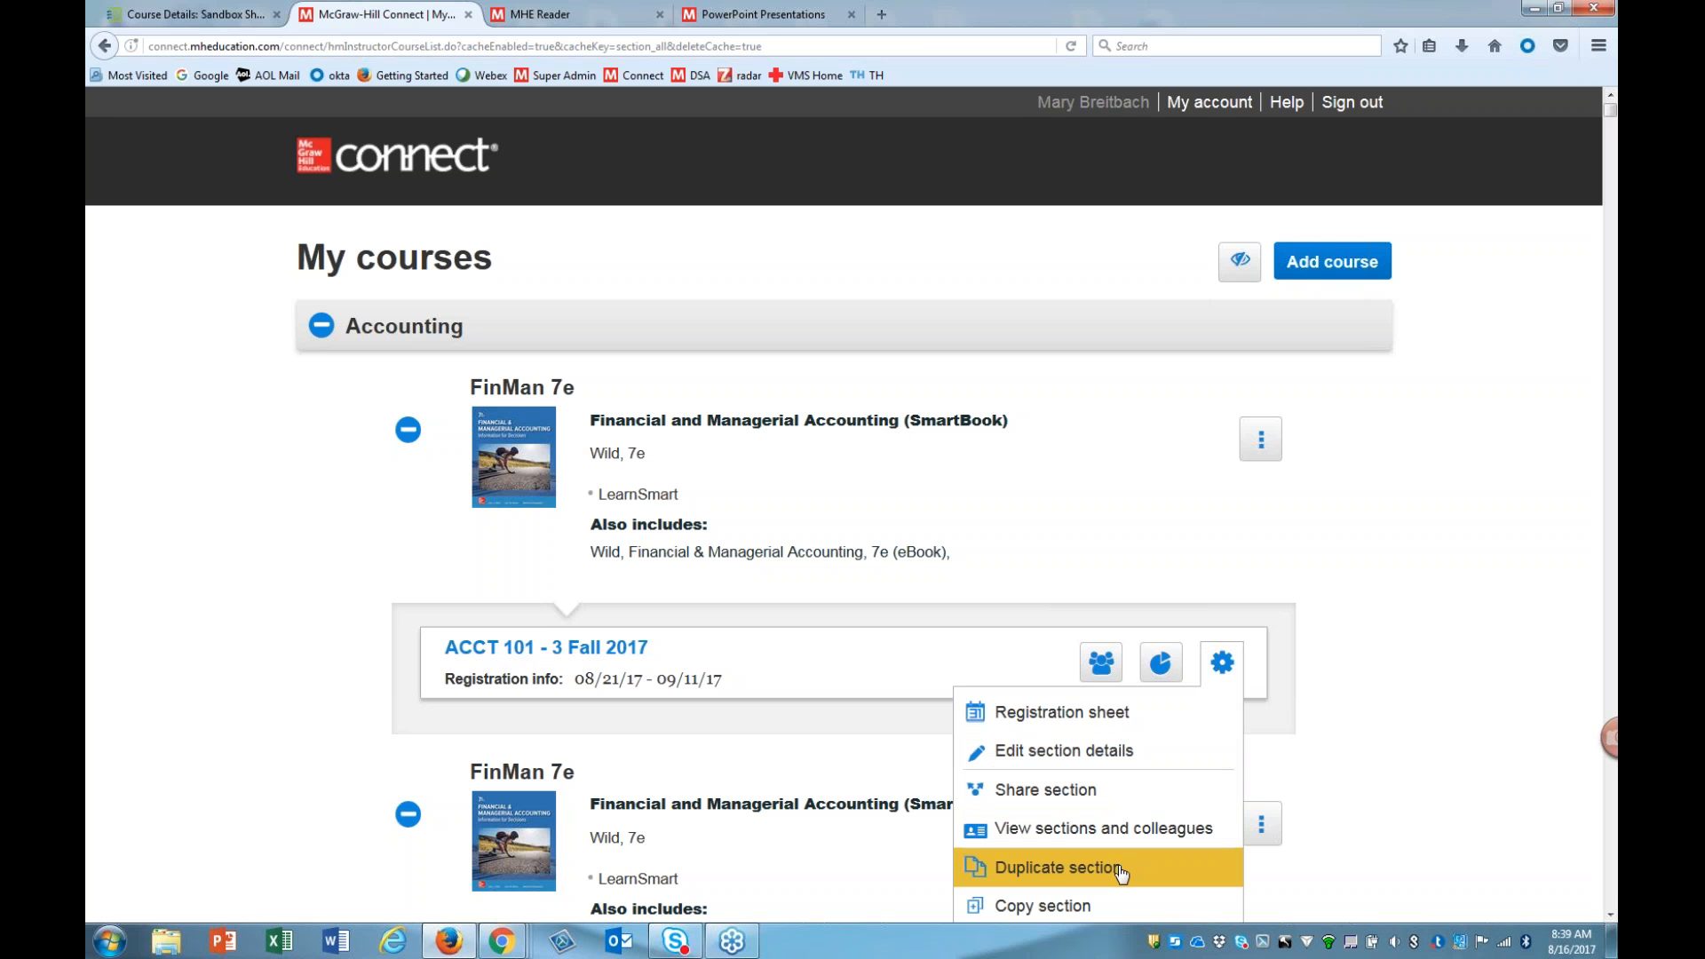
click(1121, 874)
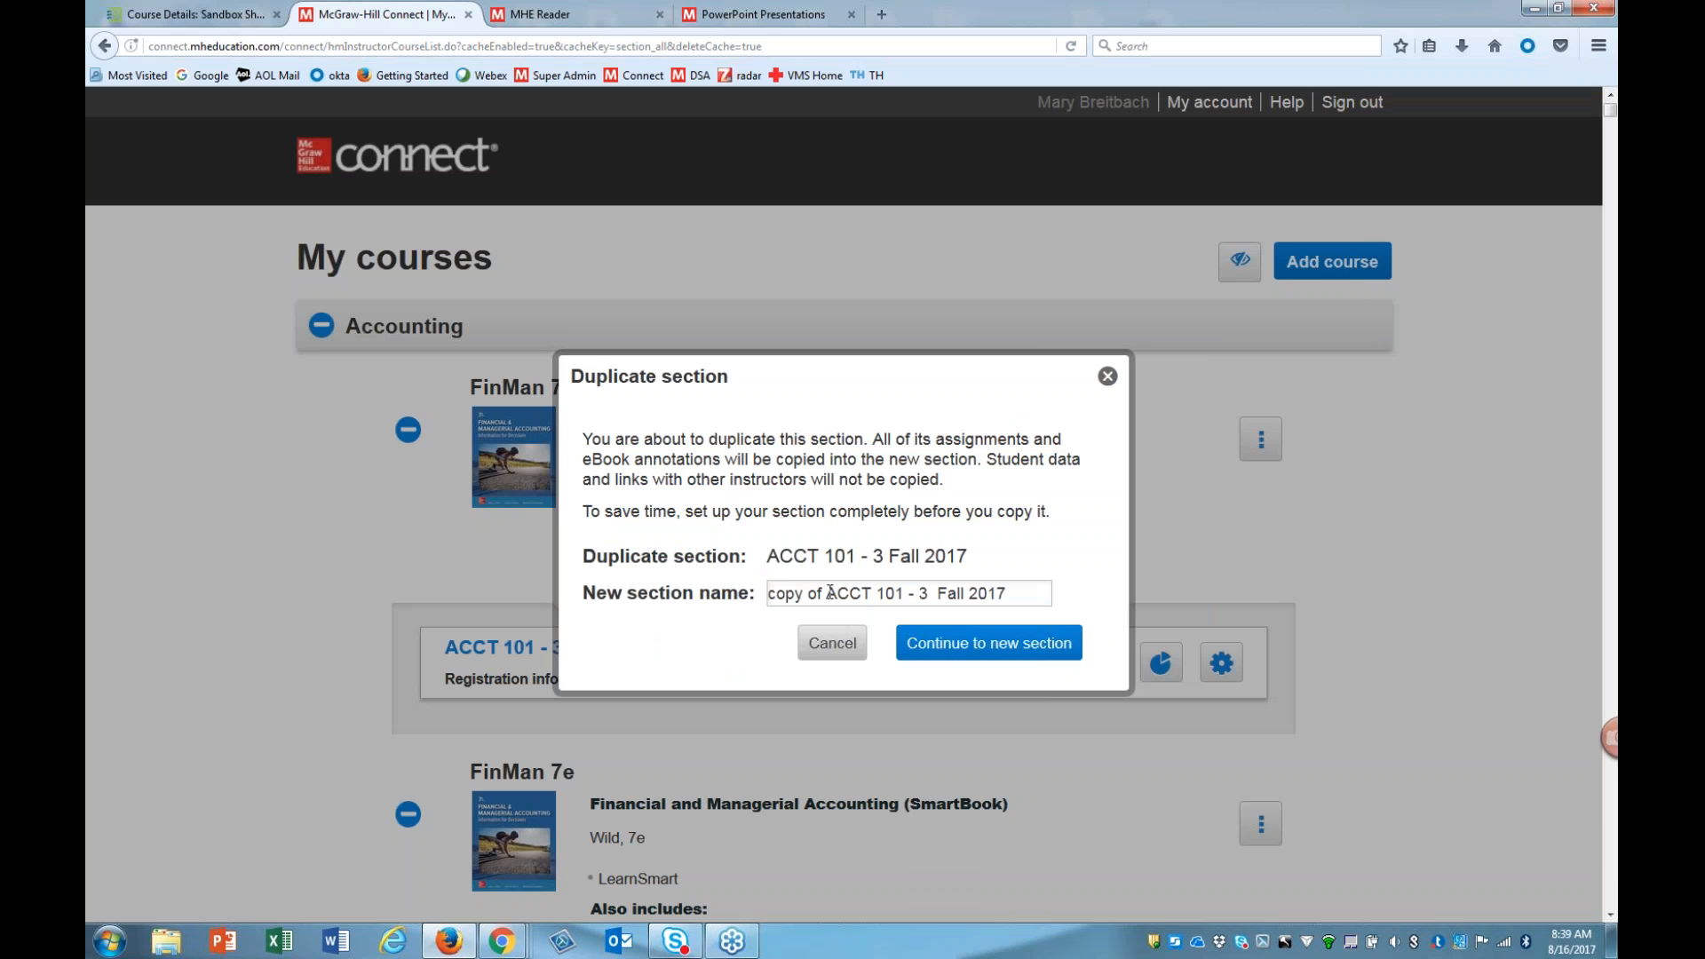
drag(830, 592, 768, 592)
key(BackSpace)
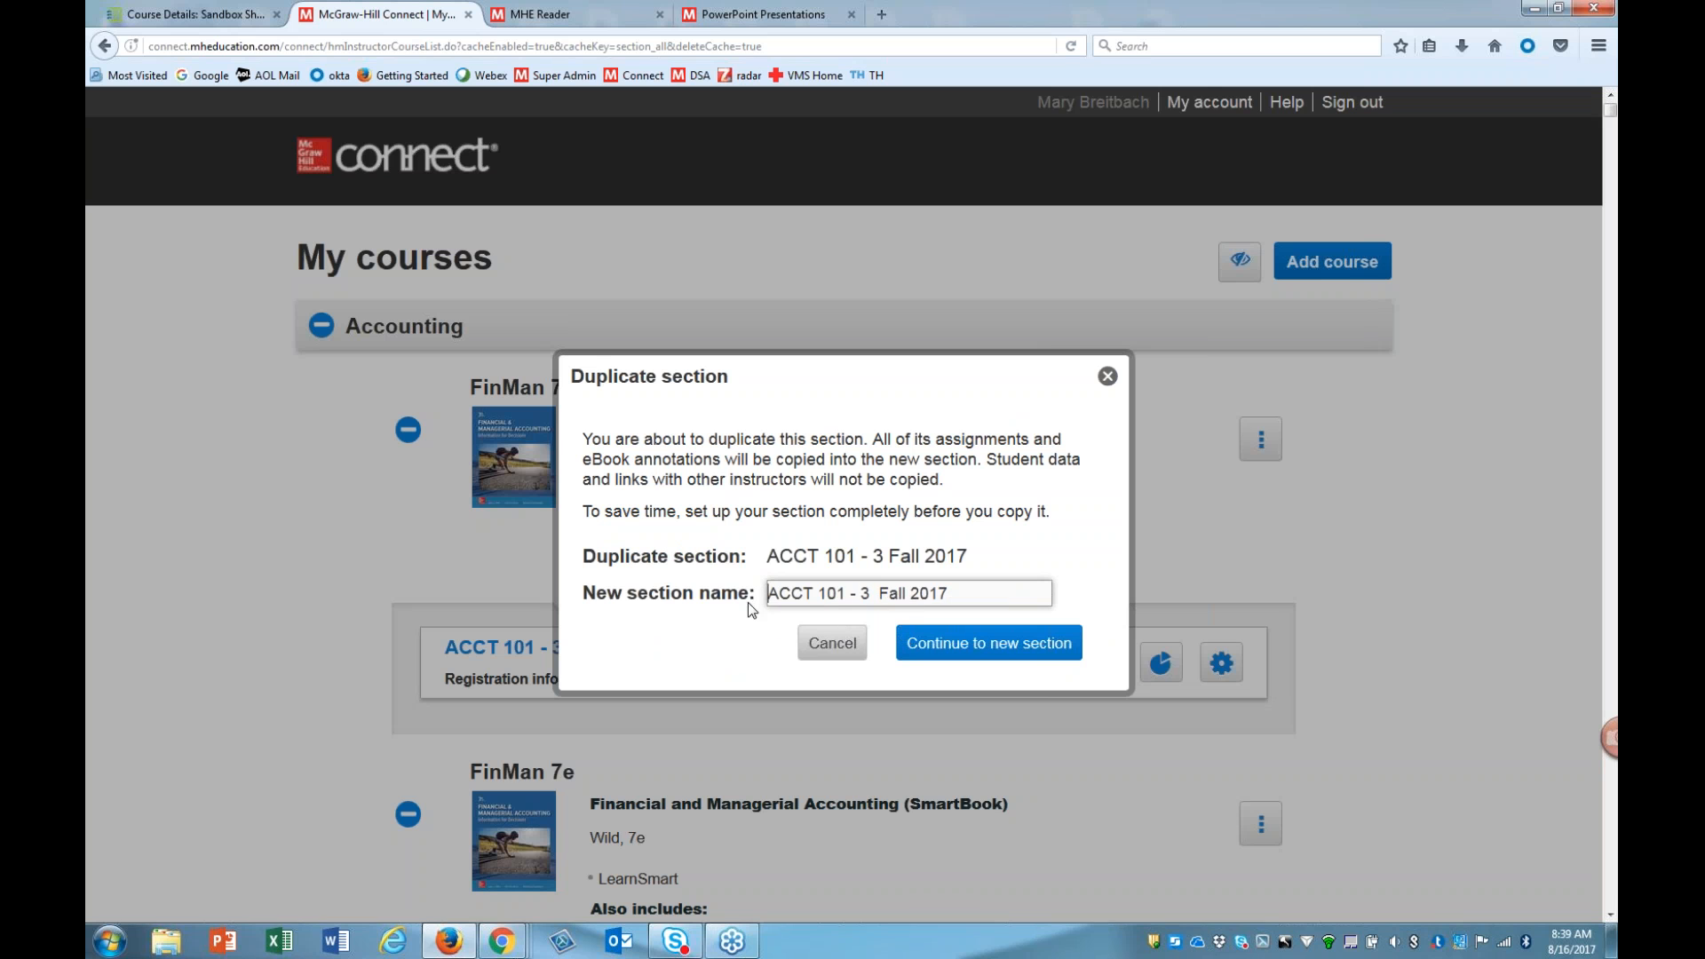
click(868, 593)
key(BackSpace)
text(4)
click(952, 645)
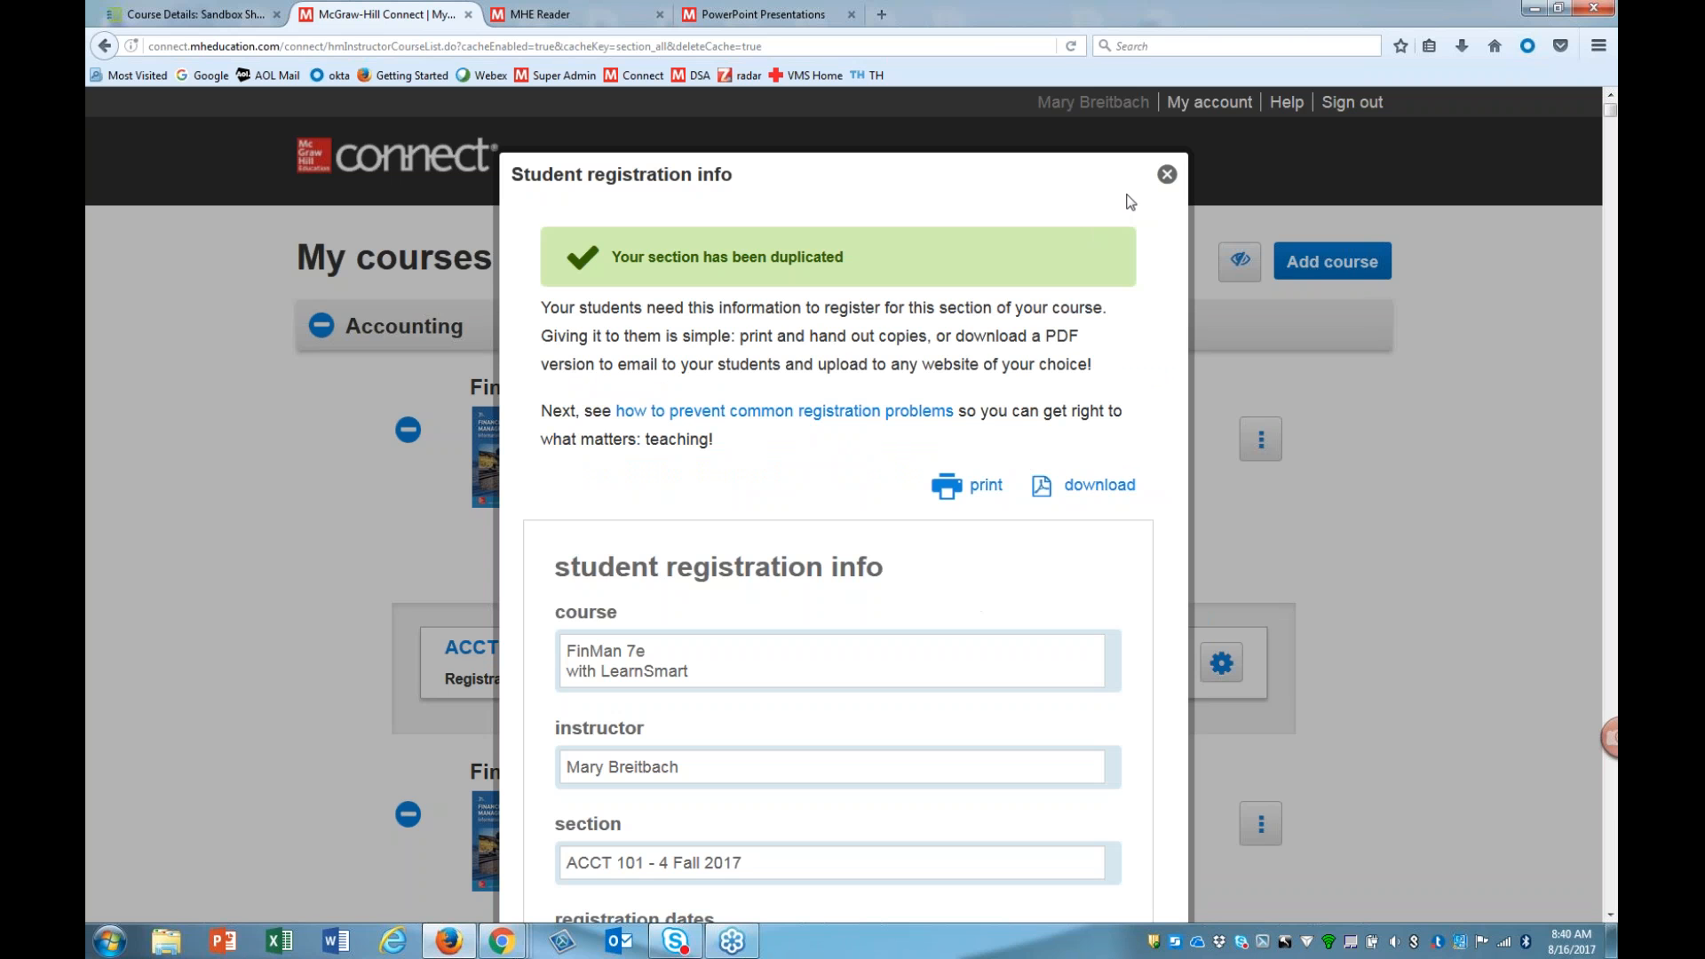
Step: Dismiss the student registration info and open the ACCT 101 - 4 Fall 2017 section
click(1167, 177)
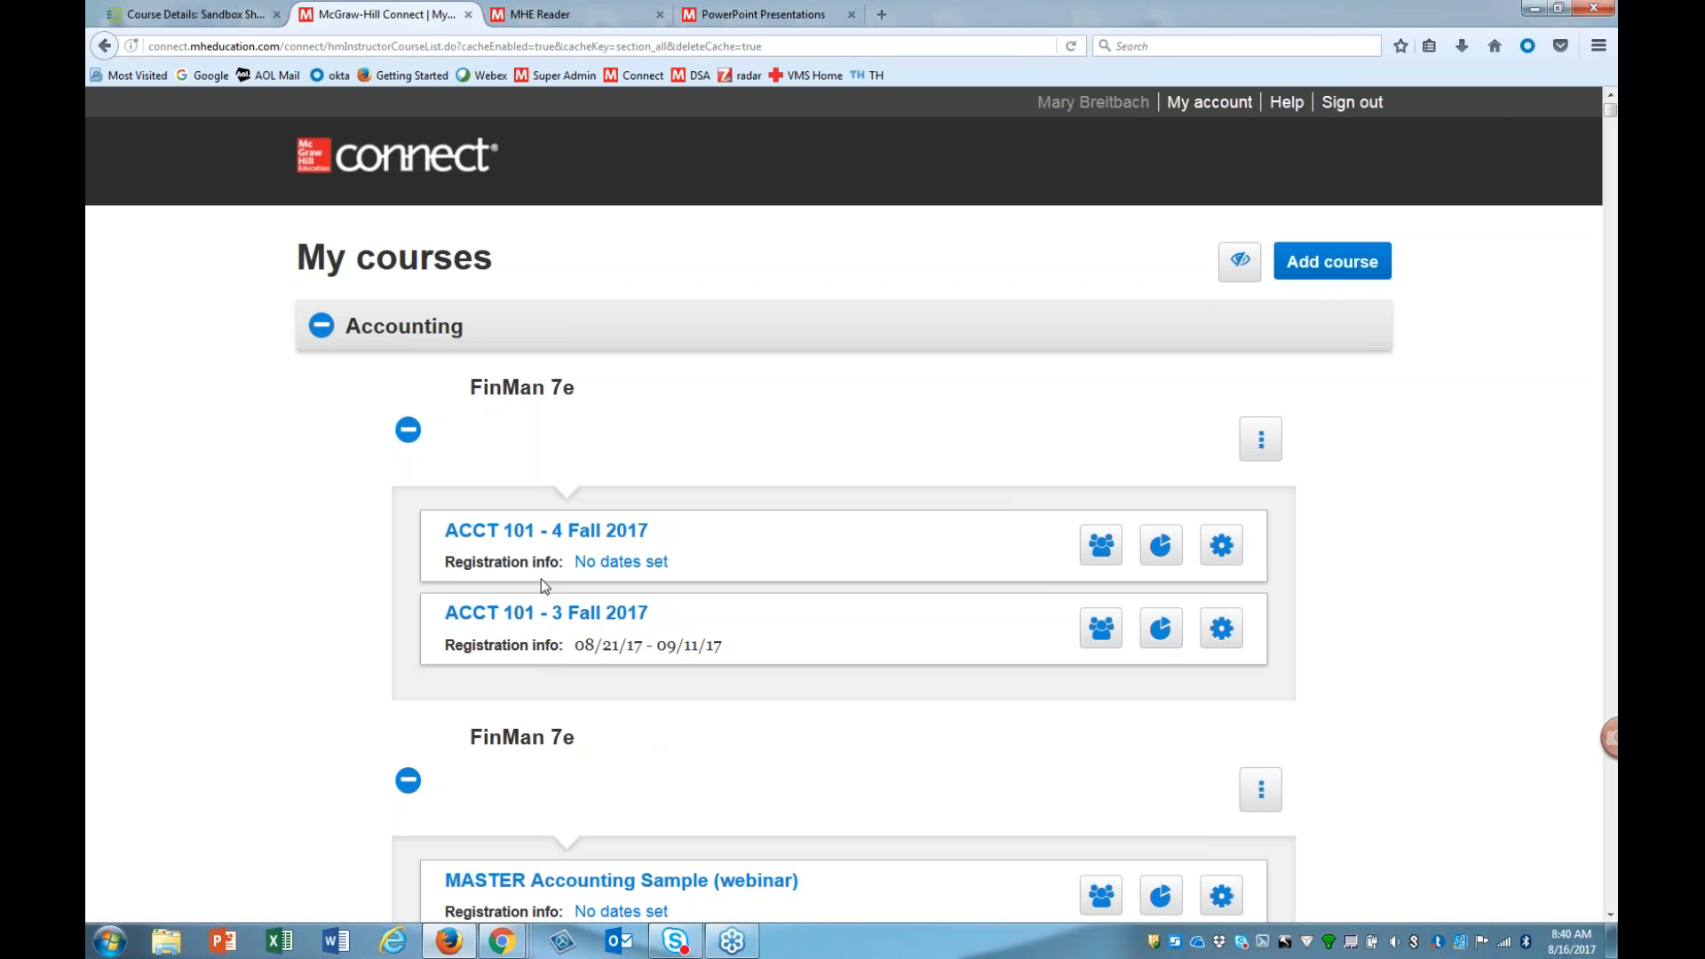
click(486, 655)
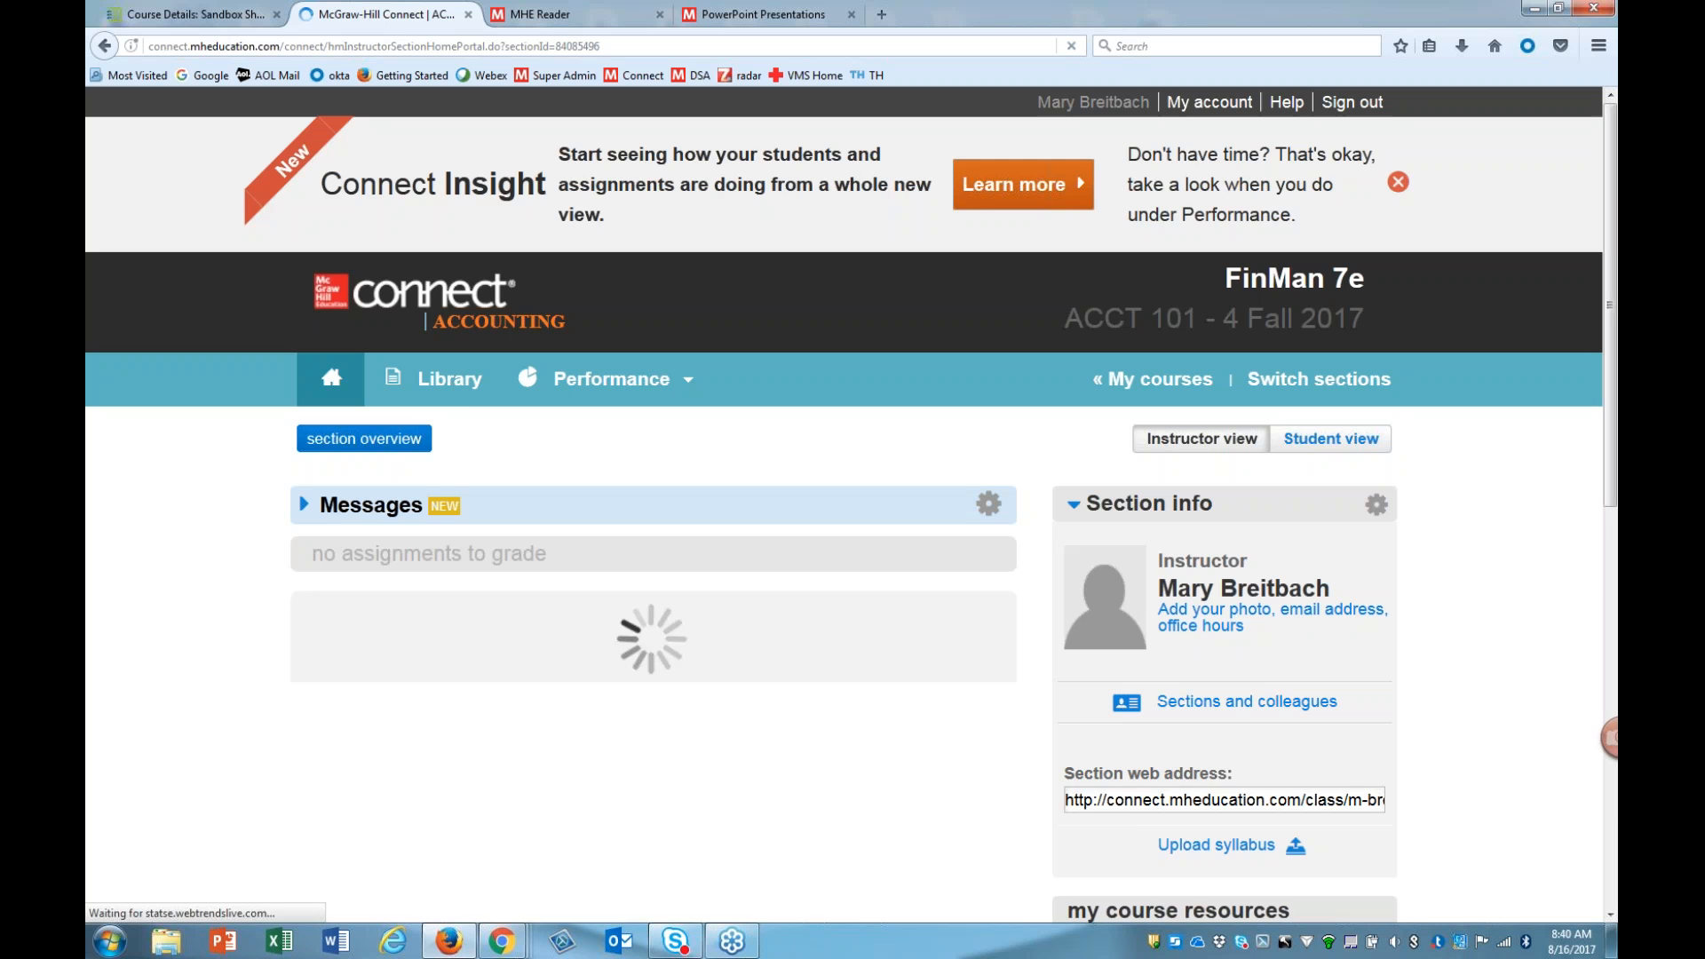
Step: Check the assignments in the ACCT 101 - 4 Fall 2017 section, collapsing the Chapter 1 group, and return to the course list
scroll(972, 668, down, 6)
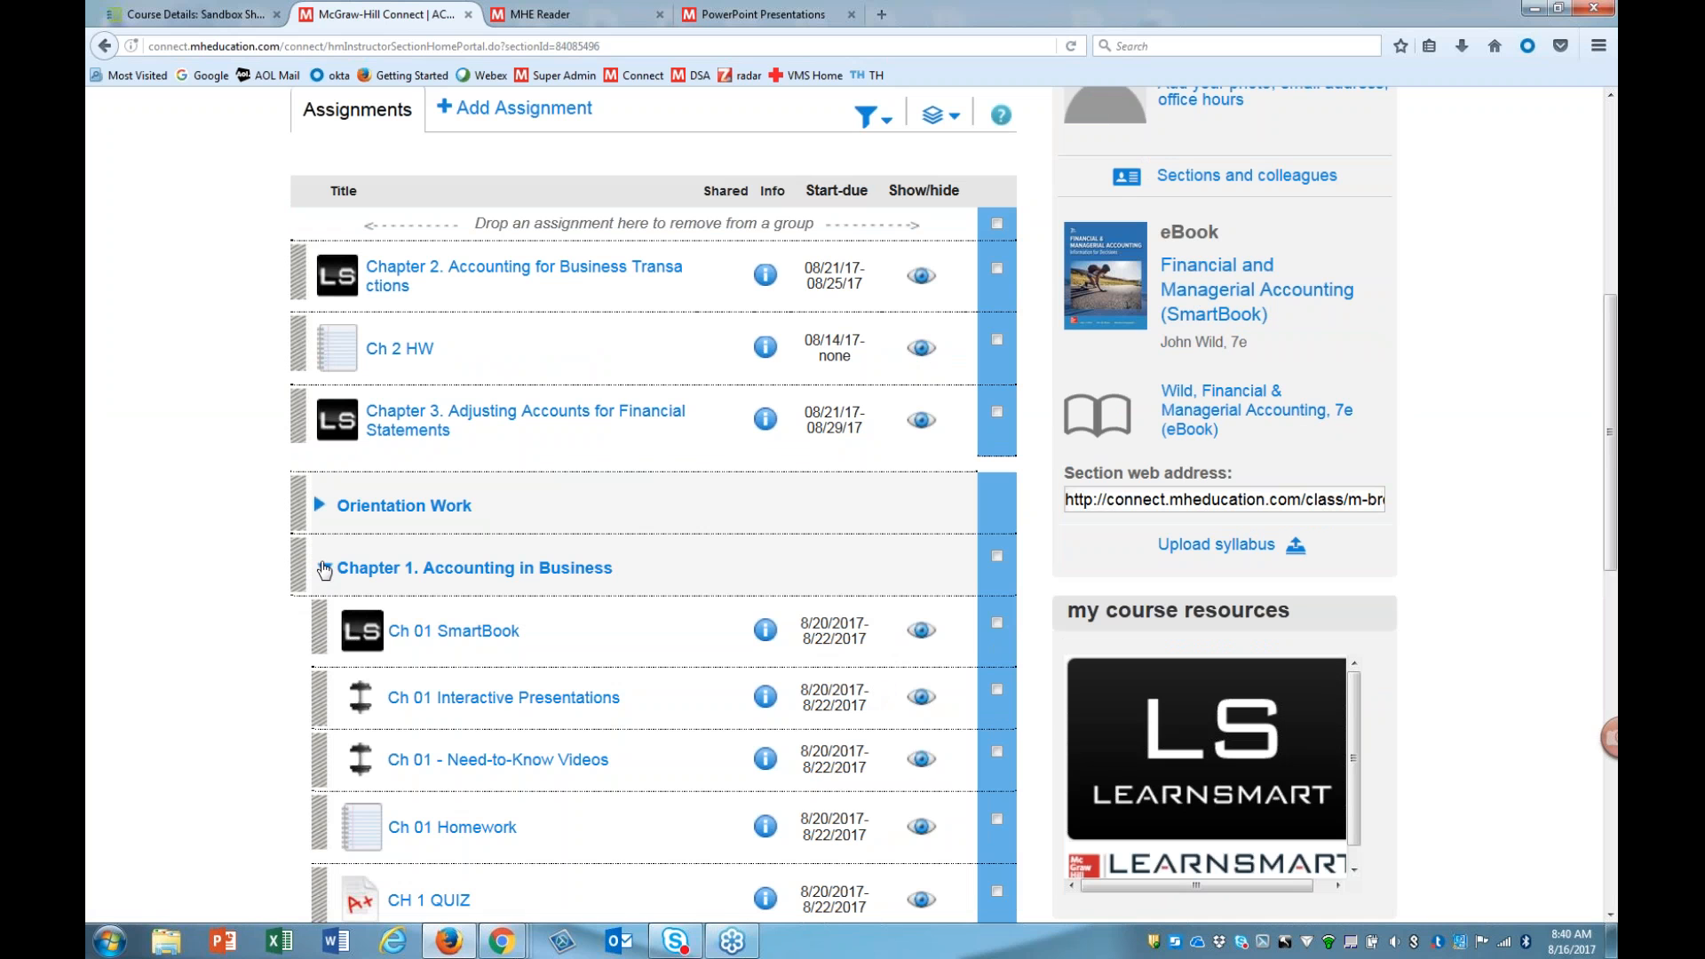
click(325, 569)
scroll(1145, 393, up, 6)
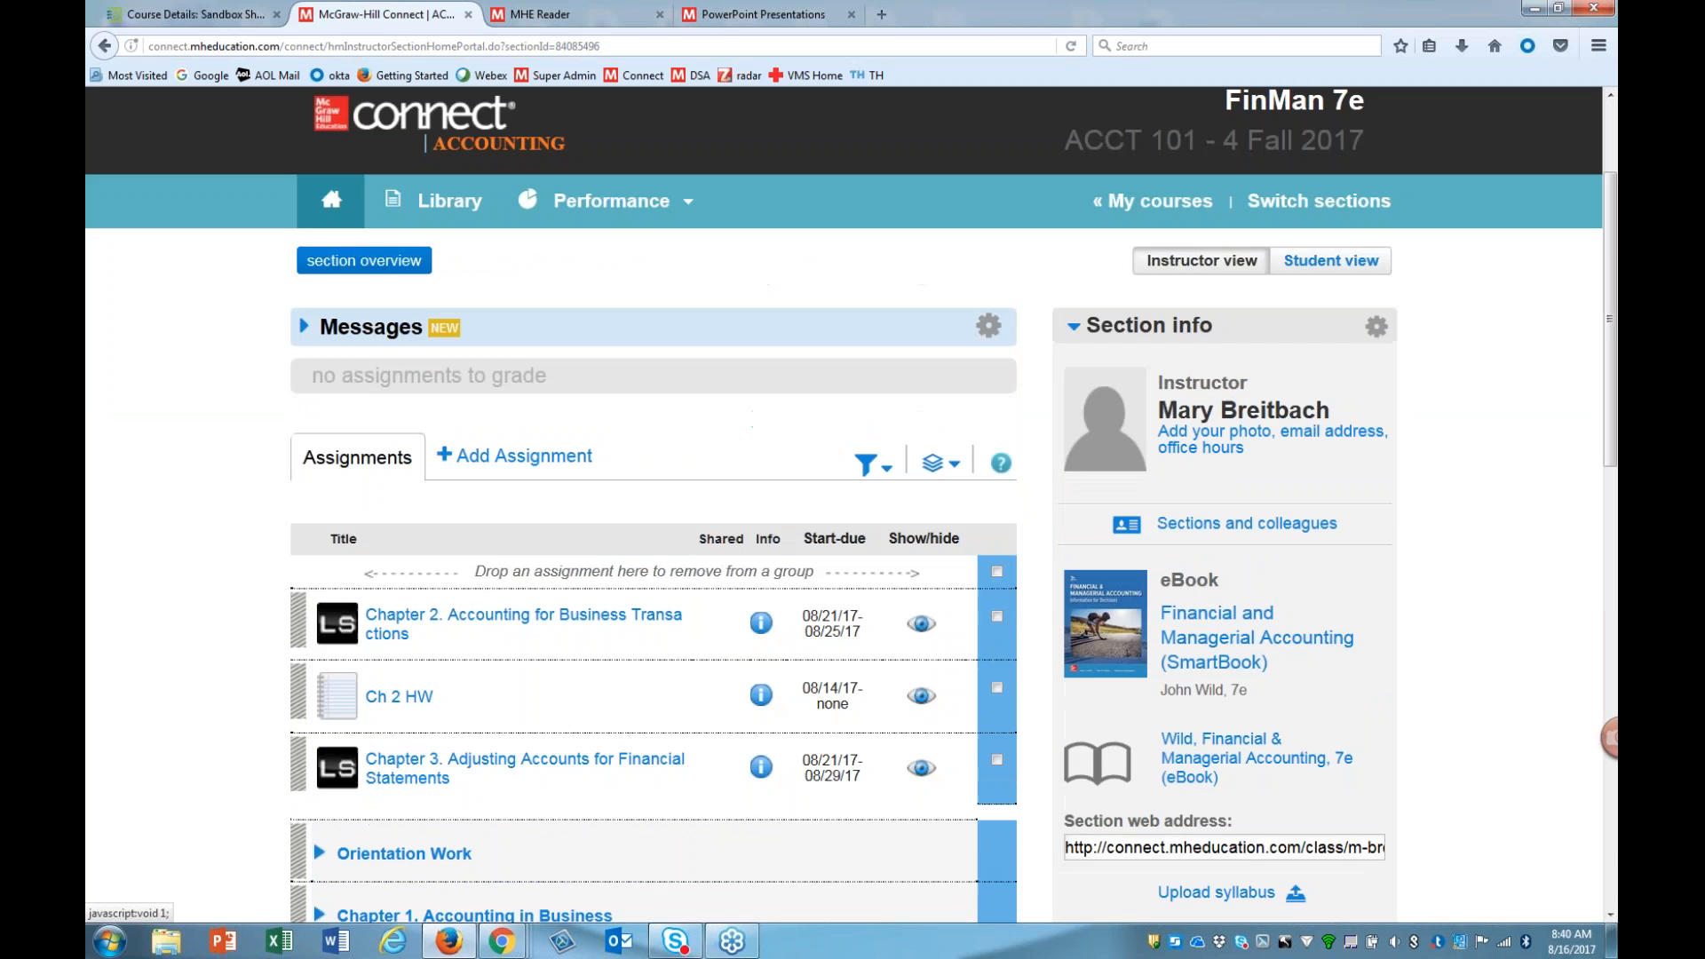
click(1143, 391)
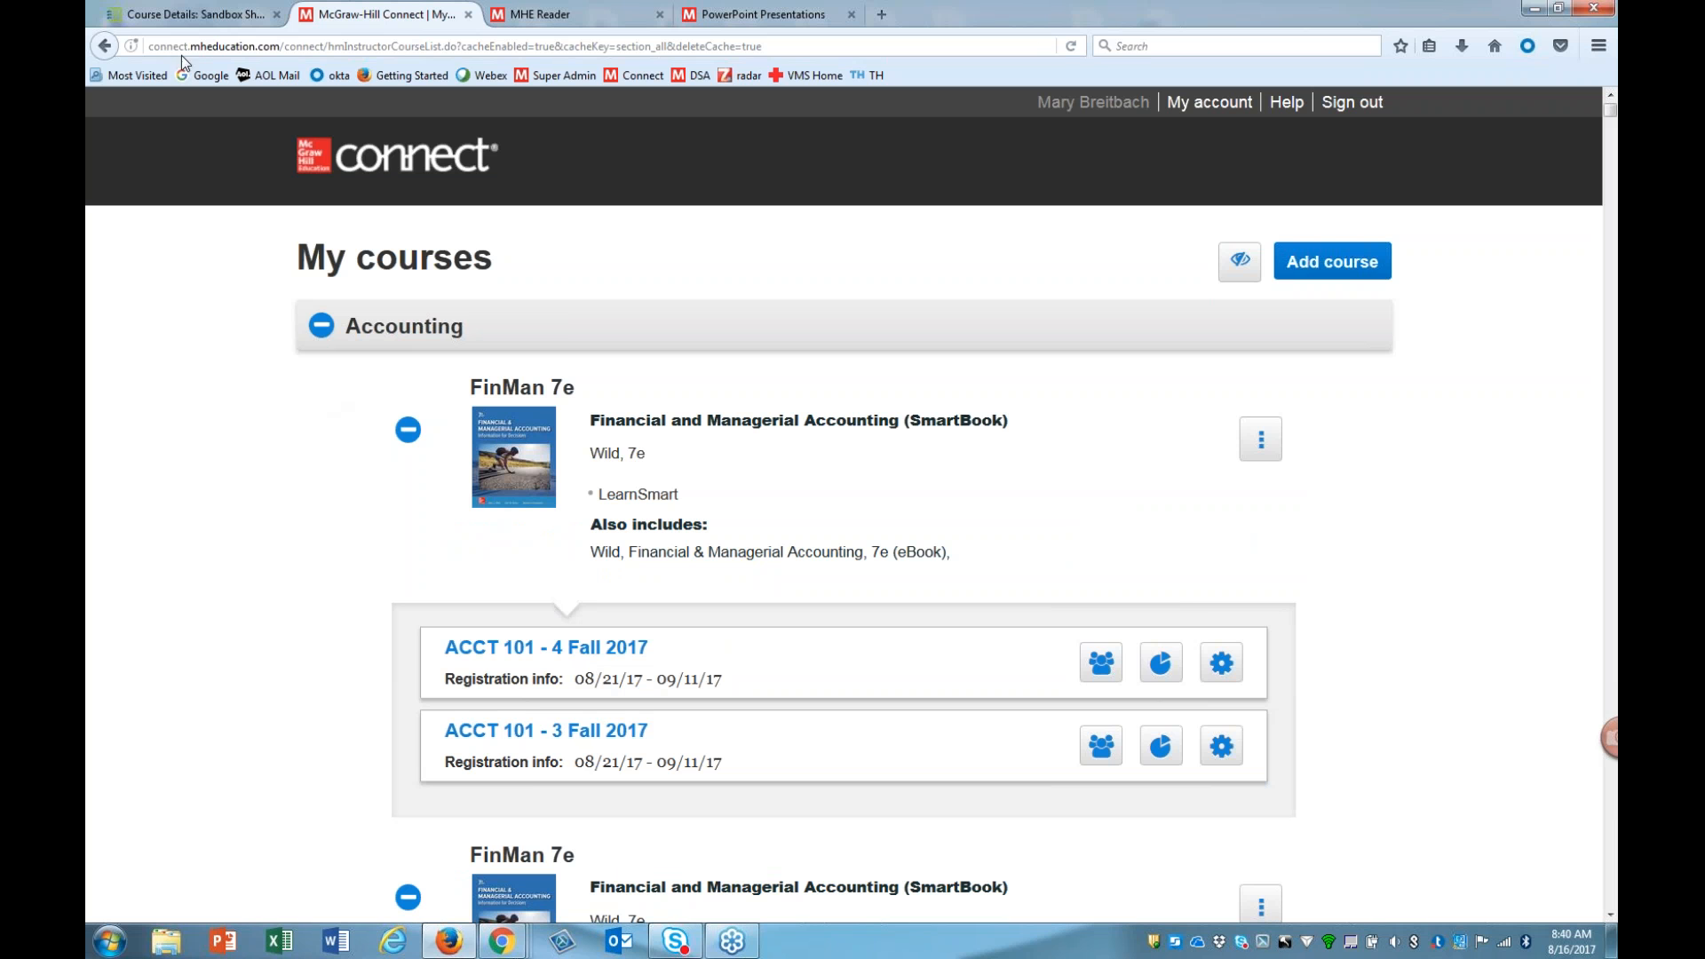
Step: Close the MHE Reader and PowerPoint Presentations pages and switch to the Canvas sandbox course, dismissing the password-saving prompt
click(659, 15)
click(660, 16)
click(171, 17)
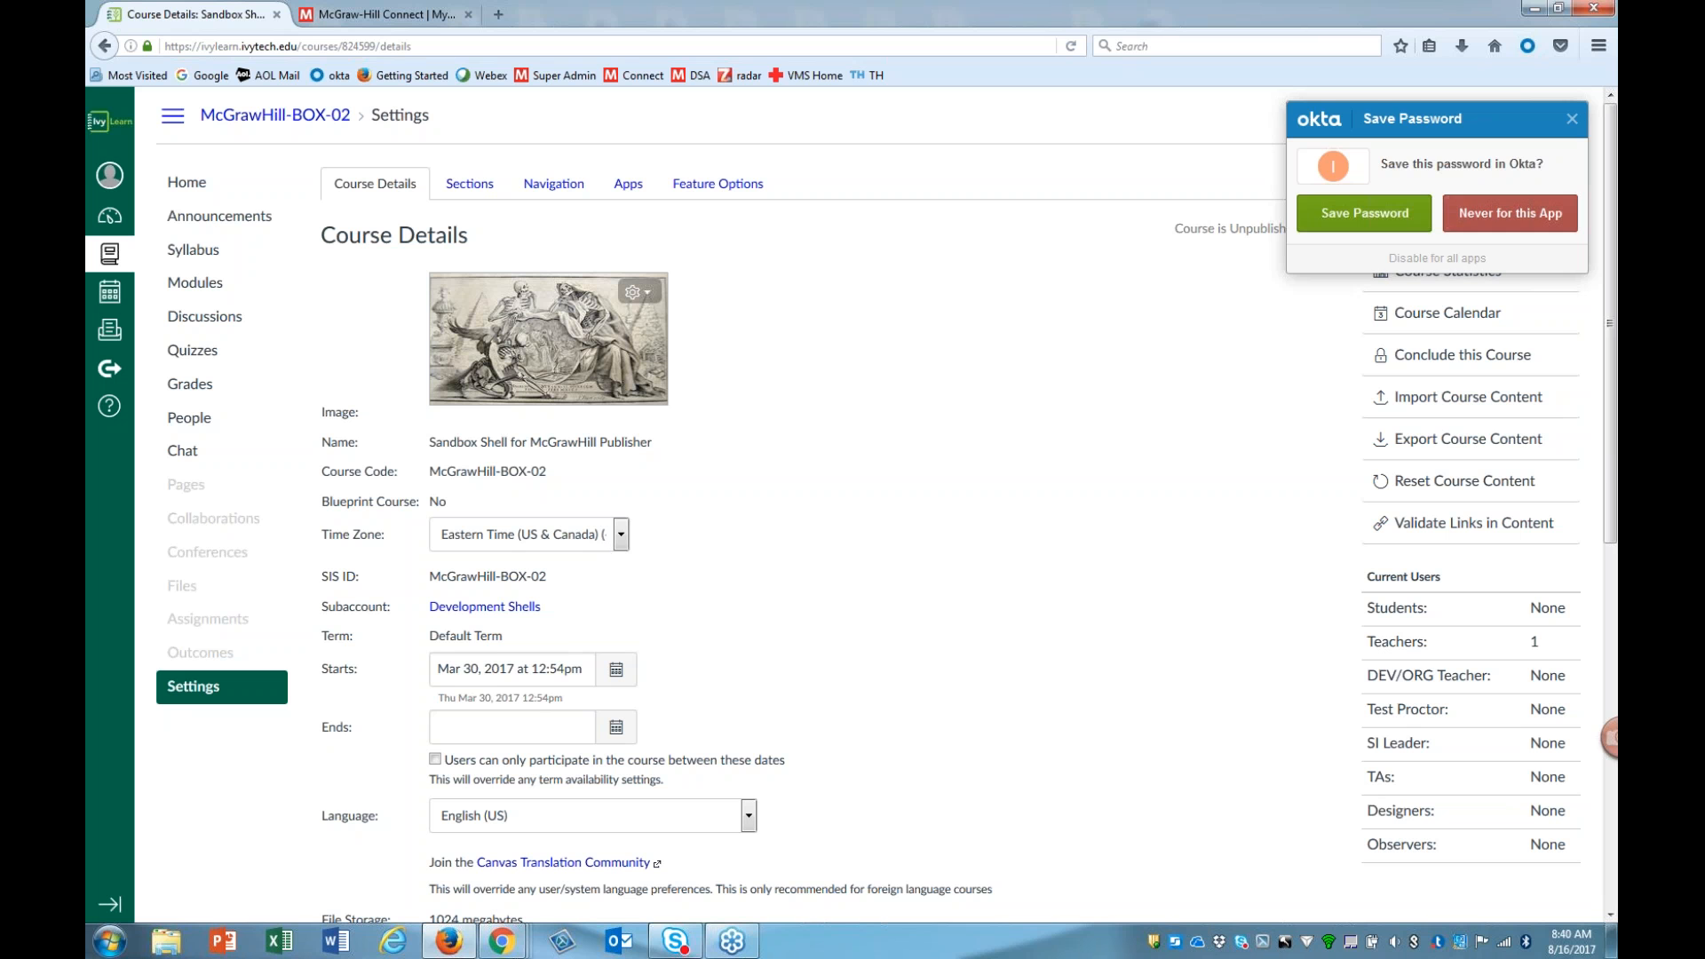
click(1572, 119)
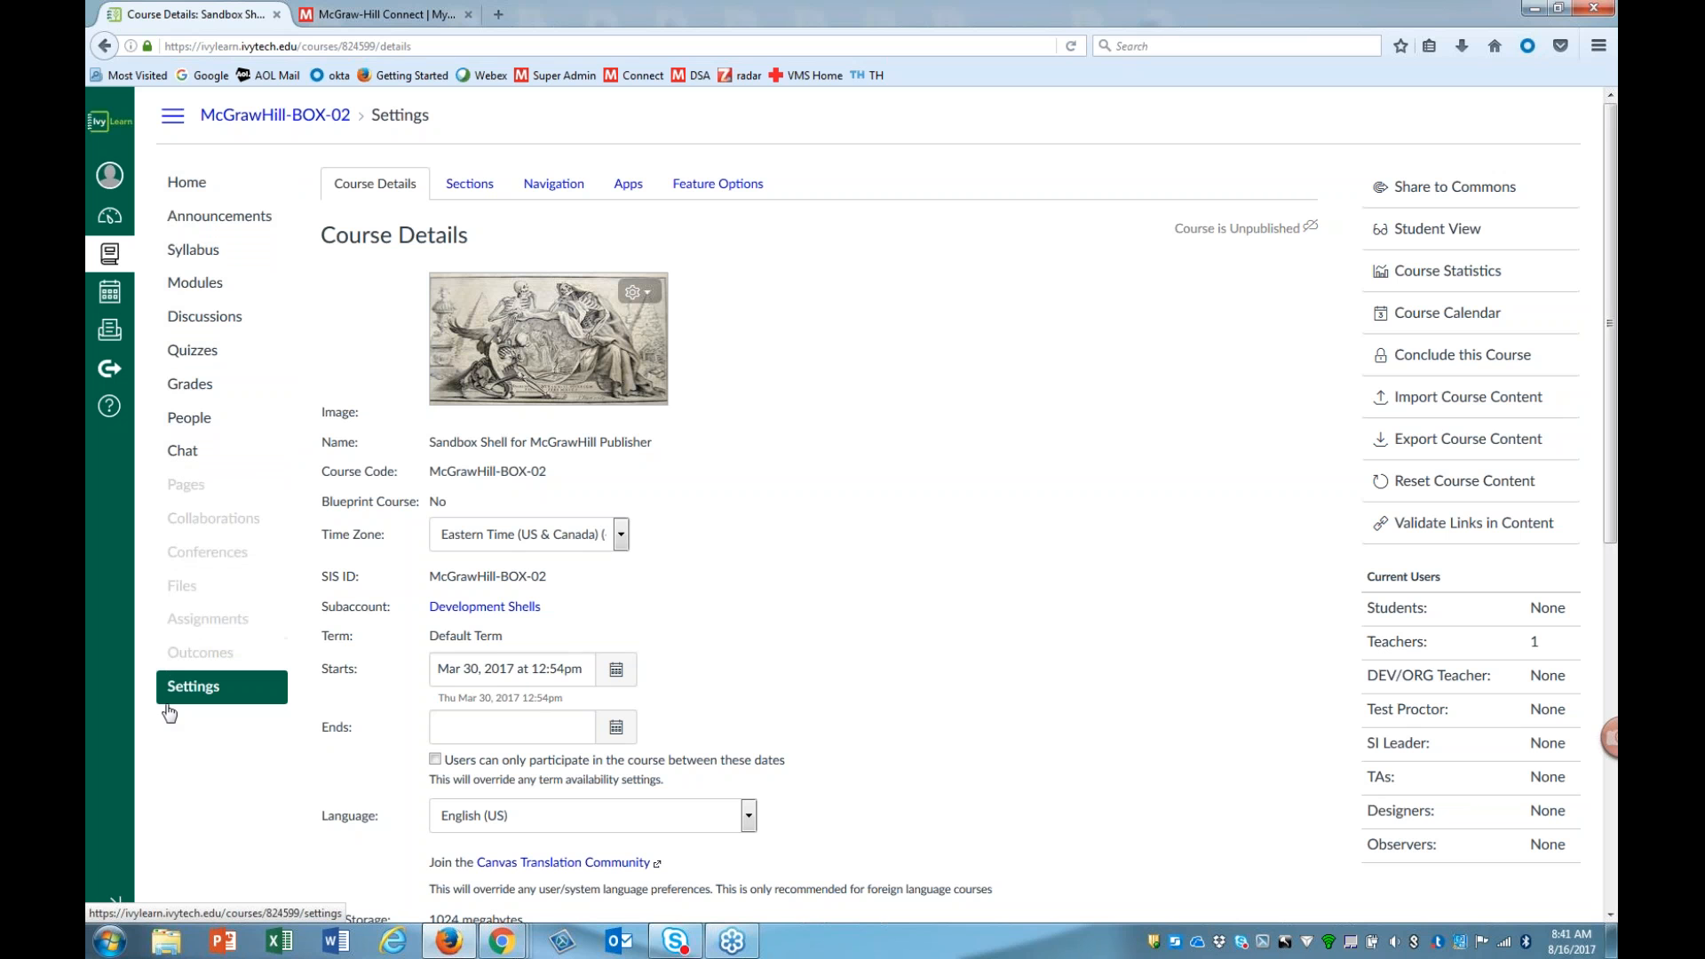
Step: Enable McGraw-Hill Connect in the course navigation settings, placing it between Syllabus and Modules, and save the order
click(191, 689)
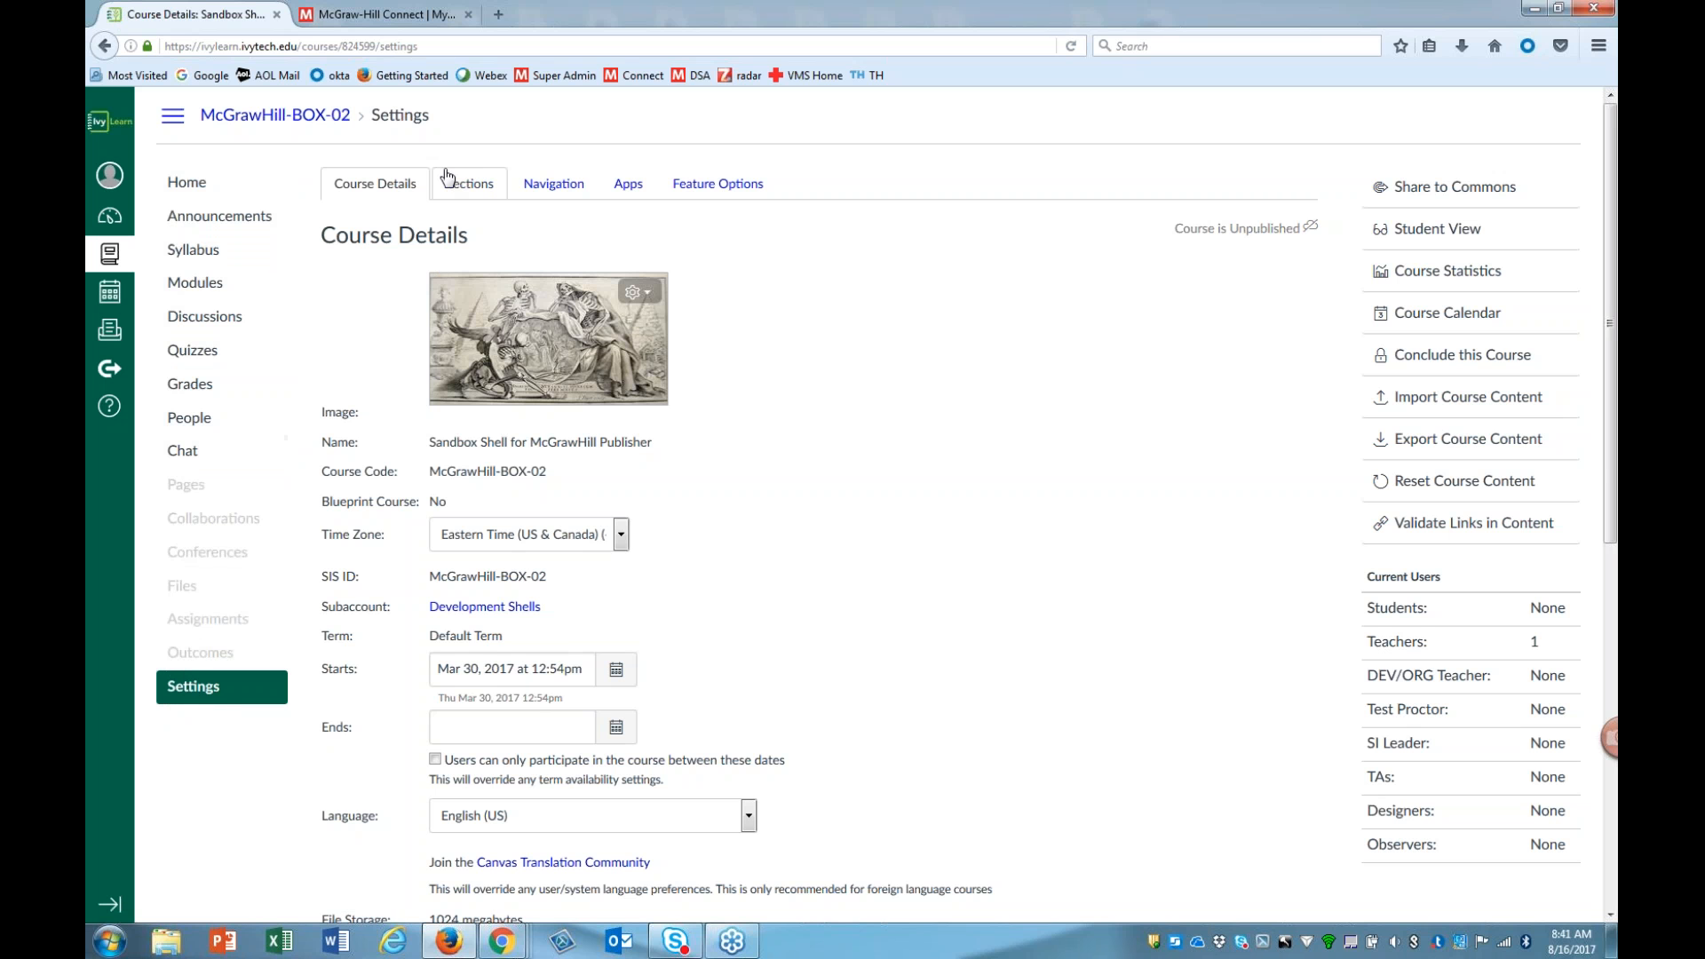
click(540, 191)
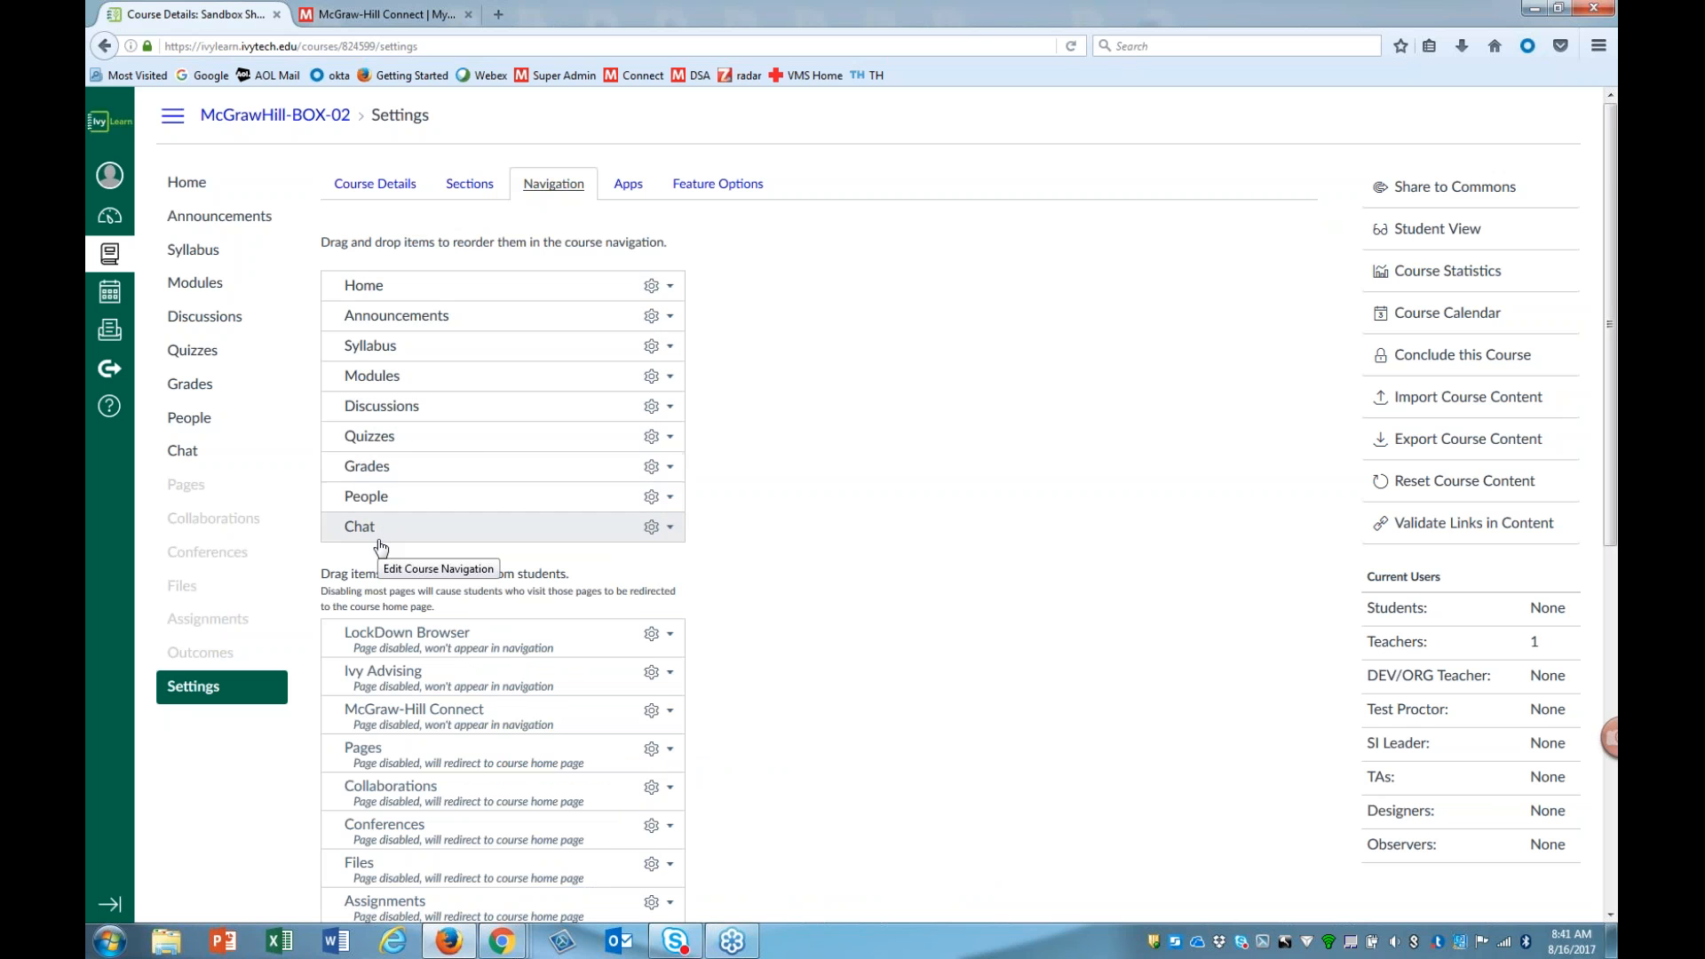
scroll(382, 548, down, 3)
scroll(418, 730, down, 4)
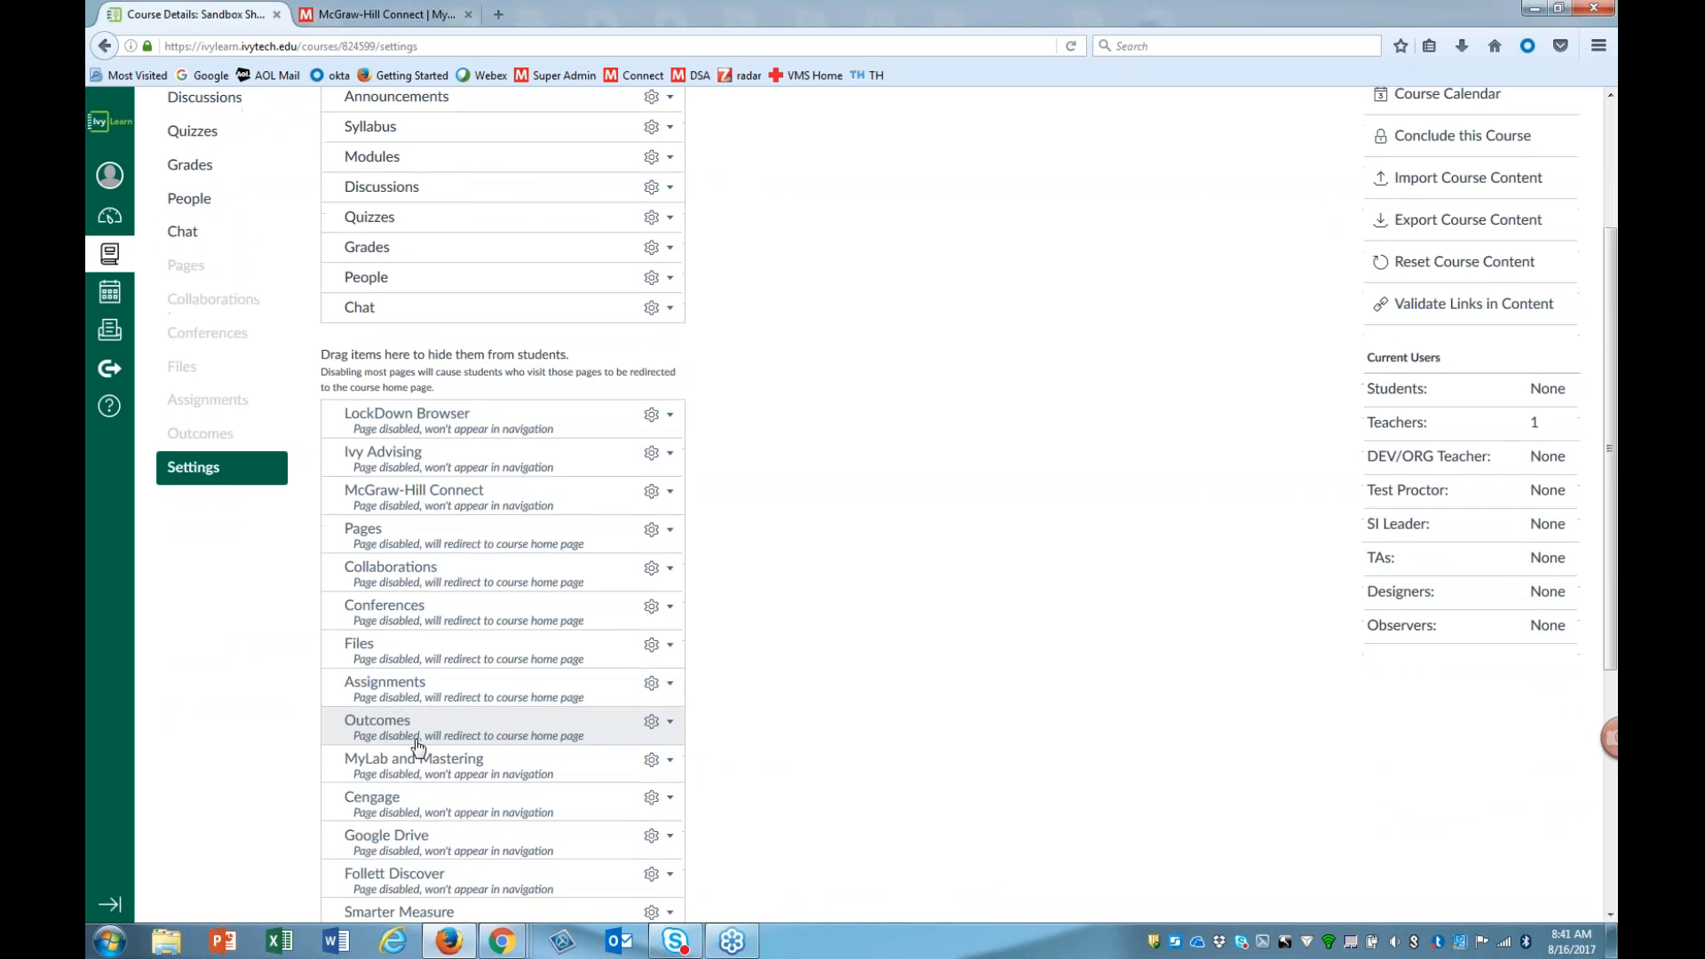
scroll(426, 577, up, 3)
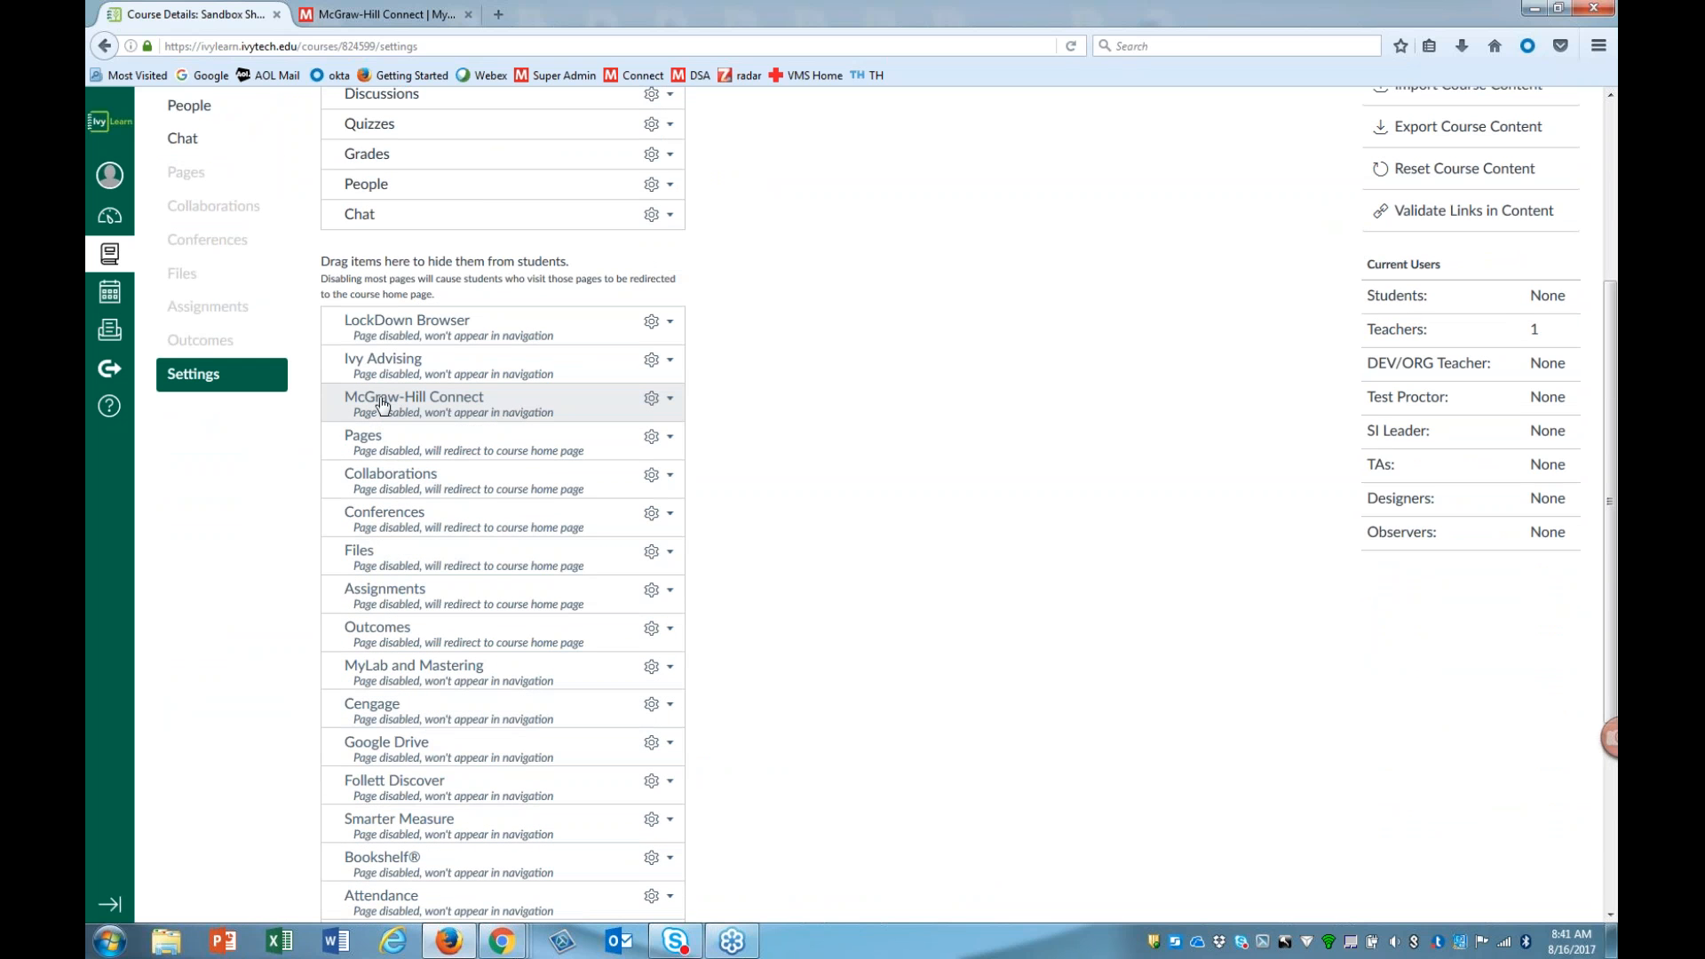
drag(382, 404, 374, 358)
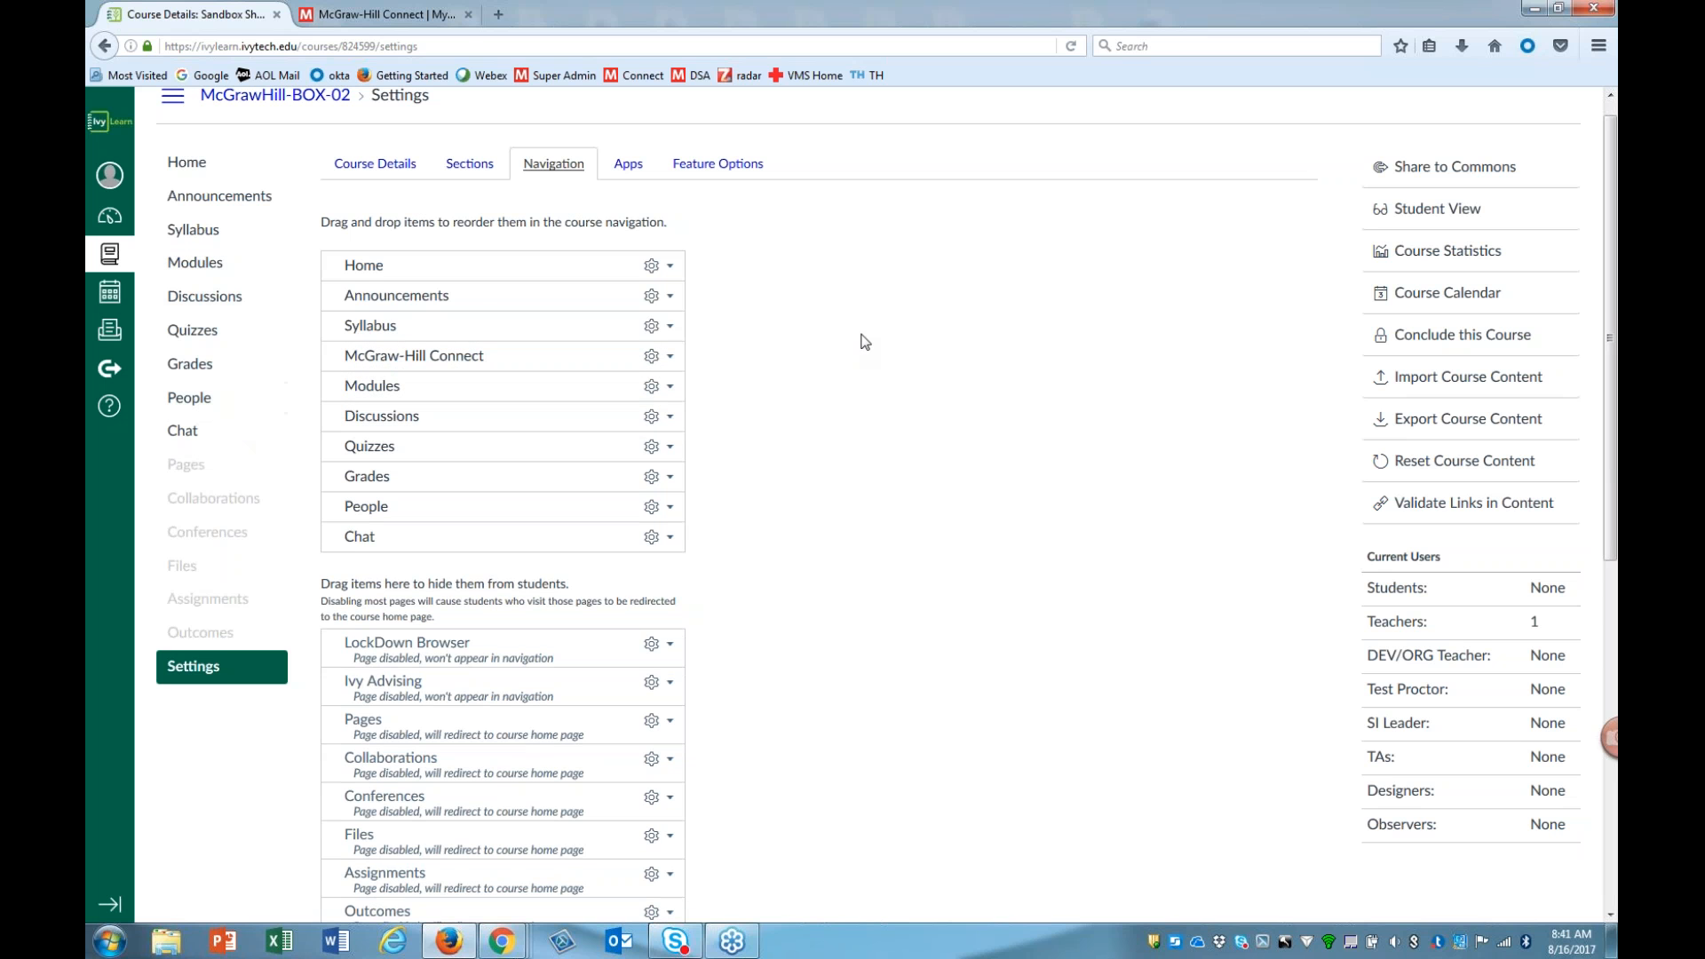
scroll(860, 332, down, 6)
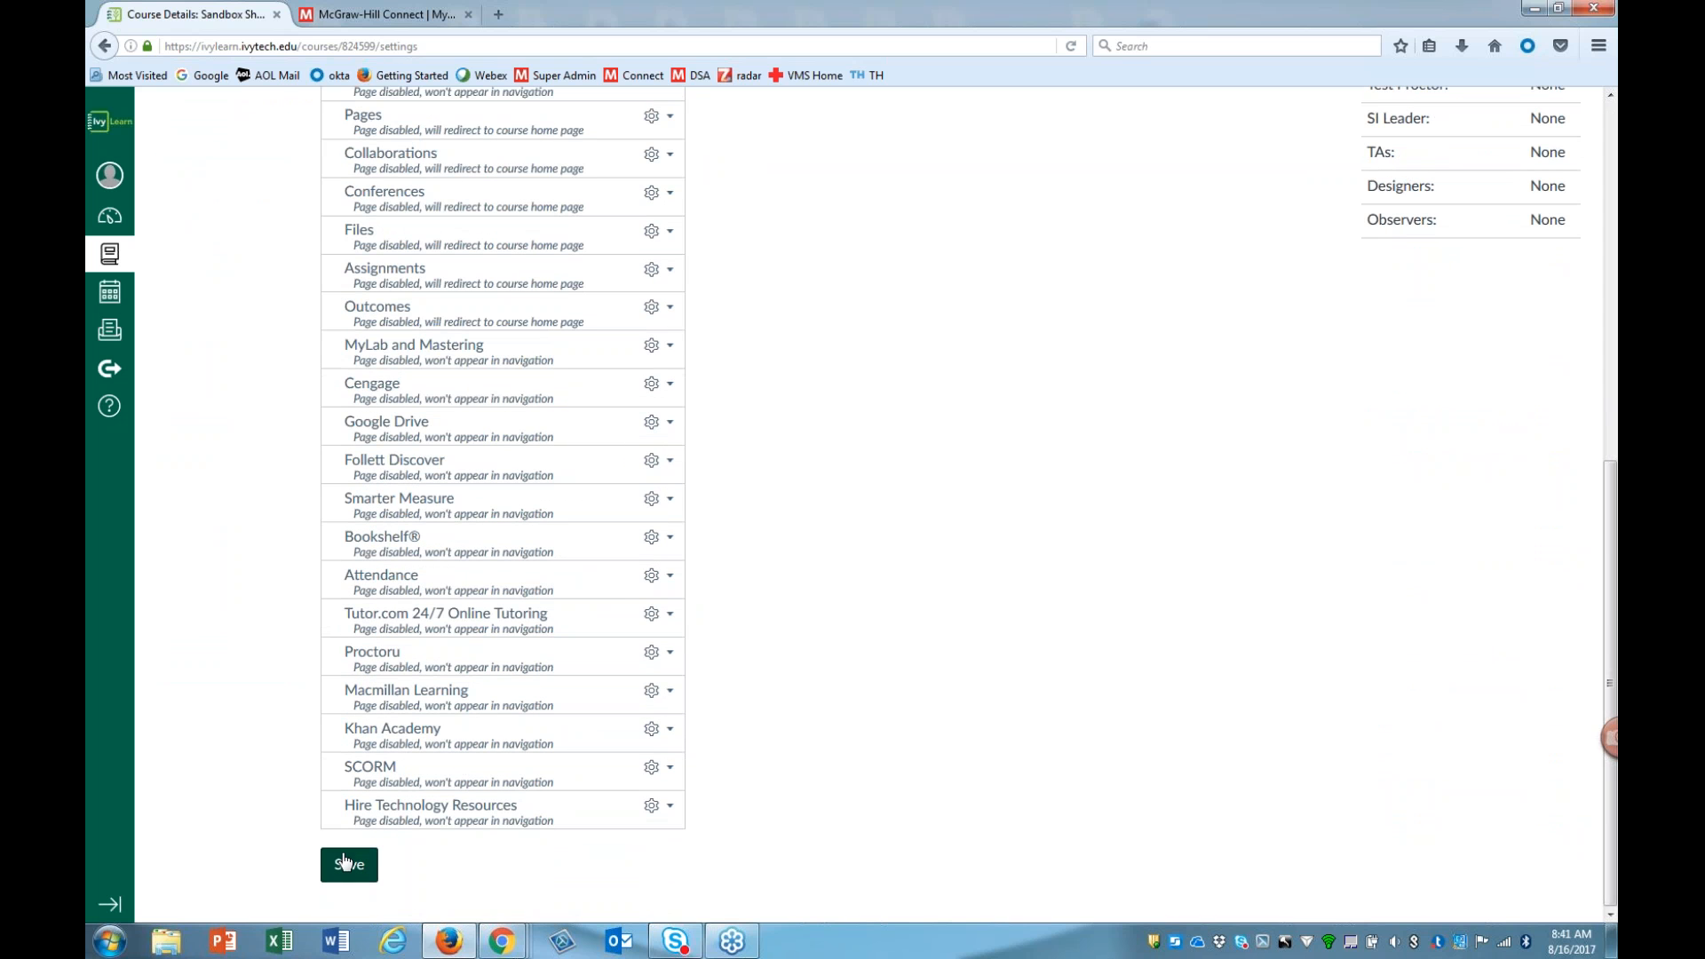
click(346, 867)
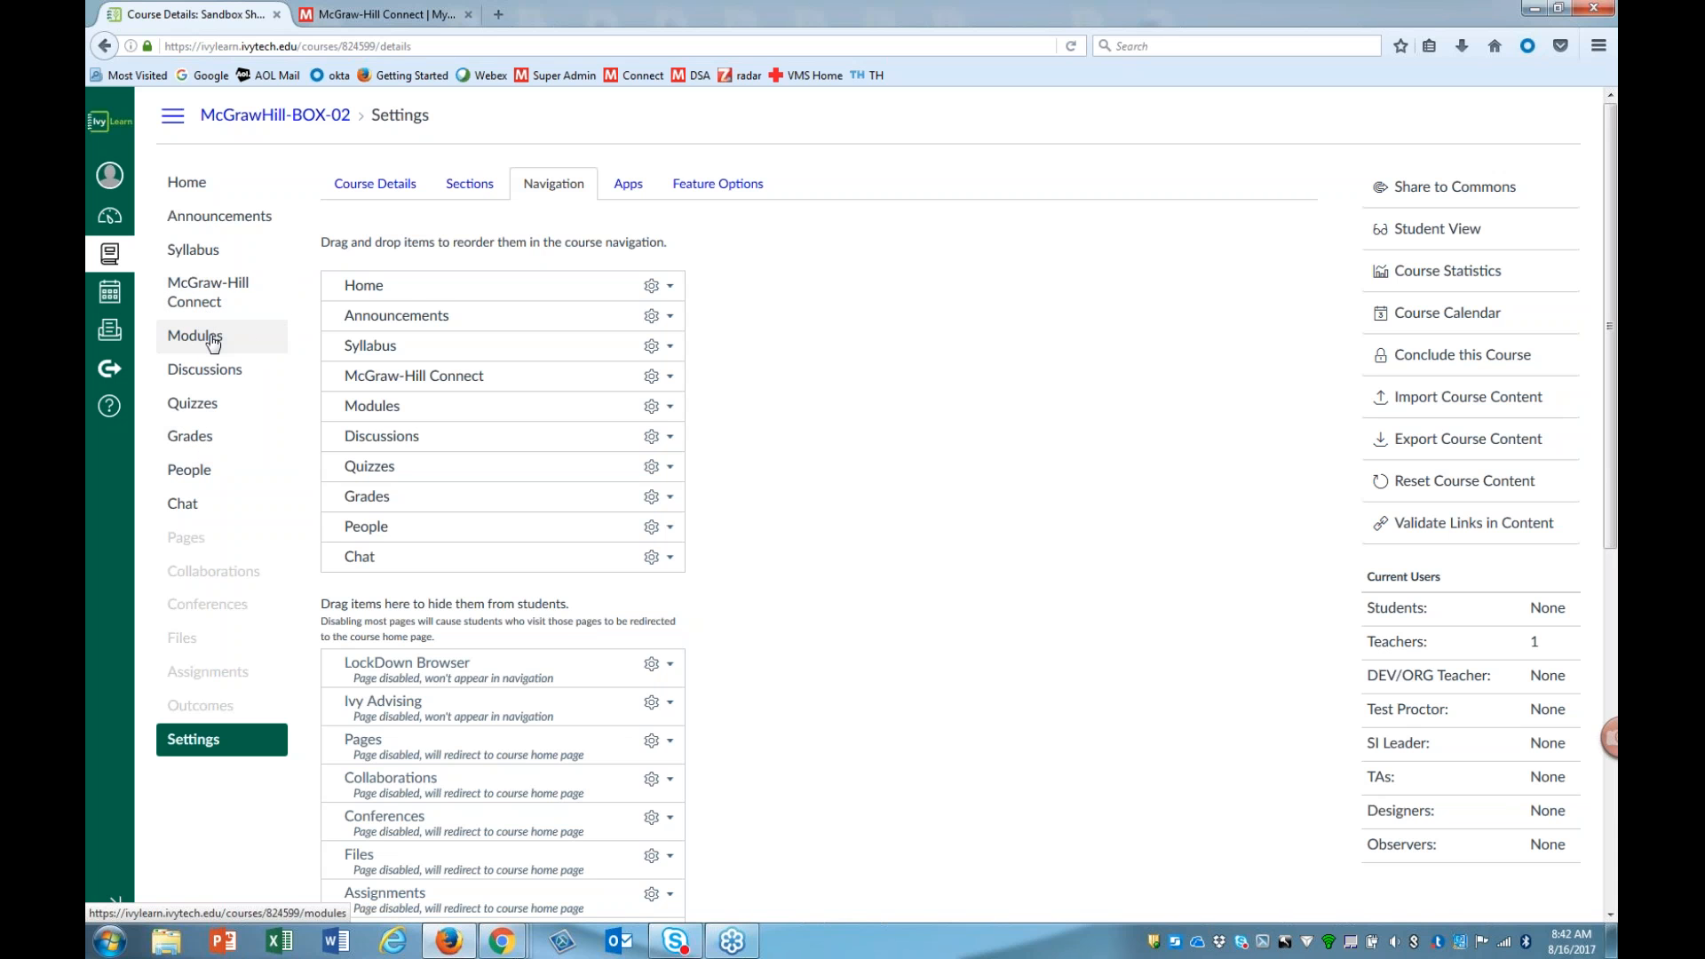
Step: Authorize McGraw-Hill Campus for the Canvas course and start pairing it with a section in an existing Connect course
click(209, 289)
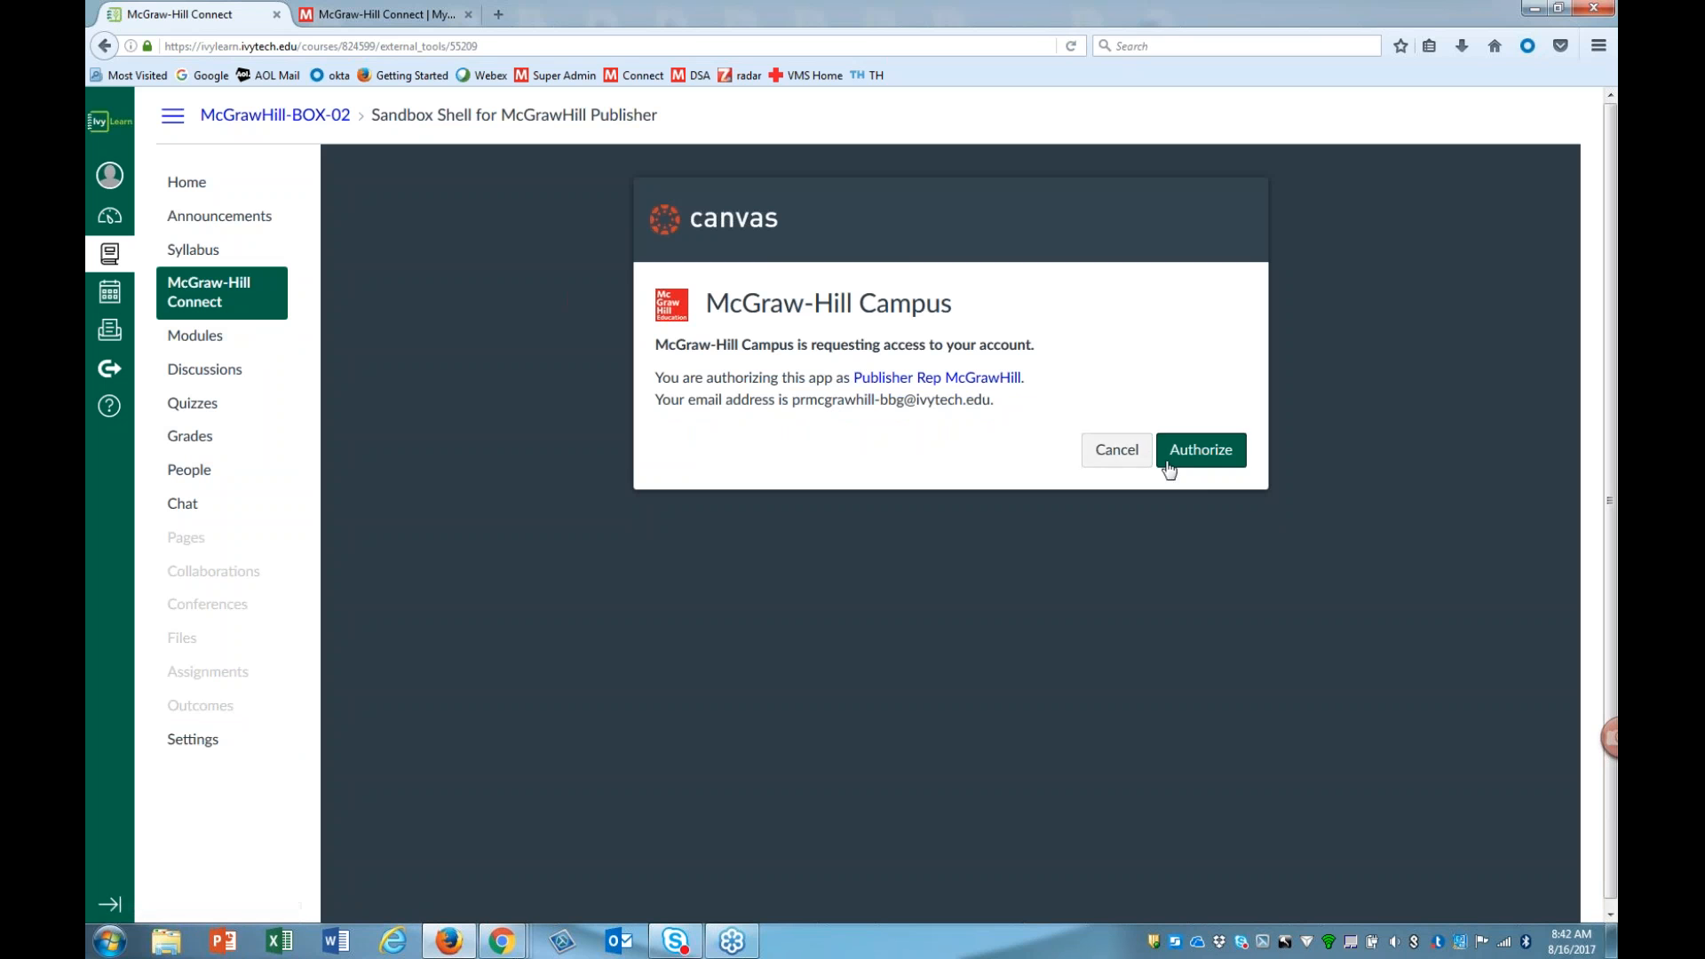
click(1224, 462)
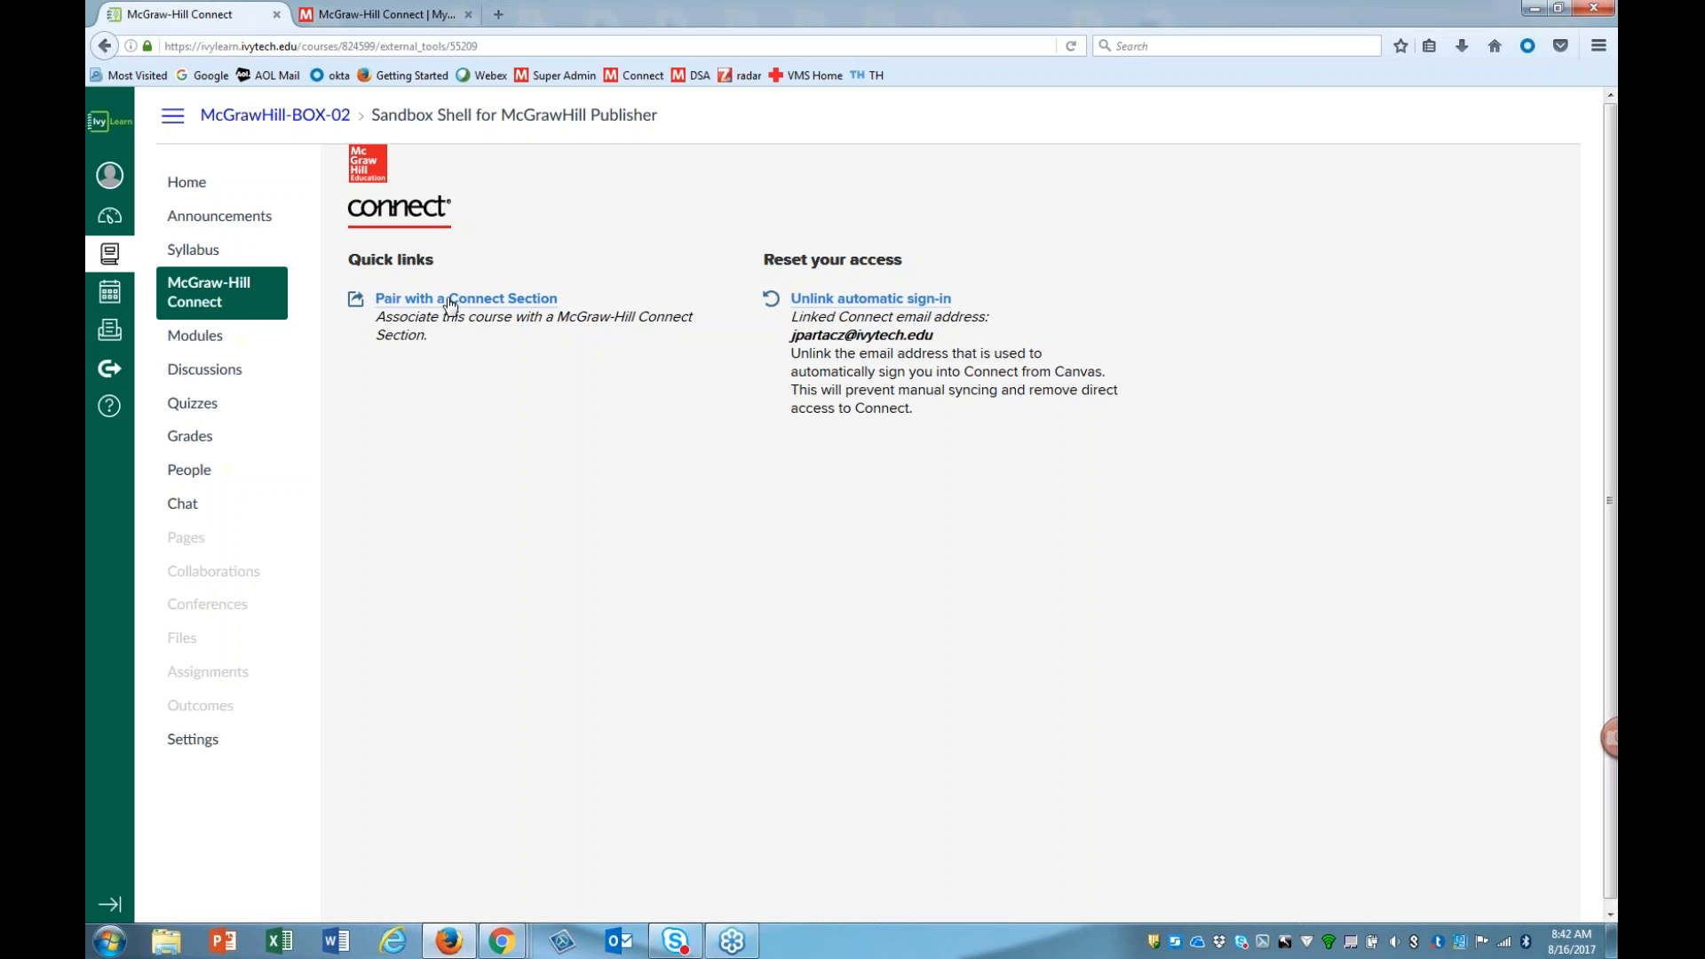
click(461, 302)
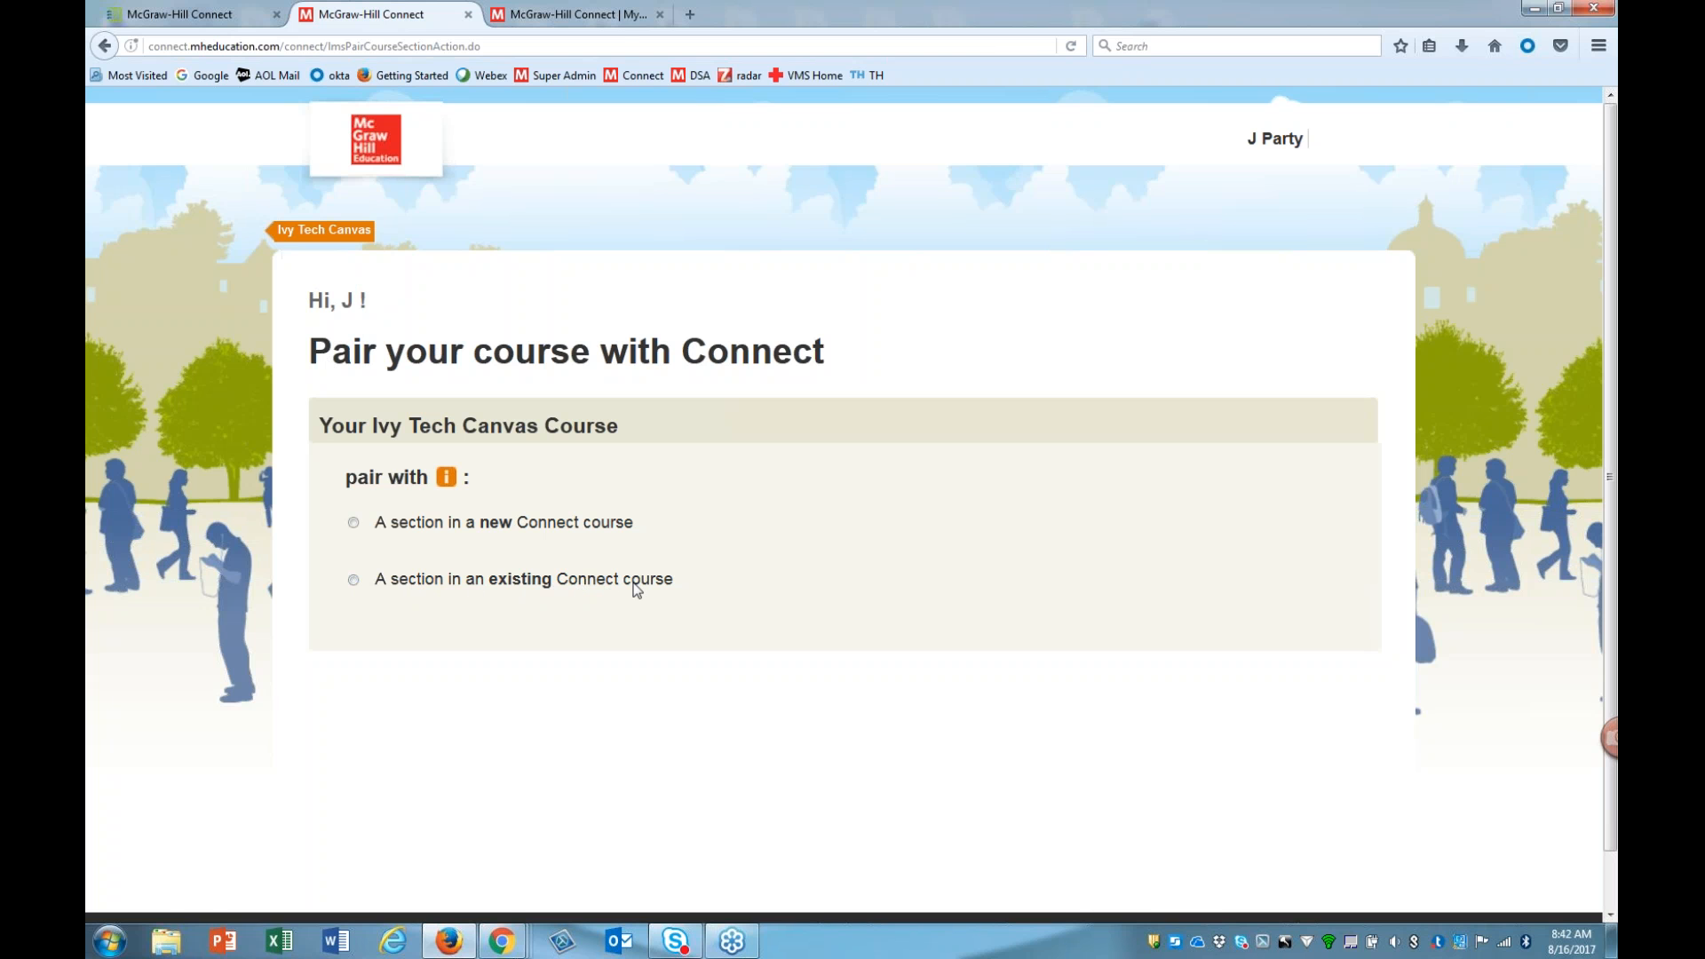
click(354, 580)
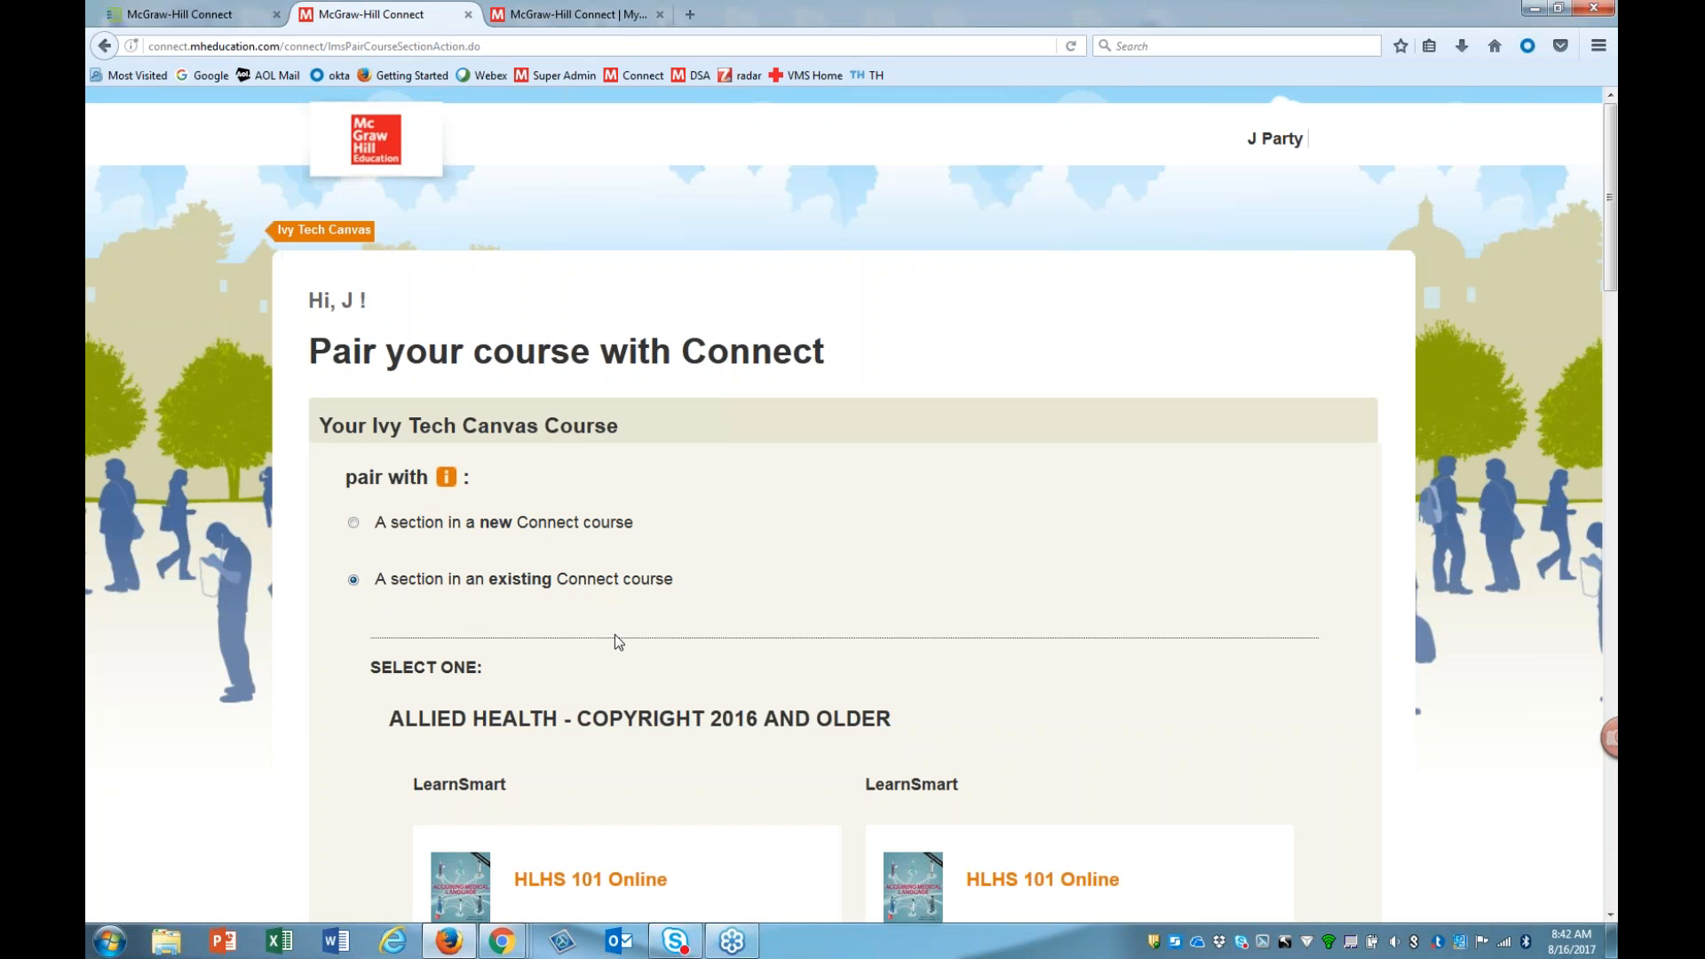
Step: Look through the existing Connect courses and check which sections the first HLHS 101 Online course offers
scroll(614, 632, down, 4)
scroll(680, 557, down, 7)
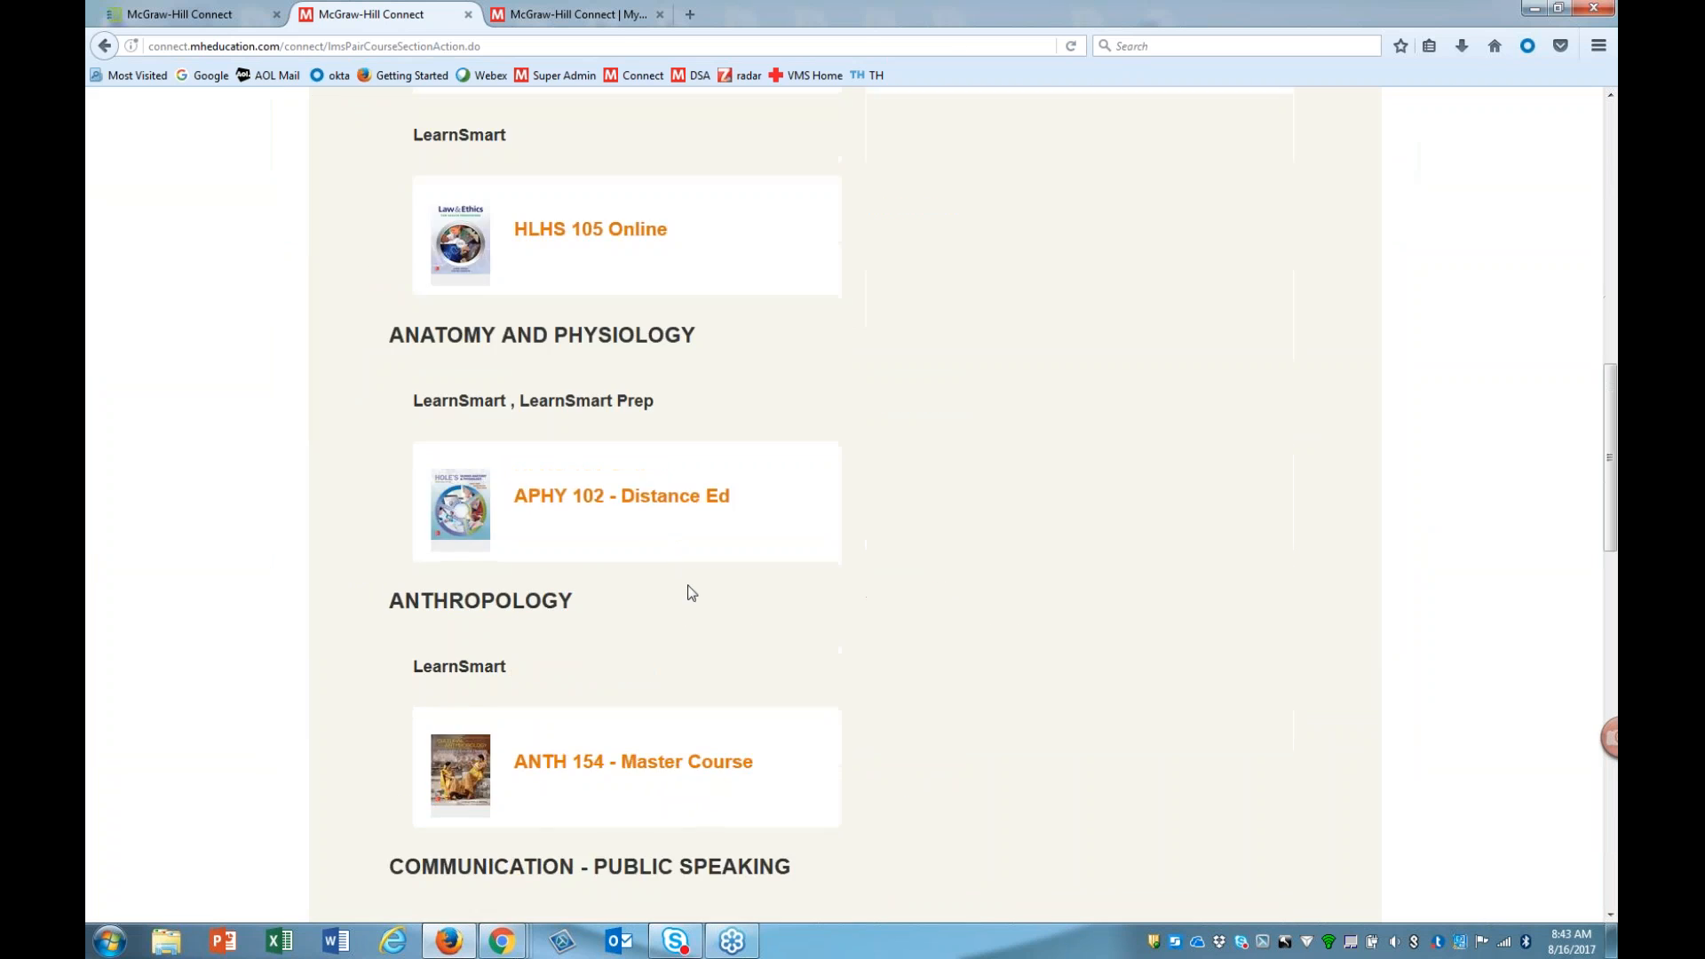
scroll(728, 496, up, 4)
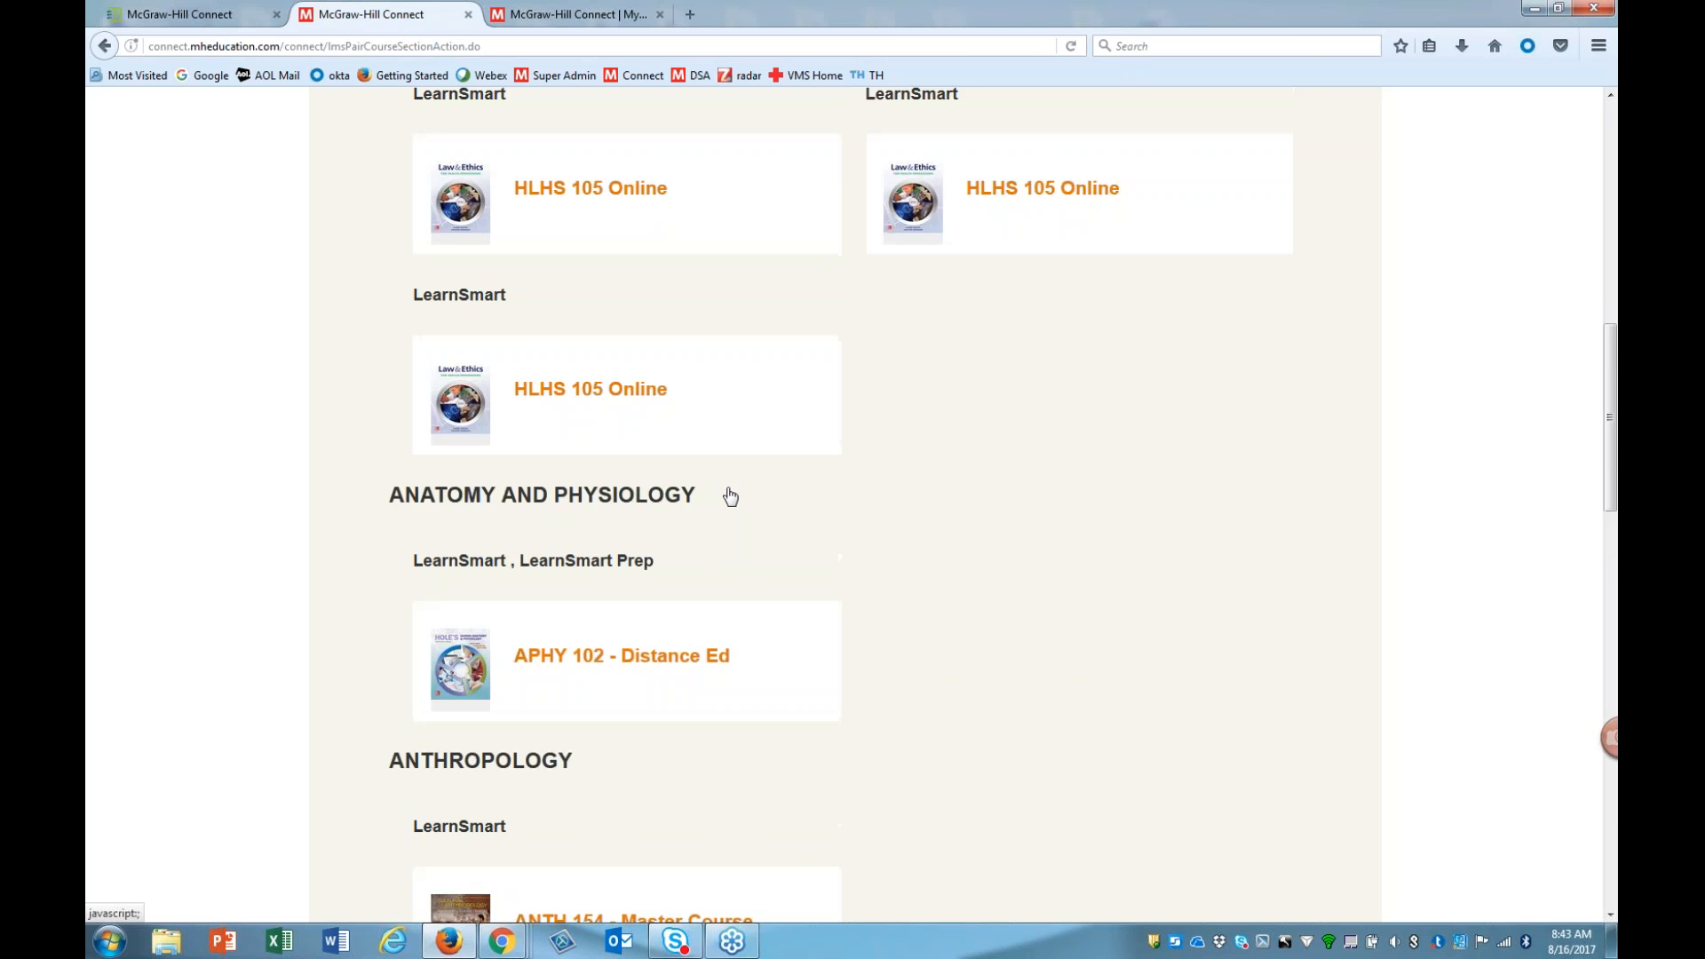
scroll(733, 522, up, 1)
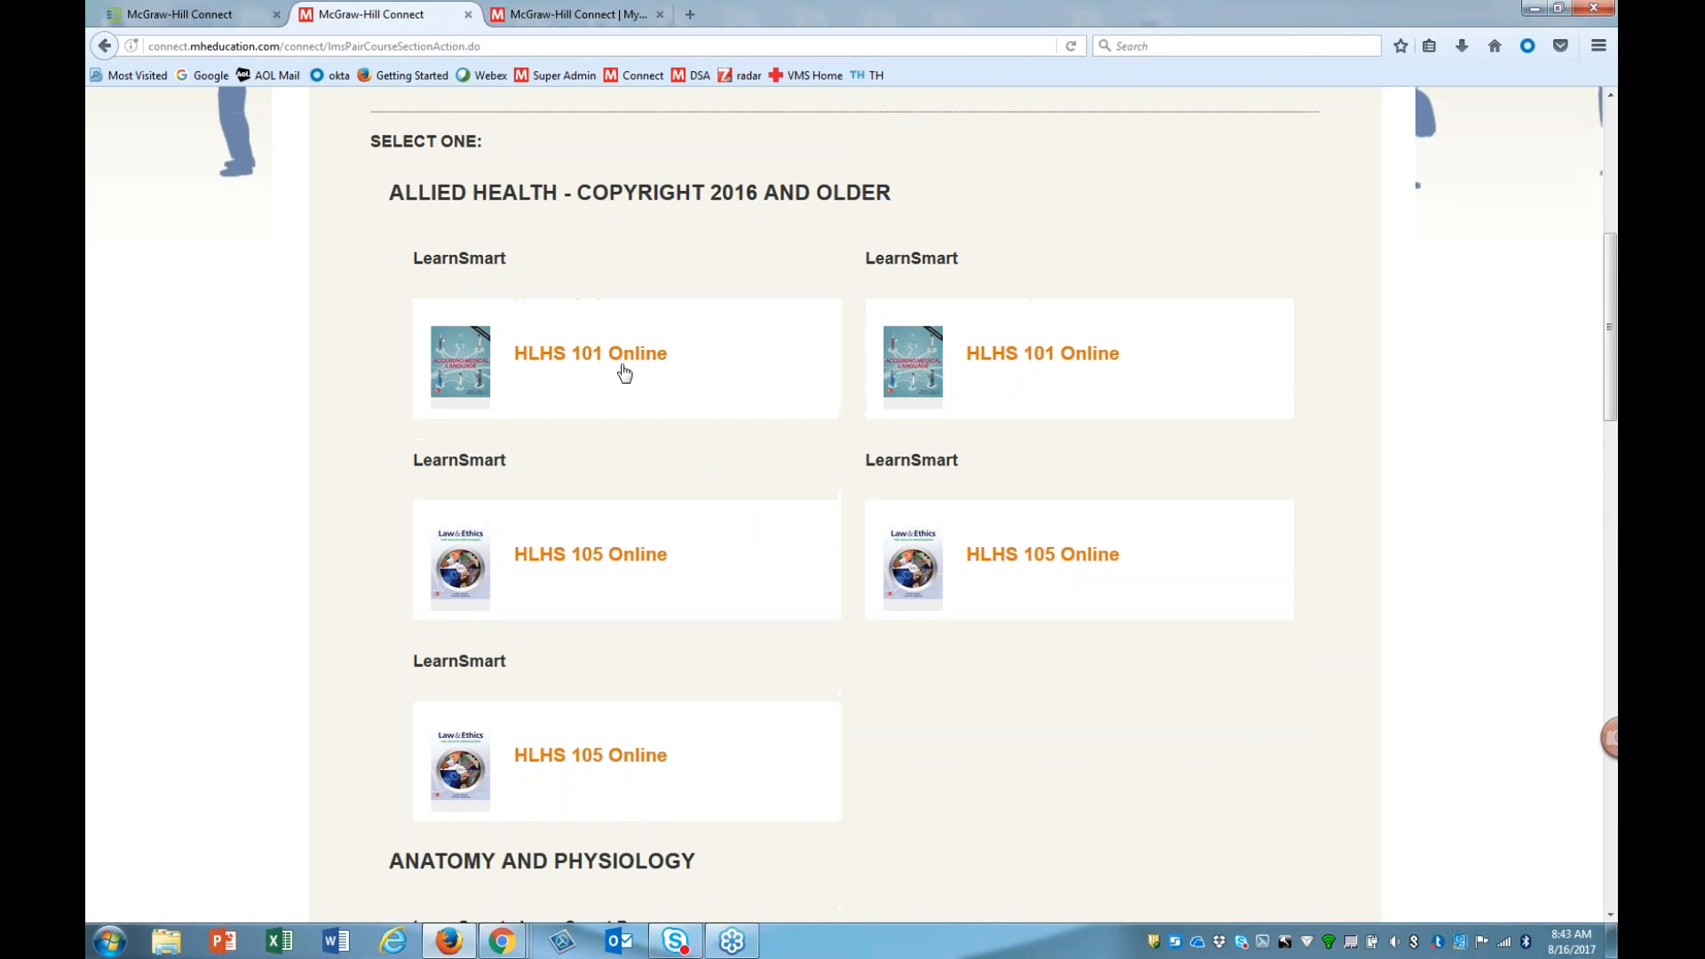
scroll(796, 693, down, 3)
scroll(803, 684, down, 2)
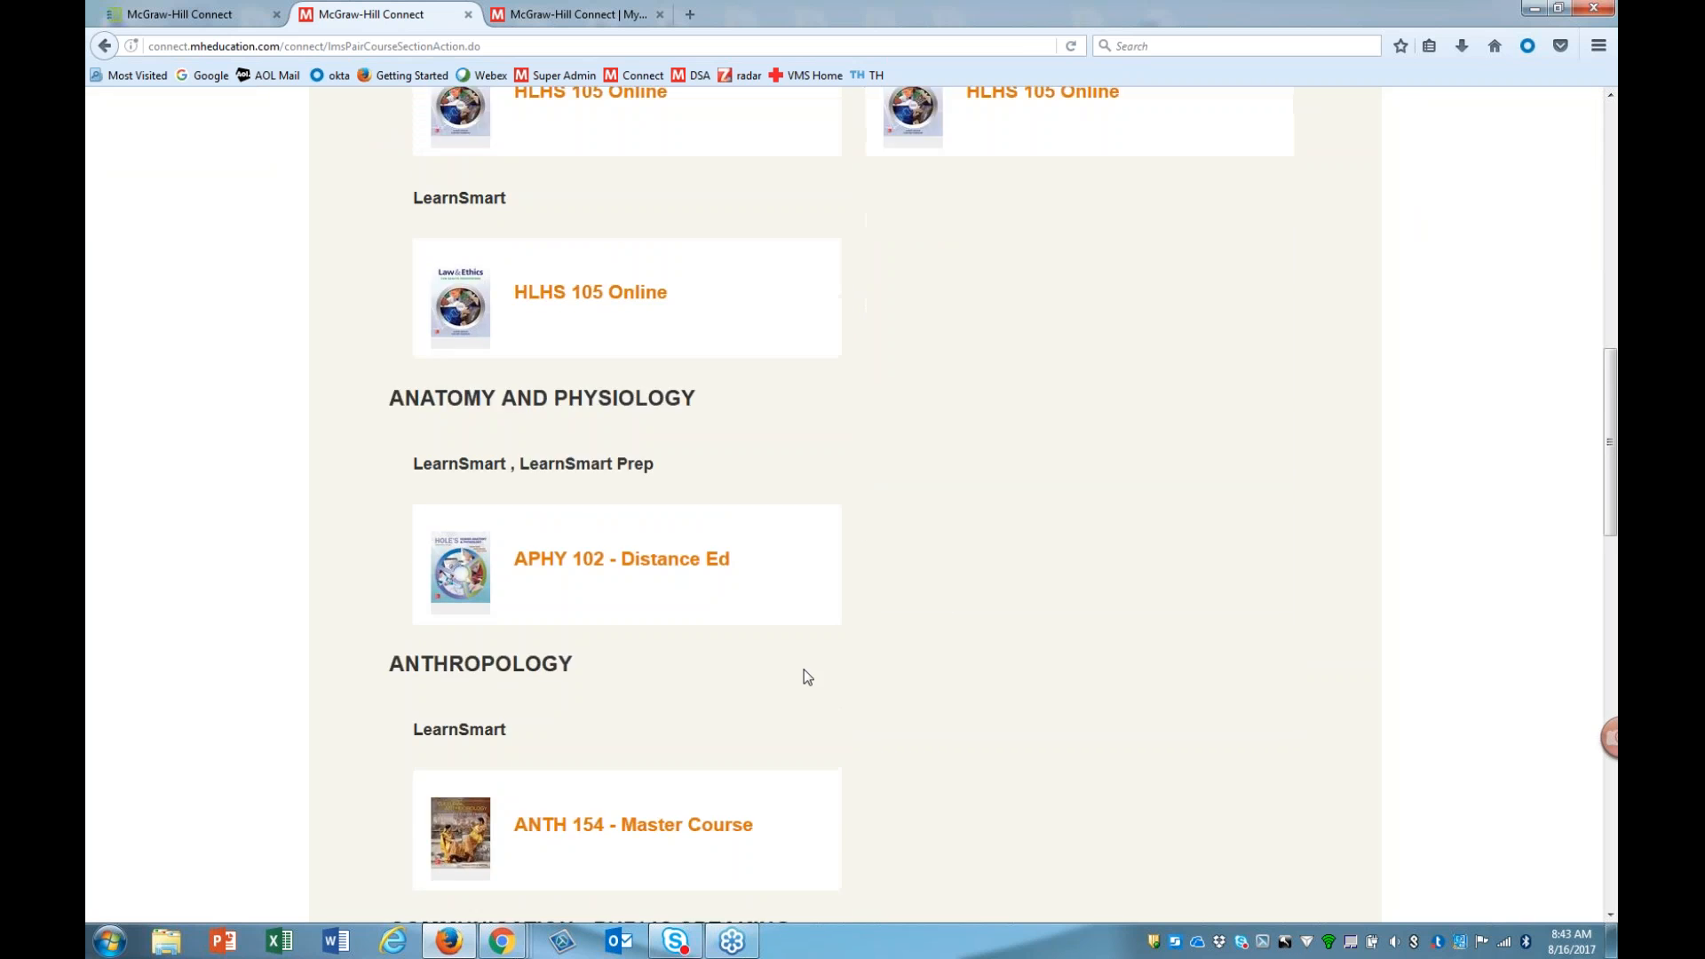
scroll(616, 509, up, 6)
click(609, 491)
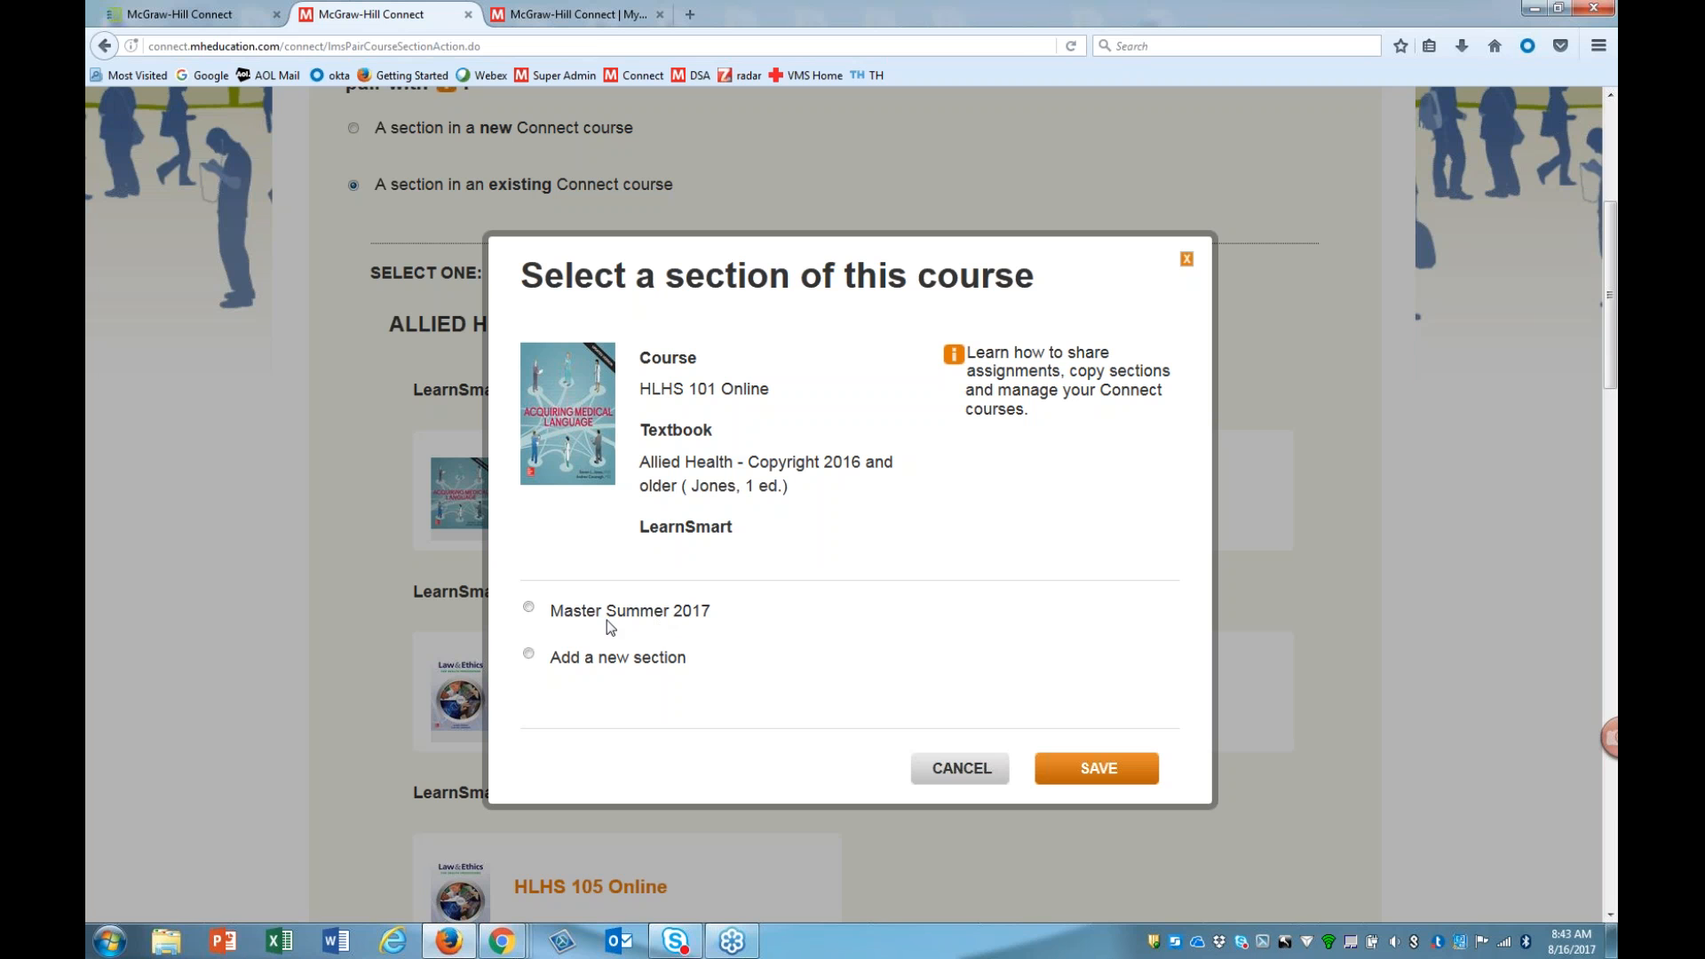
click(952, 770)
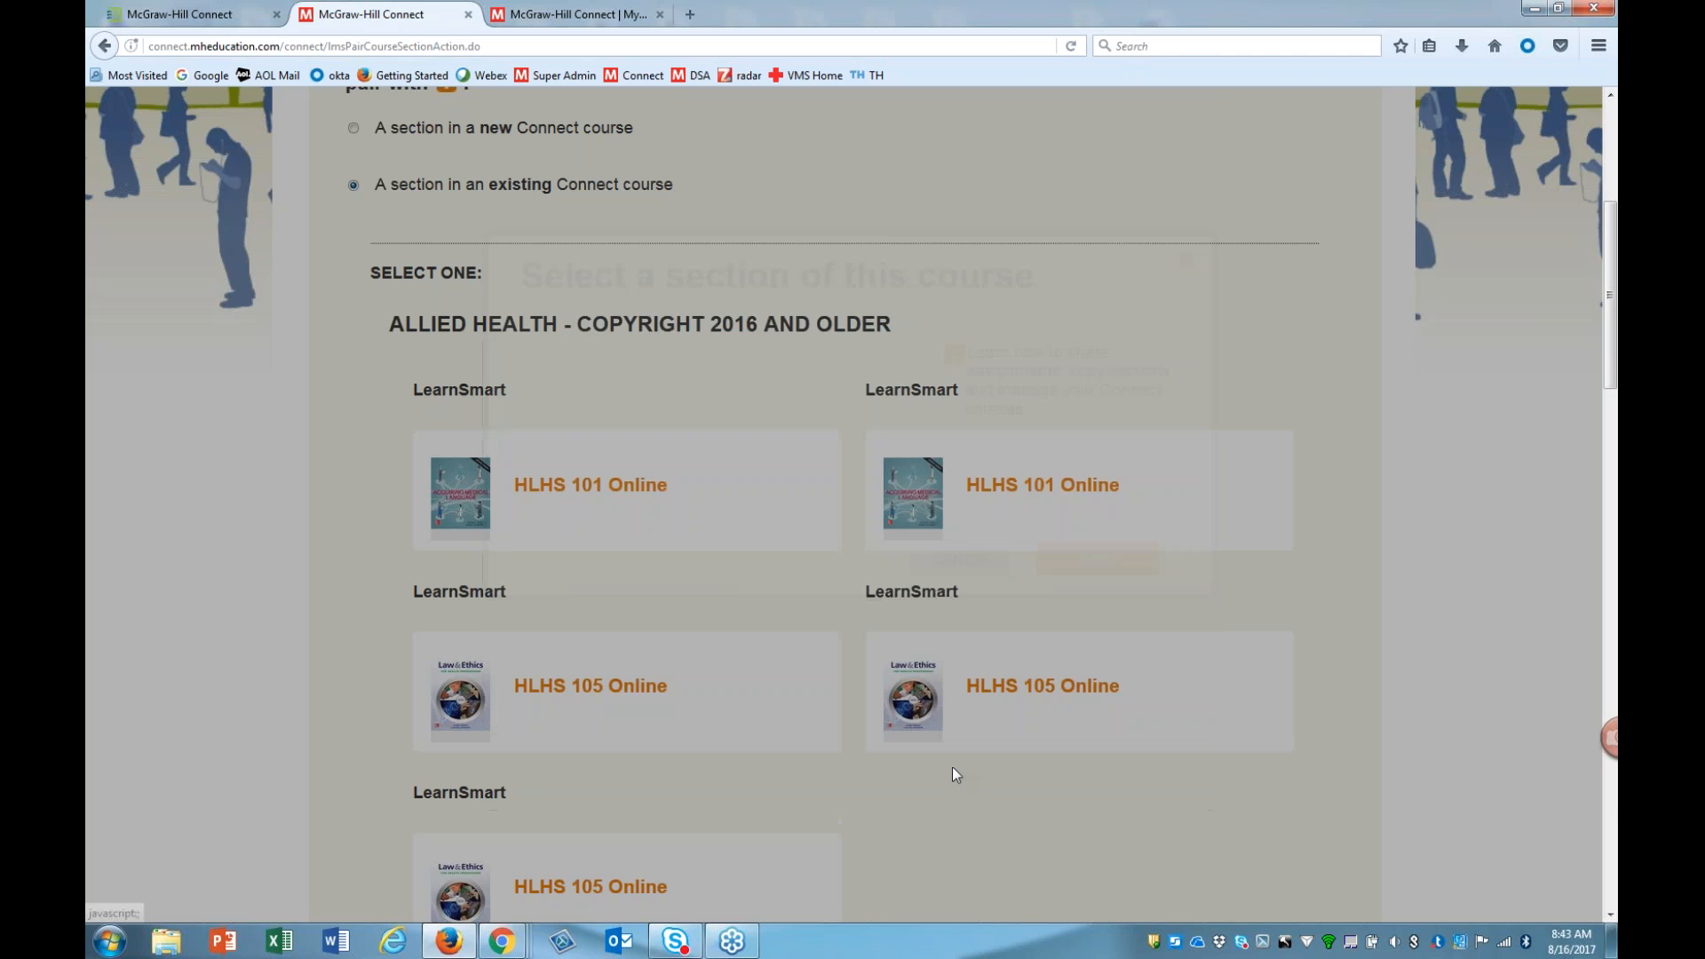
Step: Pair the Canvas course with the Master Fall 2017 section of the second HLHS 101 Online course and return to Canvas
click(1013, 495)
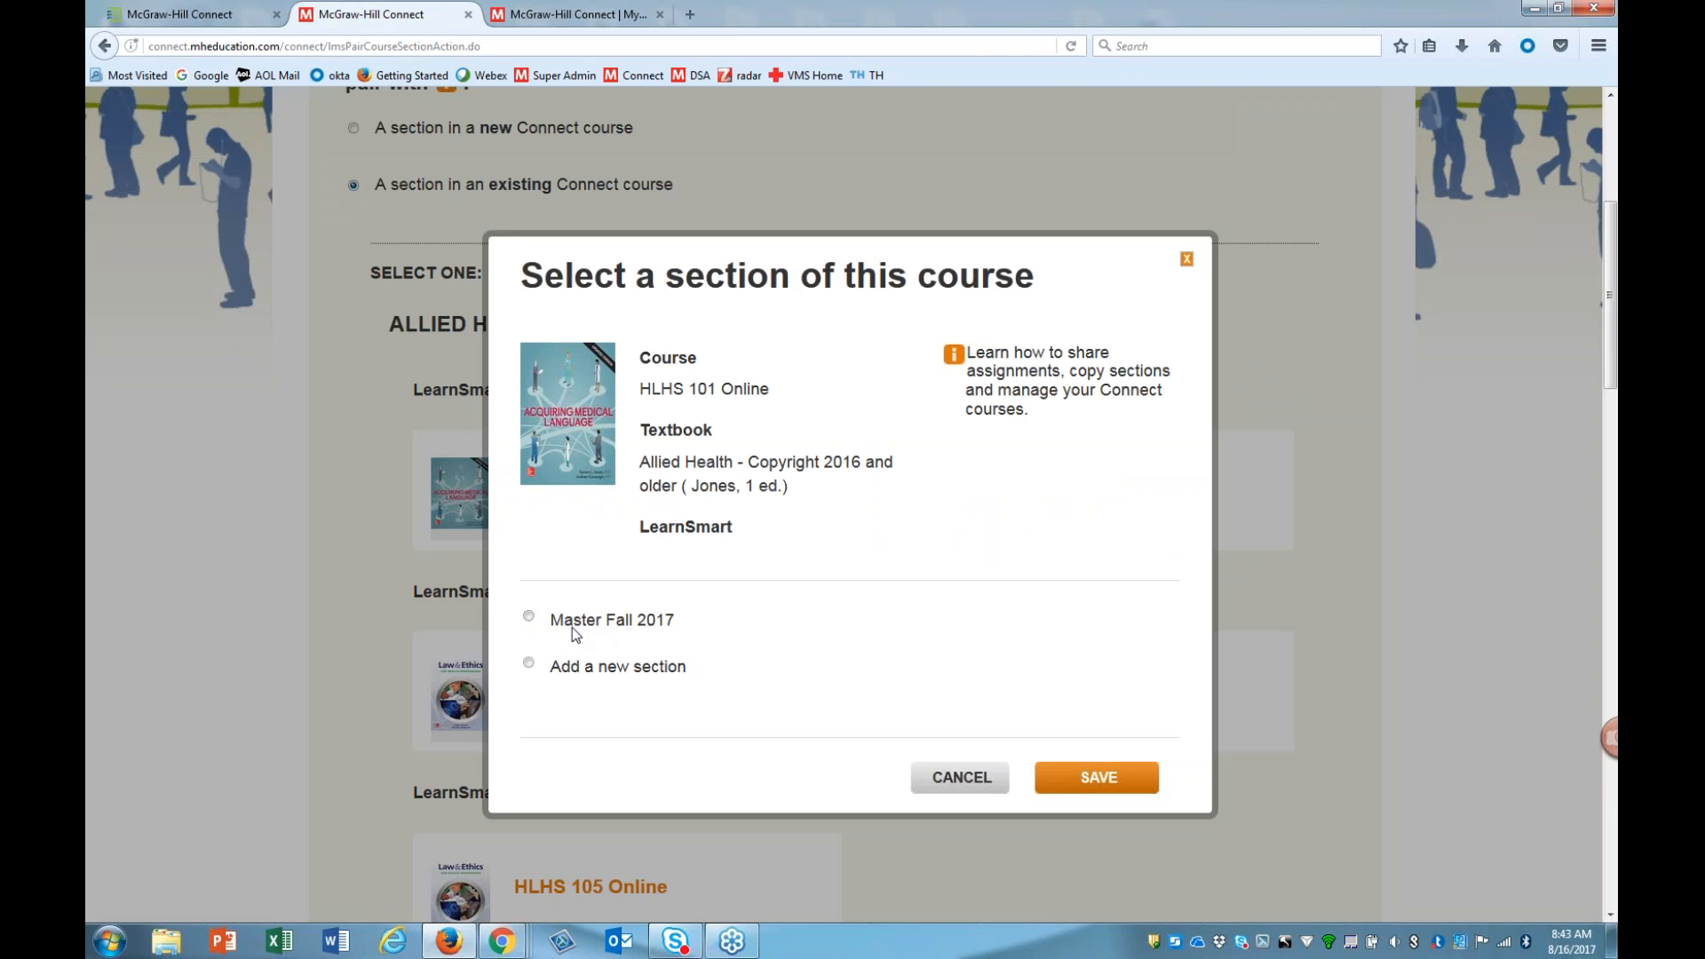
click(529, 617)
click(1112, 780)
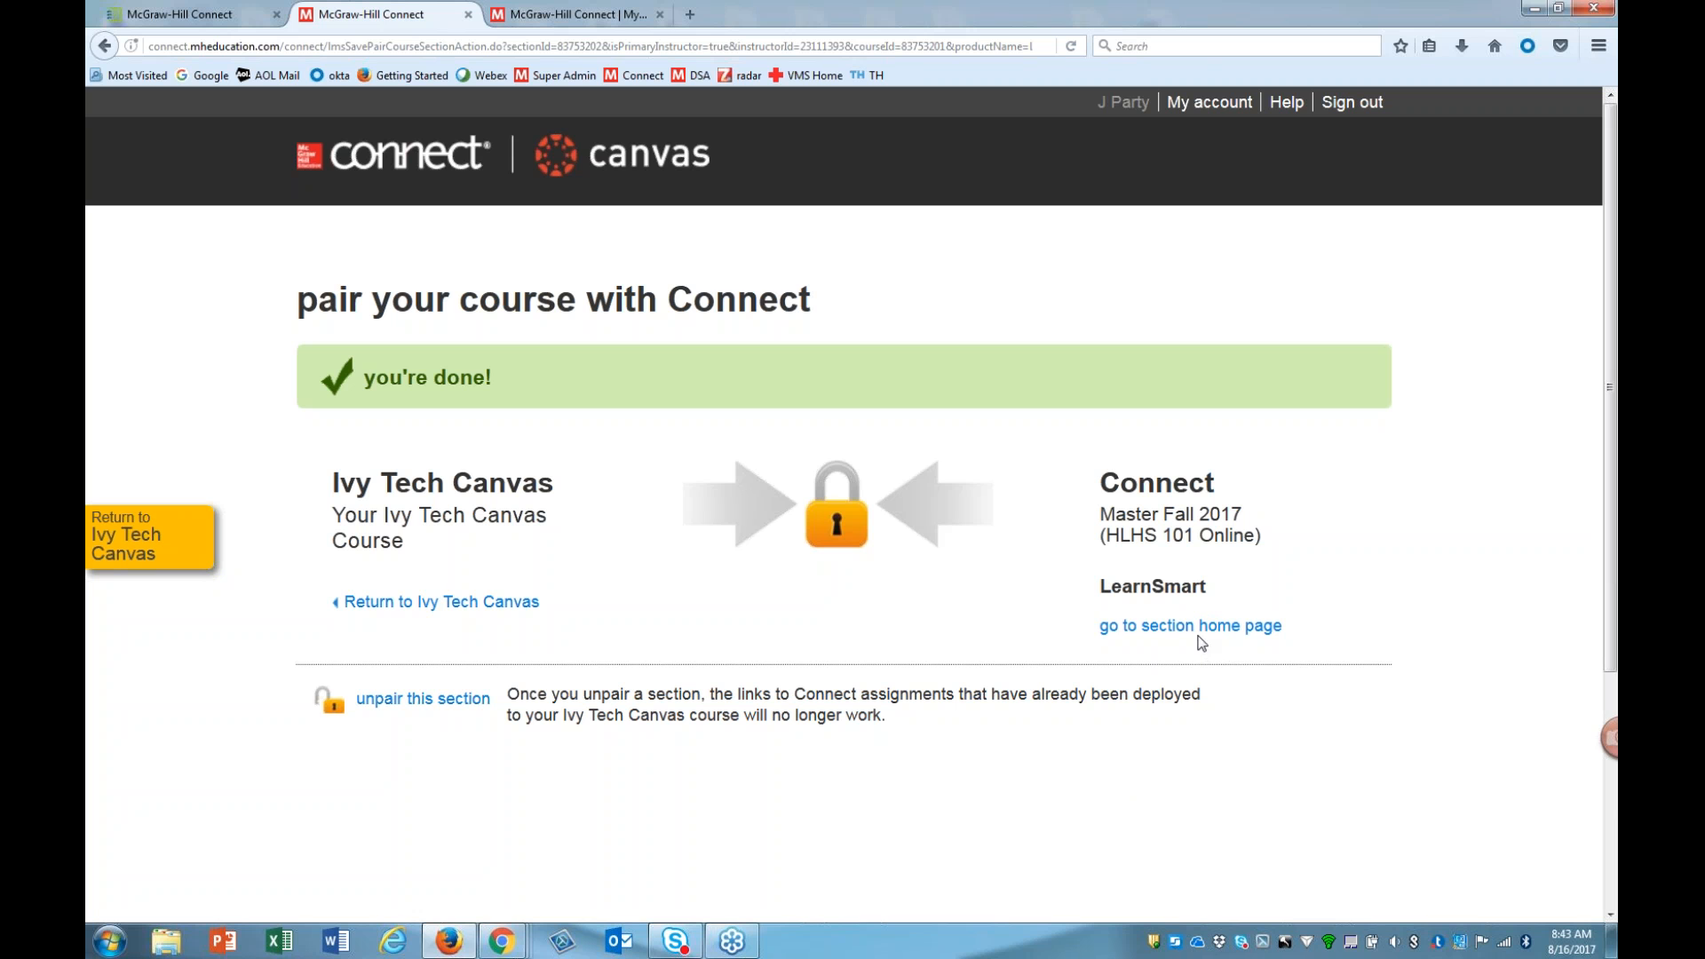
click(149, 551)
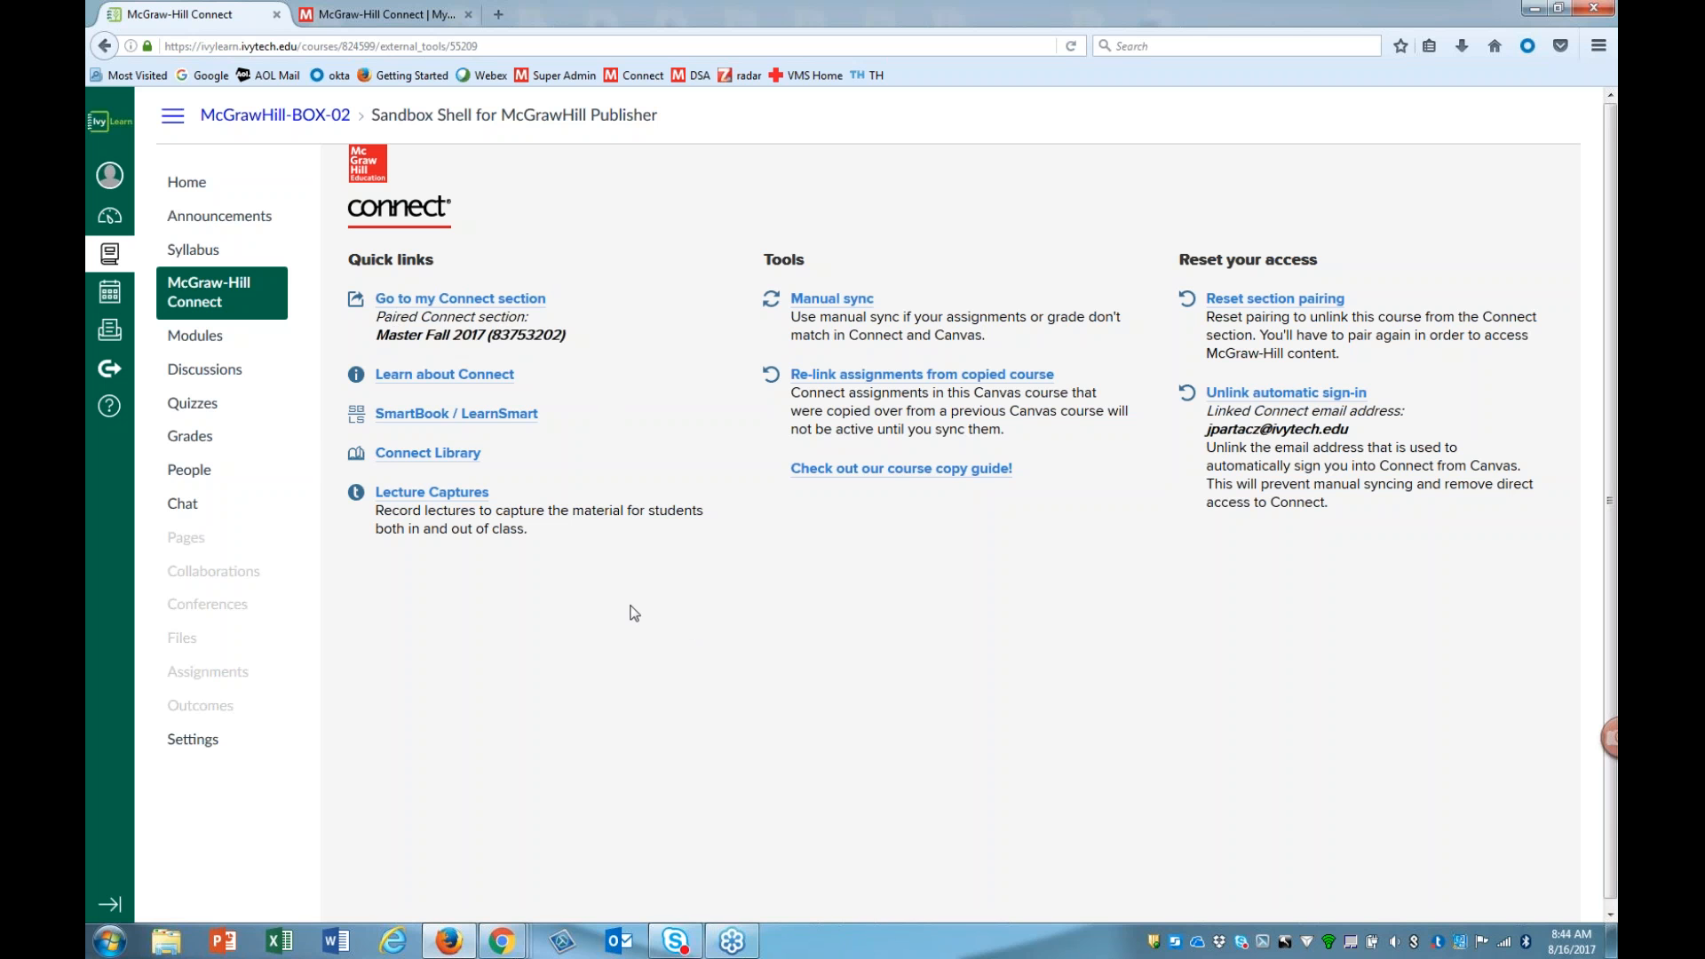
Step: Examine the Assignments and Learn Smarts groups in the Canvas course, and check the re-link option on the McGraw-Hill Connect page
click(205, 682)
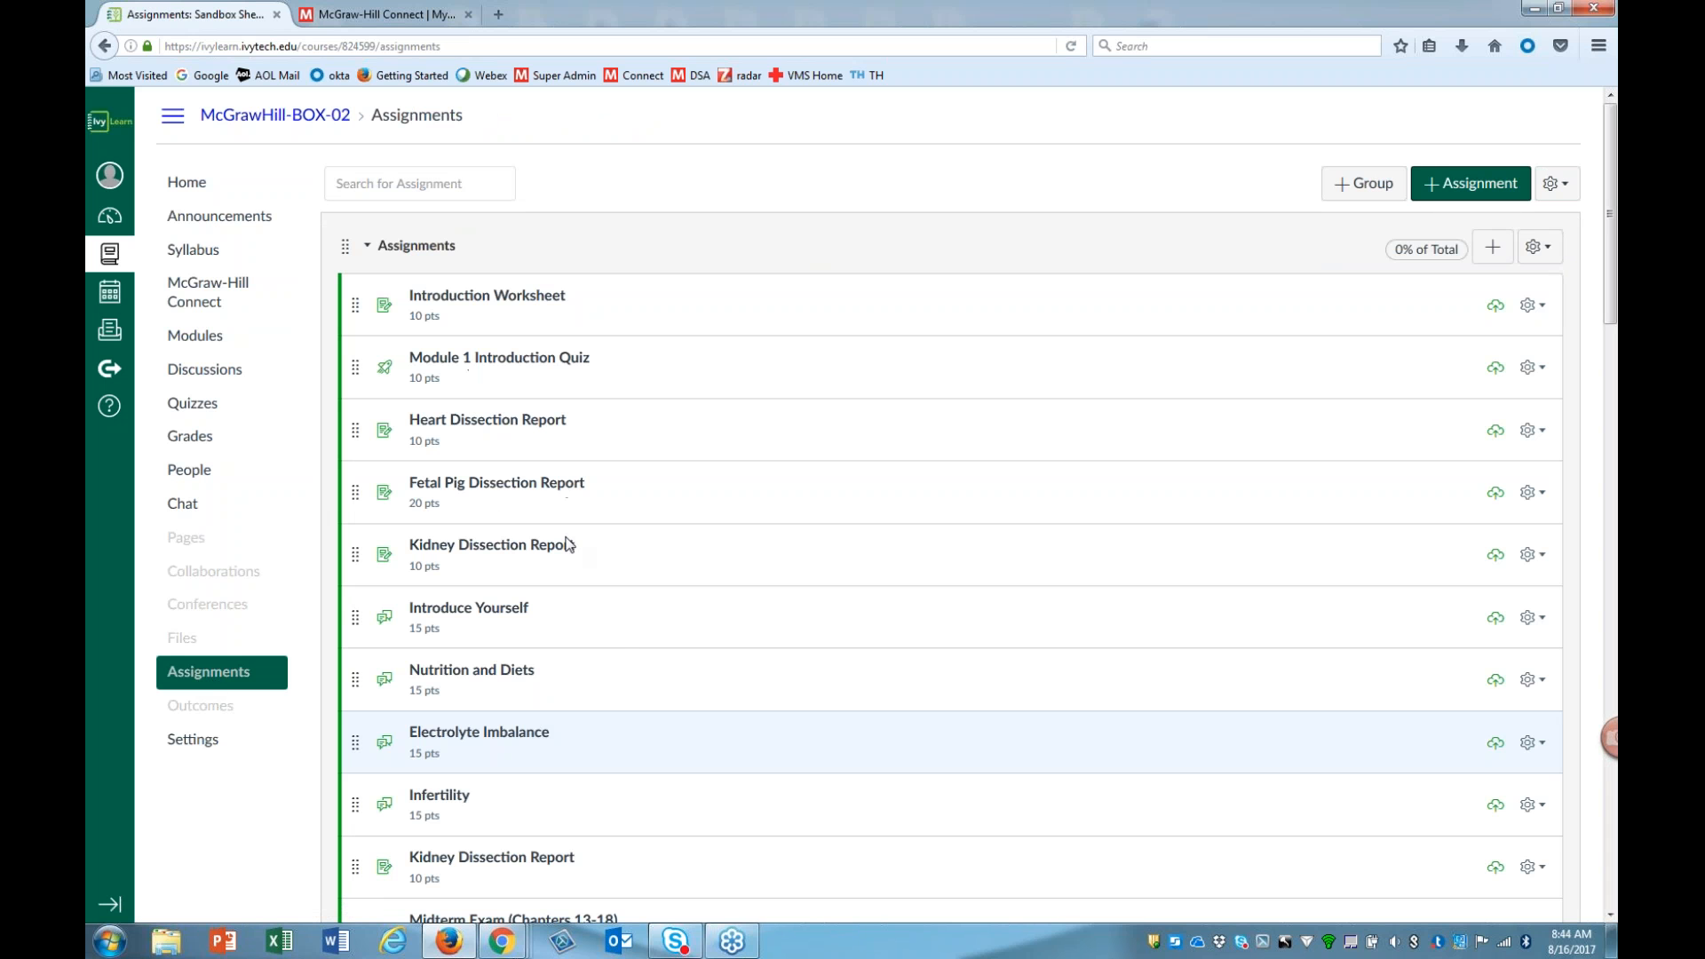
scroll(1589, 354, down, 5)
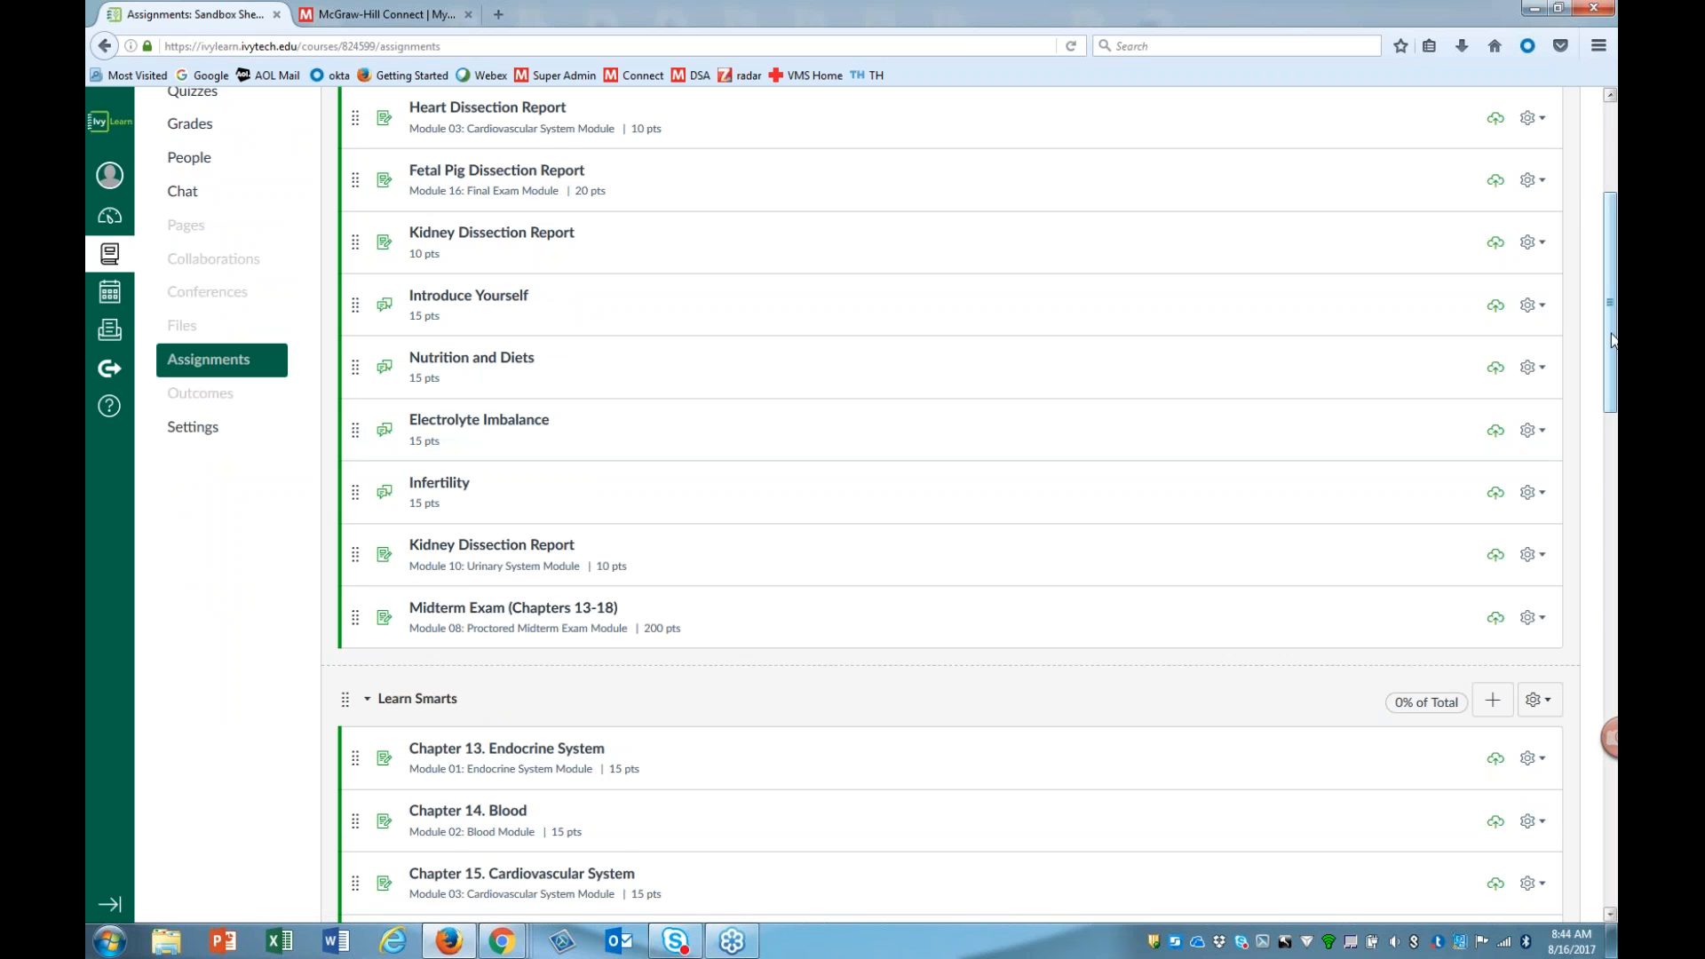
scroll(600, 510, down, 5)
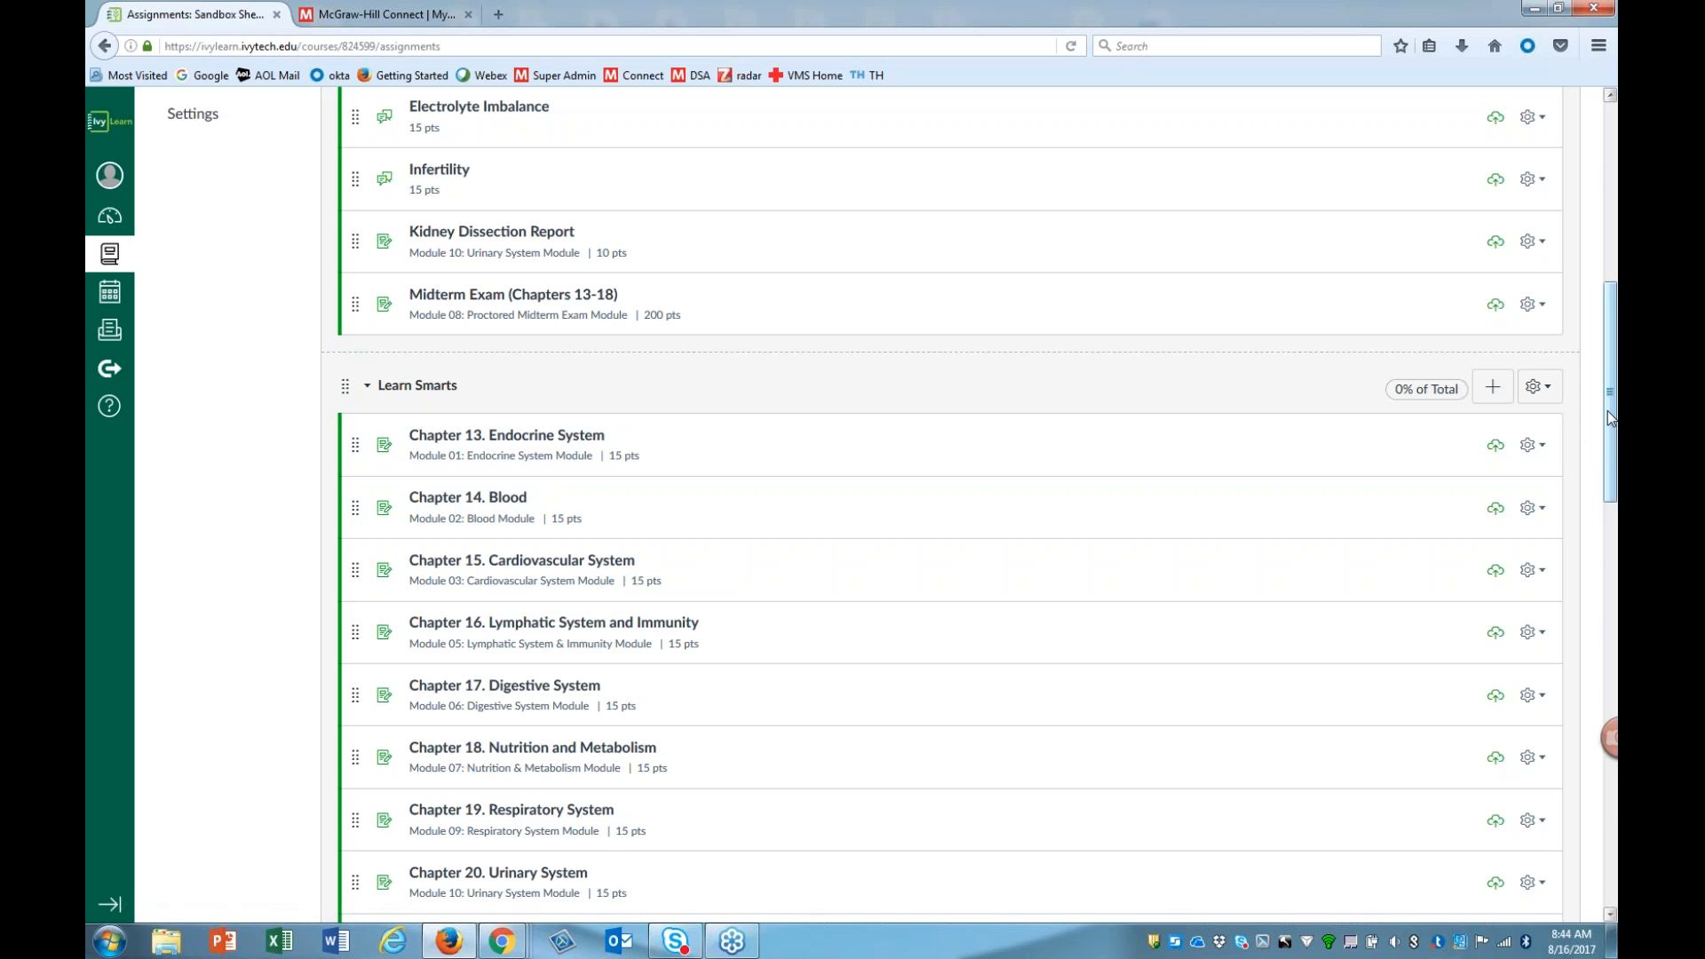
drag(1605, 396, 1589, 227)
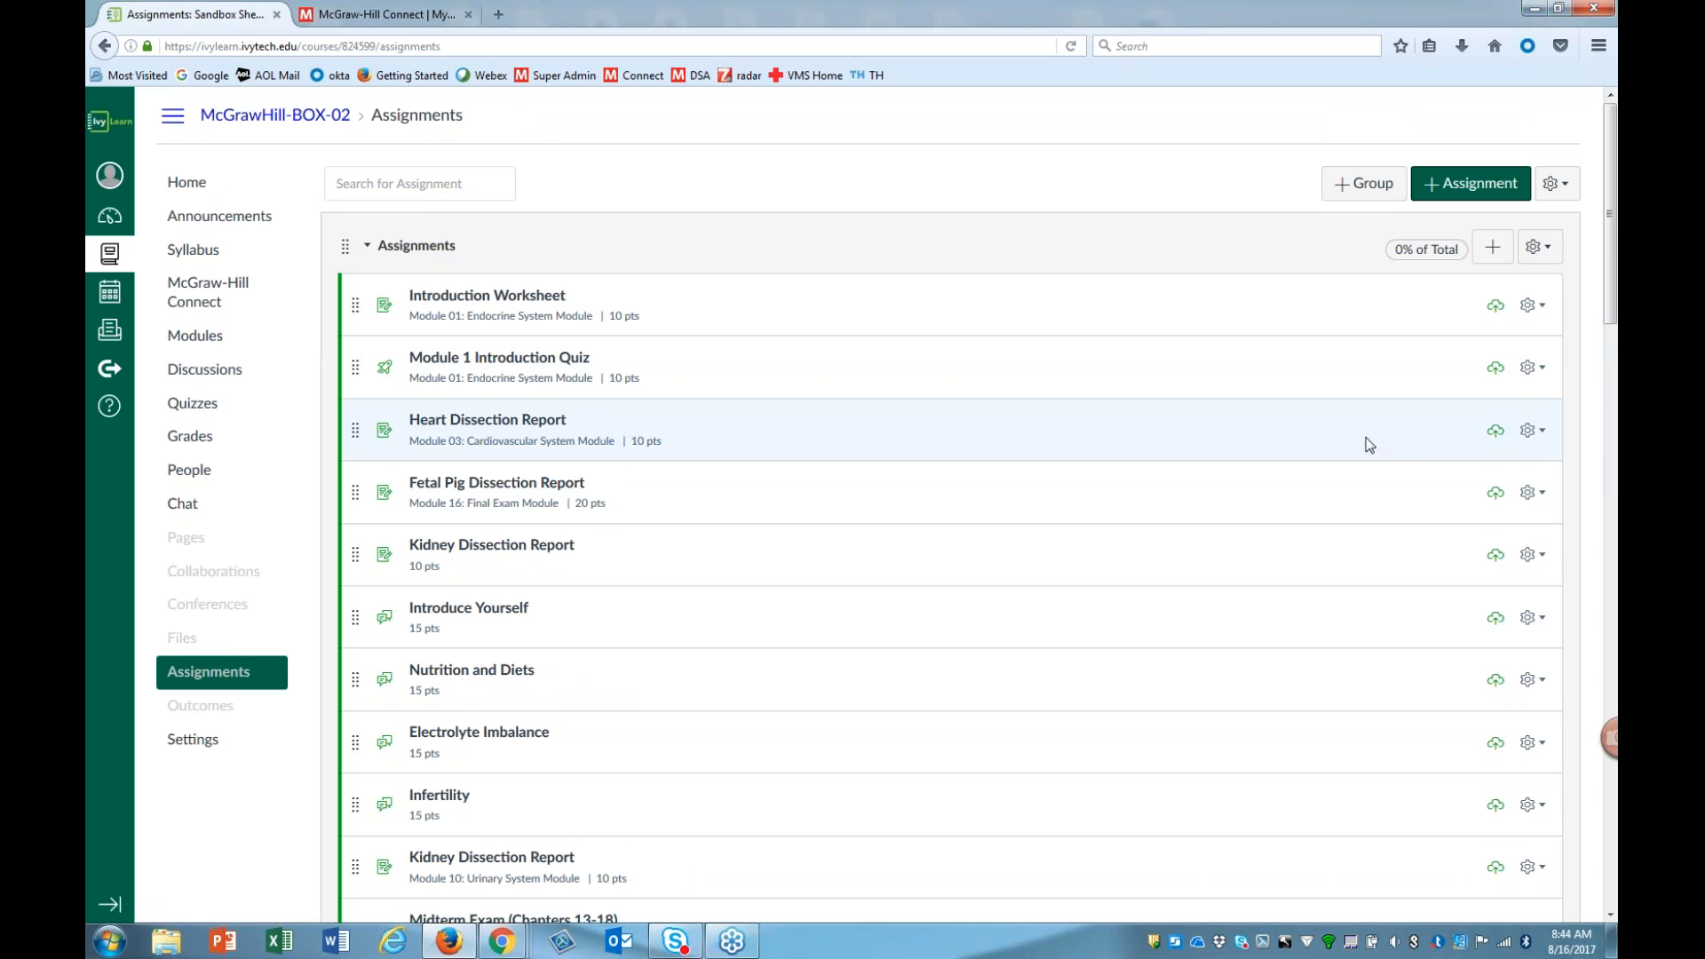
click(200, 299)
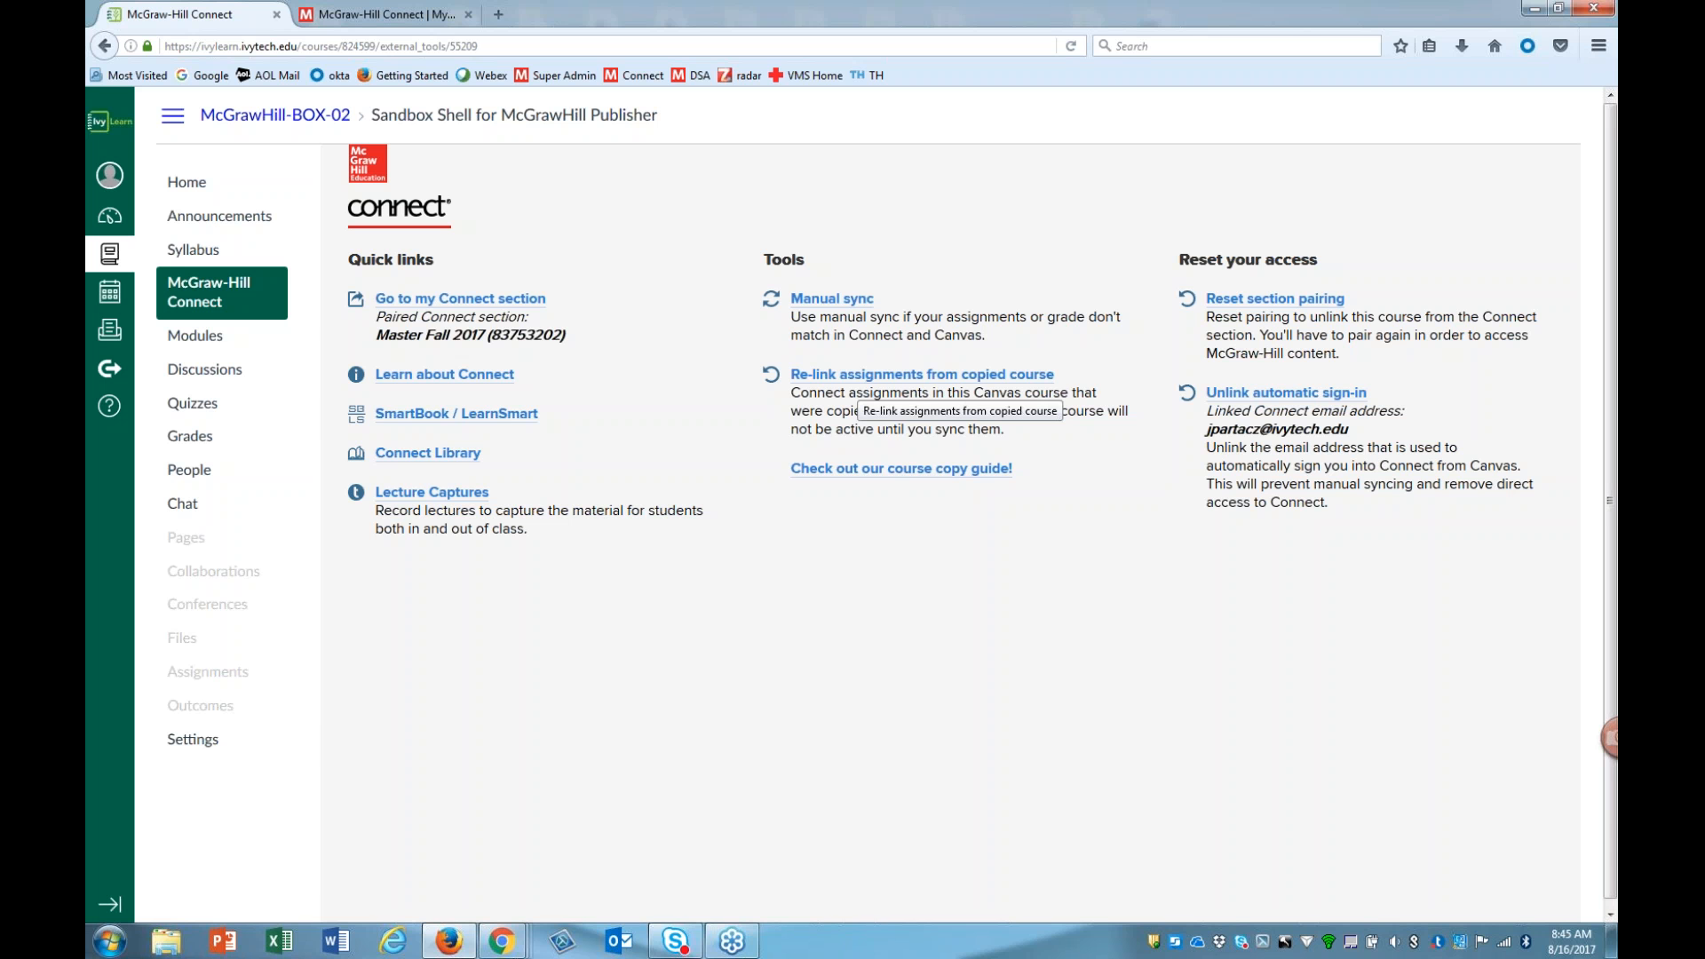
click(201, 681)
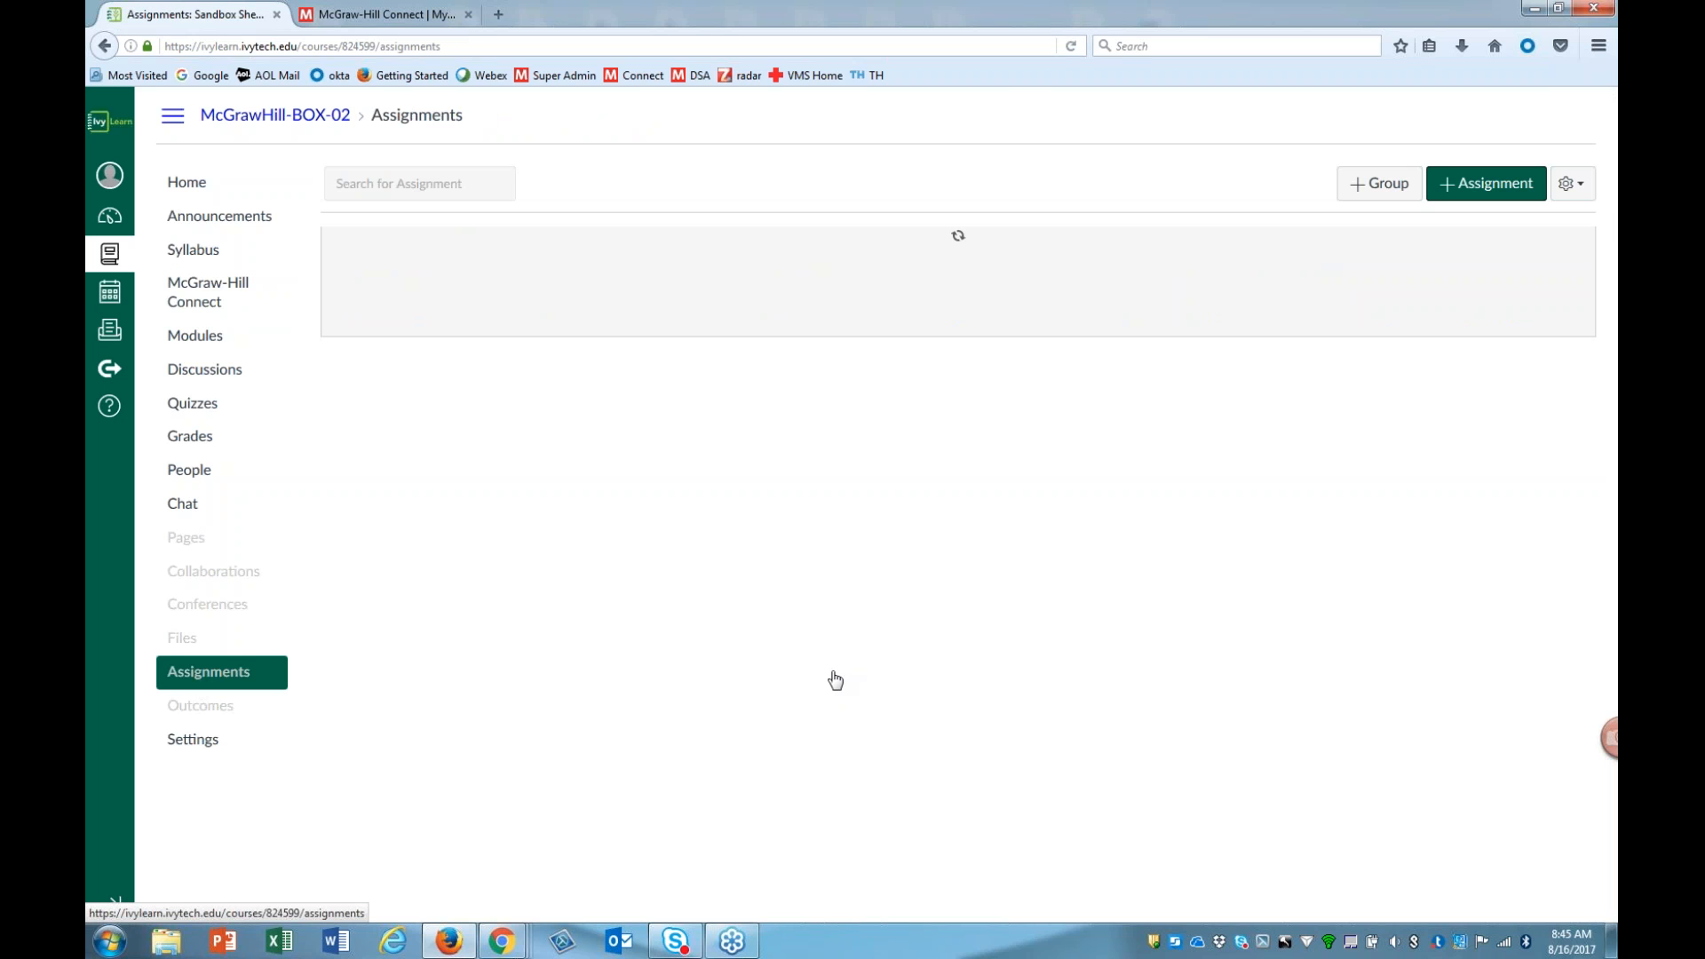
scroll(1579, 333, down, 8)
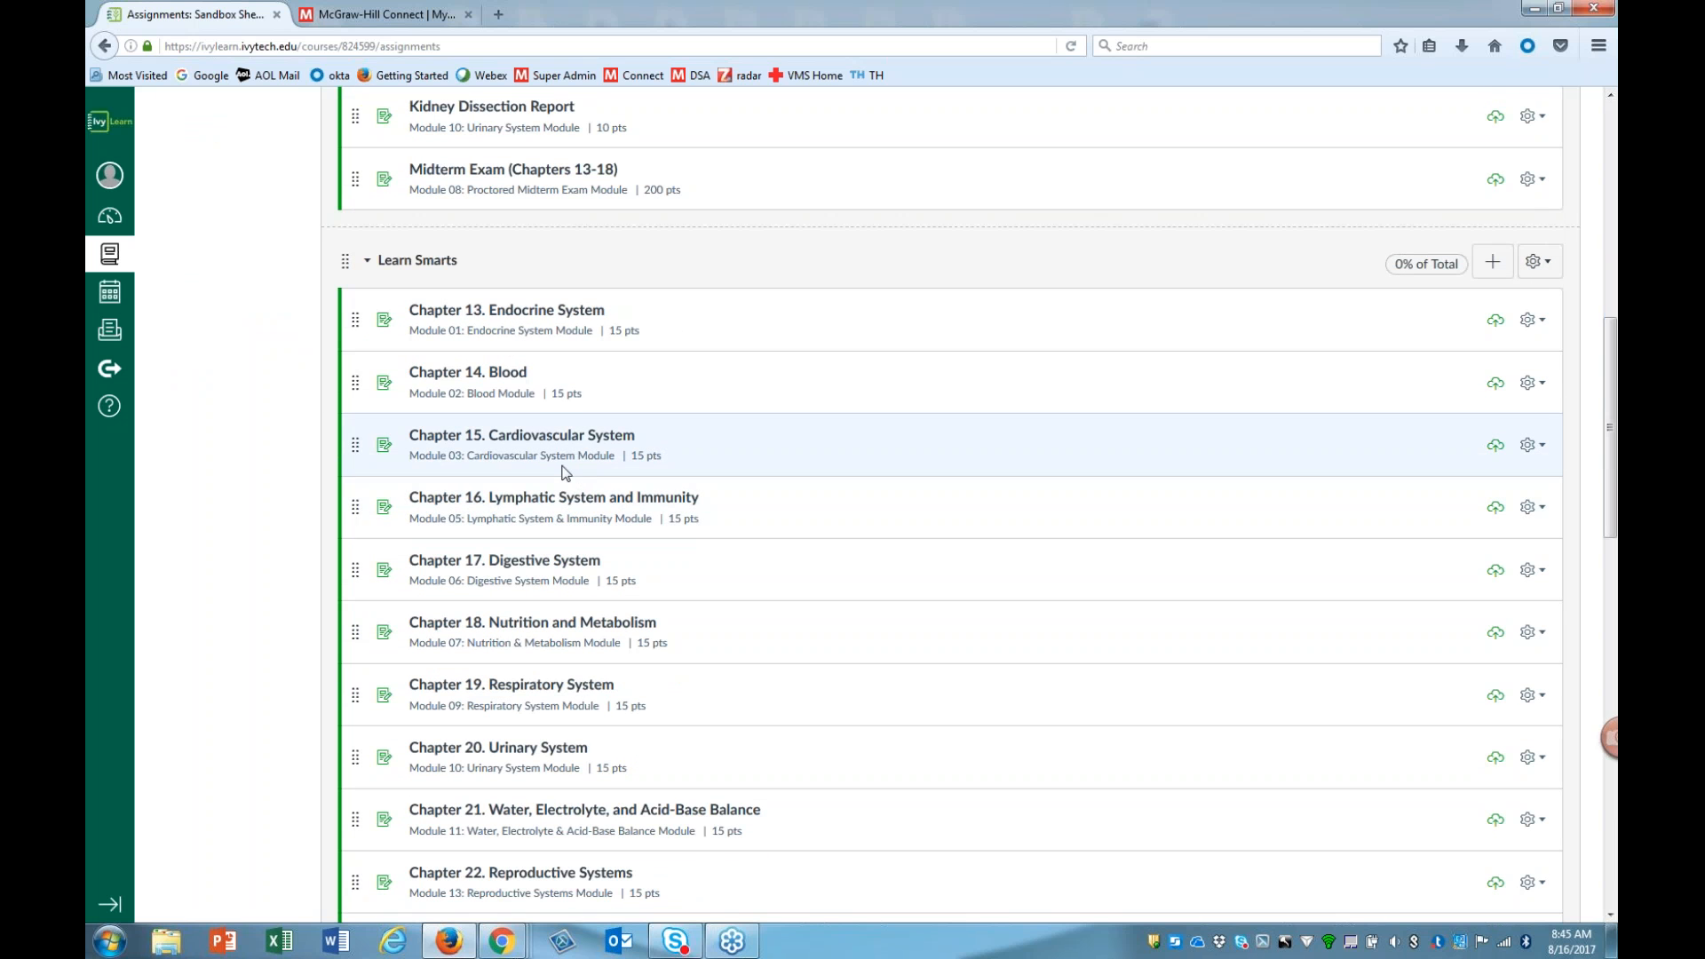
drag(1610, 471, 1609, 209)
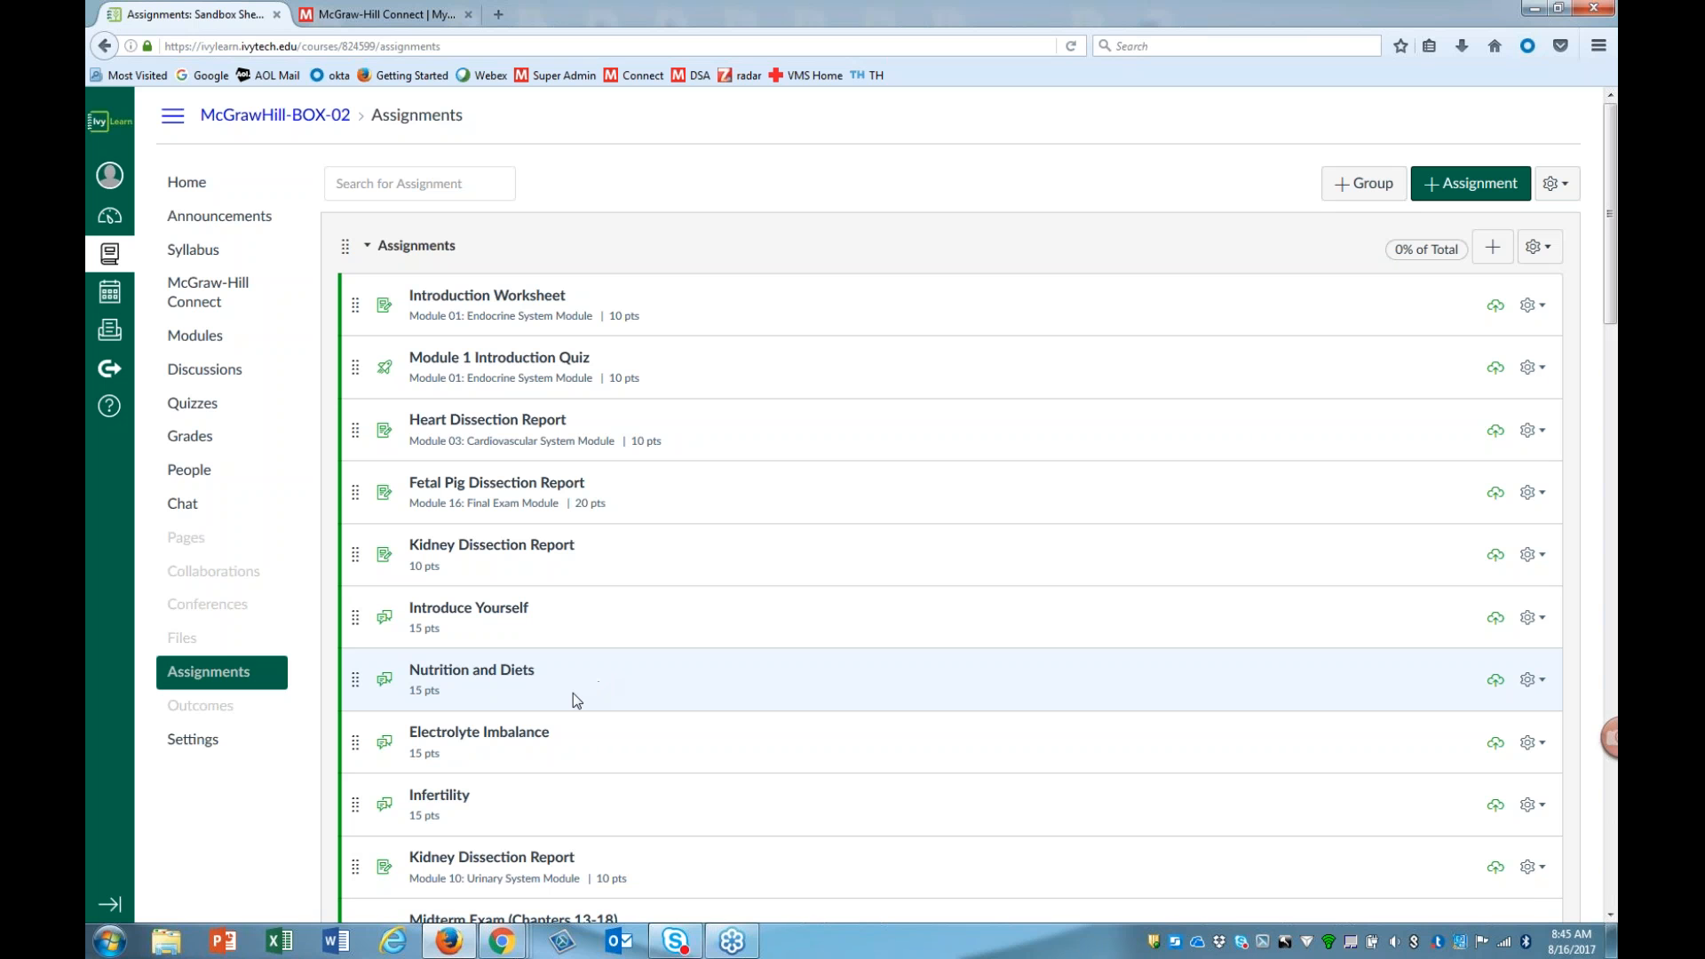
Step: Return to the McGraw-Hill Connect page and open the paired Master Fall 2017 Connect section
click(202, 304)
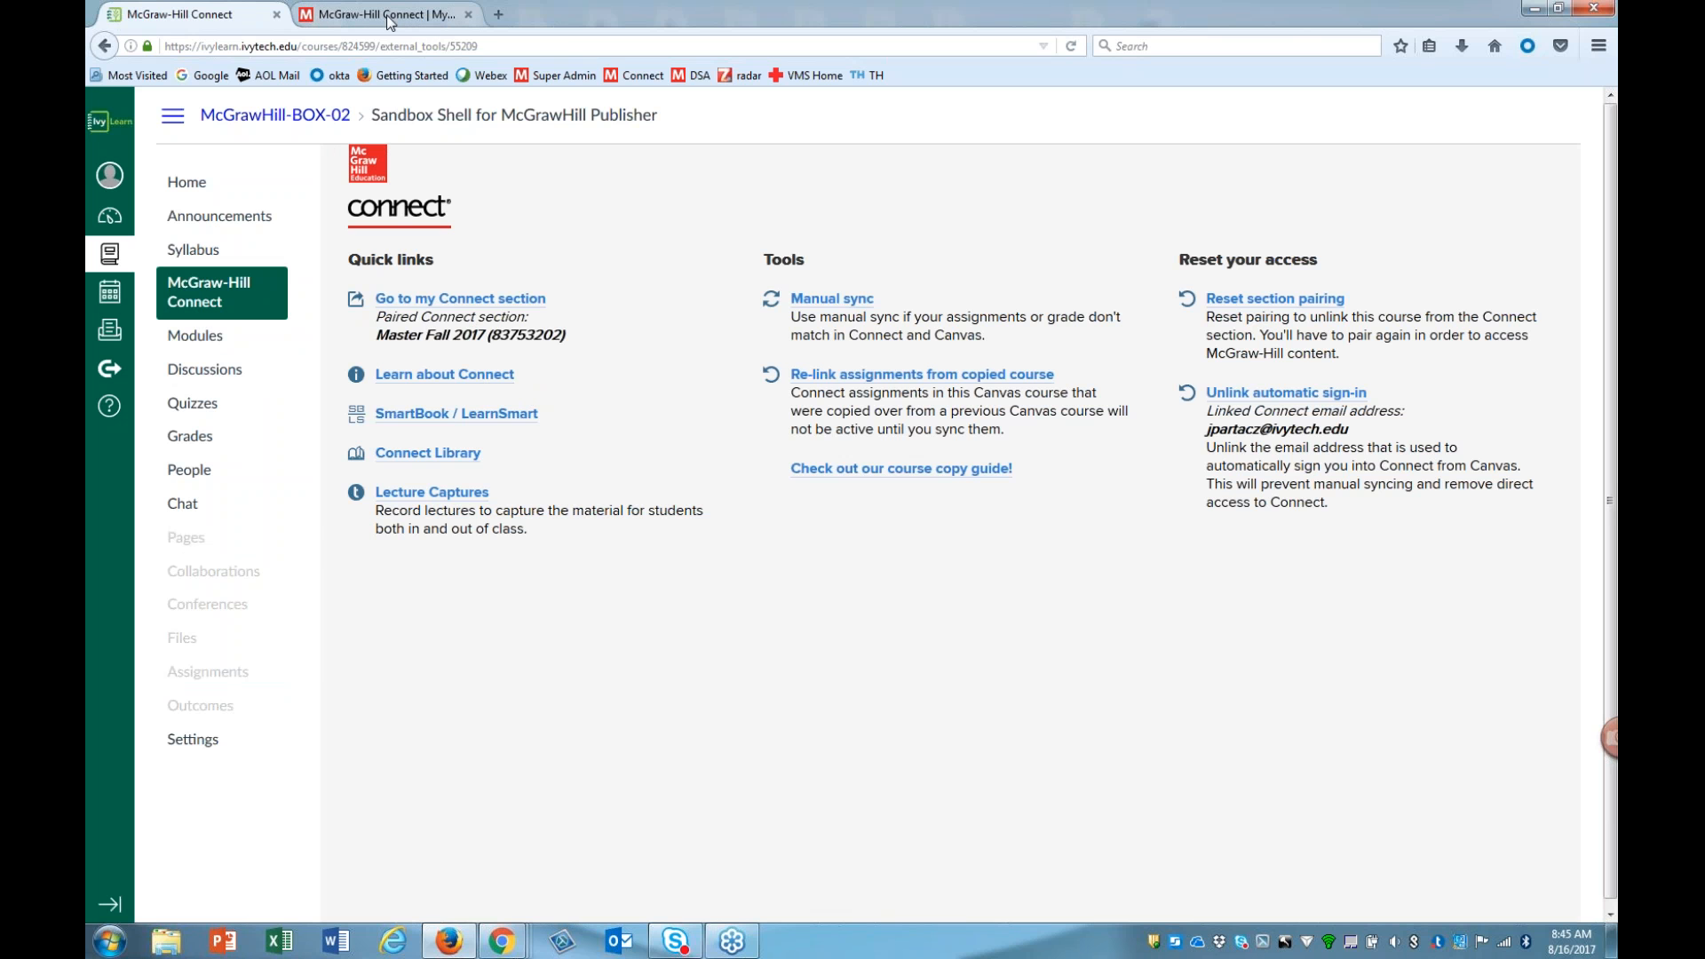
click(446, 304)
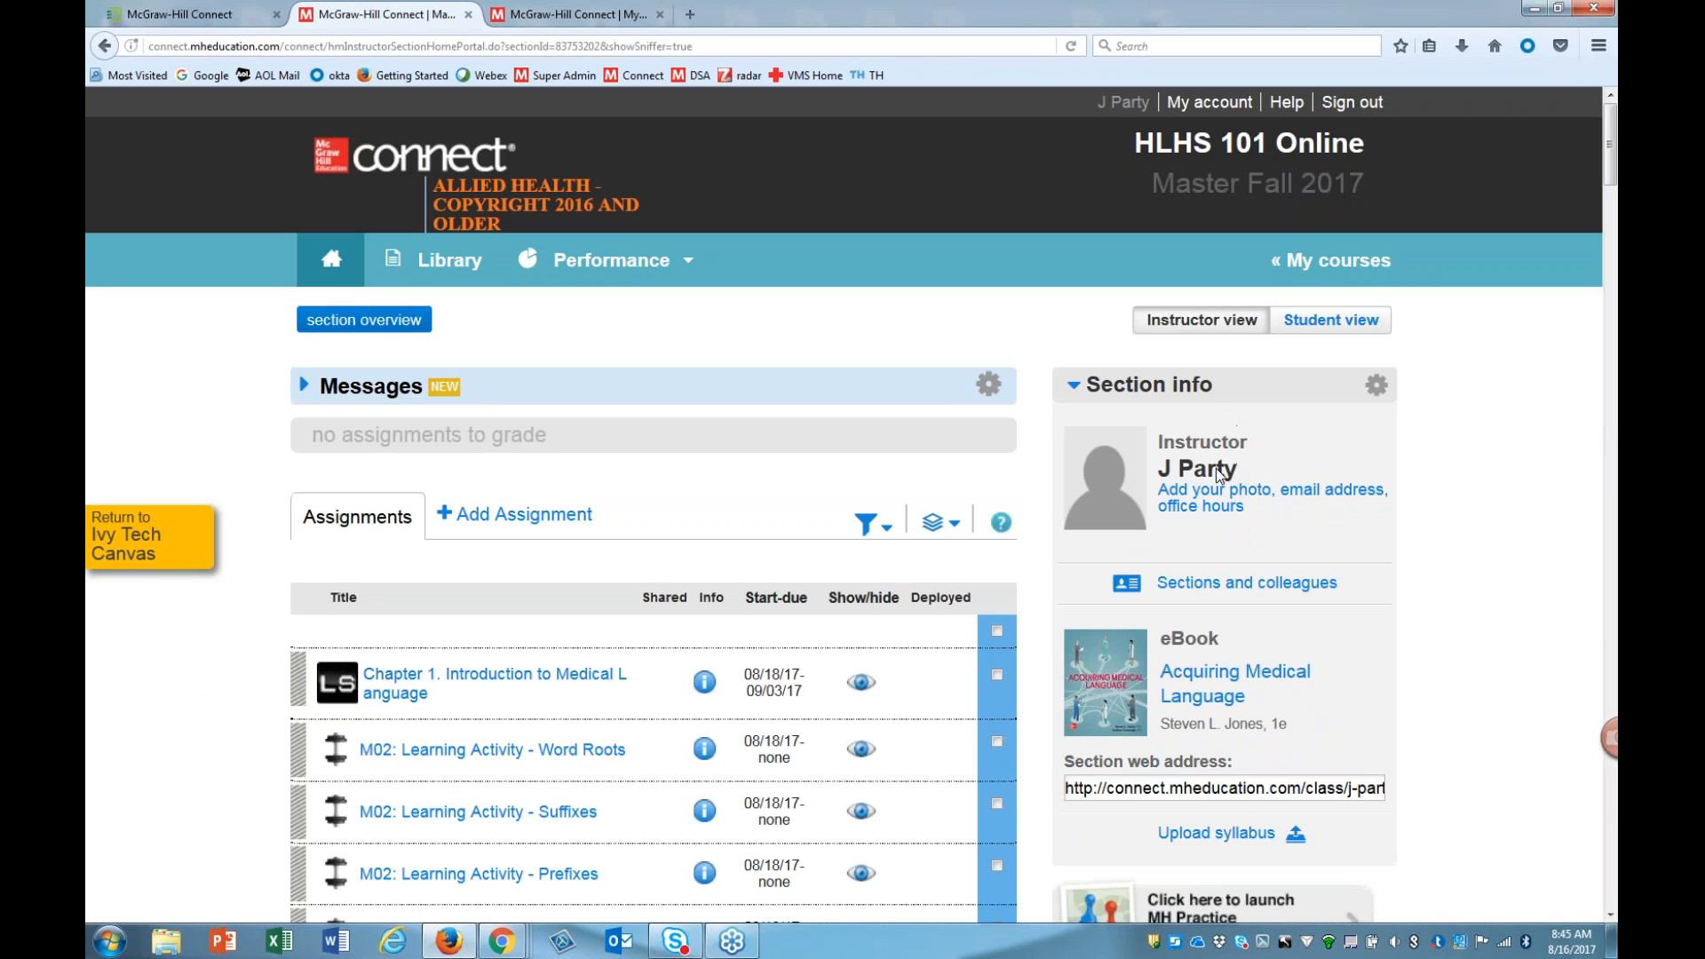
Step: Select all assignments in the Master Fall 2017 section and bring up the bulk Deploy / manage option
scroll(490, 708, down, 5)
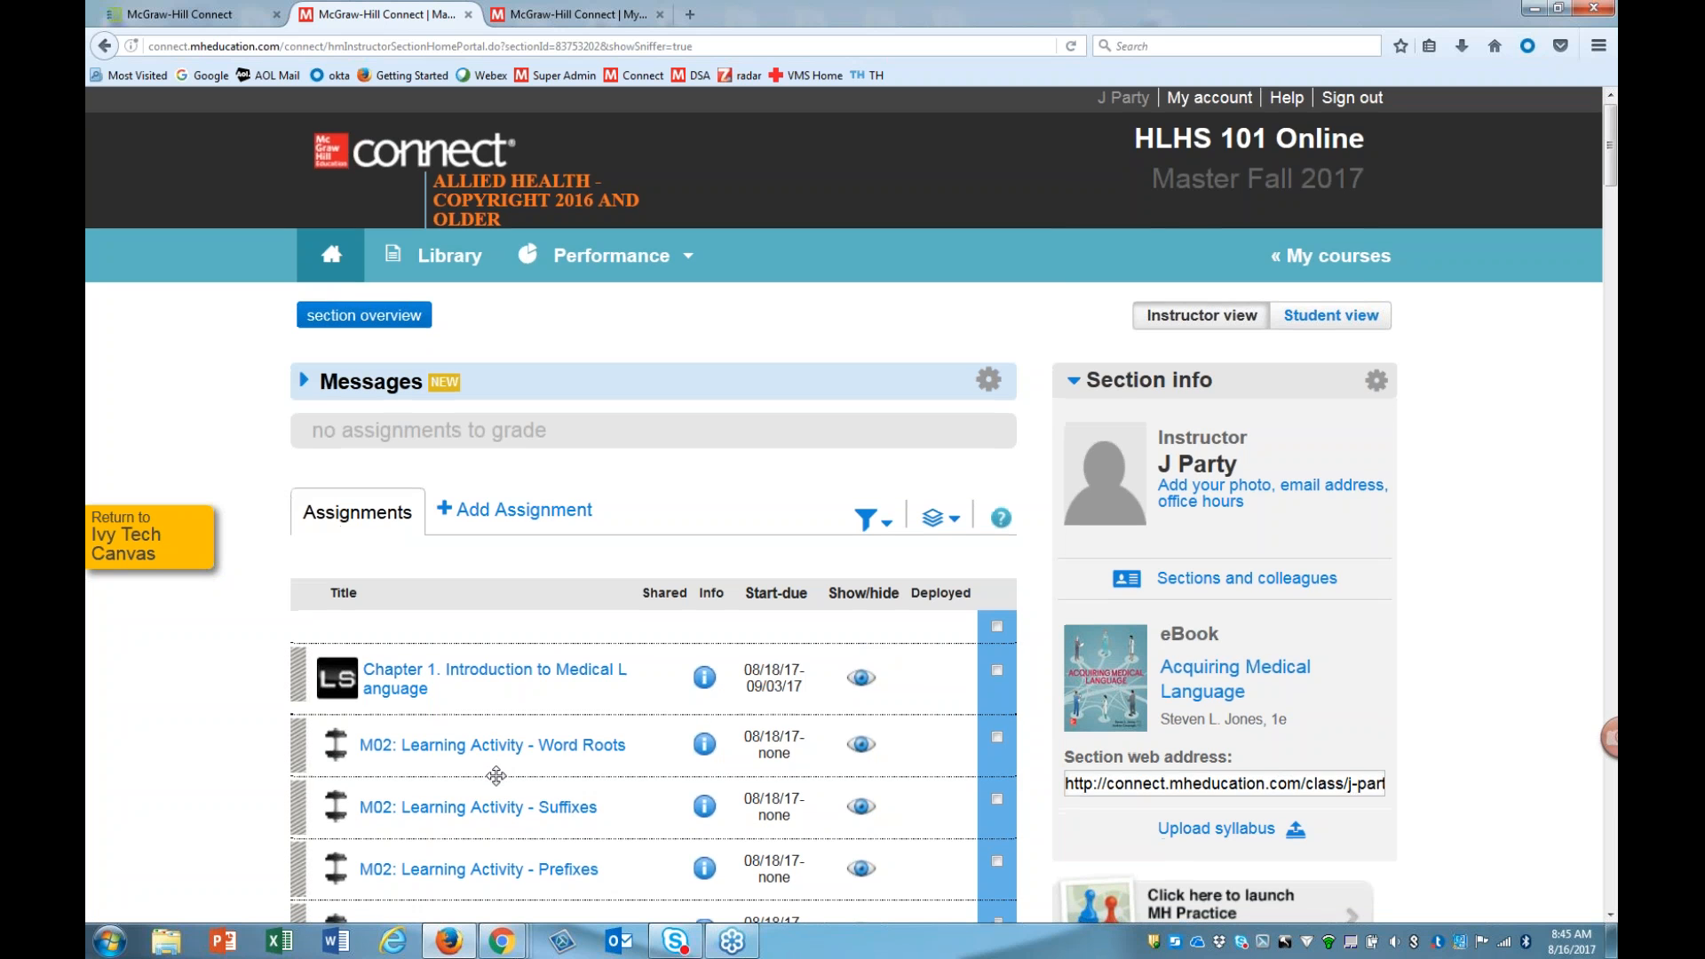
scroll(853, 726, up, 5)
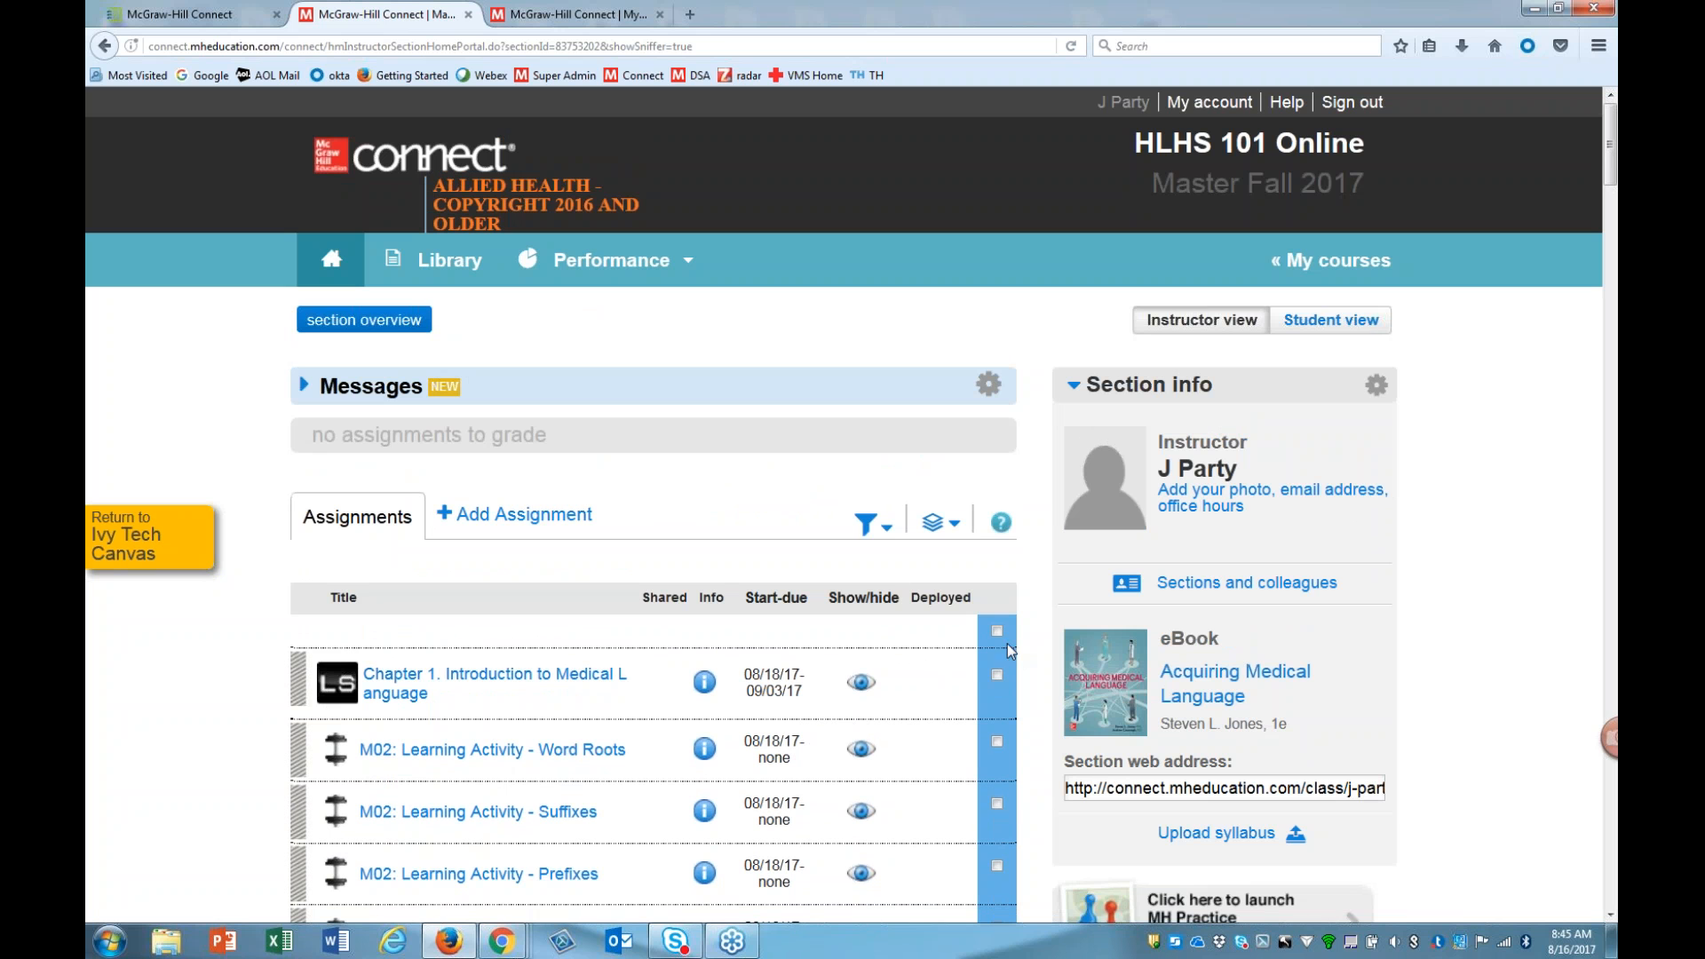
click(998, 631)
click(949, 525)
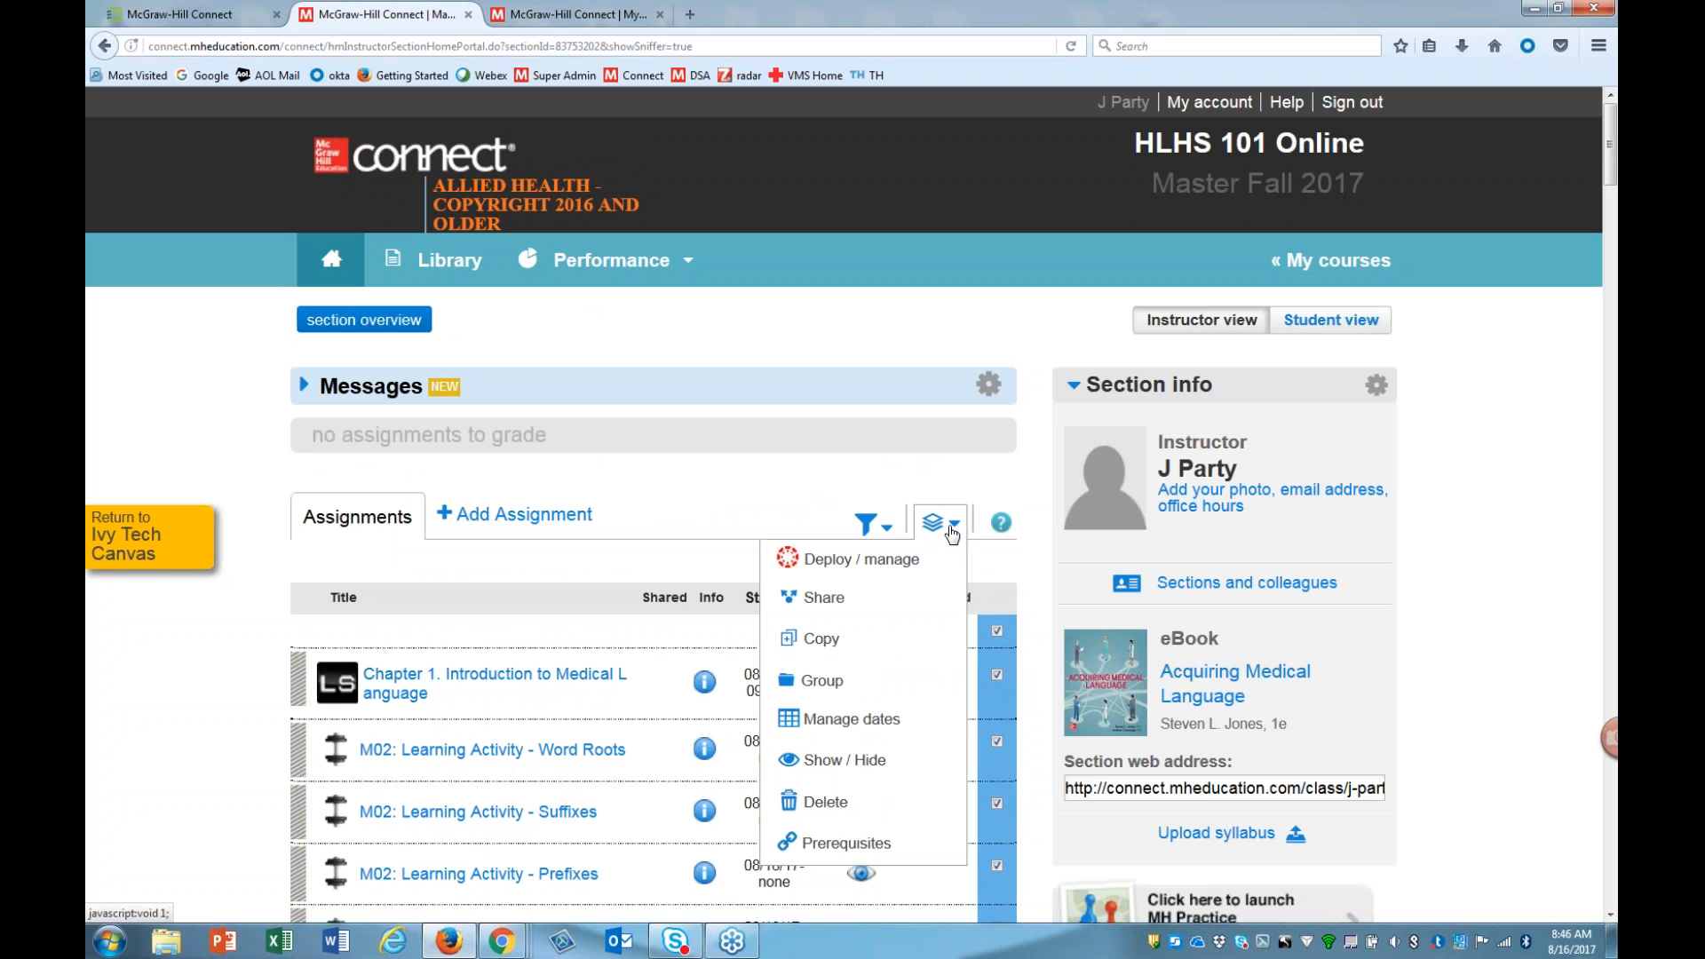
click(855, 561)
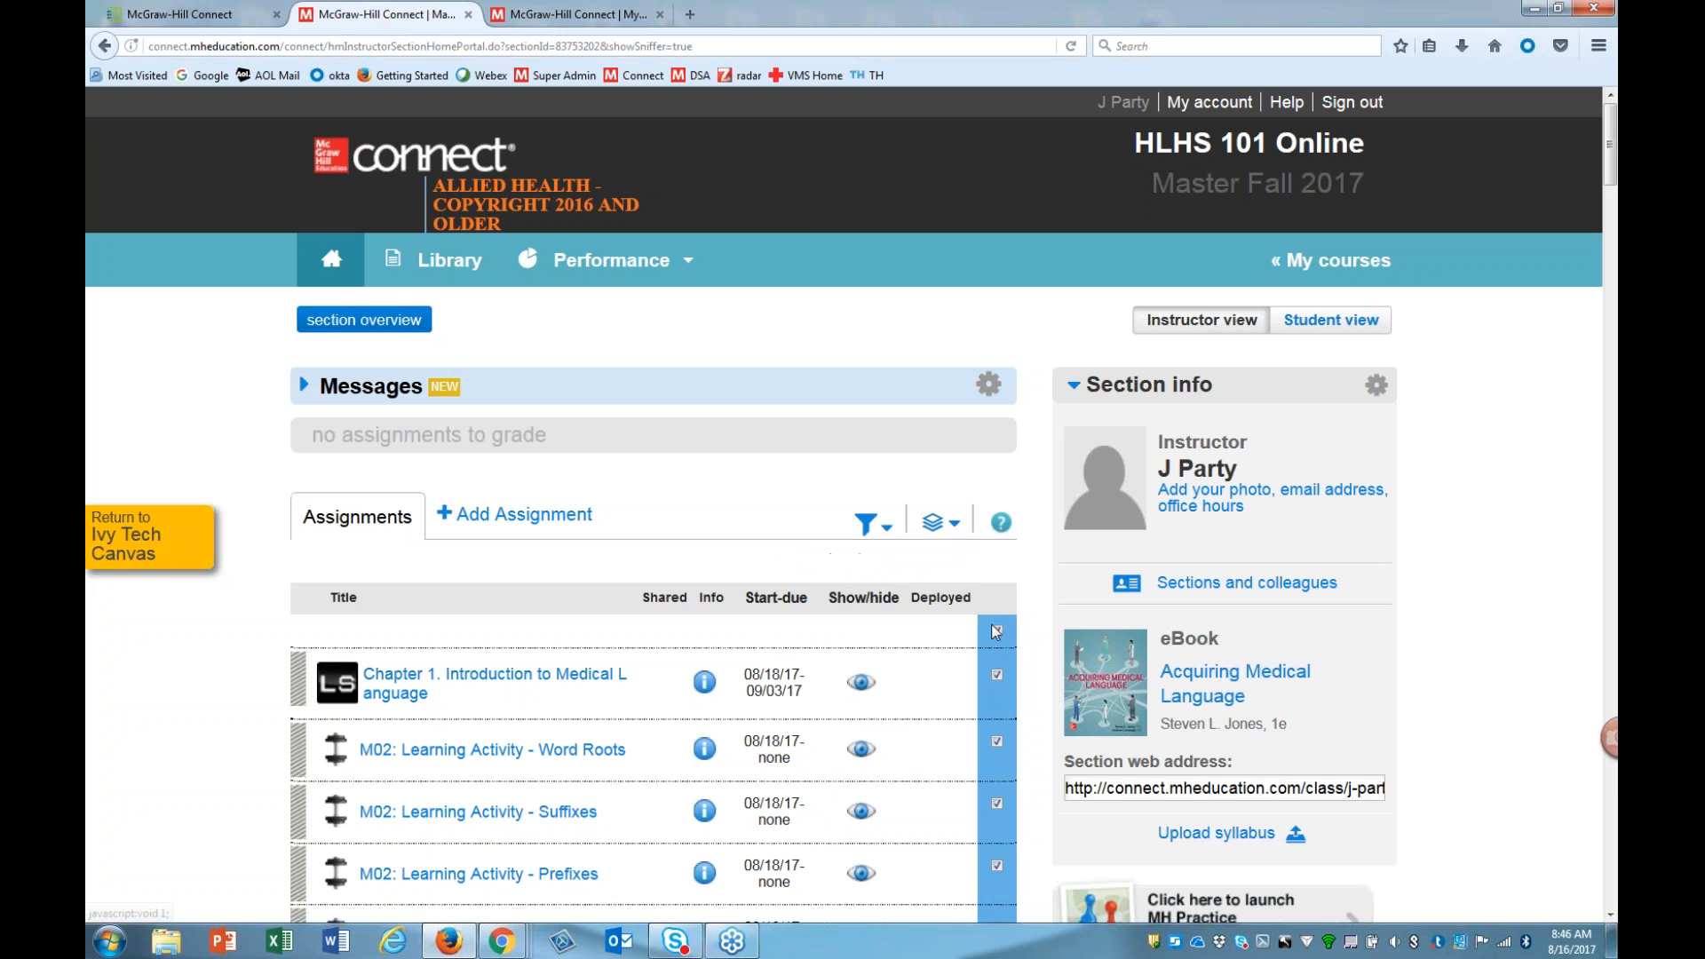
Step: Deploy only the Chapter 1. Introduction to Medical Language assignment to Canvas with the Best grade type
click(998, 676)
click(941, 523)
click(827, 561)
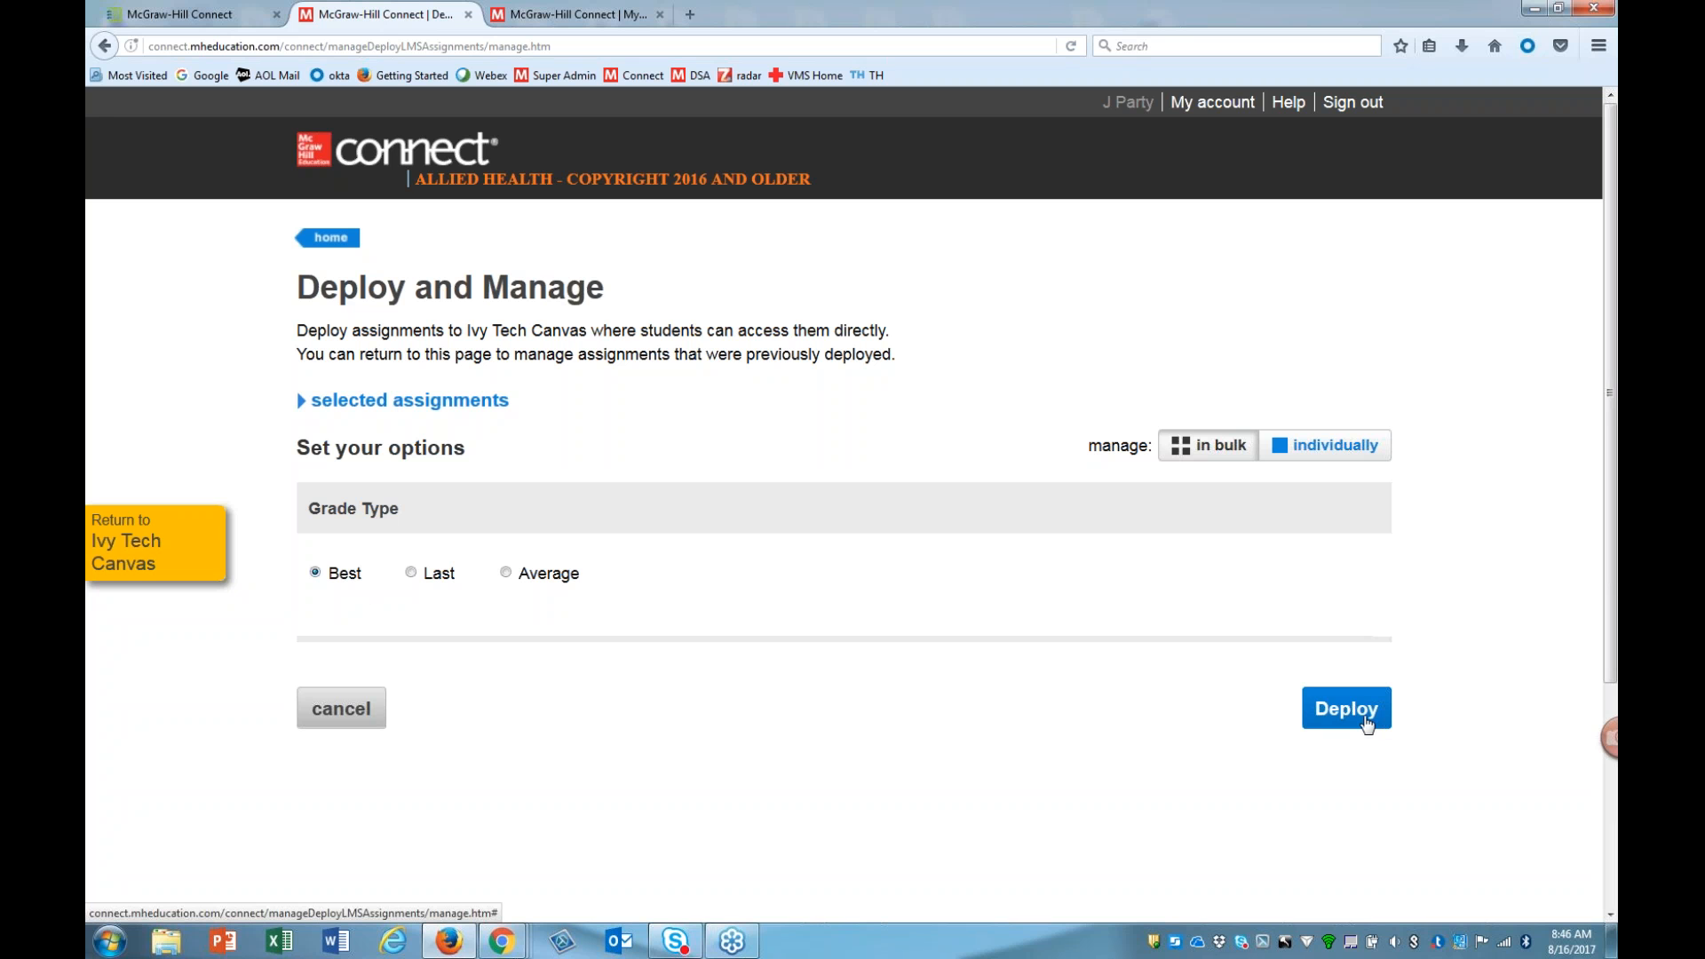
click(1381, 716)
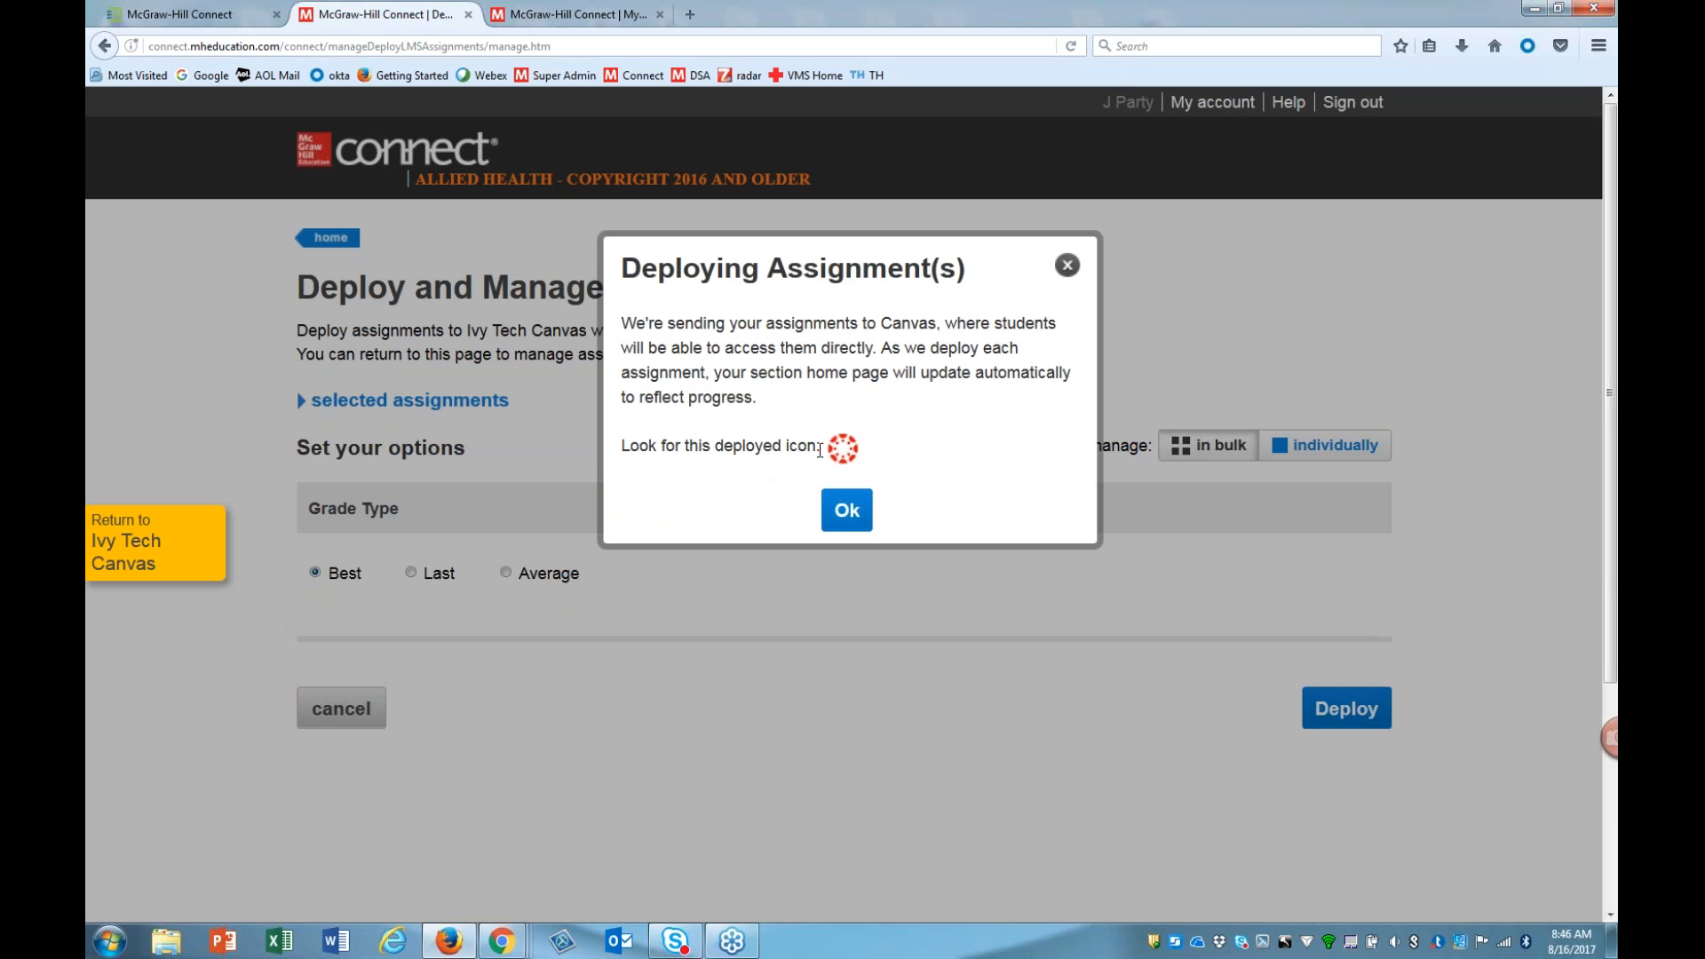
click(846, 511)
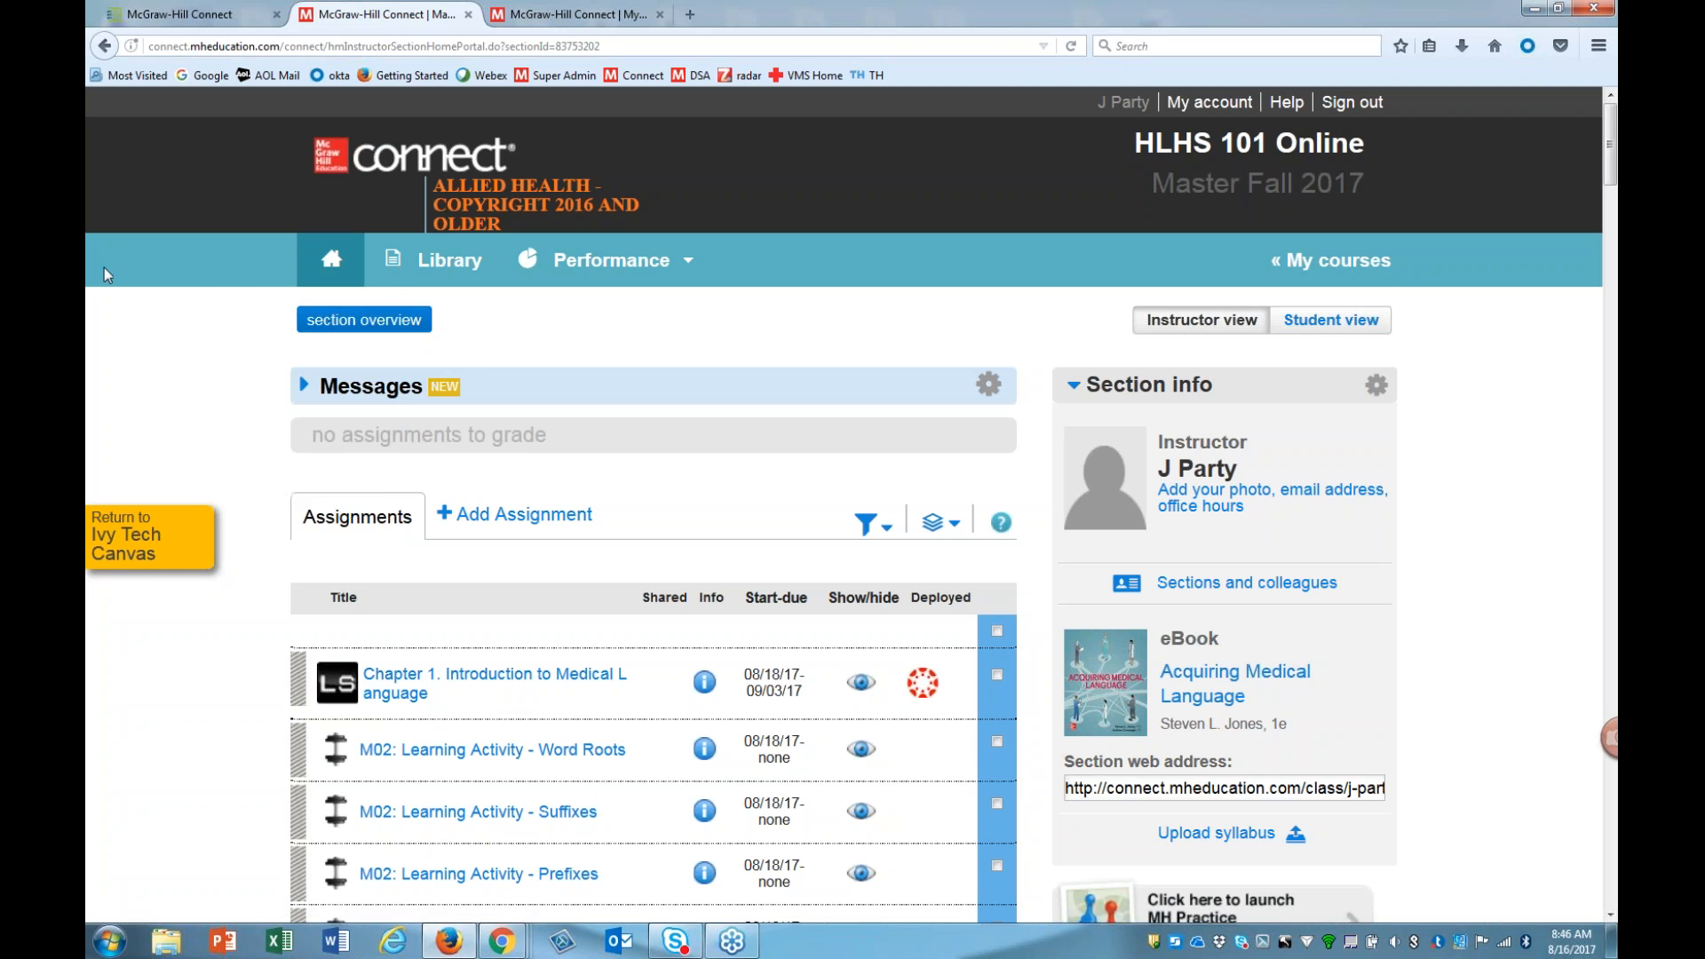
Step: Return to Canvas, find the deployed Chapter 1. Introduction to Medical Language assignment in the course's assignments, and launch it in Connect
click(134, 557)
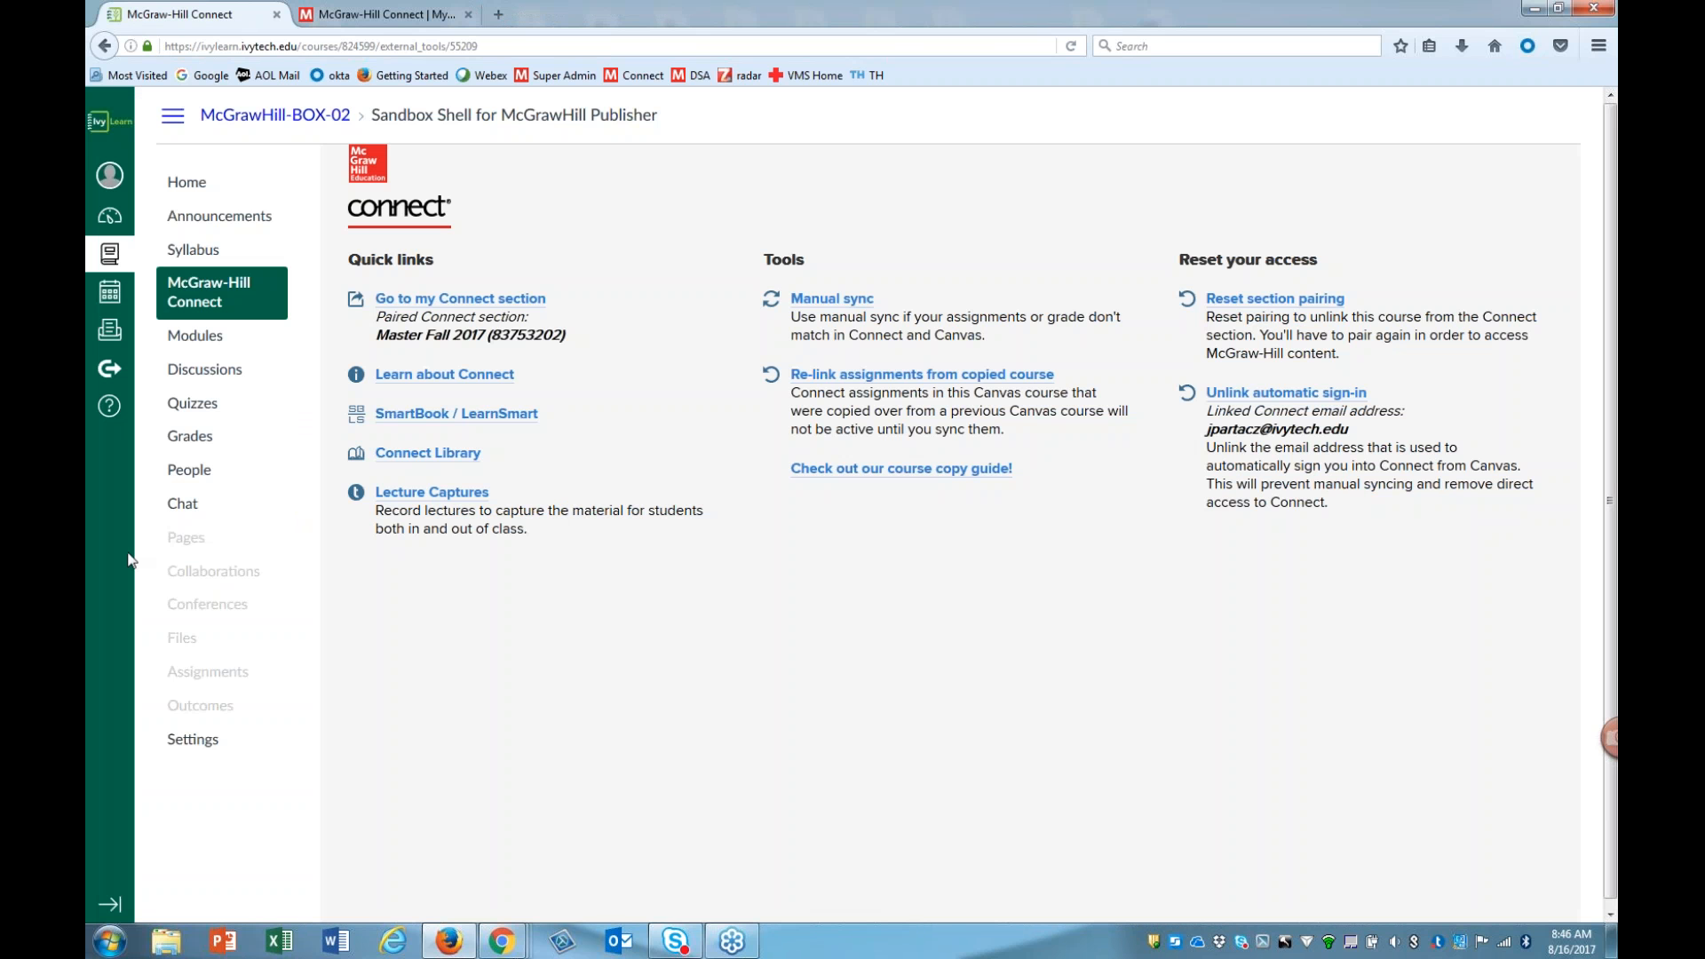
click(203, 682)
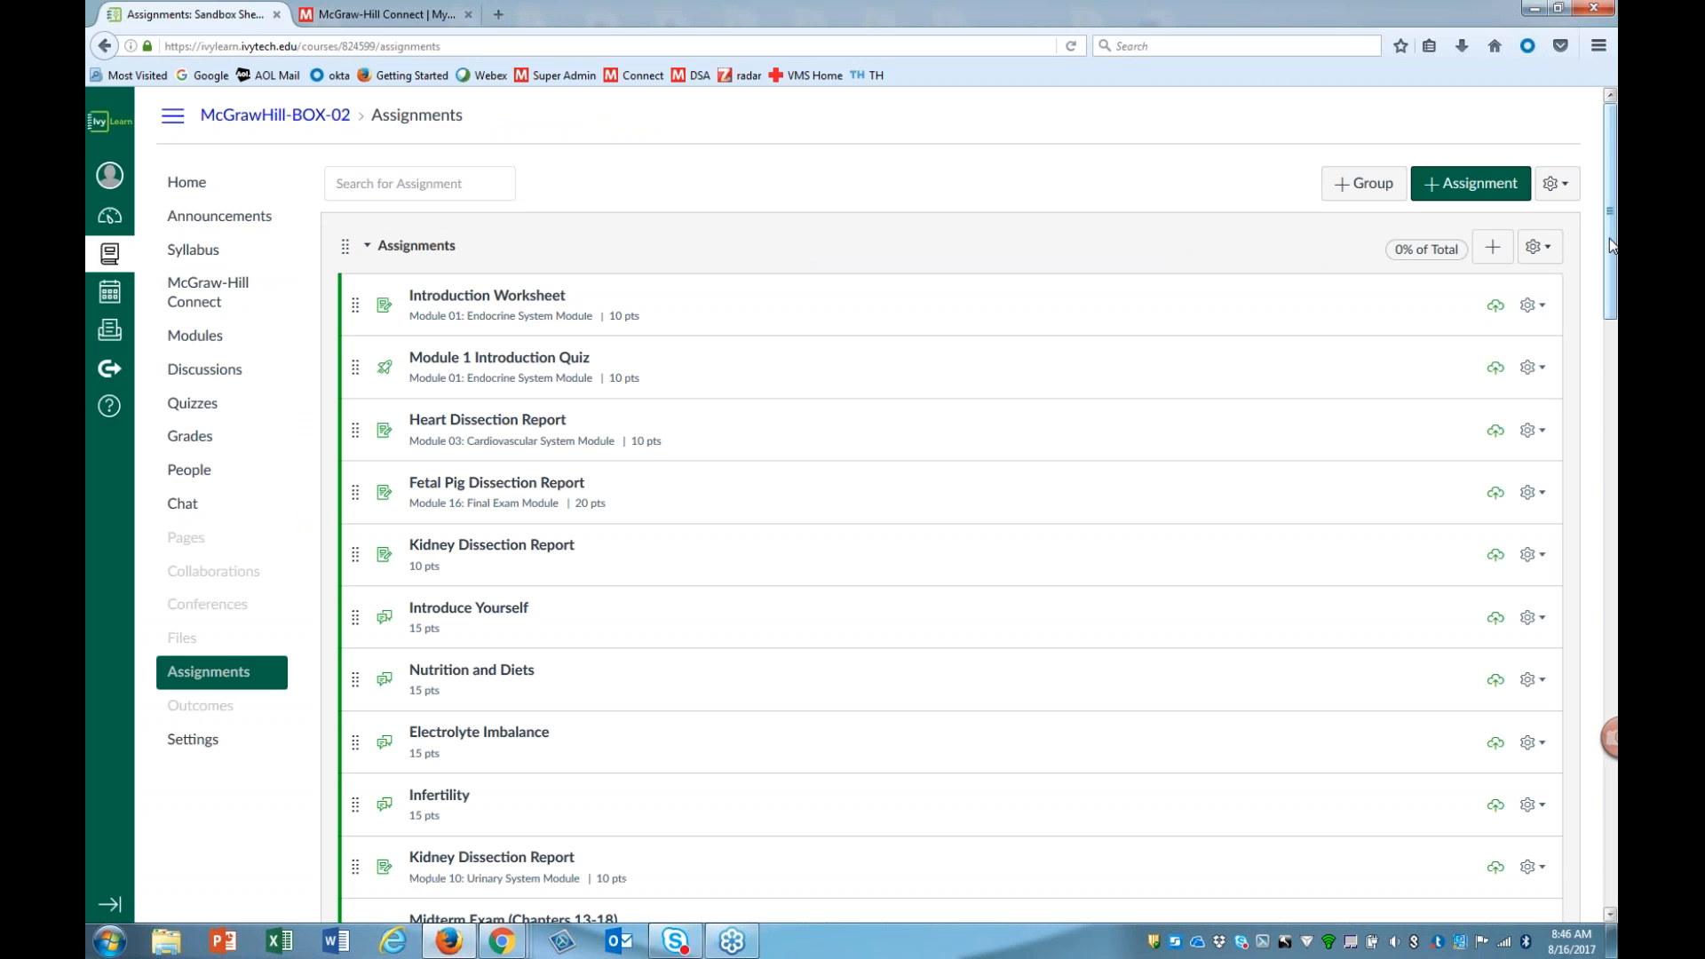
drag(1611, 242, 1614, 339)
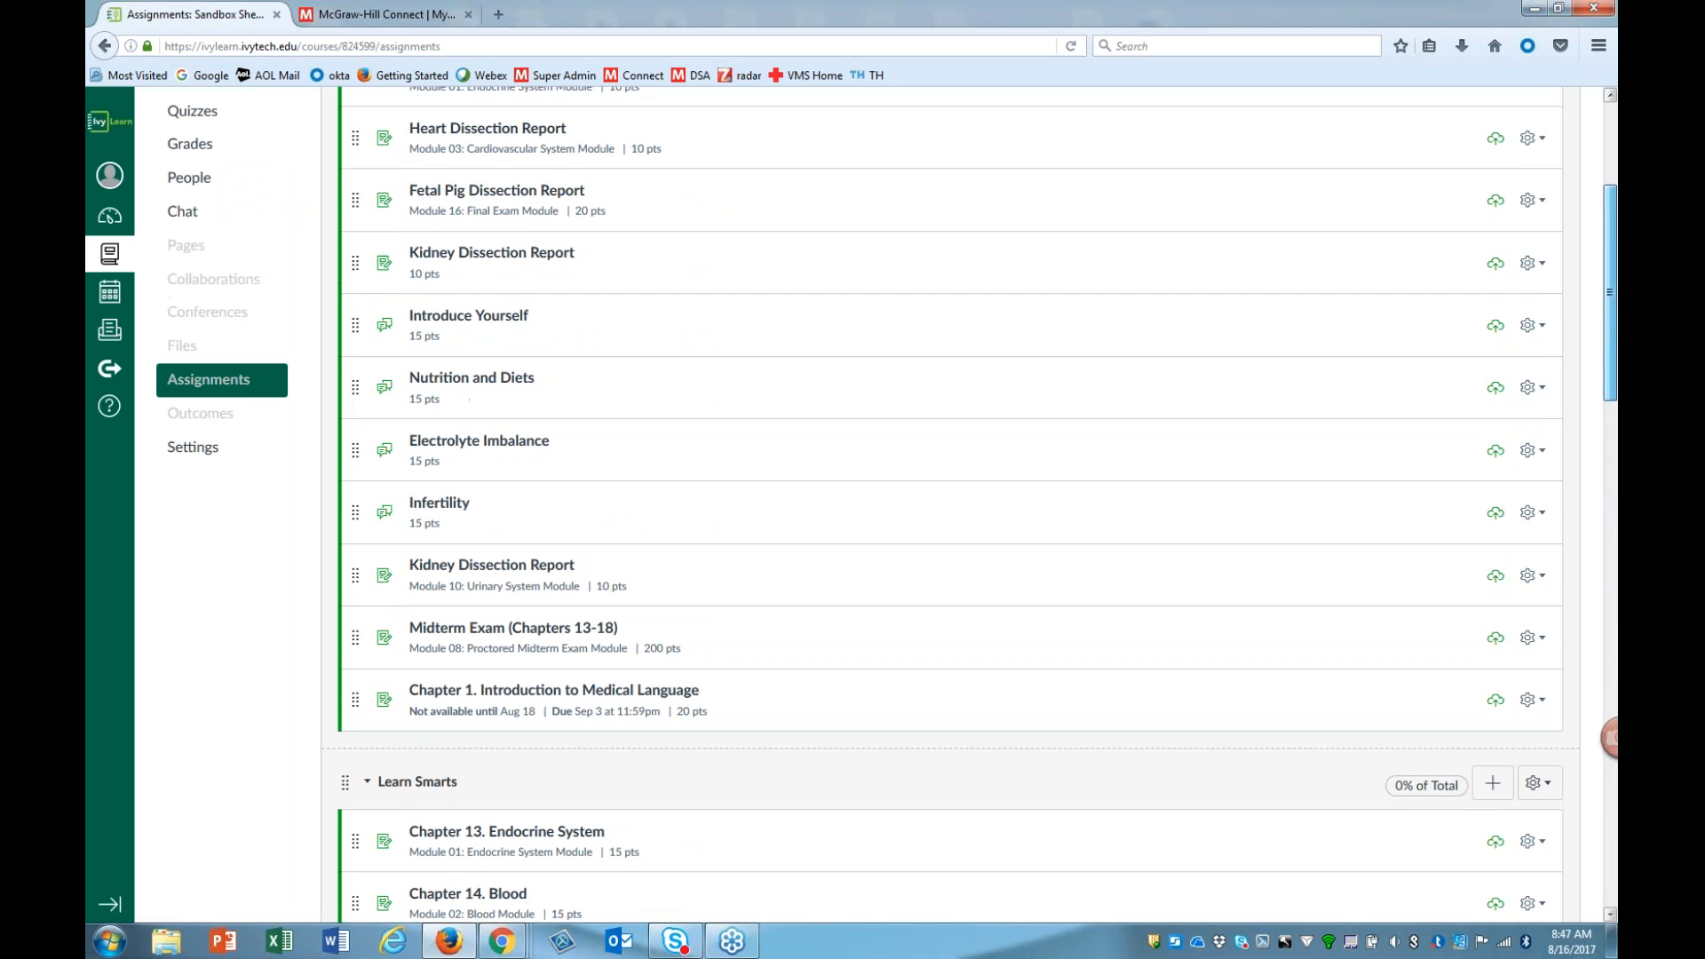
click(525, 697)
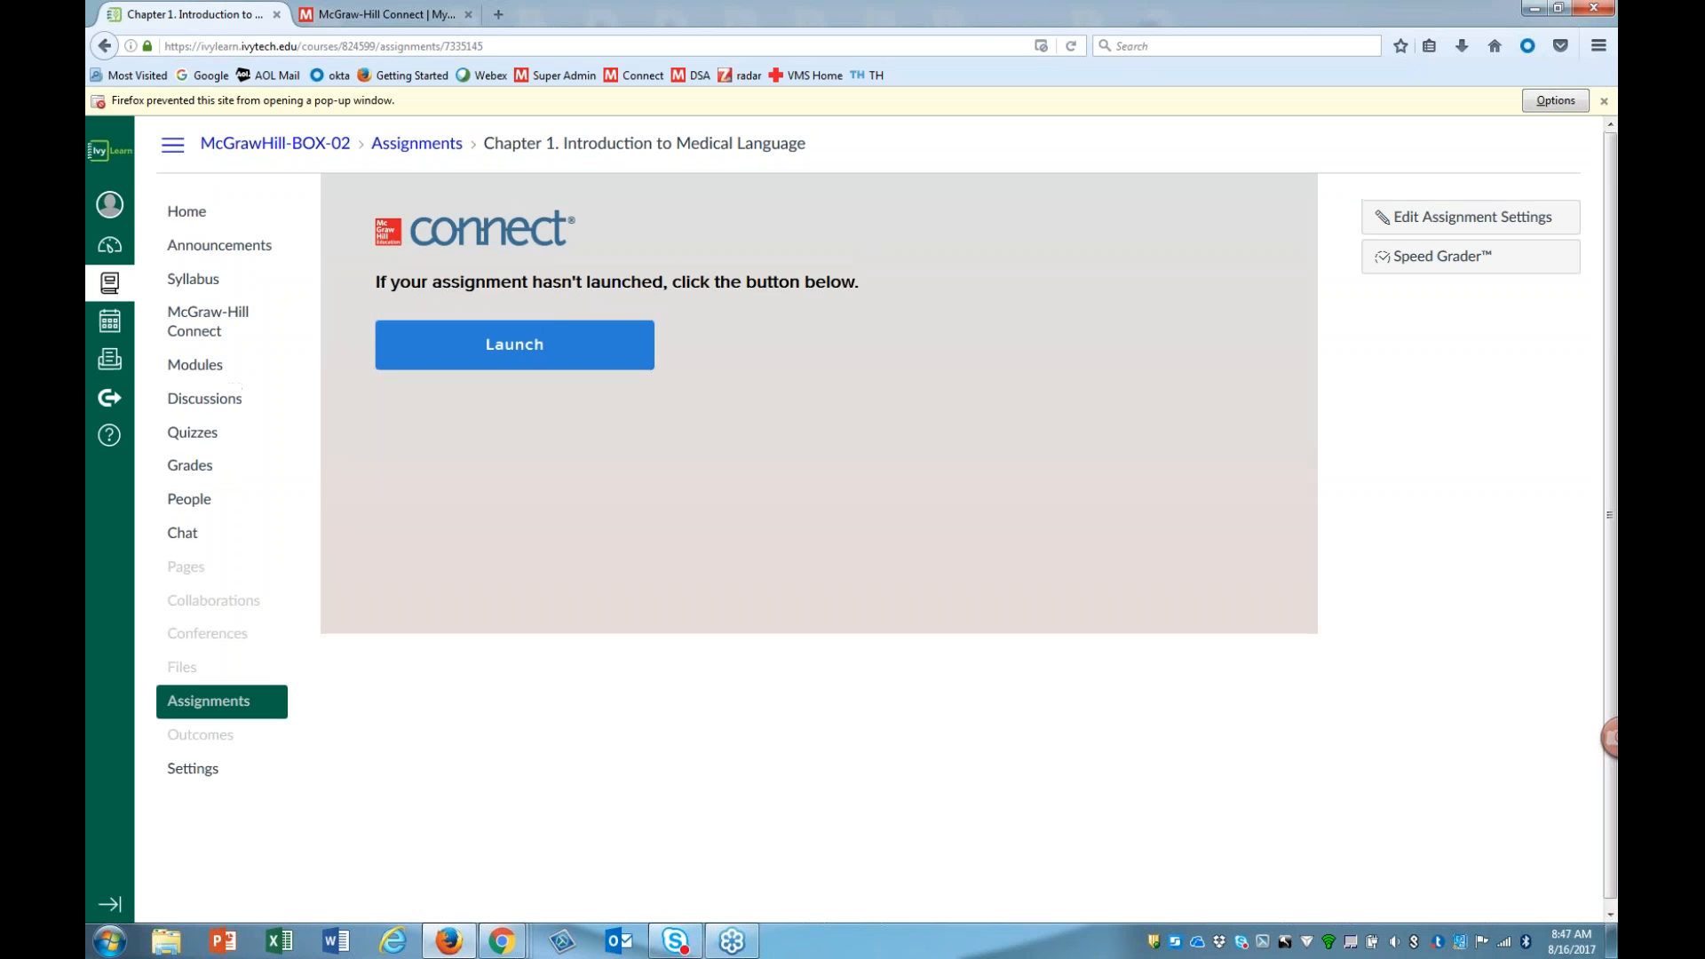
click(489, 348)
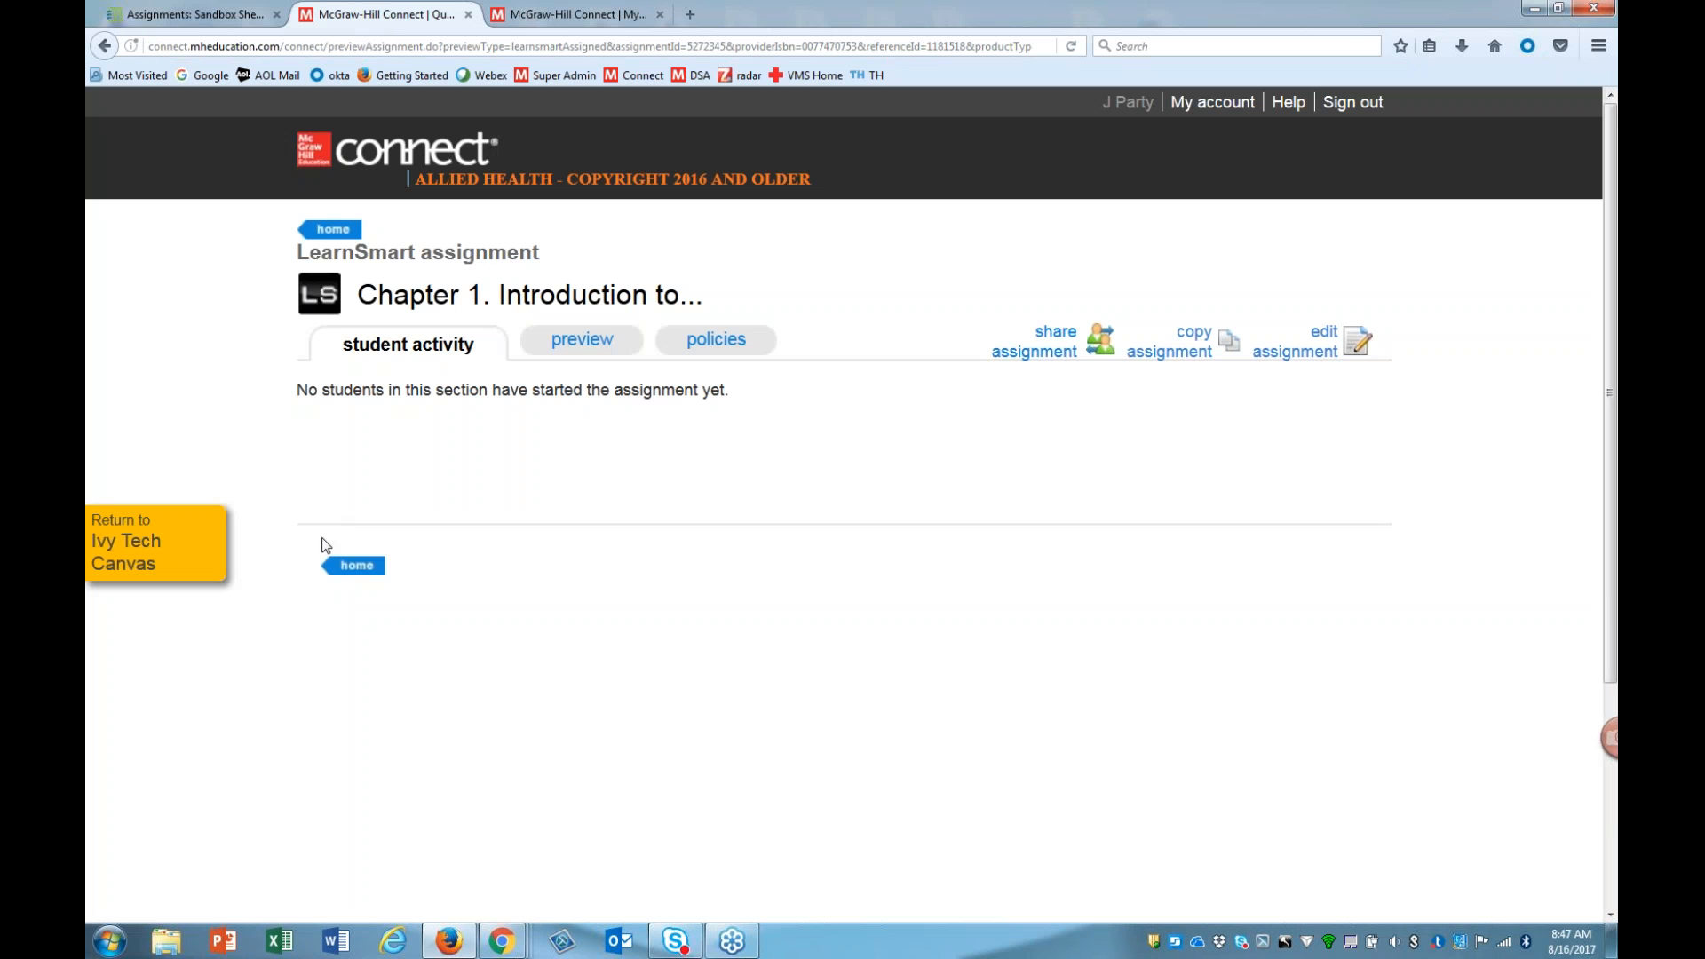
Step: Return to the Connect section home, and reopen the McGraw-Hill Connect page in the Canvas course
click(346, 569)
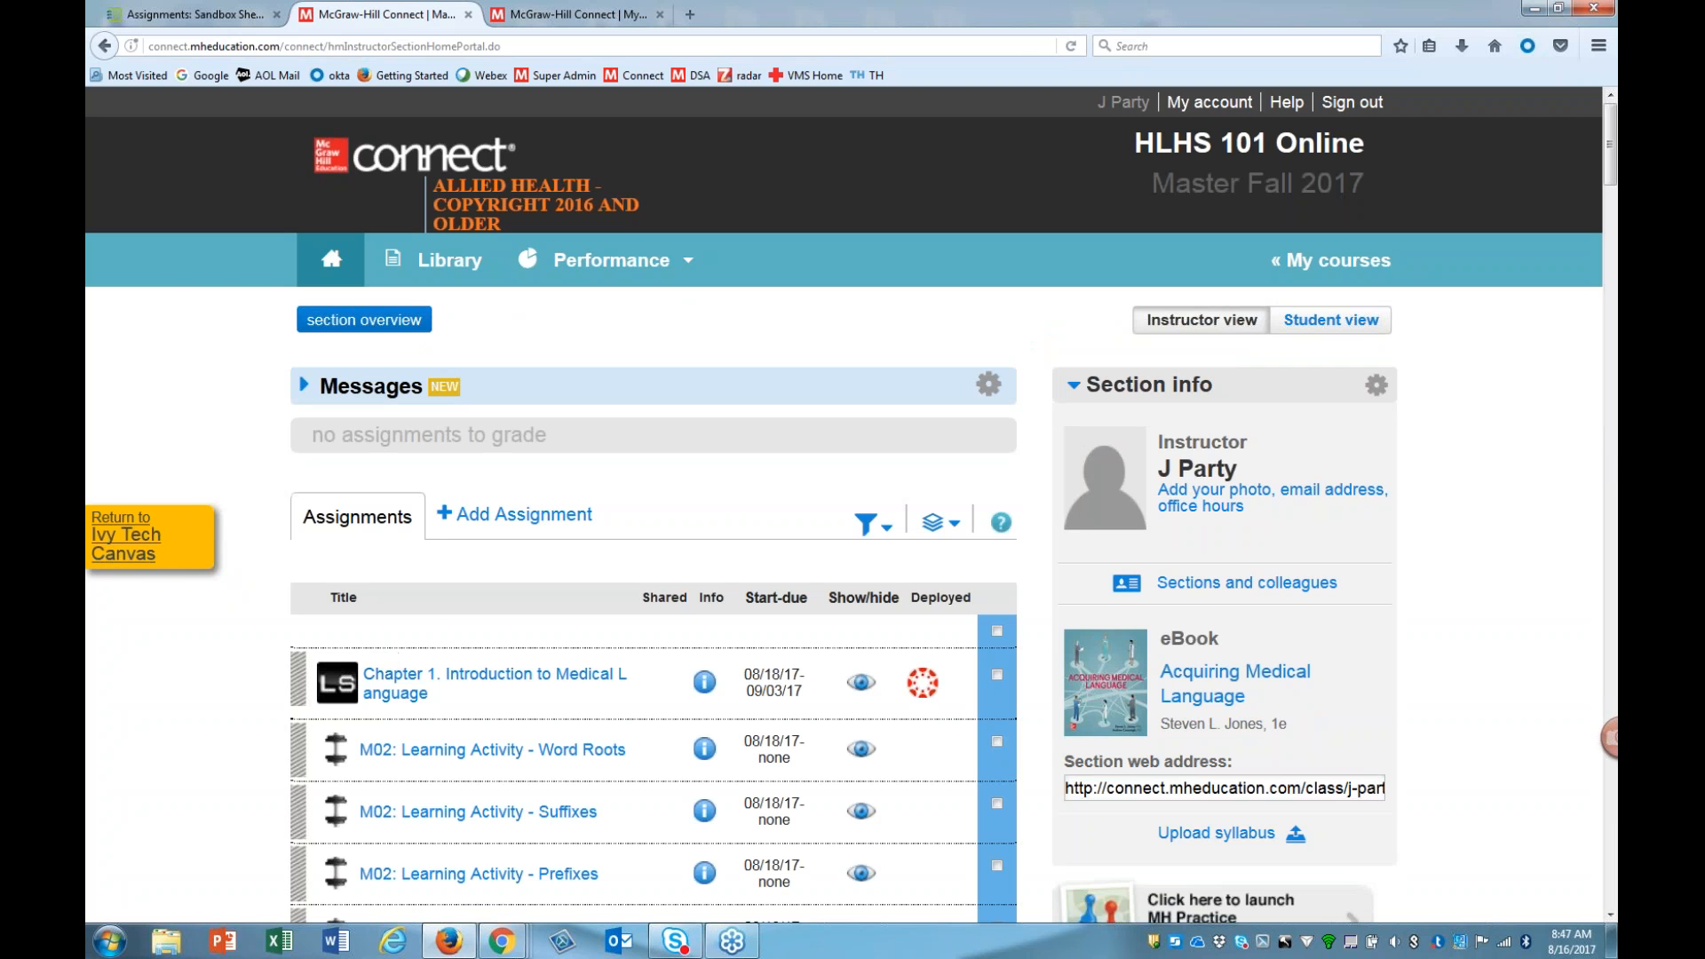
click(209, 16)
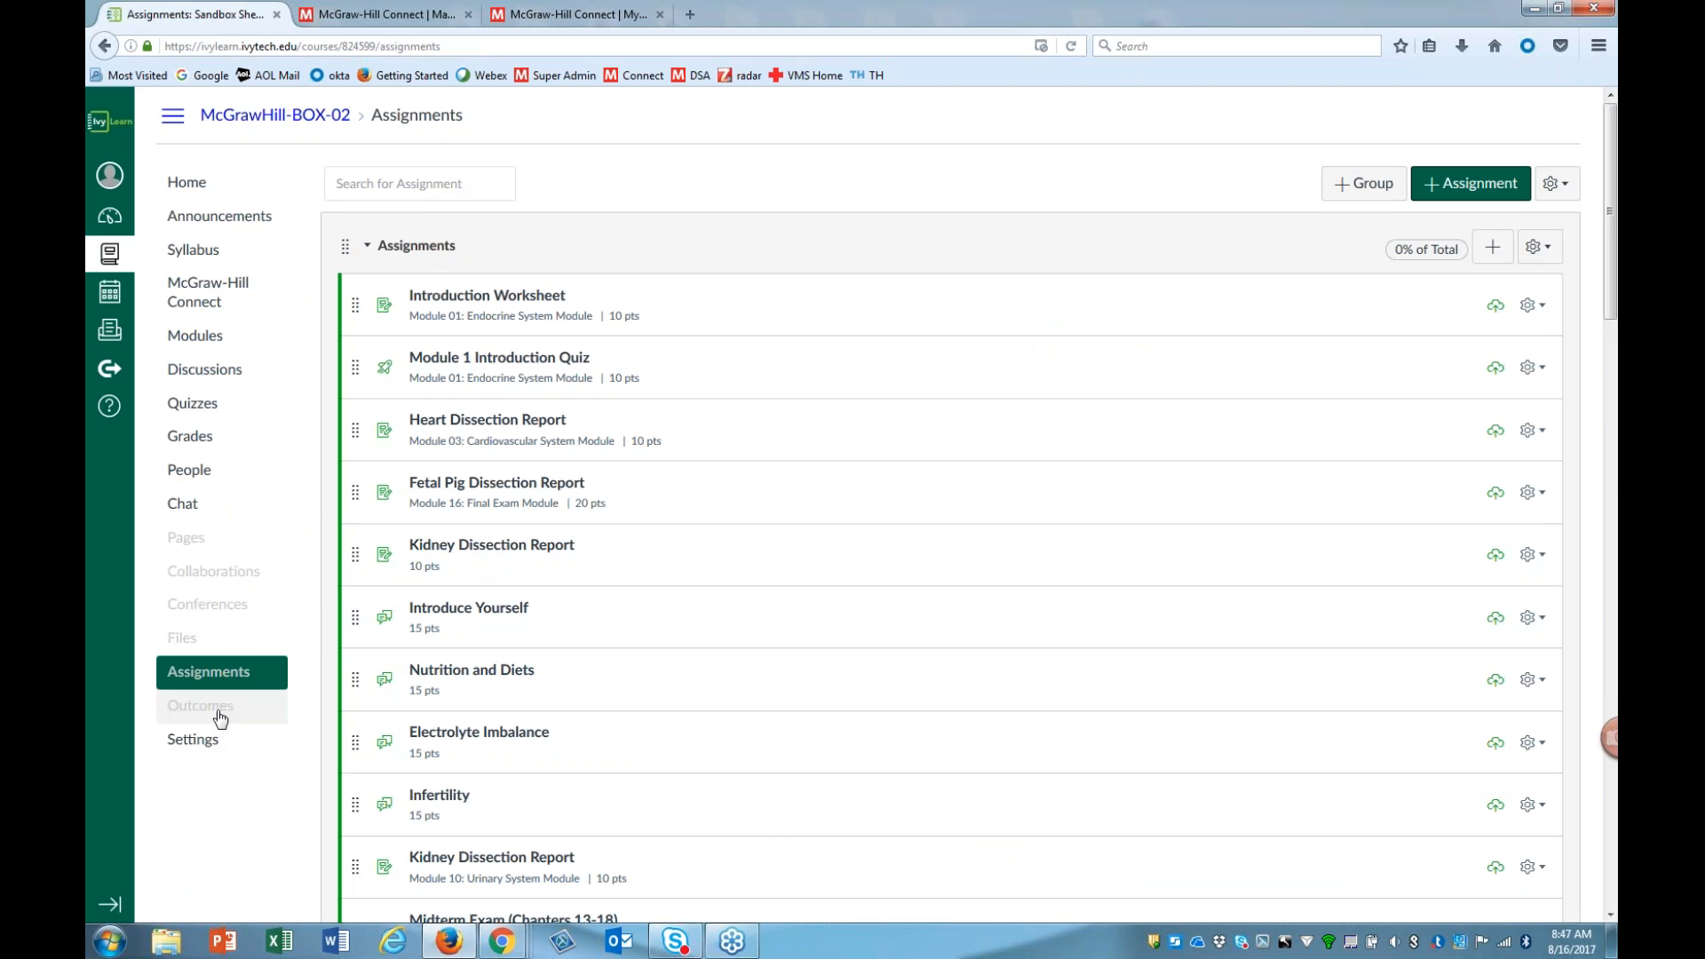
click(193, 302)
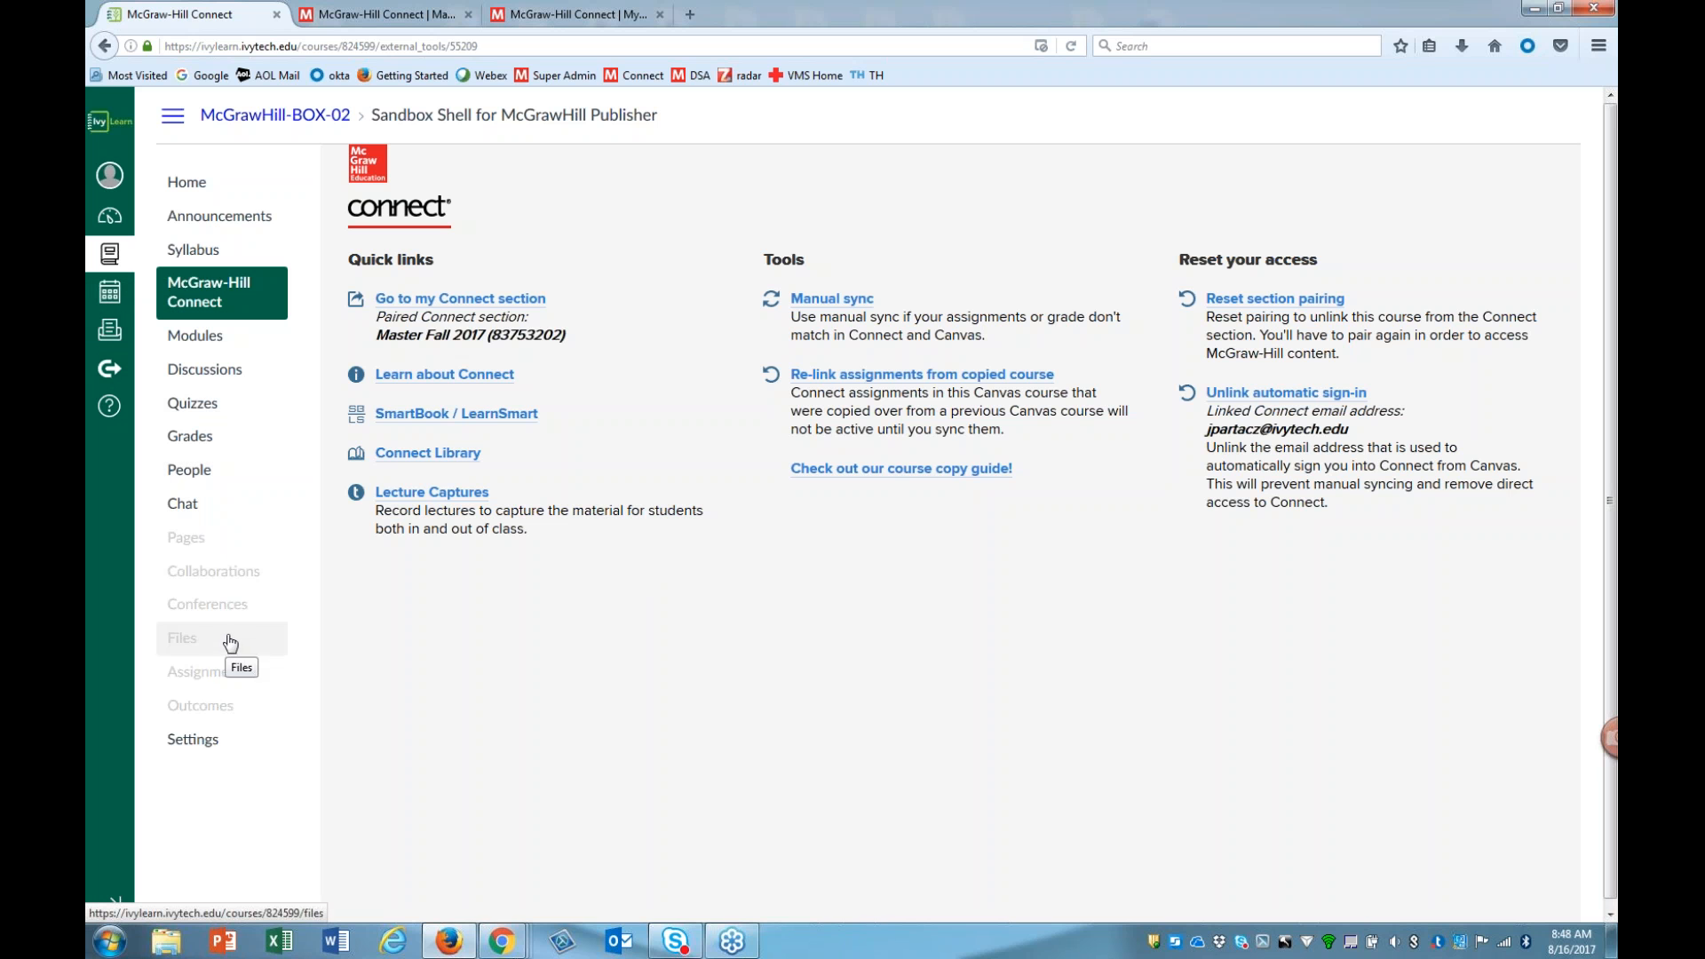
Step: Examine the assignment columns in the Canvas gradebook of the Sandbox Shell for McGrawHill Publisher course
click(197, 447)
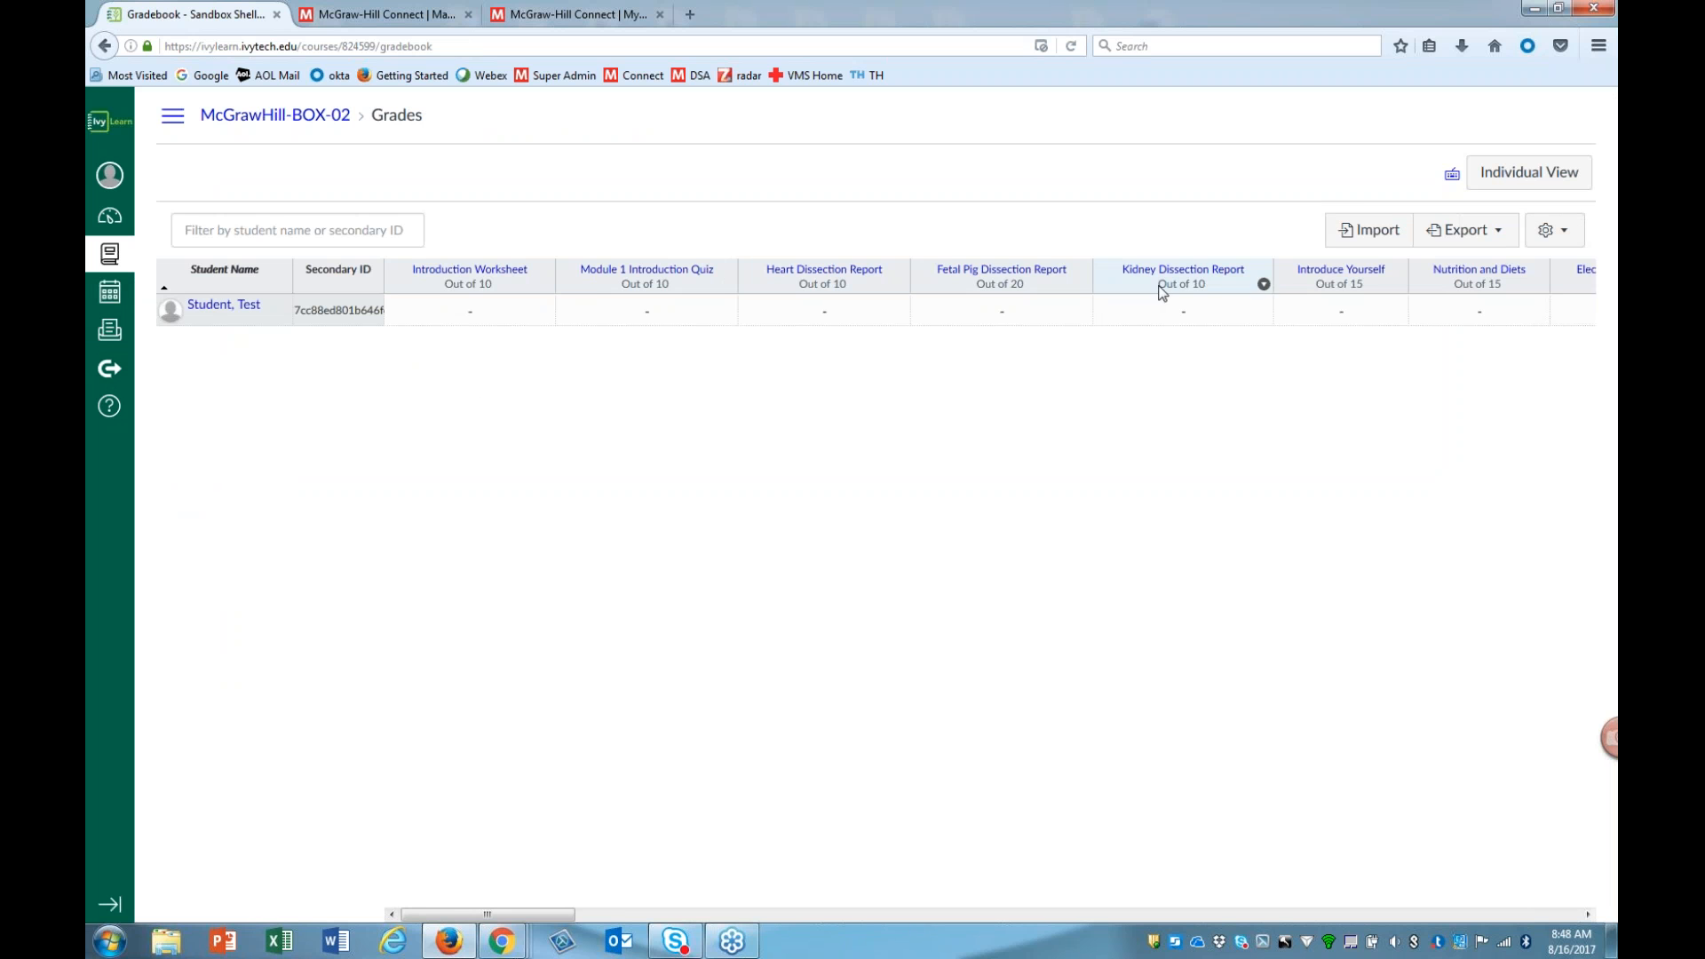
drag(569, 915, 941, 914)
drag(772, 898, 392, 879)
click(110, 257)
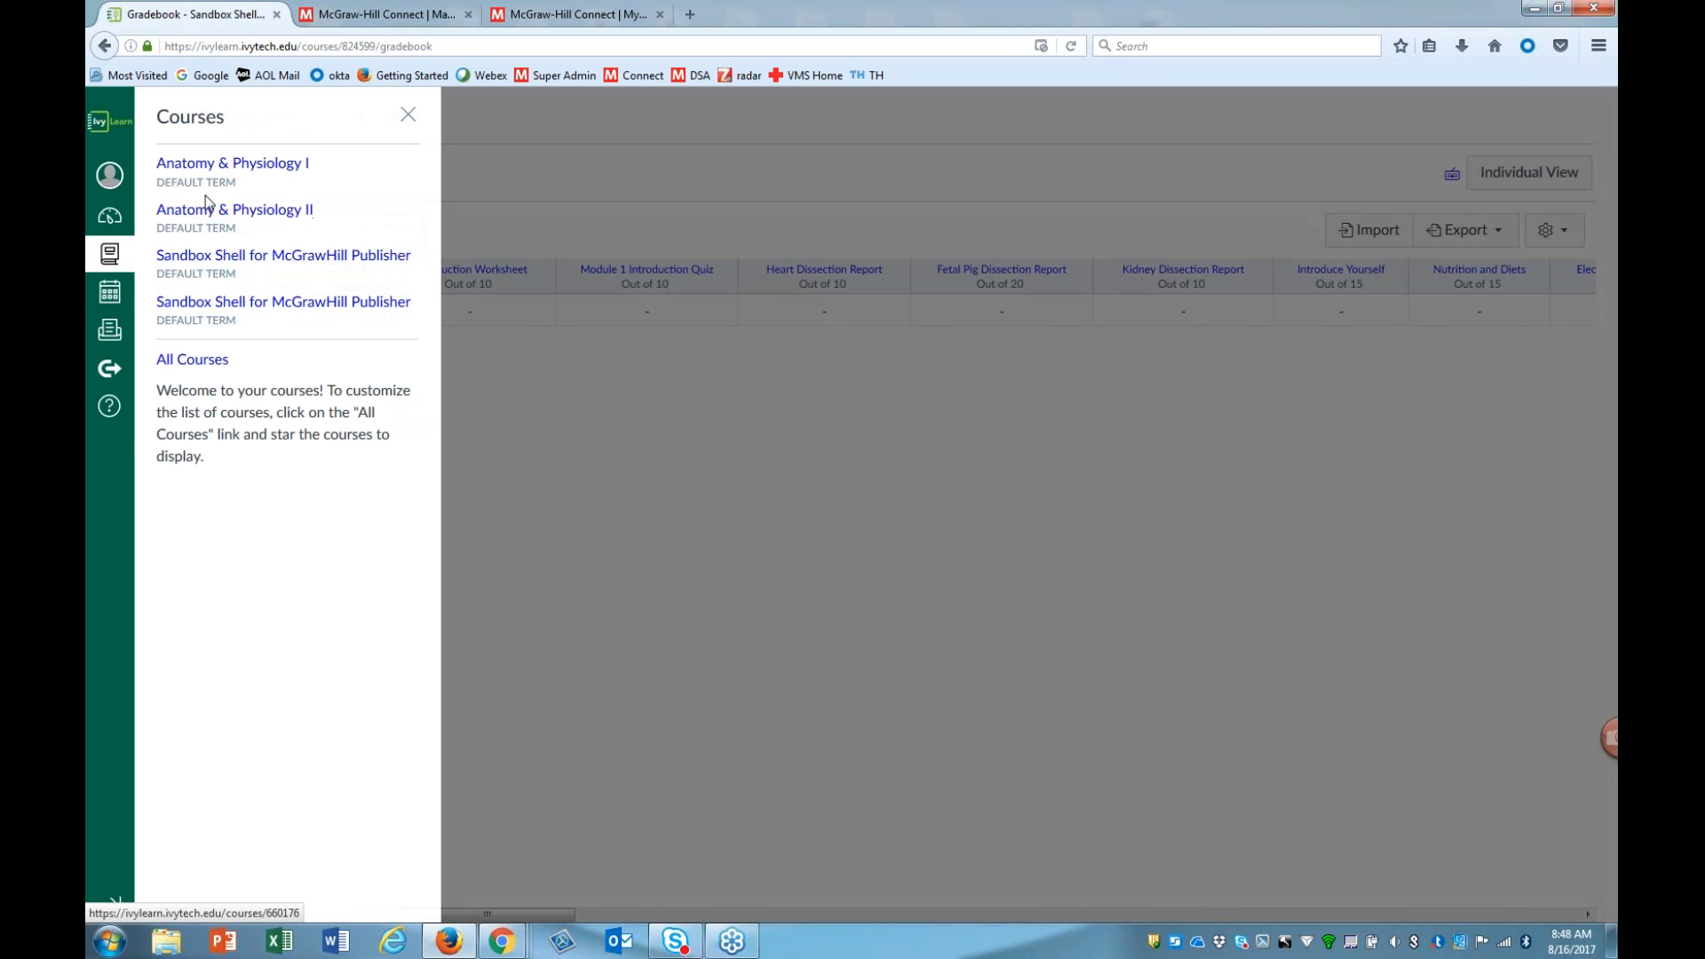
click(197, 259)
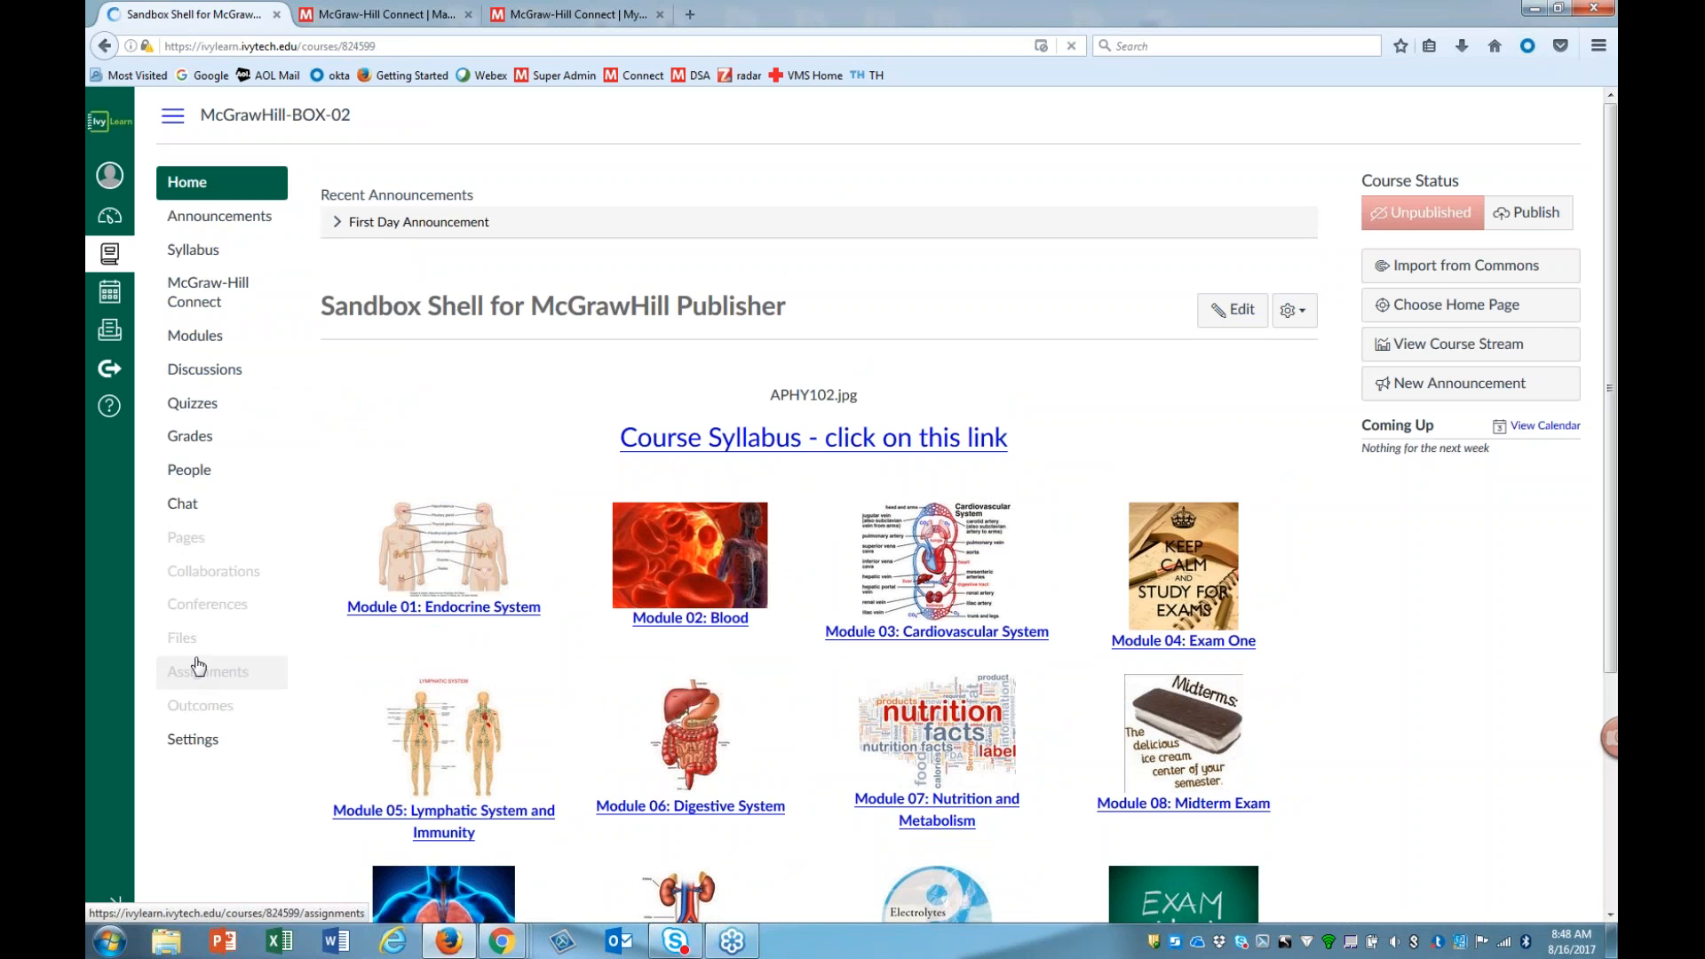
click(190, 439)
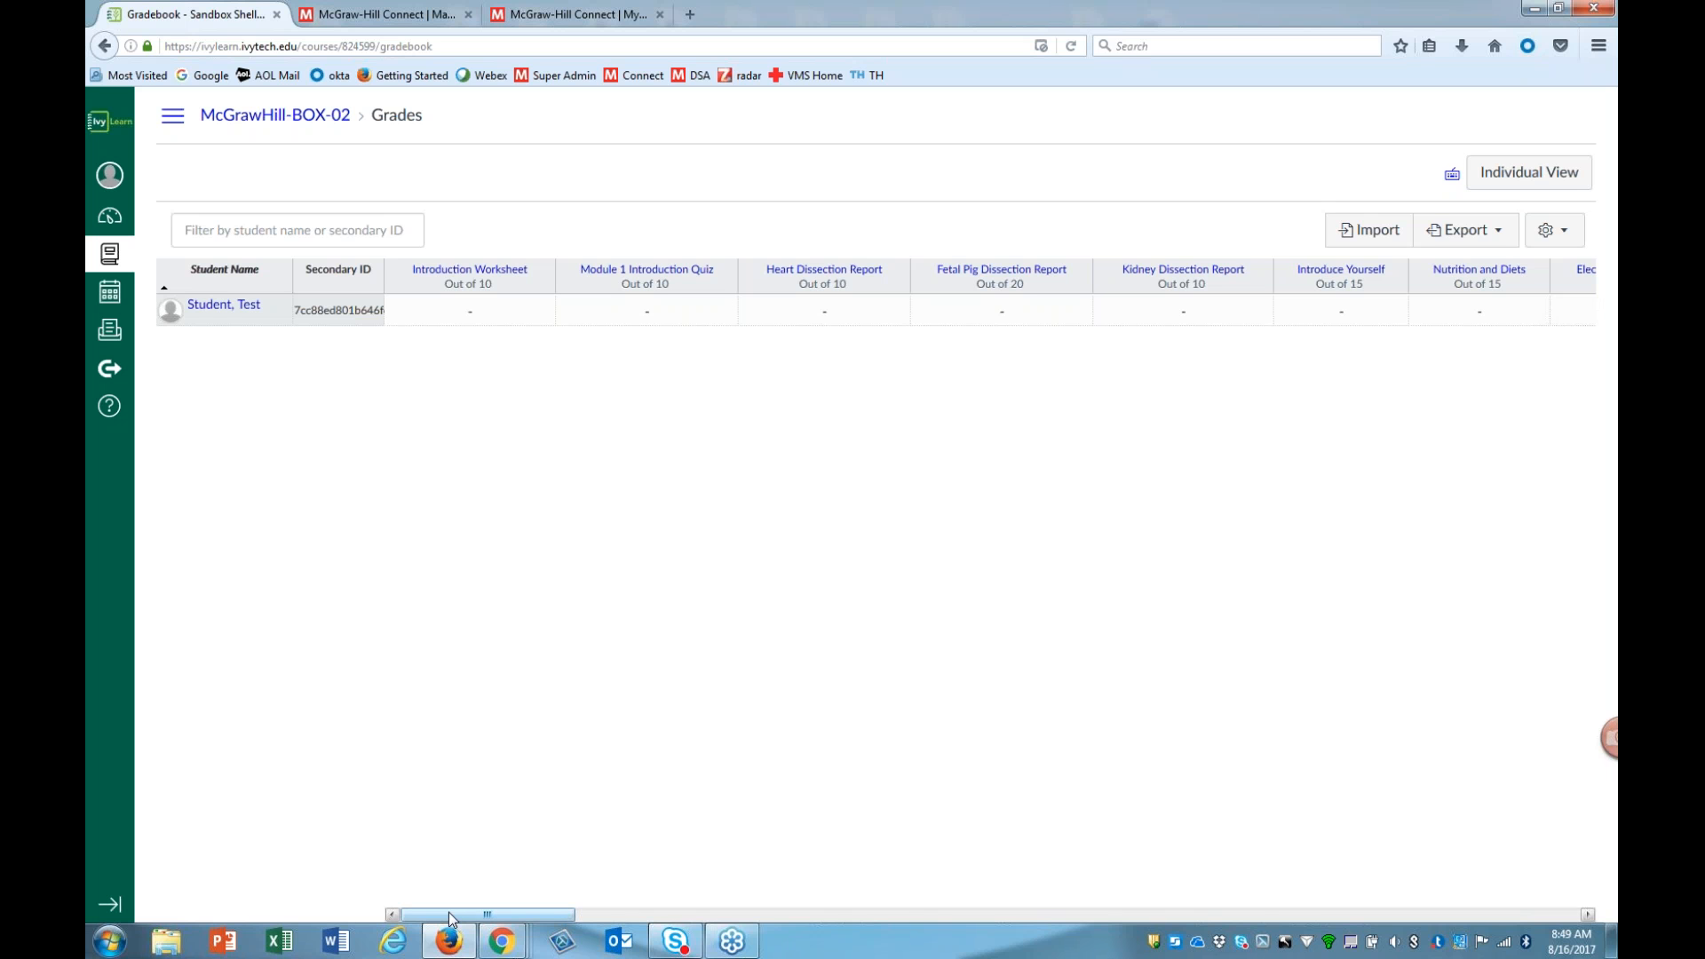
drag(449, 914, 479, 892)
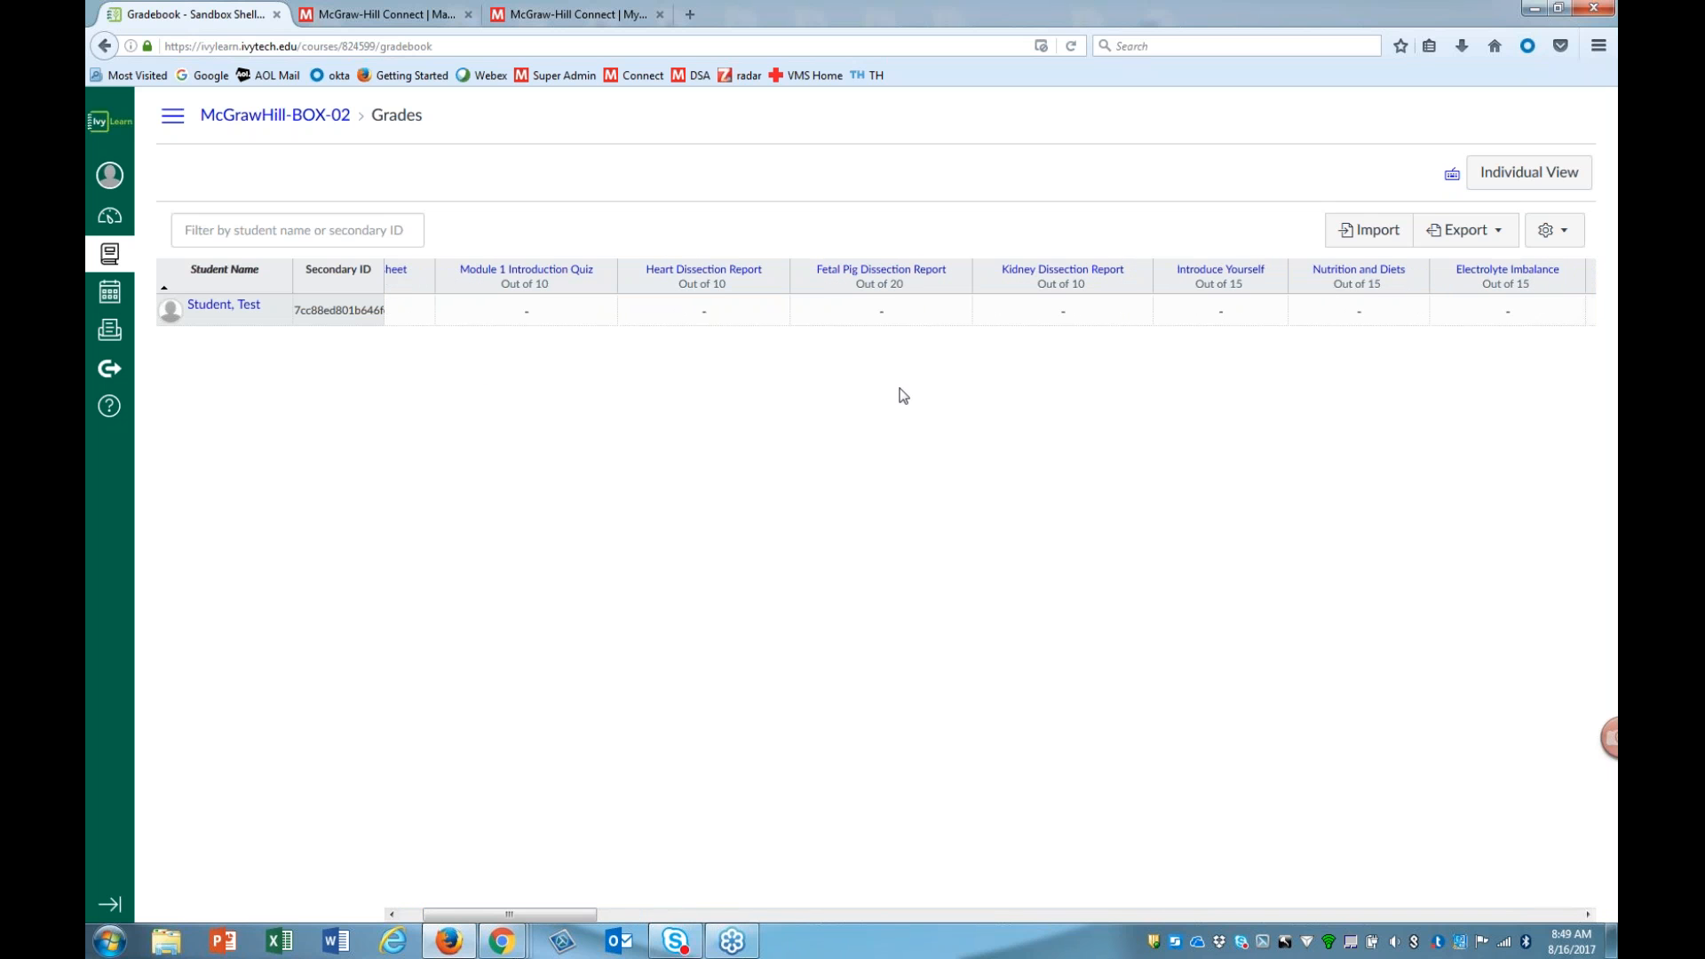
Step: Reopen the sandbox course and check the Manual sync option on its McGraw-Hill Connect page
click(109, 256)
click(284, 256)
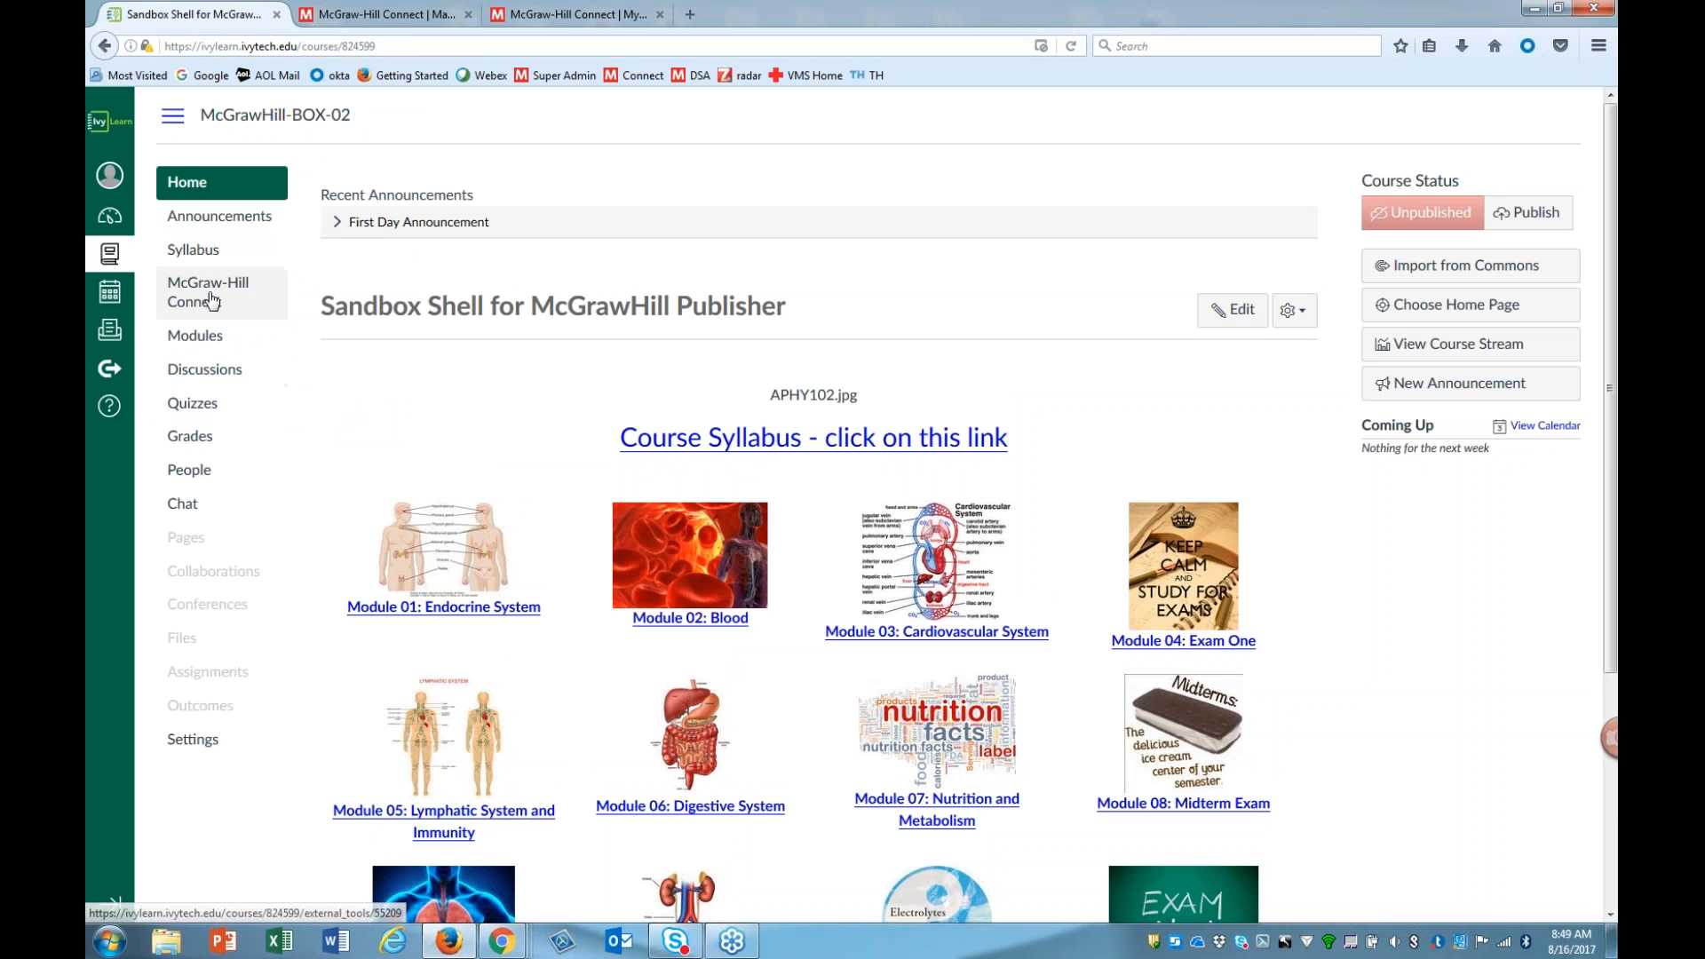
click(207, 291)
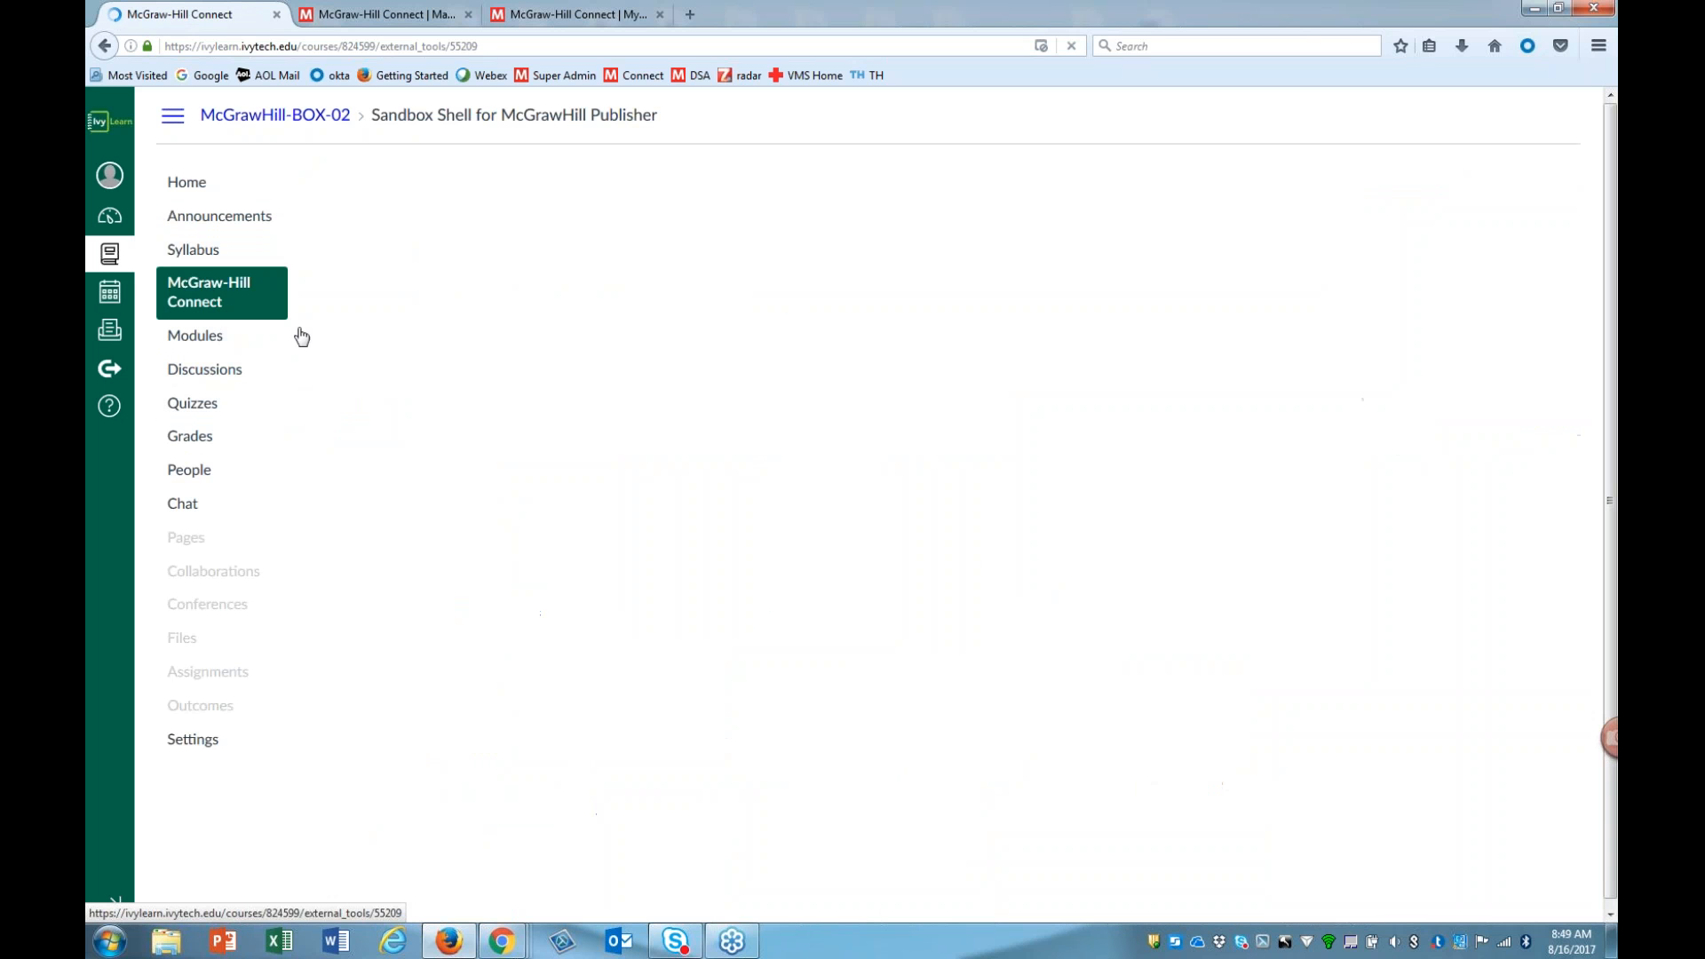
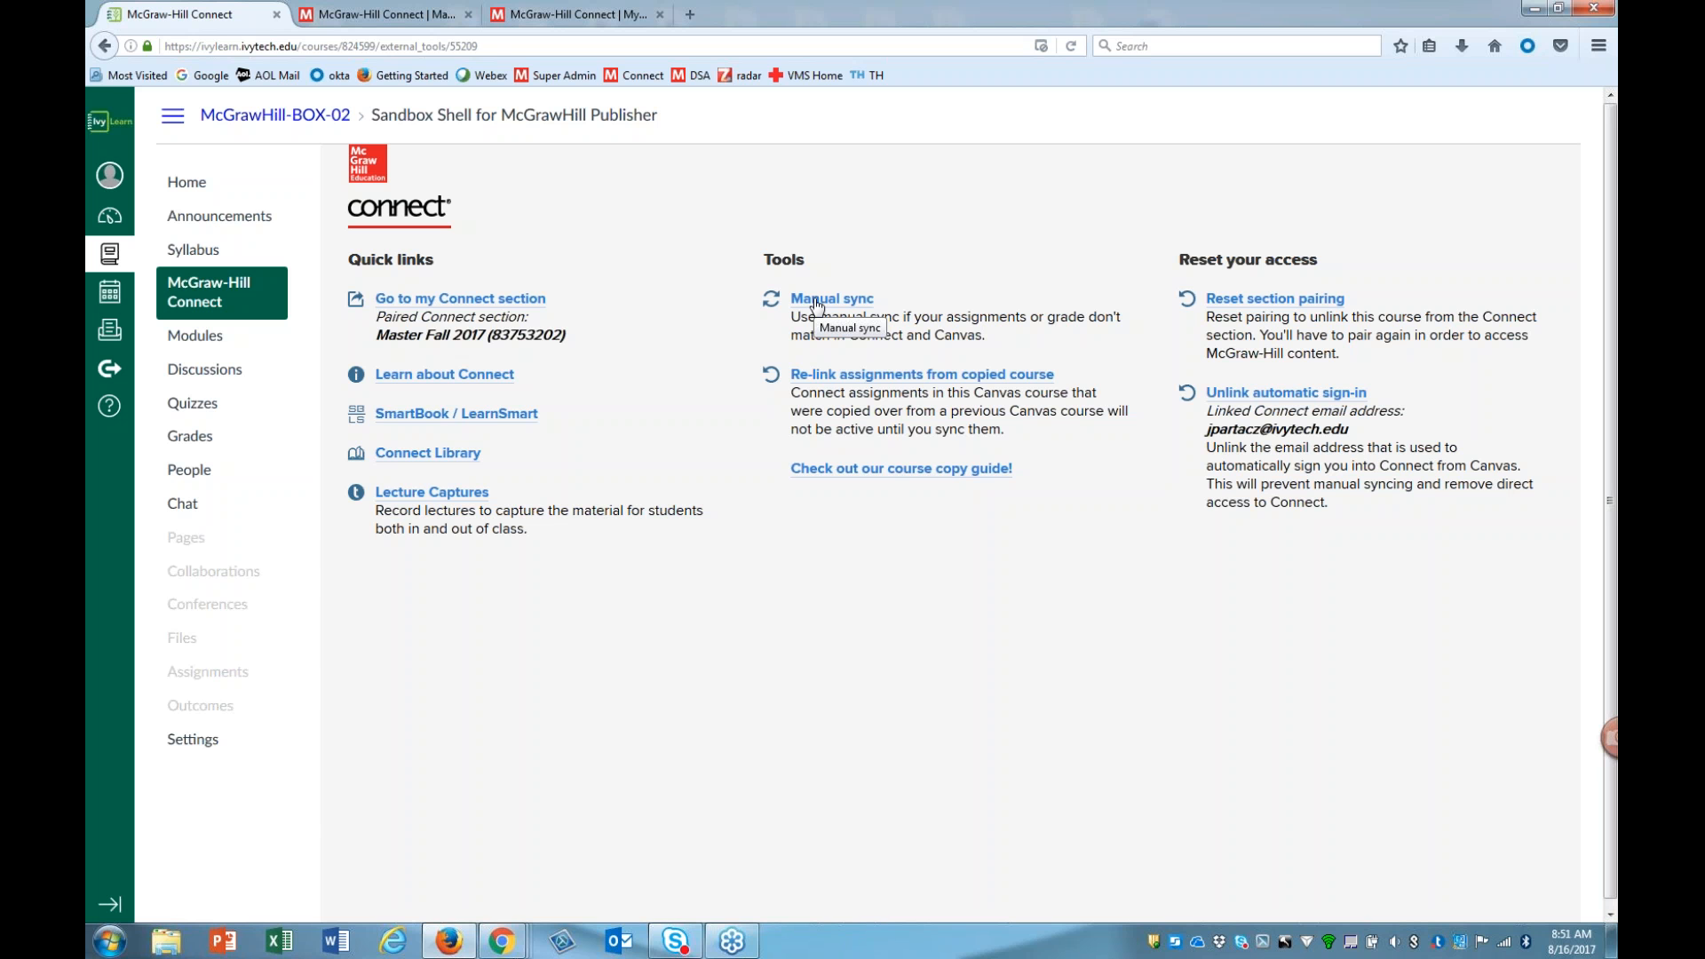
Step: Close the browser tab showing the HLHS 101 Online Master Fall 2017 Connect section
click(385, 21)
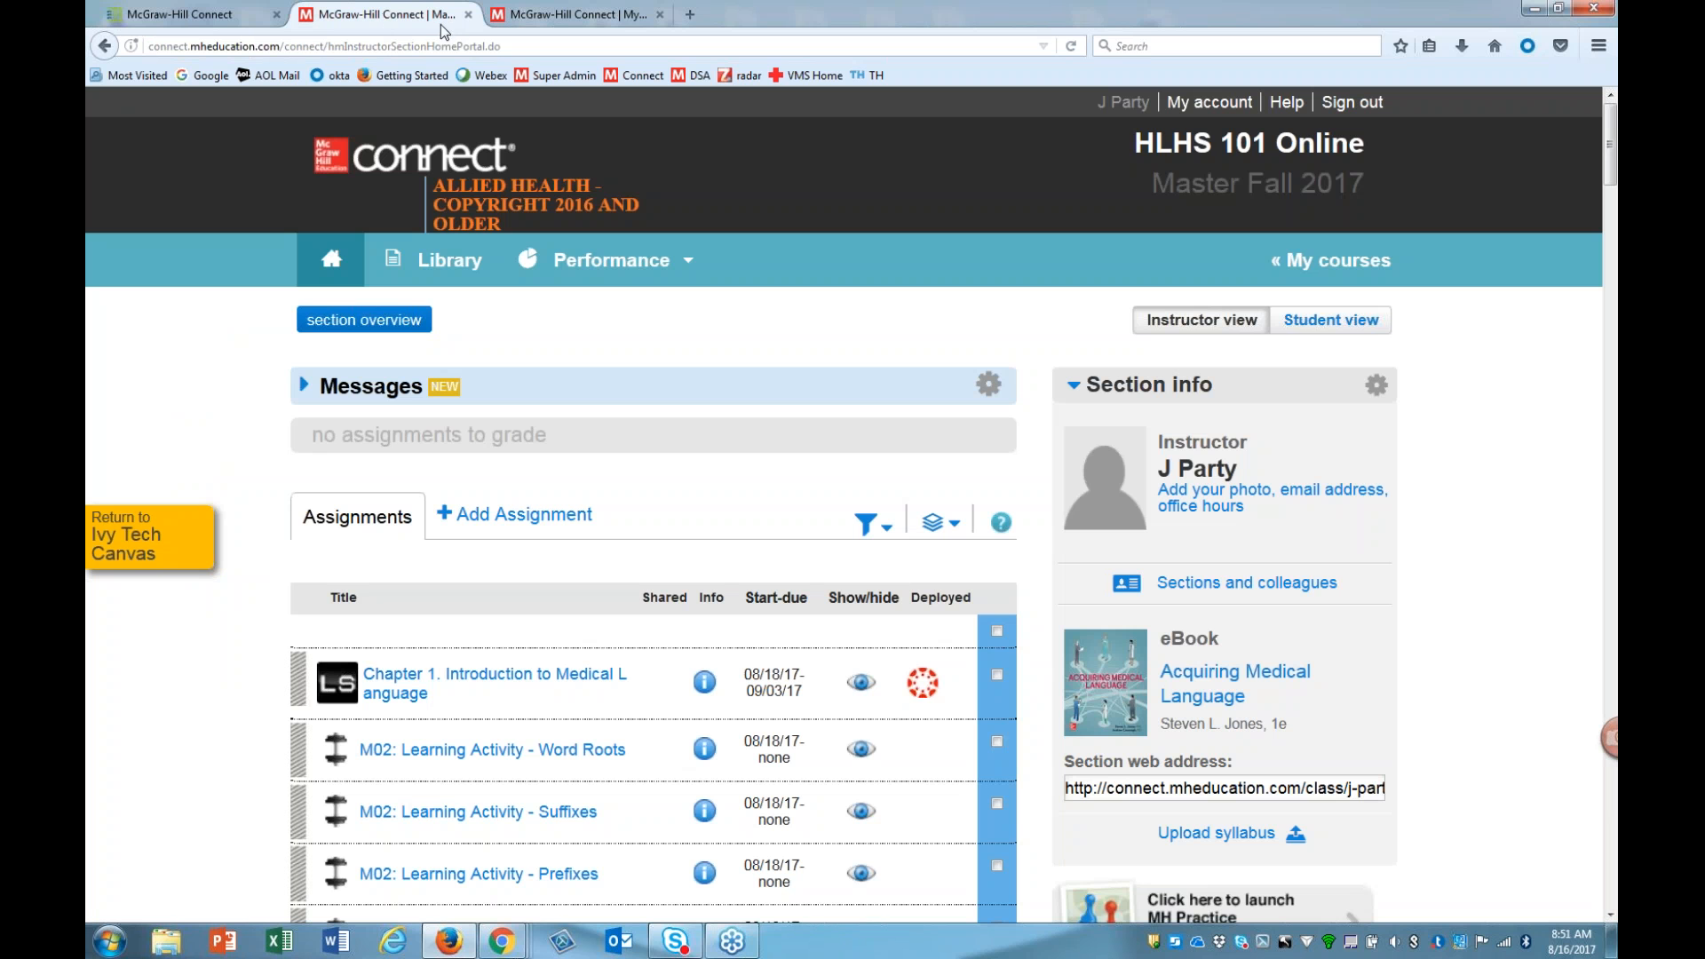
click(468, 15)
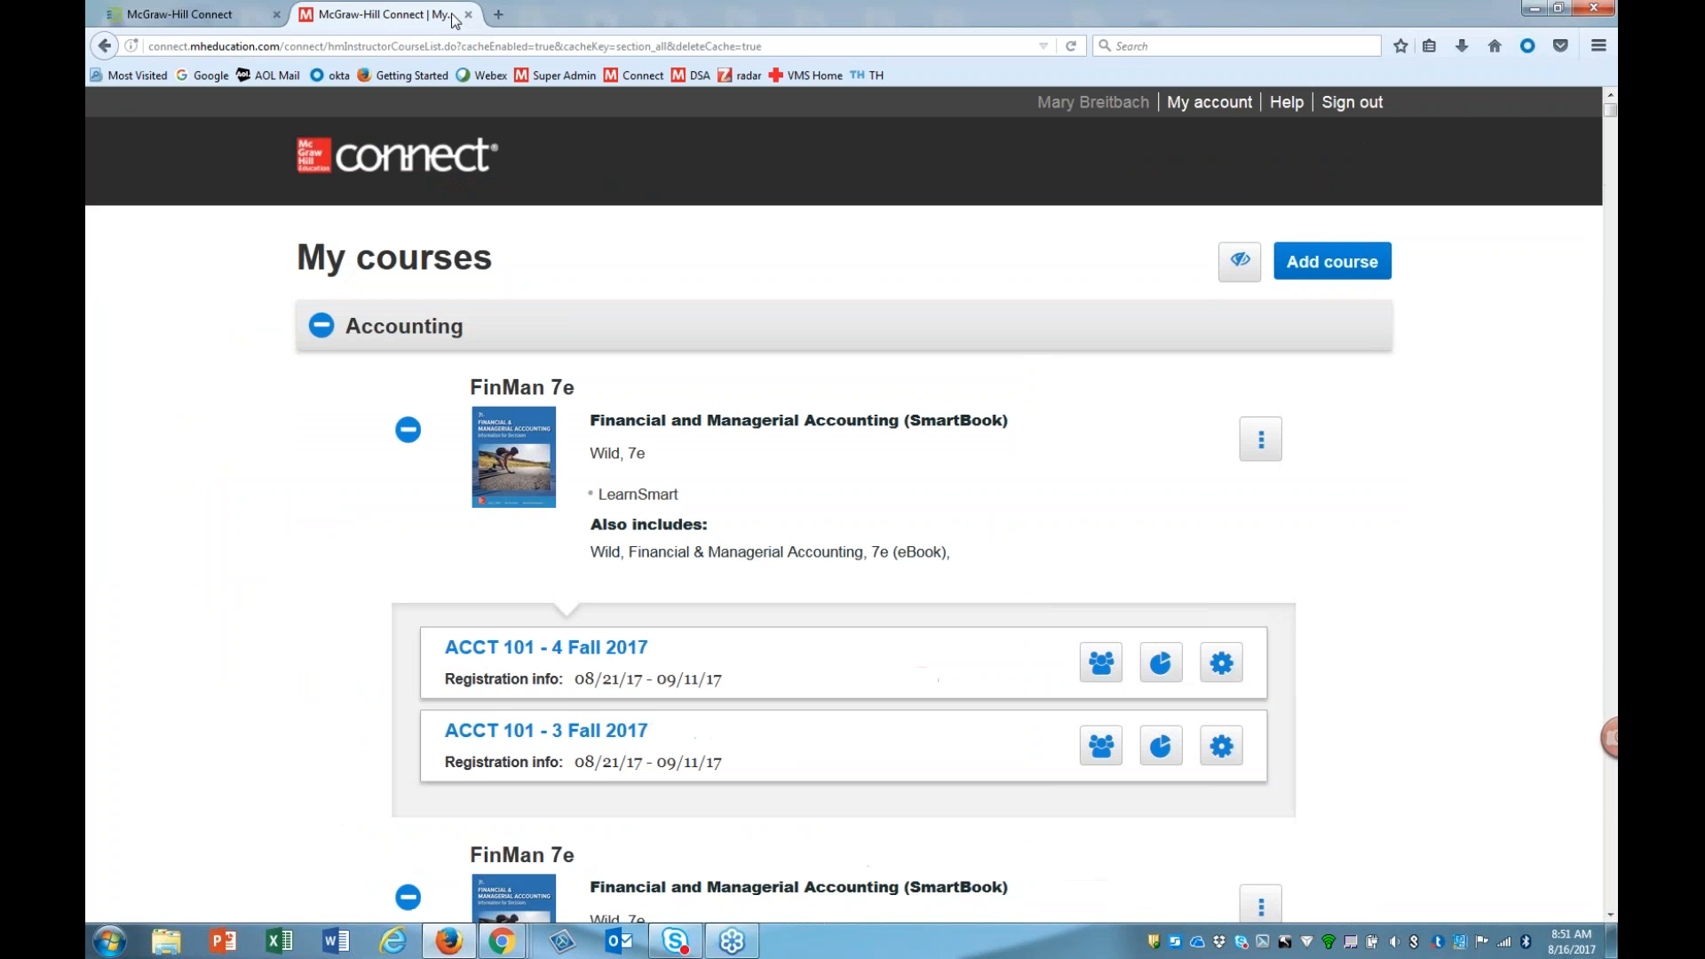